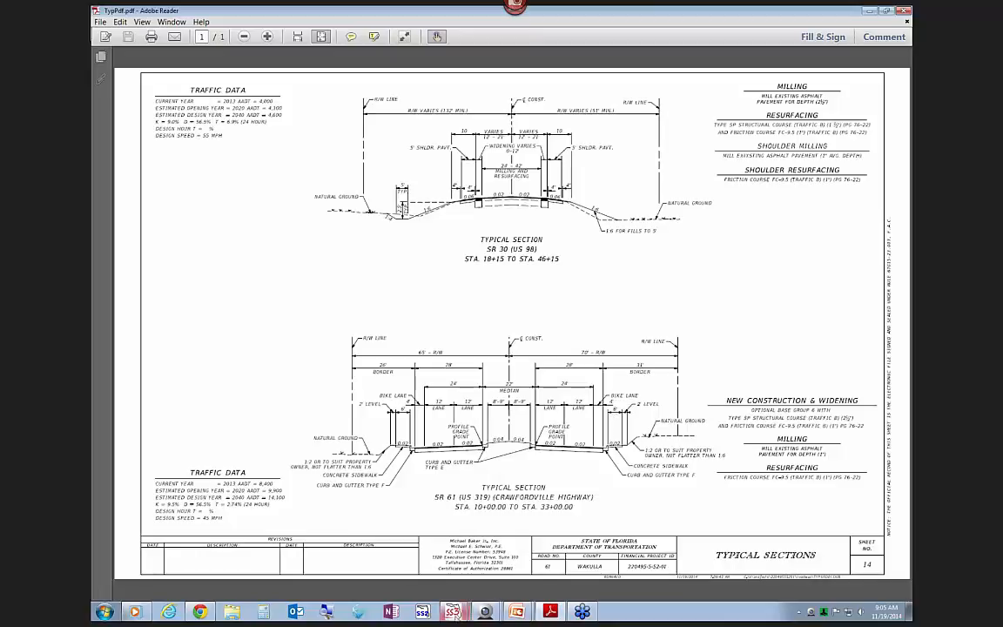
# - Switch to MicroStation's Create Template window and open the SR61 corridor template with point names hidden
pyautogui.click(454, 613)
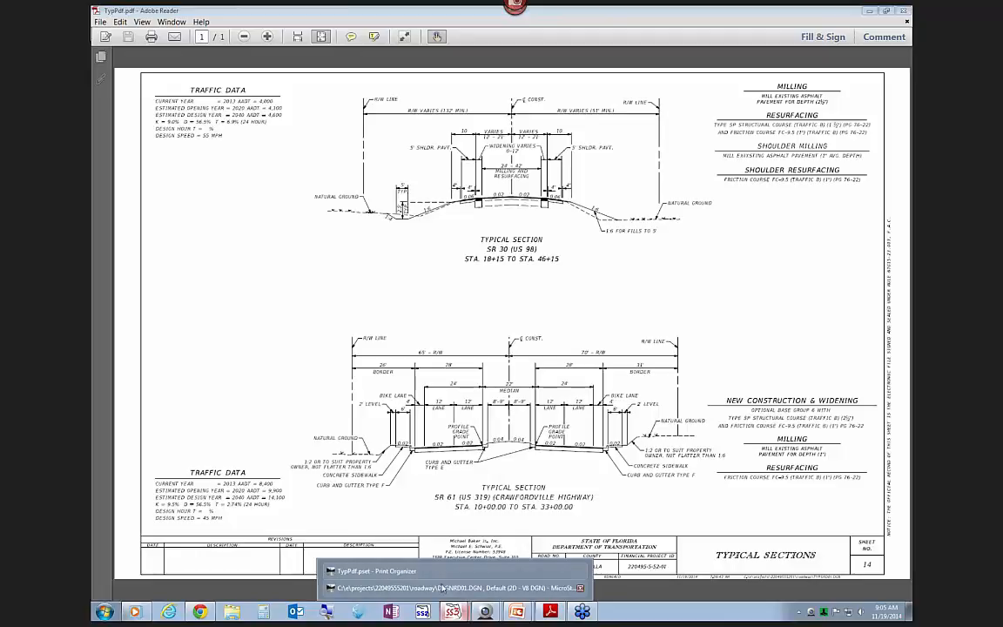
pyautogui.click(443, 589)
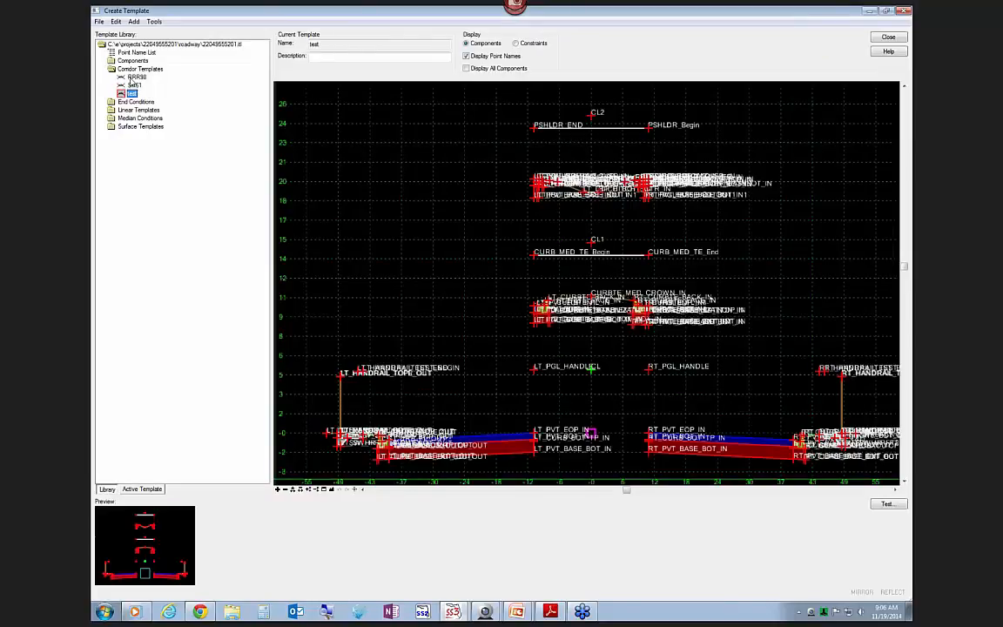
pyautogui.click(122, 75)
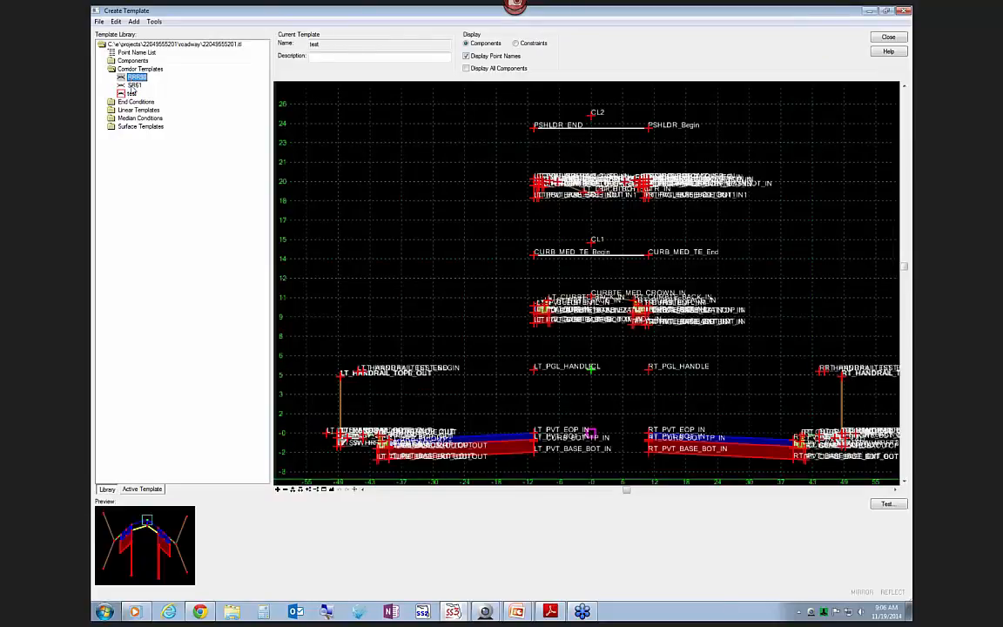
pyautogui.click(132, 85)
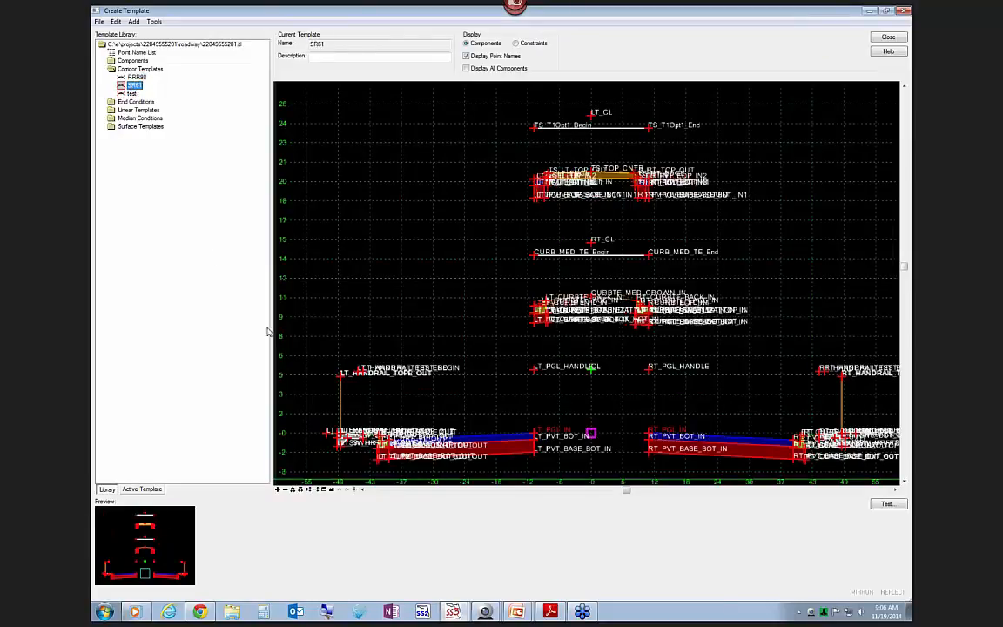
pyautogui.click(490, 56)
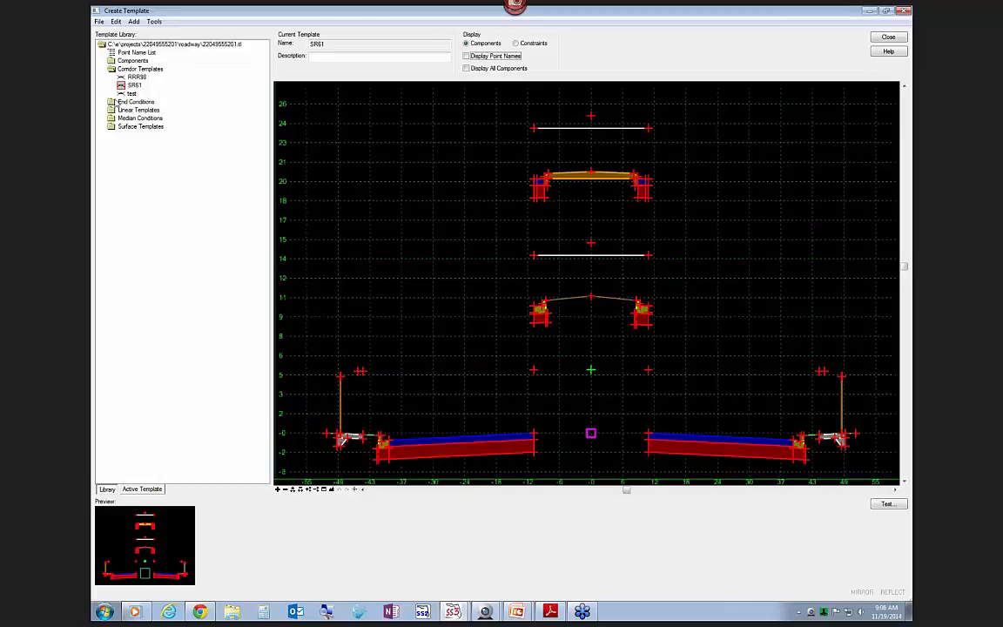
# - Open the PPM EXHIBIT TYP-5 template from the Components folder of the project template library
pyautogui.click(112, 62)
pyautogui.doubleClick(111, 62)
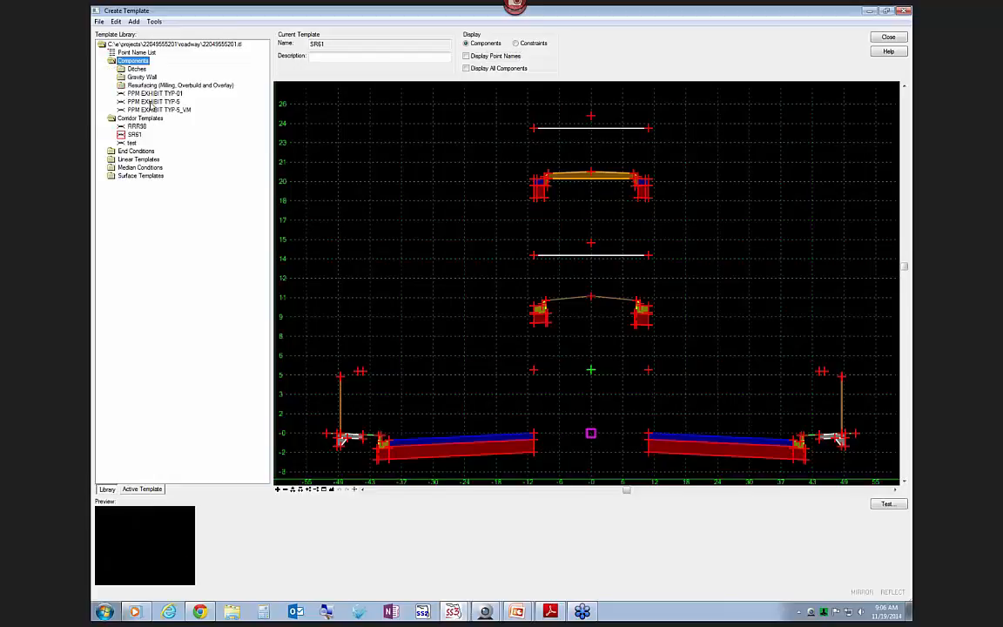
pyautogui.click(152, 102)
pyautogui.doubleClick(152, 102)
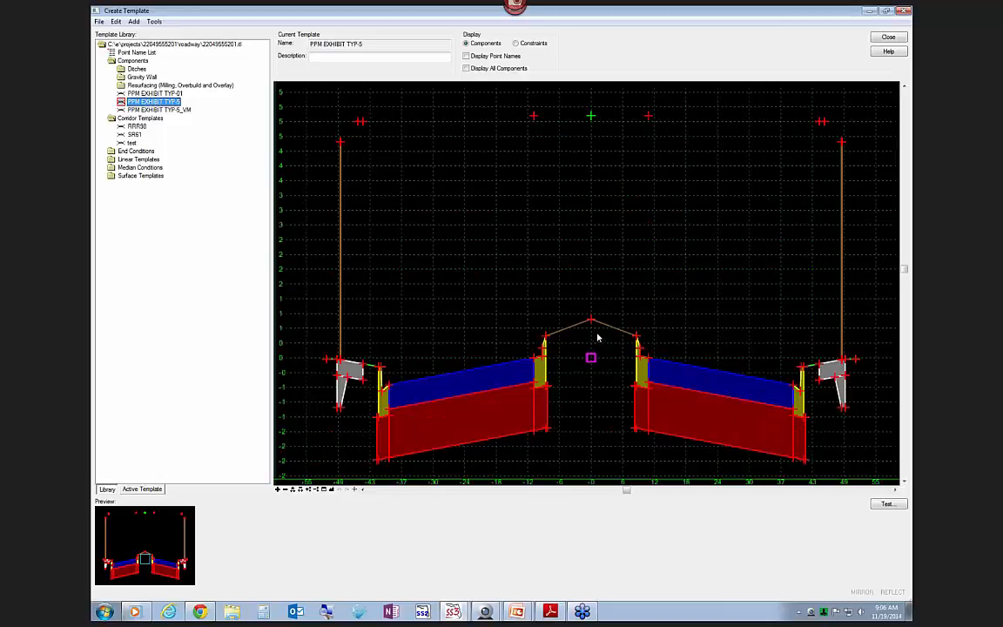
# - Load FDOTSS3.itl from the FDOTSS3 Corridor library as the second library in the Template Library Organizer
pyautogui.click(153, 21)
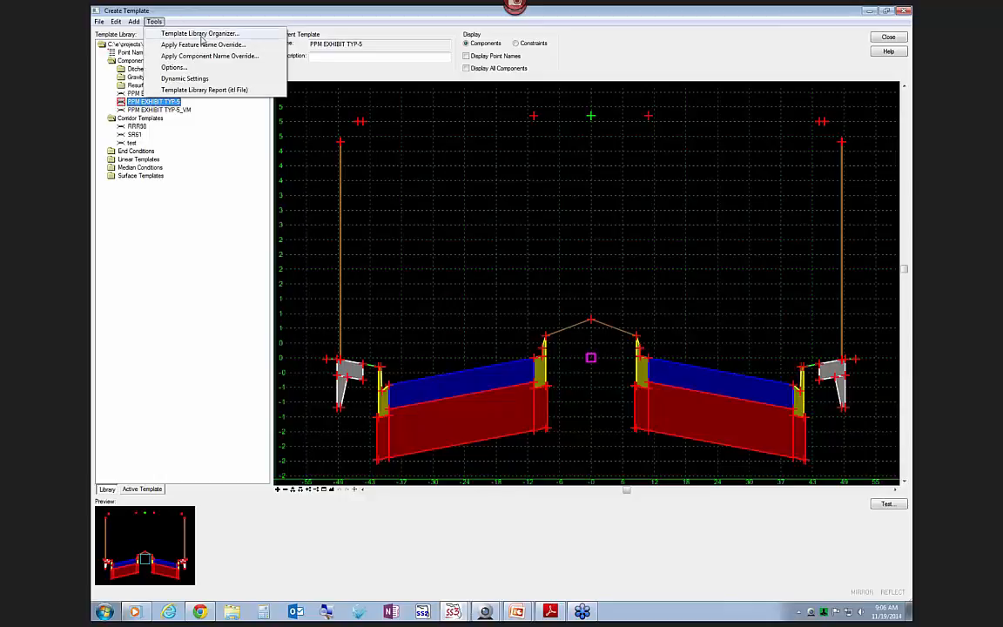
pyautogui.click(201, 35)
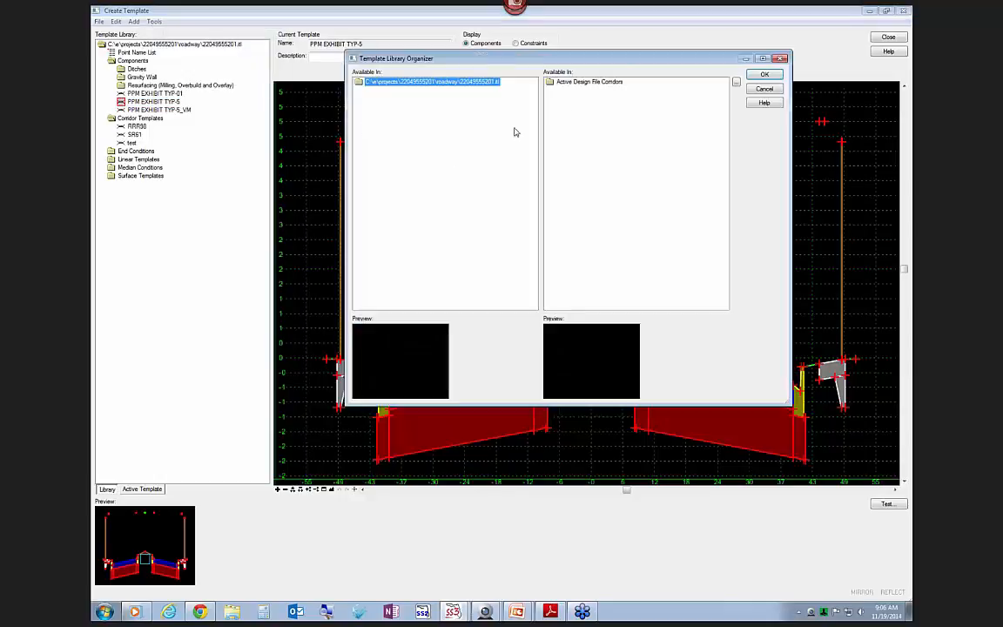
pyautogui.click(736, 82)
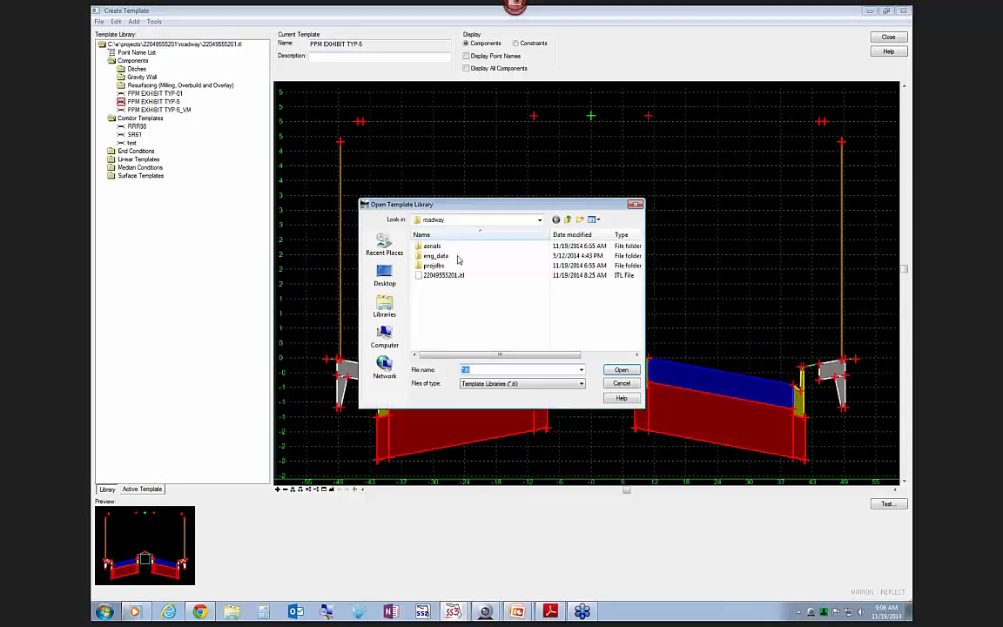
pyautogui.click(385, 307)
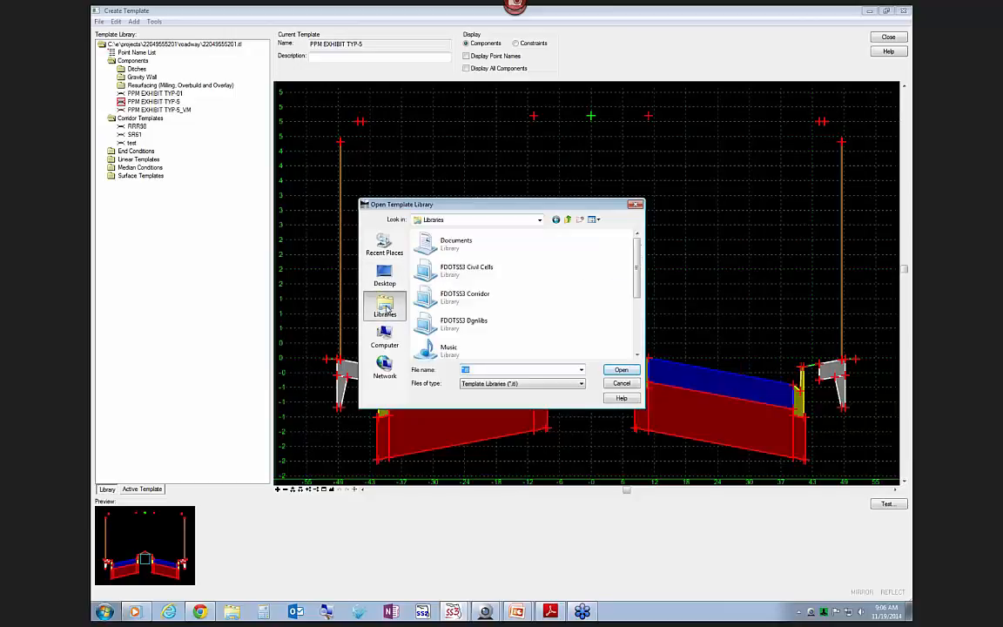
pyautogui.doubleClick(425, 296)
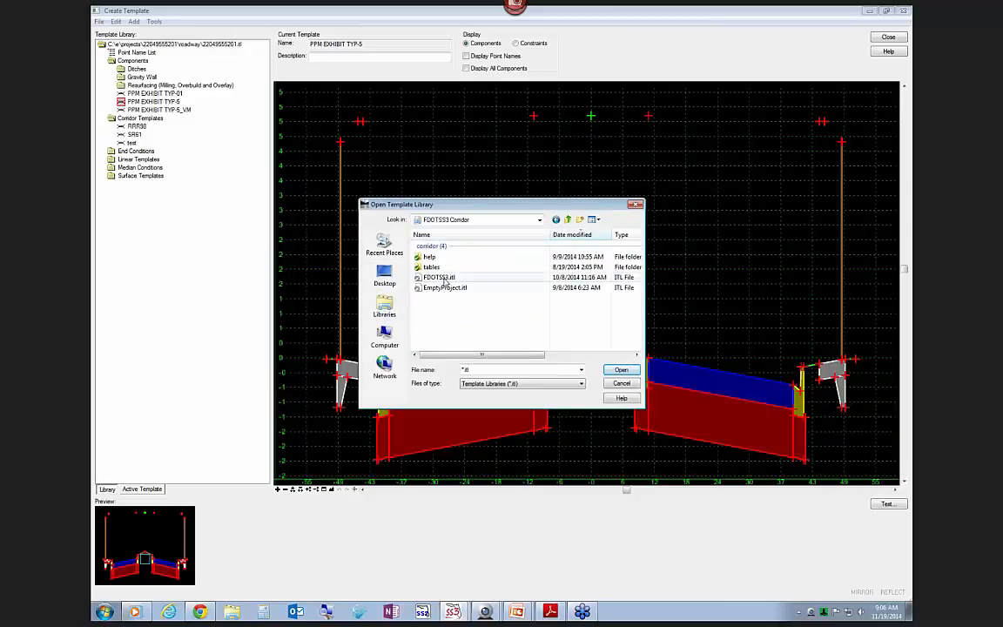
pyautogui.doubleClick(440, 277)
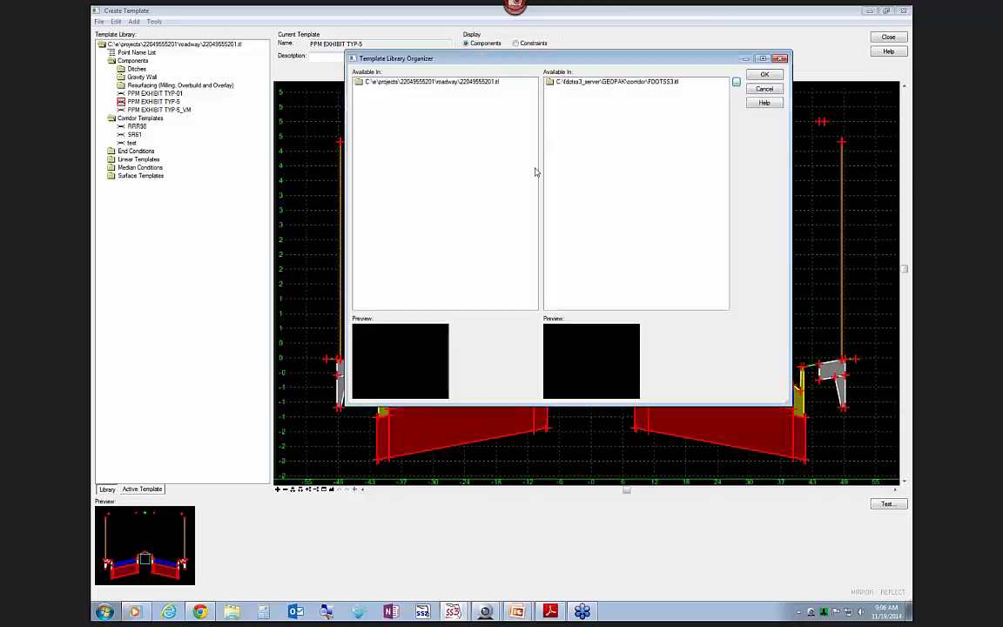
# - Preview PPM EXHIBIT TYP-5 in the FDOT library under Typical Sections (PPM), Urban/Suburban, 4 Lane Divided Arterial (45 MPH or Less), and close the organizer
pyautogui.doubleClick(588, 82)
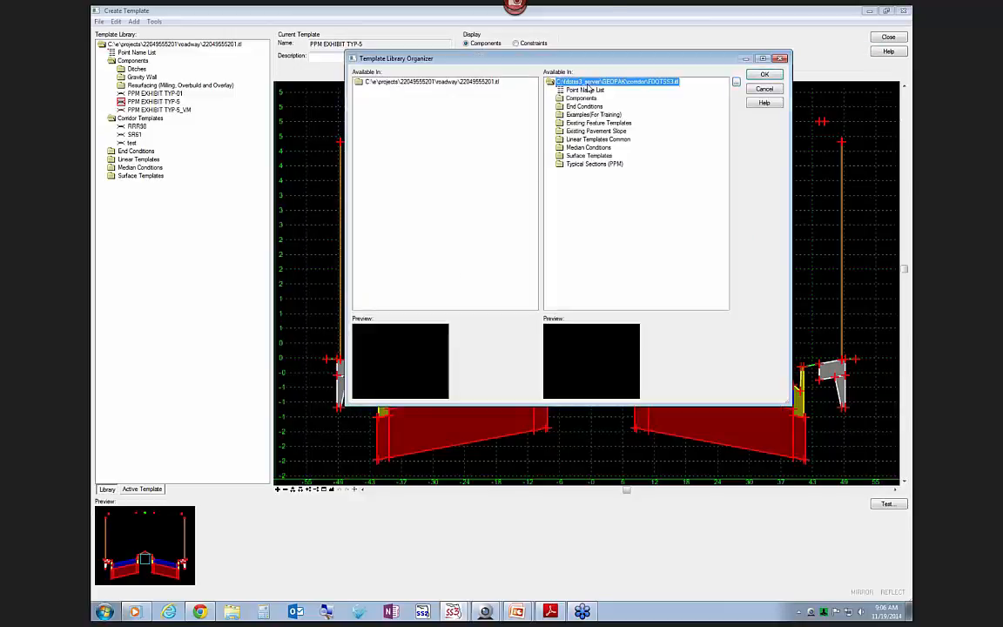
pyautogui.doubleClick(571, 165)
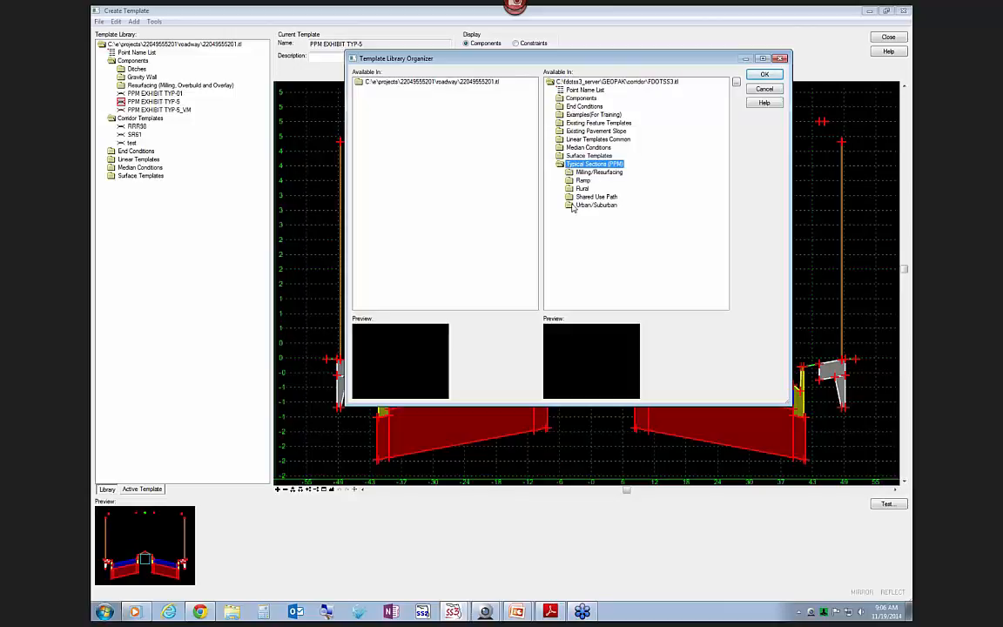
pyautogui.doubleClick(573, 206)
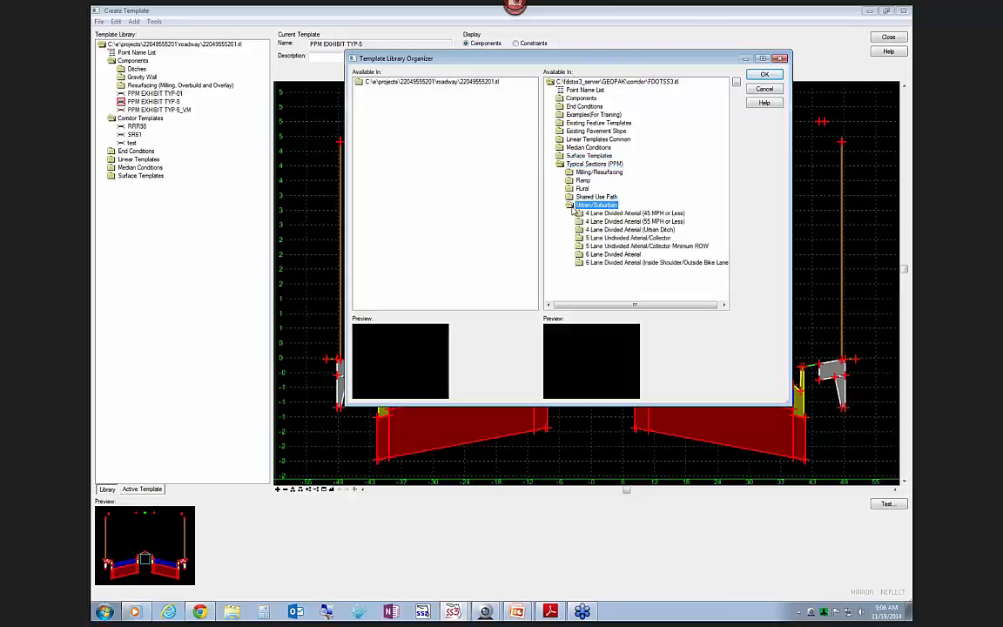
pyautogui.doubleClick(601, 213)
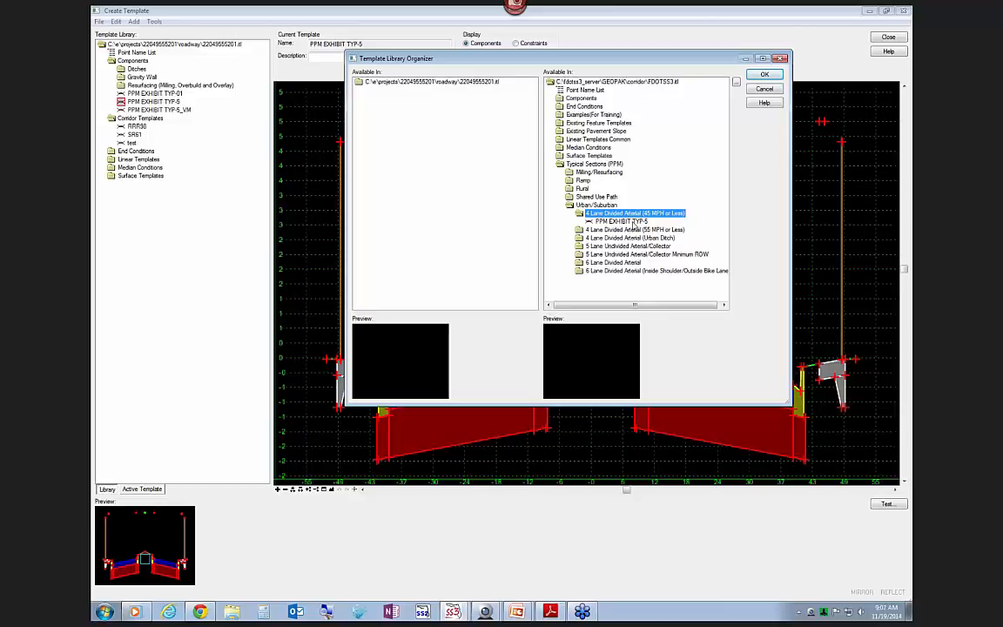
pyautogui.click(634, 224)
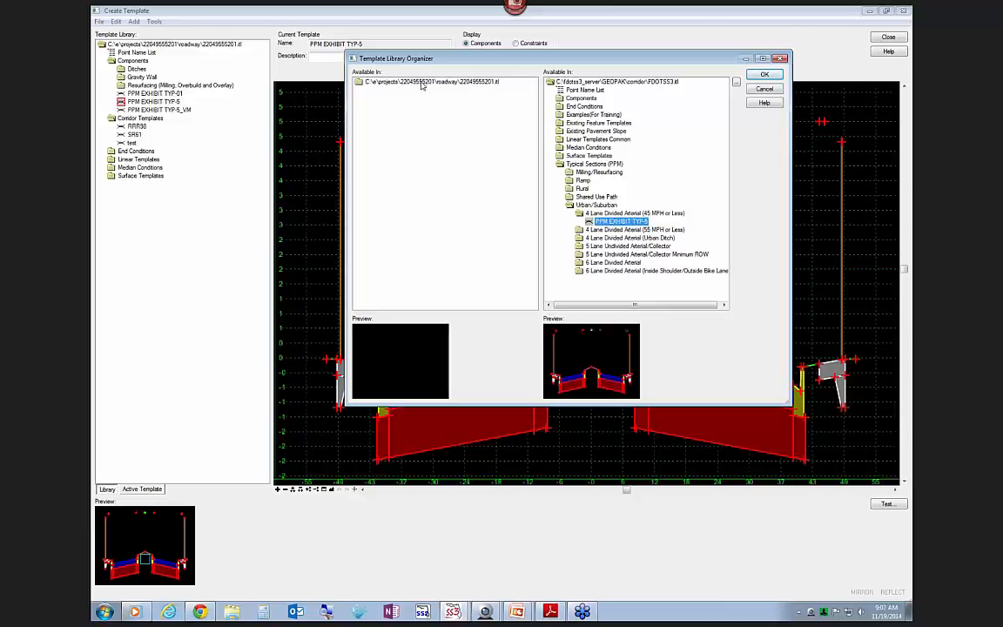
pyautogui.click(764, 74)
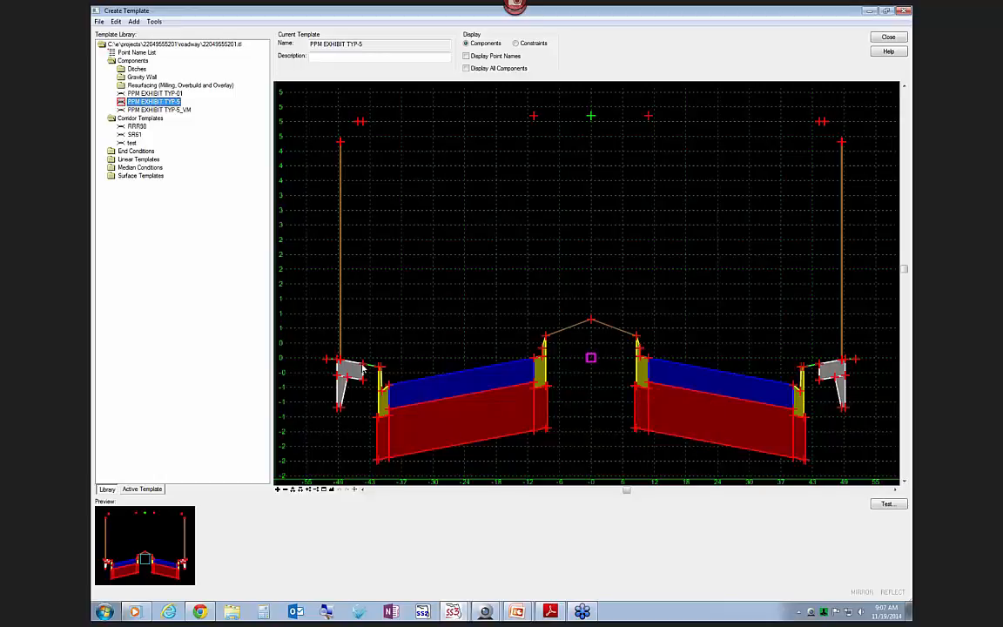
# - Set the horizontal constraint value of the left sidewalk's front top point, LT_SW_FRONT_TOP_OUT, to 0 and apply it
pyautogui.moveTo(364, 367)
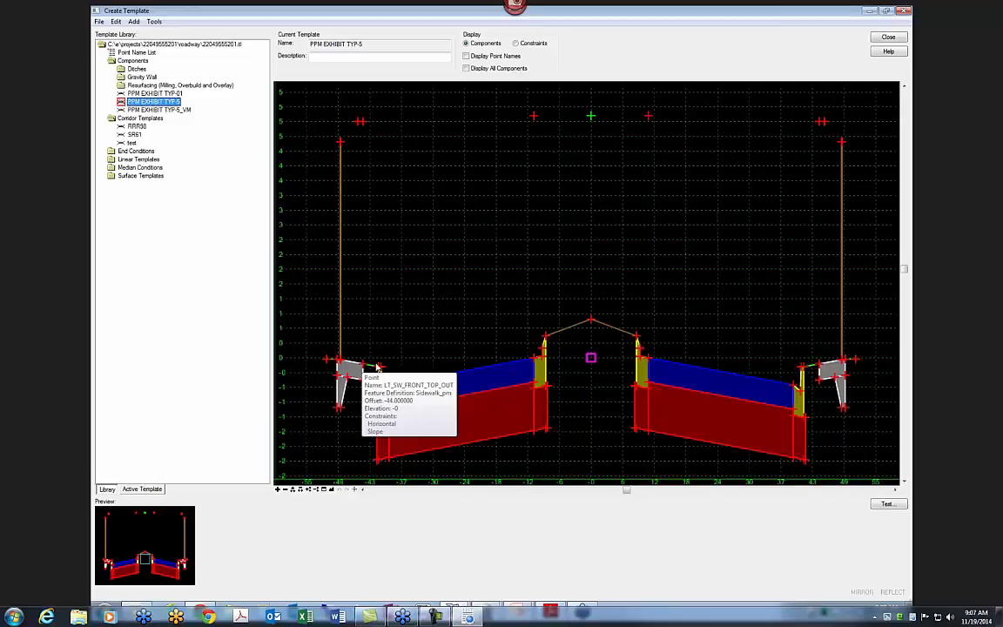
pyautogui.scroll(2, 376, 366)
pyautogui.scroll(-2, 487, 366)
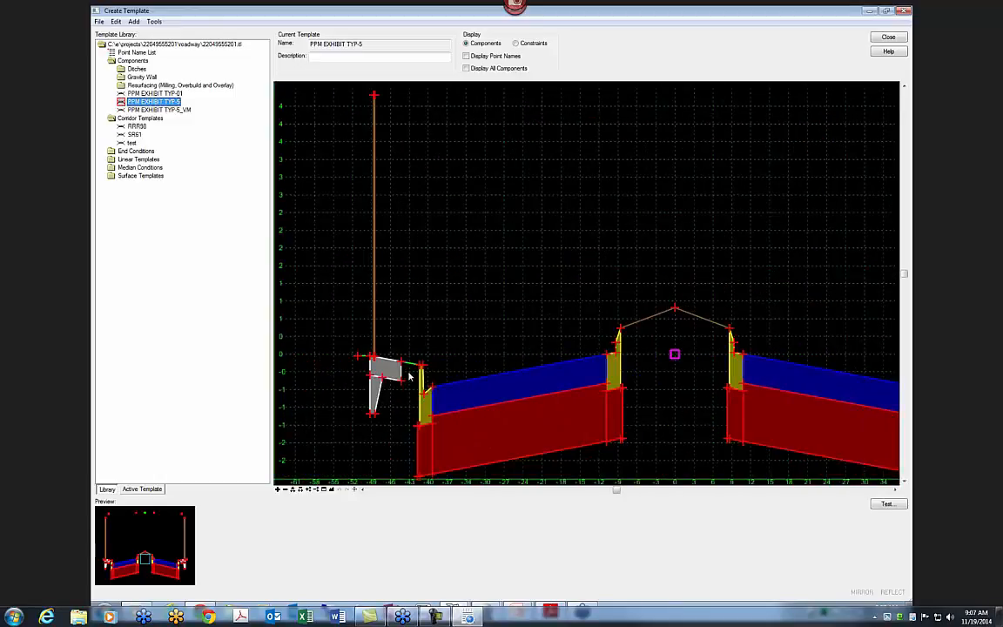
pyautogui.scroll(3, 409, 374)
pyautogui.scroll(-1, 572, 311)
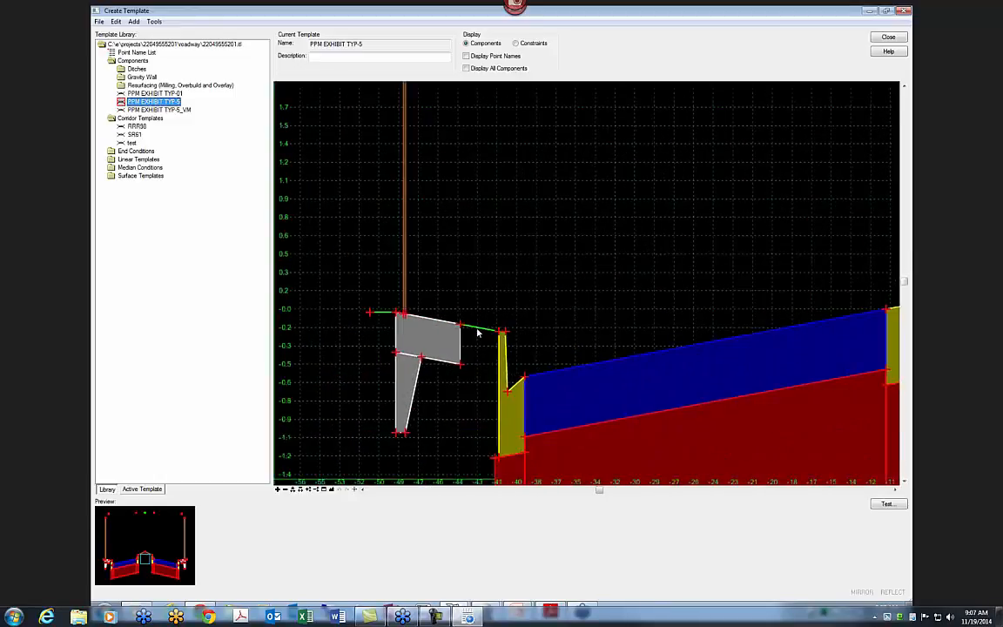
pyautogui.scroll(2, 470, 329)
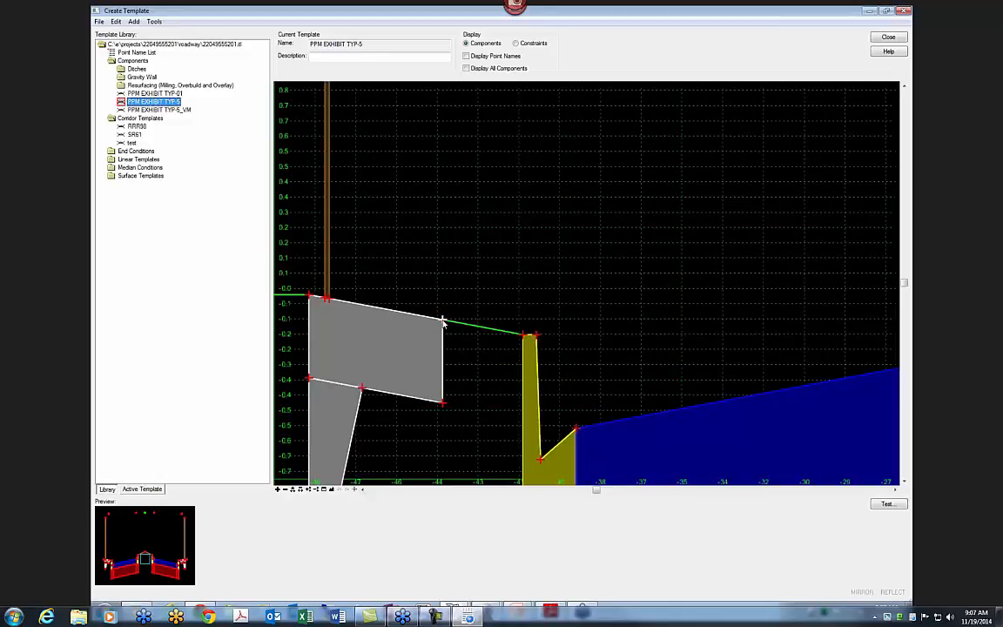
pyautogui.doubleClick(442, 321)
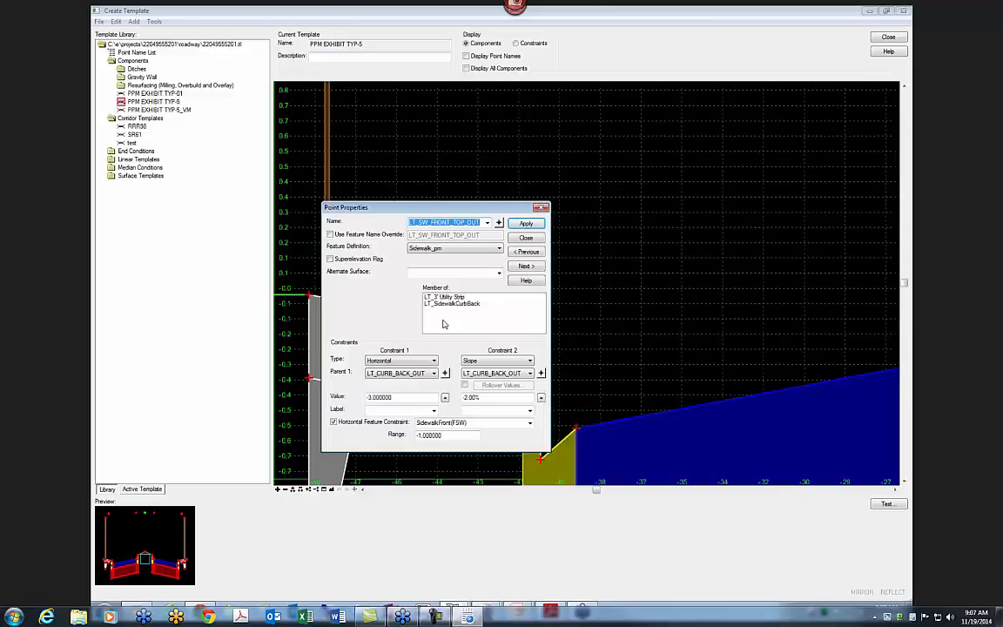
pyautogui.moveTo(397, 397); pyautogui.dragTo(350, 395)
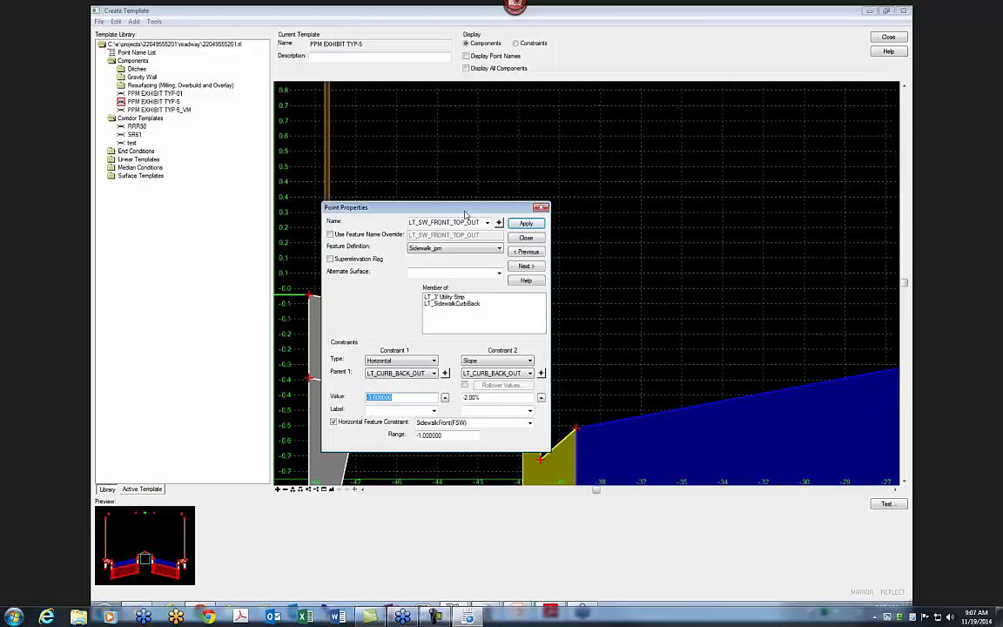
pyautogui.moveTo(465, 213); pyautogui.dragTo(441, 63)
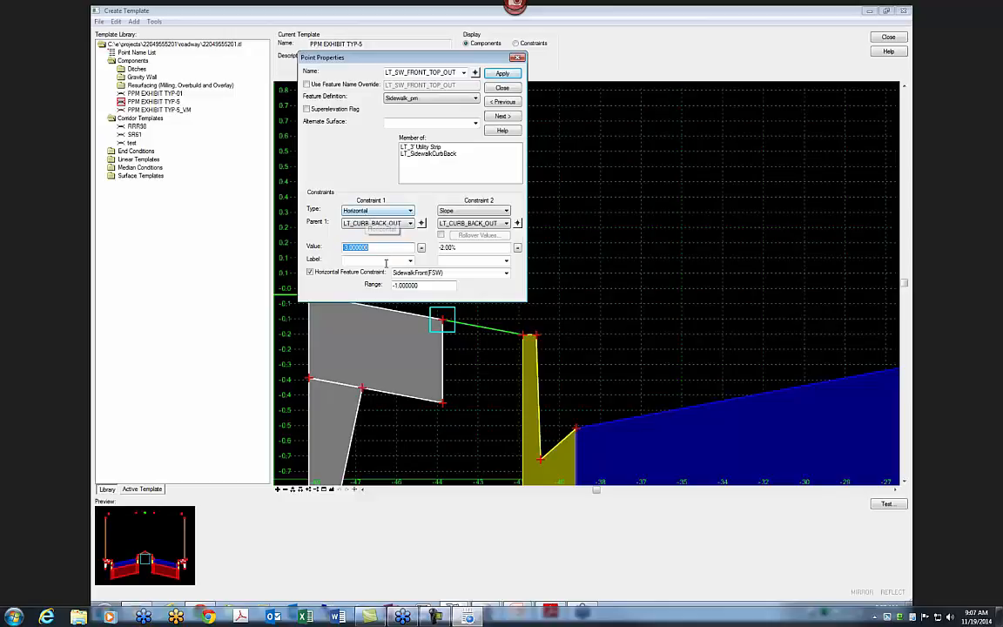
pyautogui.write('0')
pyautogui.press('Tab')
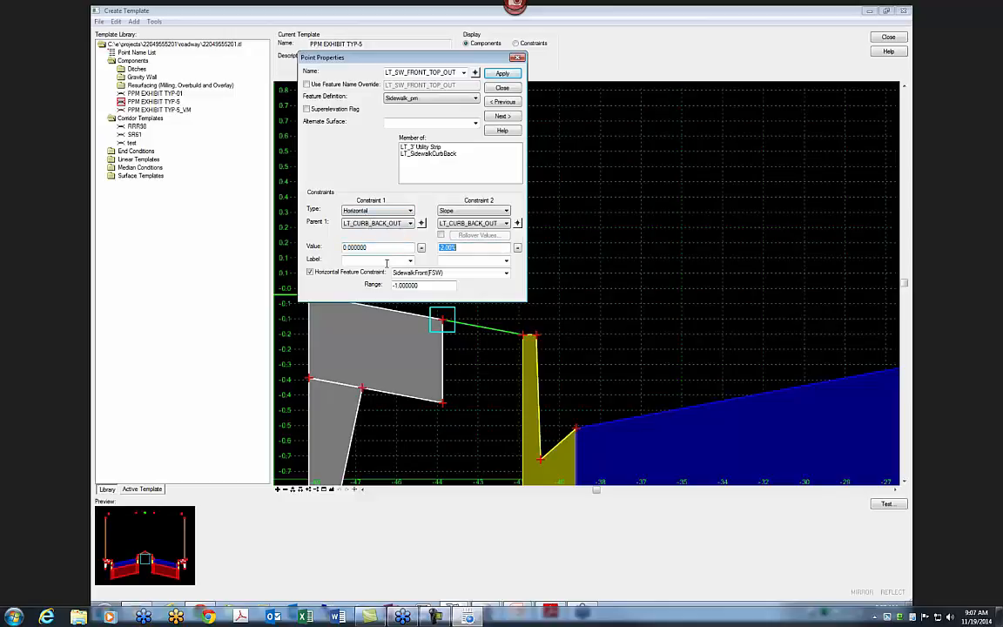
pyautogui.click(501, 75)
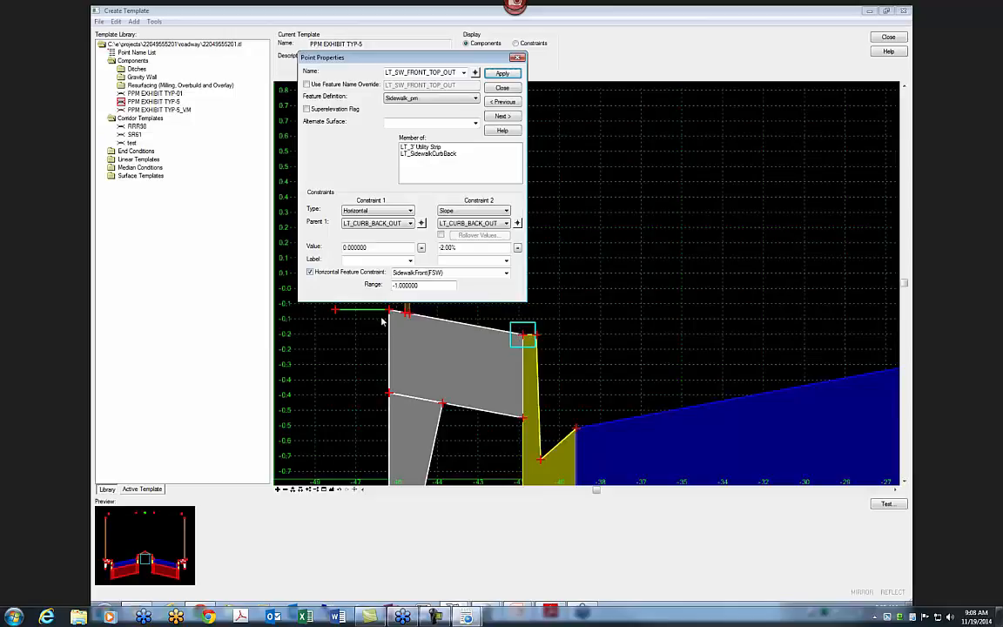
# - Toggle the horizontal feature constraint of the LT_SW_FRONT_TOP_OUT point off and back on, and reapply its properties
pyautogui.click(310, 273)
pyautogui.click(310, 273)
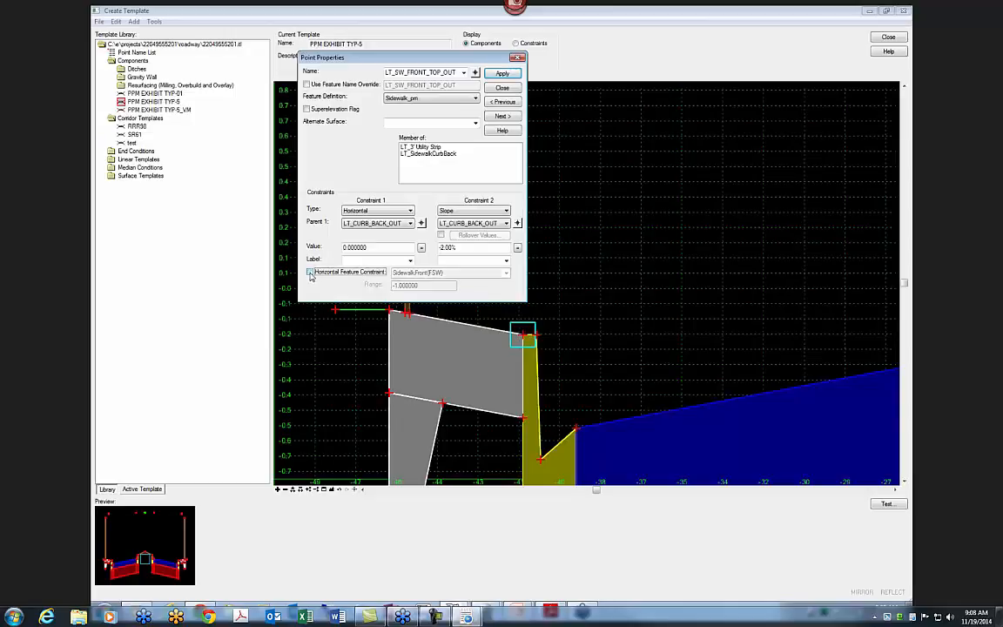
pyautogui.click(311, 274)
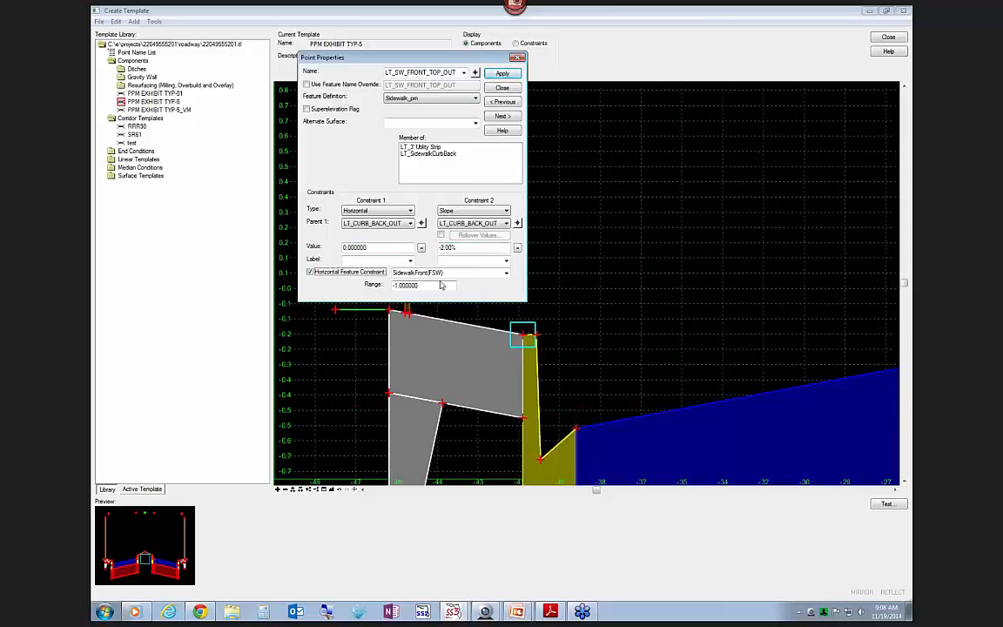
pyautogui.click(502, 75)
# - Set the horizontal constraint value of the right sidewalk's front top point, RT_SW_FRONT_TOP_OUT, to 0 and close the point properties
pyautogui.click(475, 75)
pyautogui.scroll(-11, 394, 217)
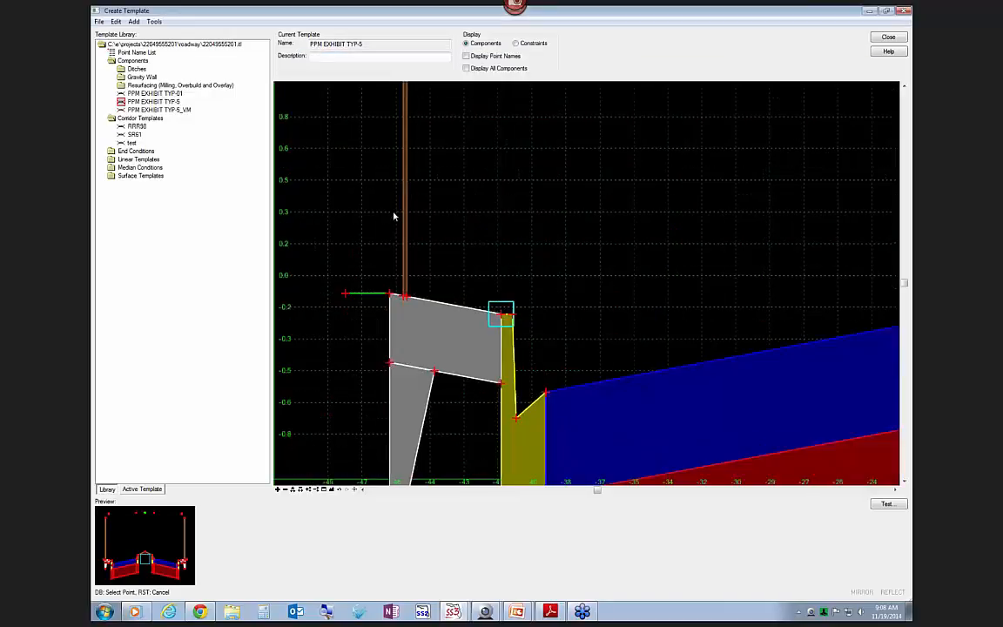
pyautogui.scroll(6, 722, 228)
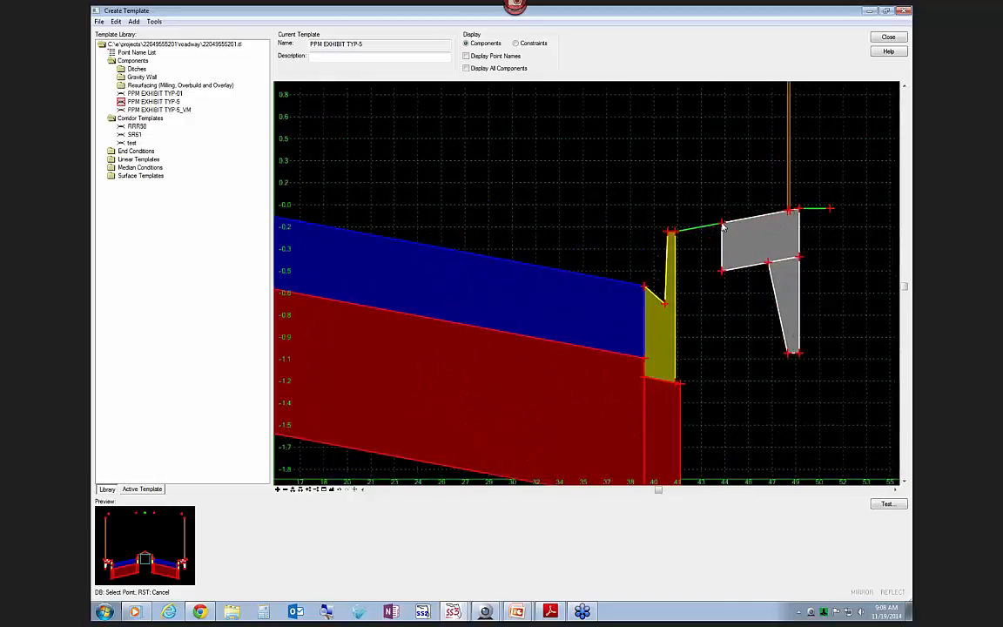
pyautogui.click(722, 225)
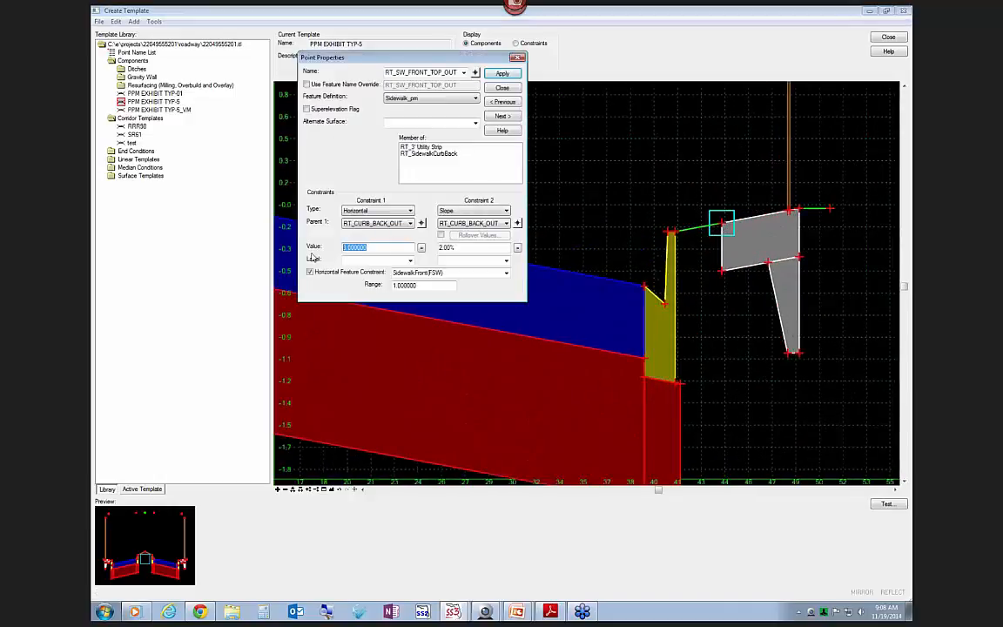
pyautogui.write('0')
pyautogui.press('Tab')
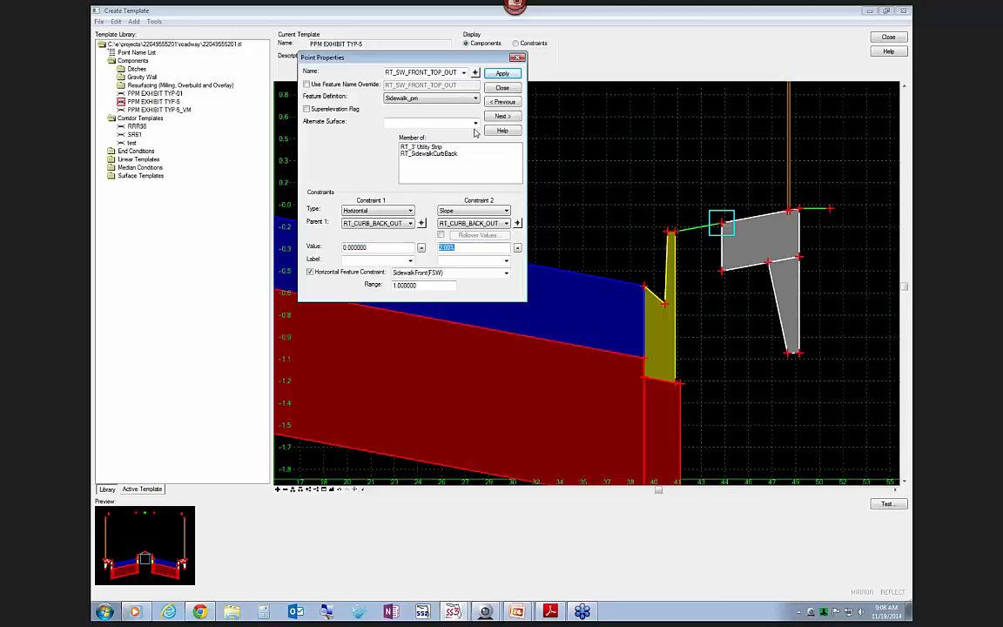
pyautogui.click(501, 74)
pyautogui.click(502, 89)
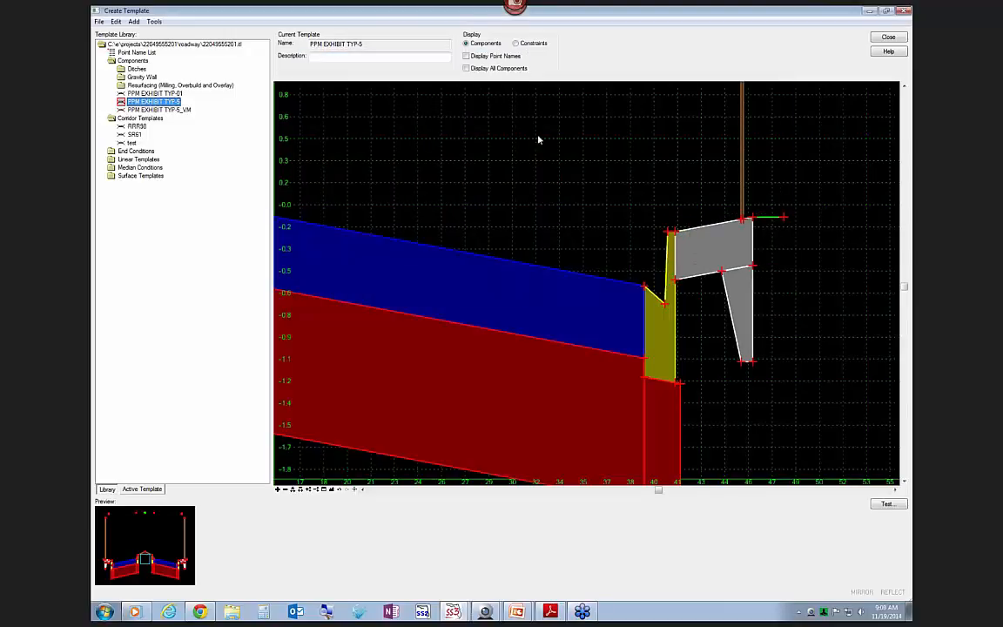
# - Set the horizontal constraint value of the right sidewalk's back top point, RT_SW_BACK_TOP_OUT, to 6 and apply it
pyautogui.scroll(2, 756, 223)
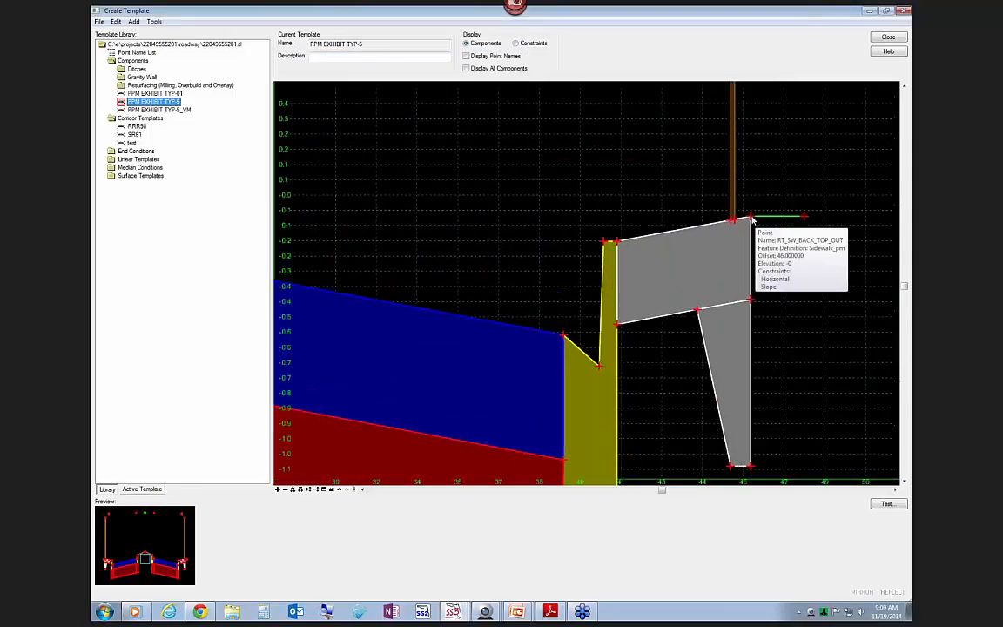
pyautogui.doubleClick(754, 220)
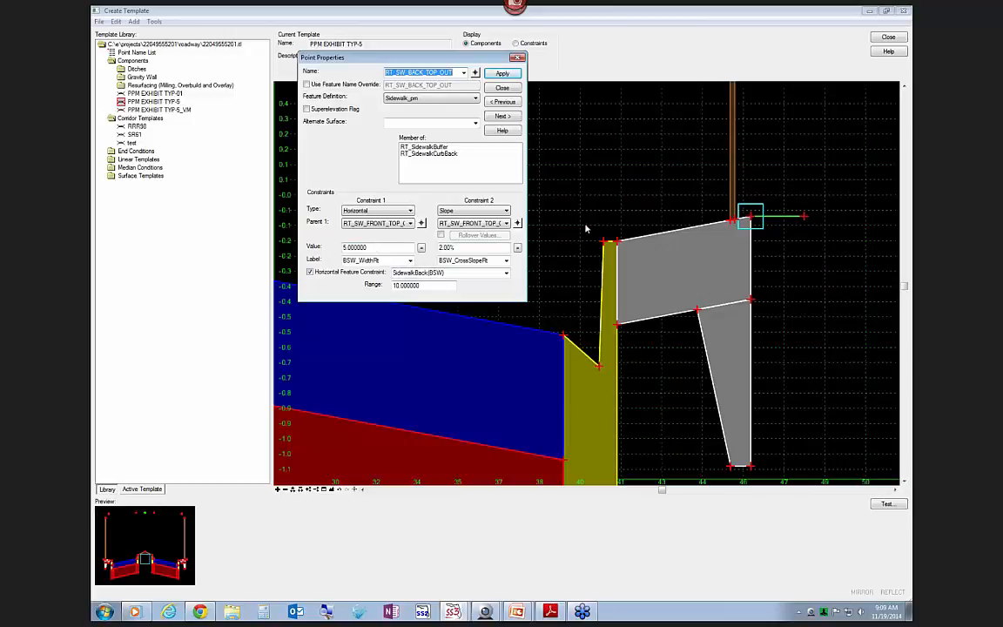
pyautogui.click(448, 274)
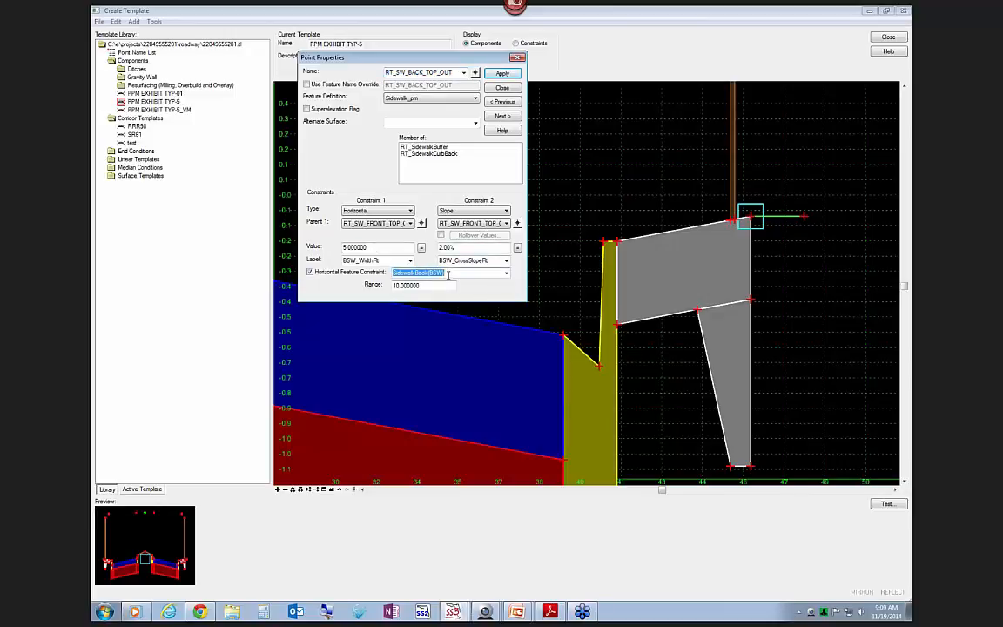
pyautogui.doubleClick(369, 248)
pyautogui.write('6')
pyautogui.press('Tab')
pyautogui.click(503, 73)
pyautogui.click(503, 88)
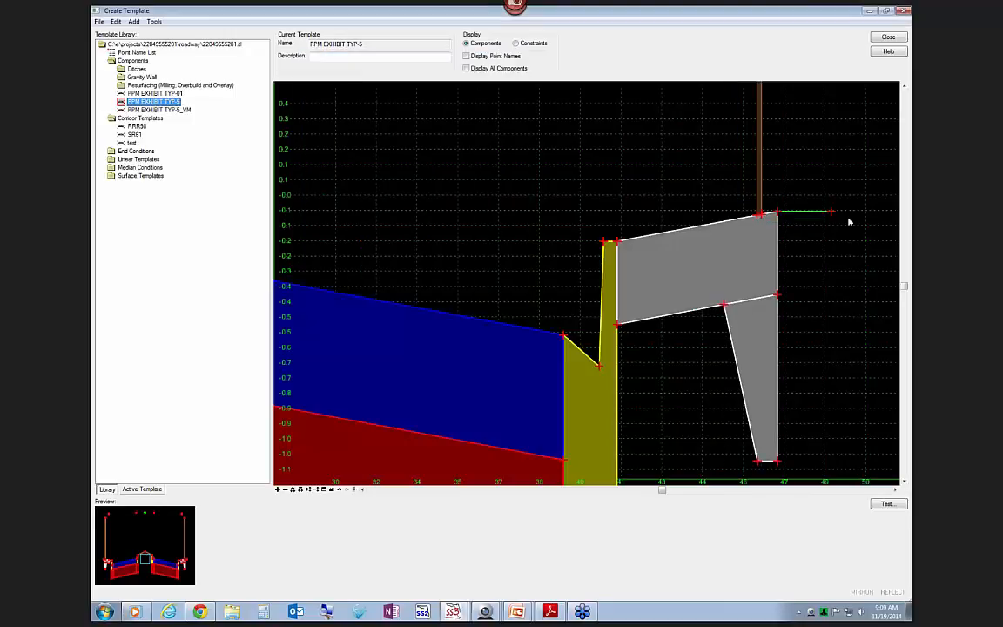
# - Toggle the horizontal feature constraint of the RT_SW_BACK_TOP_OUT point off and back on, and reapply its properties
pyautogui.doubleClick(777, 212)
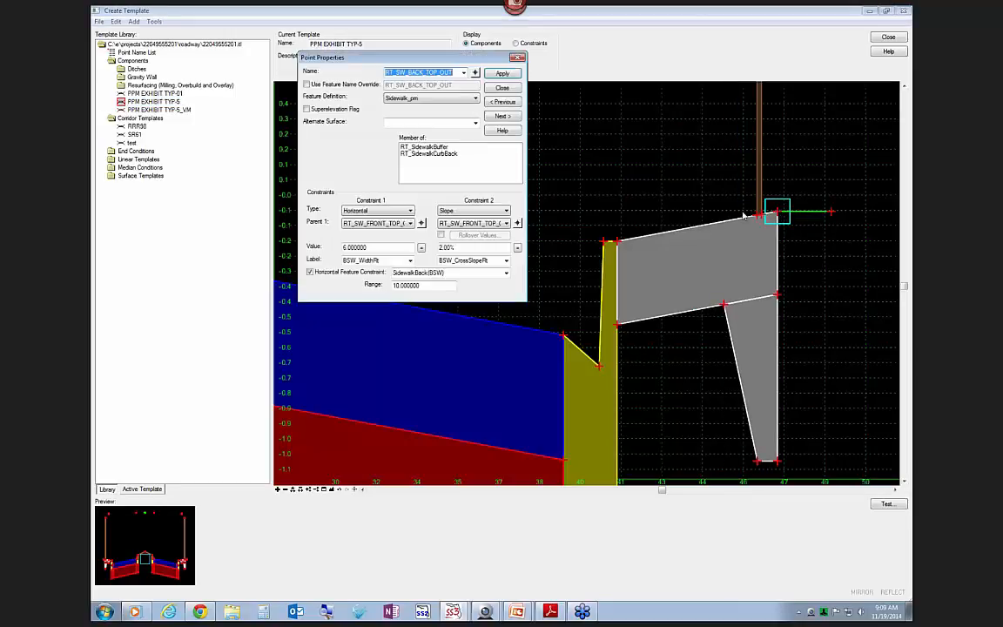
pyautogui.click(309, 272)
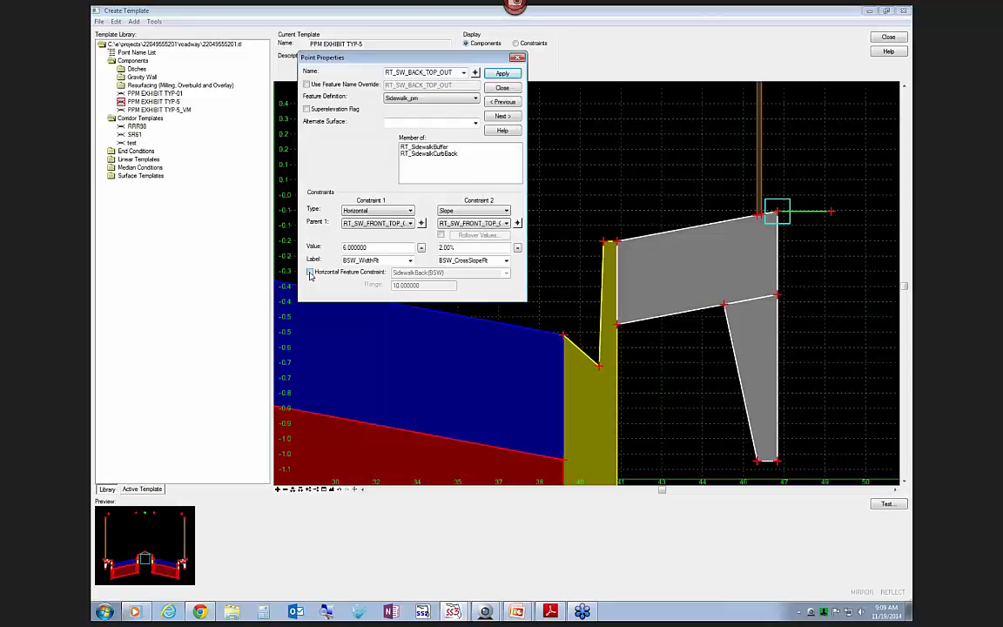
pyautogui.click(309, 272)
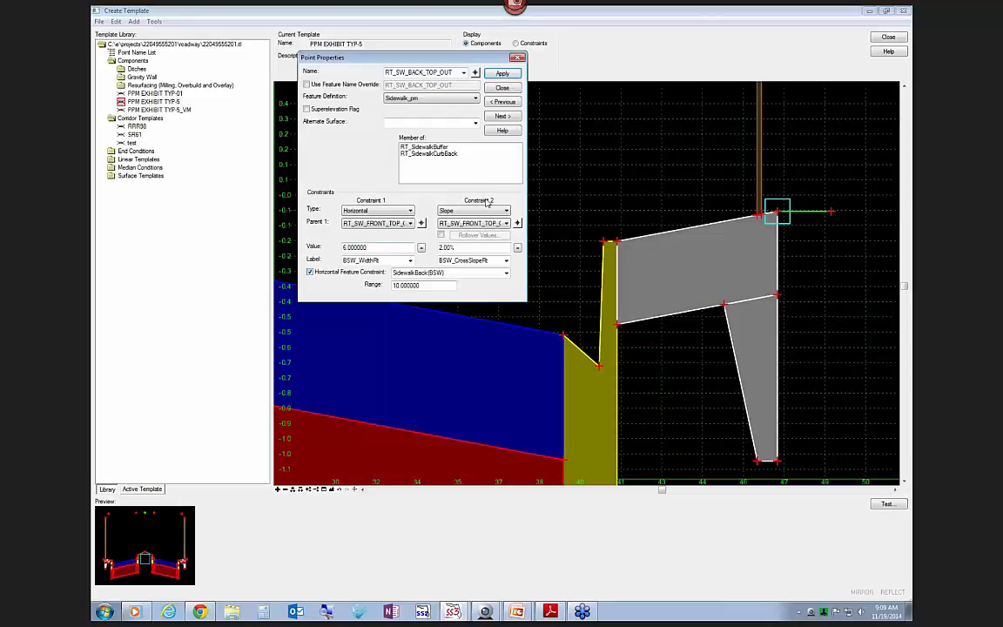
pyautogui.click(502, 73)
pyautogui.click(502, 88)
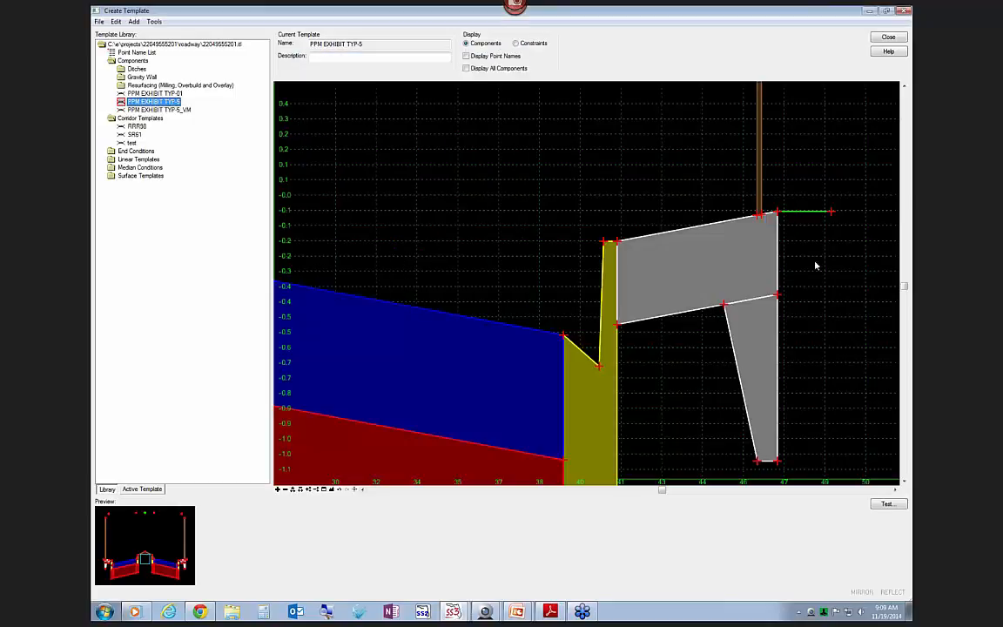
# - Set the horizontal constraint value of the left sidewalk's back top point, LT_SW_BACK_TOP_OUT, to -6 and apply it
pyautogui.scroll(-1, 824, 274)
pyautogui.scroll(-2, 836, 277)
pyautogui.scroll(-1, 607, 293)
pyautogui.scroll(-1, 457, 269)
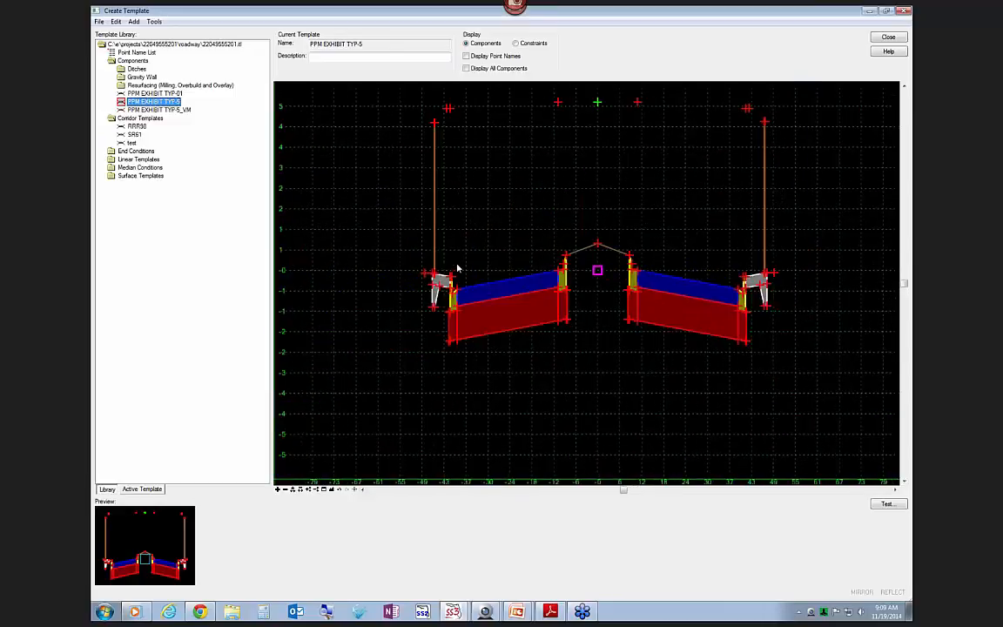
pyautogui.scroll(2, 435, 275)
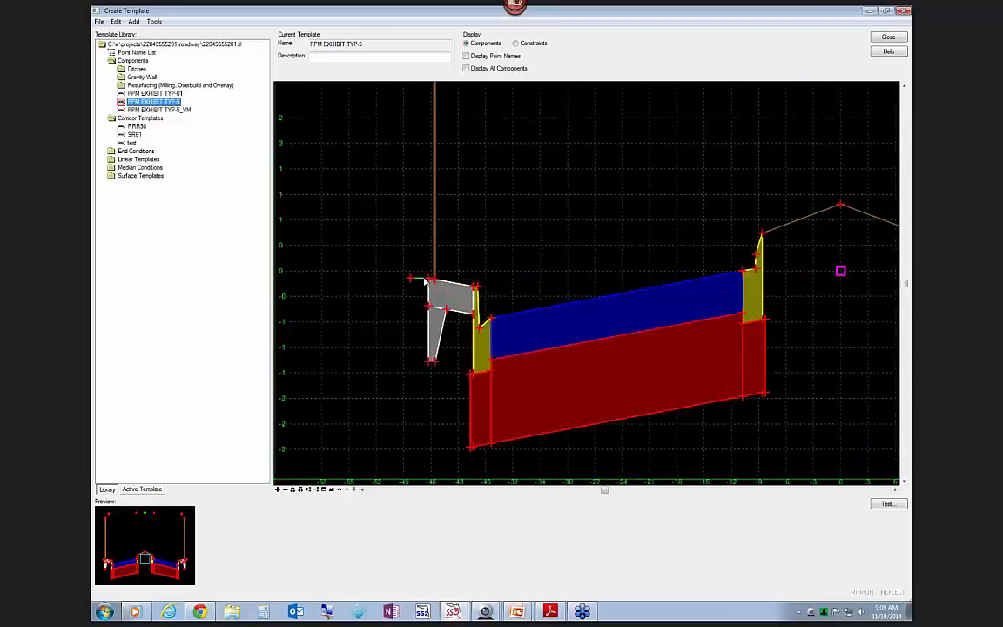
pyautogui.doubleClick(429, 280)
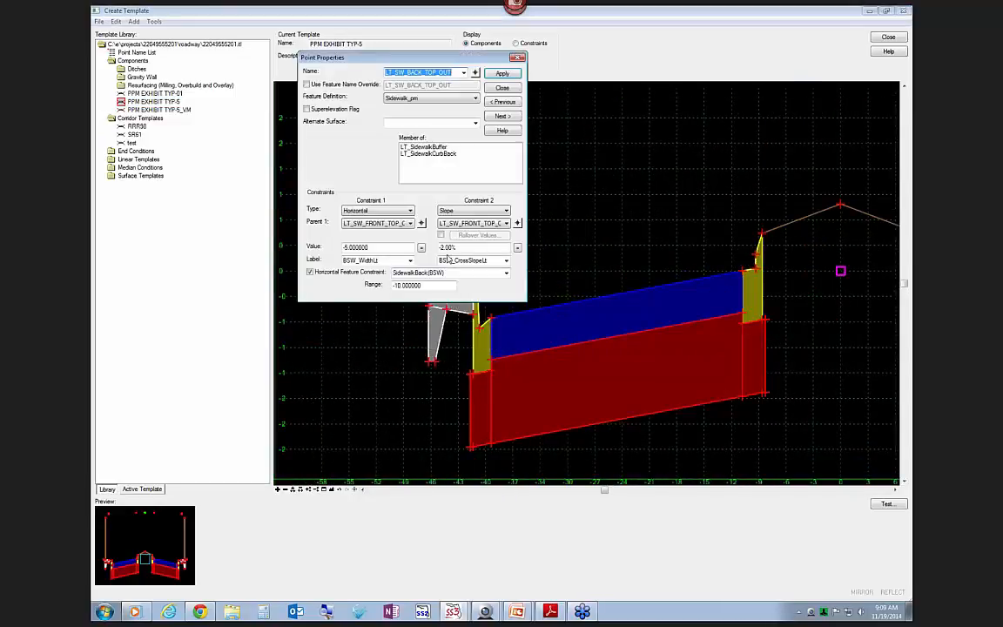
pyautogui.moveTo(383, 248); pyautogui.dragTo(342, 249)
pyautogui.write('-6')
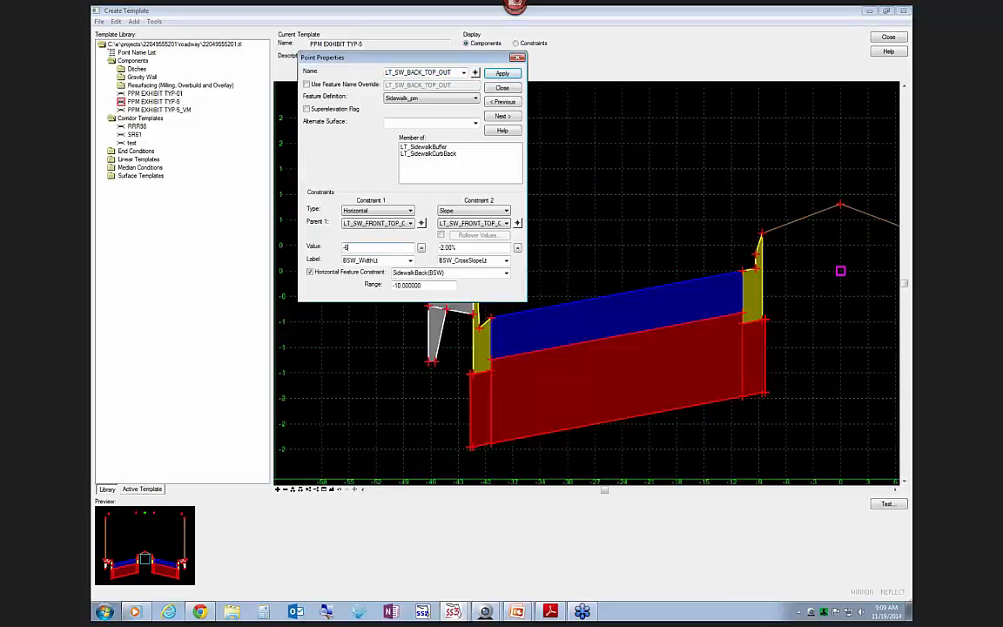
pyautogui.press('Tab')
pyautogui.click(503, 73)
pyautogui.click(502, 88)
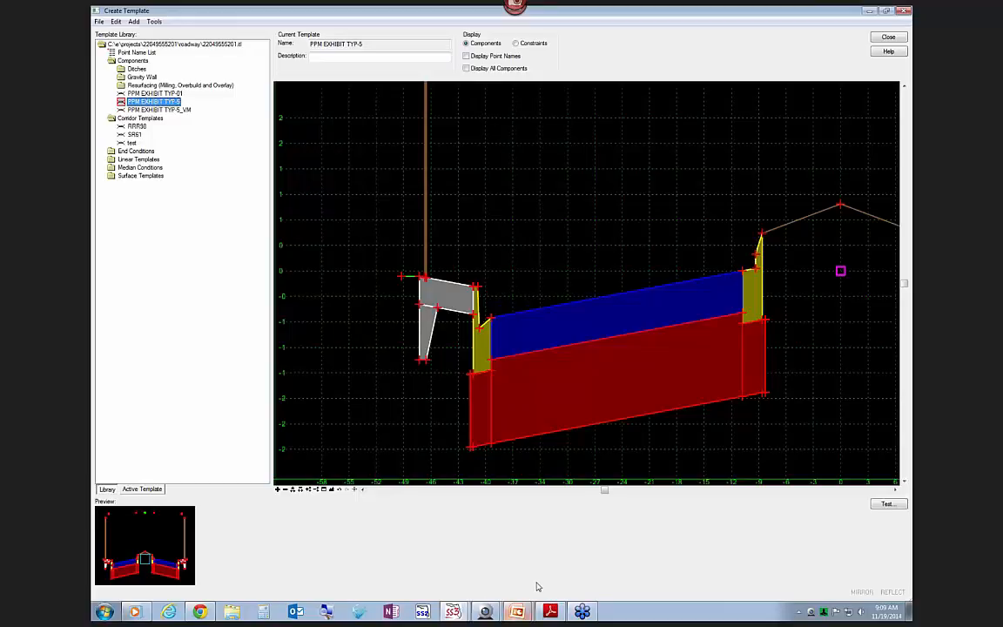
# - Check the SR 61 typical section in Adobe Reader, and preview the 6:1 FILL TO 5' end condition part in the project's template library
pyautogui.click(548, 611)
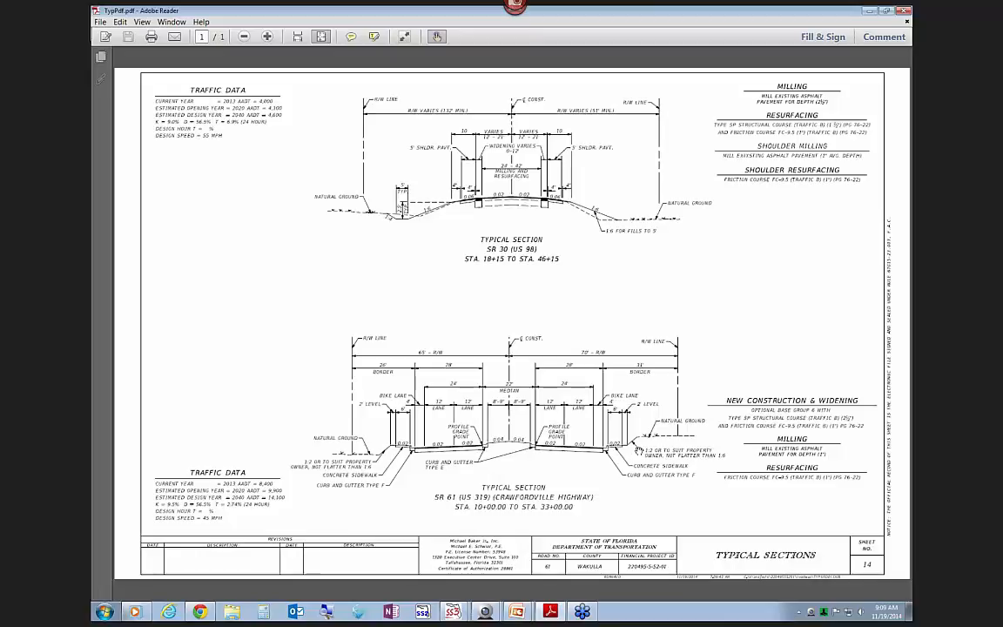
pyautogui.click(867, 13)
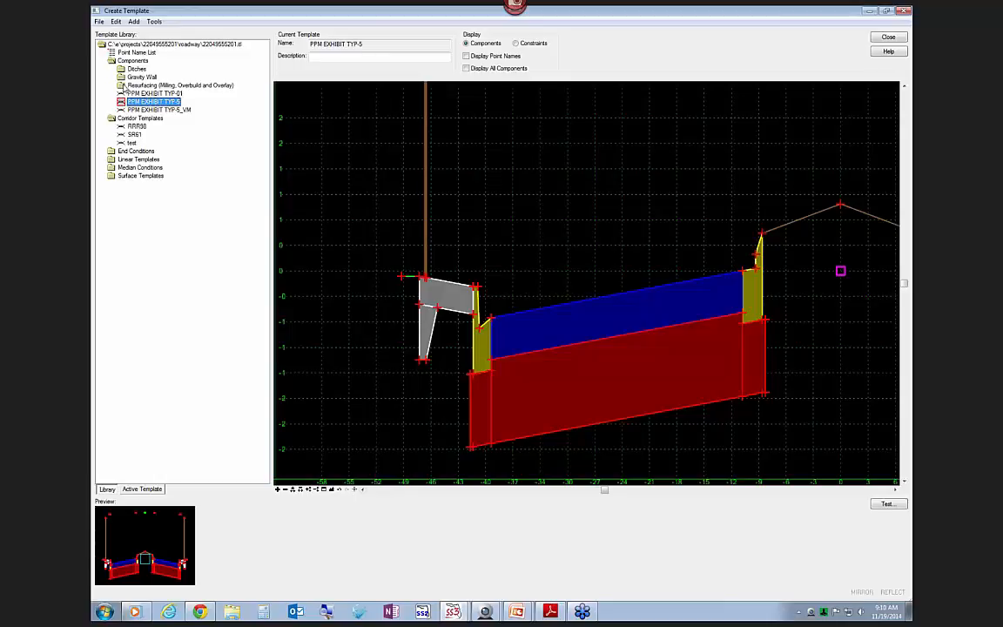
pyautogui.doubleClick(133, 151)
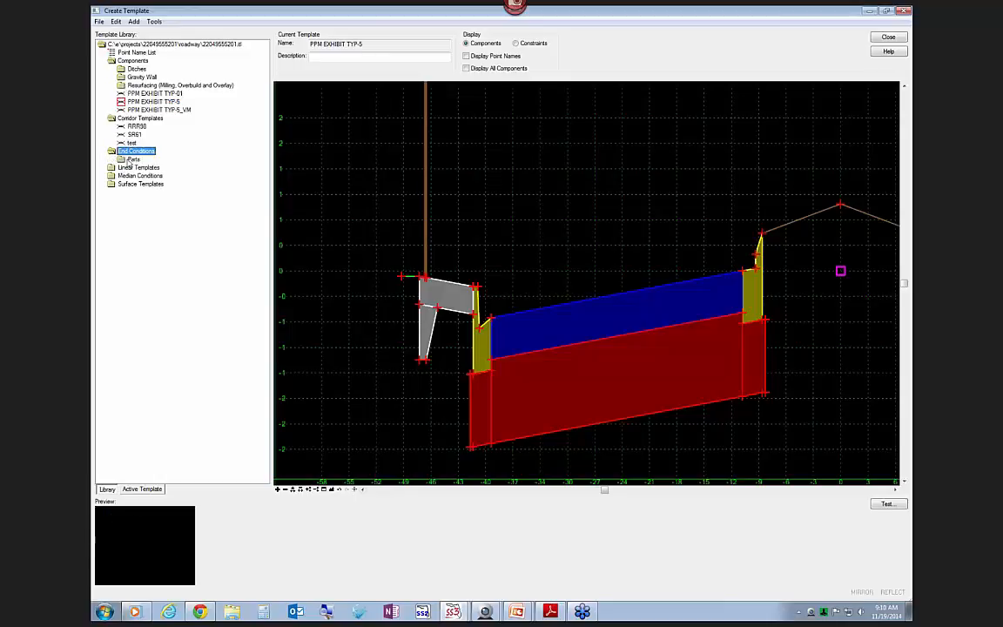
pyautogui.doubleClick(132, 160)
pyautogui.click(153, 241)
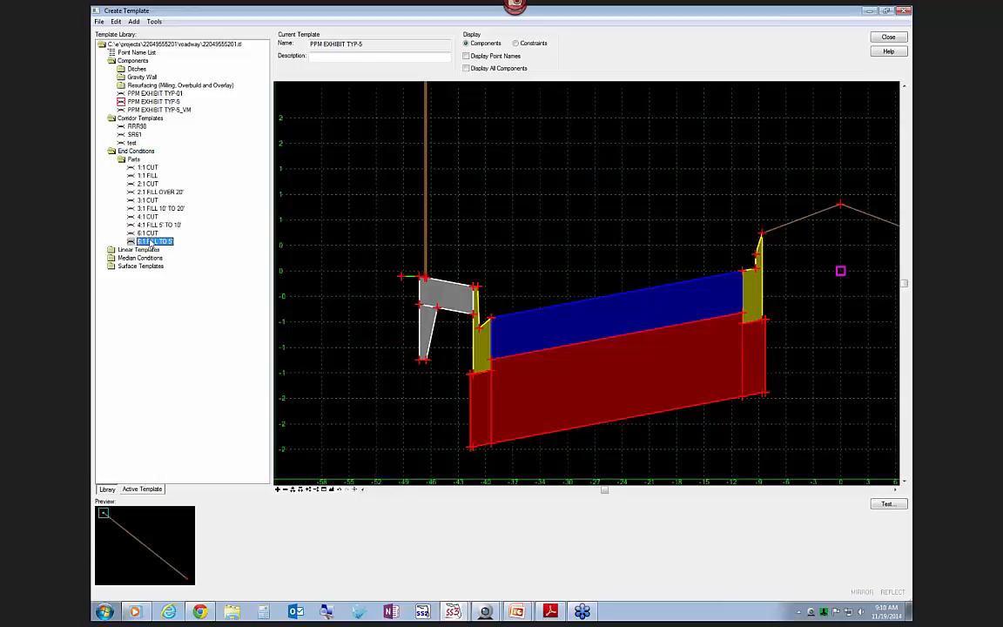
pyautogui.scroll(-3, 373, 296)
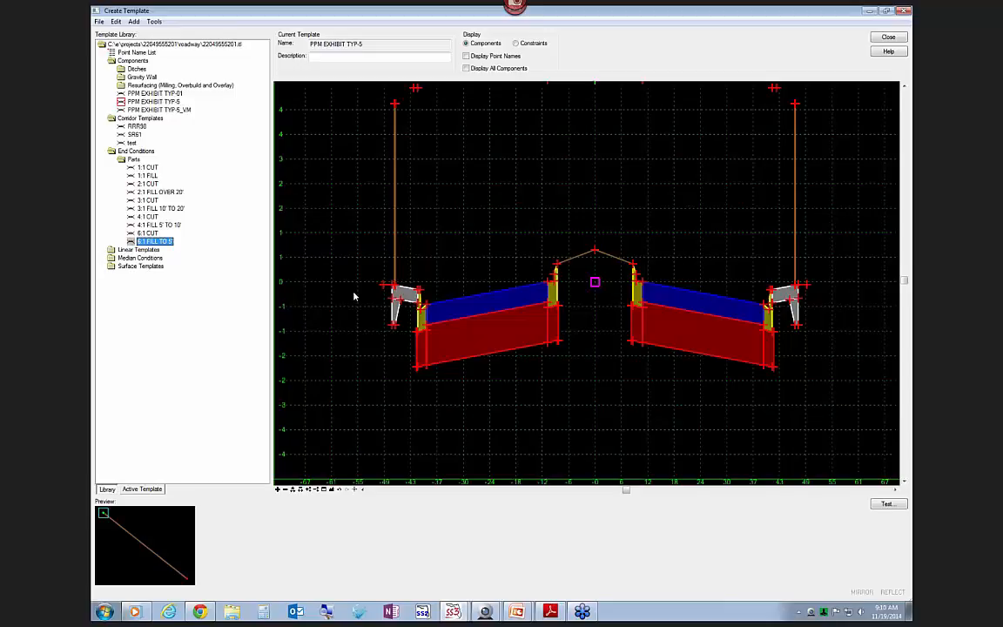
# - Open the Template Library Organizer and load the FDOTSS3.itl library alongside the project library
pyautogui.click(156, 22)
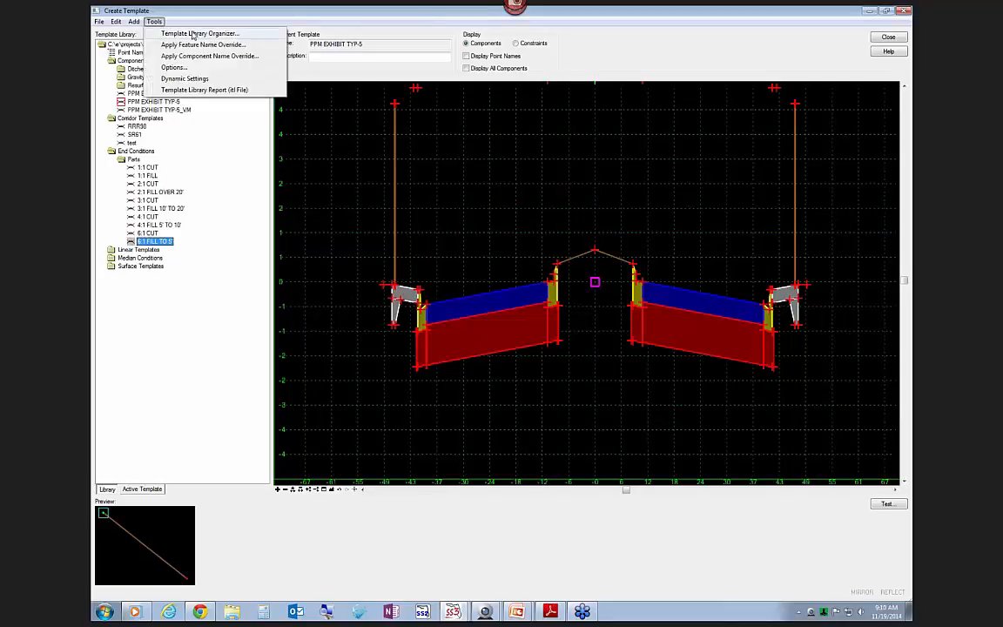
pyautogui.click(187, 33)
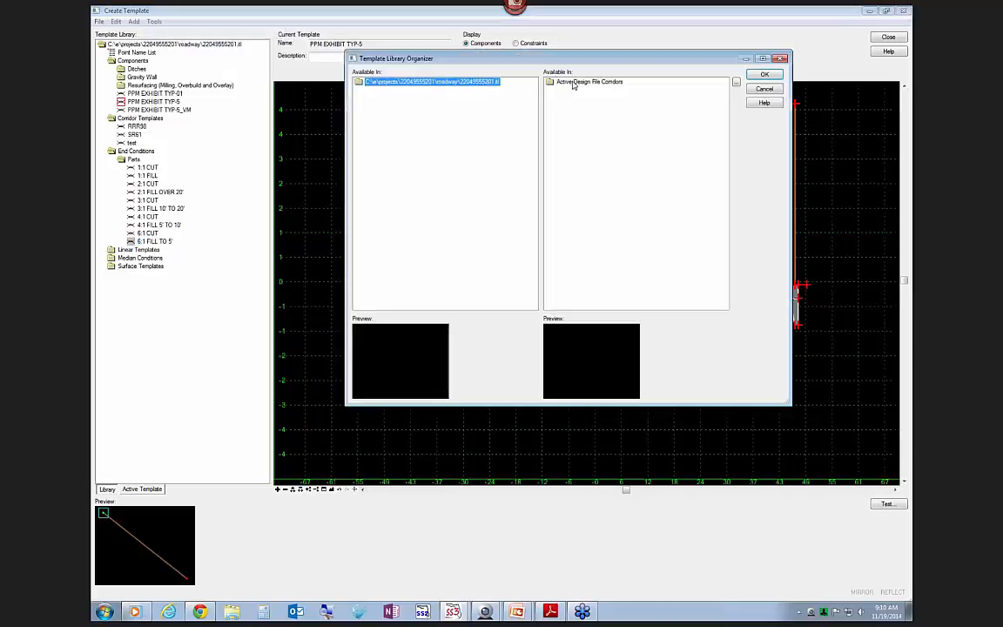
pyautogui.click(736, 81)
pyautogui.click(438, 277)
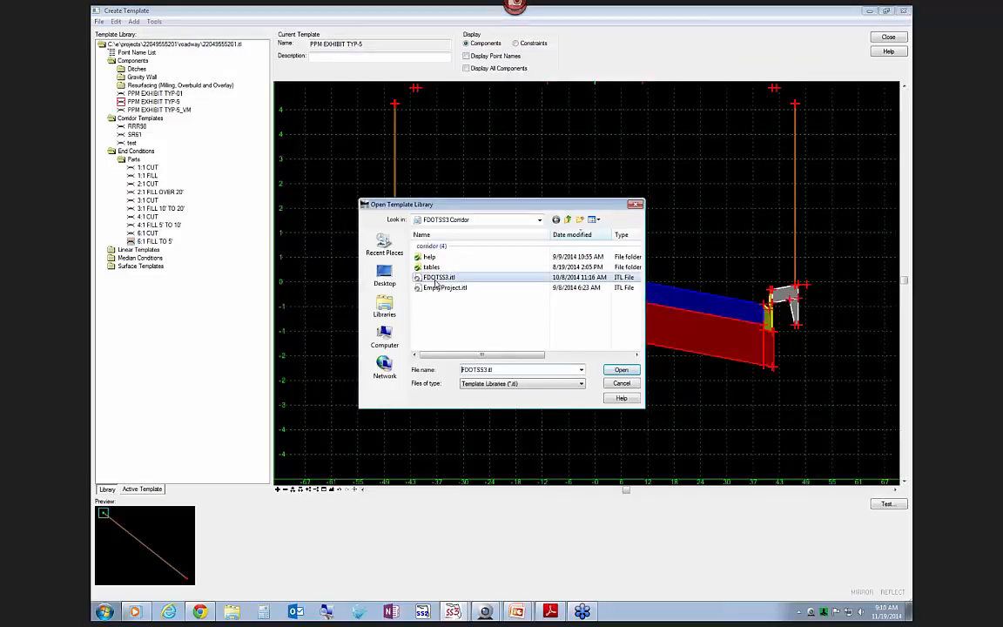
pyautogui.click(621, 370)
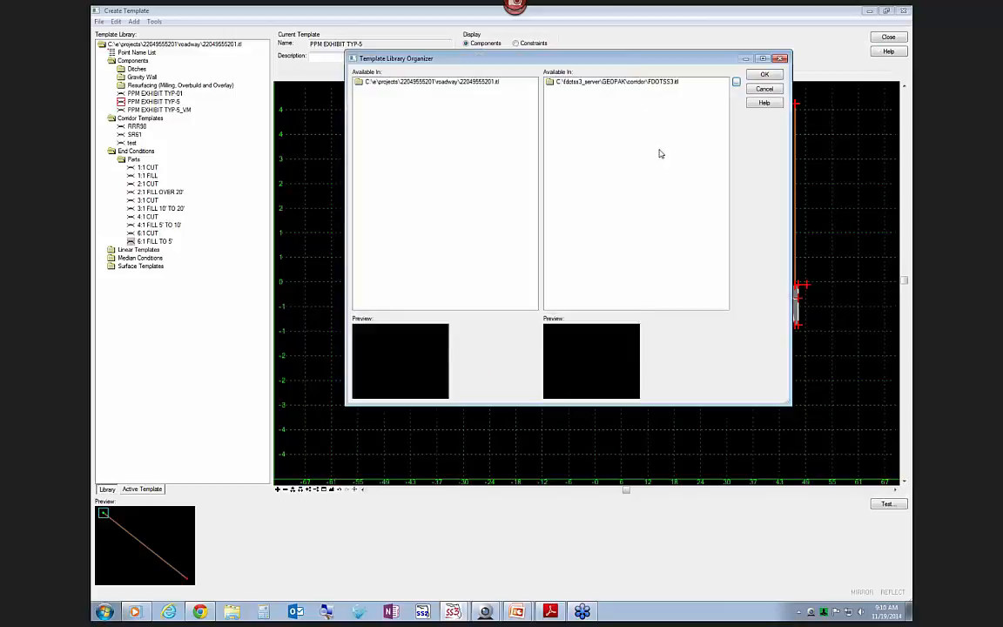
# - Preview the FDOT library's end conditions: Cut & Fill, Cut & Fill to R/W, FDOT Standard Cut & Fill and Standard Search Line (Trigger)
pyautogui.doubleClick(589, 82)
pyautogui.doubleClick(578, 107)
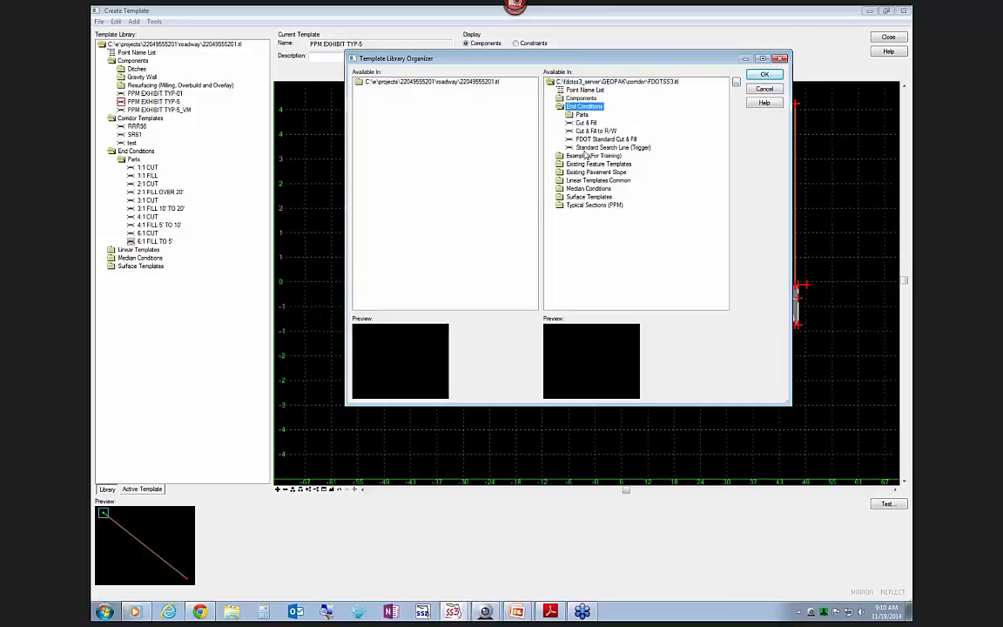
pyautogui.click(586, 123)
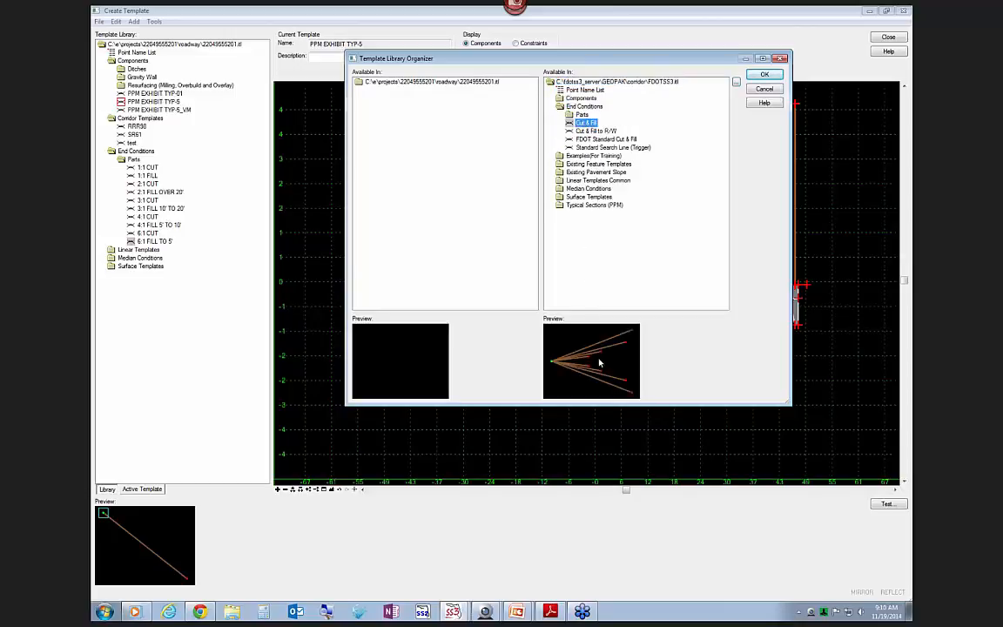
pyautogui.click(601, 131)
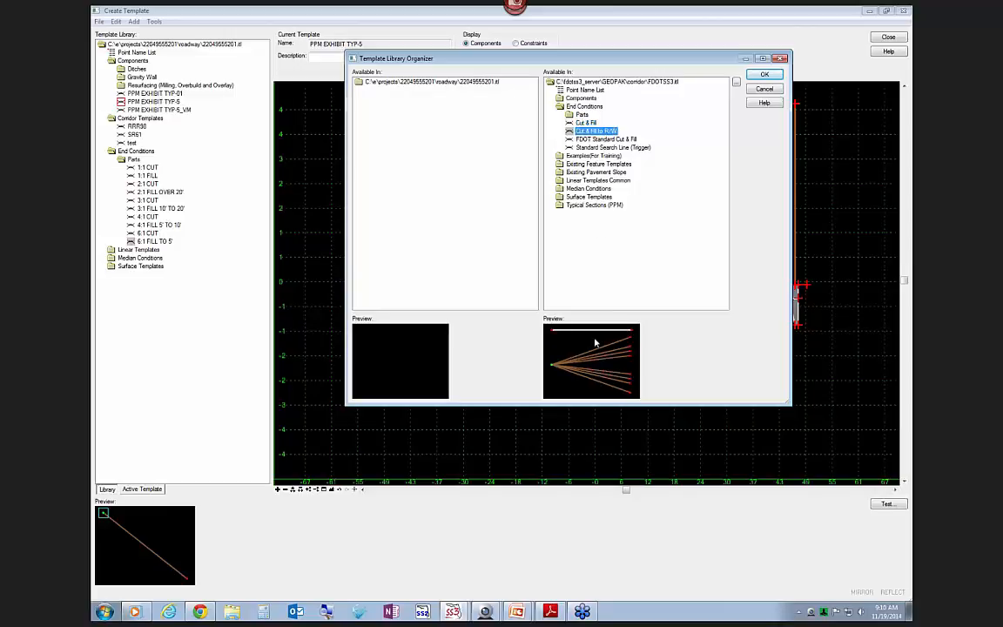
pyautogui.click(599, 140)
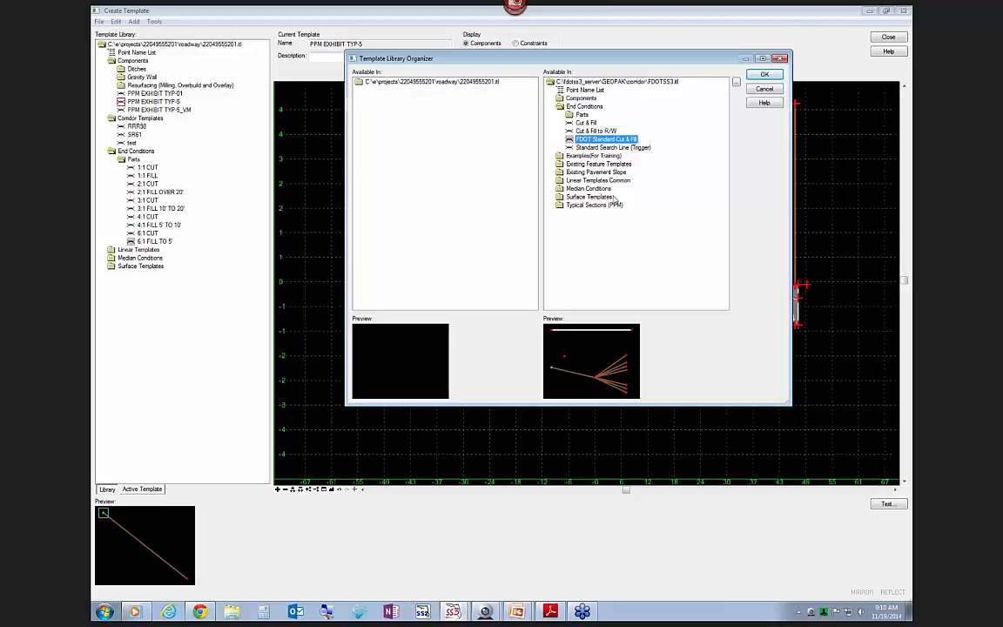
pyautogui.click(615, 149)
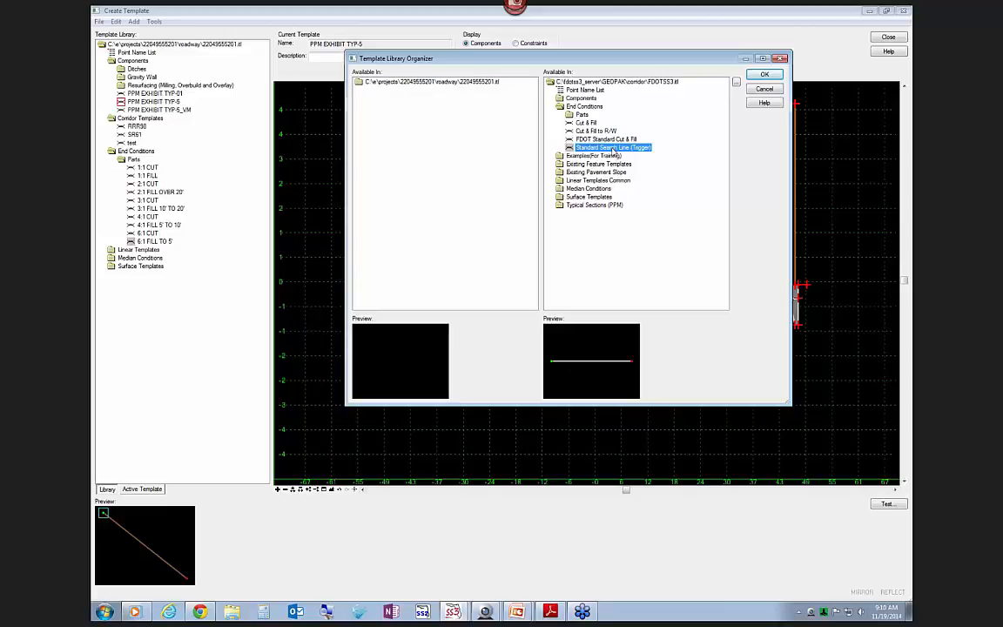
# - Copy the FDOT library's End Conditions folder into the project template library root and save the library
pyautogui.doubleClick(360, 83)
pyautogui.doubleClick(392, 114)
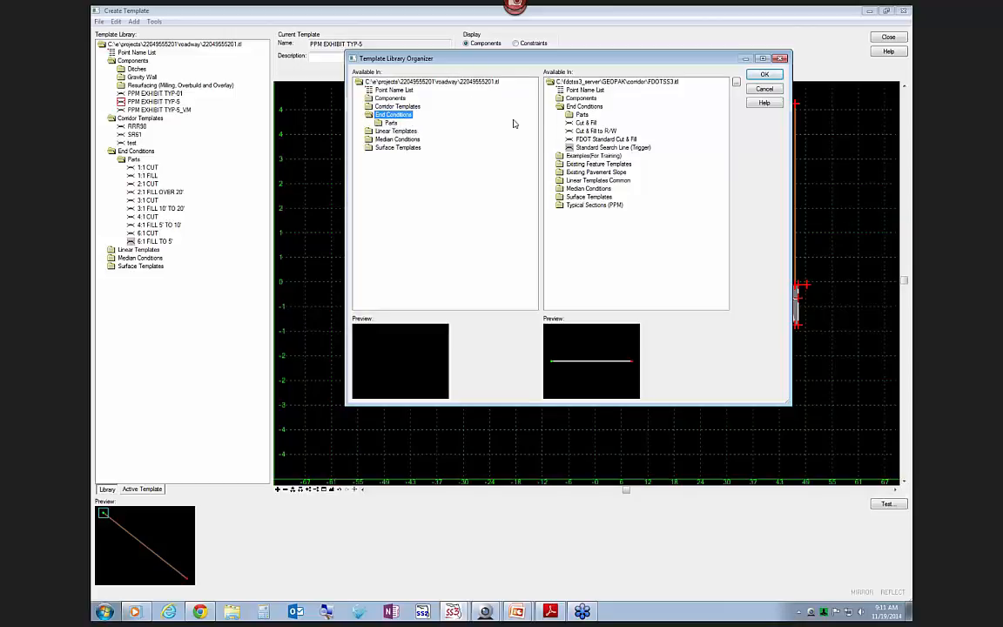
pyautogui.moveTo(563, 110); pyautogui.dragTo(464, 84)
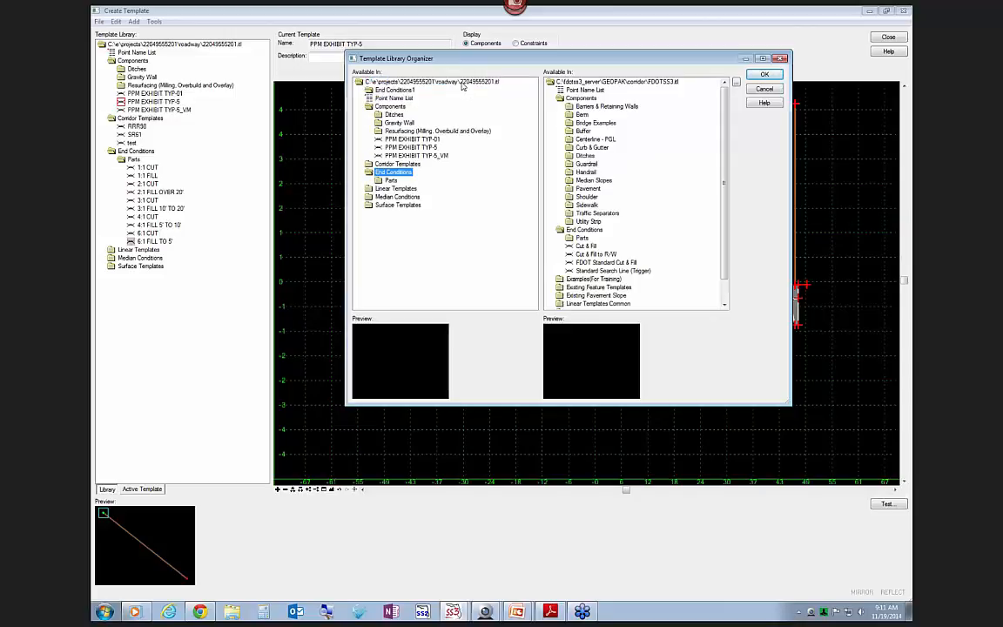
pyautogui.click(764, 75)
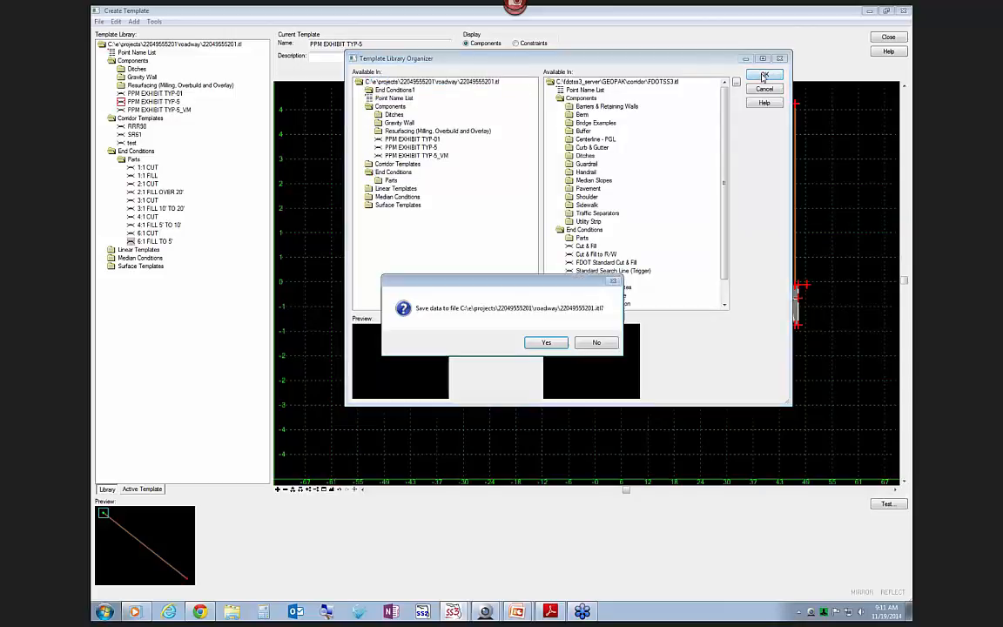
pyautogui.click(546, 342)
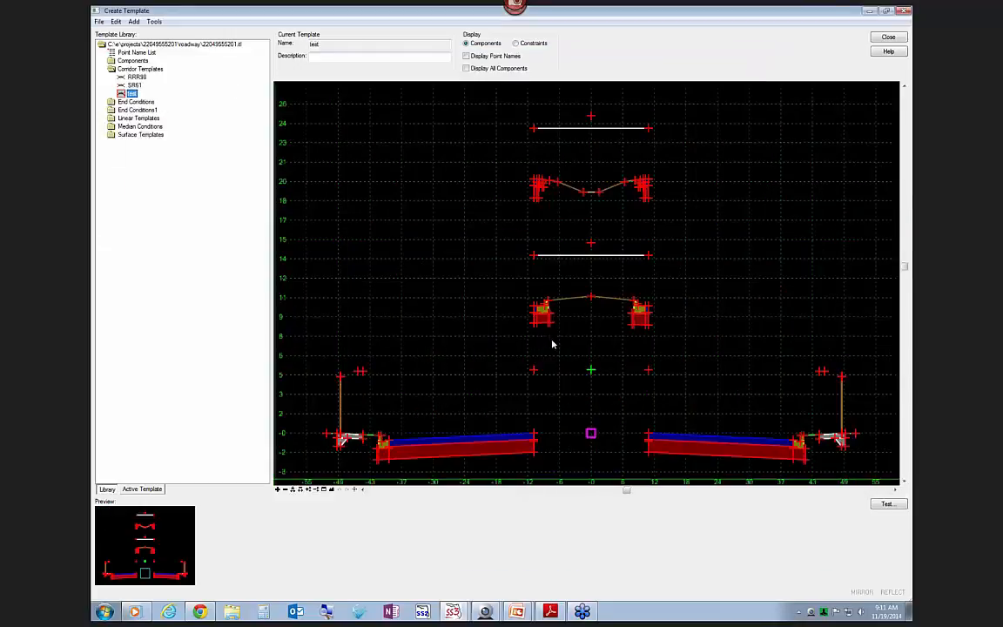
# - Compare the two end condition folders in the project library and delete the original End Conditions folder, keeping End Conditions1
pyautogui.click(135, 102)
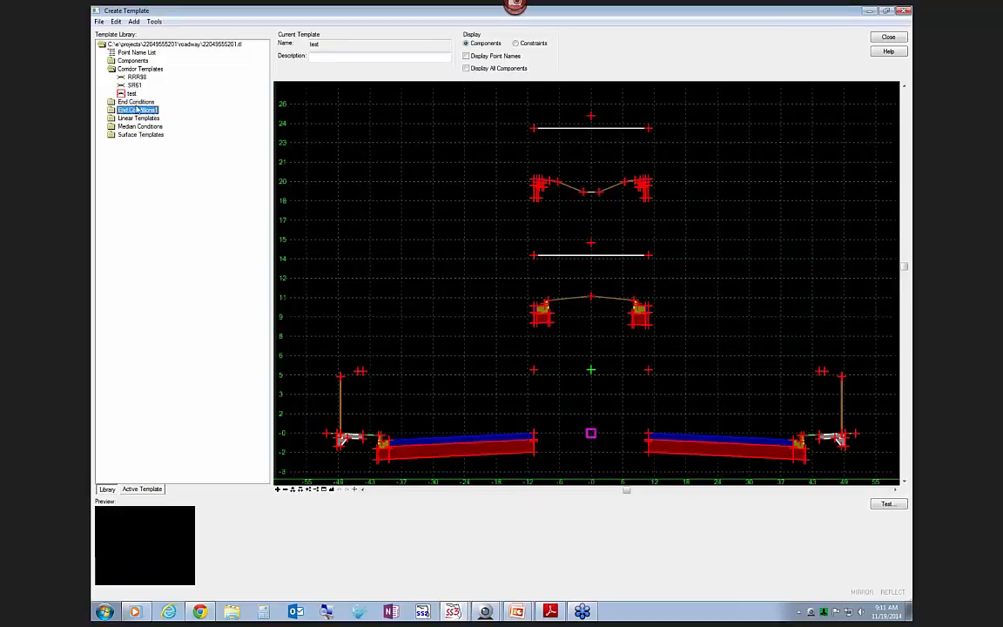
pyautogui.click(111, 103)
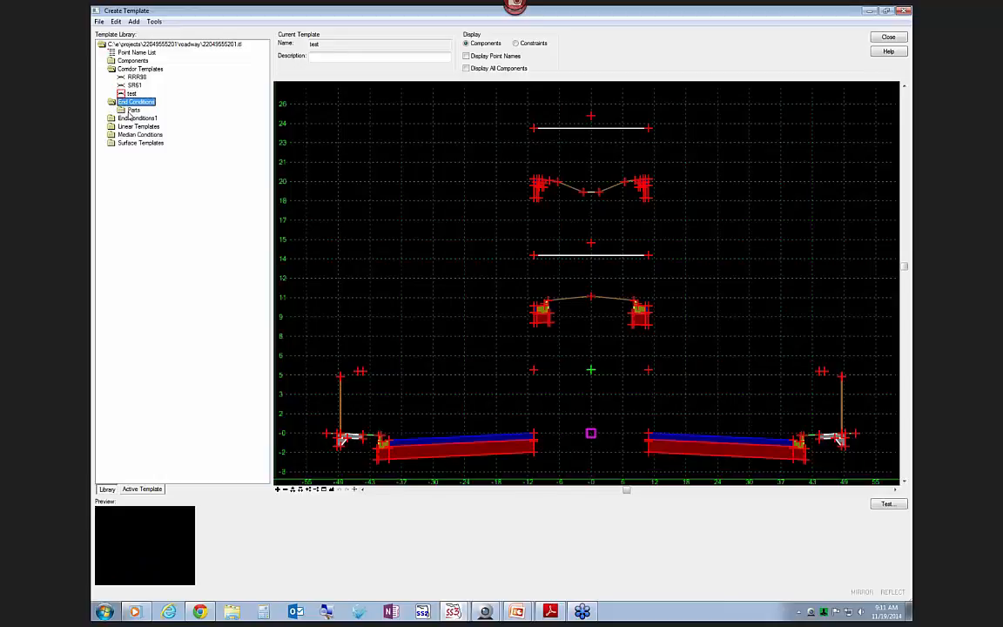
pyautogui.click(133, 118)
pyautogui.click(111, 118)
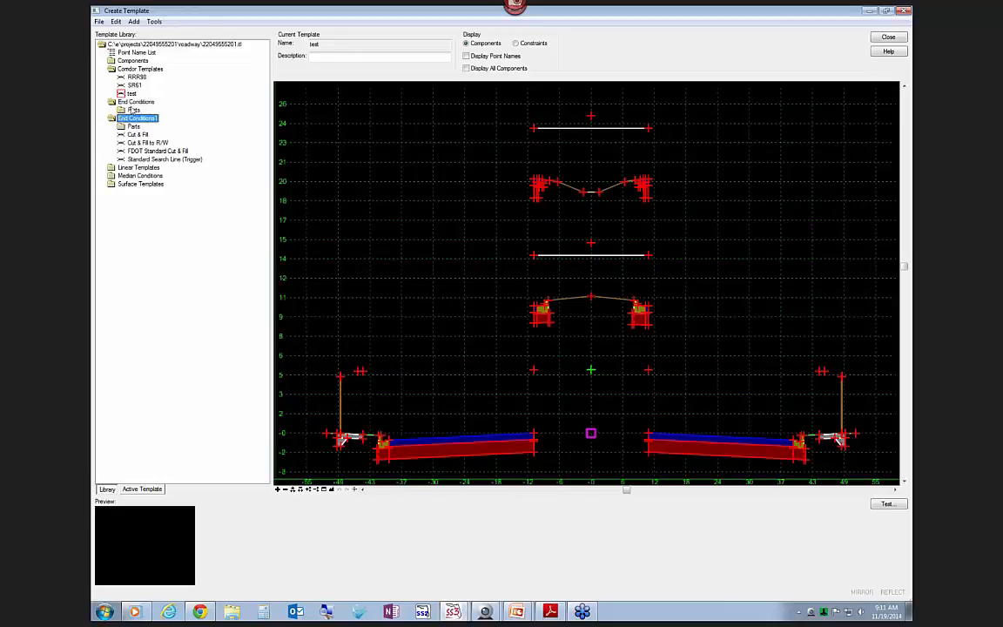
pyautogui.rightClick(136, 104)
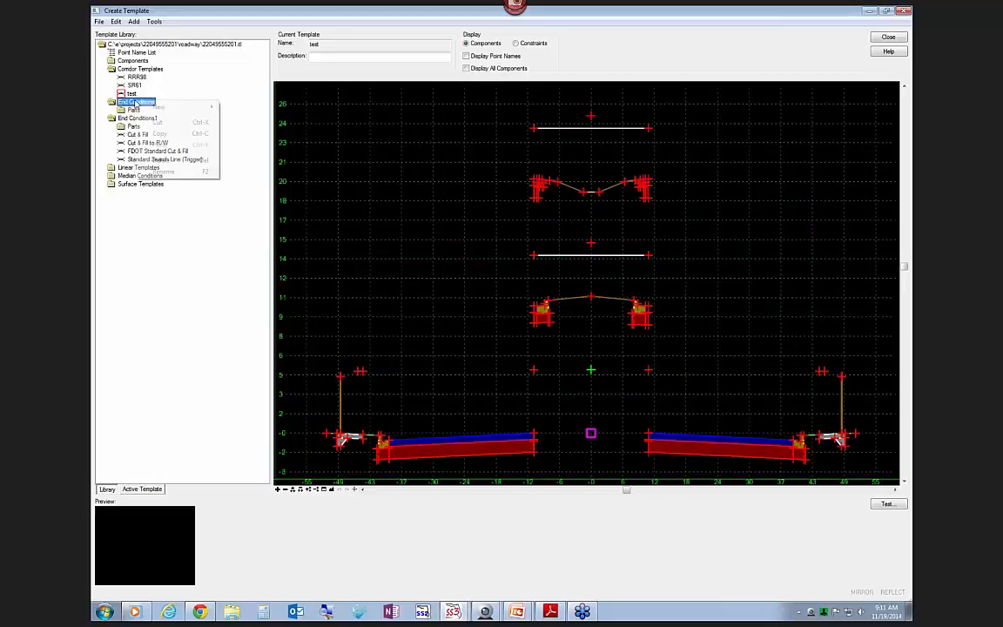
pyautogui.click(169, 162)
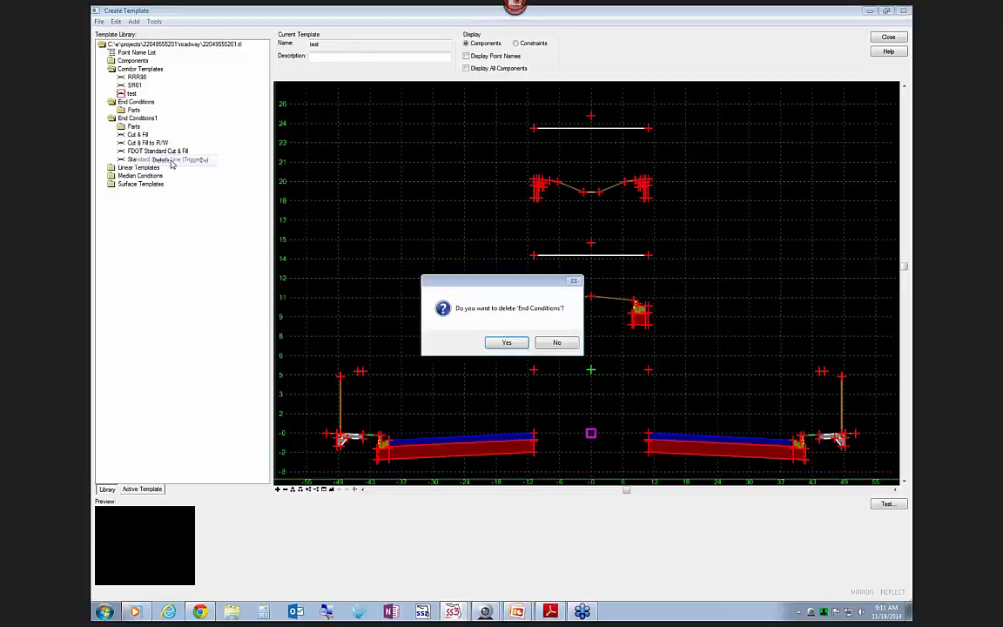
pyautogui.click(510, 343)
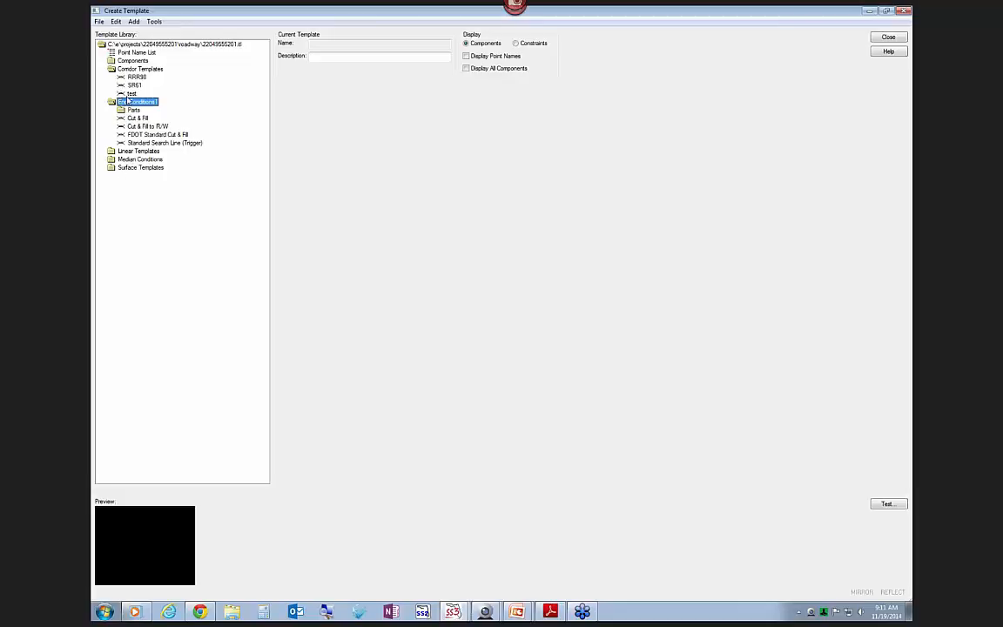
# - Open the PPM EXHIBIT TYP-5 template from the Components folder and copy it into the Corridor Templates folder
pyautogui.click(114, 62)
pyautogui.click(111, 61)
pyautogui.click(131, 86)
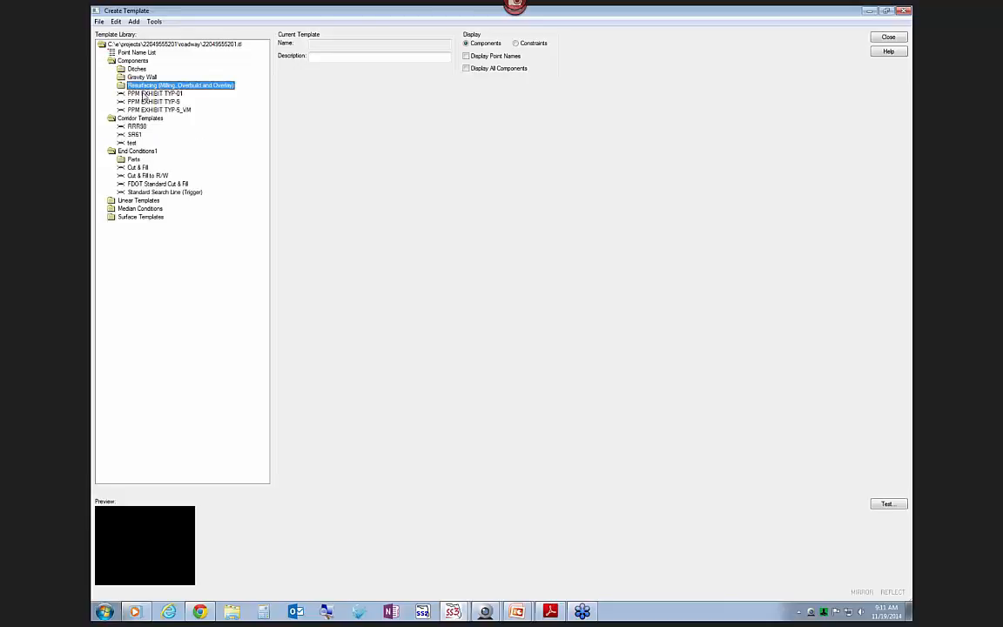
pyautogui.click(145, 94)
pyautogui.doubleClick(144, 95)
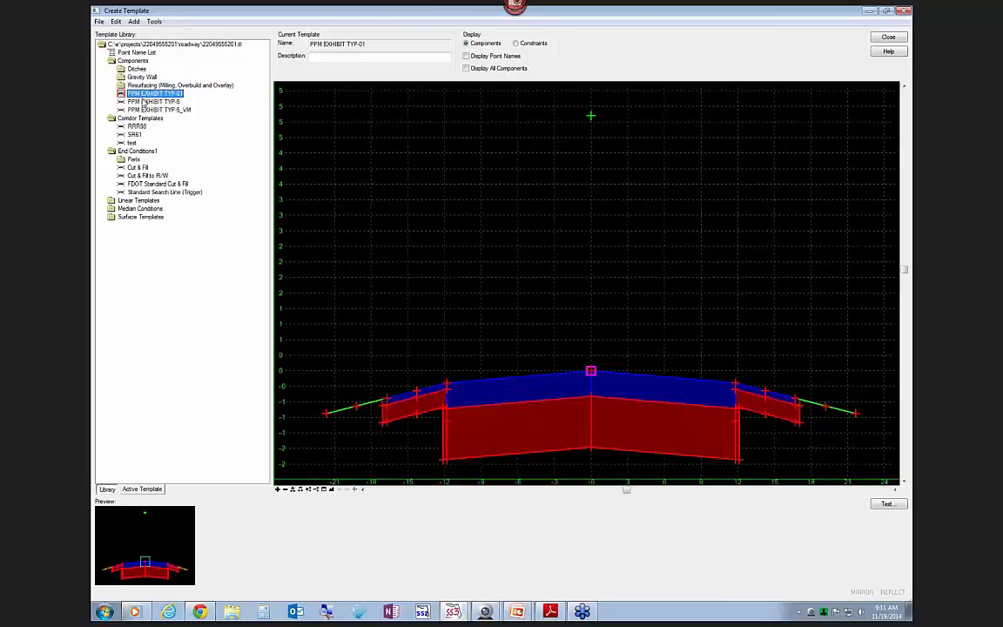
pyautogui.doubleClick(144, 102)
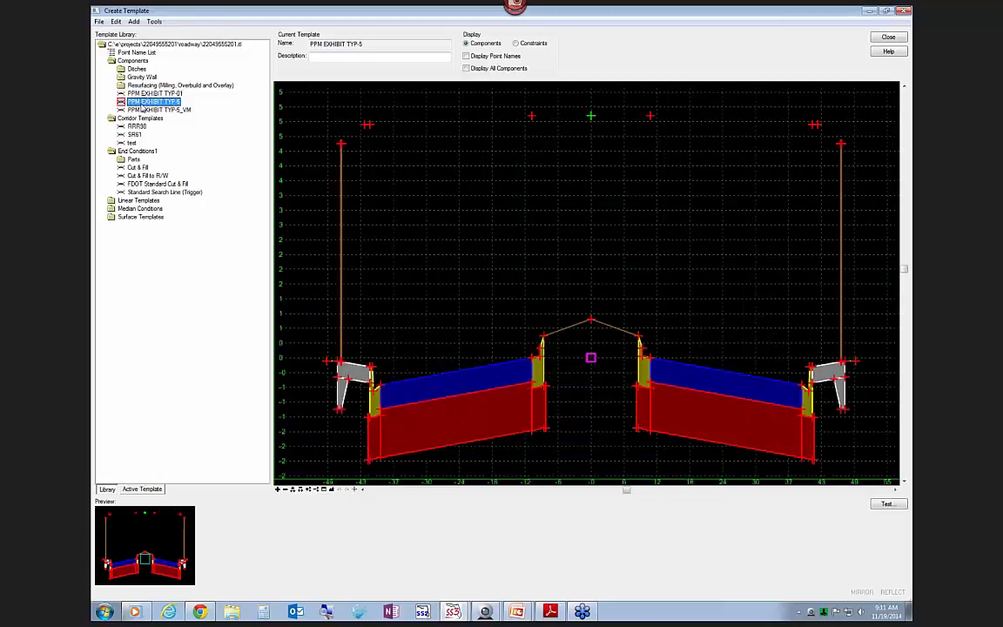
pyautogui.rightClick(143, 104)
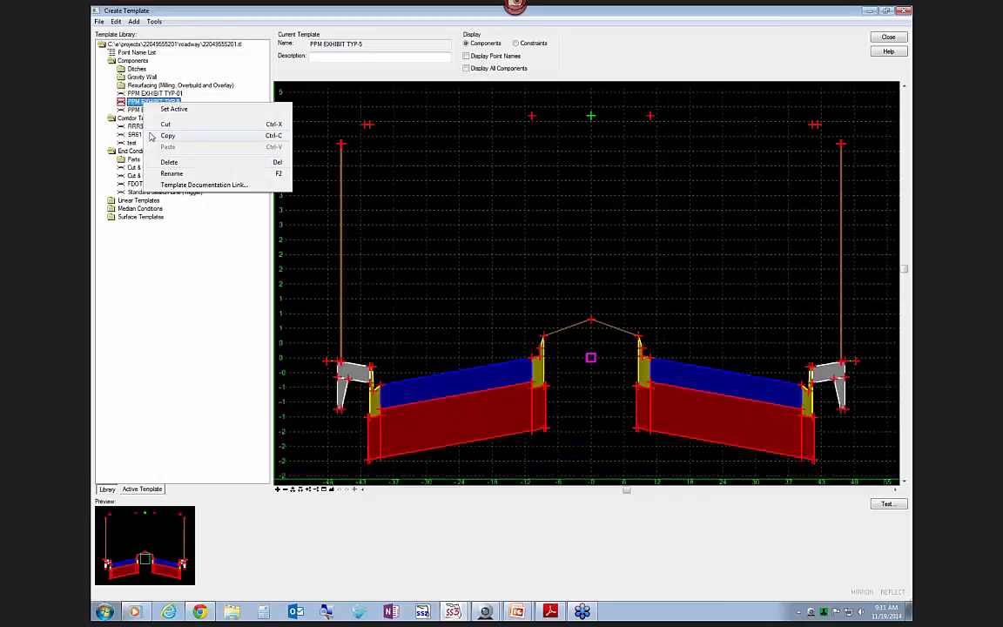
pyautogui.click(179, 137)
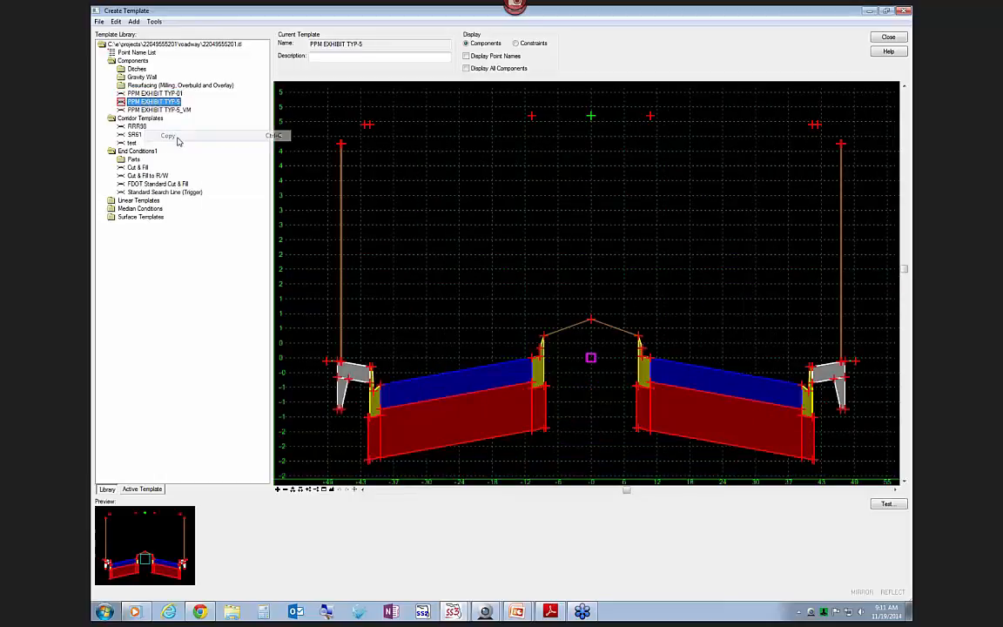
pyautogui.click(127, 121)
pyautogui.rightClick(128, 120)
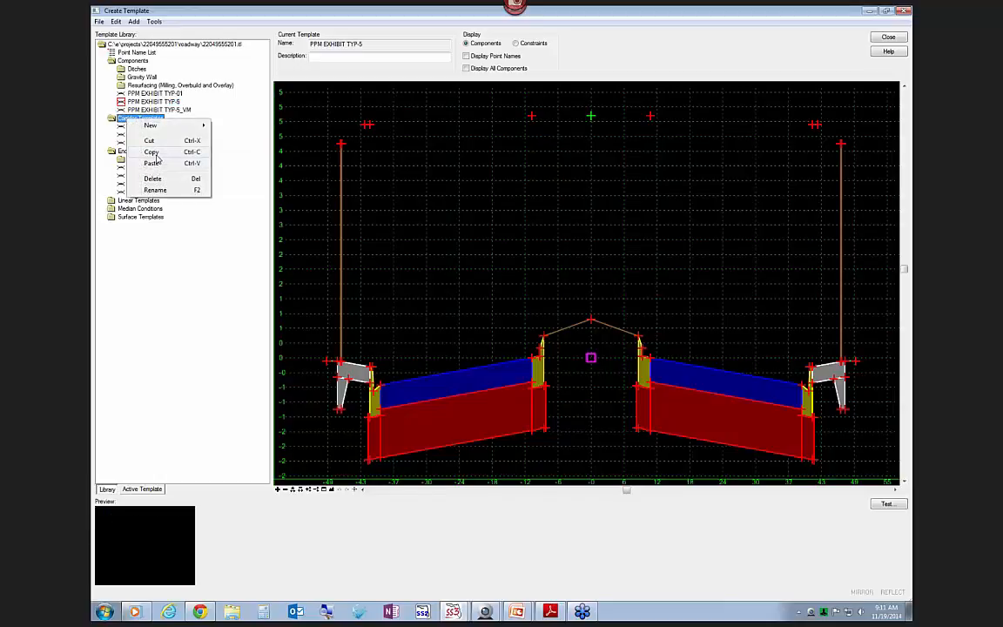
pyautogui.click(150, 163)
# - Rename the PPM EXHIBIT TYP-5 copy in Corridor Templates as webinar_1
pyautogui.click(153, 127)
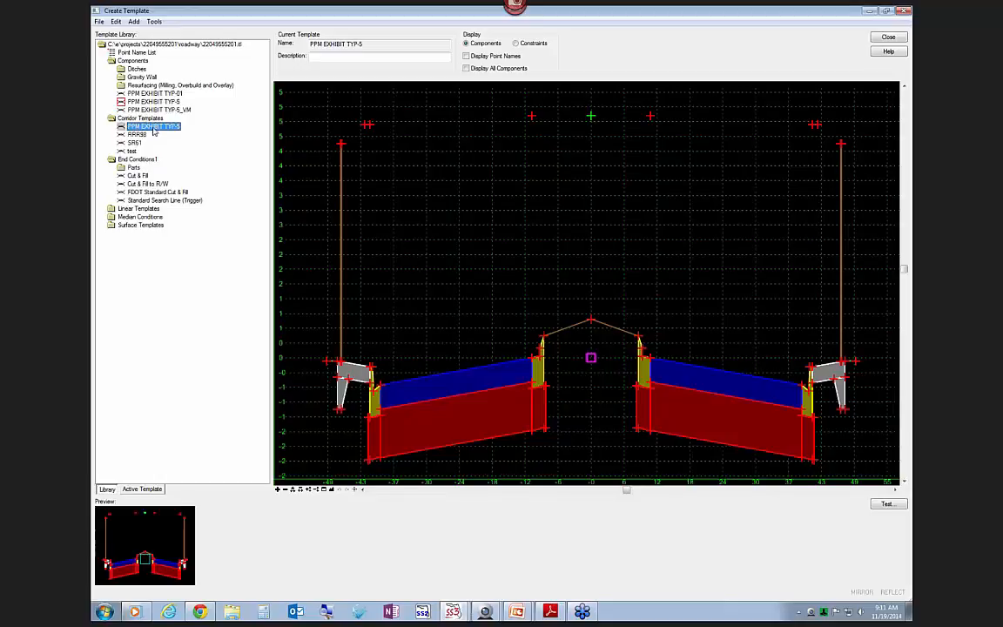
pyautogui.rightClick(167, 128)
pyautogui.click(182, 199)
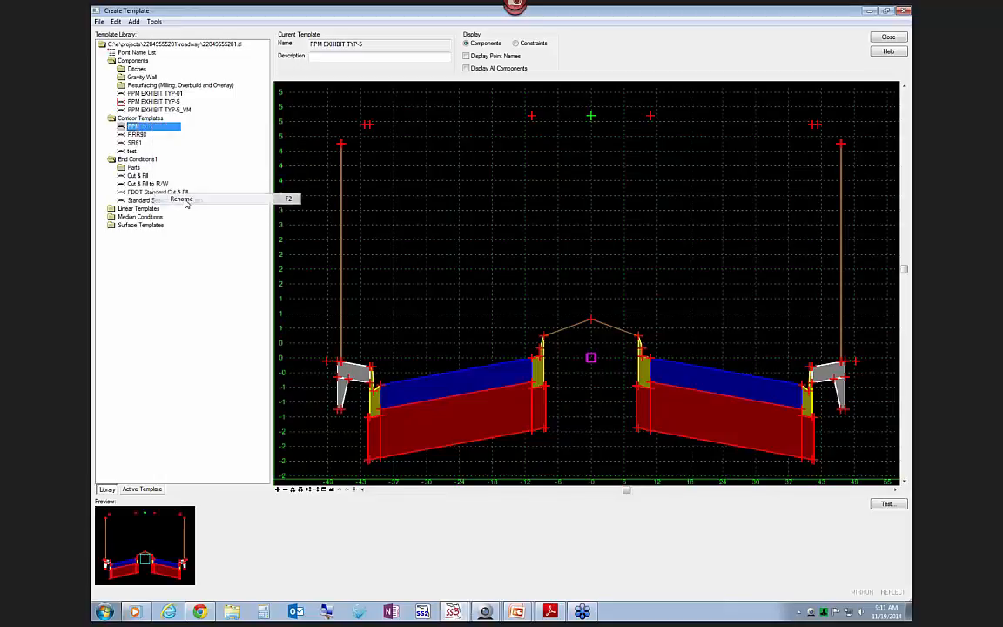
pyautogui.write('webn')
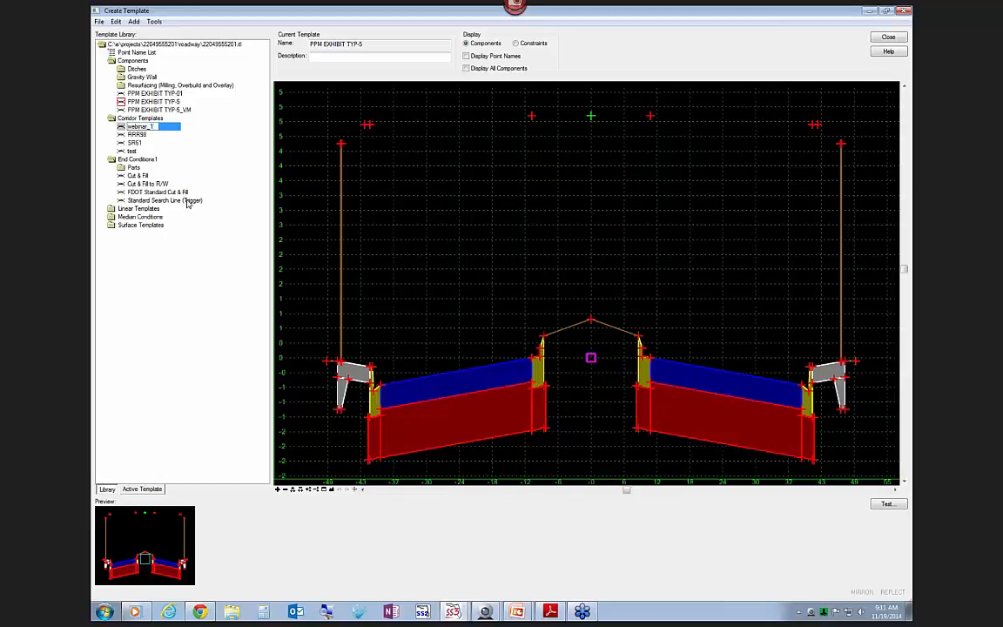
pyautogui.press('Return')
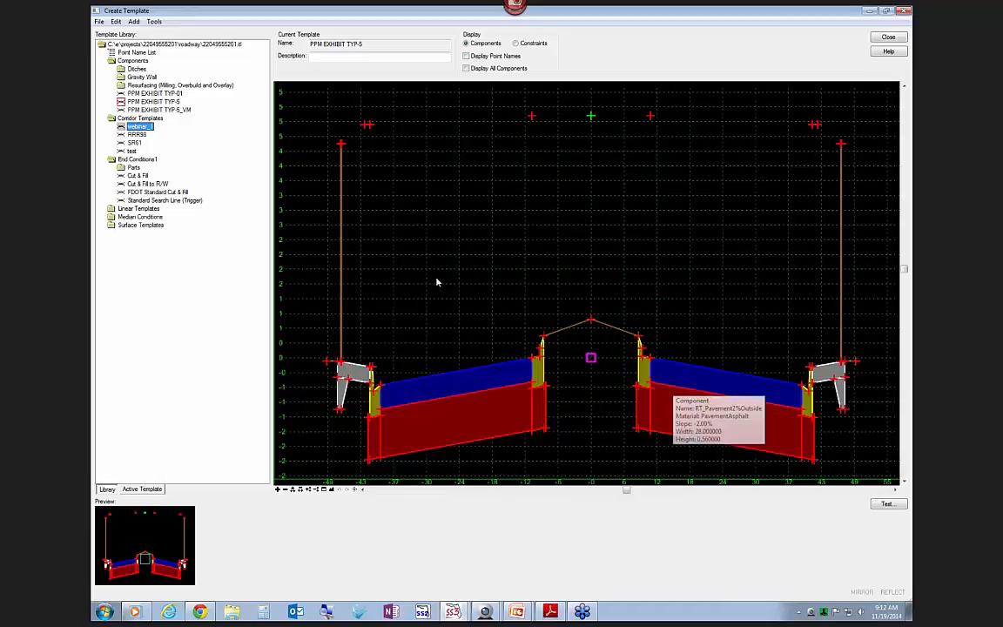
# - Duplicate webinar_1 within Corridor Templates, rename the duplicate webinar_2 and make it the active template
pyautogui.rightClick(144, 129)
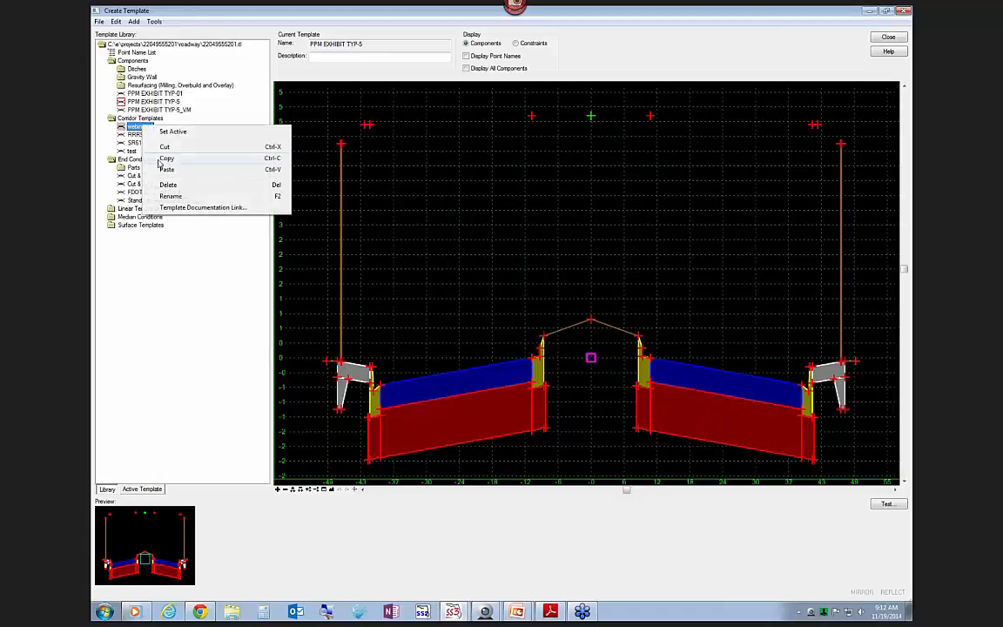
pyautogui.click(161, 159)
pyautogui.rightClick(148, 128)
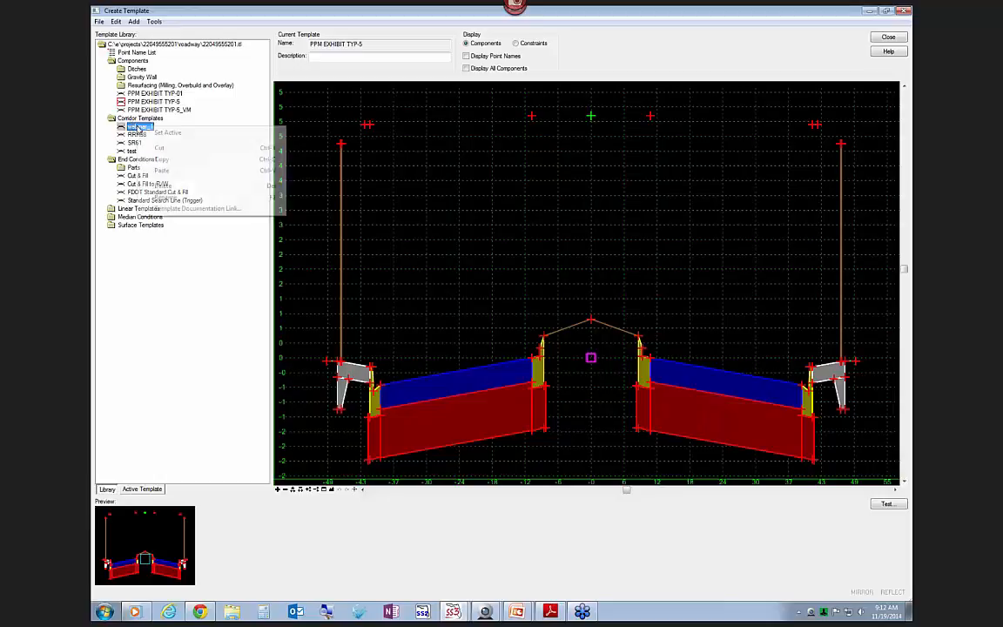
pyautogui.click(166, 172)
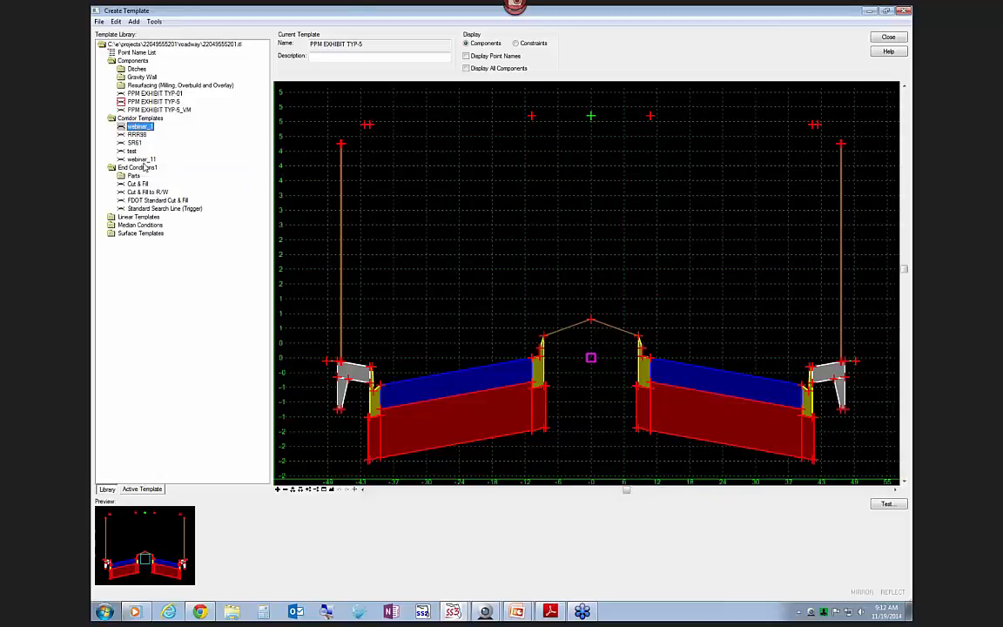
pyautogui.rightClick(151, 162)
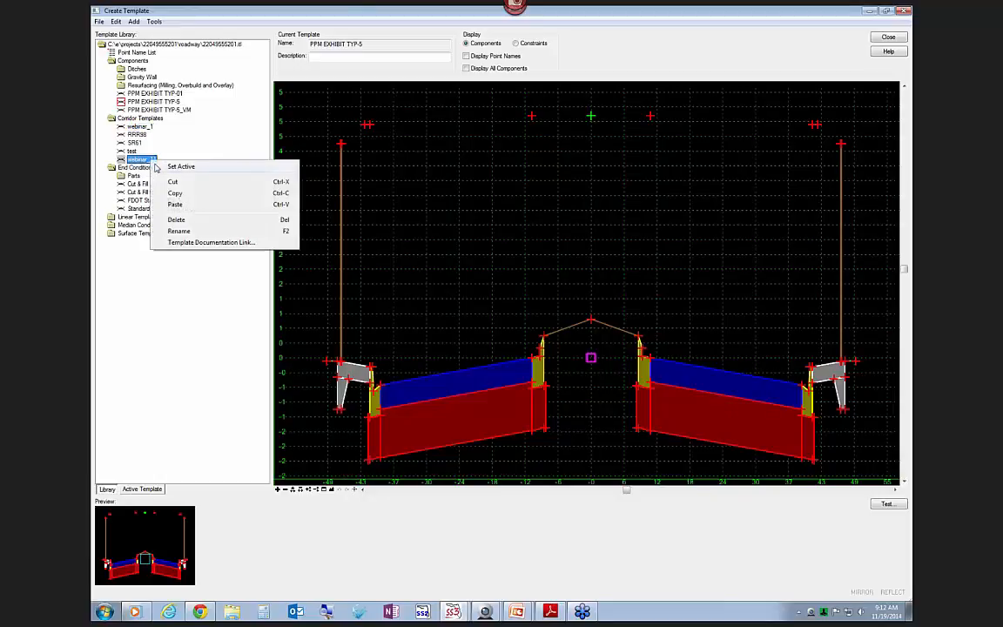
pyautogui.click(186, 231)
pyautogui.click(159, 159)
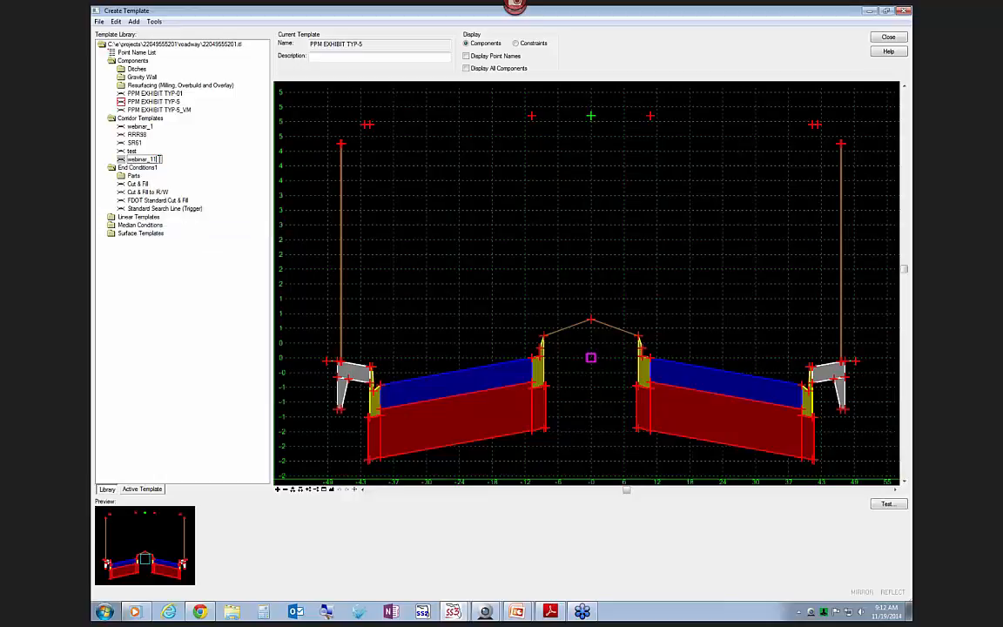
pyautogui.press('BackSpace')
pyautogui.press('BackSpace')
pyautogui.press('Return')
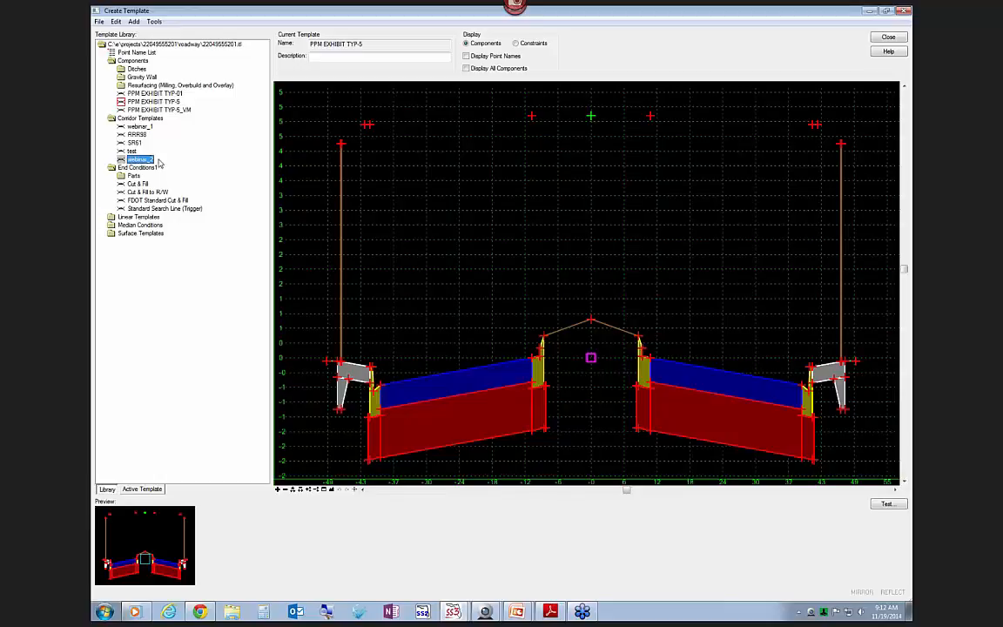
pyautogui.doubleClick(142, 160)
# - Load the FDOT preference in Template Options to apply the LT_ and RT_ affixes, and show the Dynamic Settings
pyautogui.click(122, 185)
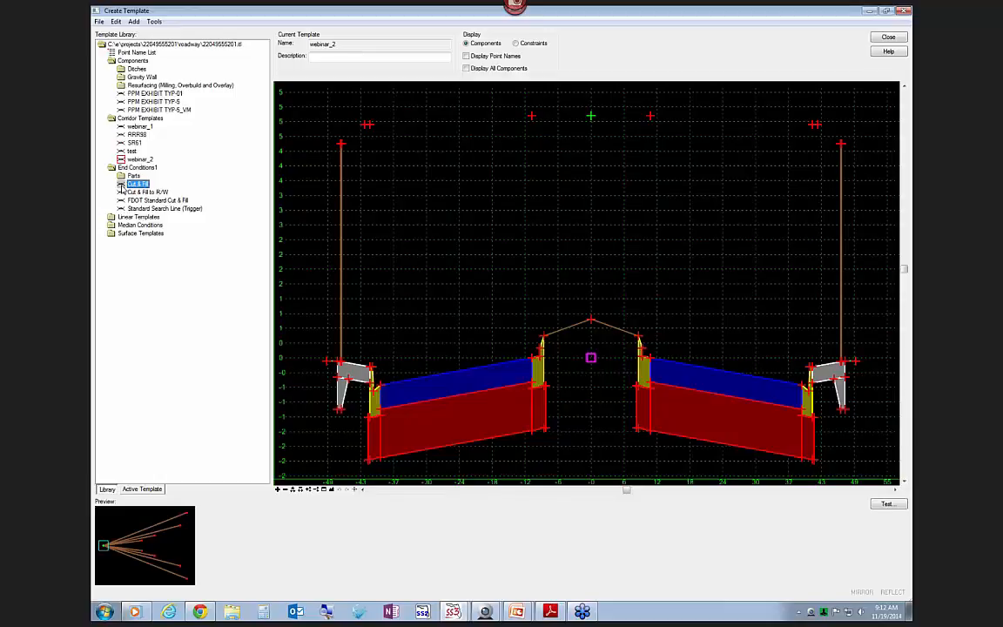
pyautogui.click(153, 21)
pyautogui.click(167, 67)
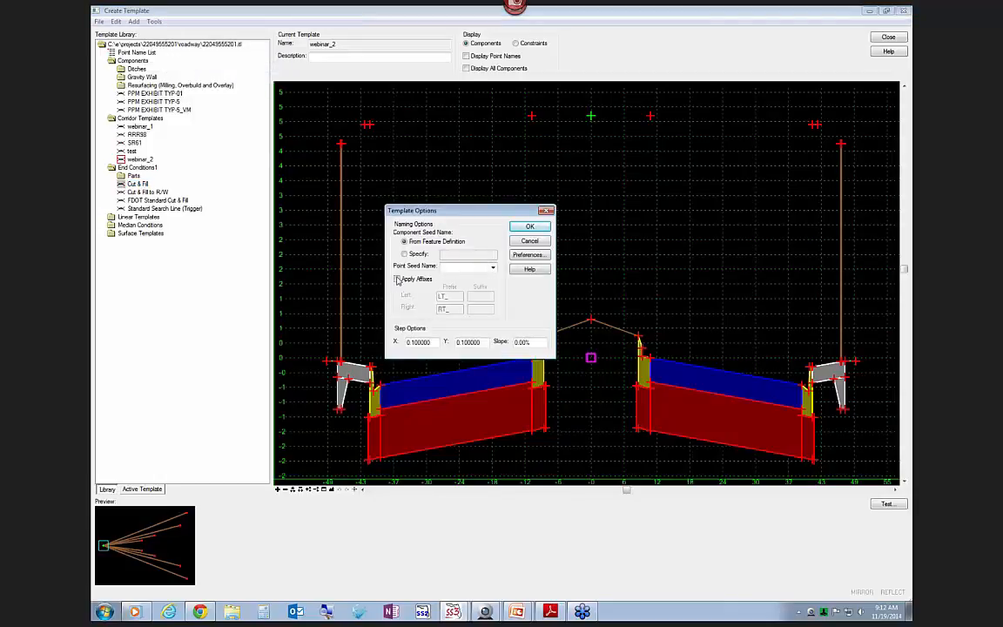
pyautogui.click(397, 280)
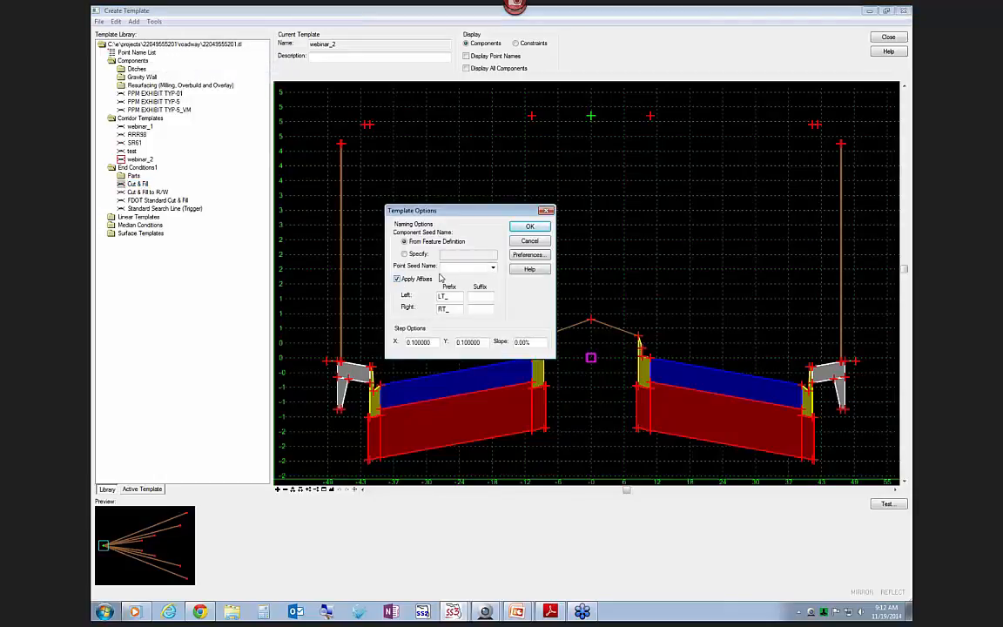
pyautogui.click(397, 280)
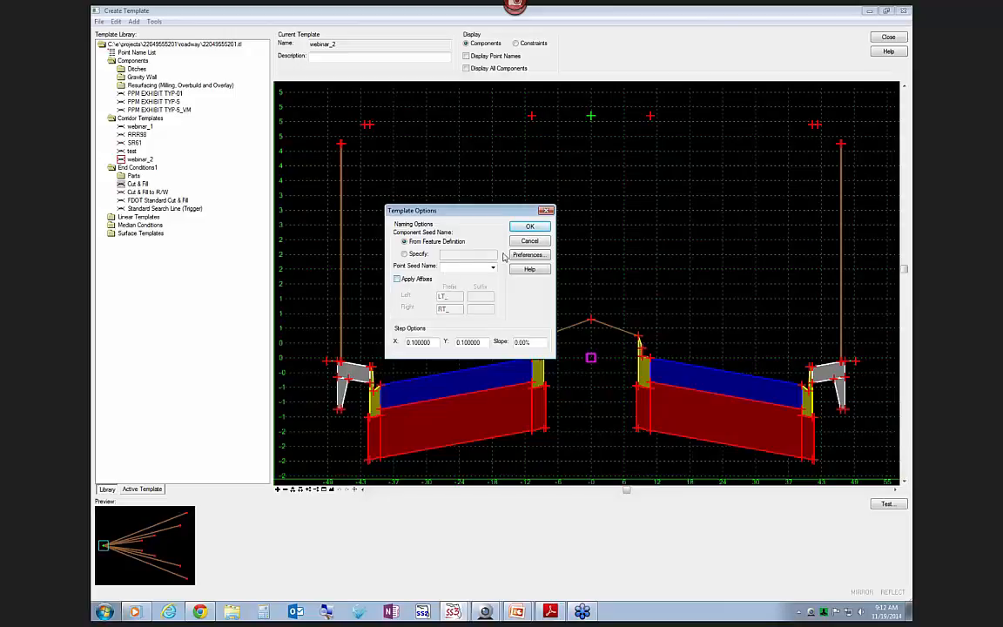
pyautogui.click(529, 255)
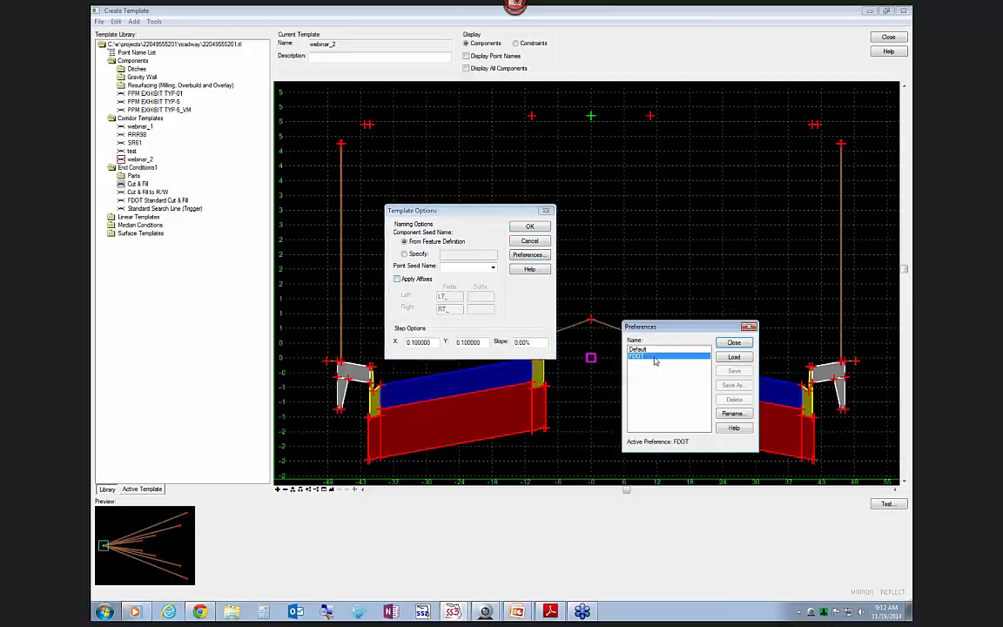
pyautogui.click(734, 357)
pyautogui.click(735, 342)
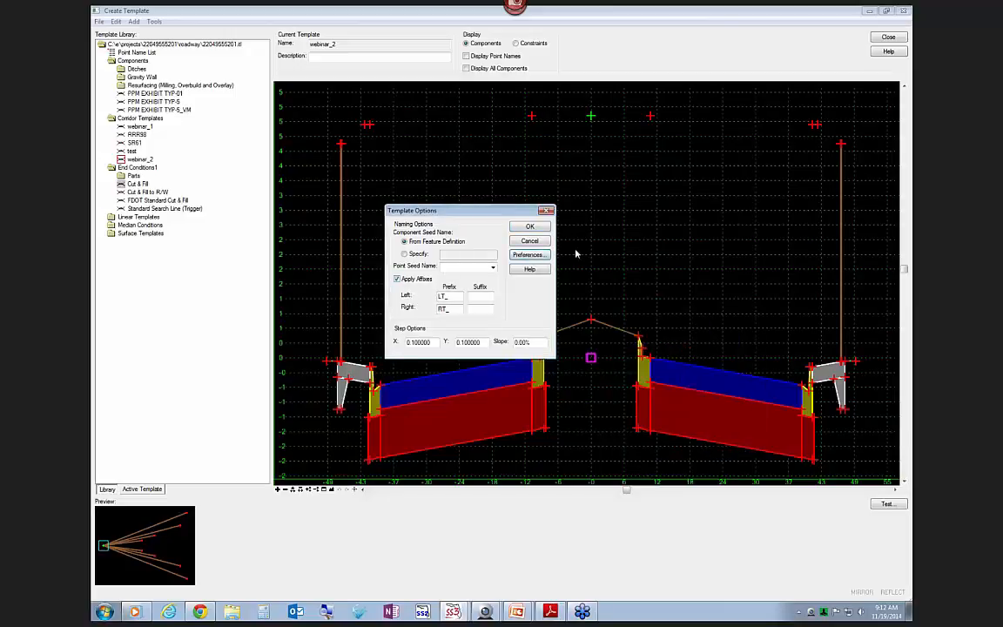
pyautogui.click(529, 225)
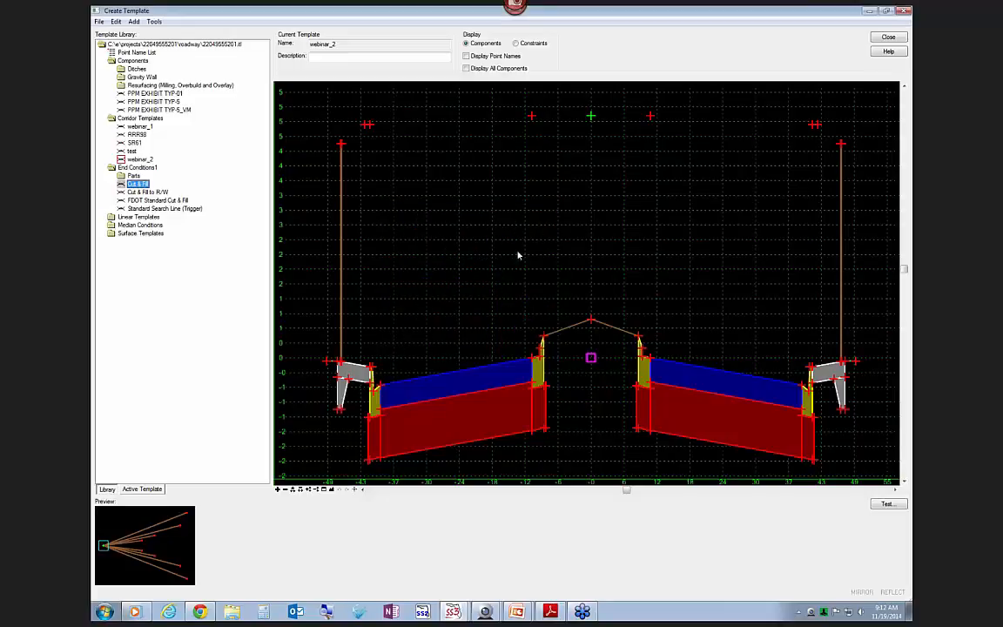
pyautogui.click(354, 488)
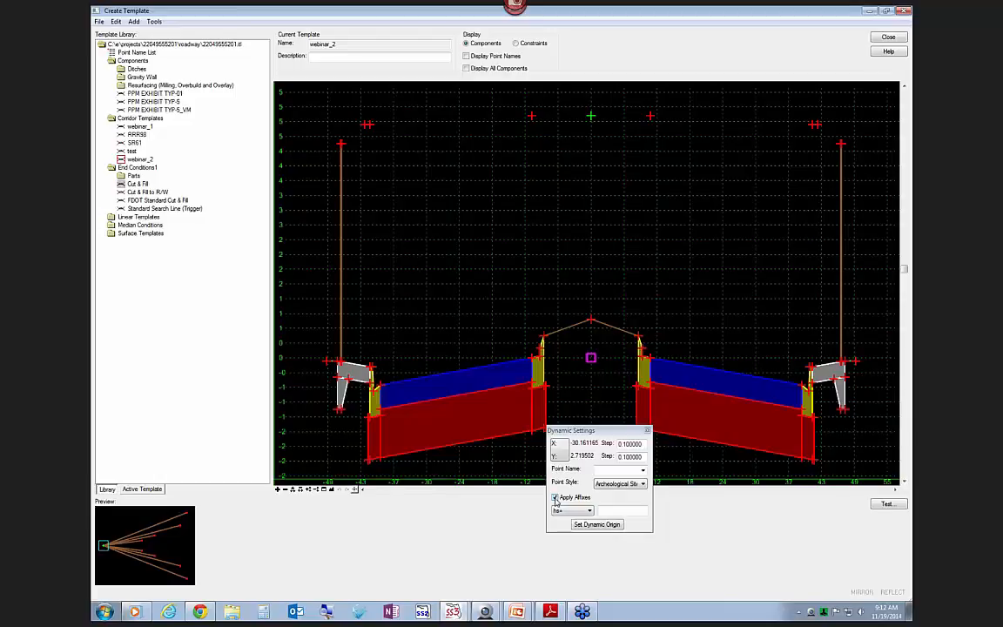
# - Display point names to compare the Cut & Fill end condition with webinar_2, and hide them again with webinar_2 active
pyautogui.doubleClick(123, 186)
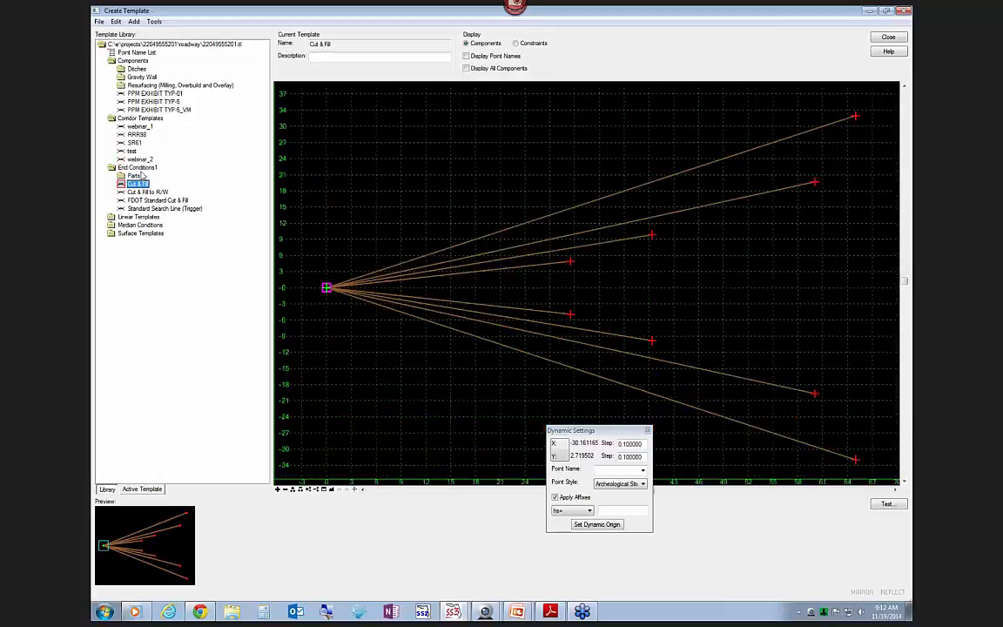
pyautogui.click(467, 57)
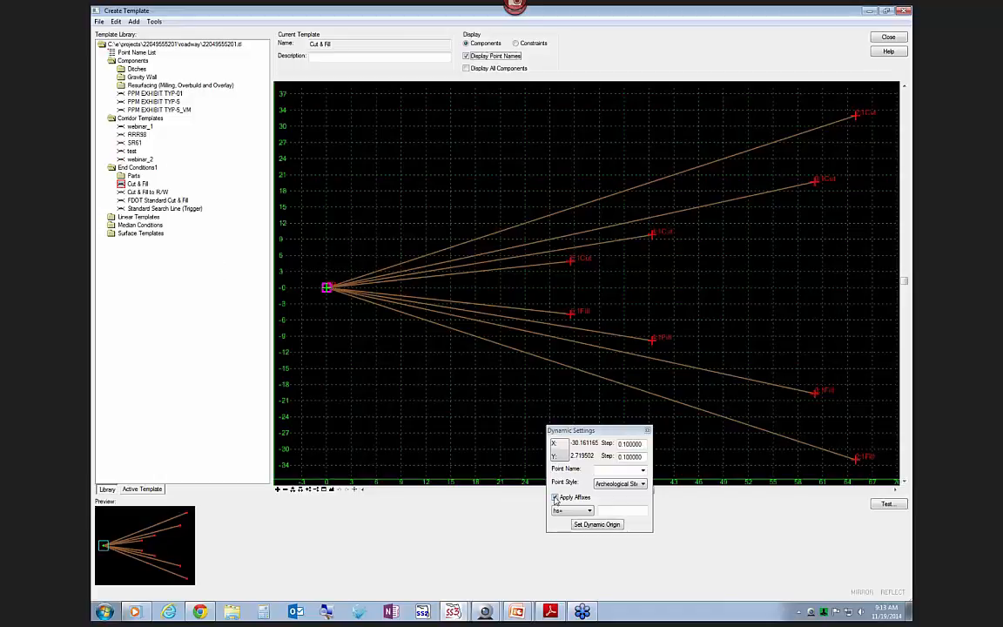
pyautogui.click(139, 159)
pyautogui.doubleClick(139, 161)
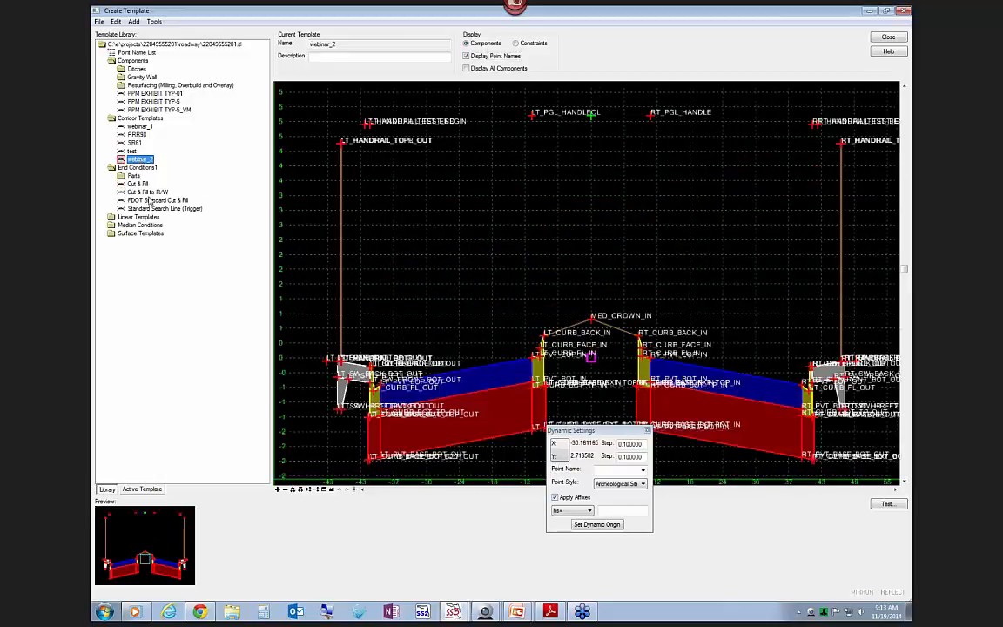
pyautogui.click(122, 185)
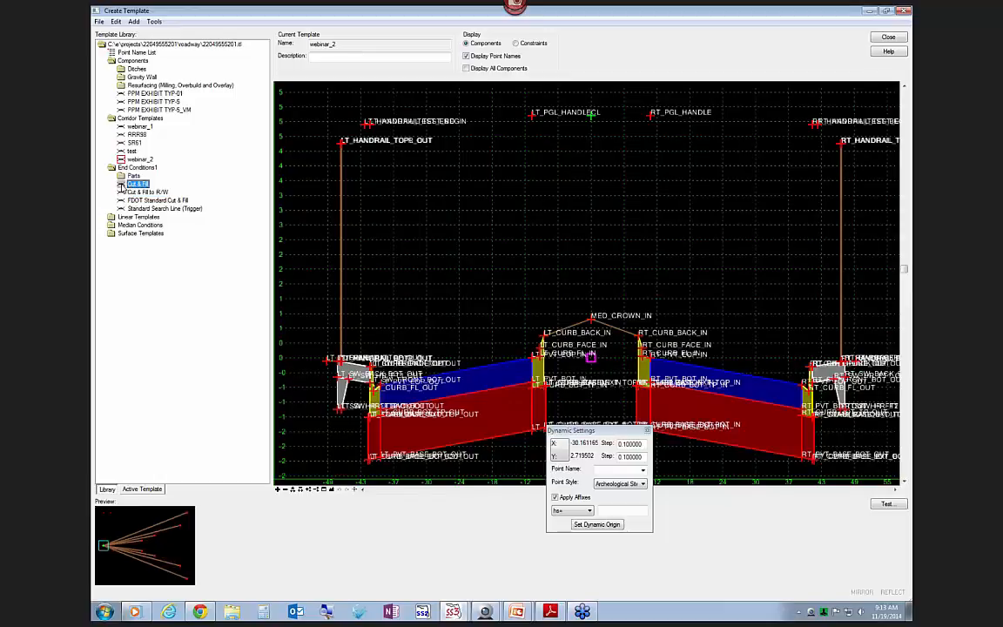
pyautogui.click(466, 55)
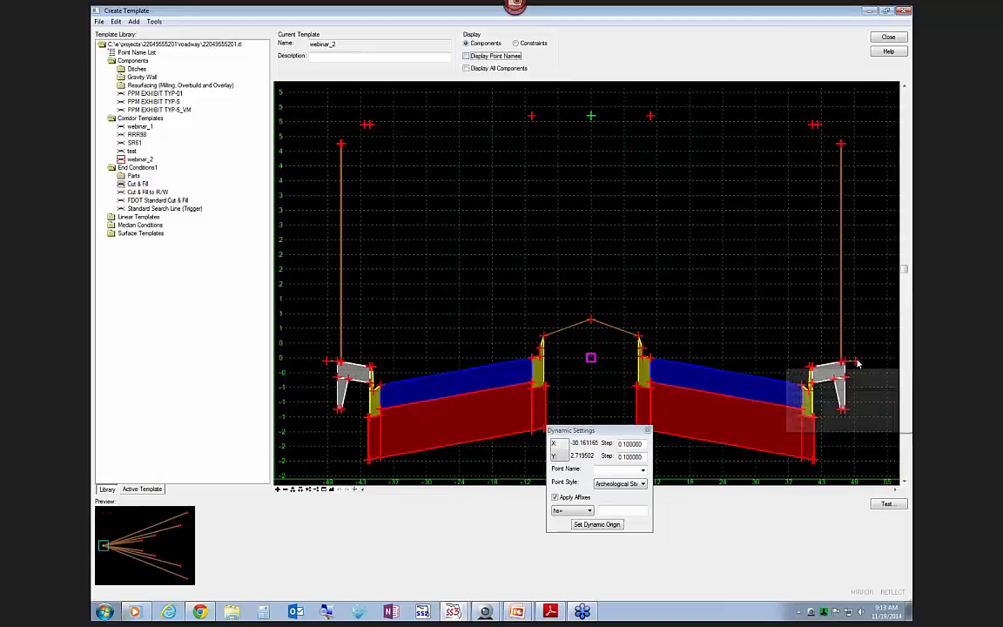
# - Place the Cut & Fill end condition with Mirror enabled, attaching it to the outer buffer points on both sides of webinar_2
pyautogui.moveTo(325, 364)
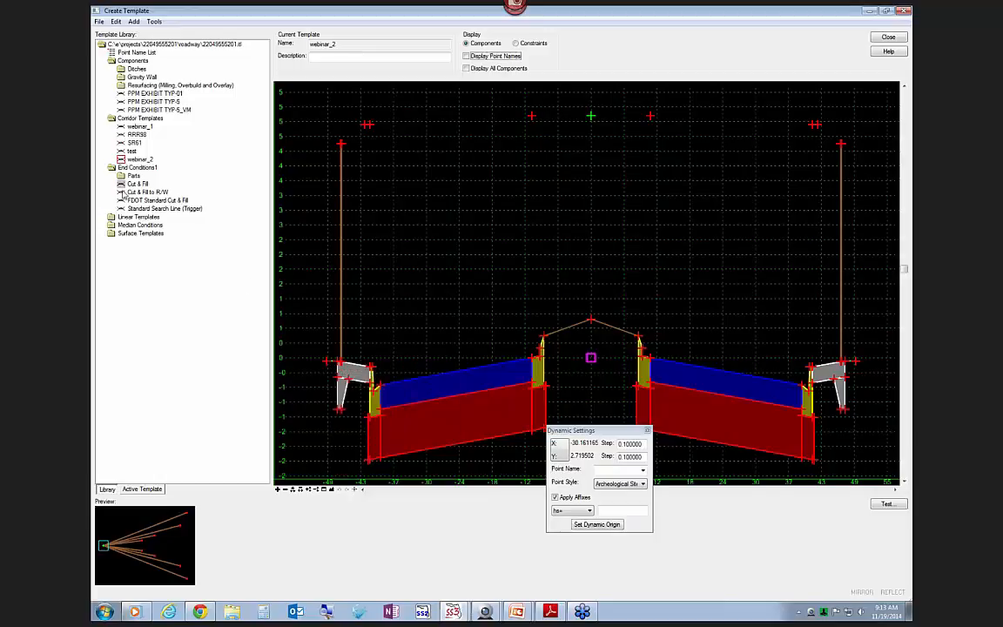
pyautogui.moveTo(122, 187); pyautogui.dragTo(583, 232)
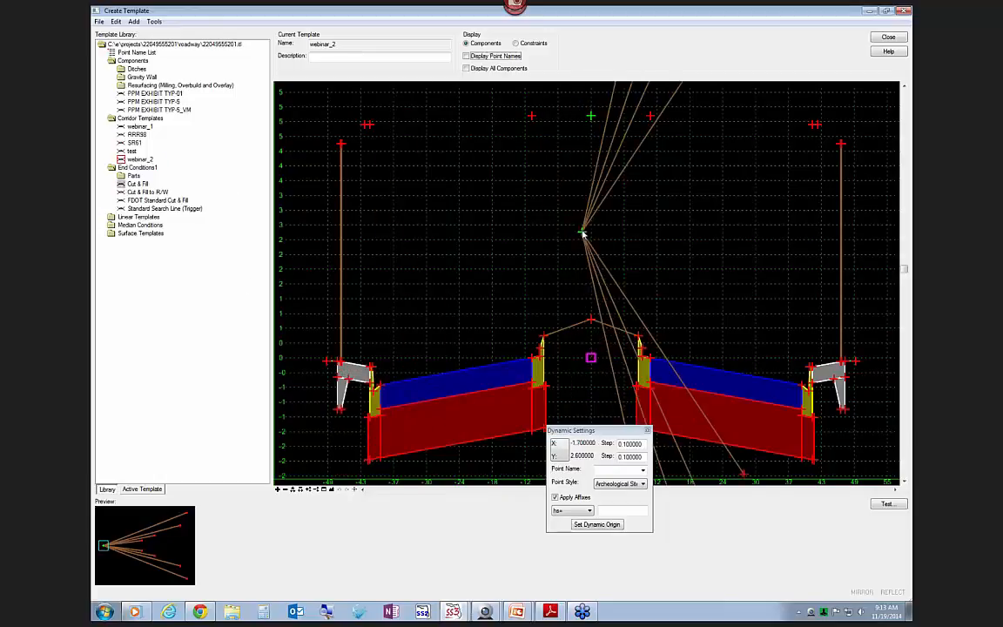
pyautogui.rightClick(583, 232)
pyautogui.click(601, 238)
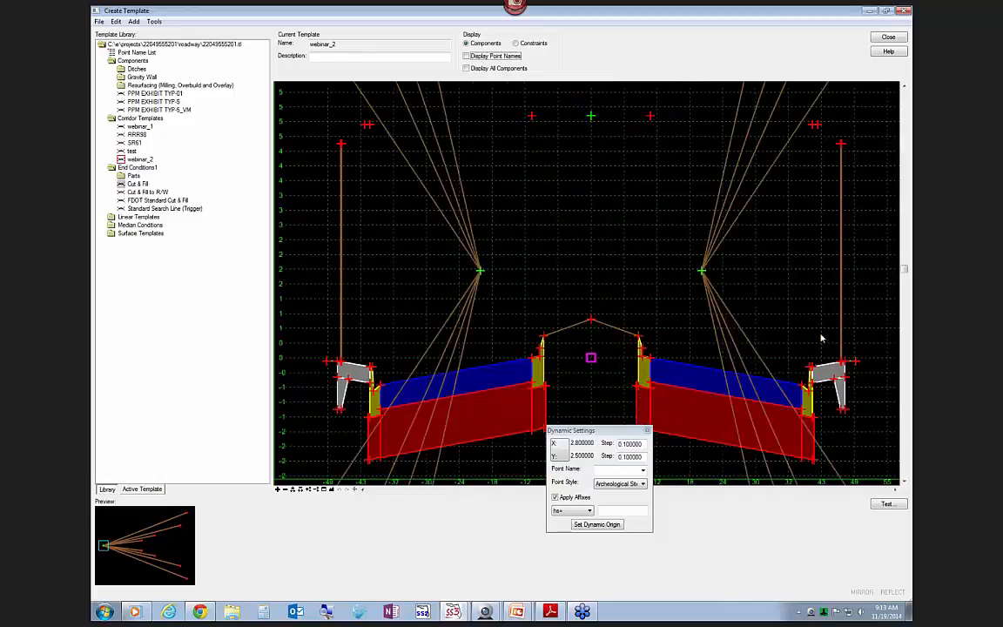
pyautogui.click(856, 362)
pyautogui.moveTo(859, 366)
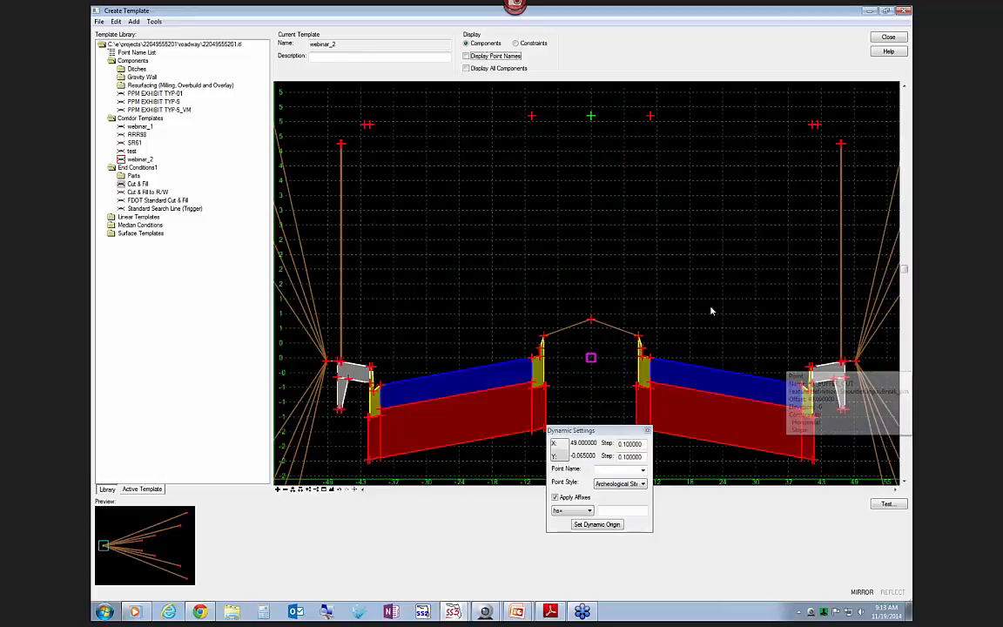
pyautogui.click(331, 490)
pyautogui.scroll(2, 639, 290)
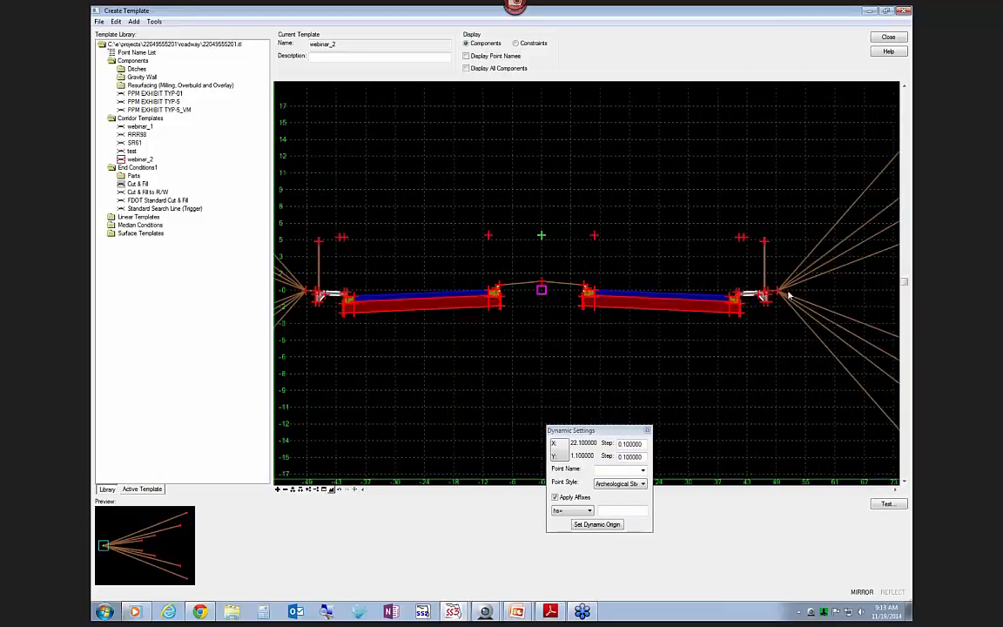
# - Check the point options at both outer buffer points and remove the attached Cut & Fill end conditions
pyautogui.rightClick(777, 296)
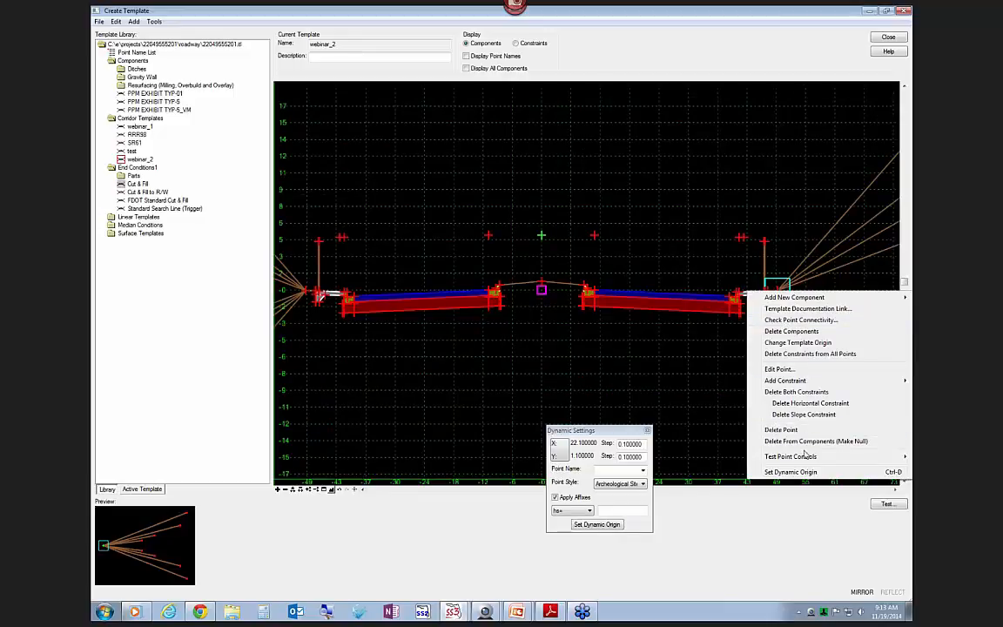
pyautogui.click(667, 351)
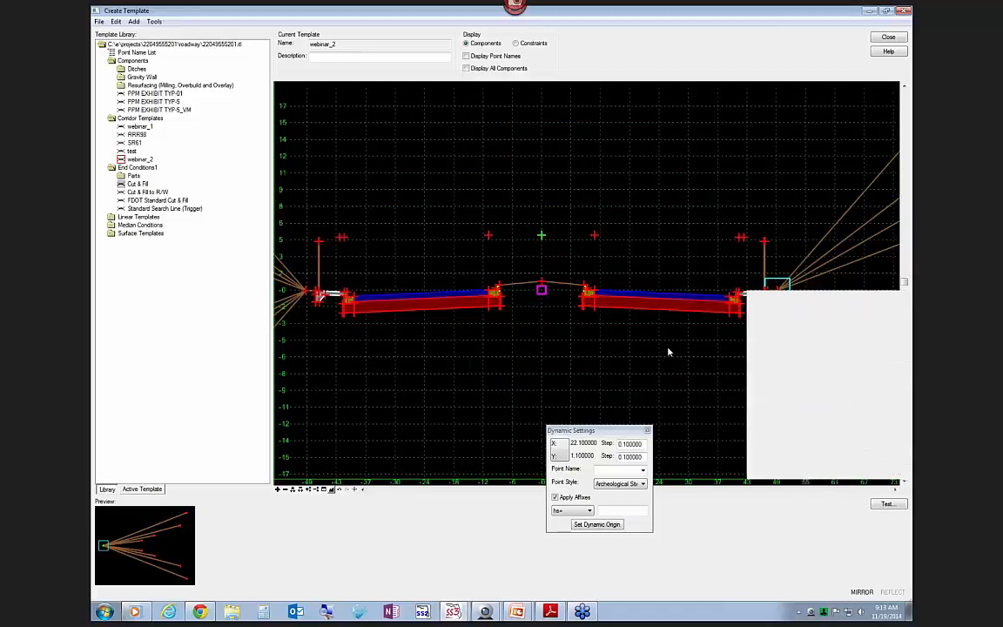
pyautogui.rightClick(304, 293)
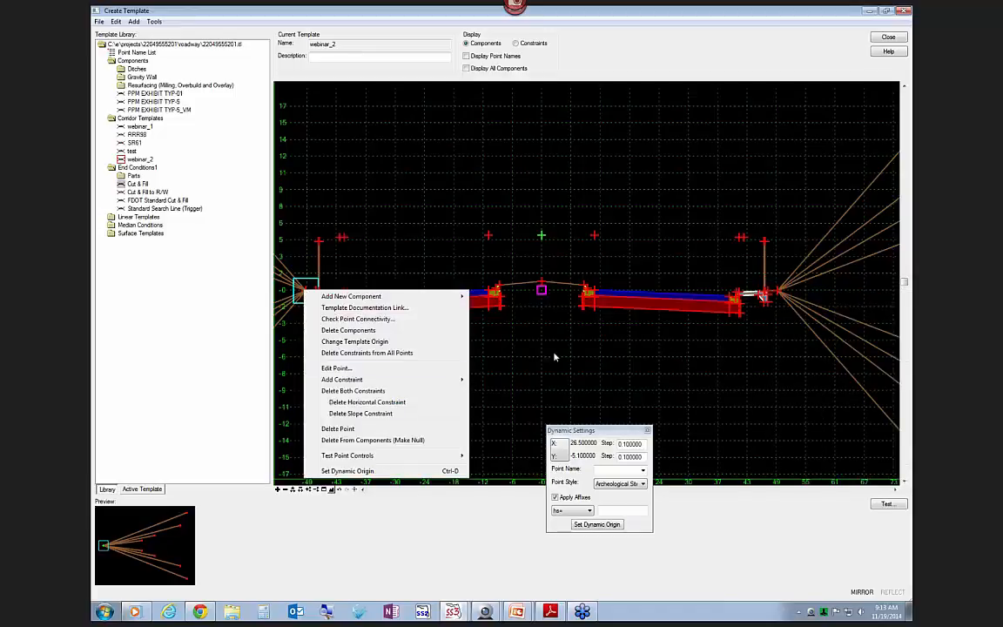
pyautogui.click(598, 349)
pyautogui.press('Delete')
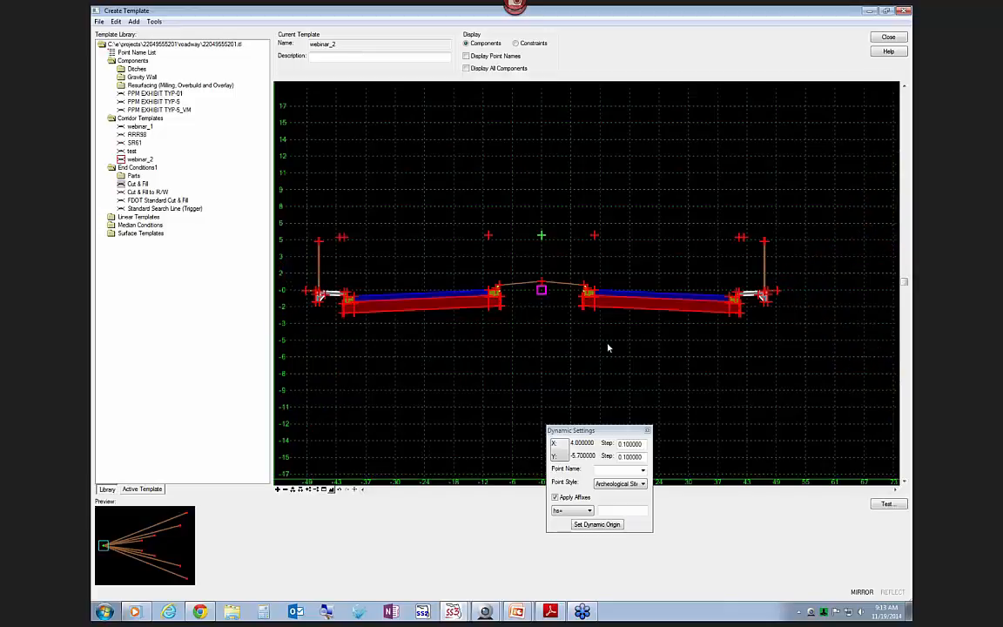
# - Place the mirrored Cut & Fill end condition detached from the section, just outside the right buffer point at X 53.0, Y -1.2
pyautogui.scroll(-1, 728, 376)
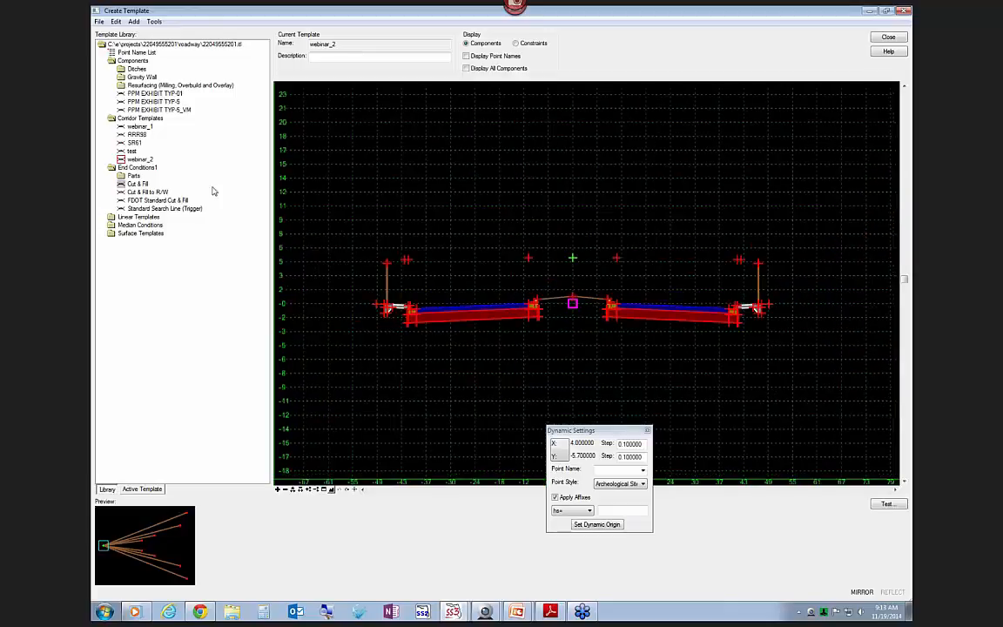
pyautogui.click(130, 160)
pyautogui.click(124, 184)
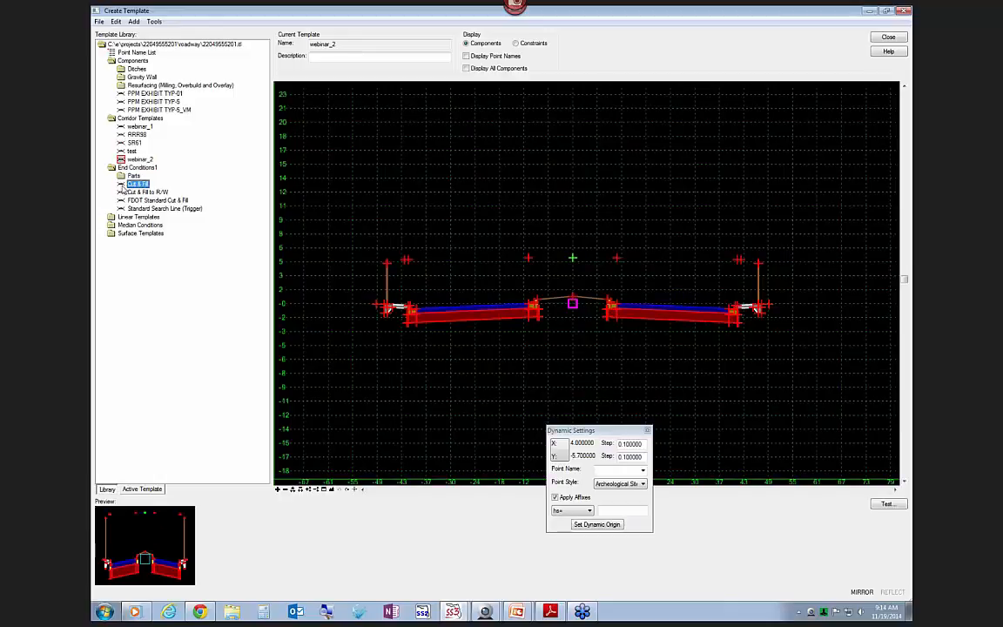
pyautogui.click(122, 192)
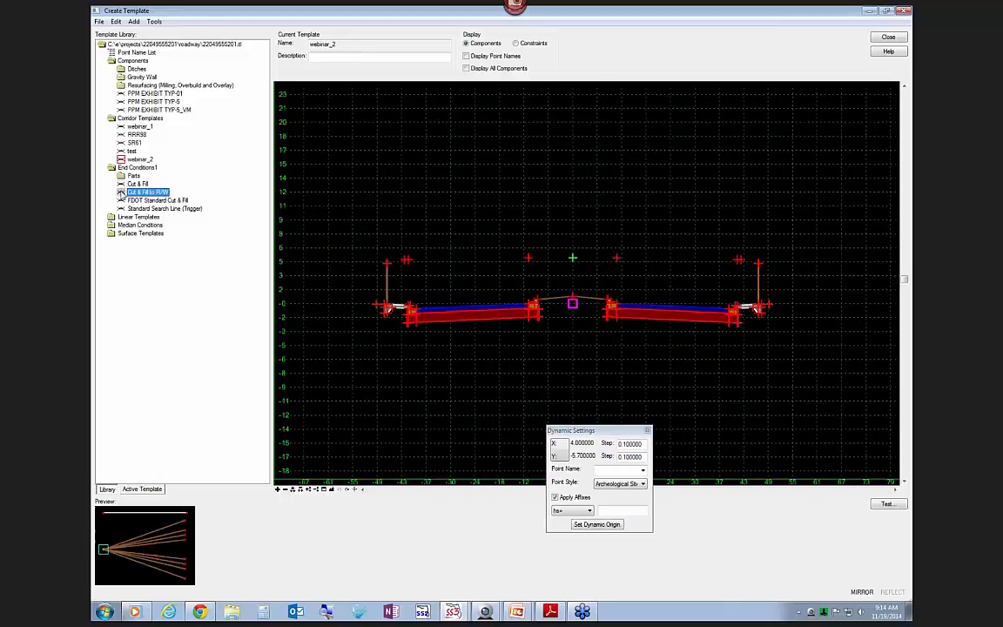
pyautogui.click(123, 184)
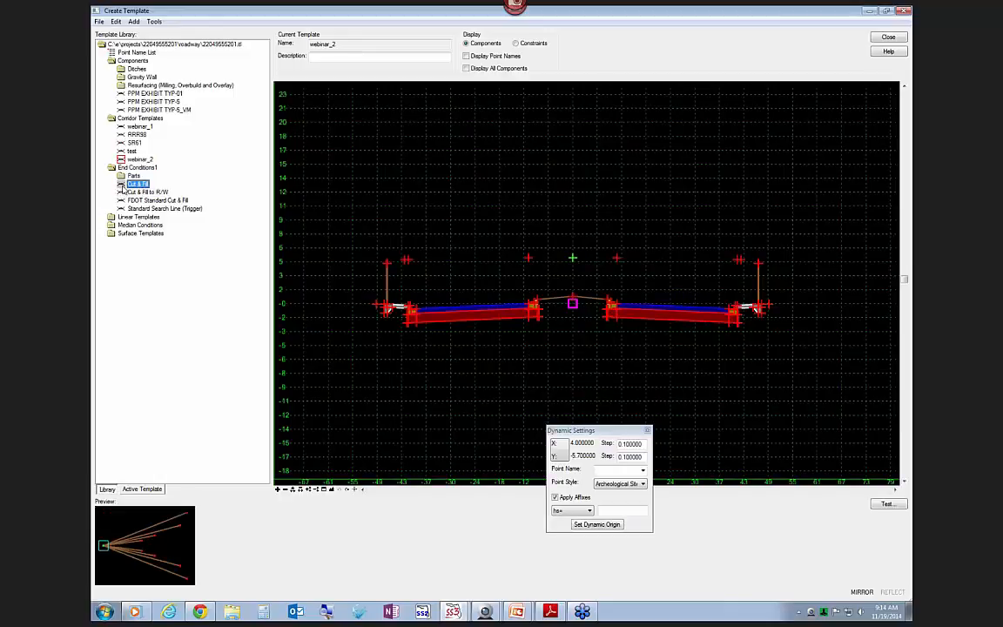
pyautogui.moveTo(123, 184); pyautogui.dragTo(786, 319)
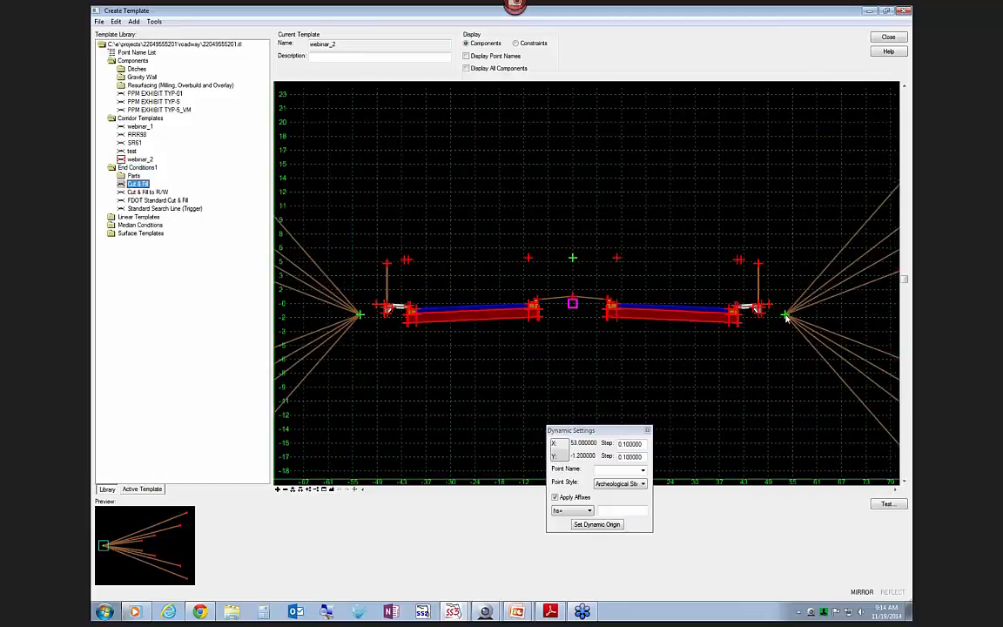
# - Move the right and left Cut & Fill origin points onto the outer buffer points at the section's edges
pyautogui.scroll(3, 784, 336)
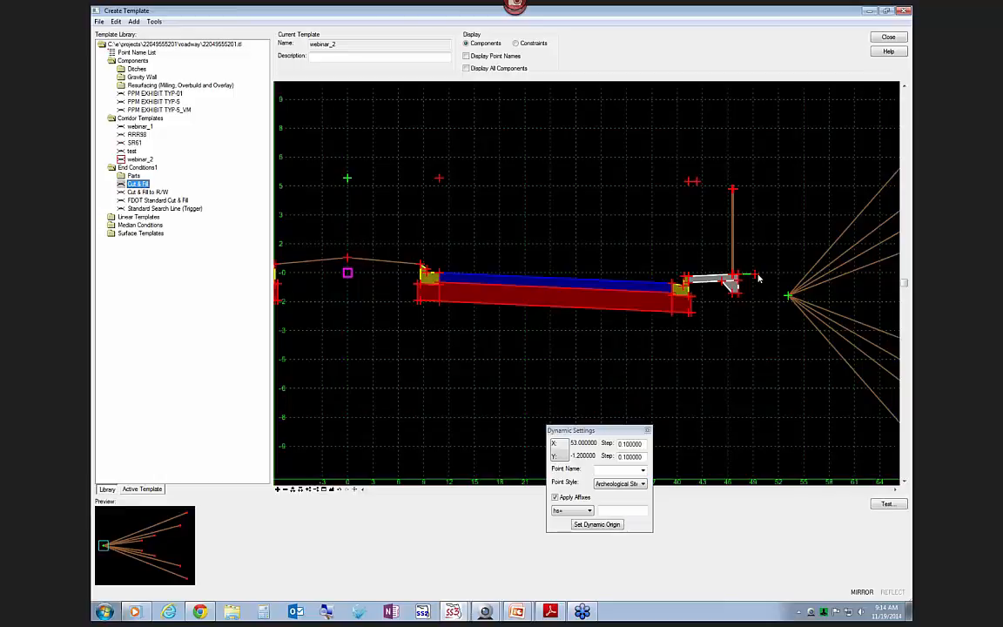
pyautogui.rightClick(788, 295)
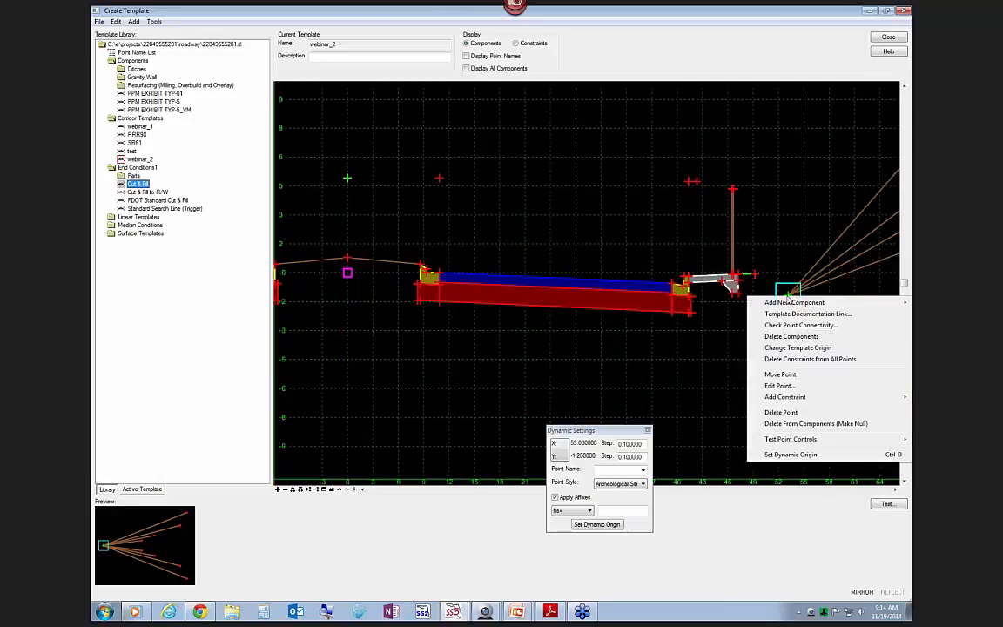
pyautogui.click(788, 375)
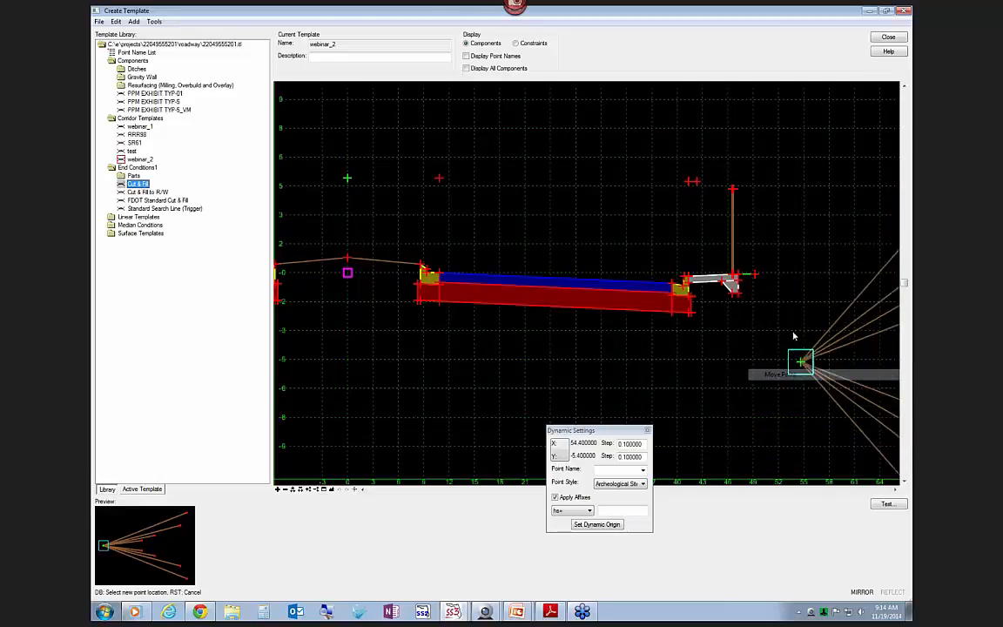
pyautogui.click(754, 275)
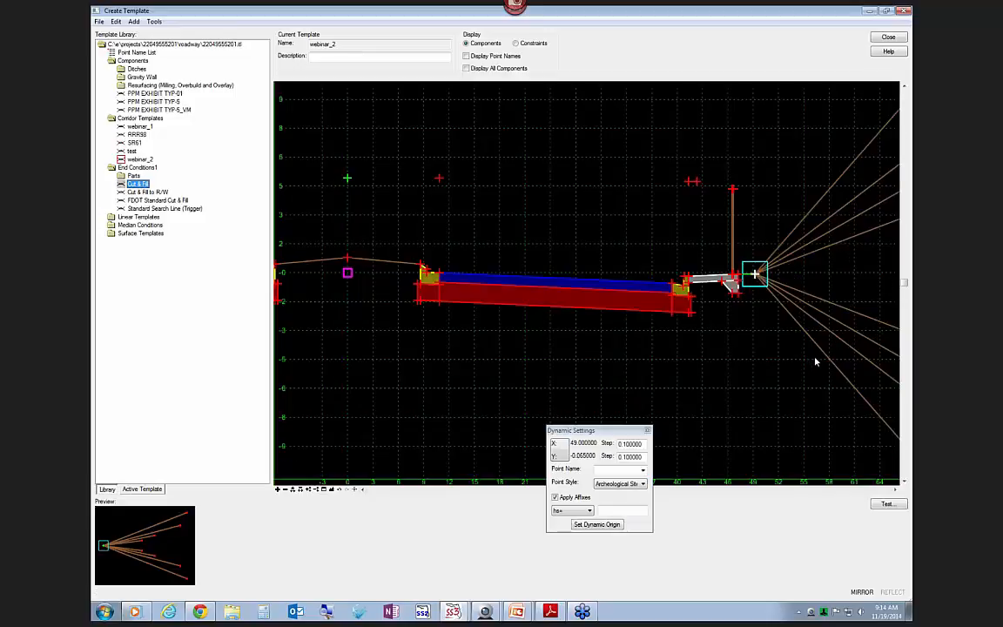
pyautogui.scroll(-4, 816, 362)
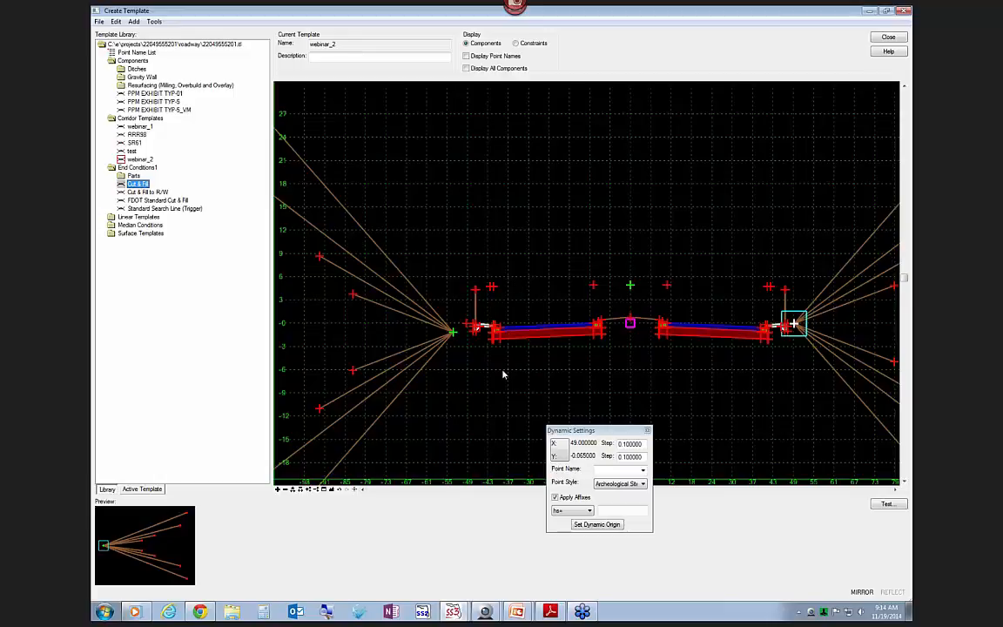
pyautogui.rightClick(450, 332)
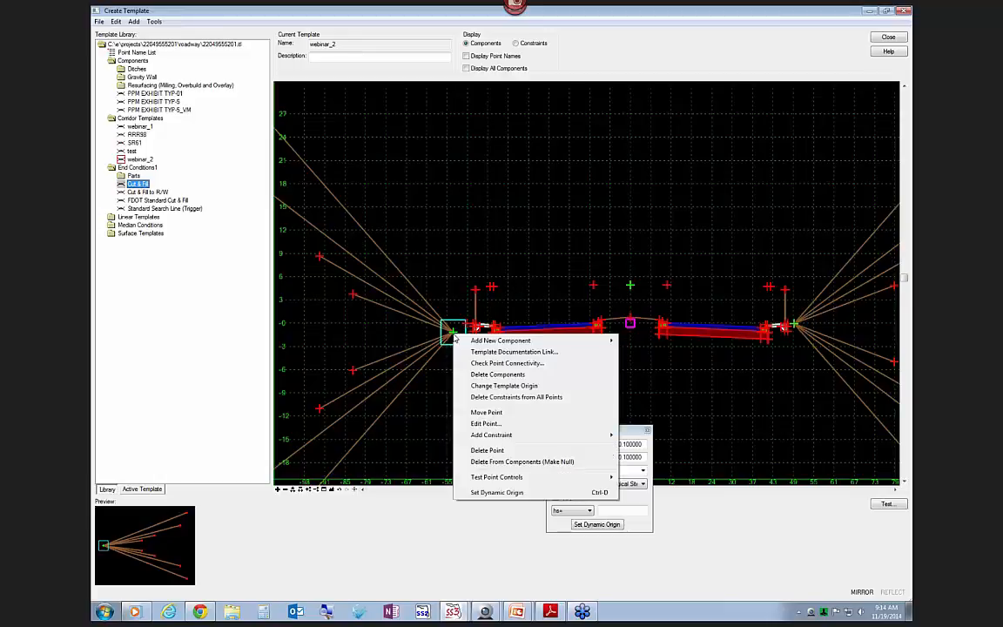
pyautogui.click(486, 412)
pyautogui.click(466, 325)
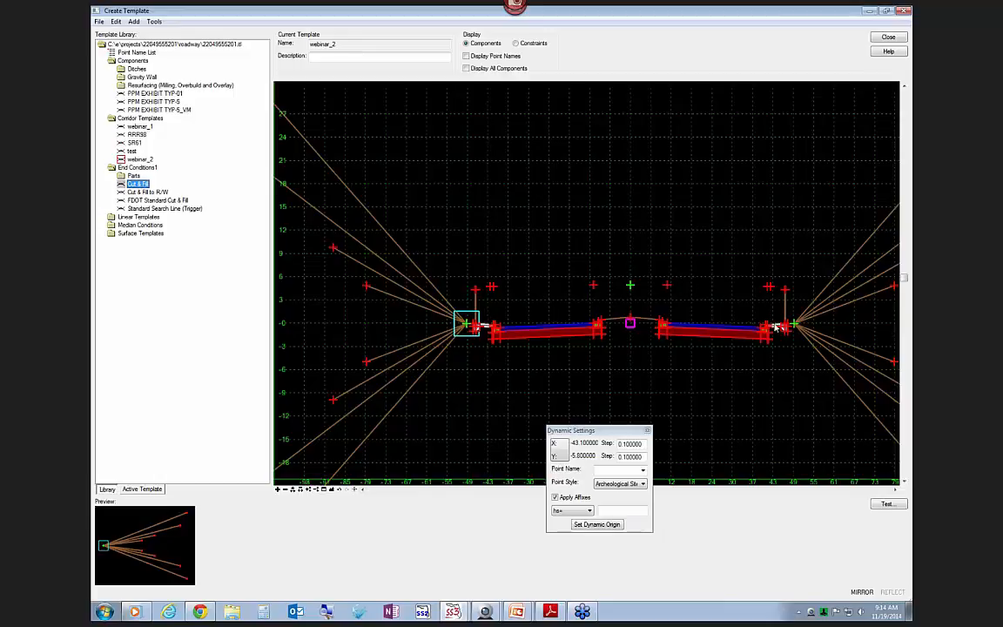
# - Check which points coincide at the right outer buffer location using Edit Point, without changing either point
pyautogui.scroll(3, 802, 329)
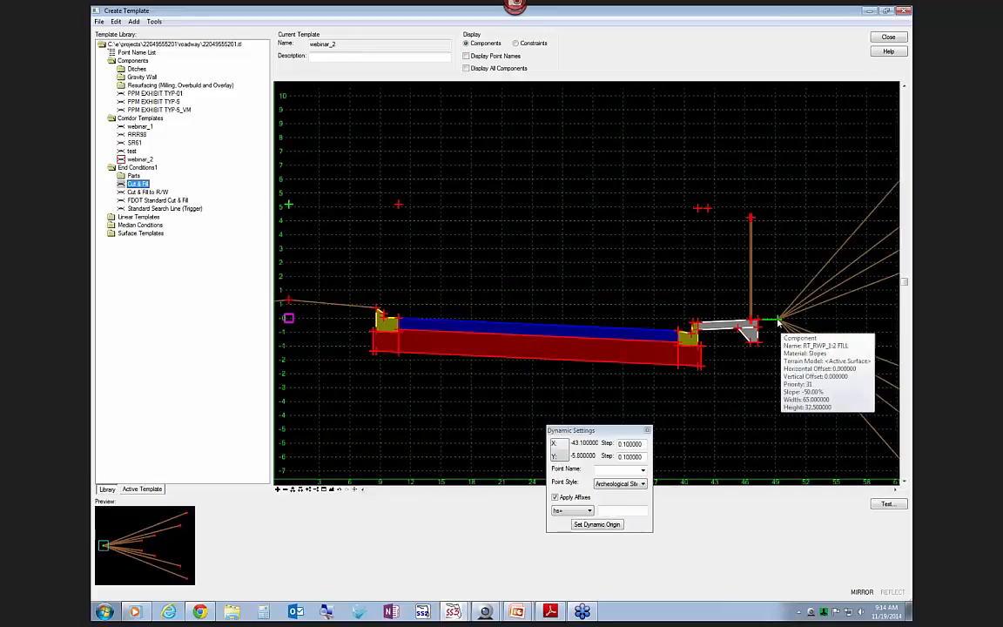
pyautogui.rightClick(781, 324)
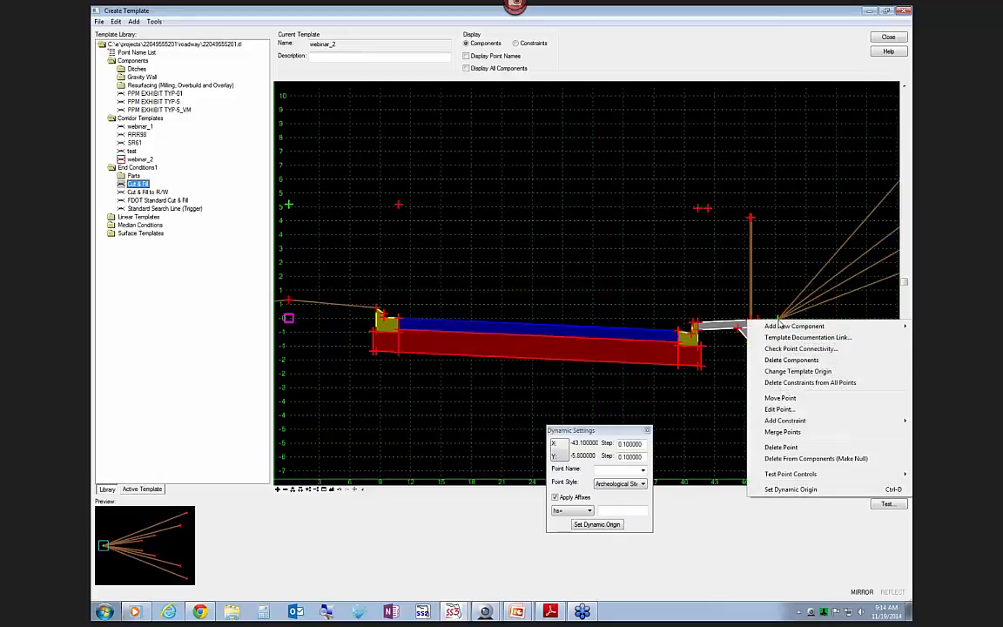
pyautogui.click(783, 410)
pyautogui.moveTo(766, 309); pyautogui.dragTo(659, 205)
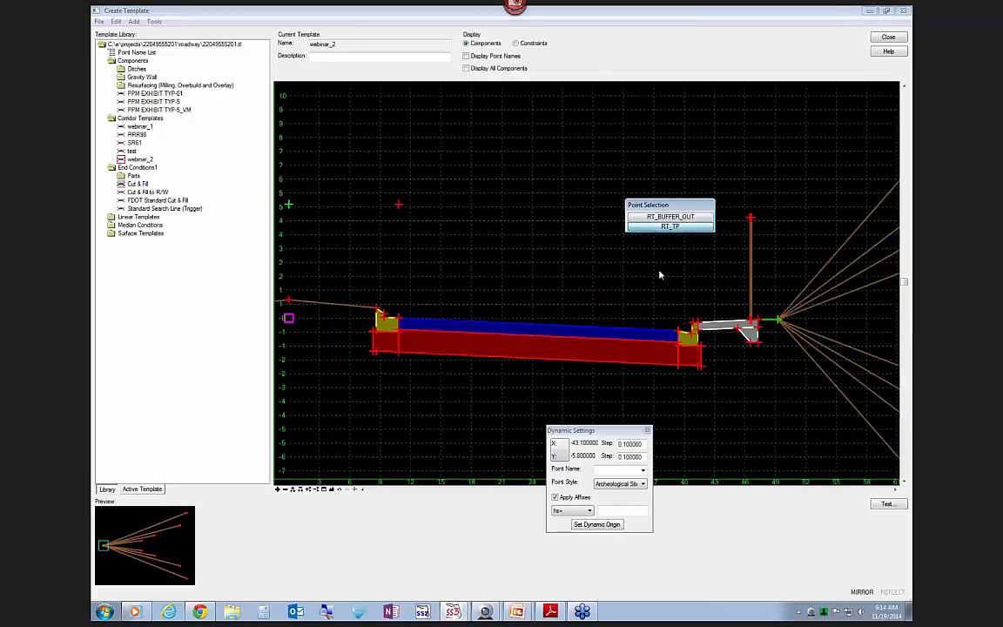
pyautogui.press('Escape')
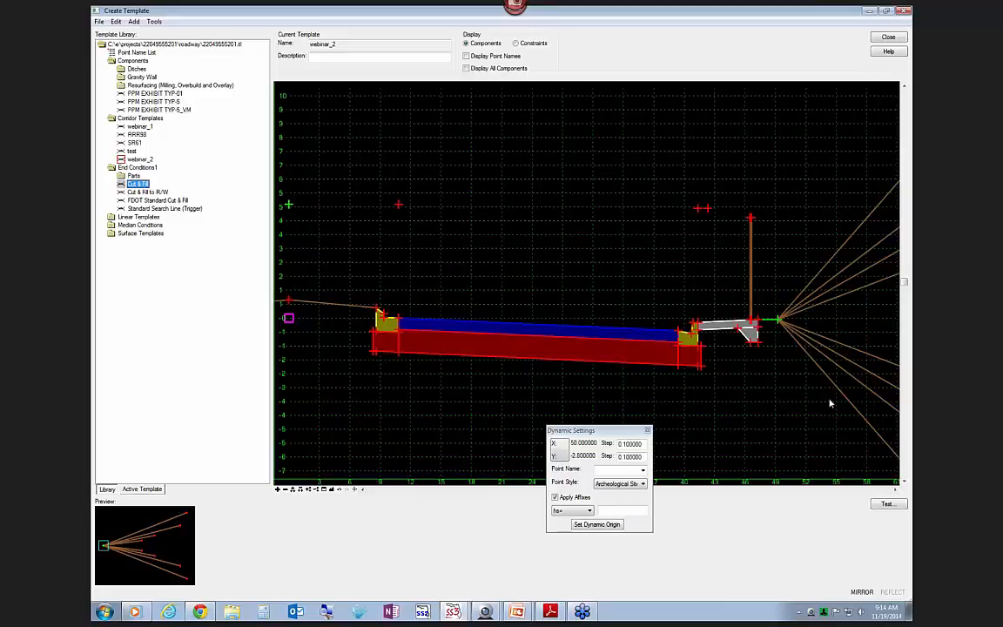
# - Try moving the roadway section by the center point above the median to test its connection to the end conditions
pyautogui.scroll(-4, 828, 400)
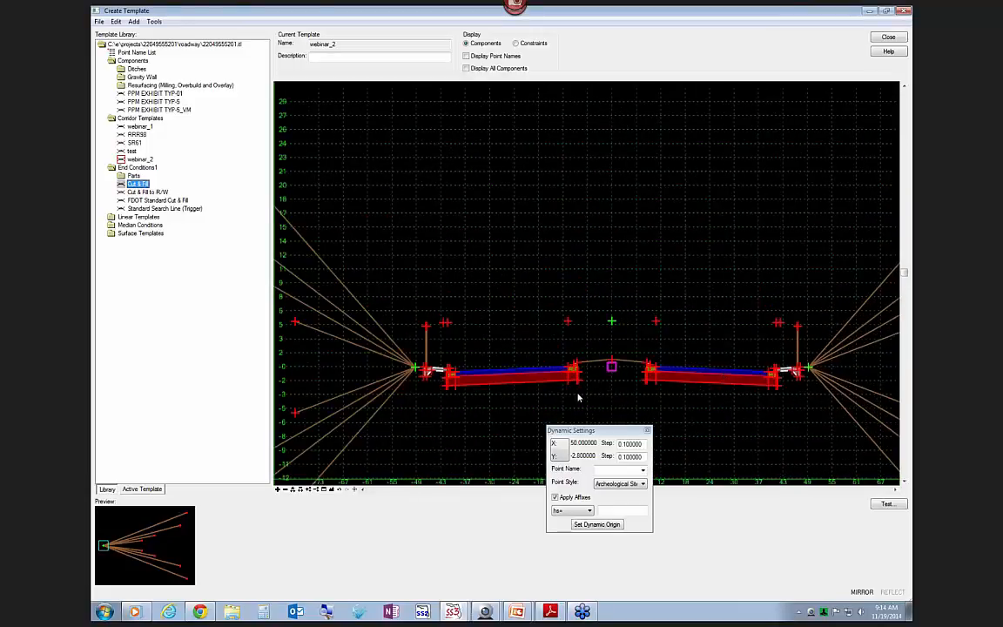
pyautogui.rightClick(612, 323)
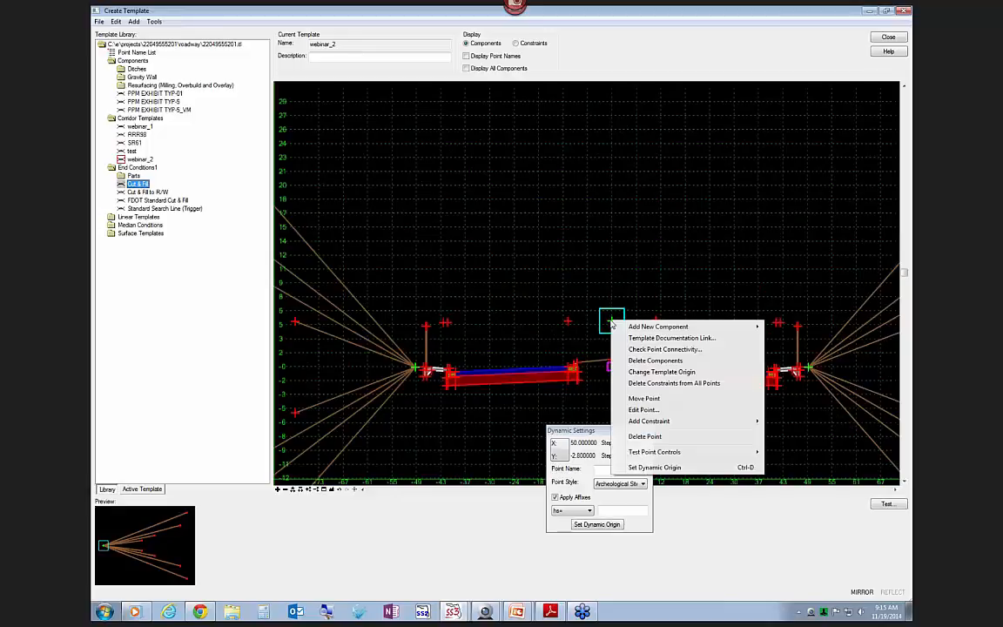
pyautogui.click(648, 400)
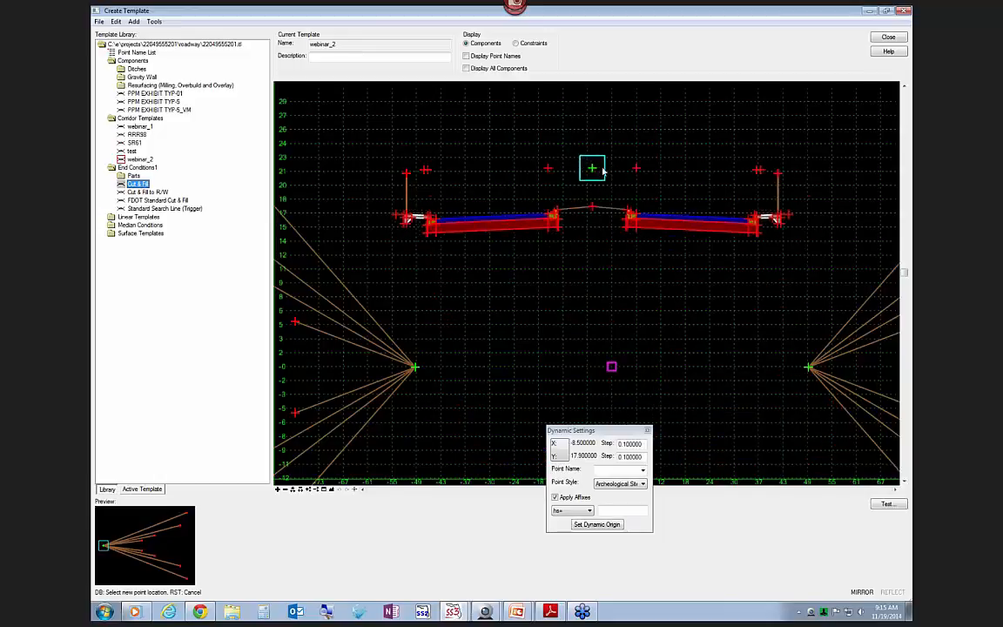
pyautogui.click(613, 227)
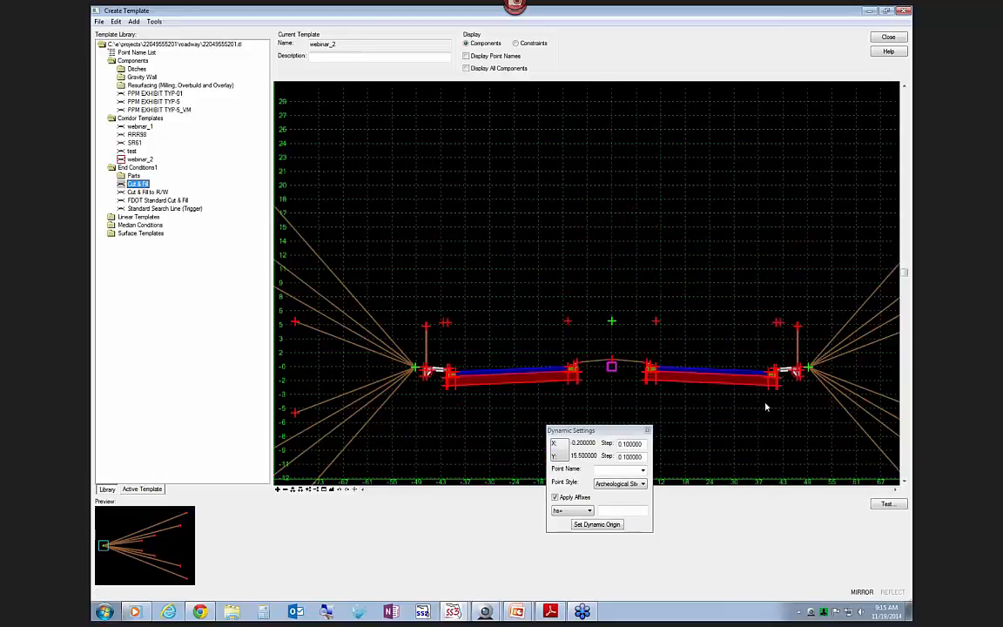
# - Merge the coincident RT_BUFFER_OUT and RT_TP points, removing RT_TP
pyautogui.scroll(2, 803, 393)
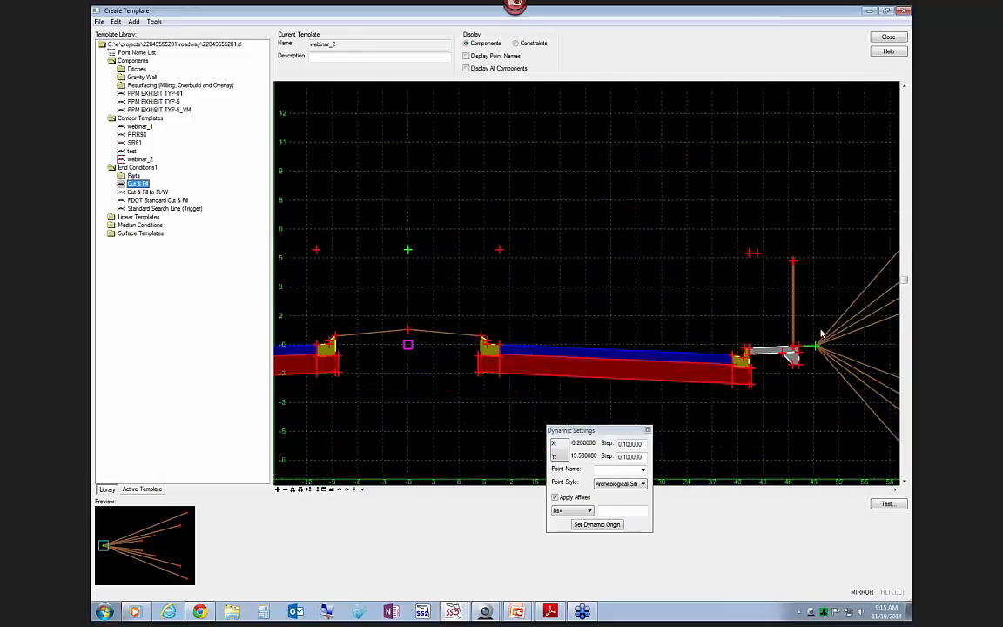
pyautogui.rightClick(816, 347)
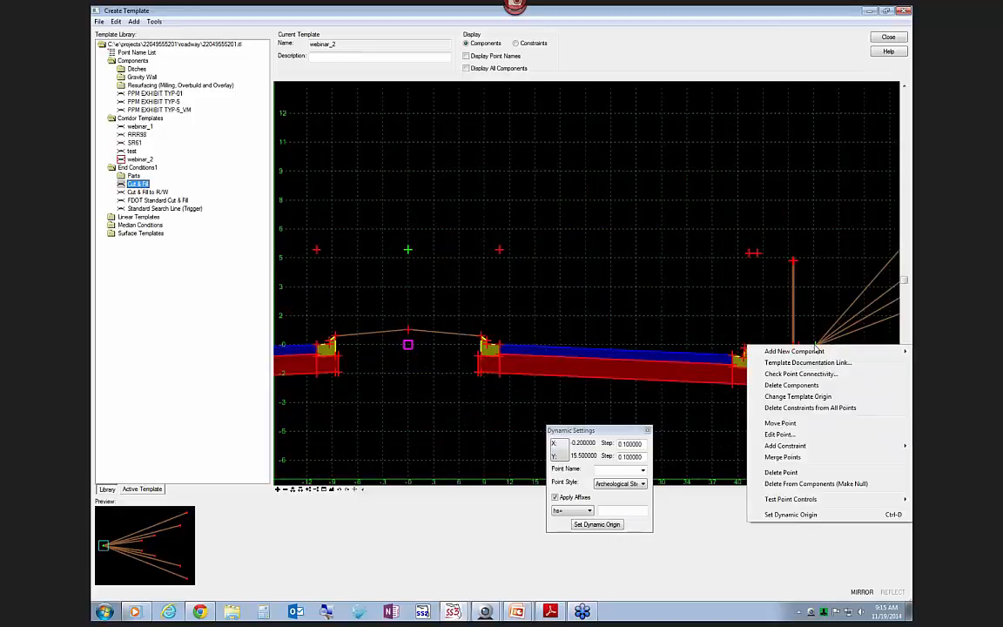
pyautogui.click(783, 457)
pyautogui.click(746, 351)
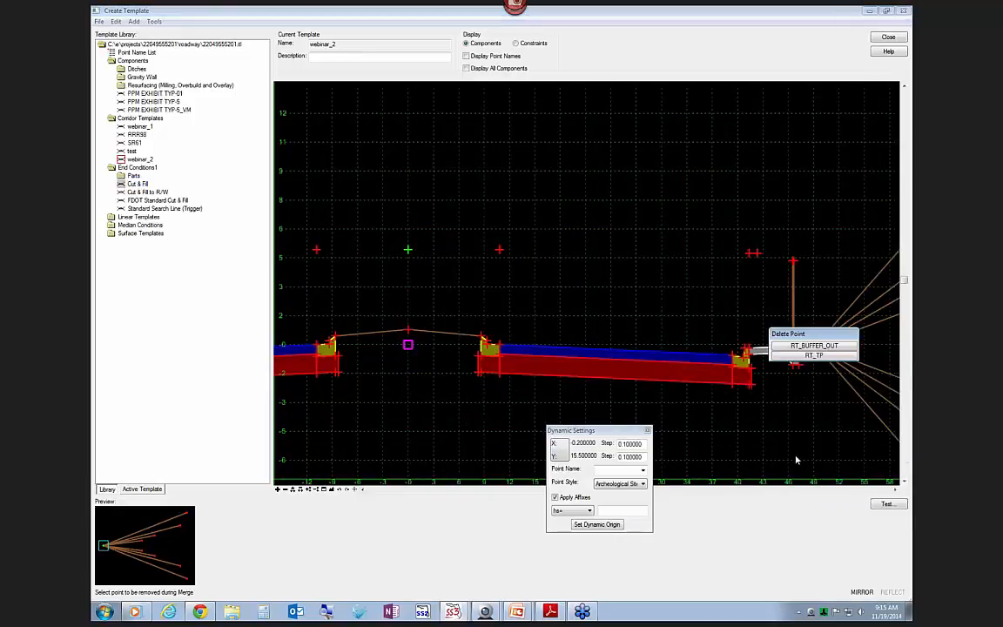
pyautogui.click(819, 356)
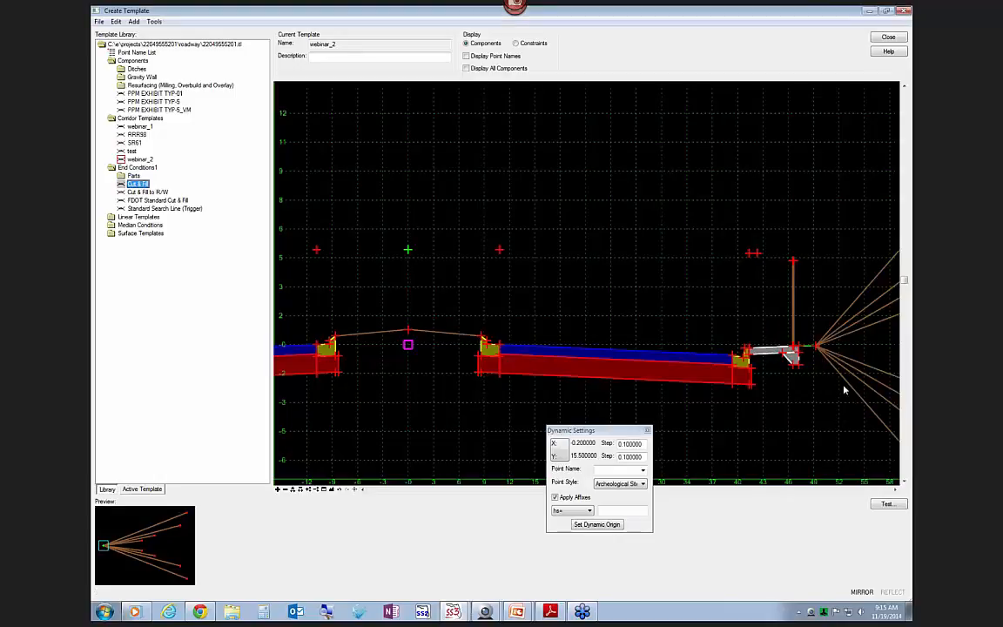
# - Merge the coincident LT_BUFFER_OUT and LT_TP points at the section's left outer edge, removing LT_TP
pyautogui.scroll(-4, 843, 387)
pyautogui.scroll(3, 557, 372)
pyautogui.rightClick(561, 369)
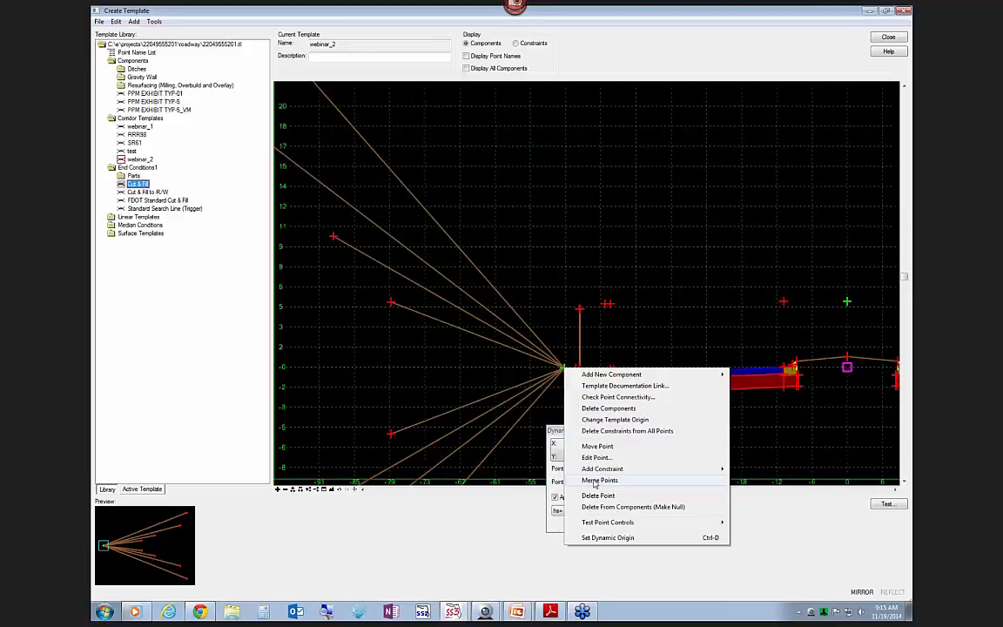
pyautogui.click(581, 480)
pyautogui.click(559, 361)
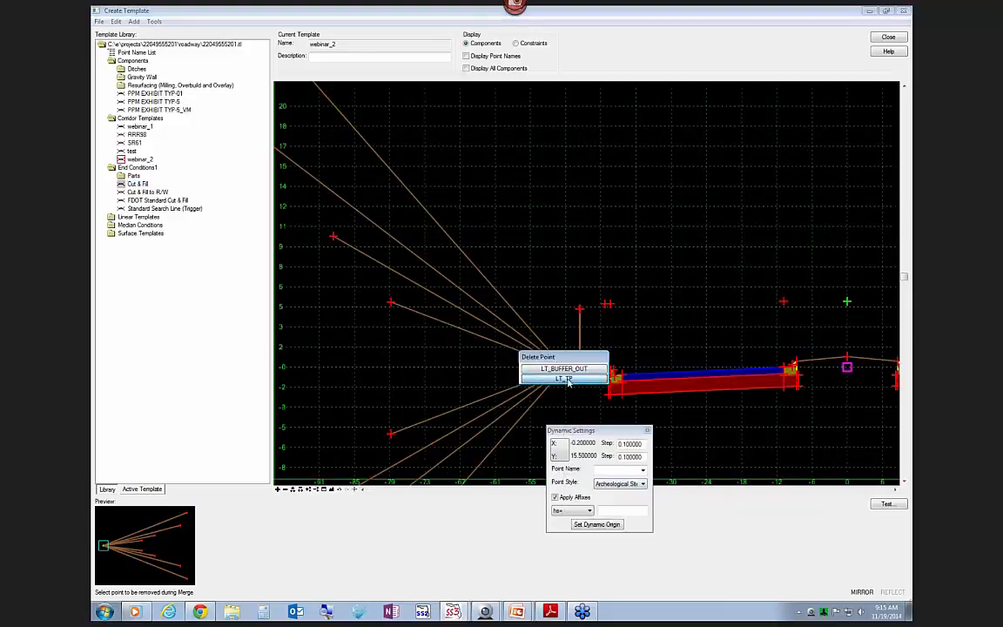
pyautogui.click(568, 382)
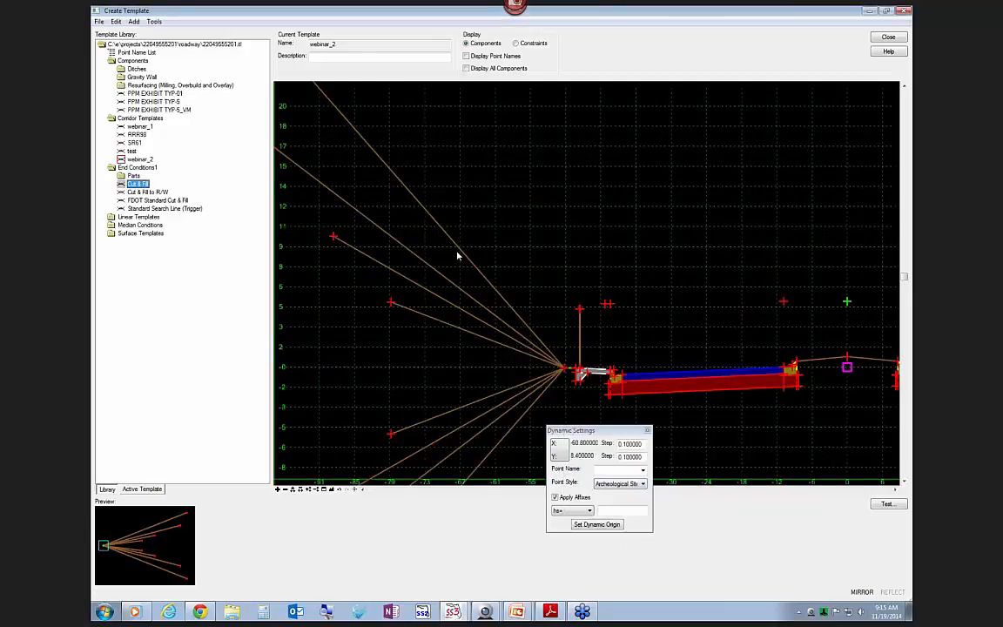
pyautogui.scroll(-4, 451, 256)
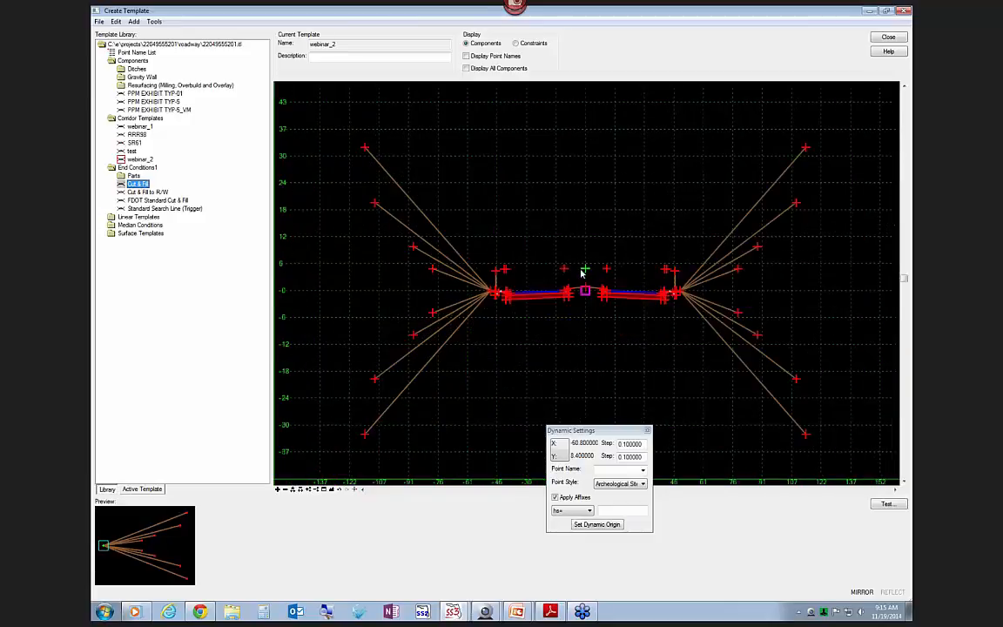
# - Review the SR 61 typical section in Adobe Reader and inspect the slope properties of the right-hand cut components in the template
pyautogui.click(550, 611)
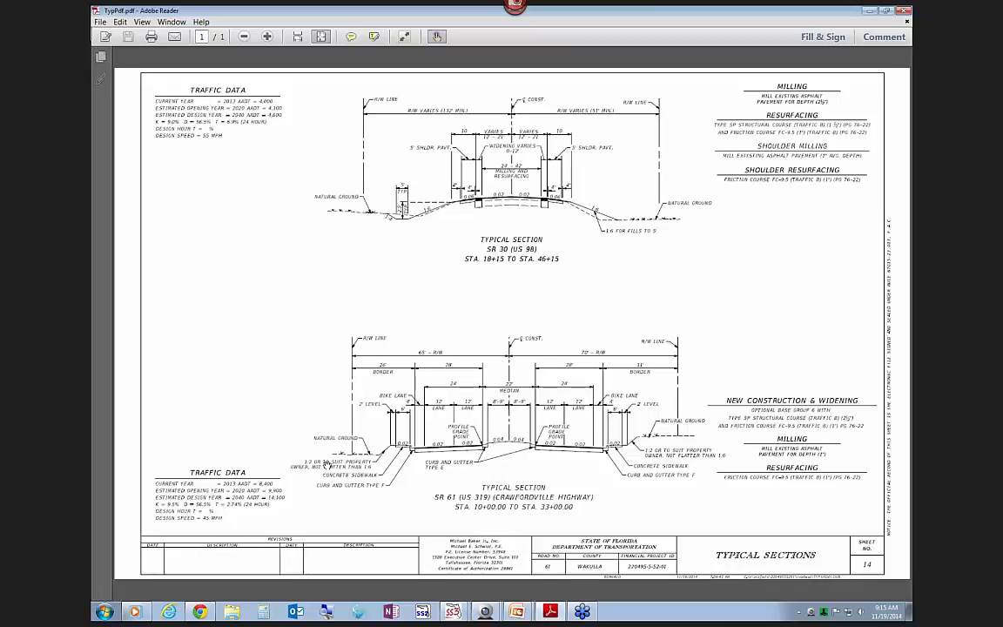
pyautogui.click(869, 11)
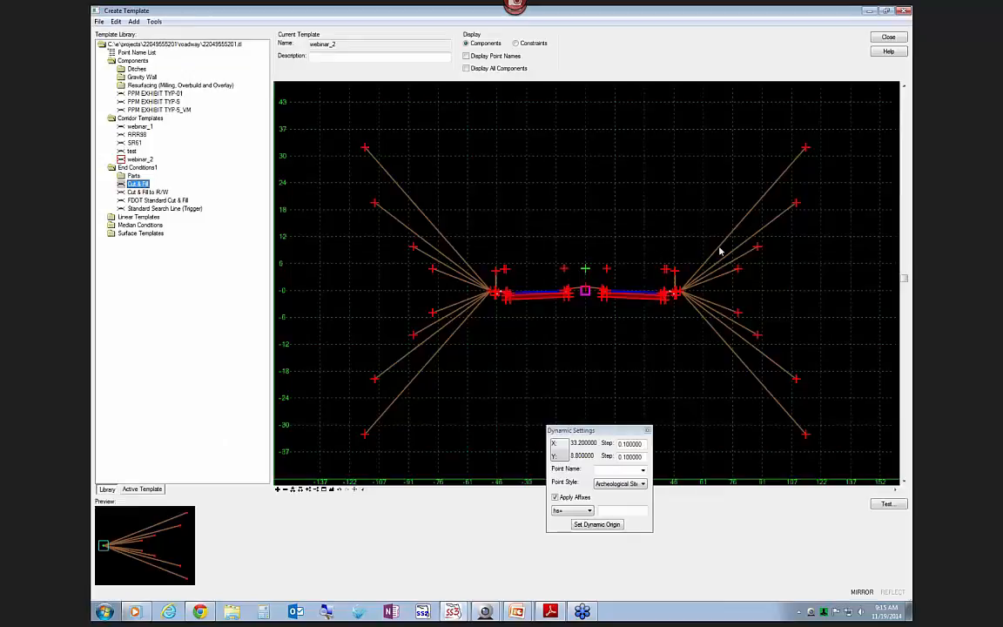
pyautogui.moveTo(720, 252)
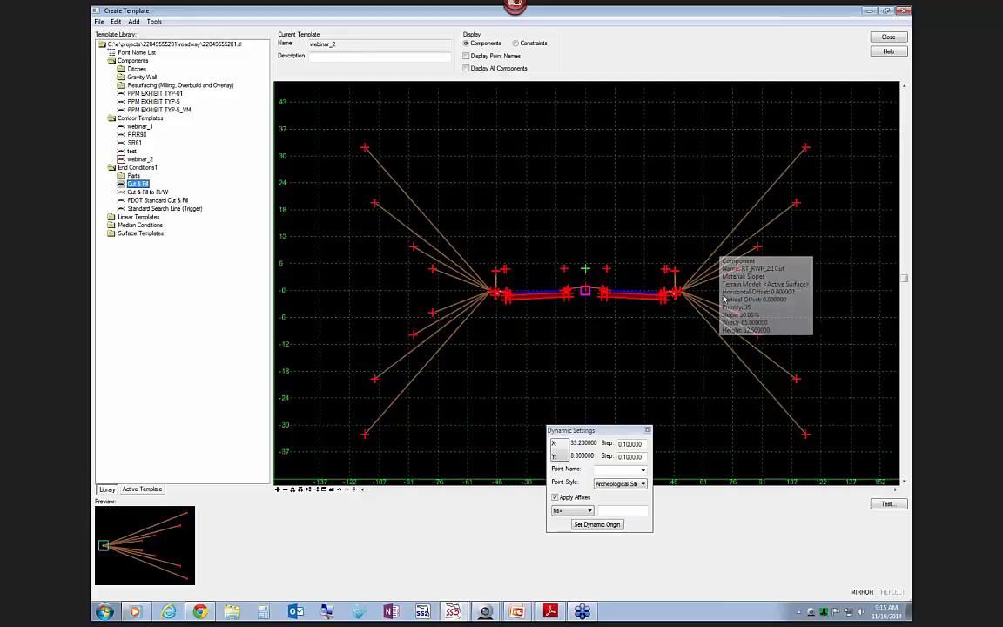
pyautogui.moveTo(721, 280)
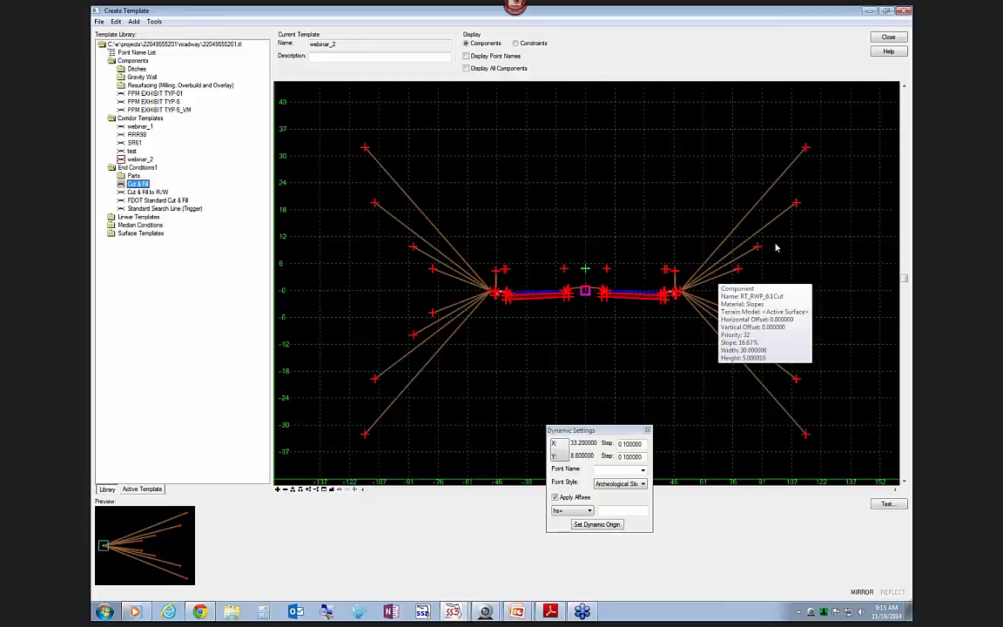
pyautogui.moveTo(749, 255)
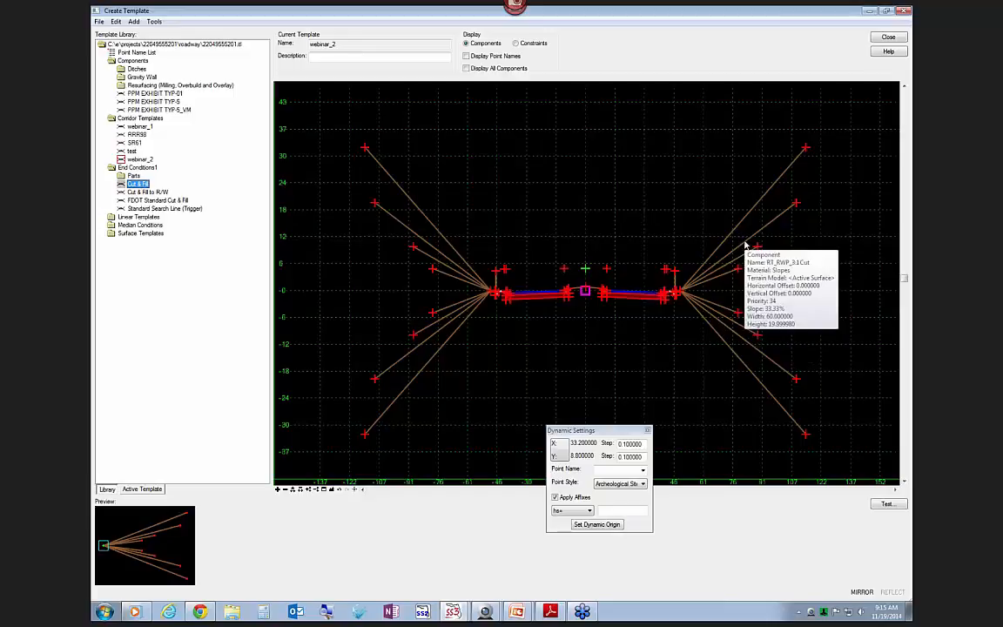
pyautogui.moveTo(726, 310)
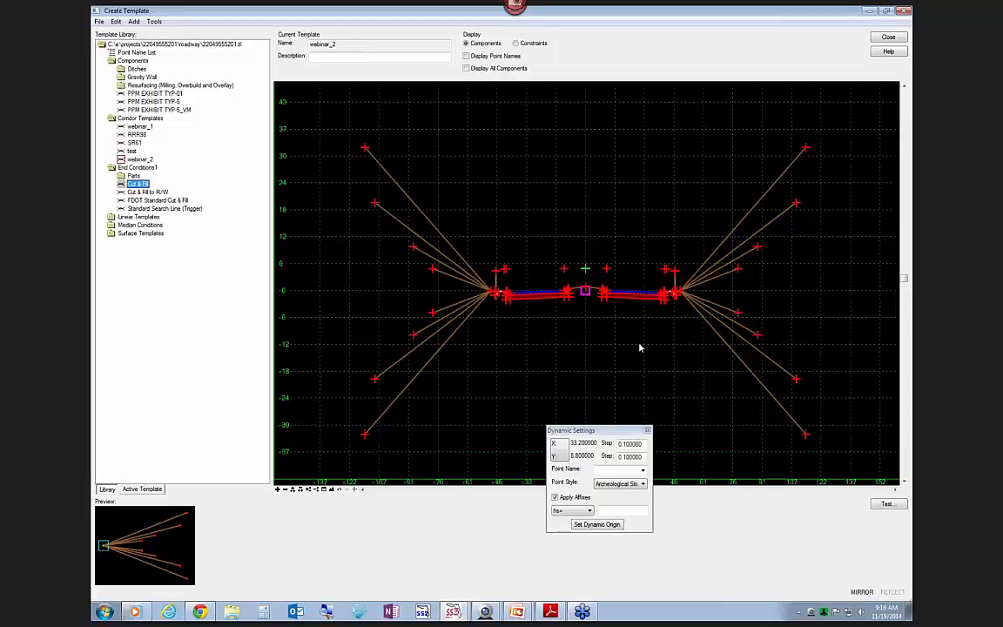
# - Start adding a Simple component above the roadway section with mirroring turned off
pyautogui.rightClick(534, 161)
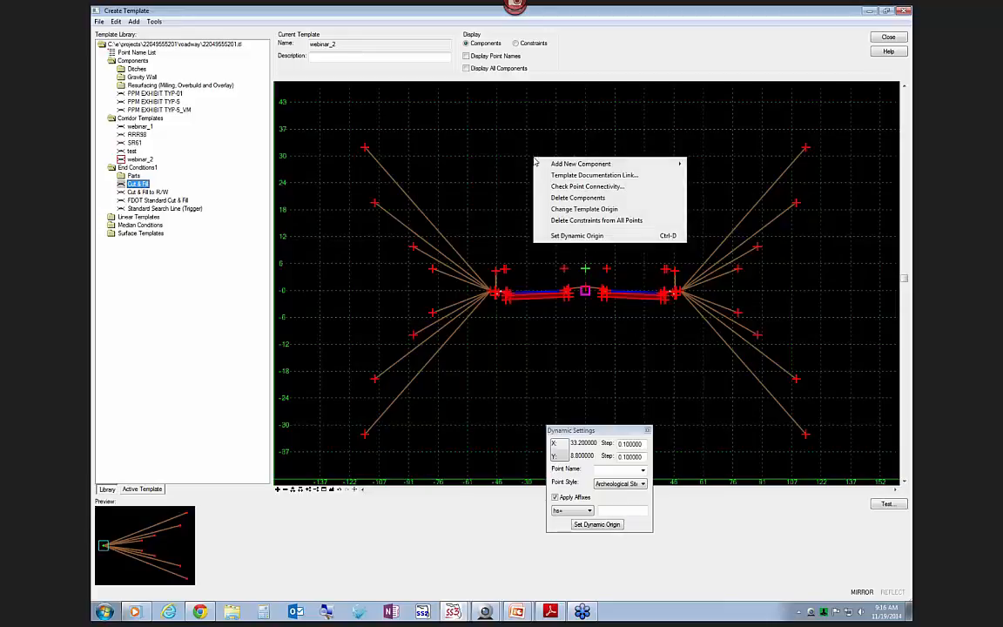
pyautogui.moveTo(542, 164)
pyautogui.click(499, 131)
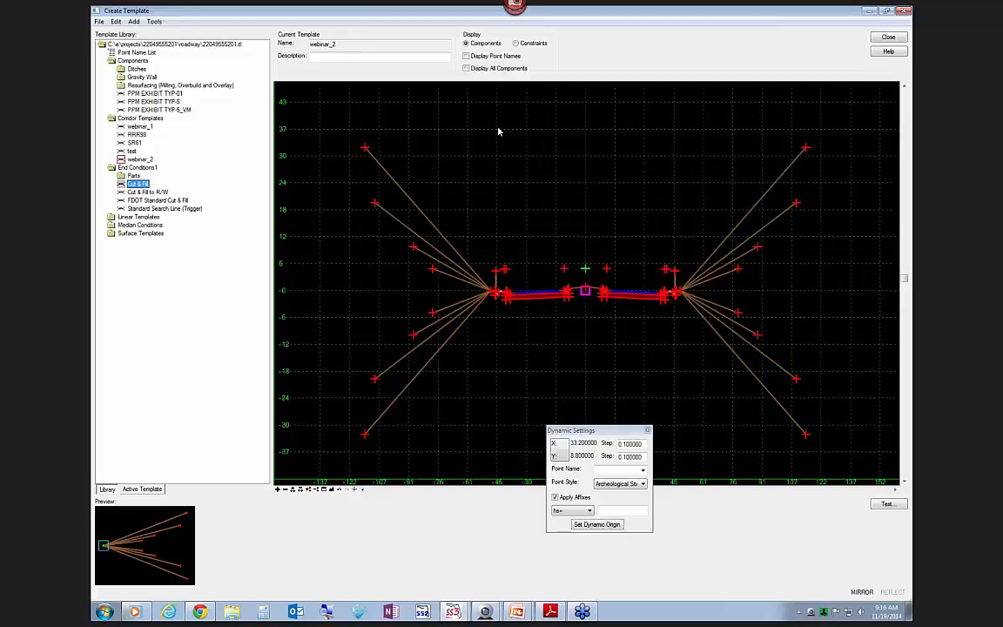
pyautogui.click(115, 21)
pyautogui.moveTo(134, 21)
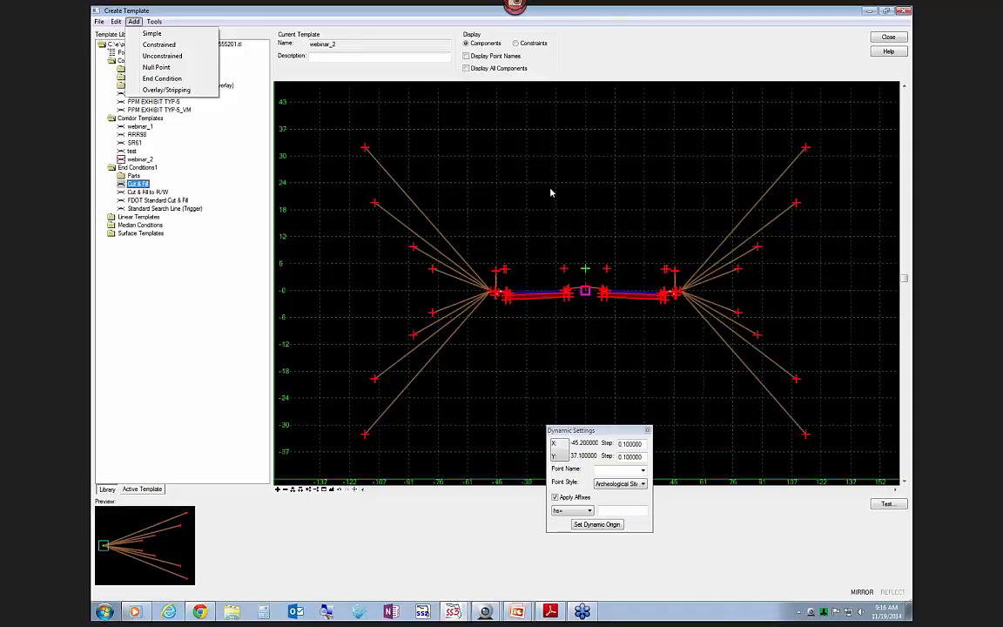
pyautogui.click(151, 35)
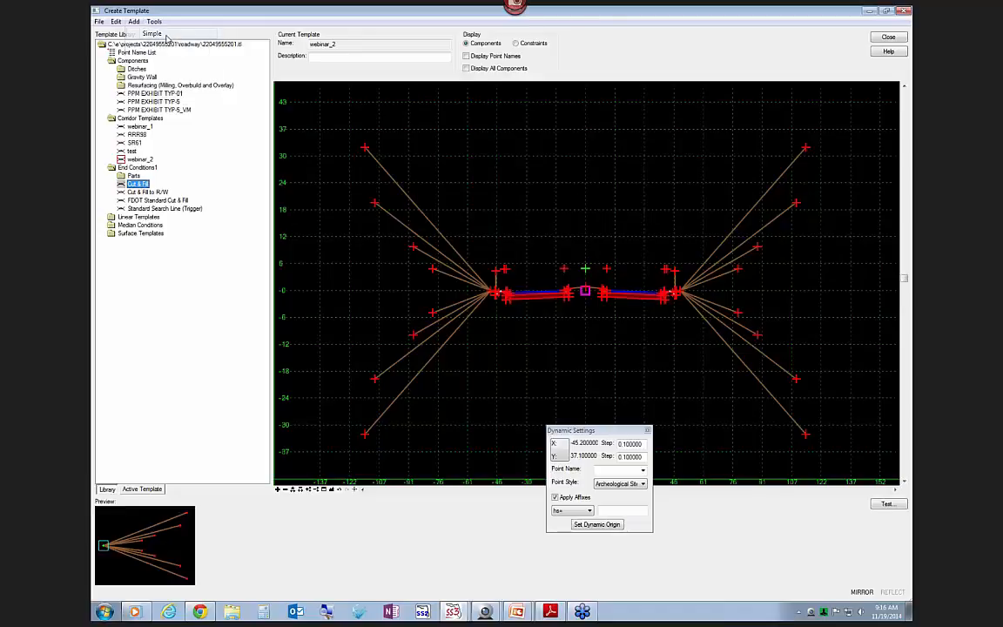
pyautogui.rightClick(573, 172)
pyautogui.click(602, 190)
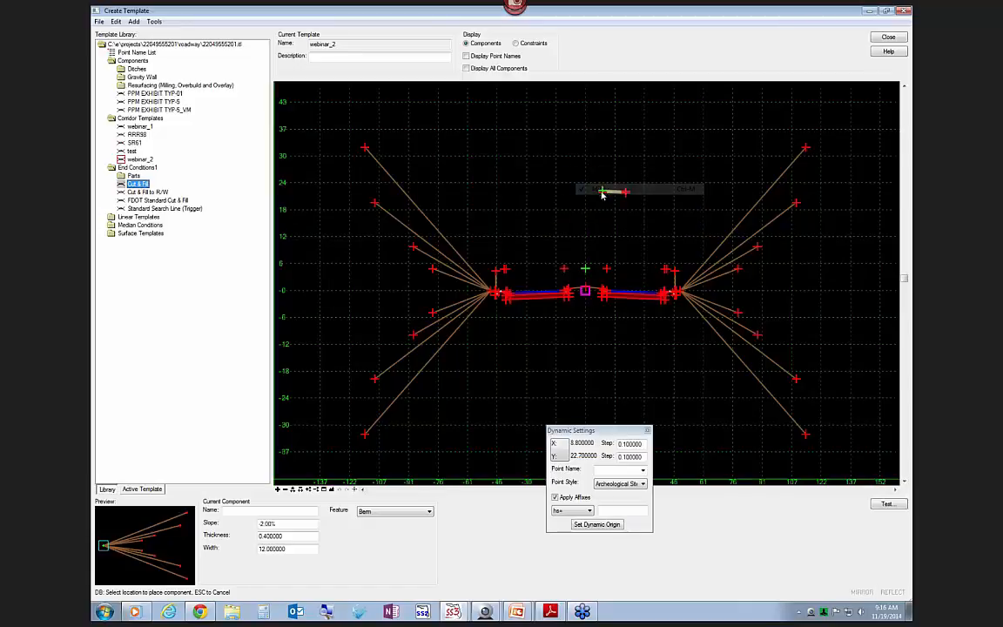
# - Set the unplaced simple component's feature to ShoulderOverlay
pyautogui.scroll(5, 576, 207)
pyautogui.scroll(2, 570, 203)
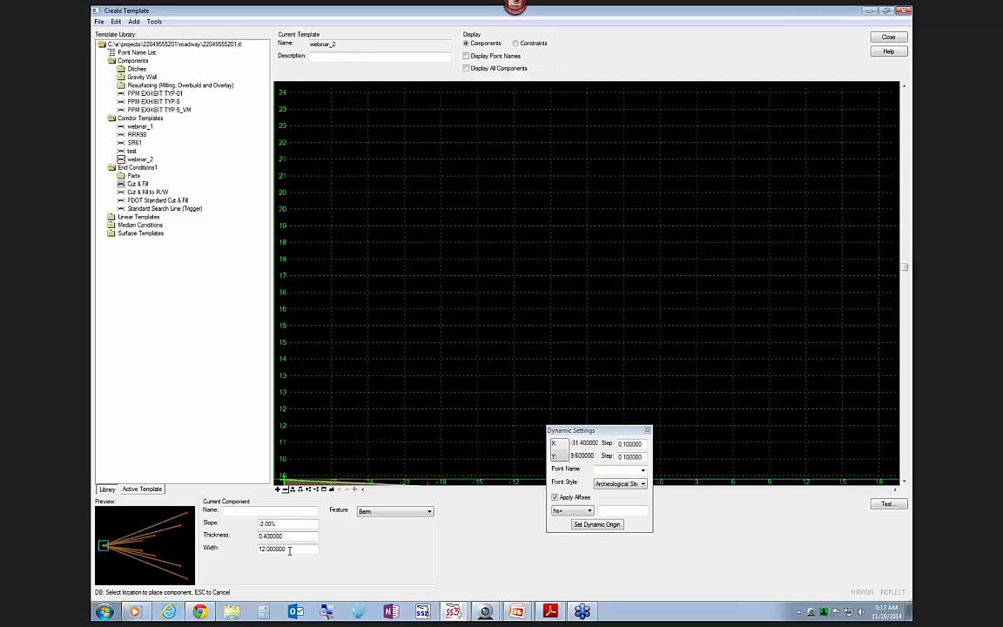
pyautogui.click(405, 514)
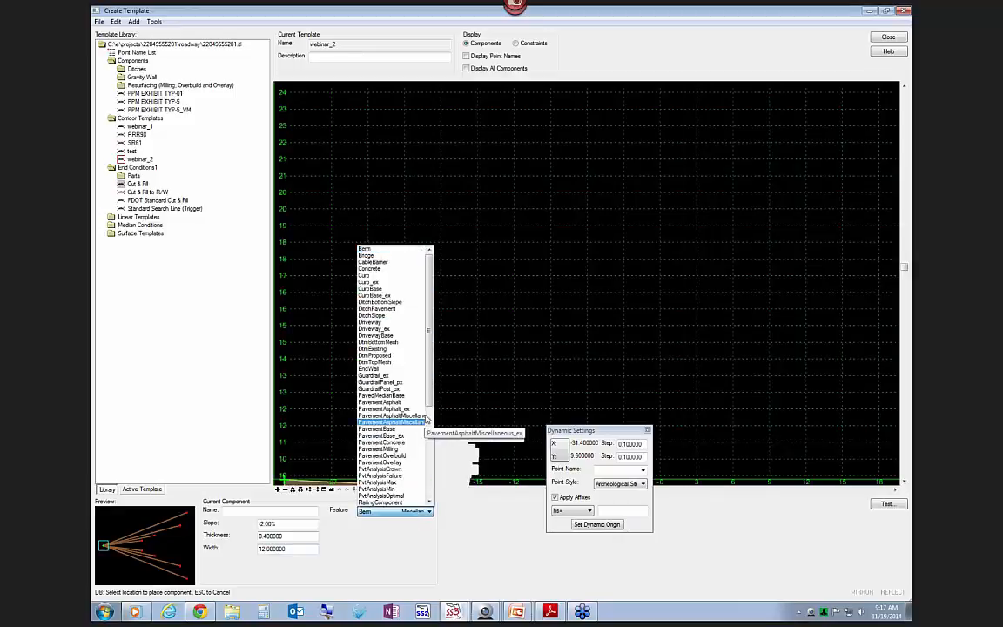
pyautogui.scroll(-6, 432, 437)
pyautogui.moveTo(434, 440); pyautogui.dragTo(433, 444)
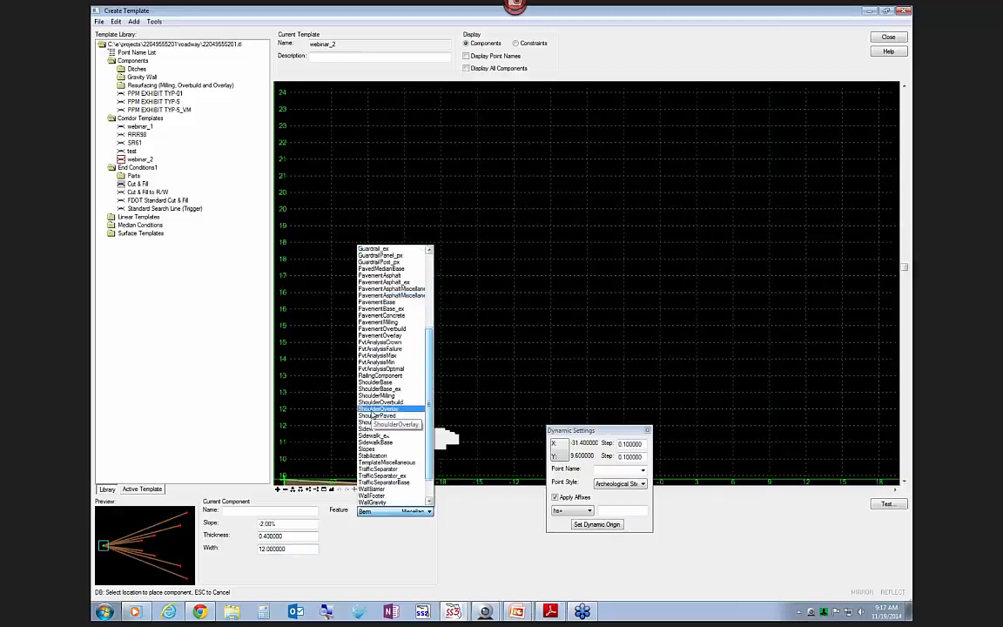
pyautogui.click(374, 409)
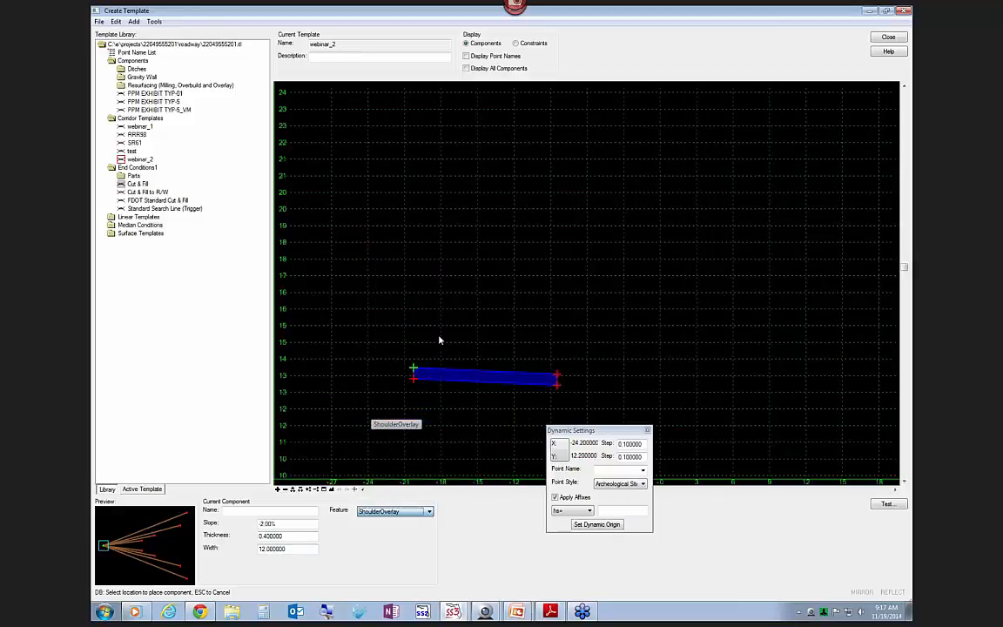
# - Change the simple component's feature to PavementBase and cancel its placement
pyautogui.click(406, 516)
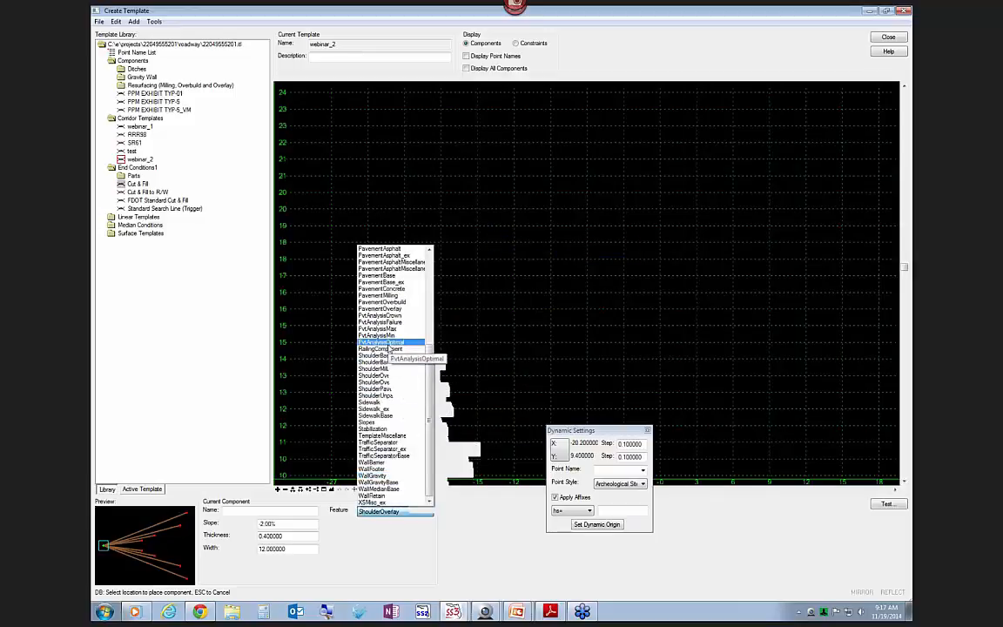
pyautogui.click(380, 275)
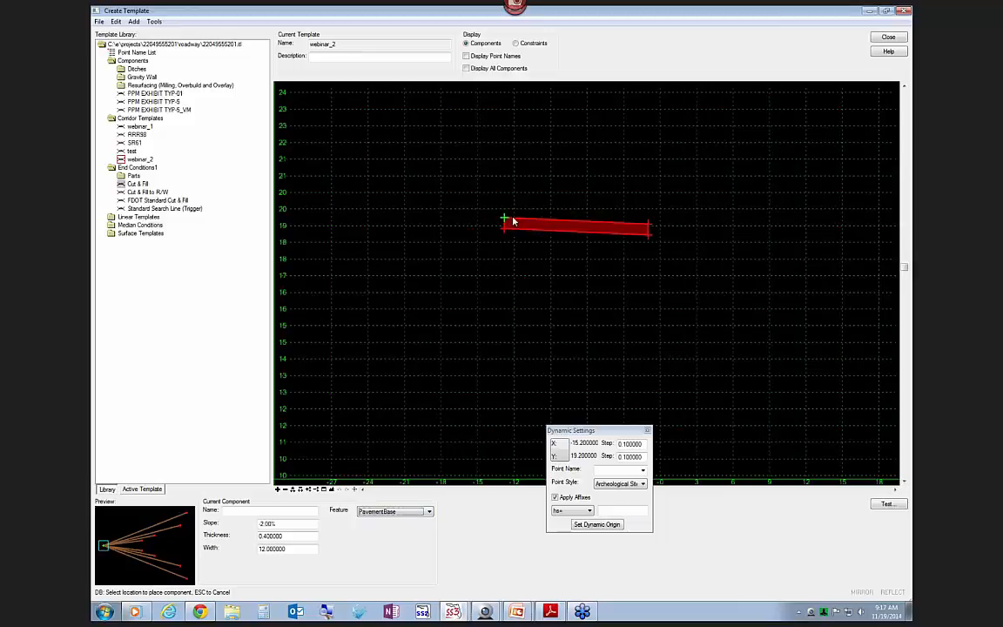
pyautogui.scroll(-2, 532, 224)
pyautogui.scroll(-3, 547, 226)
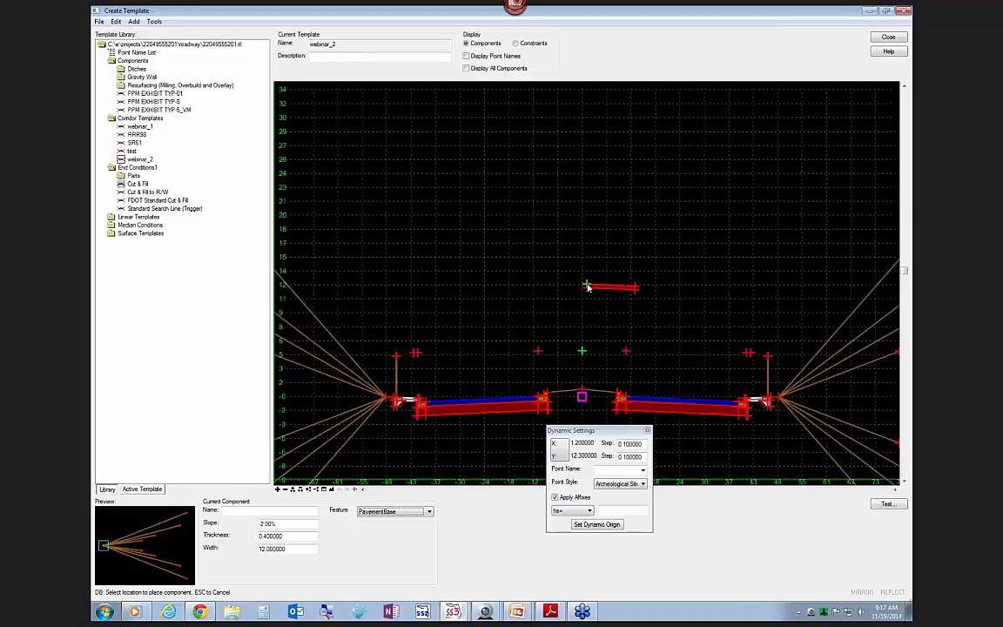
pyautogui.rightClick(587, 288)
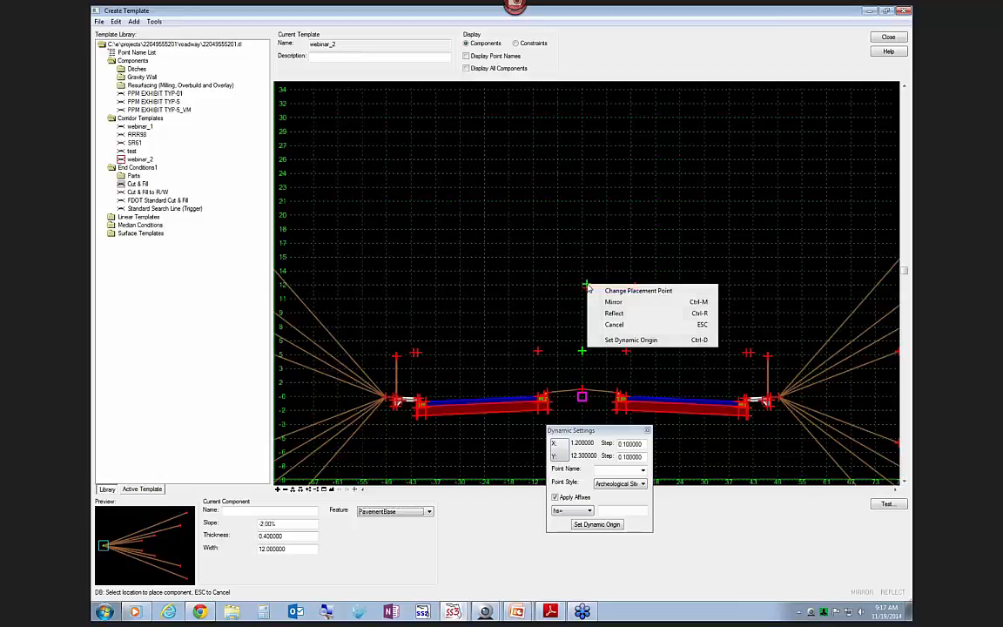
pyautogui.click(612, 325)
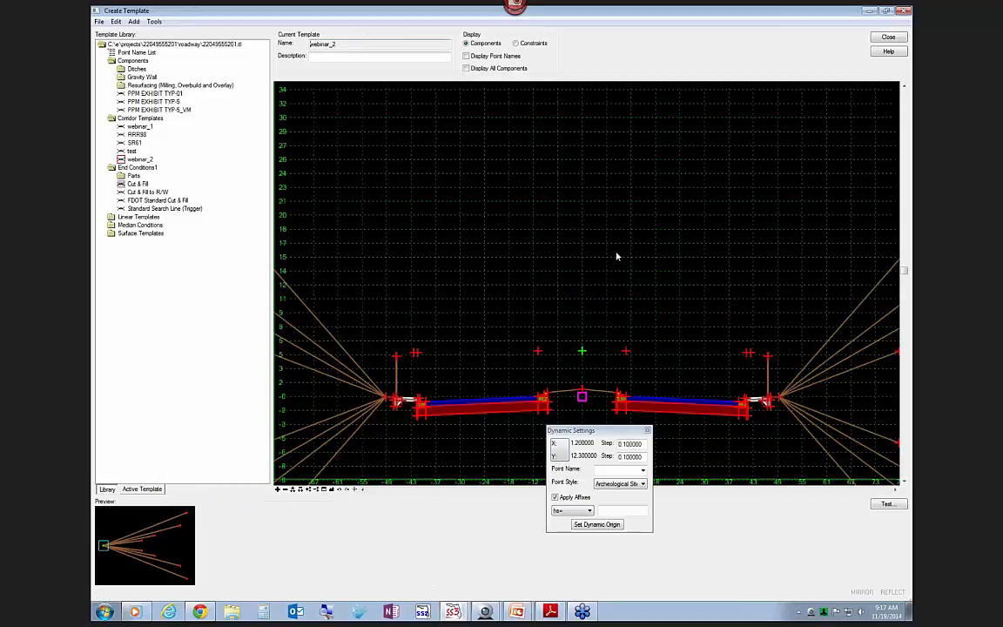
# - Start a Constrained component with the PavementBase feature, placing its first two vertices as a rising edge above the roadway section
pyautogui.click(133, 21)
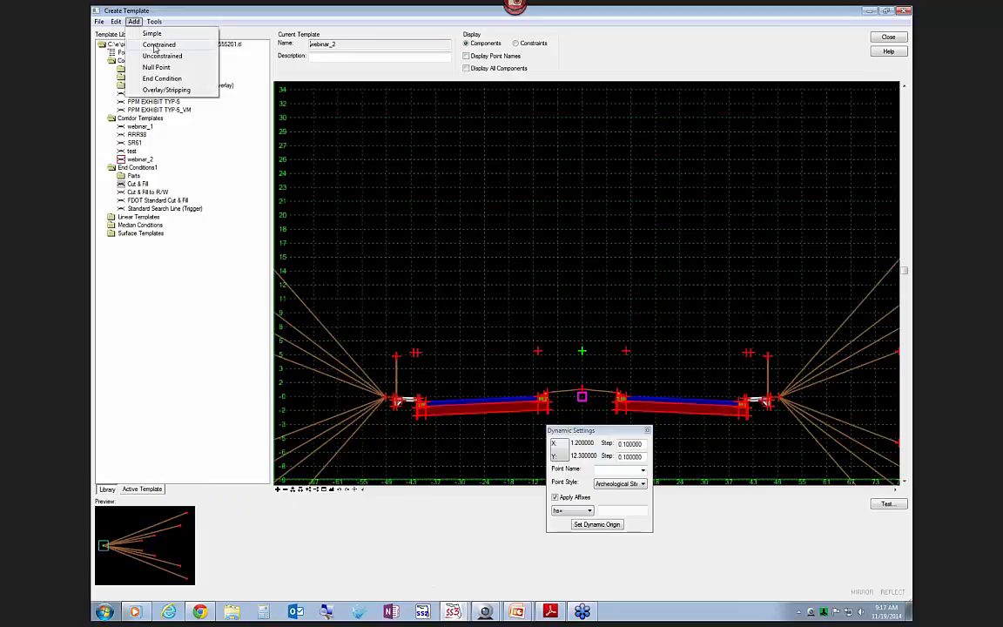
pyautogui.click(158, 47)
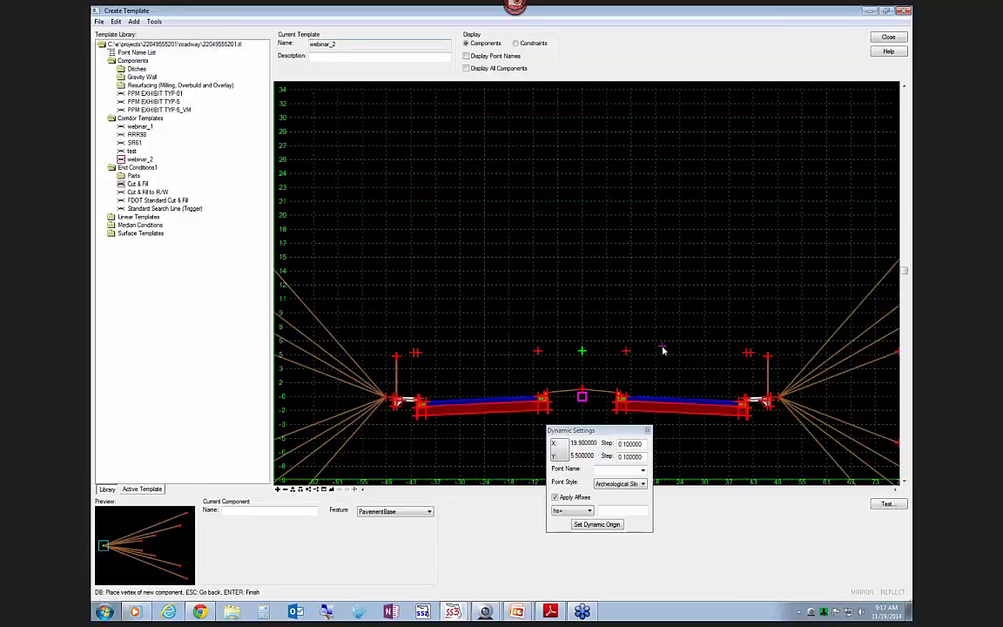
pyautogui.scroll(-3, 627, 302)
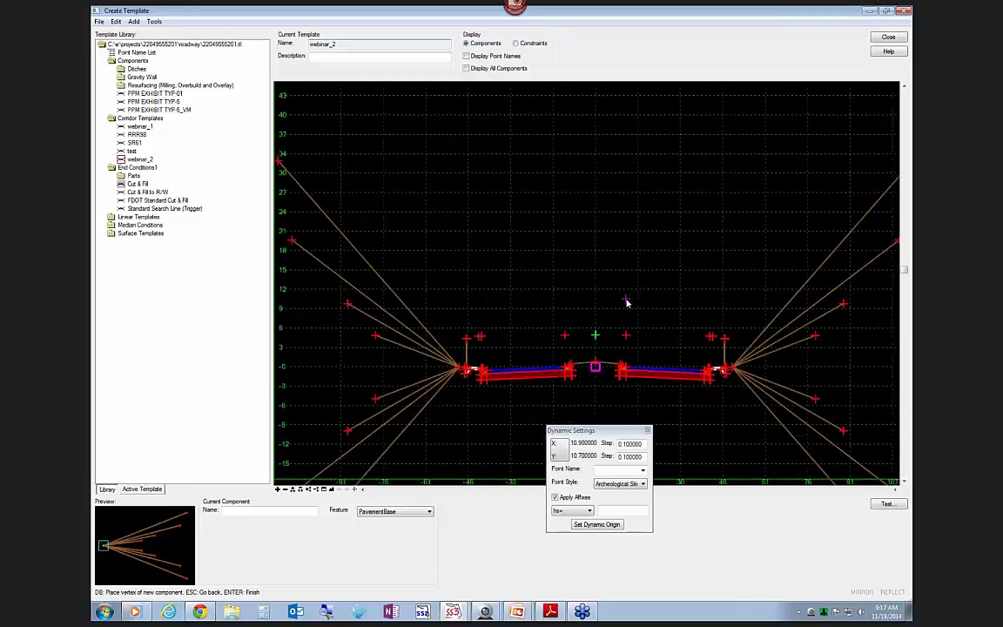
pyautogui.click(553, 231)
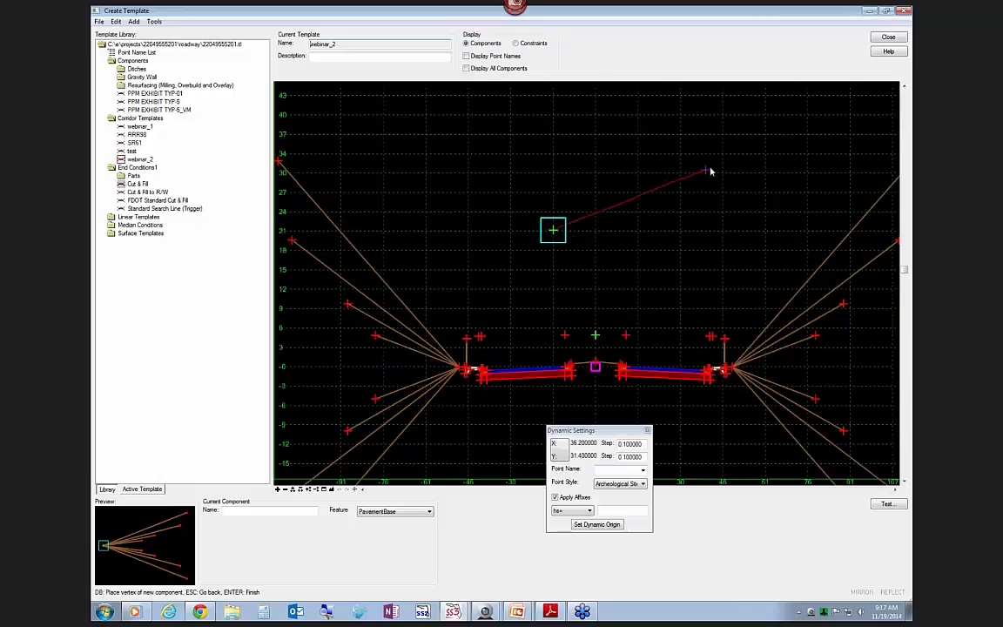
pyautogui.click(719, 141)
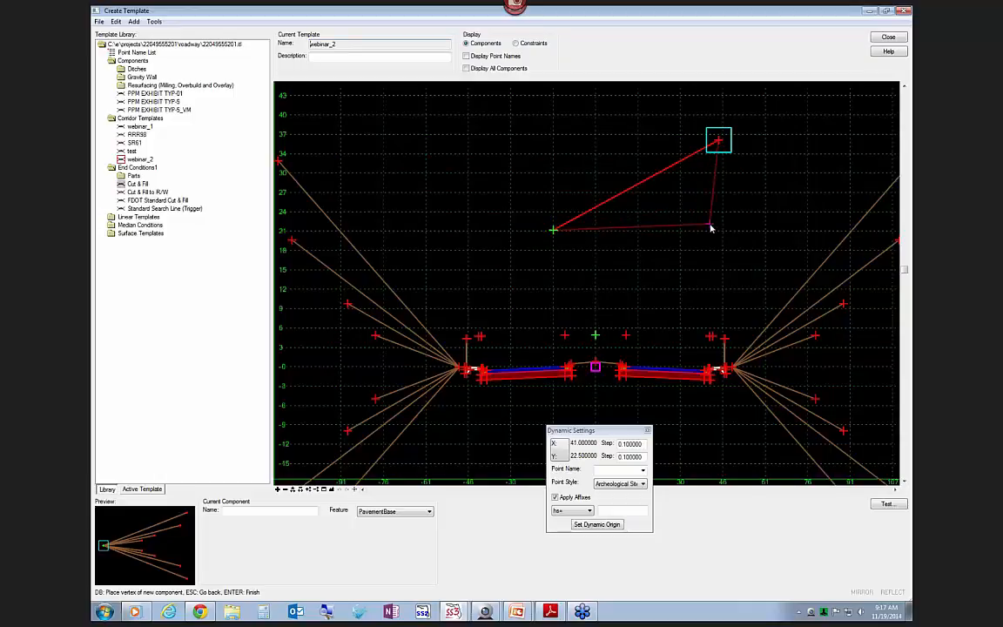
# - Turn the Closed Shape option off and back on for the constrained component being drawn
pyautogui.rightClick(747, 218)
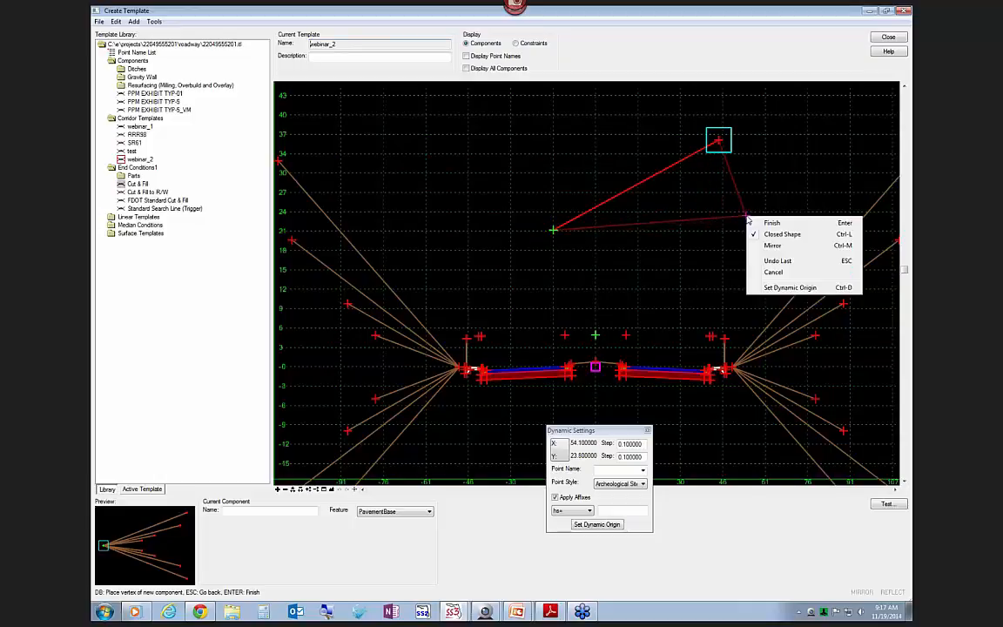
pyautogui.click(756, 235)
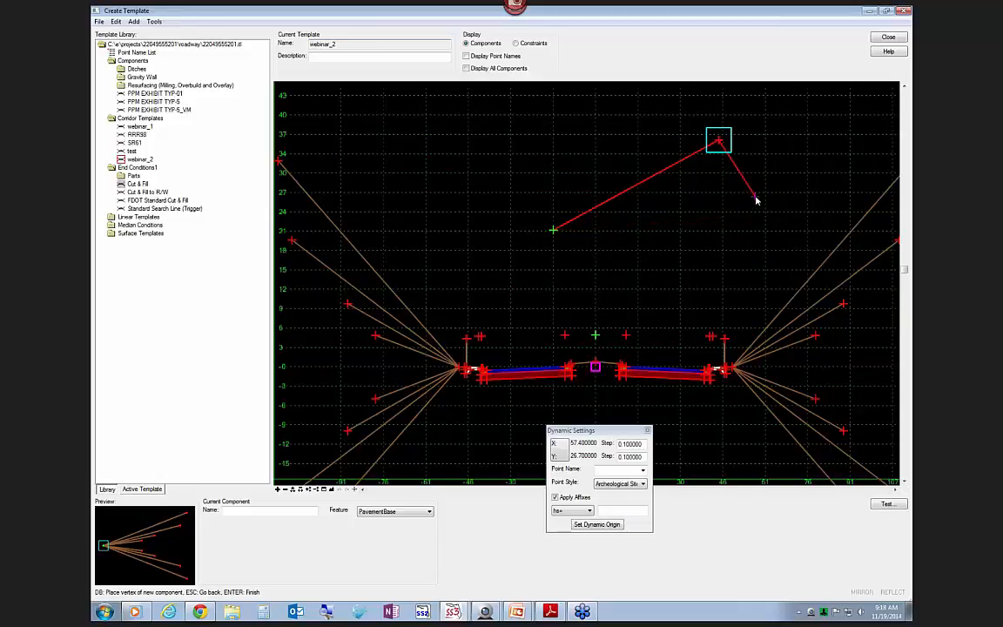
pyautogui.rightClick(757, 201)
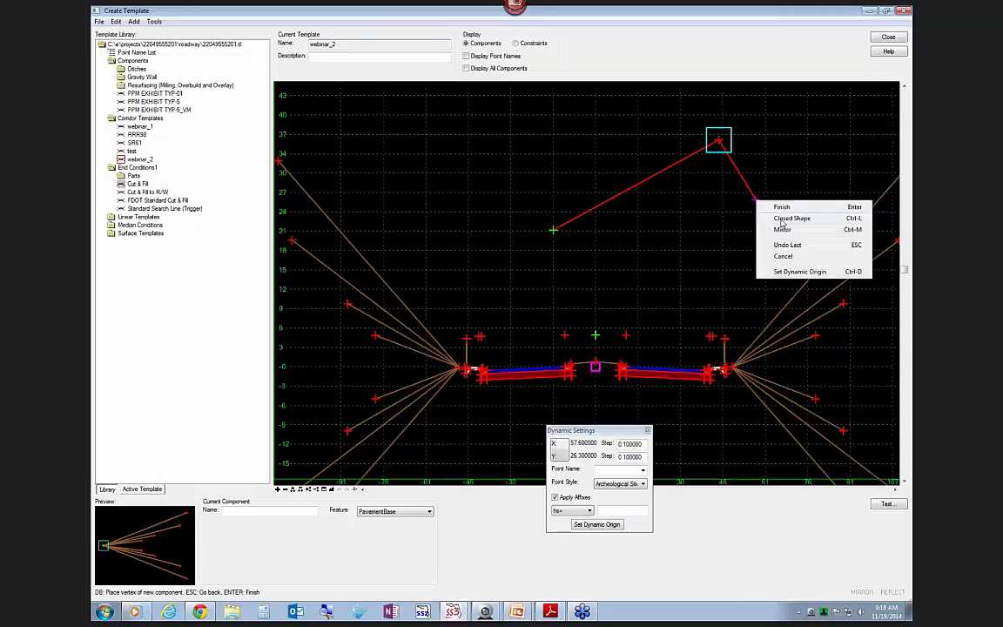
pyautogui.click(782, 220)
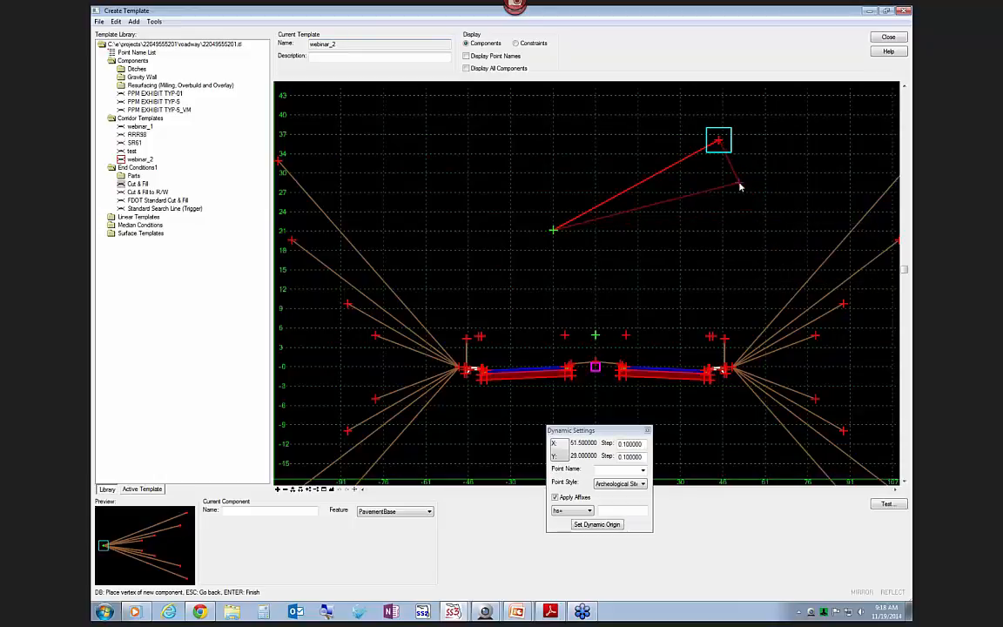
# - Place the constrained component's third vertex at about X 51.5, Y 29 and a fourth near the start vertex, and finish the closed shape
pyautogui.click(740, 183)
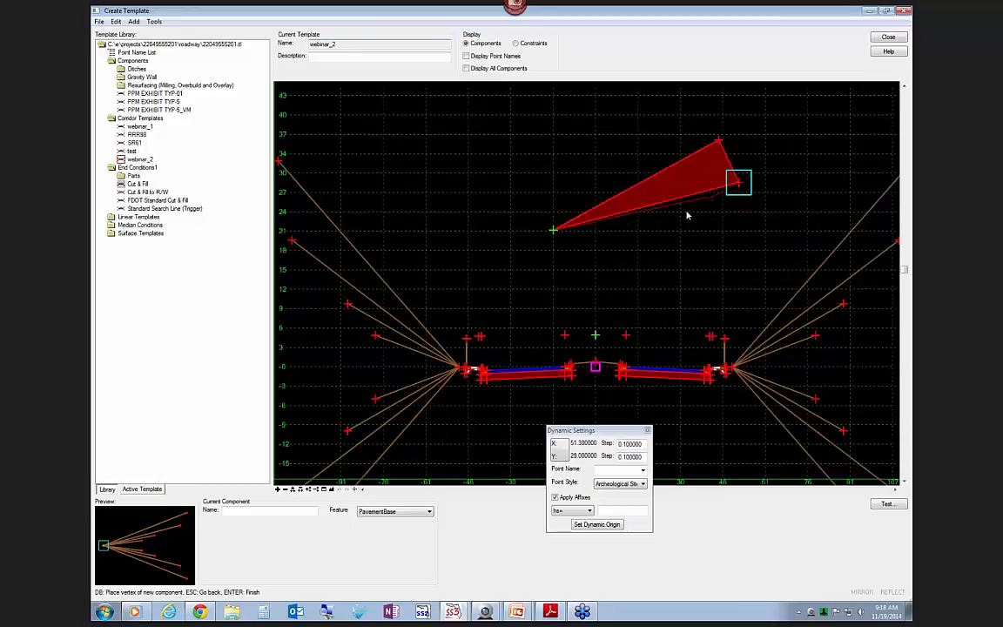
pyautogui.click(573, 257)
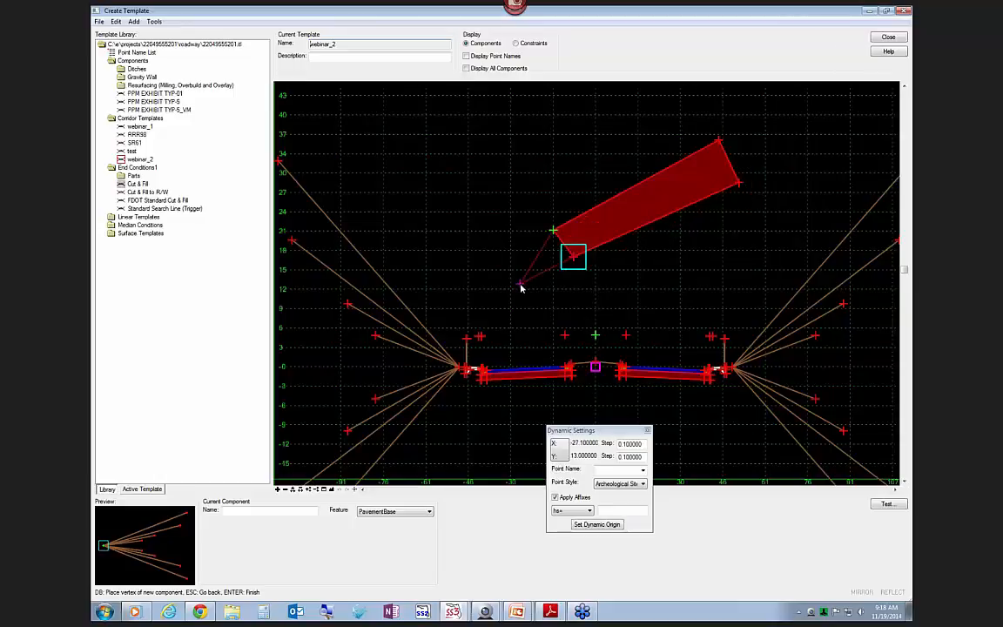
pyautogui.rightClick(521, 287)
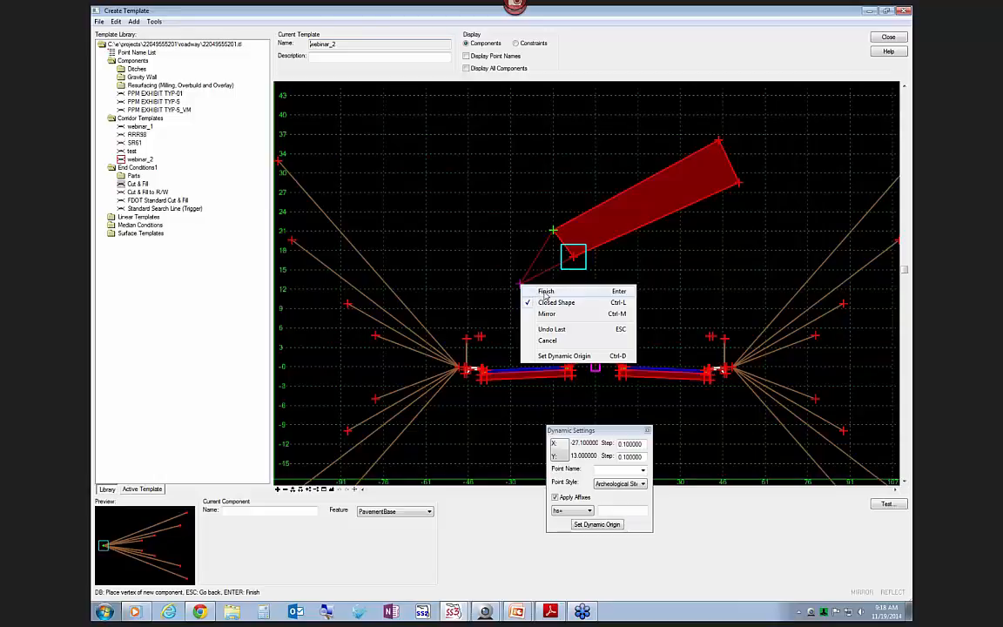
pyautogui.click(545, 293)
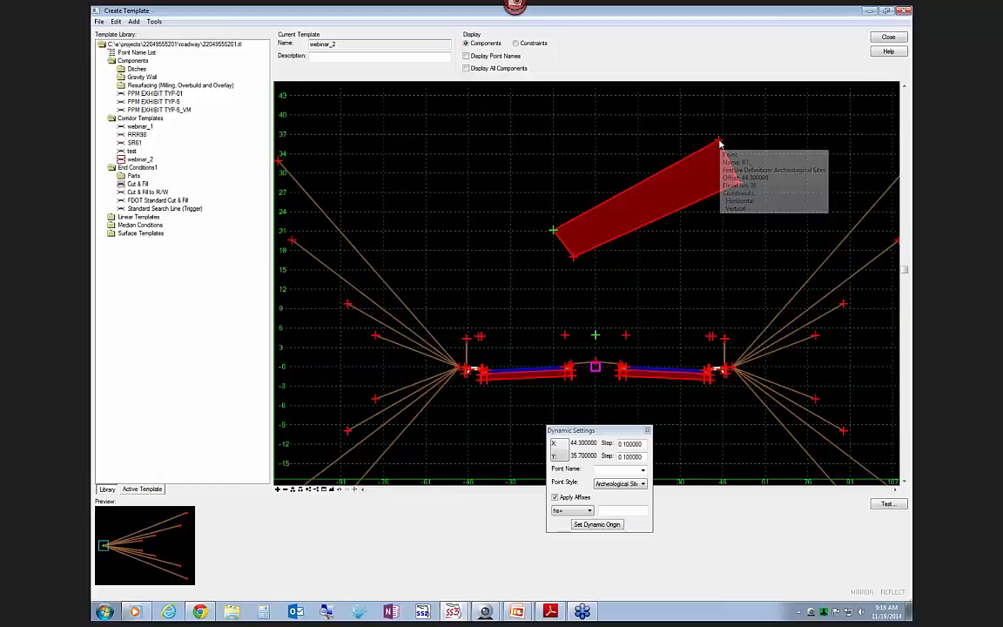
# - Check the constraints of the constrained component's upper-right vertex and turn on the display of point names
pyautogui.doubleClick(719, 143)
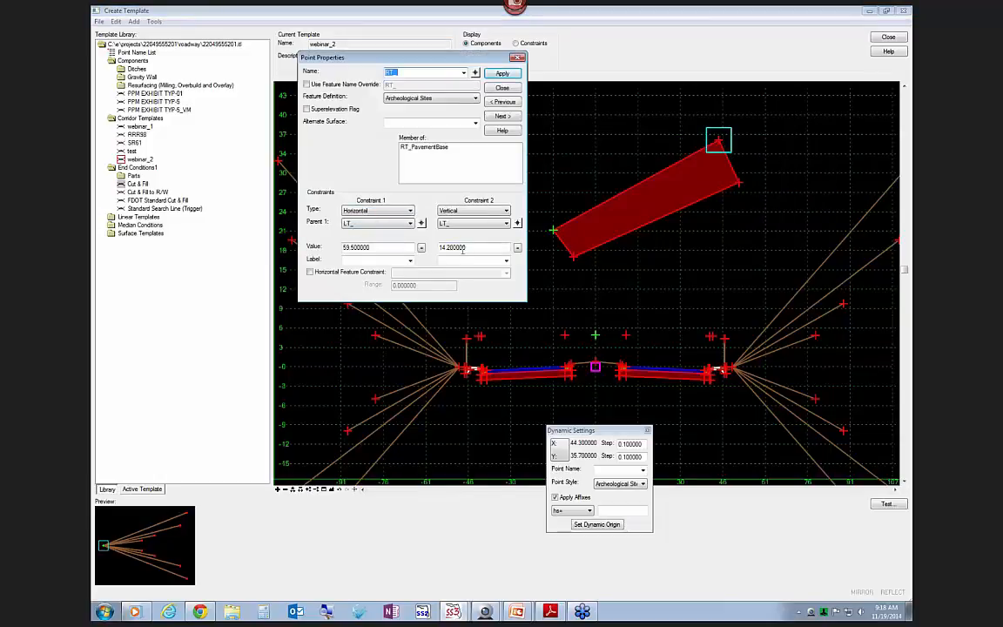
pyautogui.click(505, 88)
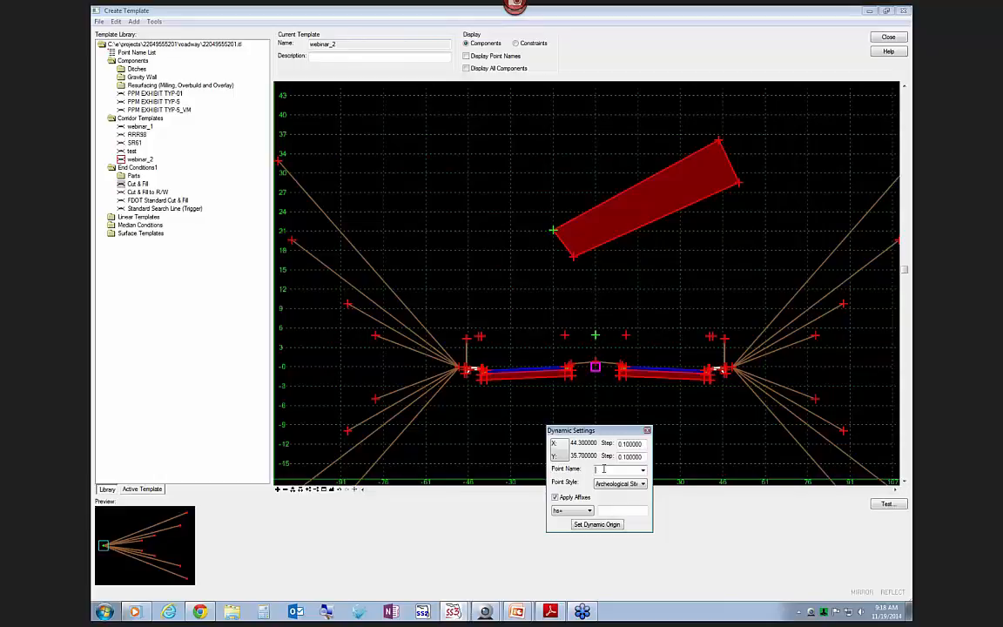
pyautogui.click(465, 56)
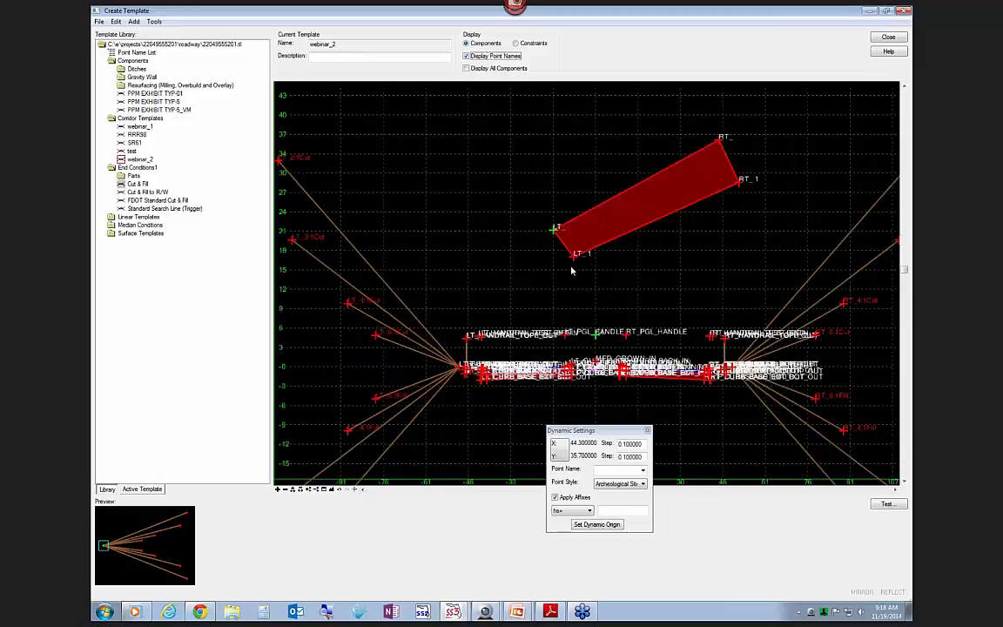
# - Remove the constrained component and enter a person's first name as the point name for new points
pyautogui.press('Delete')
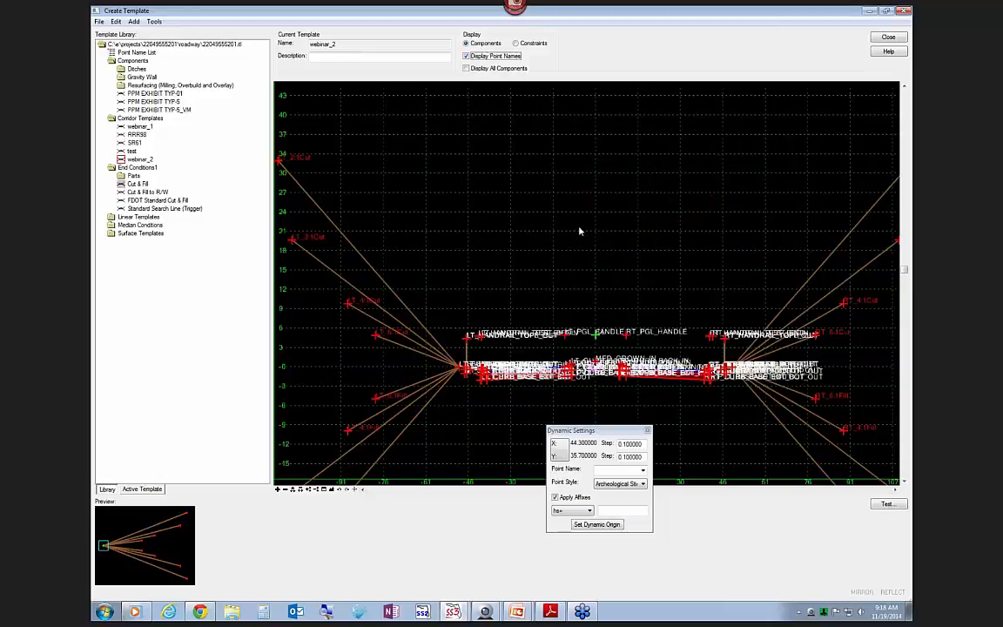
pyautogui.rightClick(552, 210)
pyautogui.moveTo(577, 214)
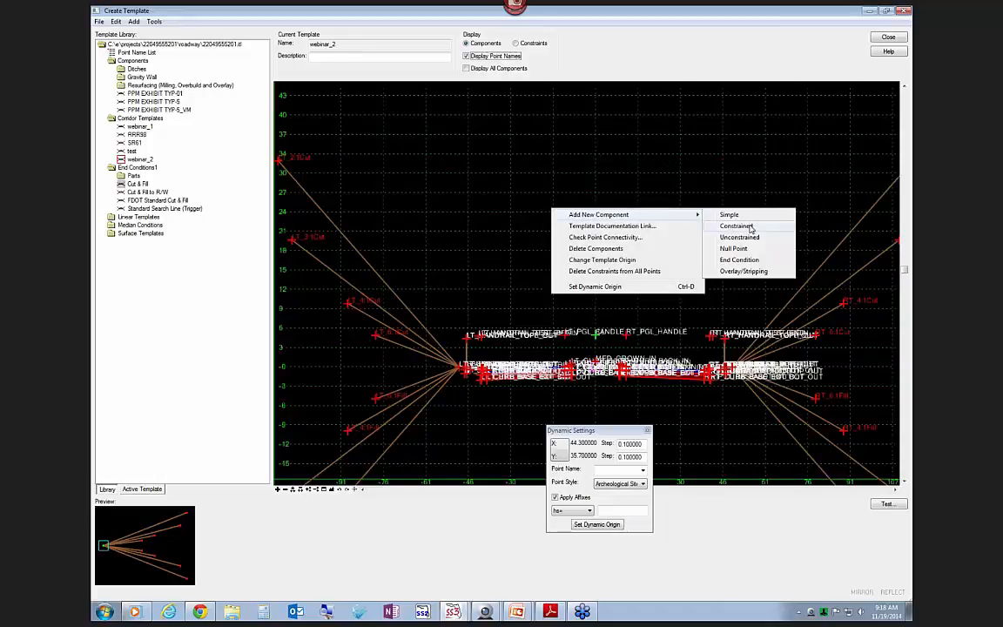
pyautogui.click(596, 458)
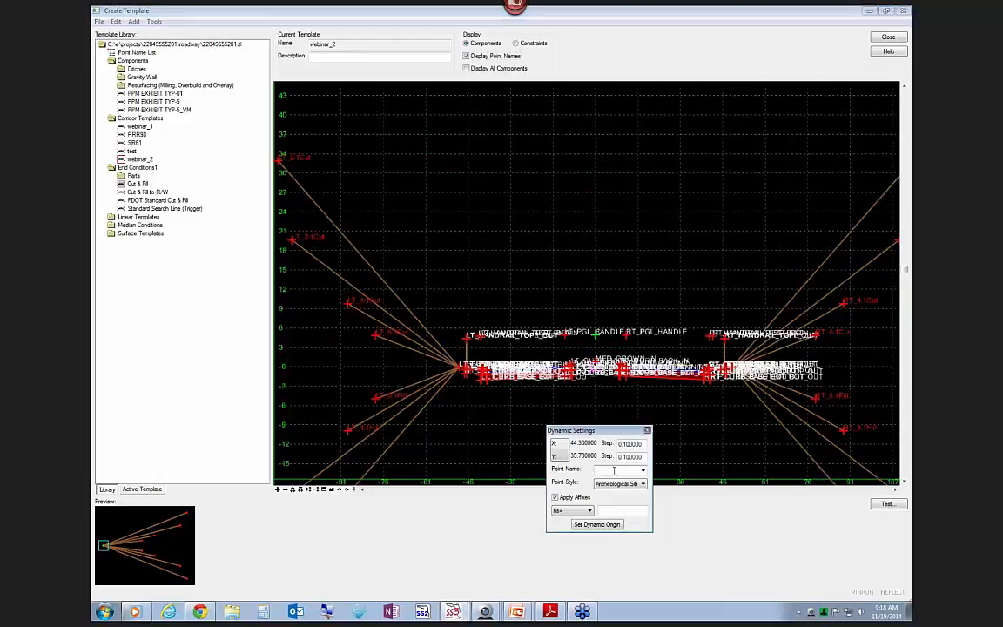
pyautogui.click(614, 470)
pyautogui.write('vem')
# - Draw a closed five-vertex Constrained PavementBase component above the roadway section, with its second vertex at about X 35, Y 26, and undo it
pyautogui.rightClick(570, 225)
pyautogui.moveTo(644, 227)
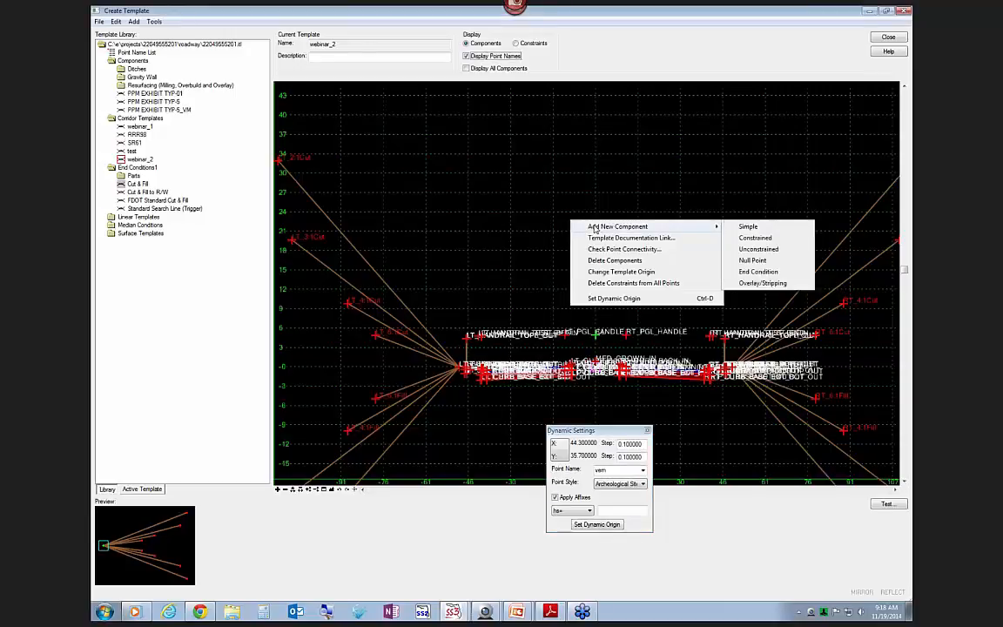
pyautogui.click(754, 238)
pyautogui.click(597, 221)
pyautogui.click(701, 198)
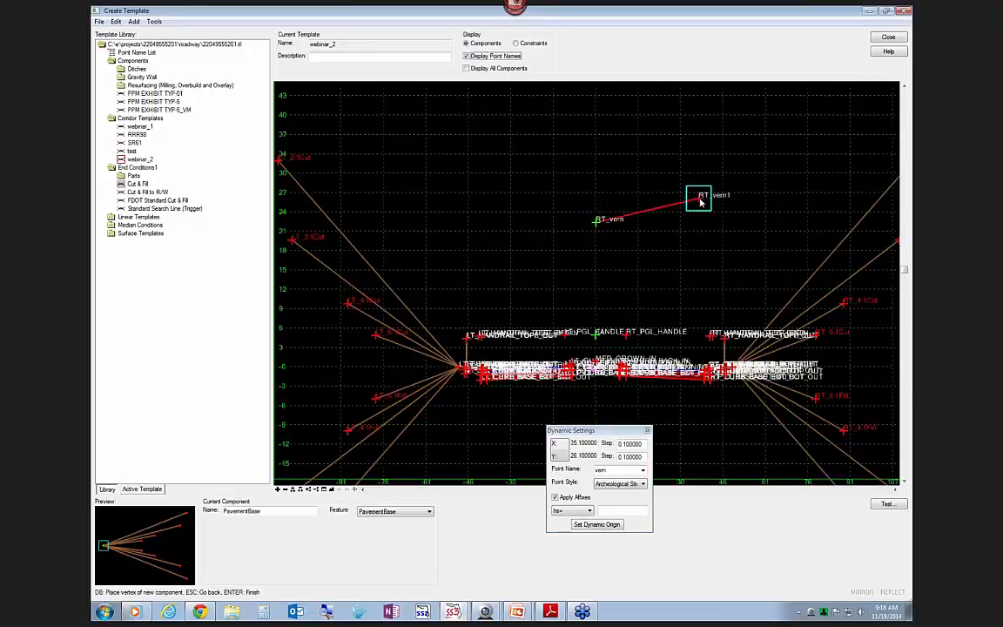
pyautogui.click(728, 230)
pyautogui.click(646, 281)
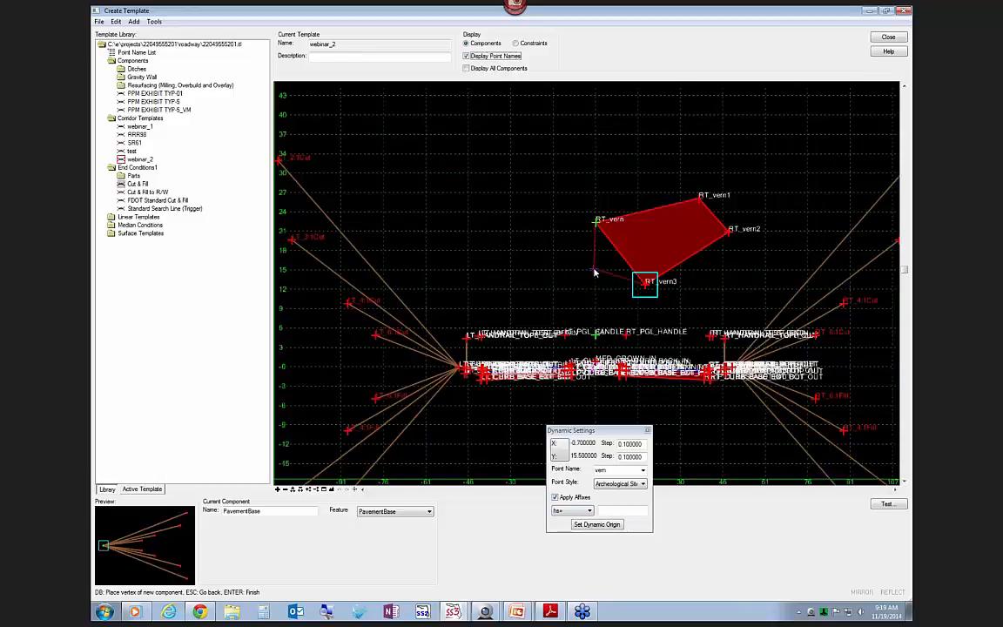
pyautogui.click(516, 280)
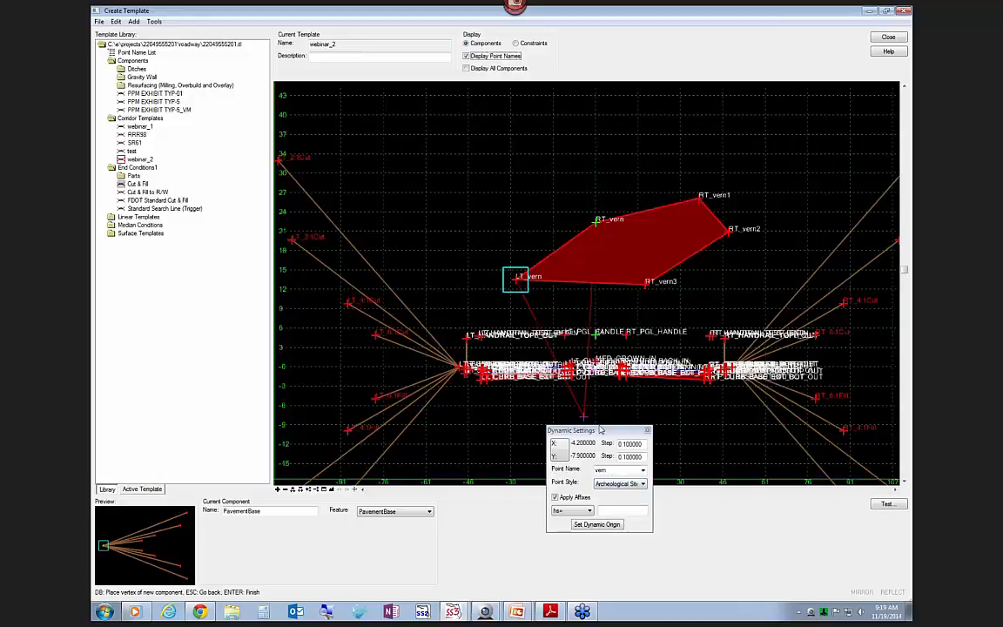
pyautogui.rightClick(533, 185)
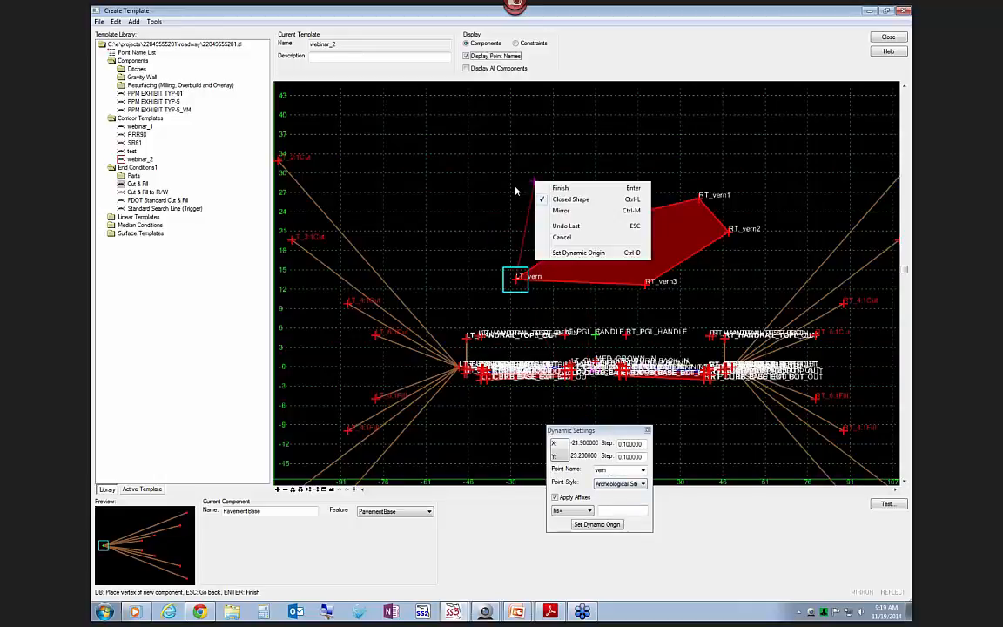
pyautogui.click(560, 188)
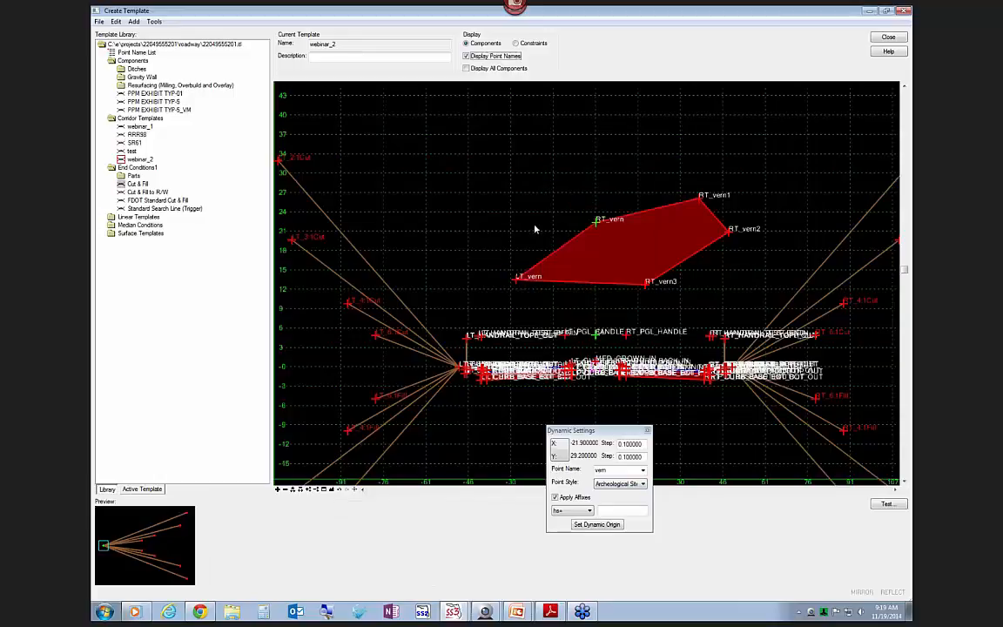
pyautogui.hotkey('ctrl', 'z')
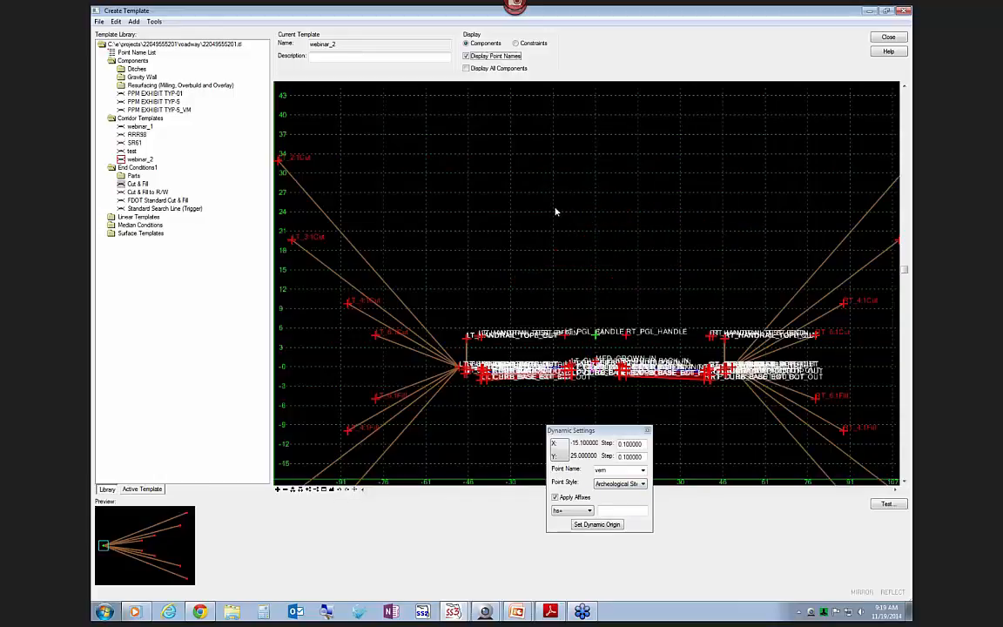
# - Draw a closed five-vertex Unconstrained component with the PavementBase feature above the roadway section, its upper-right vertex at about X 48, Y 25
pyautogui.rightClick(553, 189)
pyautogui.moveTo(591, 194)
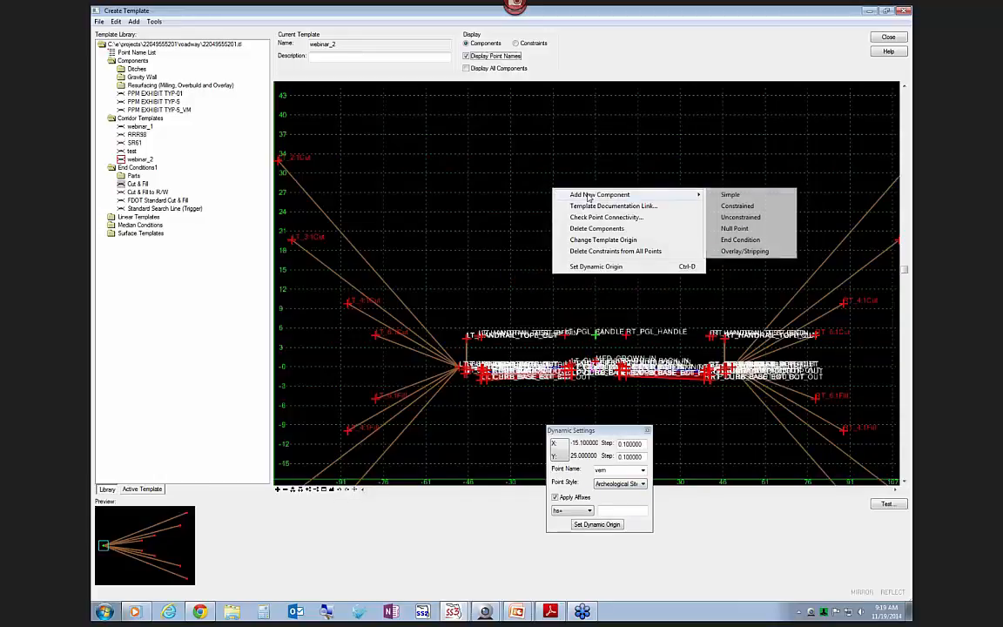
pyautogui.click(744, 219)
pyautogui.click(585, 230)
pyautogui.click(730, 209)
pyautogui.click(734, 254)
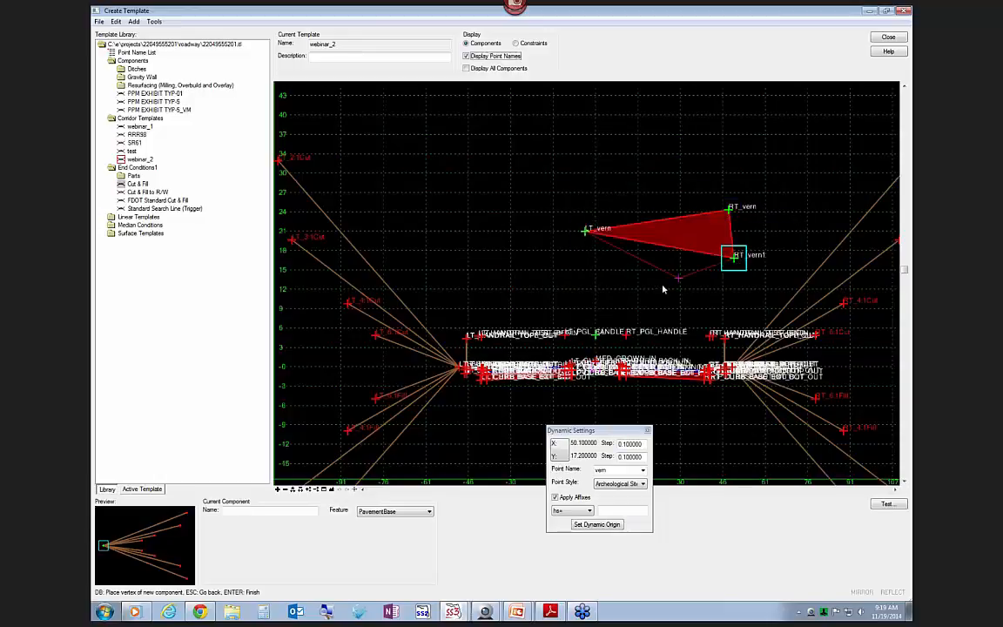
pyautogui.click(608, 291)
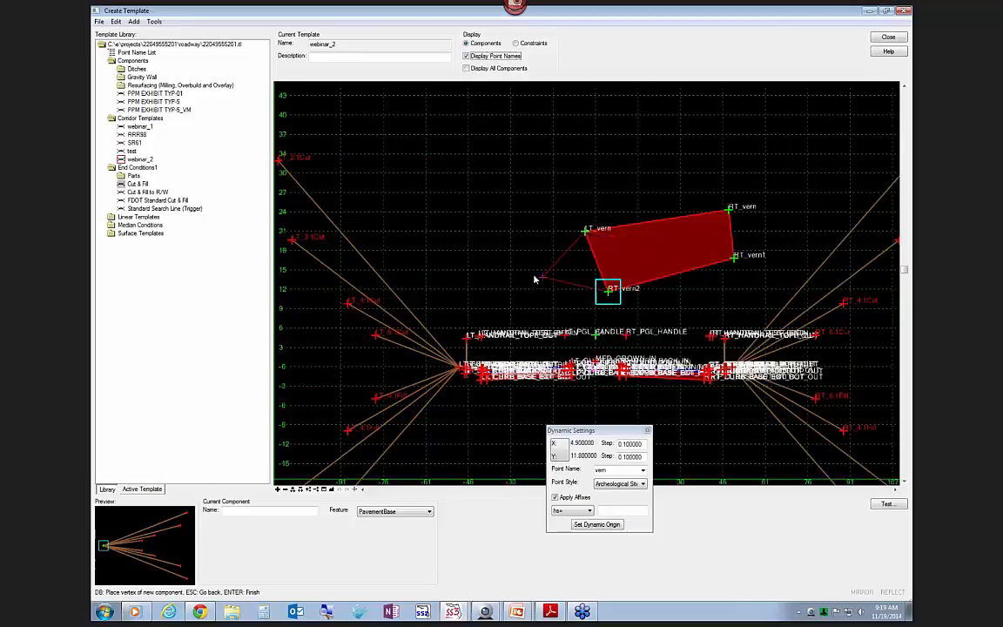
pyautogui.rightClick(487, 247)
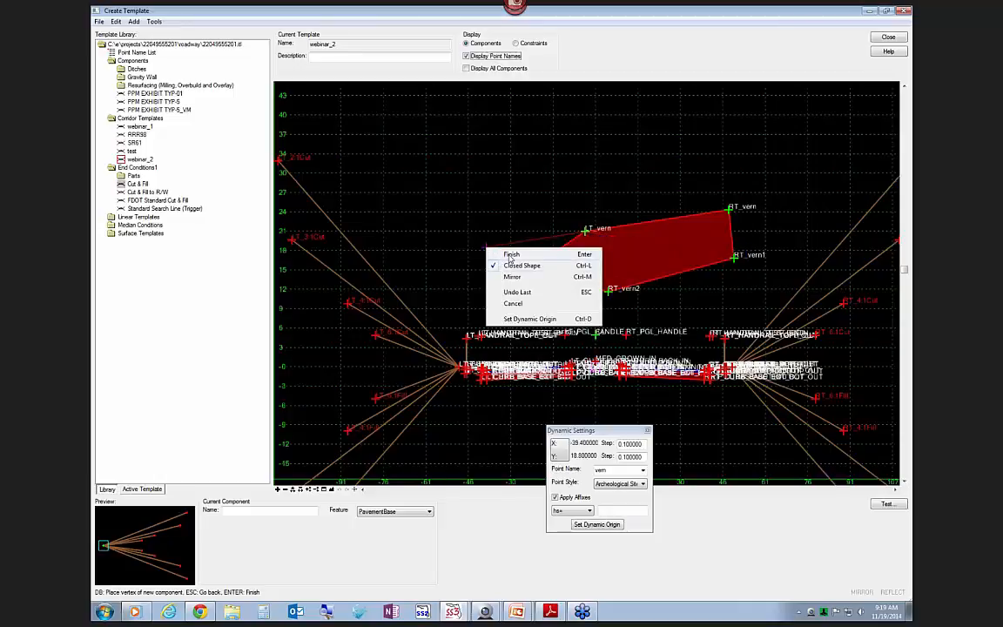
pyautogui.click(526, 270)
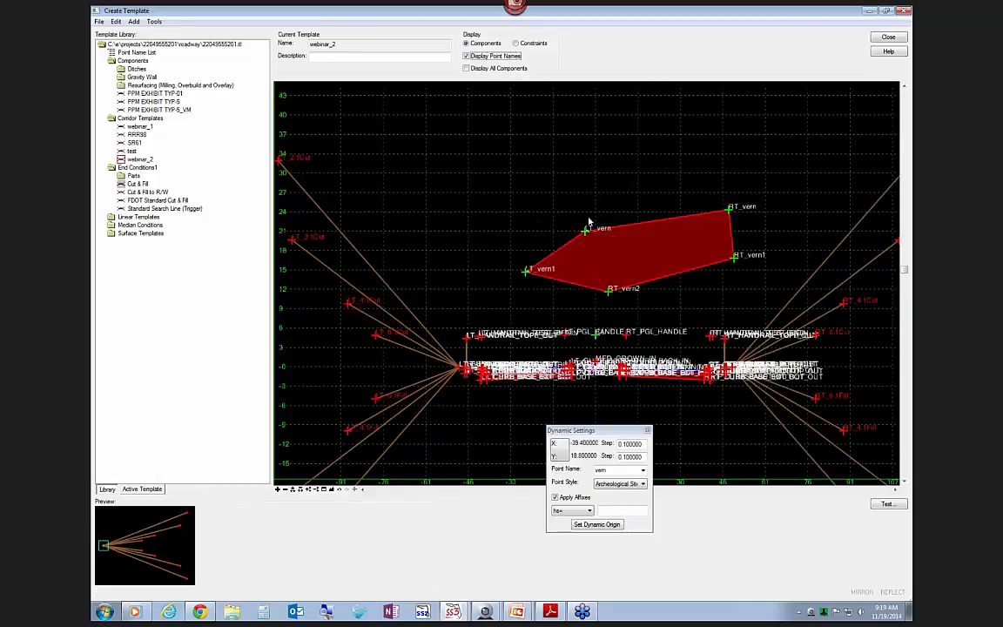
# - Check the constraints of the unconstrained component's upper-right vertex and try moving its first vertex freely
pyautogui.doubleClick(730, 213)
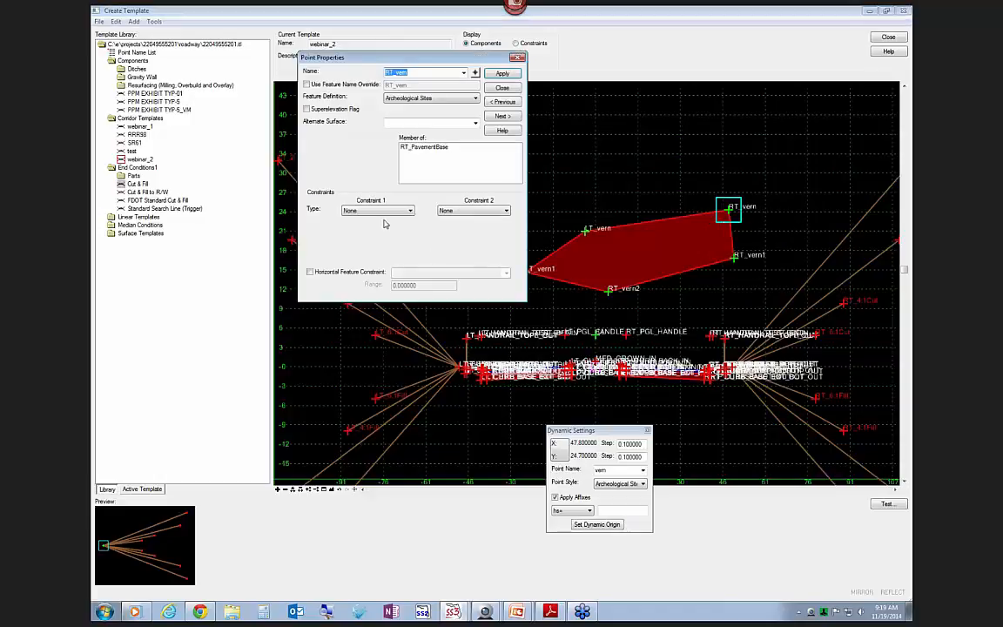
pyautogui.click(503, 87)
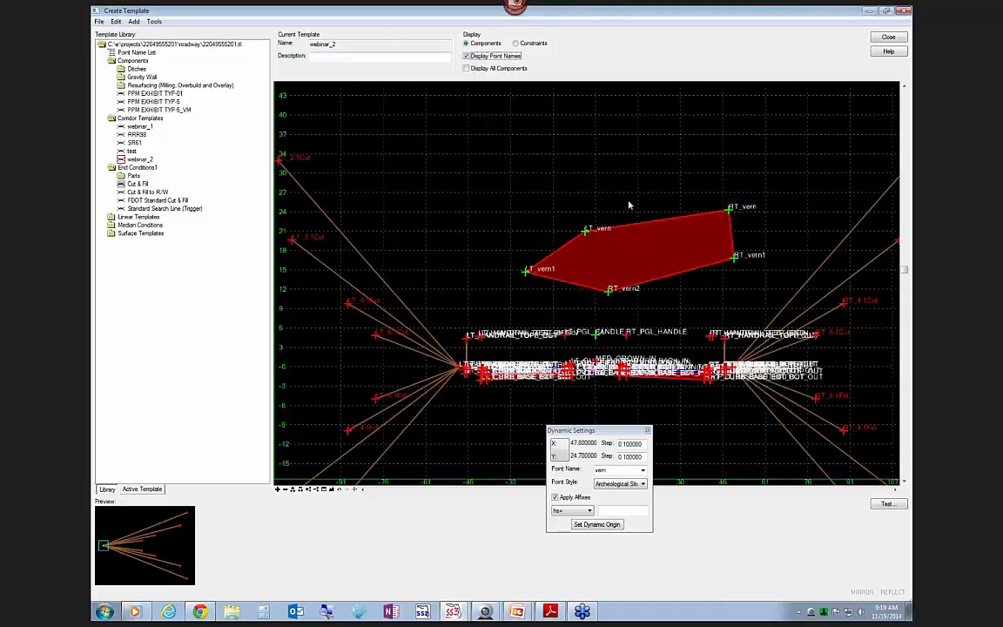
pyautogui.rightClick(585, 235)
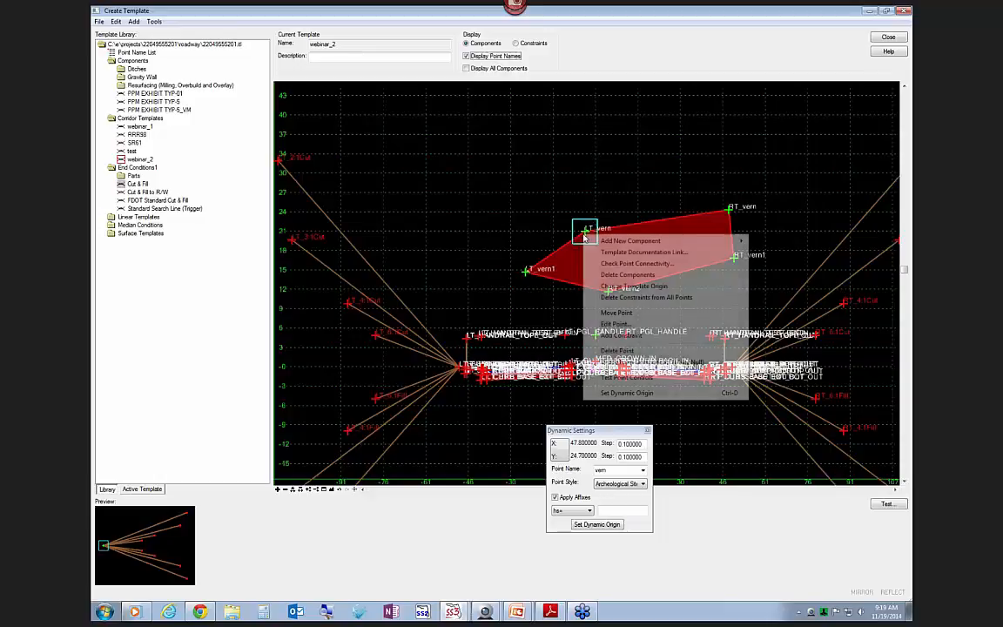
pyautogui.click(616, 313)
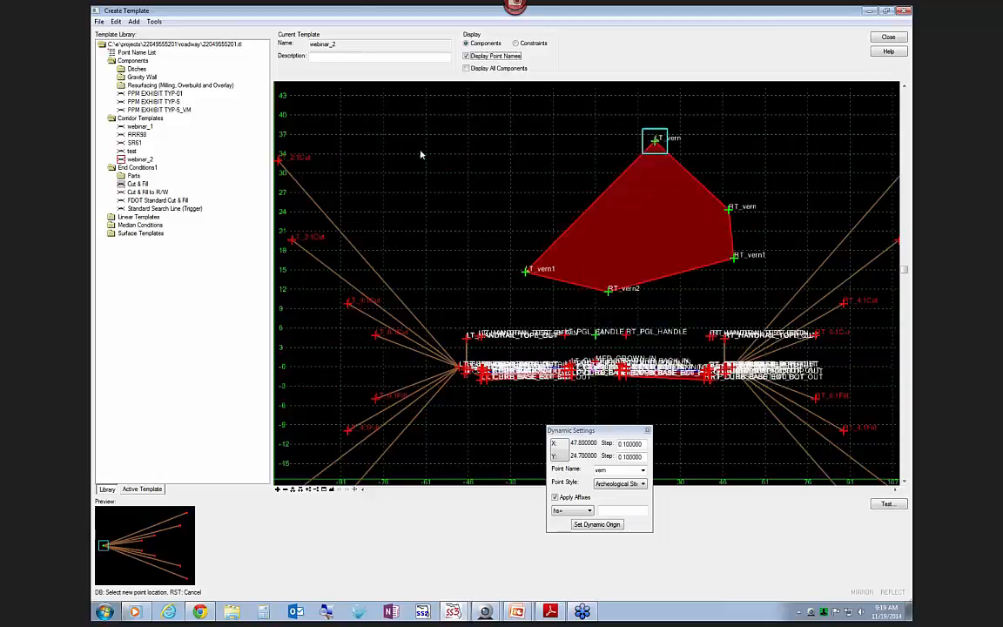
pyautogui.click(585, 229)
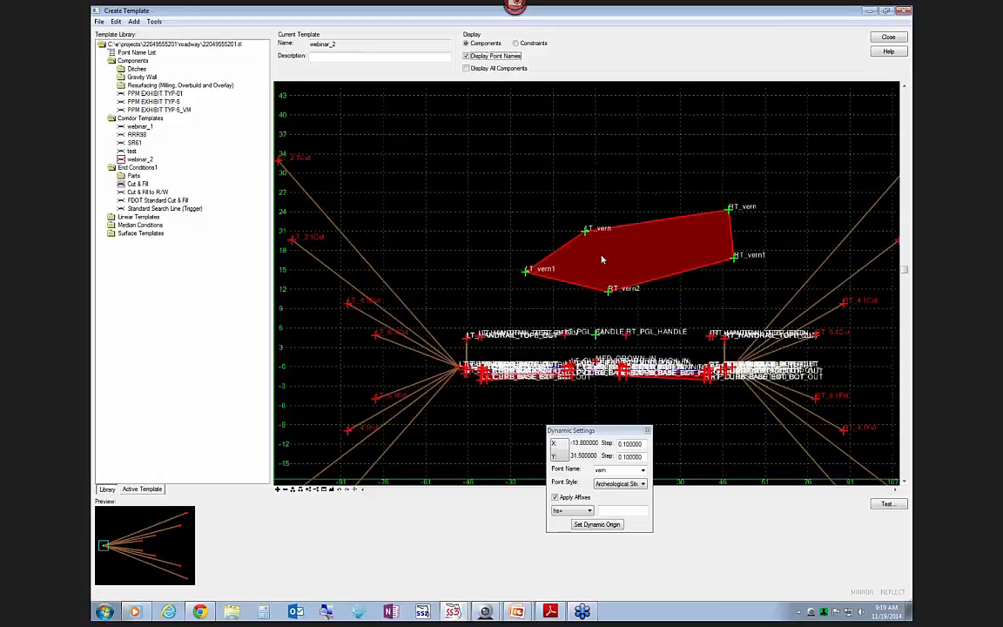
# - Remove the unconstrained component from the template
pyautogui.rightClick(572, 194)
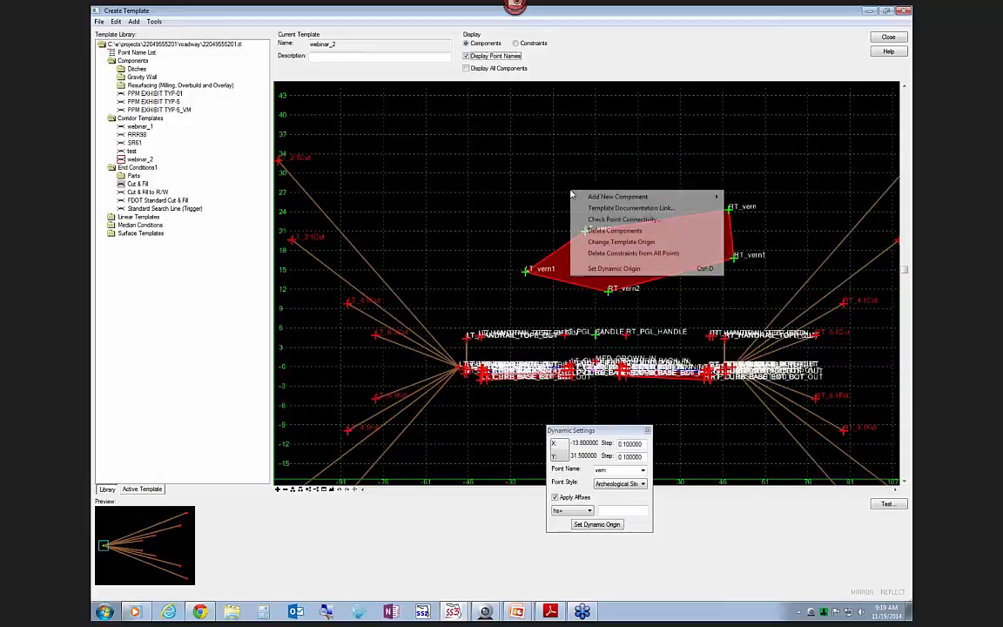
pyautogui.click(544, 164)
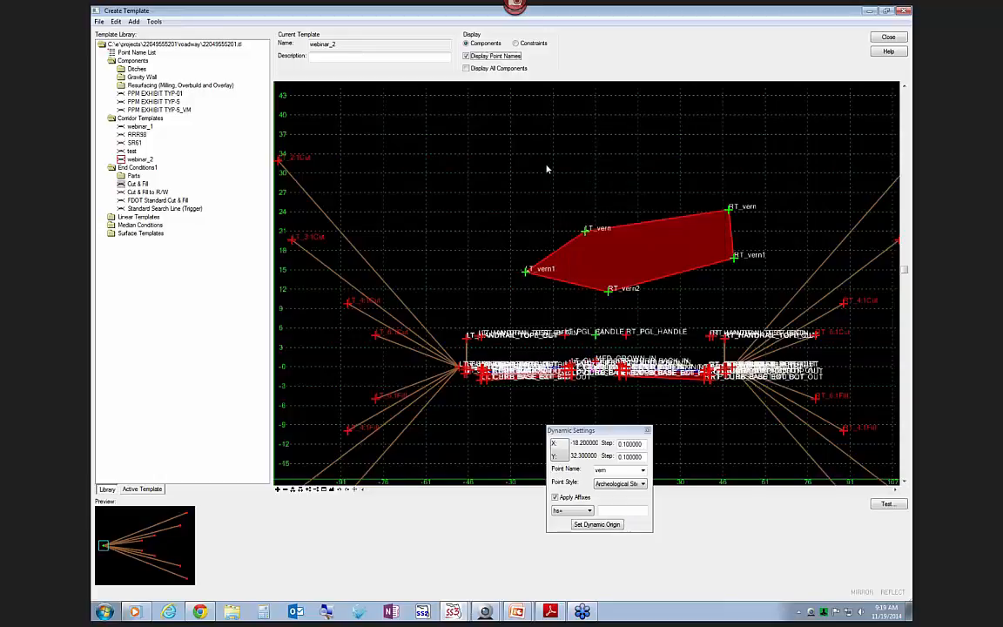
pyautogui.press('Delete')
# - Start adding a Null Point to the template and set its point style to TemplateNullPoint_pm
pyautogui.rightClick(563, 172)
pyautogui.moveTo(615, 180)
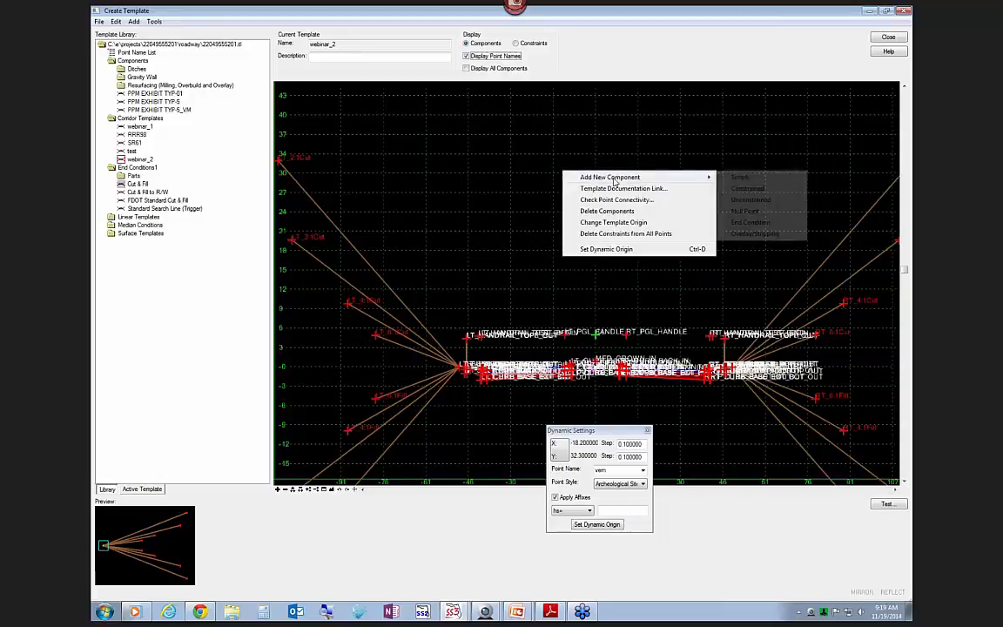
pyautogui.click(749, 211)
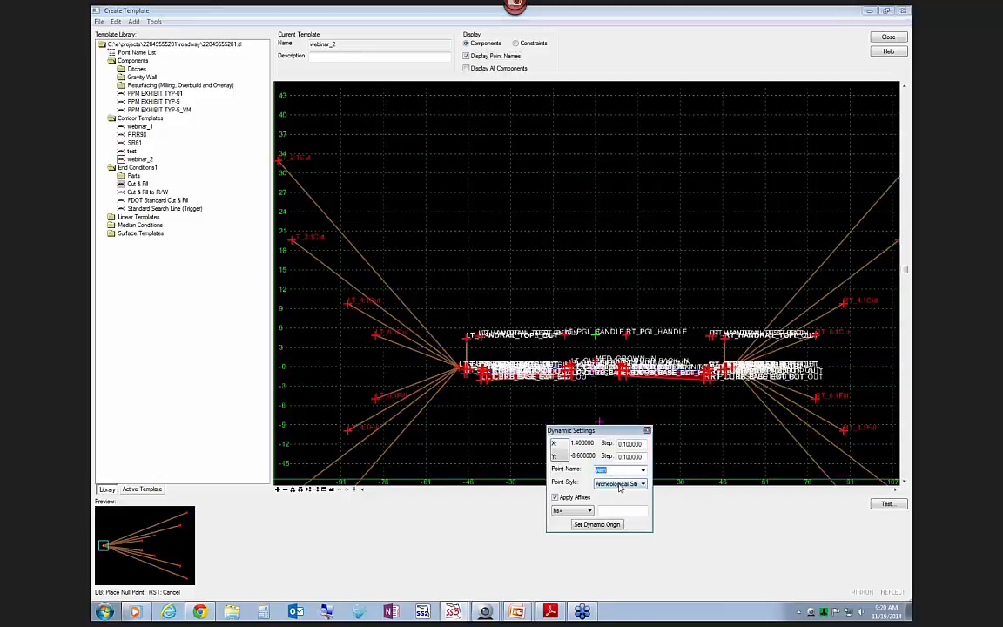
pyautogui.click(643, 483)
pyautogui.scroll(-10, 644, 457)
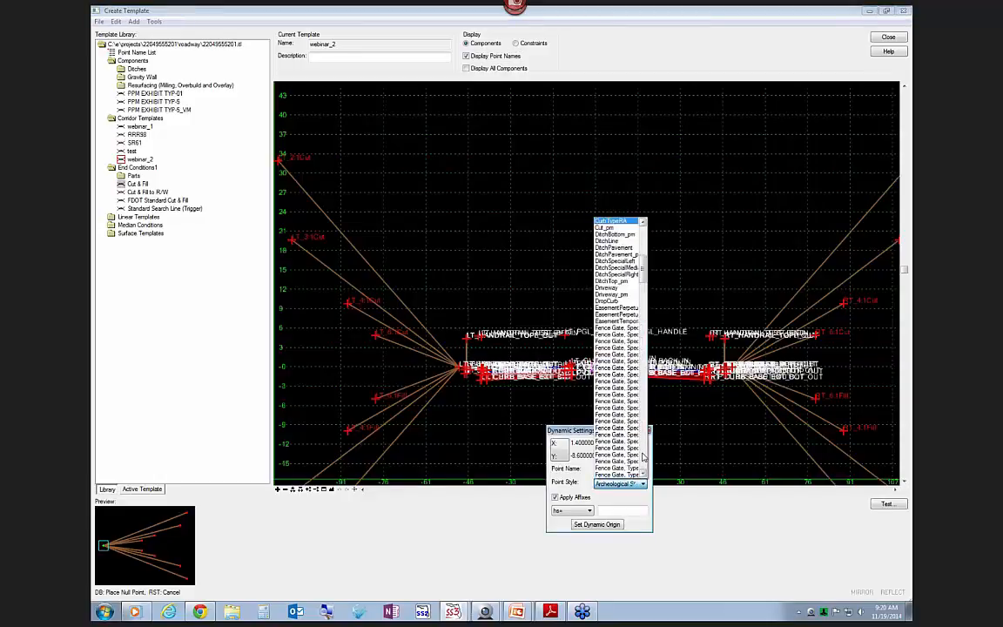
pyautogui.scroll(-12, 645, 458)
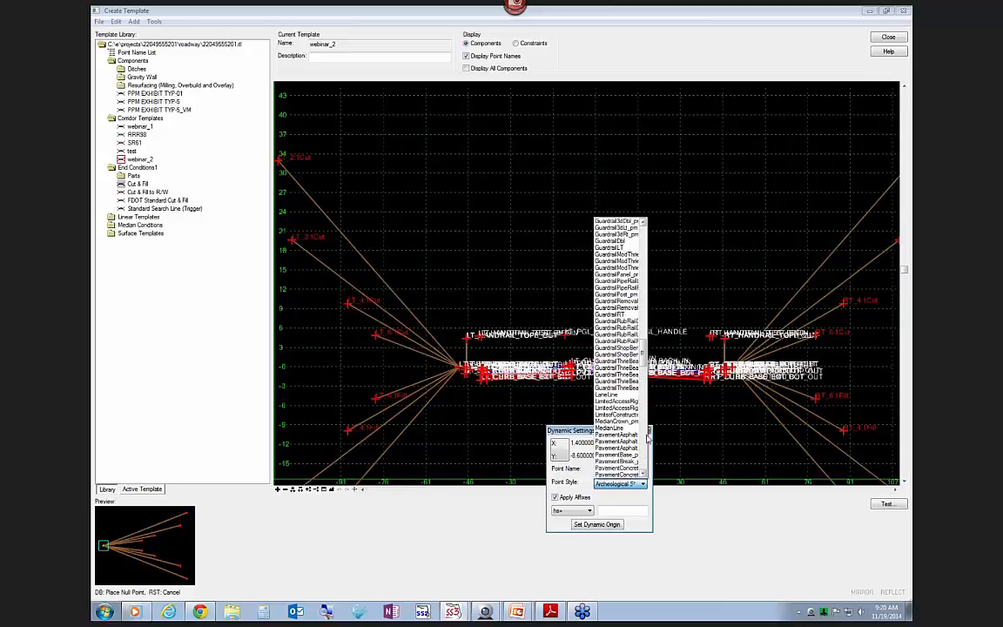
pyautogui.moveTo(645, 355); pyautogui.dragTo(643, 434)
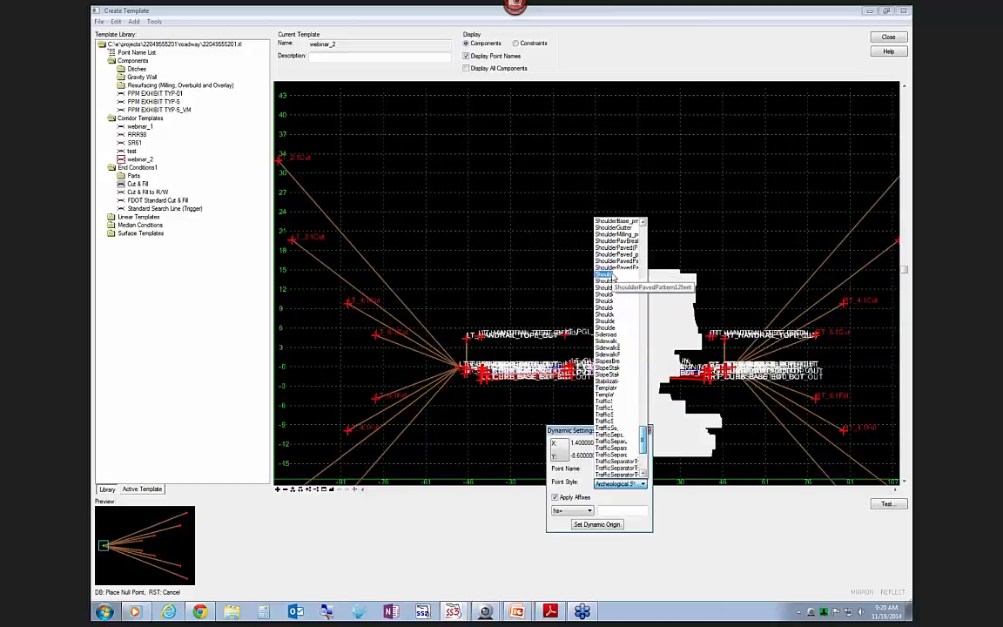
pyautogui.click(618, 400)
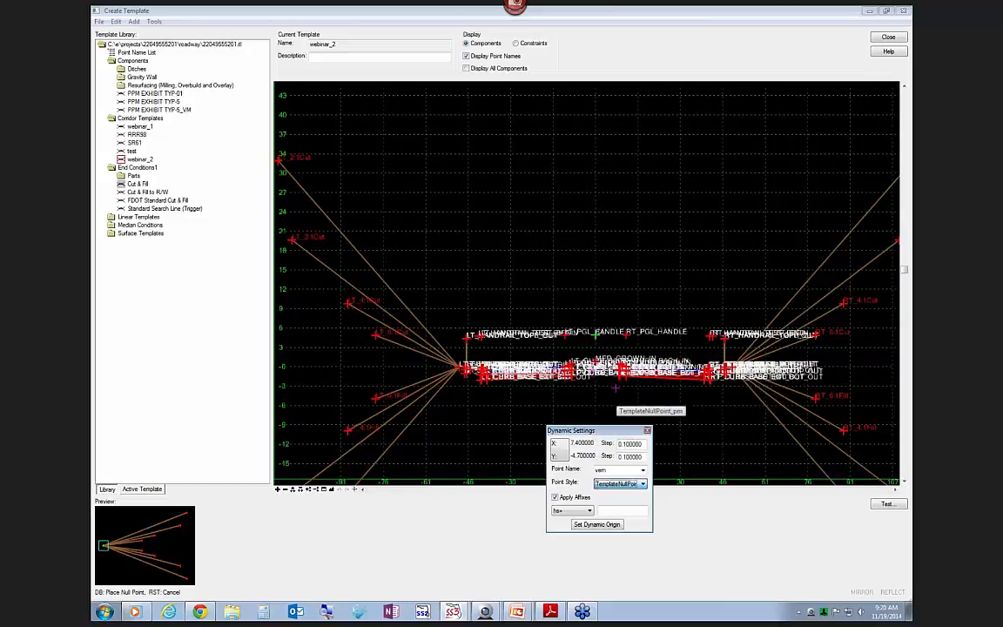
# - Name the null point BL and place it above the roadway centre at about X -0.3, Y 12.4
pyautogui.moveTo(611, 470); pyautogui.dragTo(575, 471)
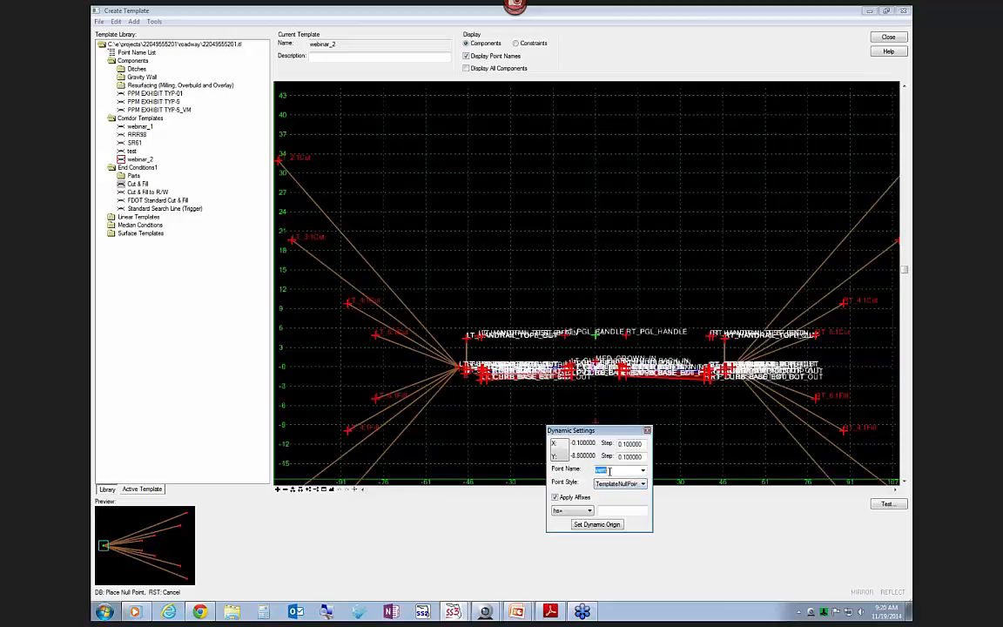
pyautogui.write('b')
pyautogui.write('BL')
pyautogui.click(595, 286)
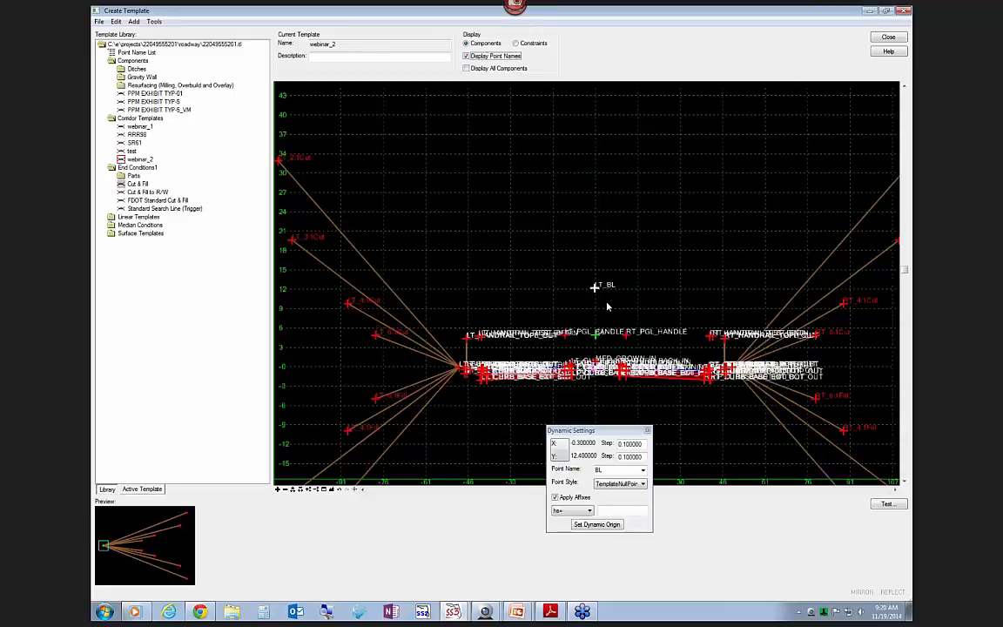
# - Turn off affixes and place a second null point BL below the first, at about X -0.1, Y 9.2
pyautogui.click(557, 498)
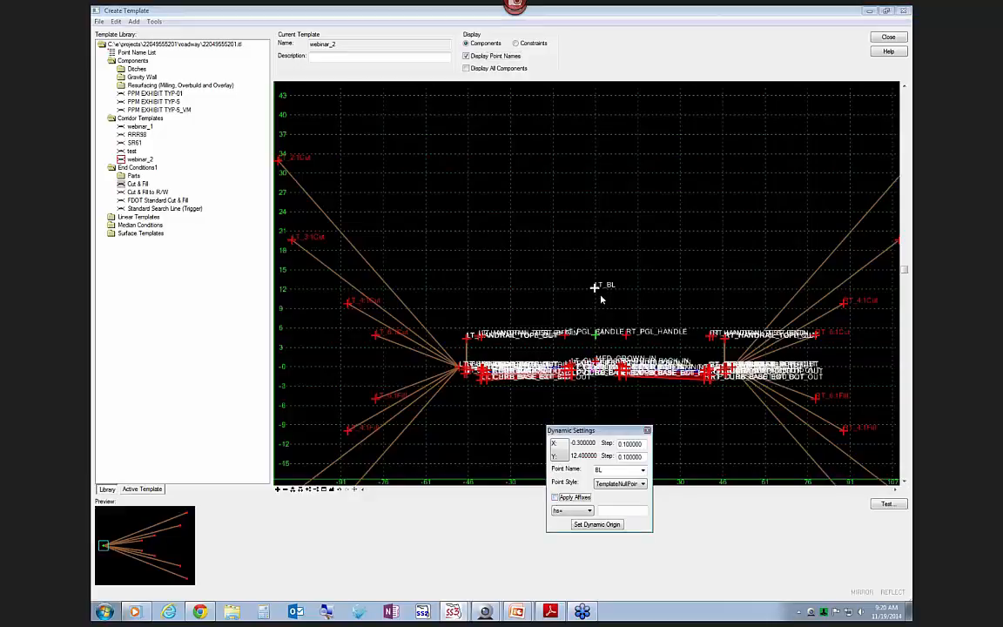
pyautogui.rightClick(654, 277)
pyautogui.moveTo(788, 282)
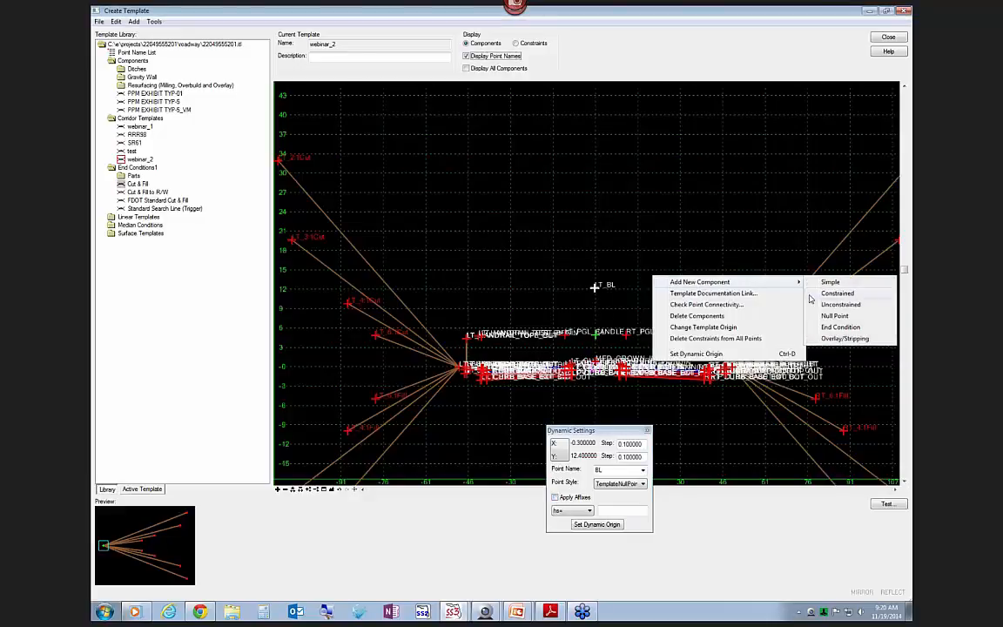
pyautogui.click(834, 315)
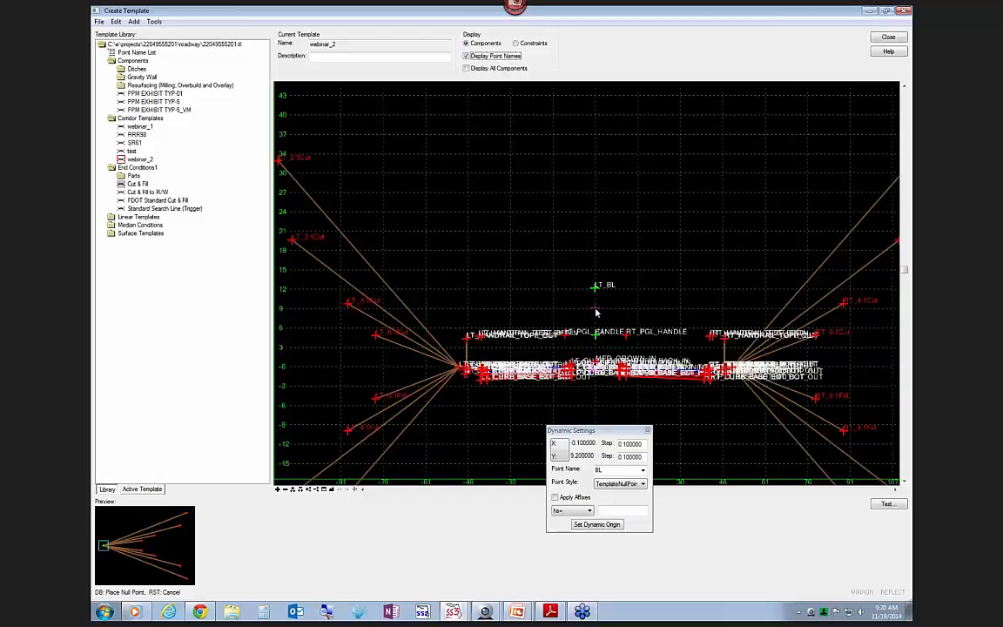
pyautogui.rightClick(647, 316)
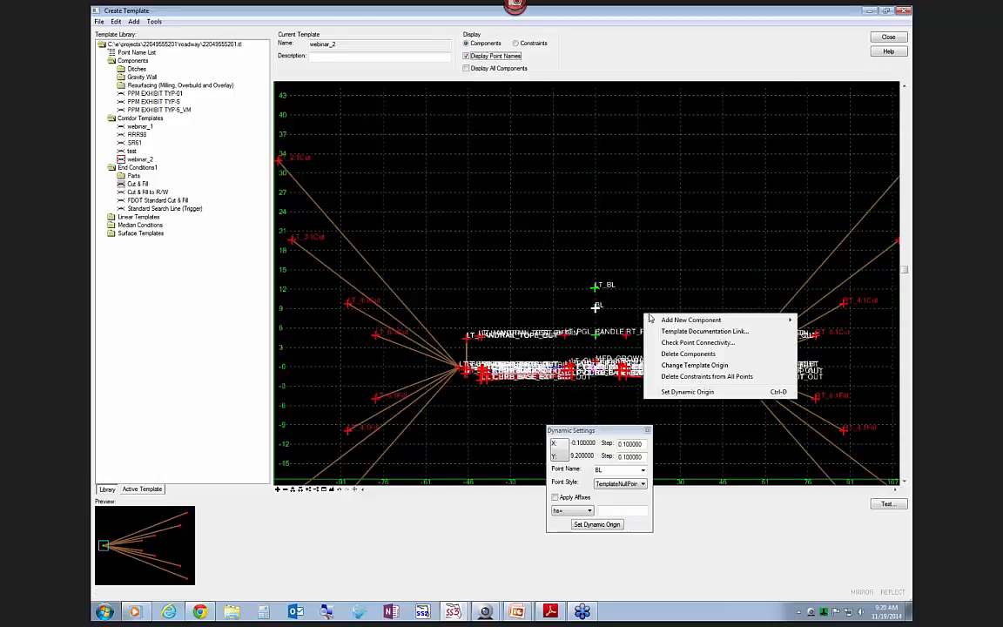
pyautogui.click(641, 317)
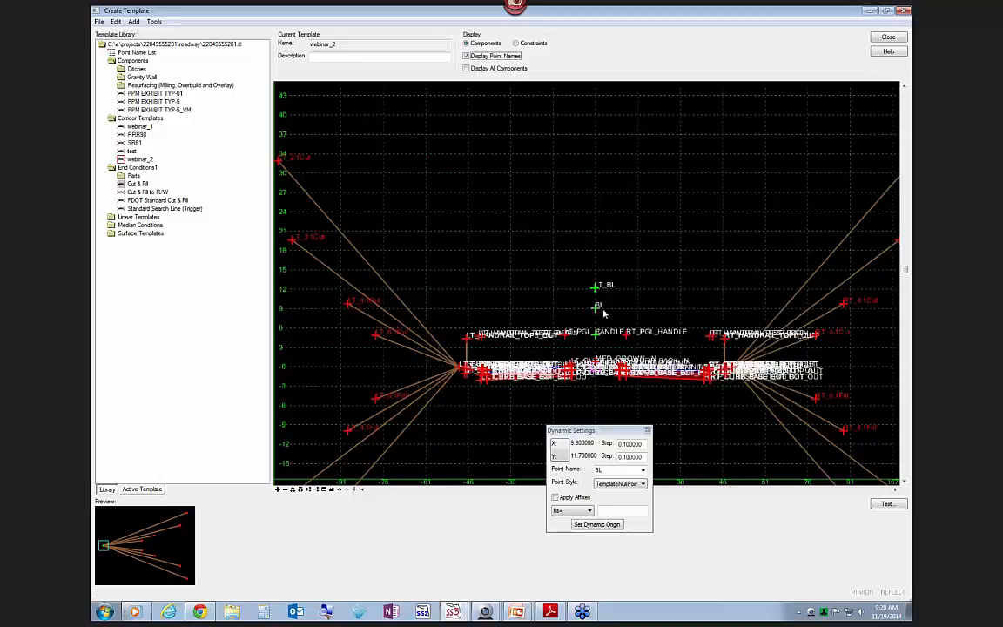
# - Delete the null point LT_BL from the template
pyautogui.scroll(2, 602, 312)
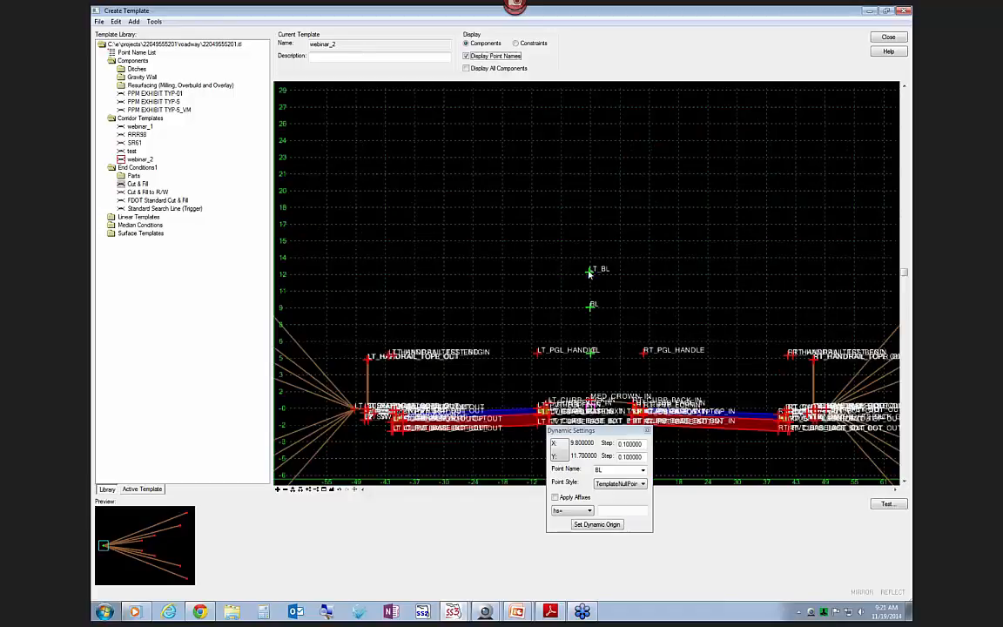
pyautogui.scroll(-2, 590, 259)
pyautogui.scroll(2, 592, 324)
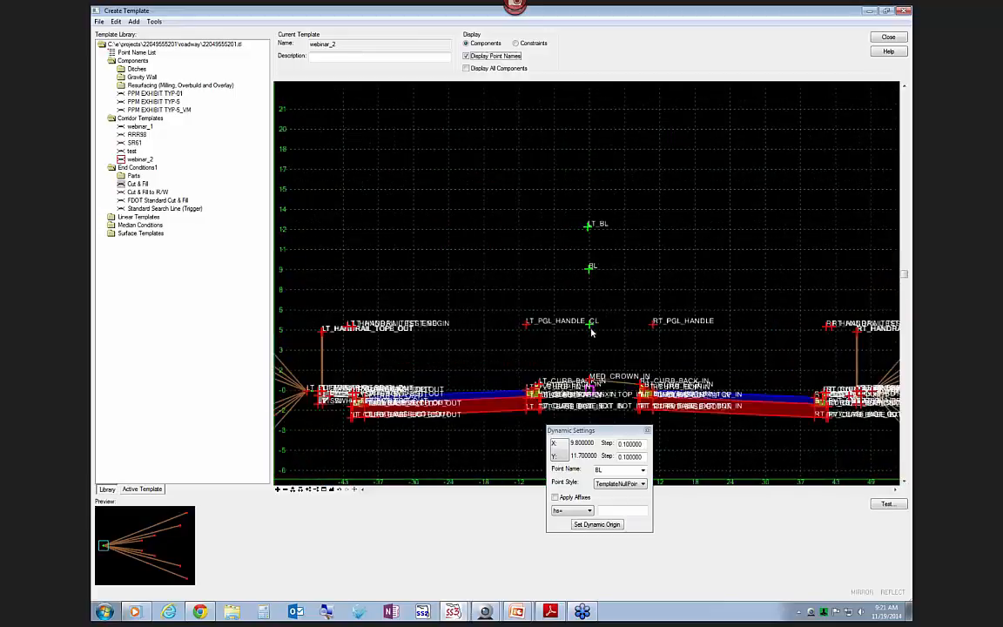
pyautogui.moveTo(591, 277)
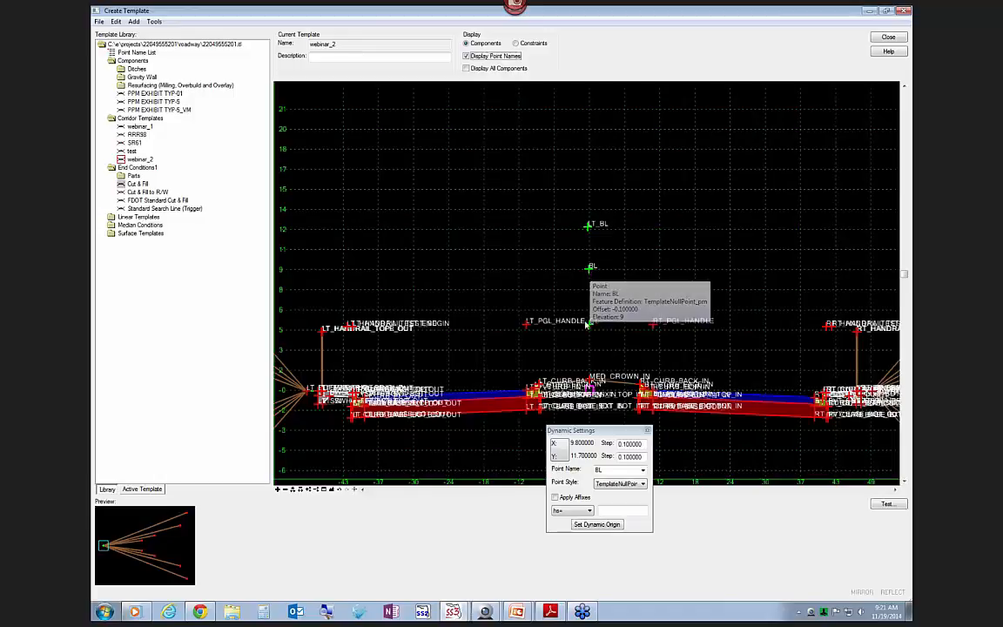
pyautogui.rightClick(588, 226)
pyautogui.click(624, 344)
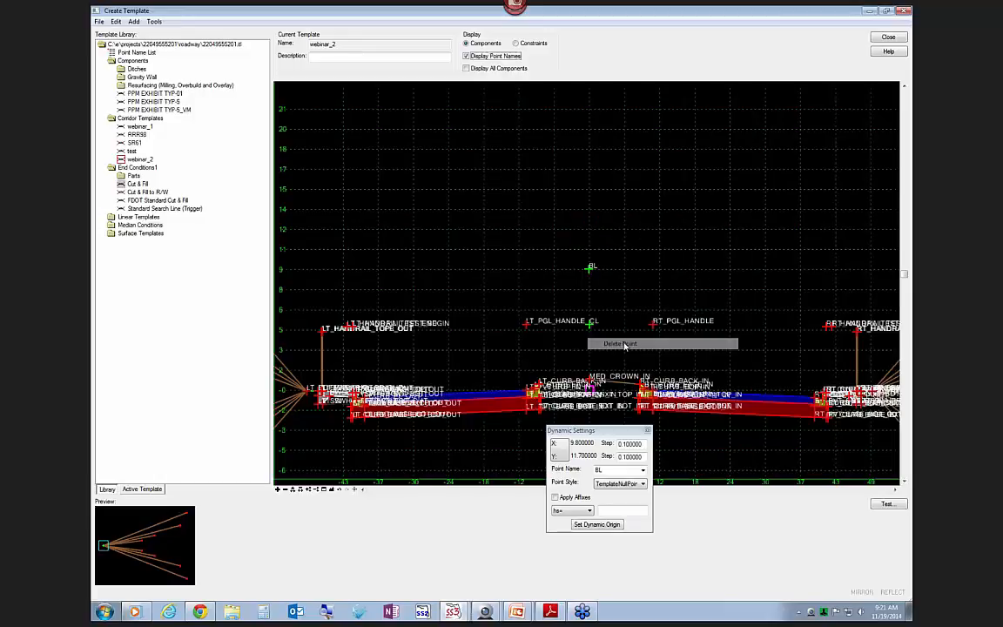
# - Apply a Horizontal constraint to null point BL with CL as its parent and a value of 0
pyautogui.rightClick(590, 270)
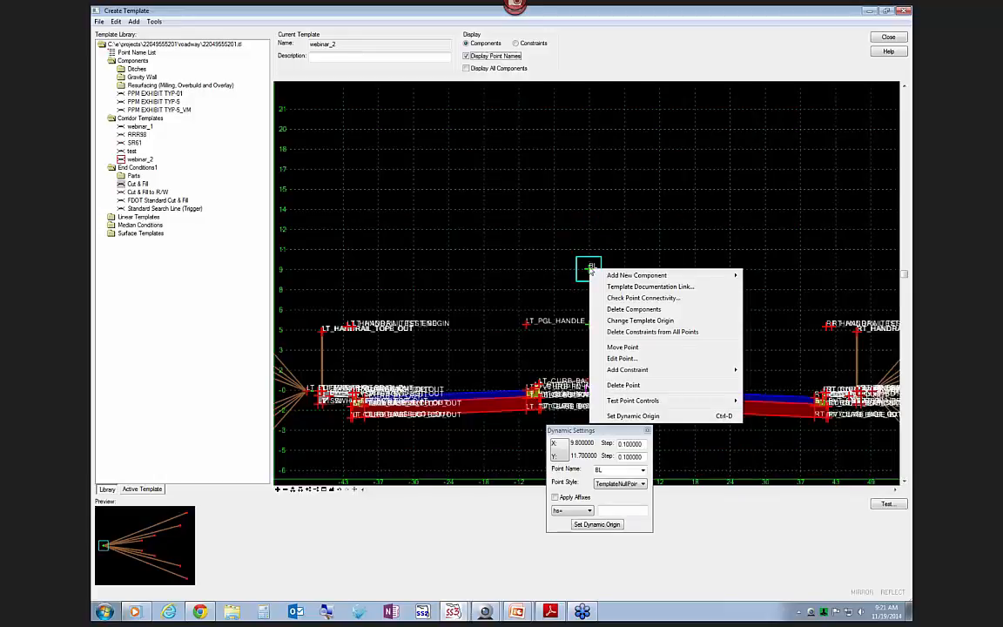
pyautogui.click(530, 251)
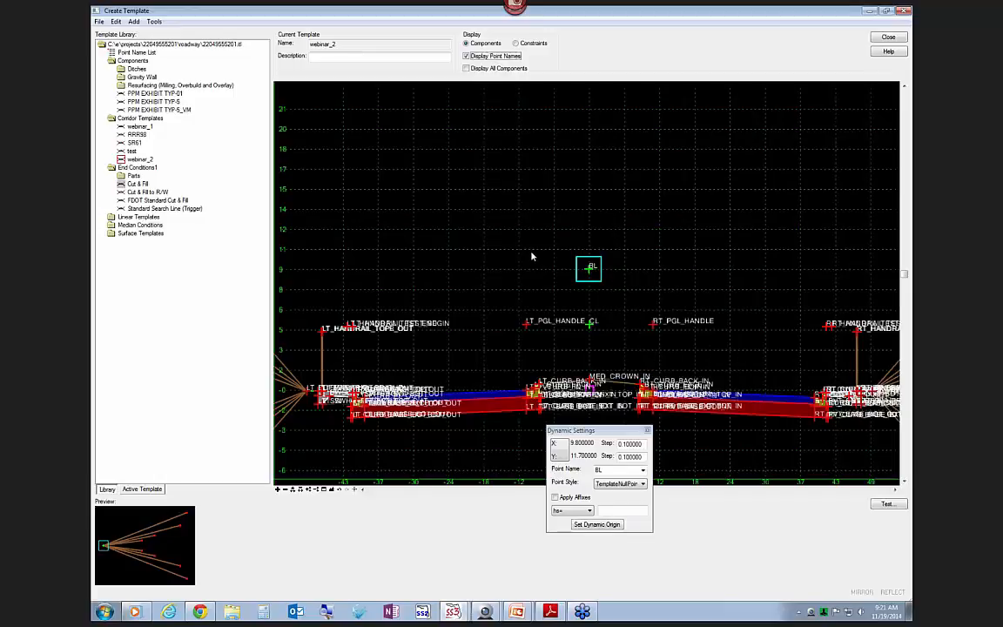
pyautogui.doubleClick(589, 271)
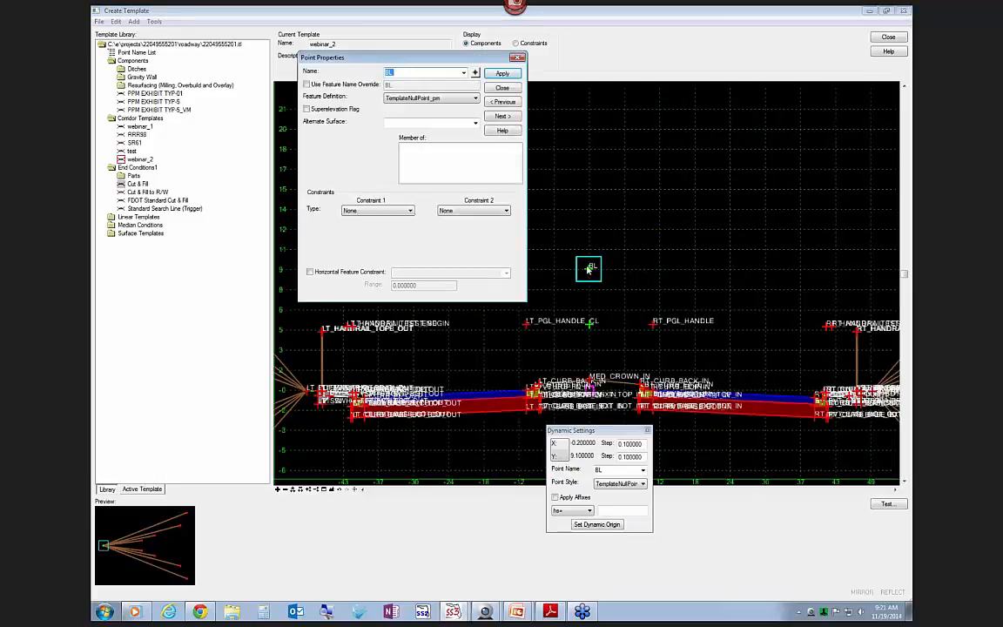
pyautogui.click(375, 211)
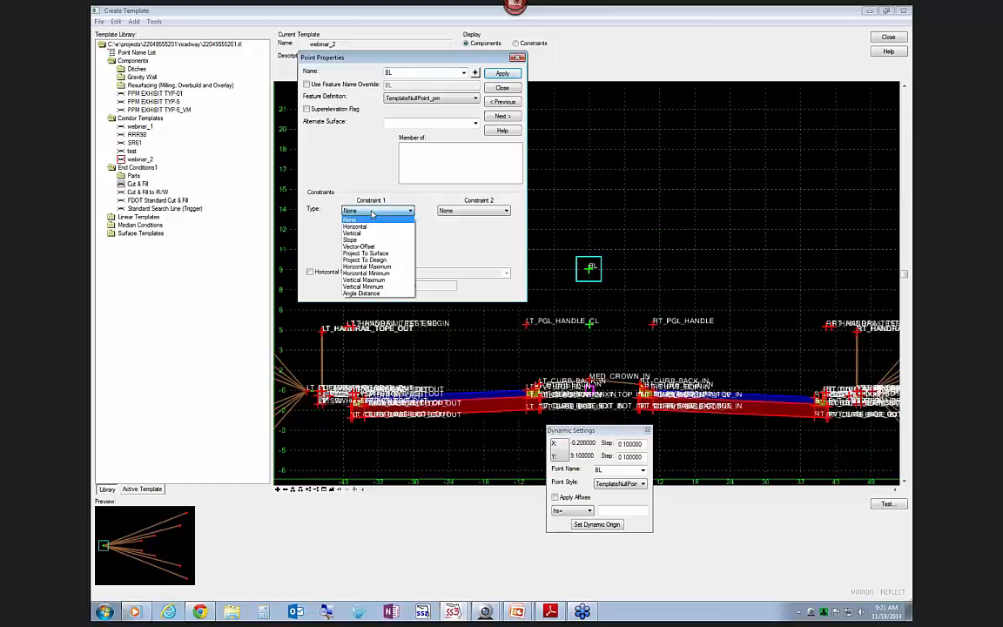
pyautogui.click(377, 227)
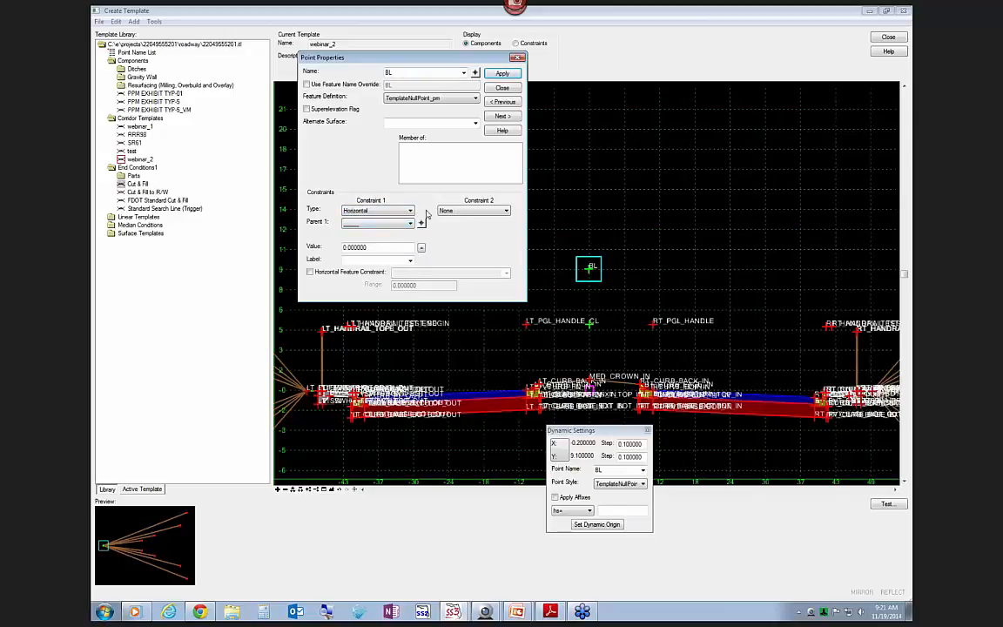
pyautogui.click(422, 223)
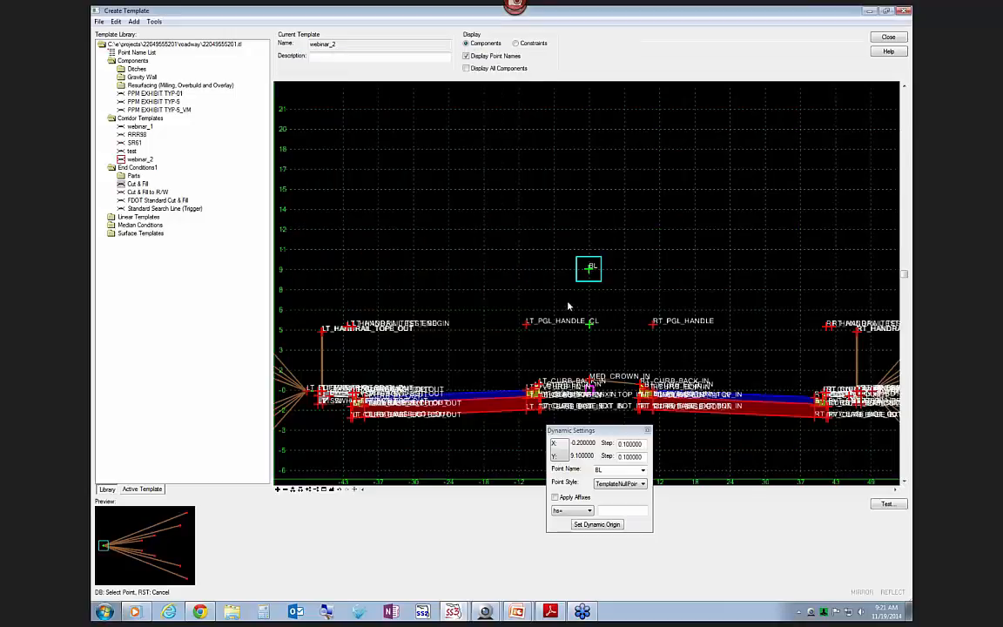
pyautogui.click(590, 325)
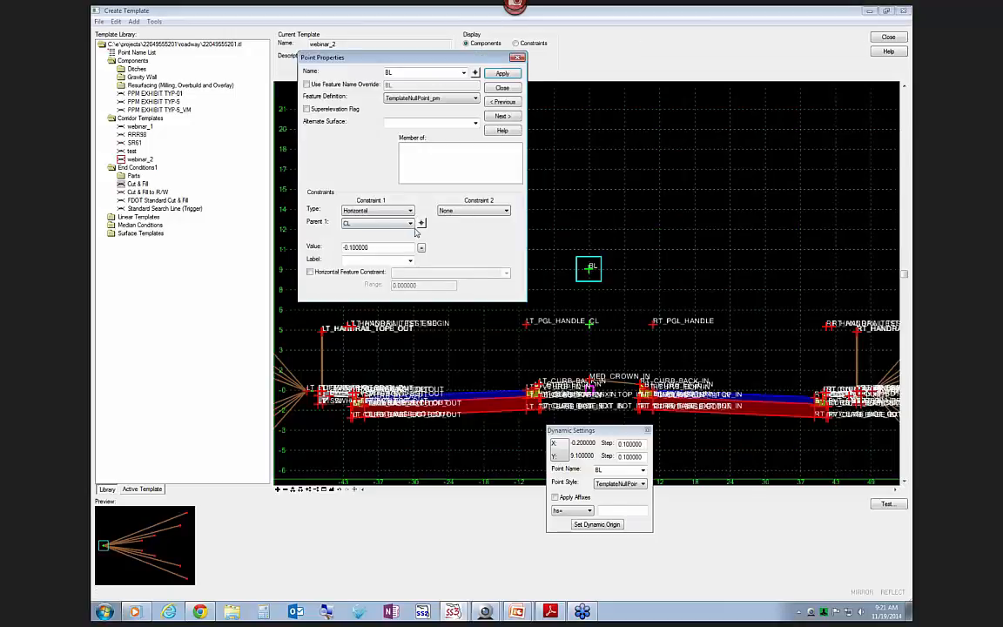
pyautogui.click(377, 223)
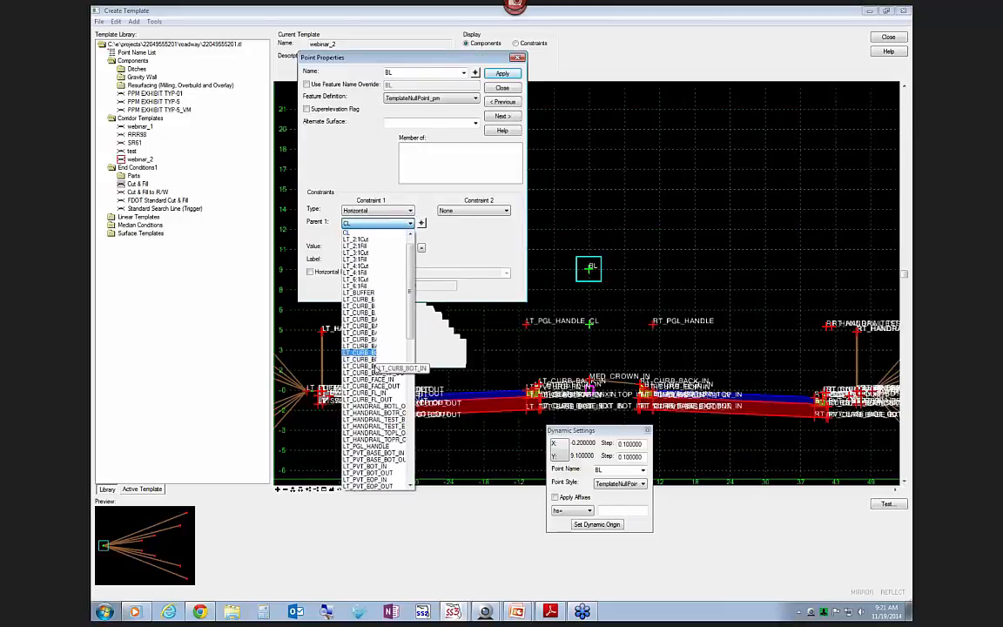
pyautogui.click(351, 232)
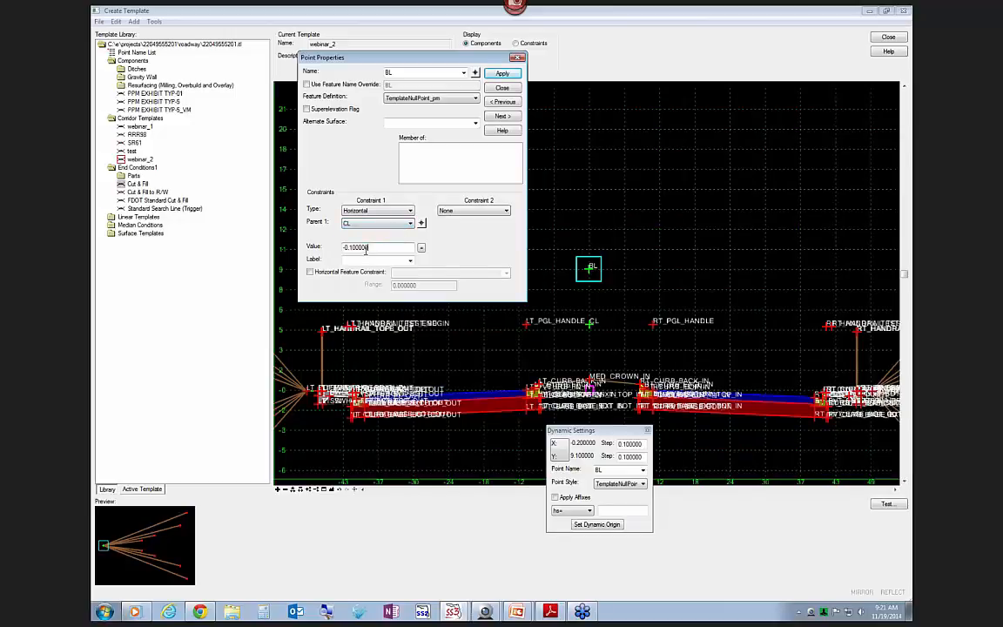
pyautogui.write('0')
pyautogui.press('Tab')
pyautogui.click(503, 74)
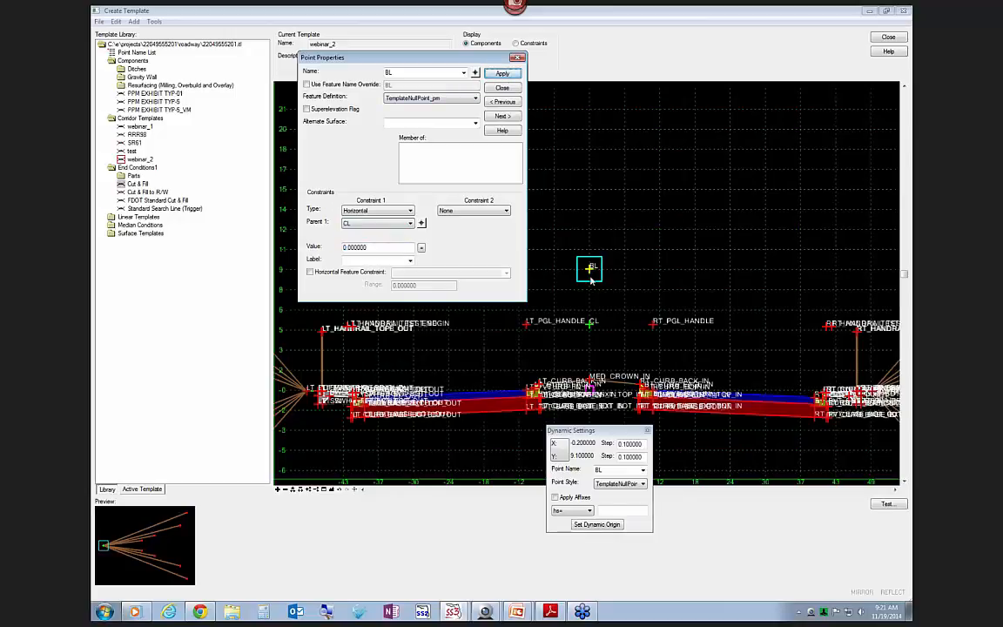
# - Add a Vertical constraint to null point BL with CL as its parent and a value of 3
pyautogui.click(471, 211)
pyautogui.click(461, 232)
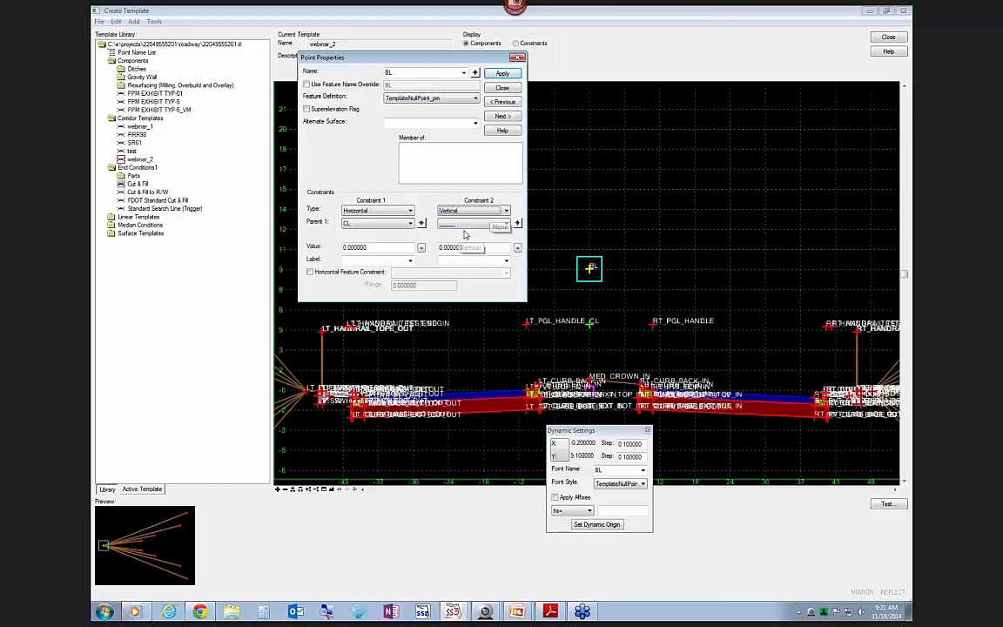
pyautogui.click(517, 224)
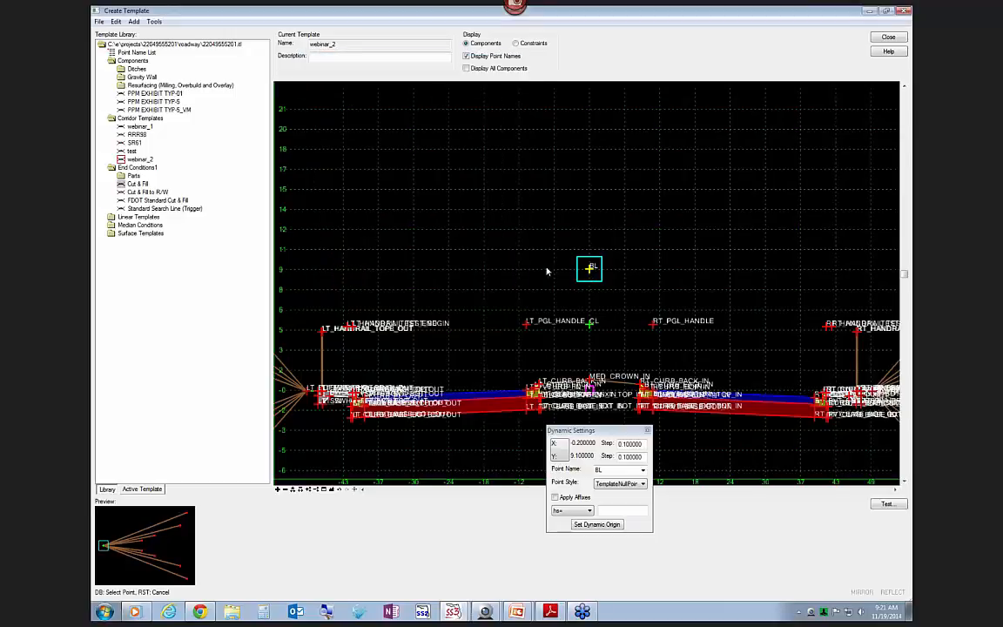
pyautogui.click(590, 324)
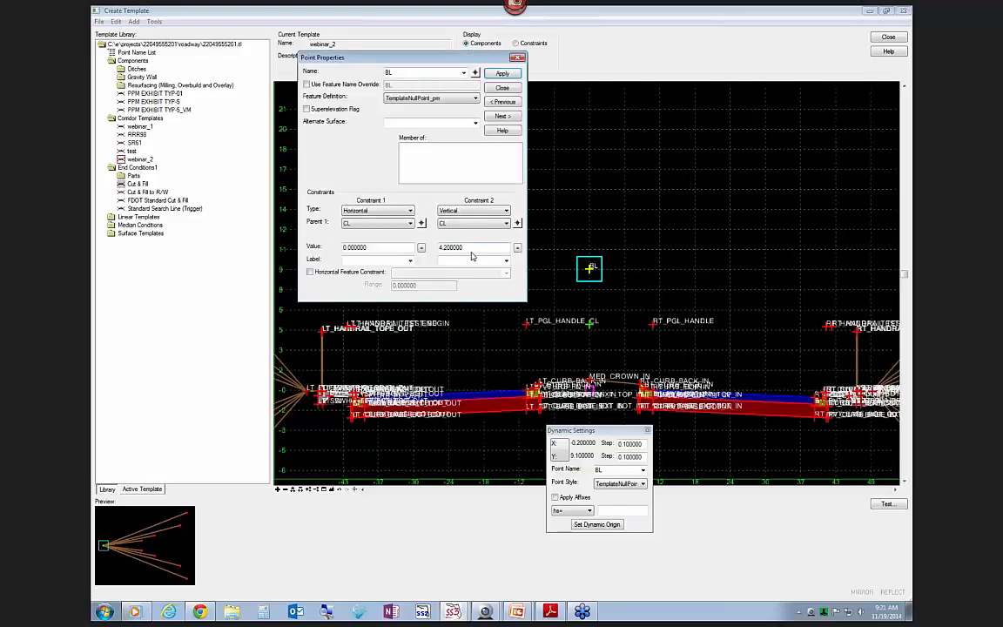
pyautogui.moveTo(467, 248); pyautogui.dragTo(416, 248)
pyautogui.write('3')
pyautogui.press('Tab')
pyautogui.click(503, 73)
pyautogui.click(502, 88)
pyautogui.moveTo(592, 289)
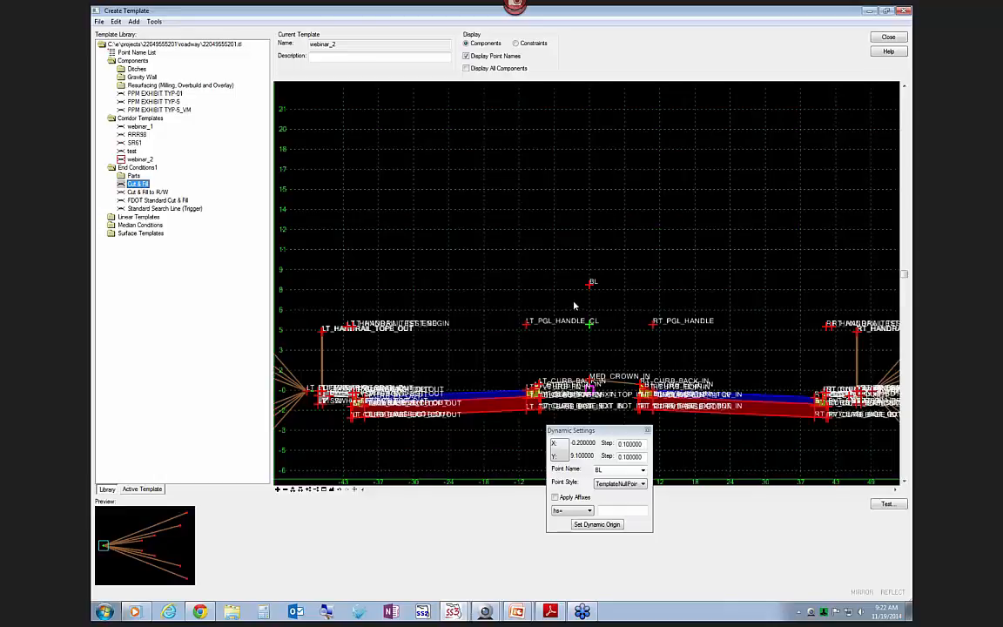
# - Start adding an End Condition component with Terrain Model as its target type
pyautogui.rightClick(564, 201)
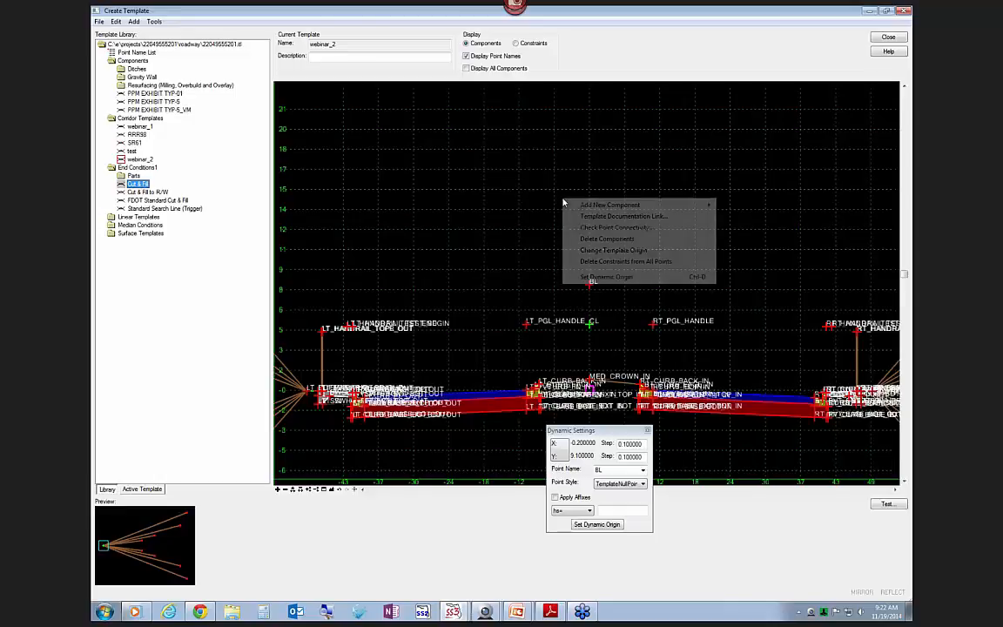
pyautogui.moveTo(669, 206)
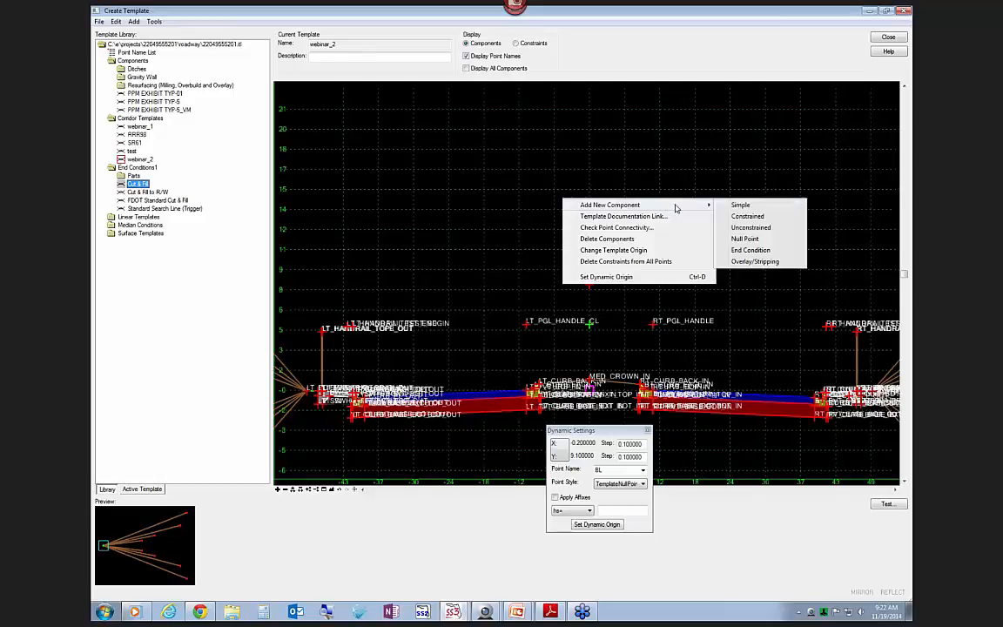
pyautogui.click(750, 250)
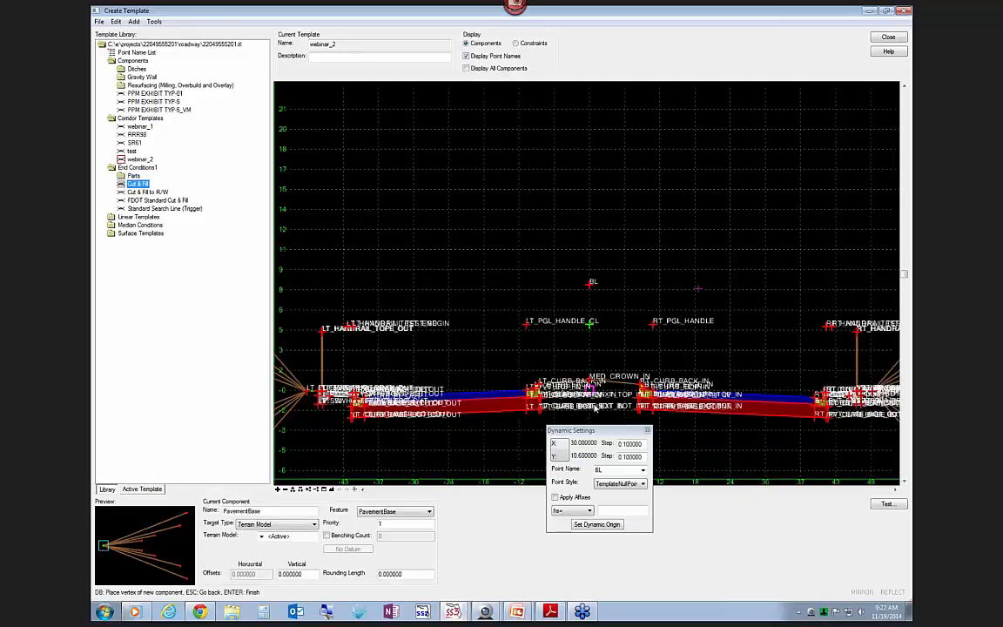
pyautogui.moveTo(585, 432); pyautogui.dragTo(474, 258)
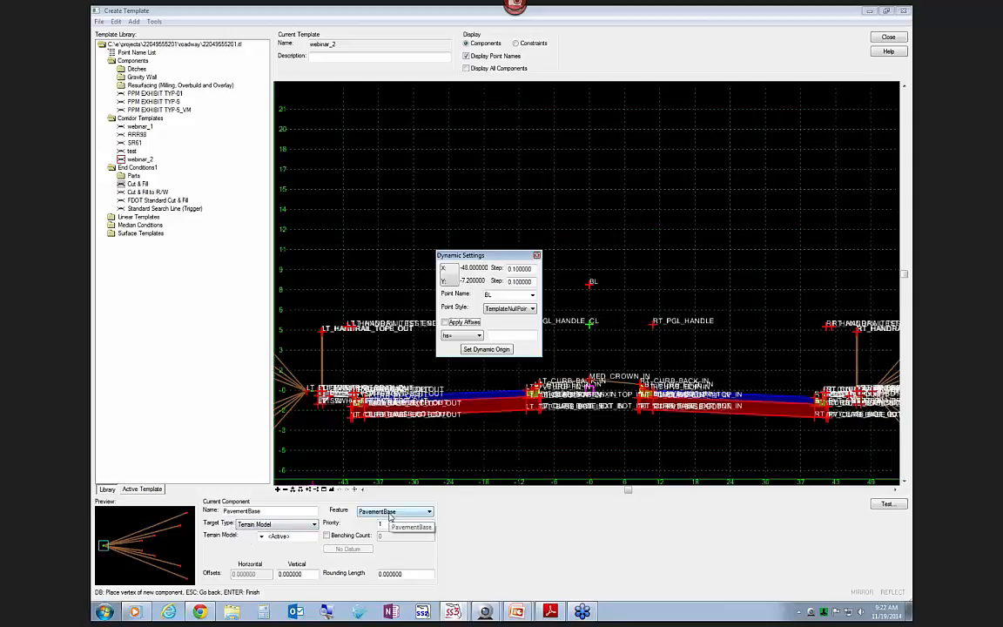
pyautogui.click(294, 524)
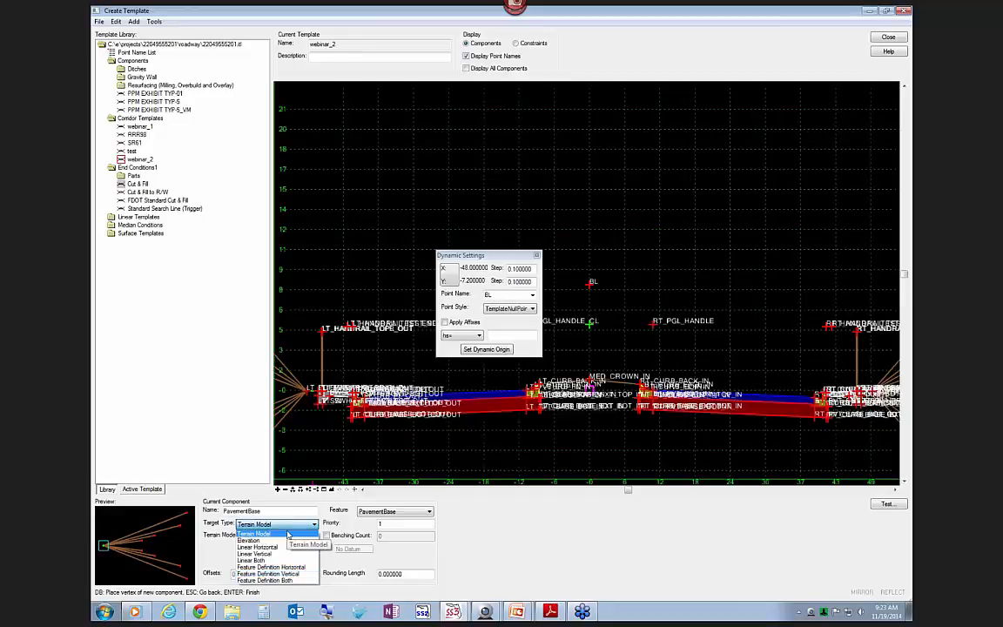
pyautogui.click(288, 533)
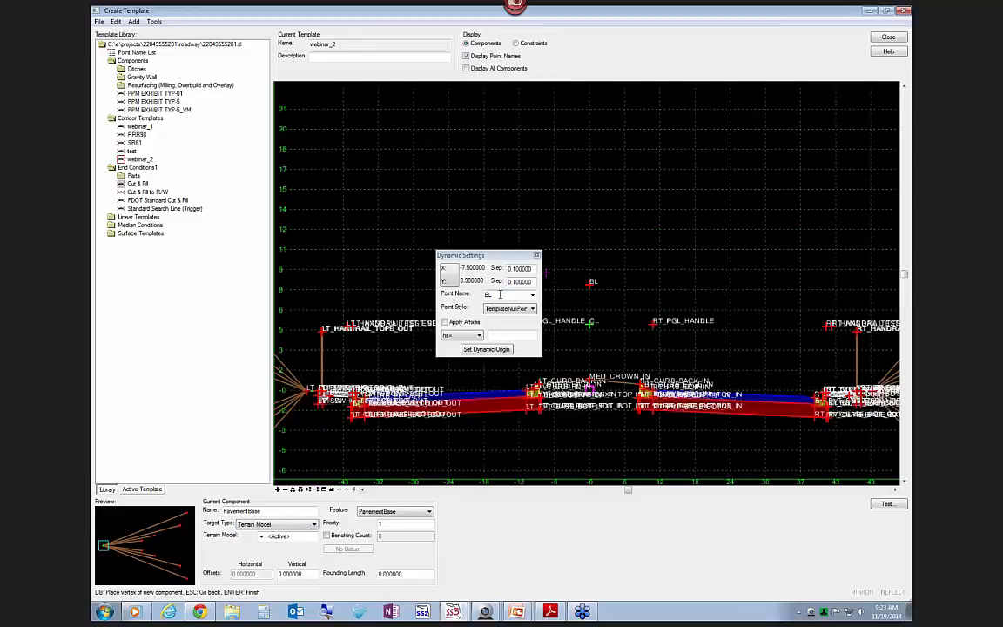
# - Place the end condition's first vertex, named ex with affixes applied, above RT_PGL_HANDLE and set the component's feature to Slopes
pyautogui.moveTo(499, 295); pyautogui.dragTo(445, 301)
pyautogui.write('ex')
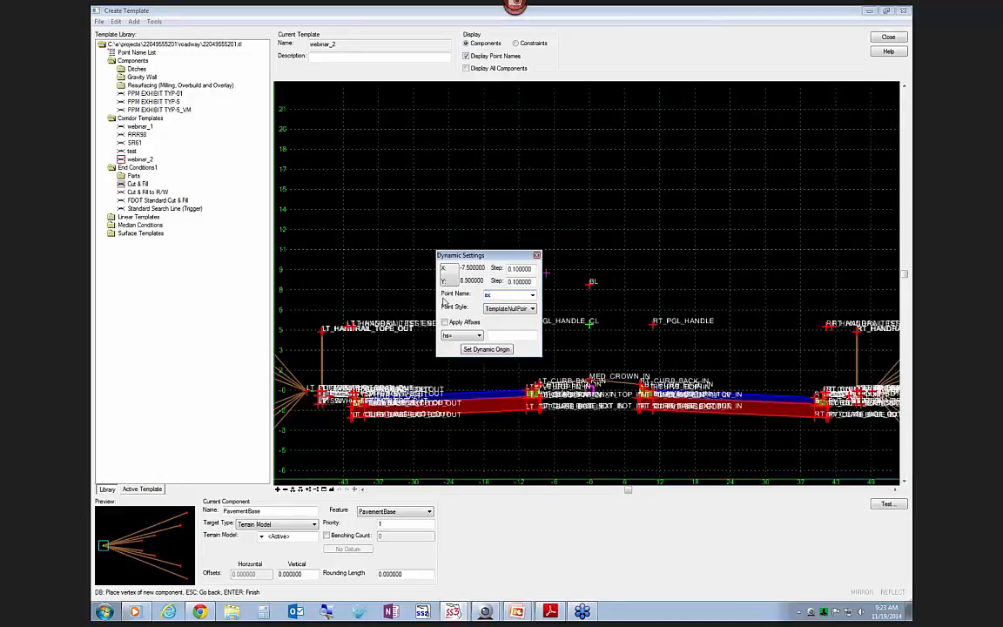
pyautogui.click(445, 323)
pyautogui.click(664, 254)
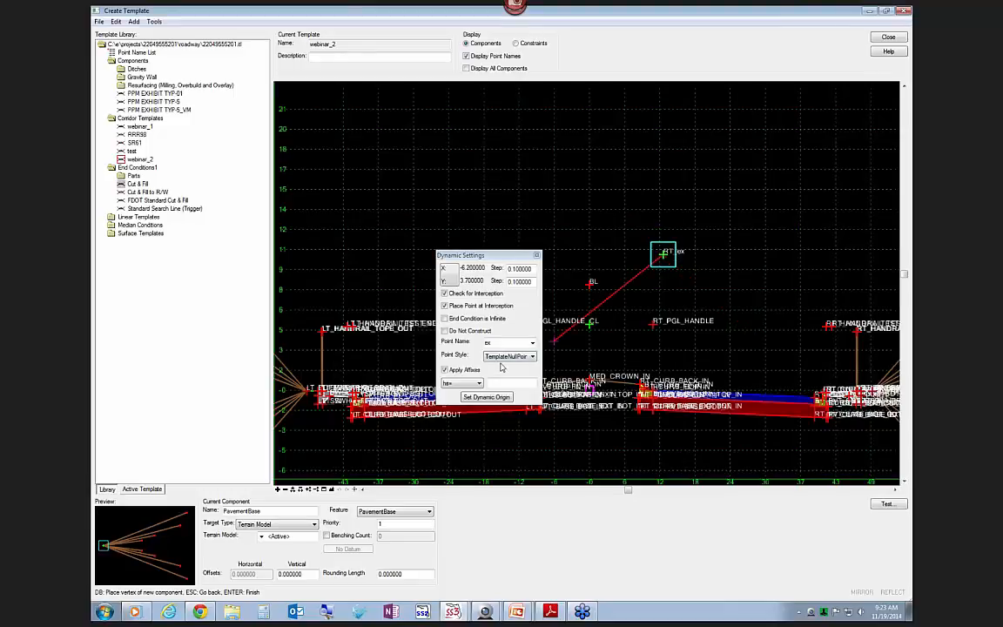
pyautogui.click(378, 513)
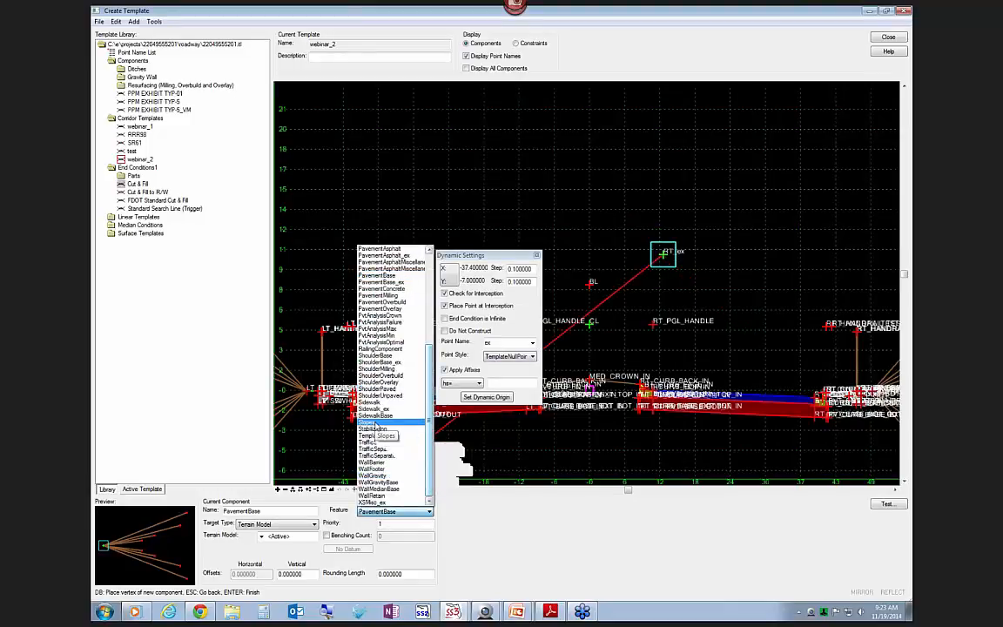
pyautogui.click(375, 422)
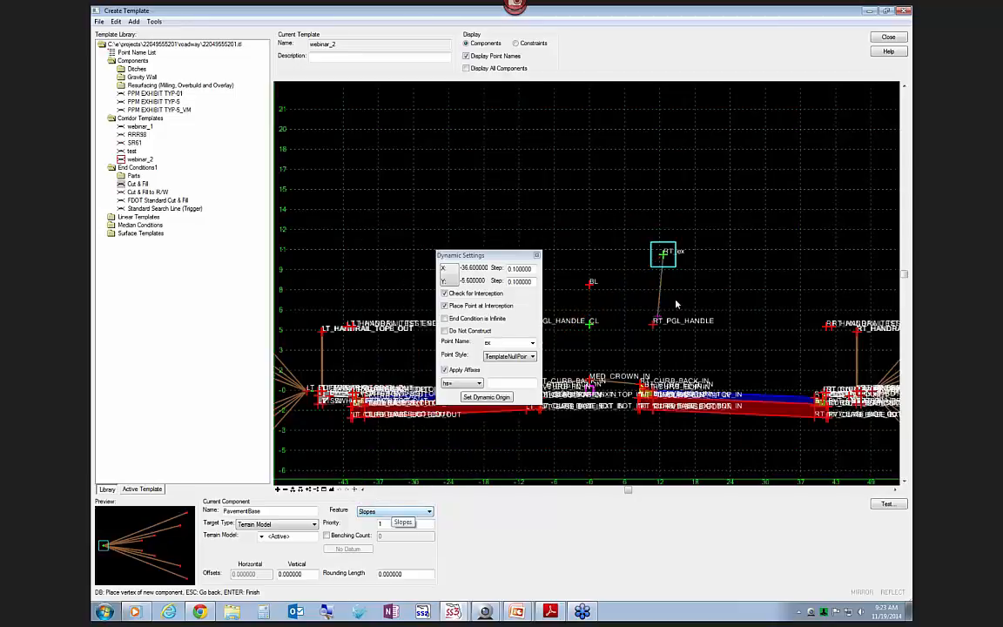
# - Select Slopes as the component's feature, place the second vertex about 24.4 units right of and 6.5 below RT_ex, and finish the end condition
pyautogui.click(416, 512)
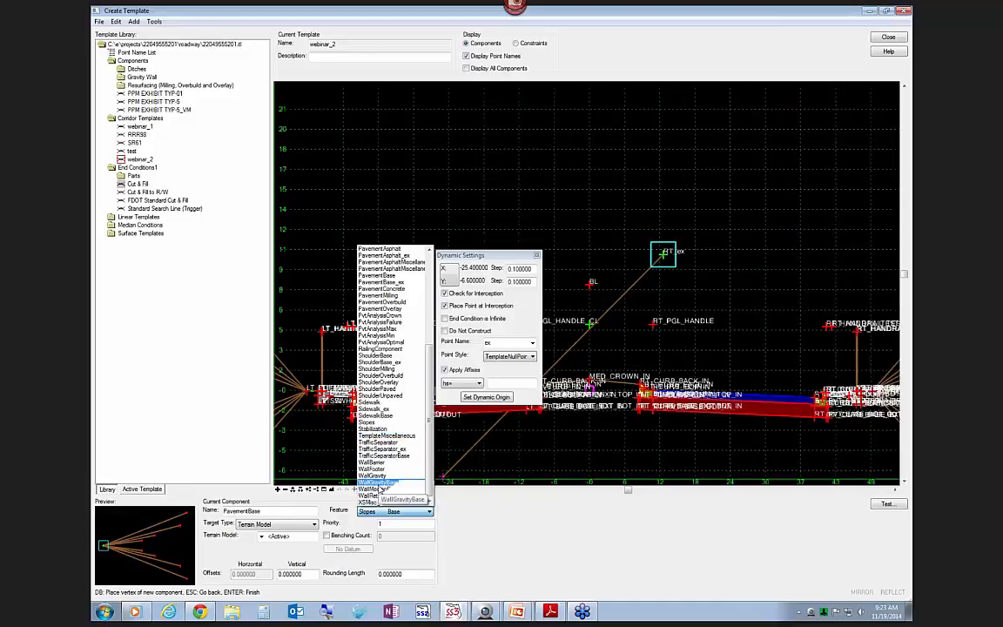
pyautogui.click(368, 422)
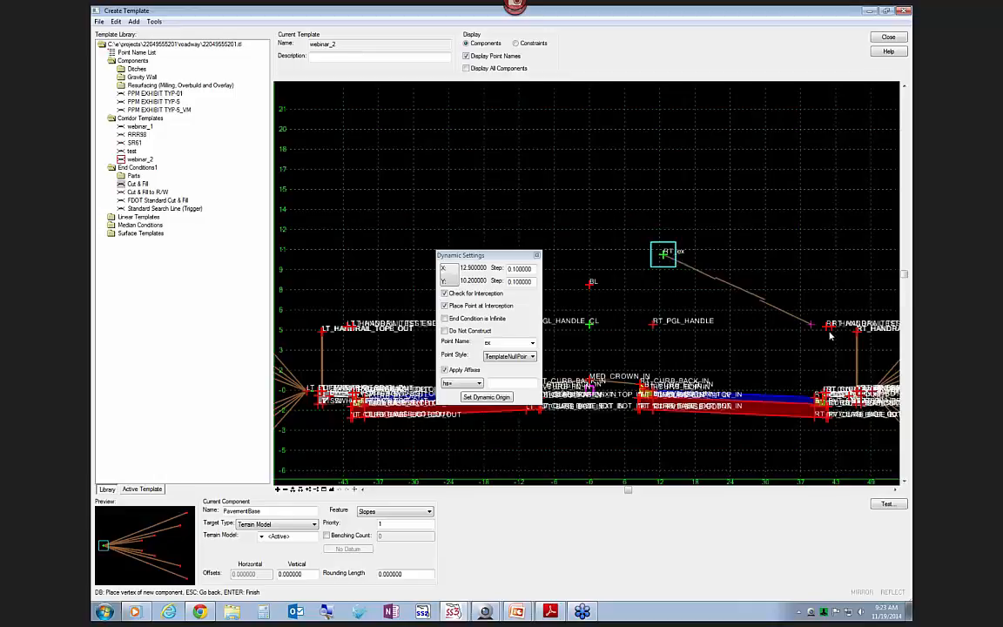
pyautogui.click(803, 337)
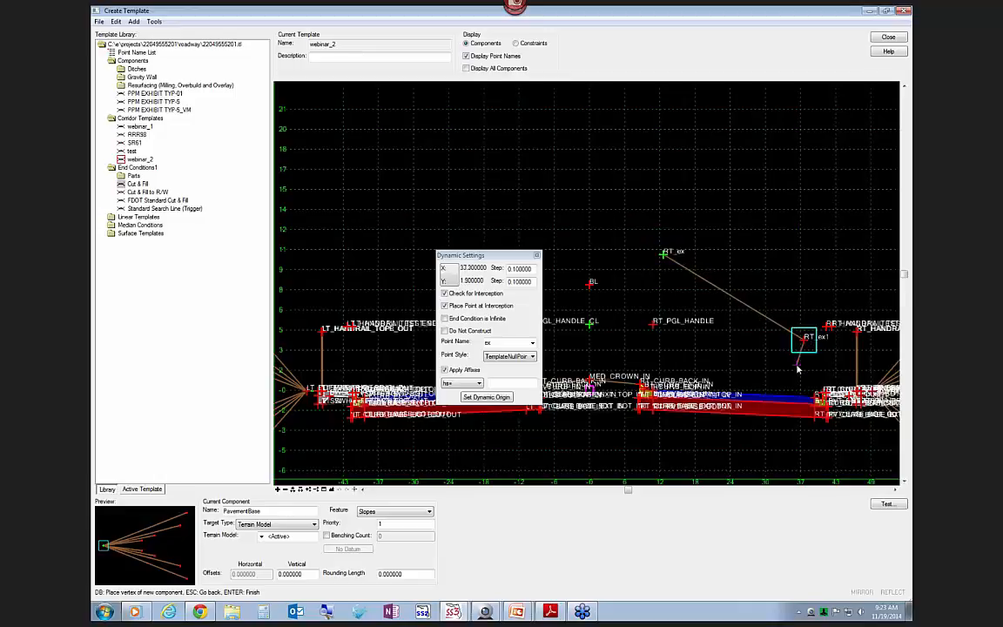
pyautogui.rightClick(798, 371)
pyautogui.press('Return')
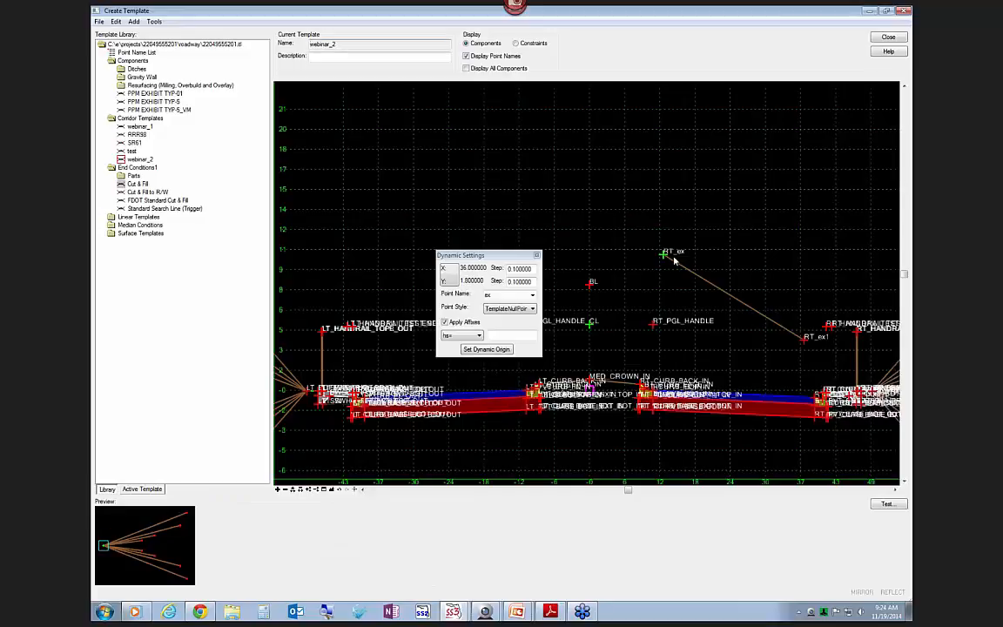
# - Set point RT_ex1's Slope constraint to -25% (-1/4) and its Horizontal constraint to 25, both relative to RT_ex
pyautogui.doubleClick(803, 341)
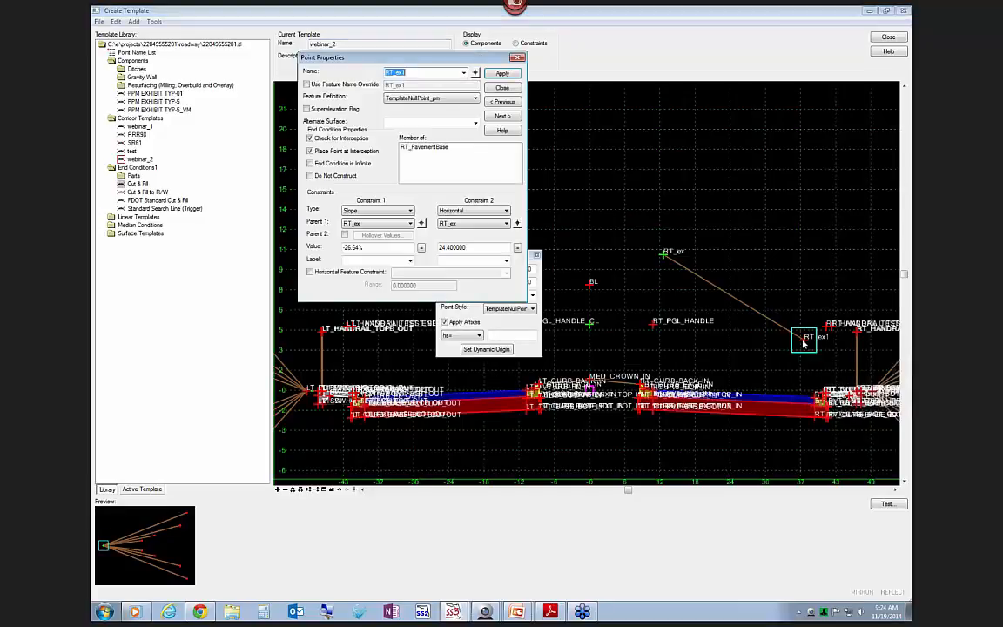
pyautogui.doubleClick(370, 248)
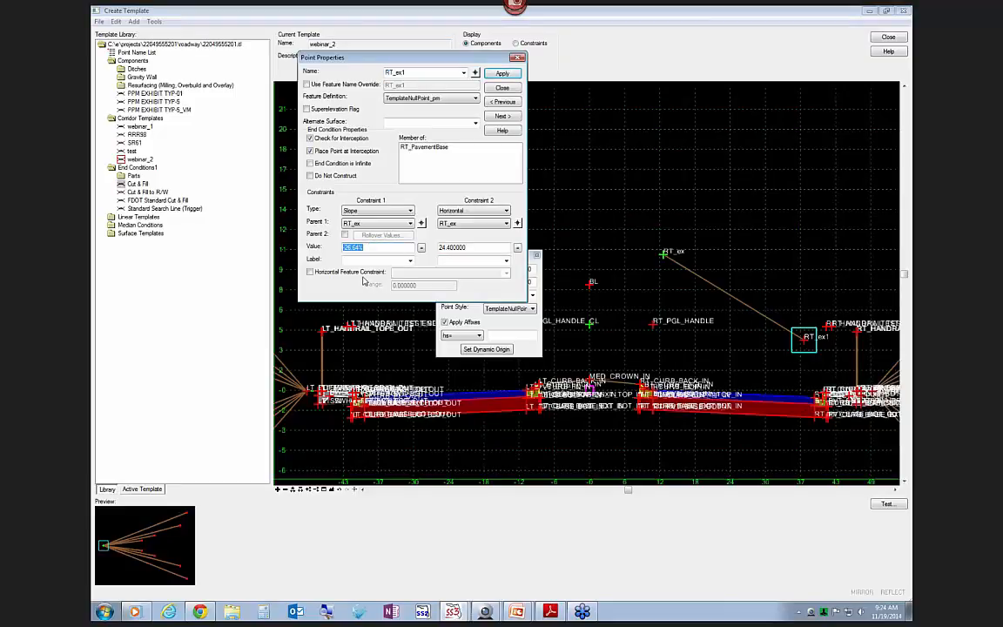
pyautogui.click(475, 247)
pyautogui.moveTo(371, 248); pyautogui.dragTo(311, 247)
pyautogui.write('-1/4')
pyautogui.press('Tab')
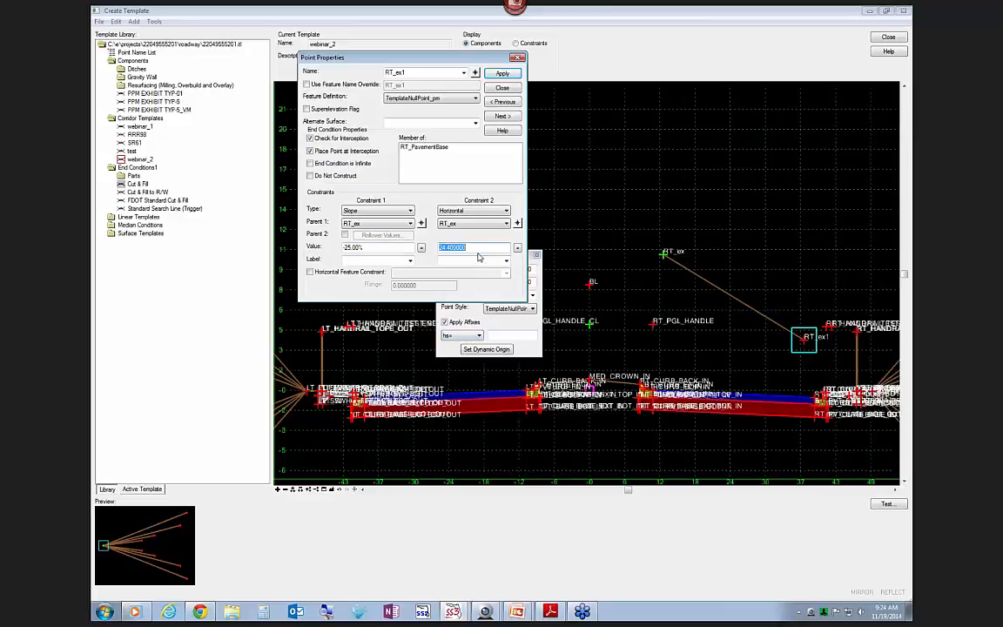
pyautogui.write('25')
pyautogui.press('Tab')
pyautogui.click(502, 74)
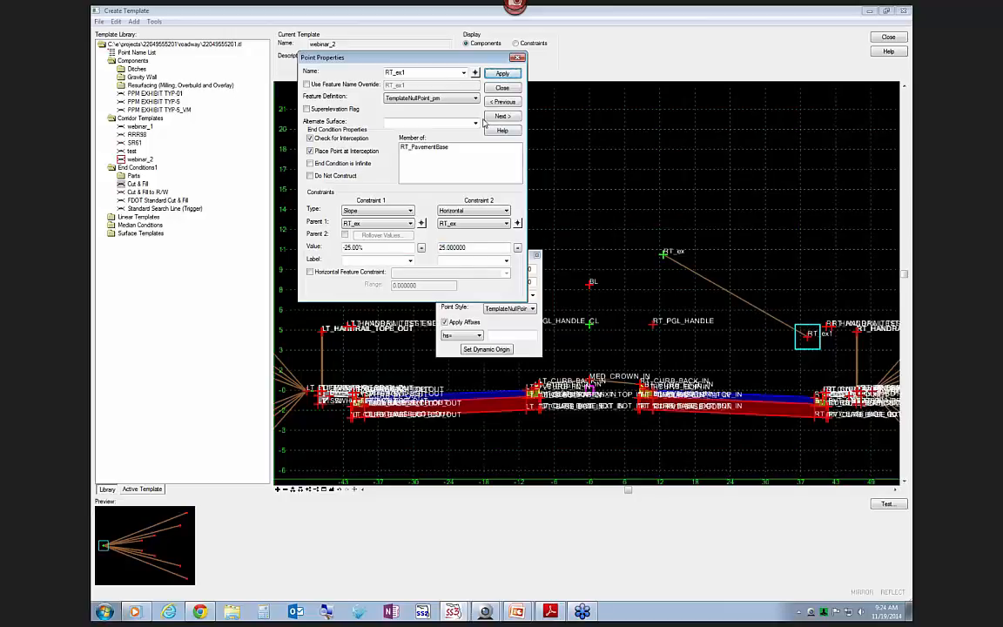
pyautogui.click(503, 89)
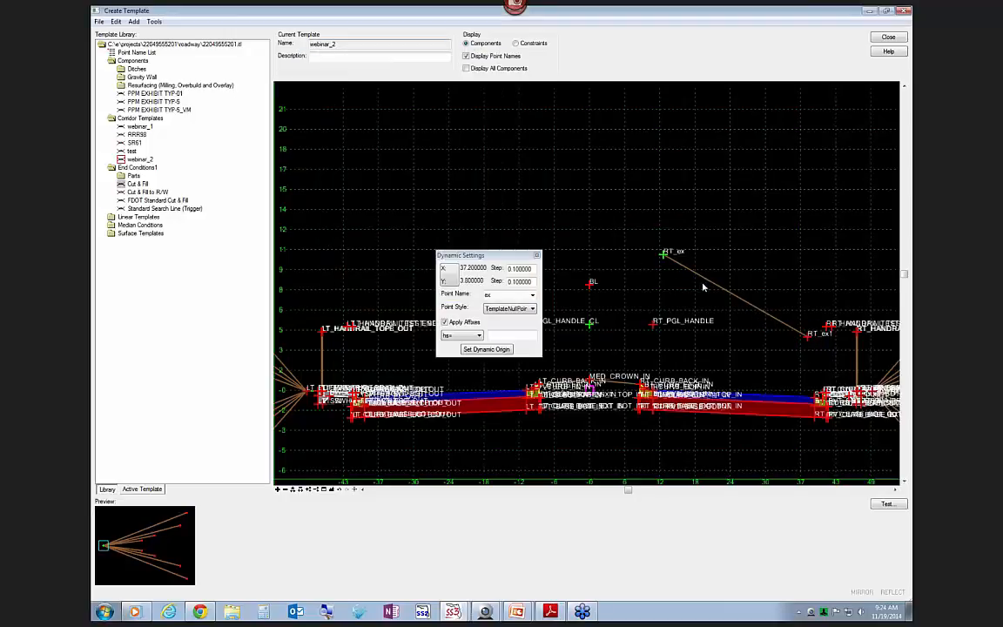
# - Rename the new end condition component RT_EX_slope, leaving its terrain model target and priority as they are
pyautogui.doubleClick(744, 303)
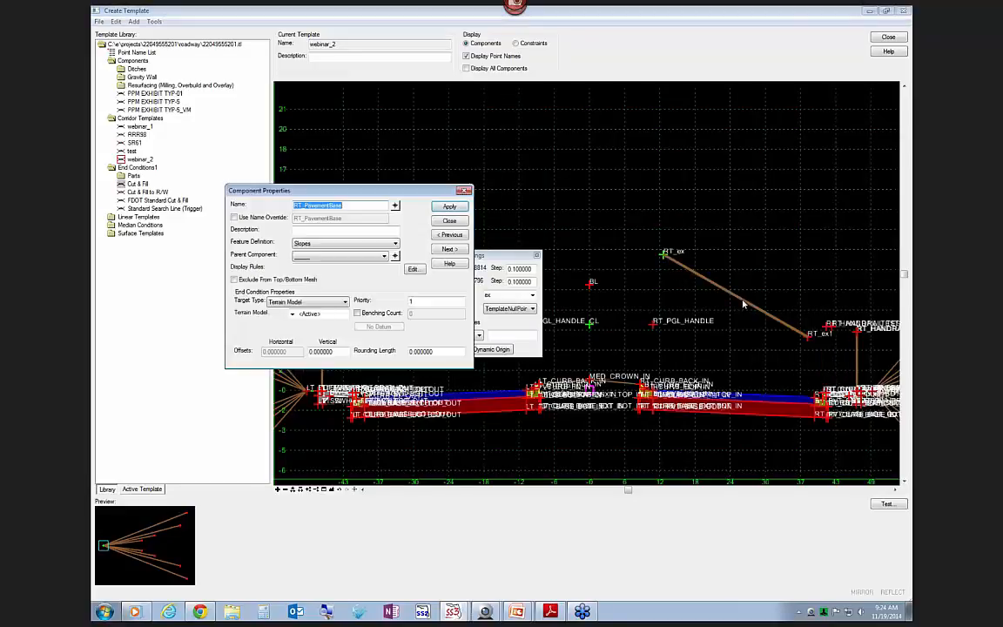
pyautogui.moveTo(344, 205); pyautogui.dragTo(307, 205)
pyautogui.write('EX_slope')
pyautogui.press('Tab')
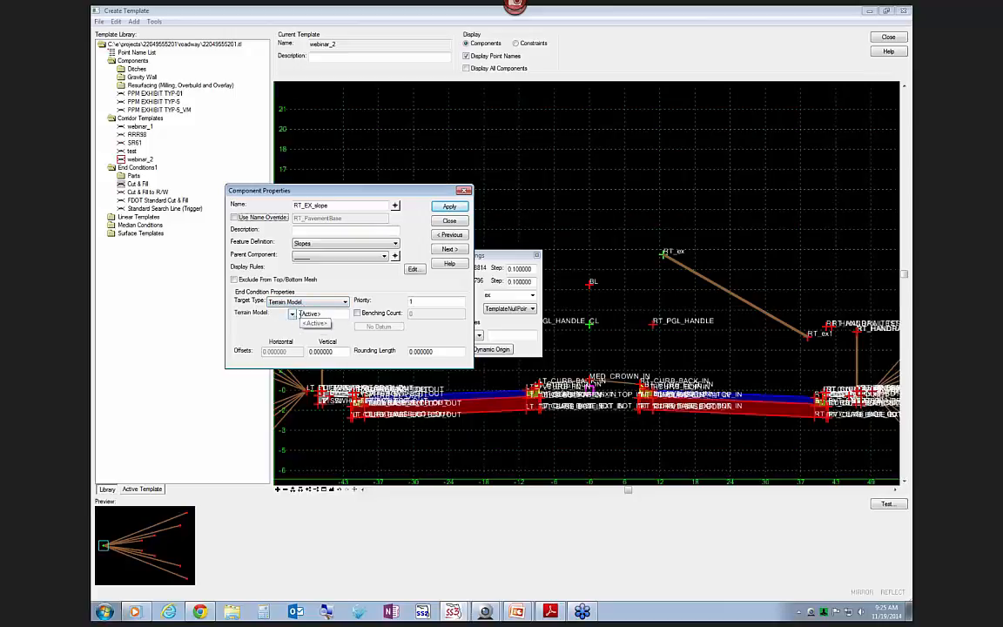
pyautogui.moveTo(426, 301); pyautogui.dragTo(407, 301)
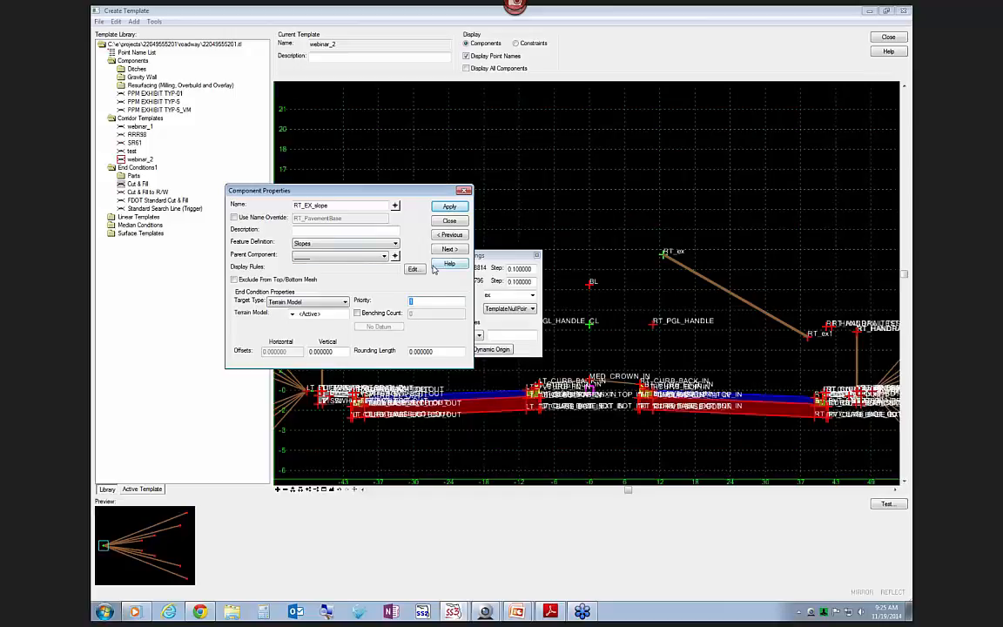
pyautogui.click(450, 220)
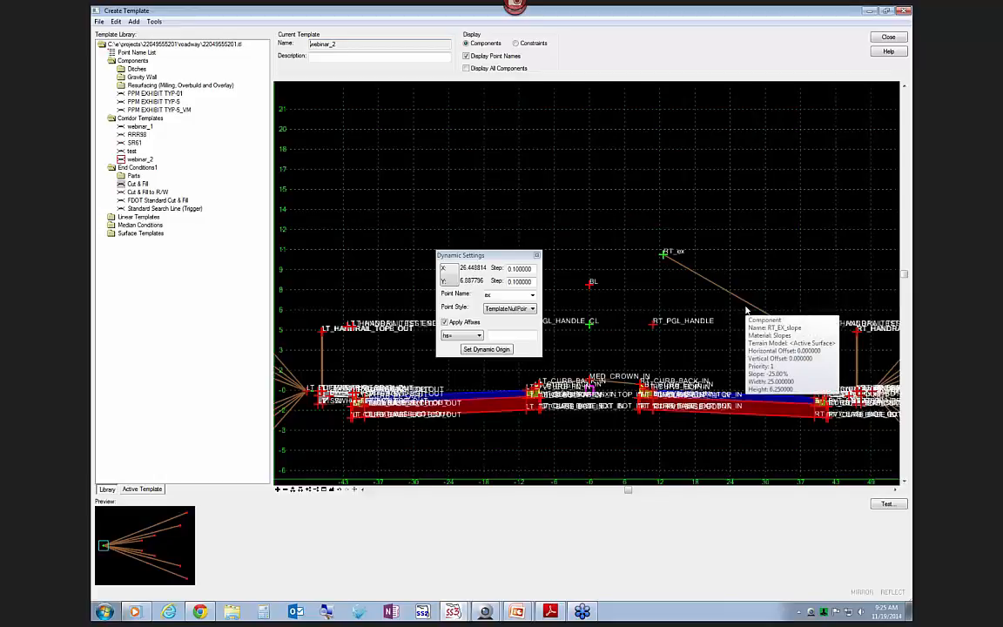
# - Open the end condition test for the template and start drawing against the active Terrain Model target
pyautogui.moveTo(526, 259); pyautogui.dragTo(460, 121)
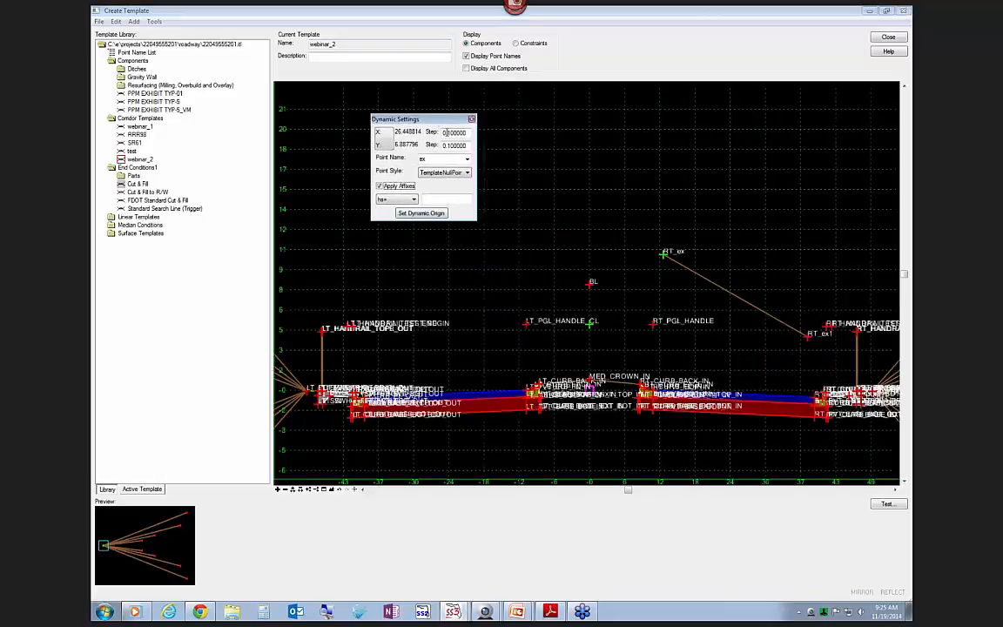
pyautogui.click(887, 505)
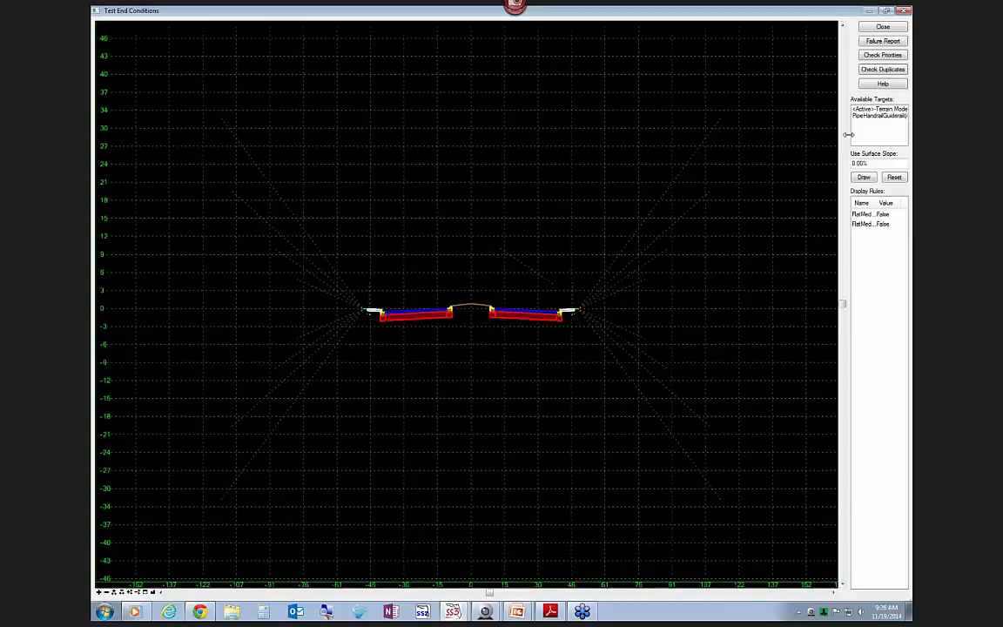
pyautogui.moveTo(848, 135); pyautogui.dragTo(701, 131)
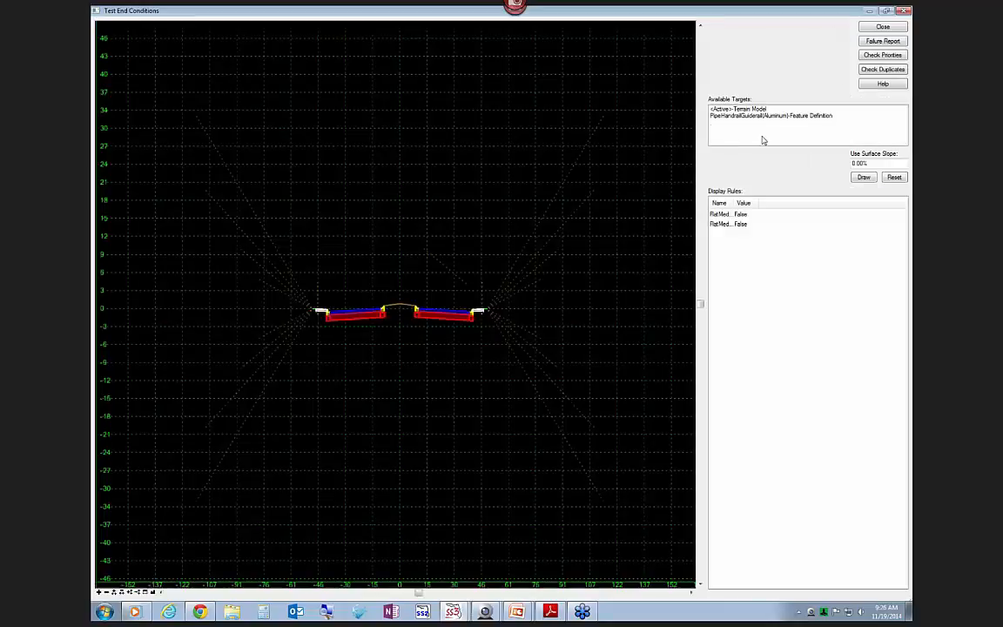
pyautogui.click(745, 109)
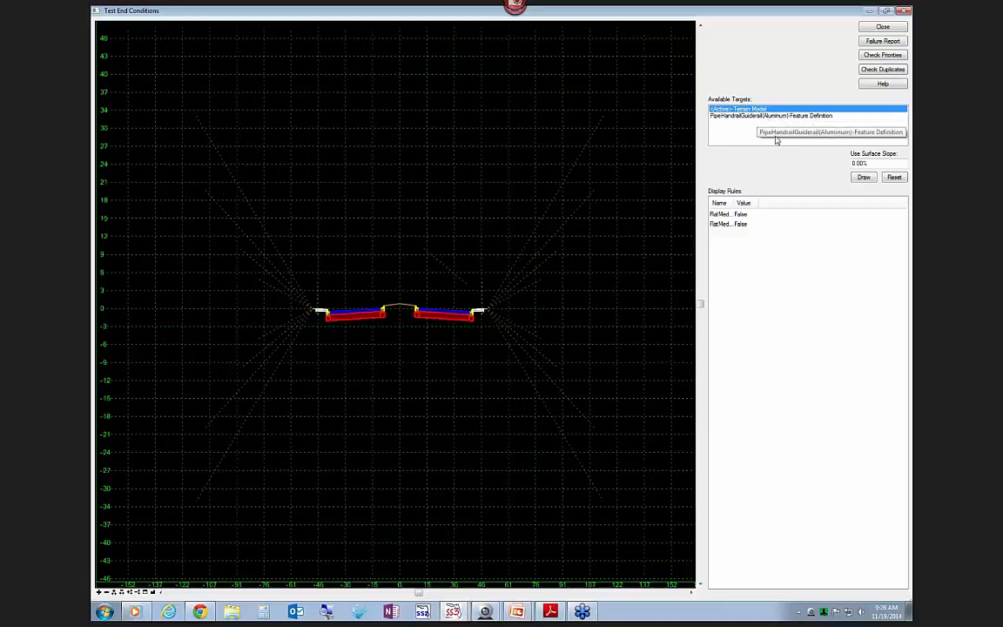
pyautogui.click(860, 178)
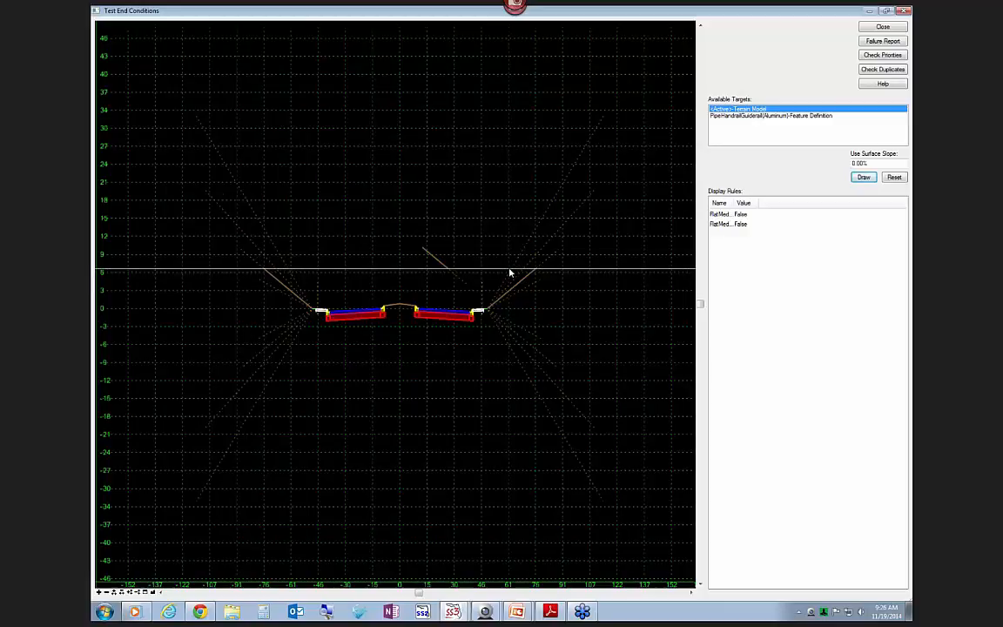
# - Test how RT_EX_slope and the outer slopes react to the terrain line at several elevations, and close the test
pyautogui.scroll(4, 505, 272)
pyautogui.scroll(3, 436, 274)
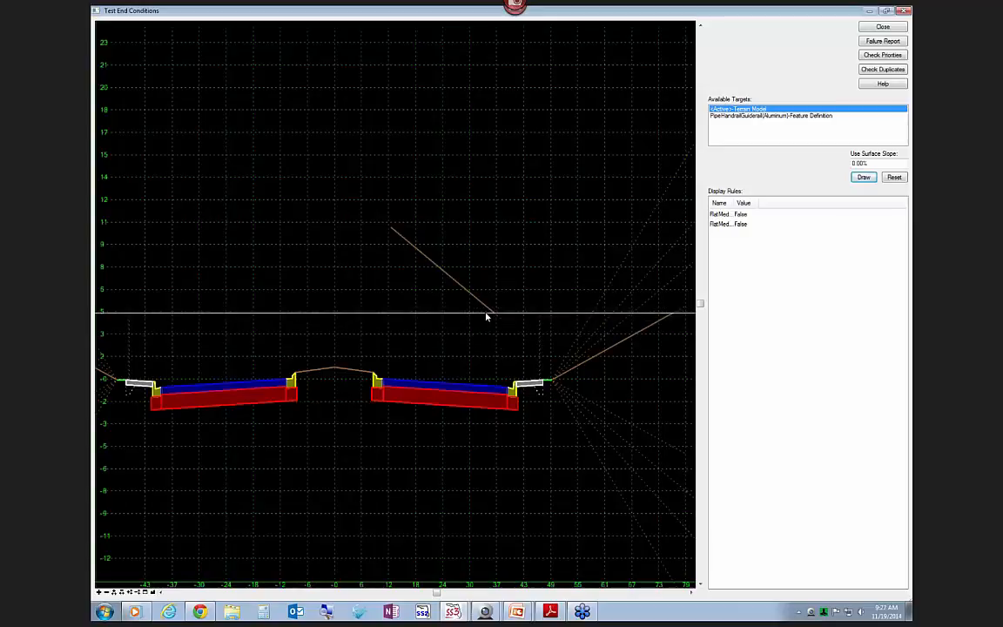
pyautogui.scroll(-1, 481, 330)
pyautogui.scroll(-1, 479, 330)
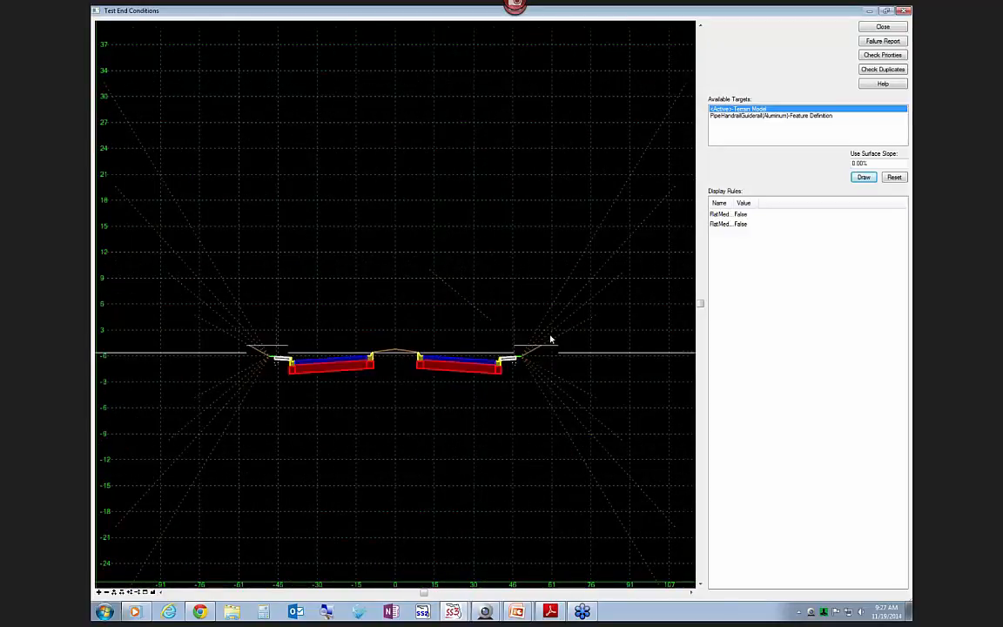
pyautogui.scroll(4, 550, 365)
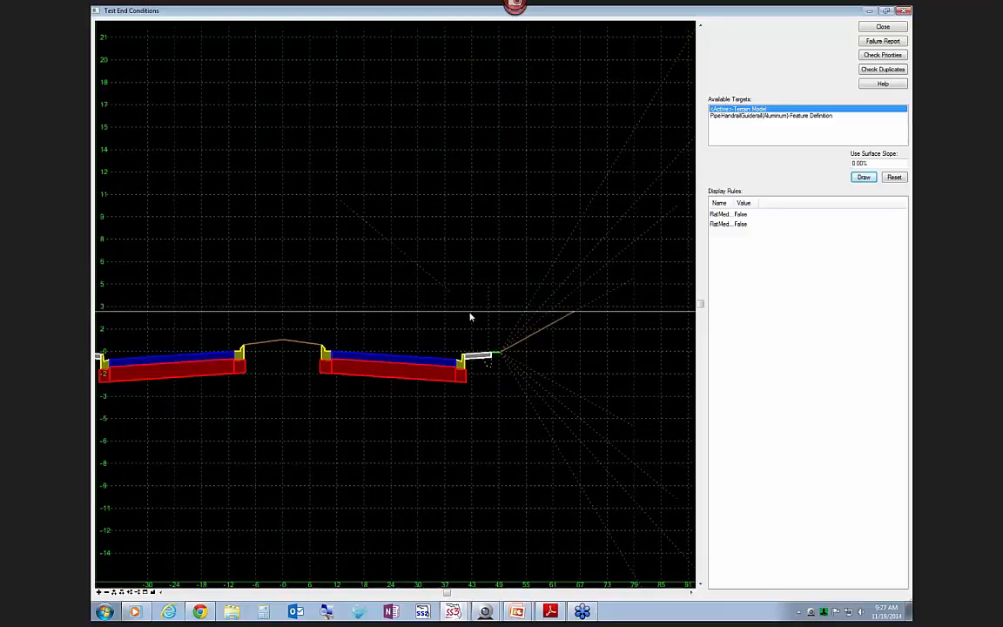
pyautogui.scroll(-3, 474, 305)
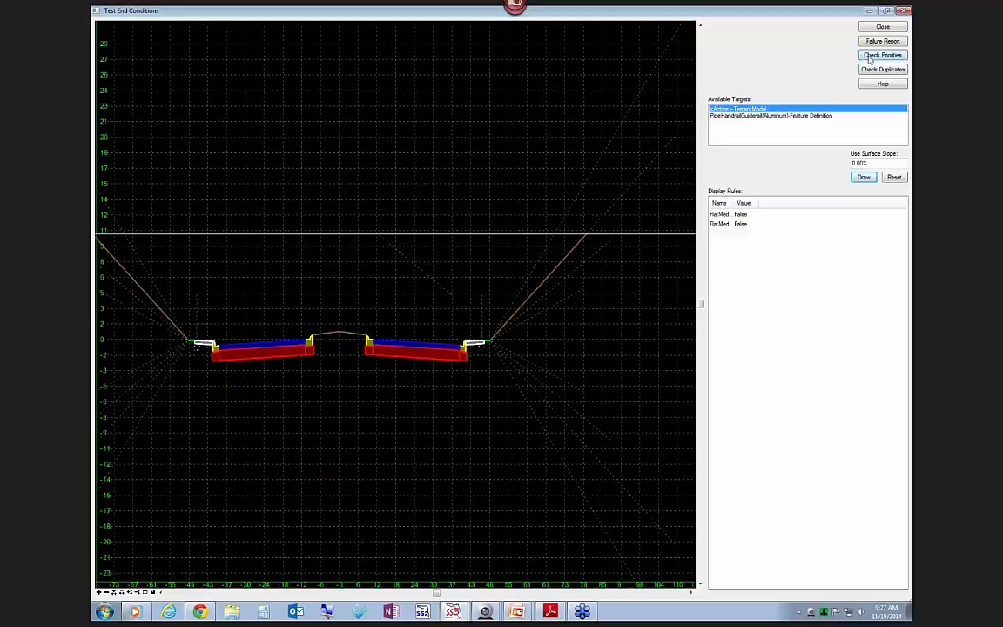
pyautogui.click(881, 27)
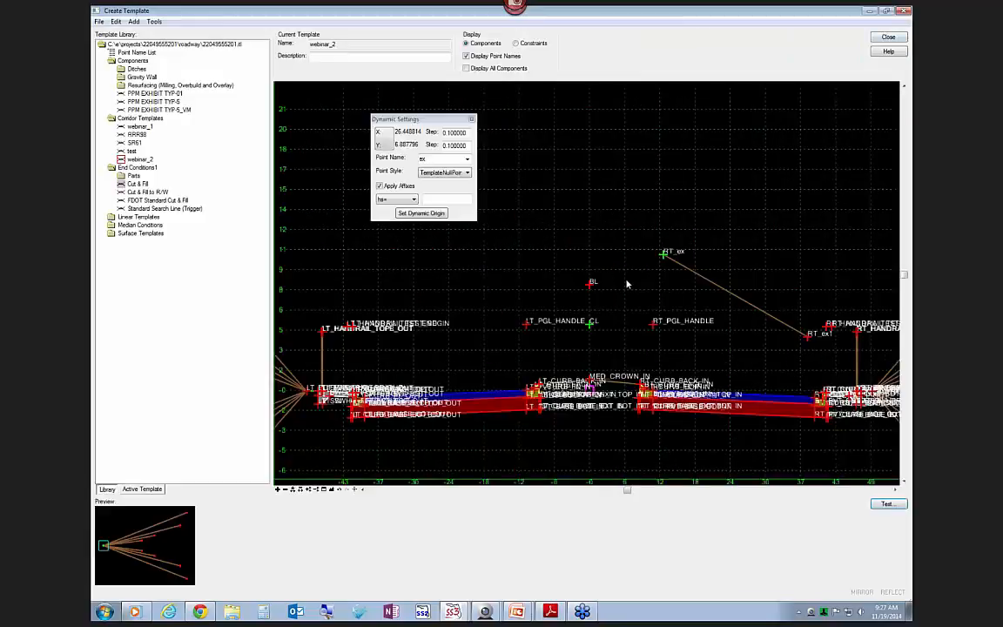
# - Try deleting the RT_EX_slope component by drawing a line across it with Delete Components, and undo the deletion
pyautogui.scroll(-2, 626, 284)
pyautogui.rightClick(624, 250)
pyautogui.click(671, 247)
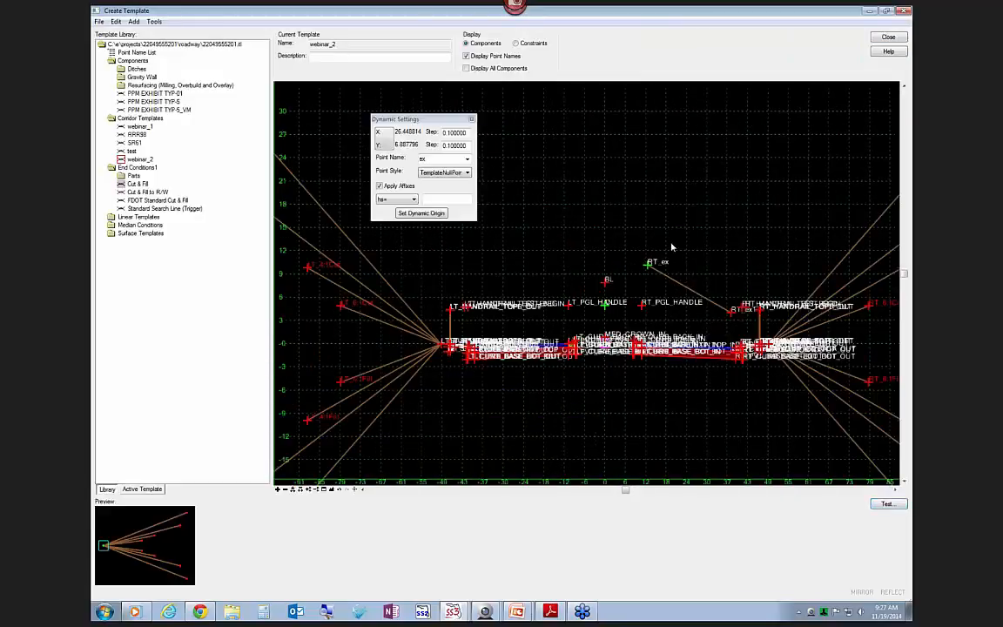
pyautogui.scroll(4, 688, 291)
pyautogui.rightClick(727, 232)
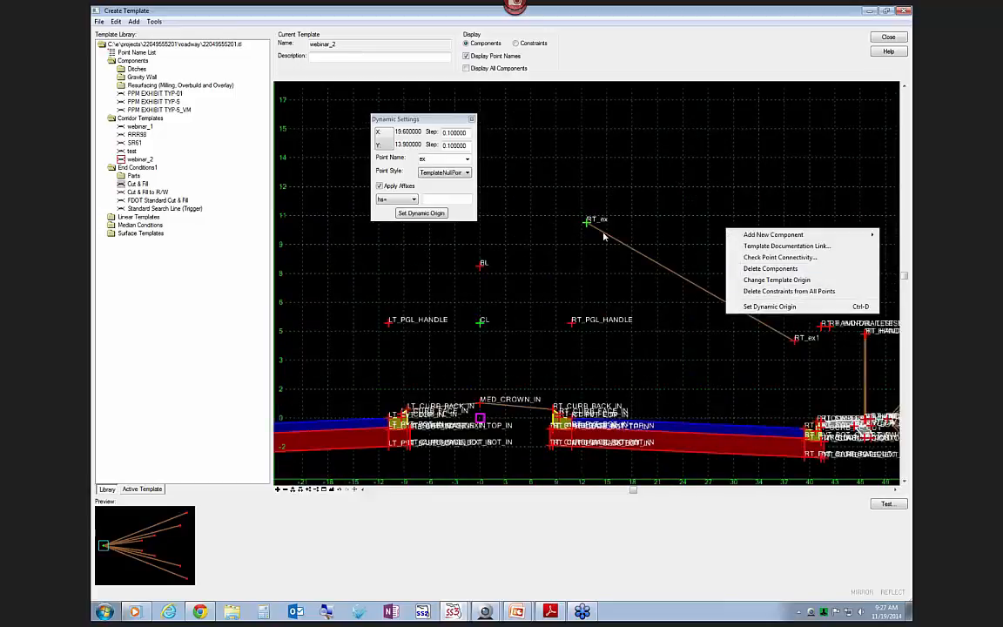
pyautogui.click(752, 270)
pyautogui.moveTo(718, 232); pyautogui.dragTo(599, 278)
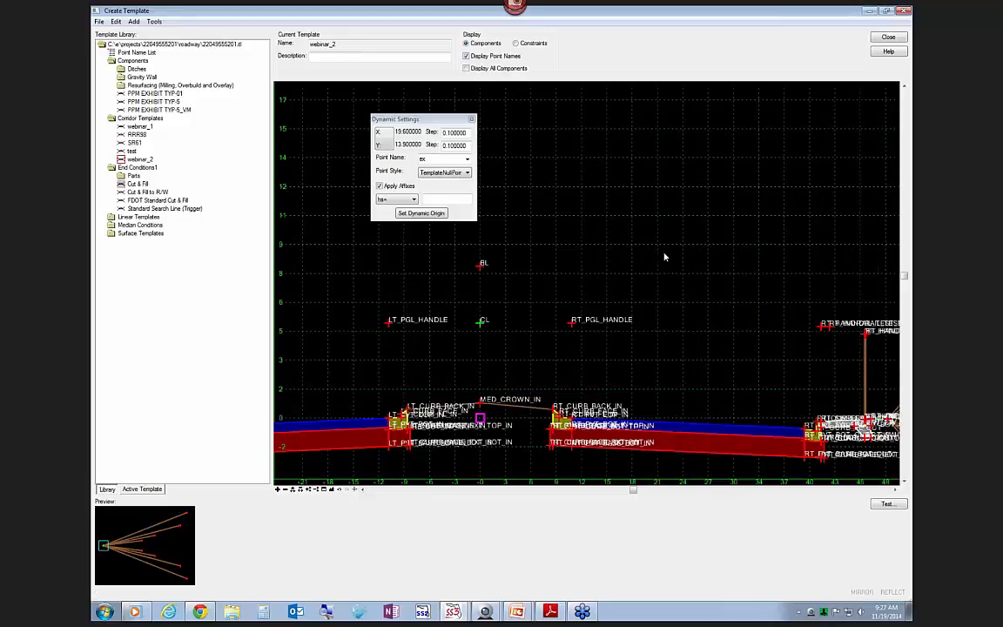
pyautogui.hotkey('ctrl', 'z')
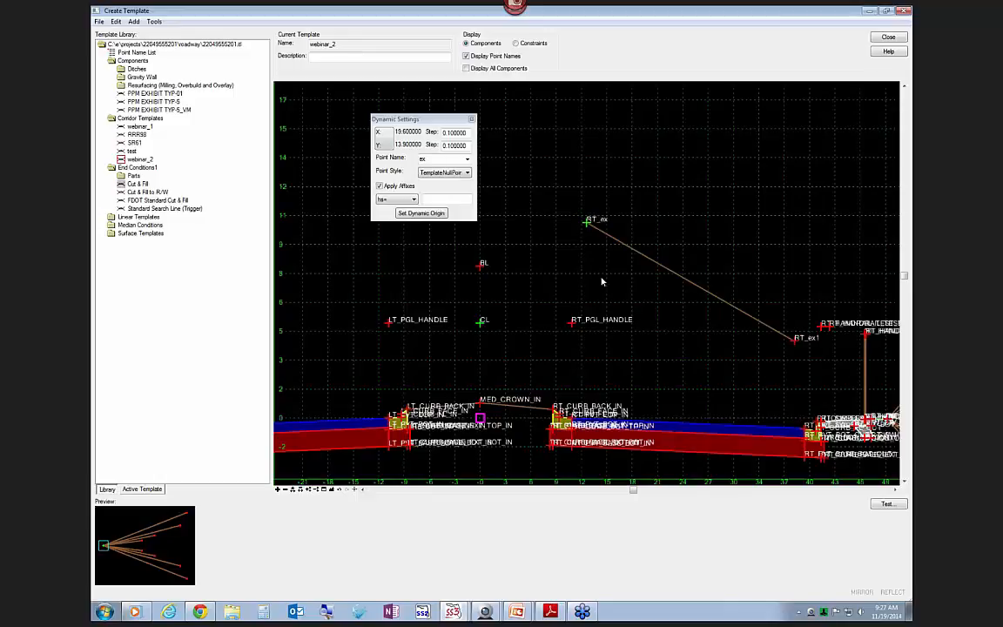
# - Delete the RT_EX_slope end condition component from the template
pyautogui.rightClick(685, 280)
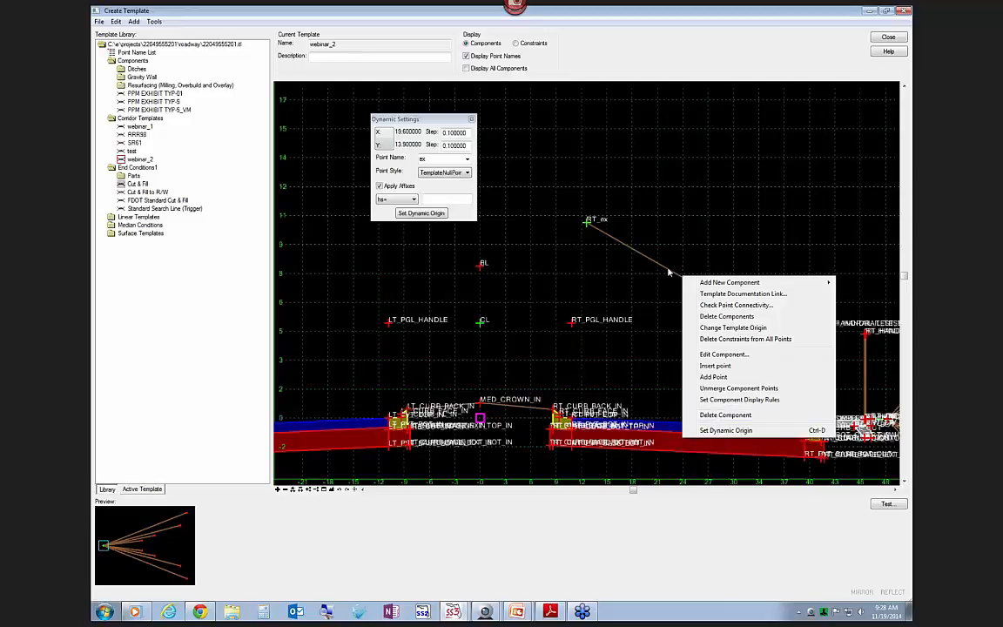
pyautogui.click(725, 415)
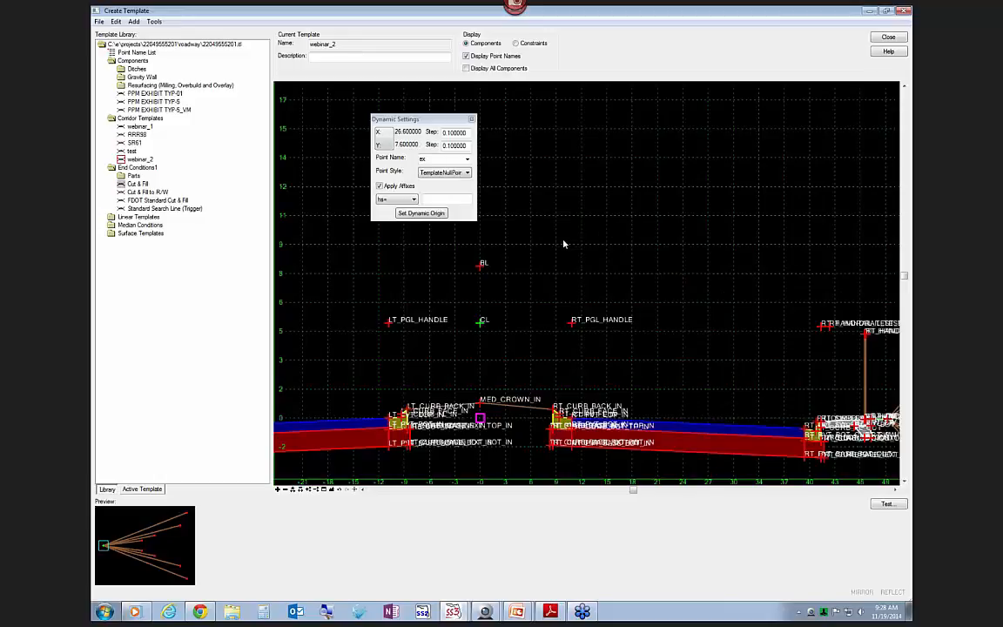
# - Inspect the component properties, including priority, of two fill slopes among the template's right-hand end conditions
pyautogui.scroll(-1, 561, 244)
pyautogui.scroll(-2, 557, 246)
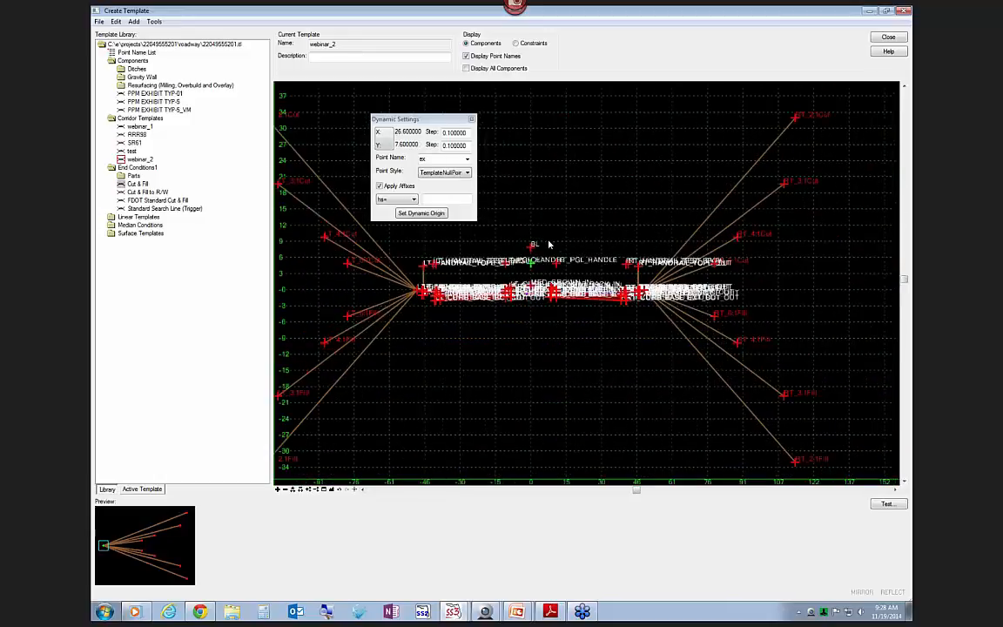
pyautogui.scroll(2, 697, 315)
pyautogui.doubleClick(696, 313)
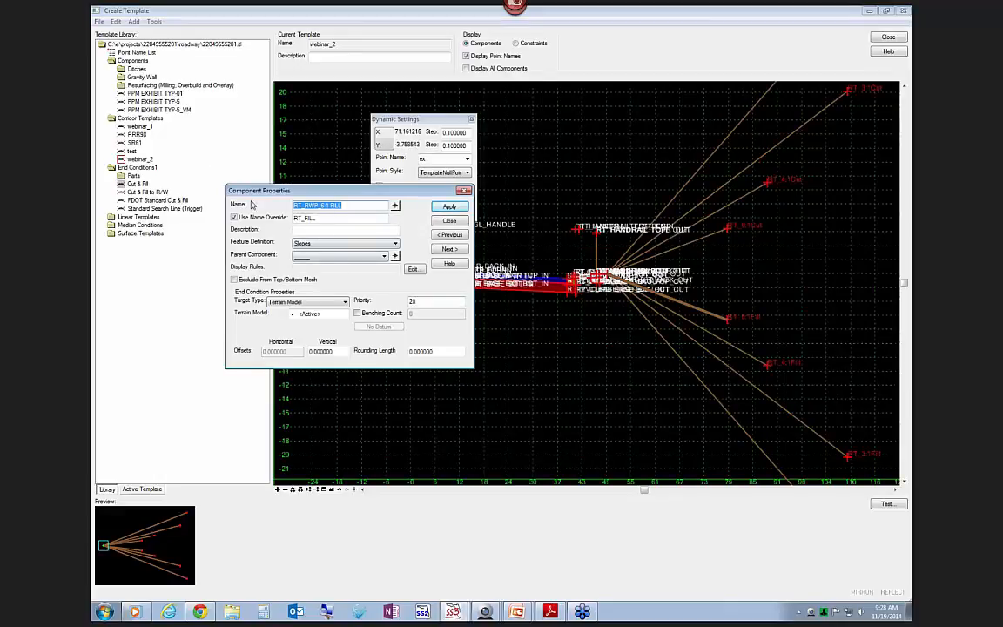
pyautogui.click(449, 220)
pyautogui.doubleClick(669, 363)
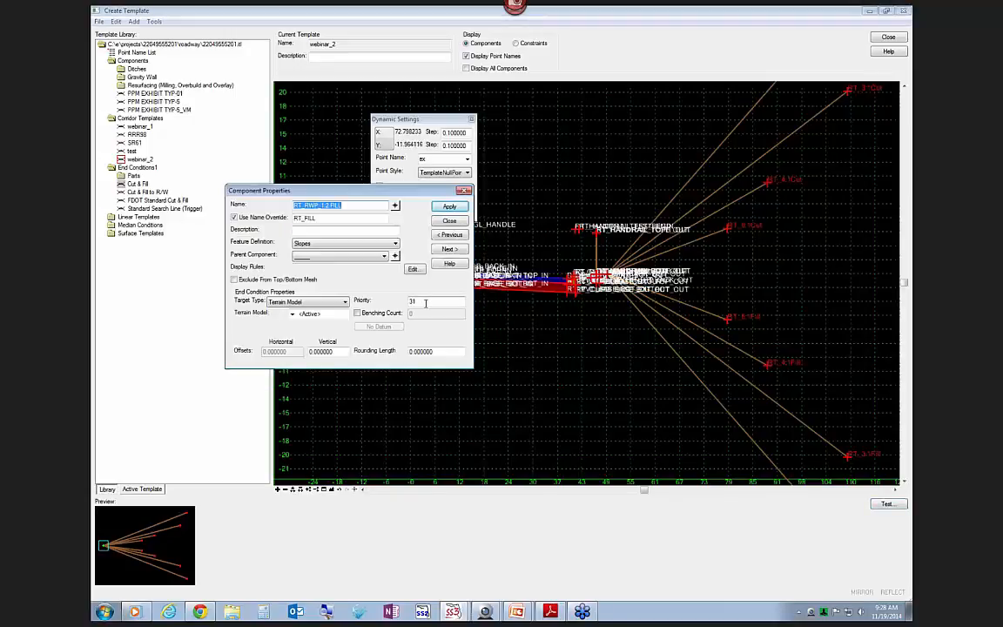
pyautogui.click(452, 221)
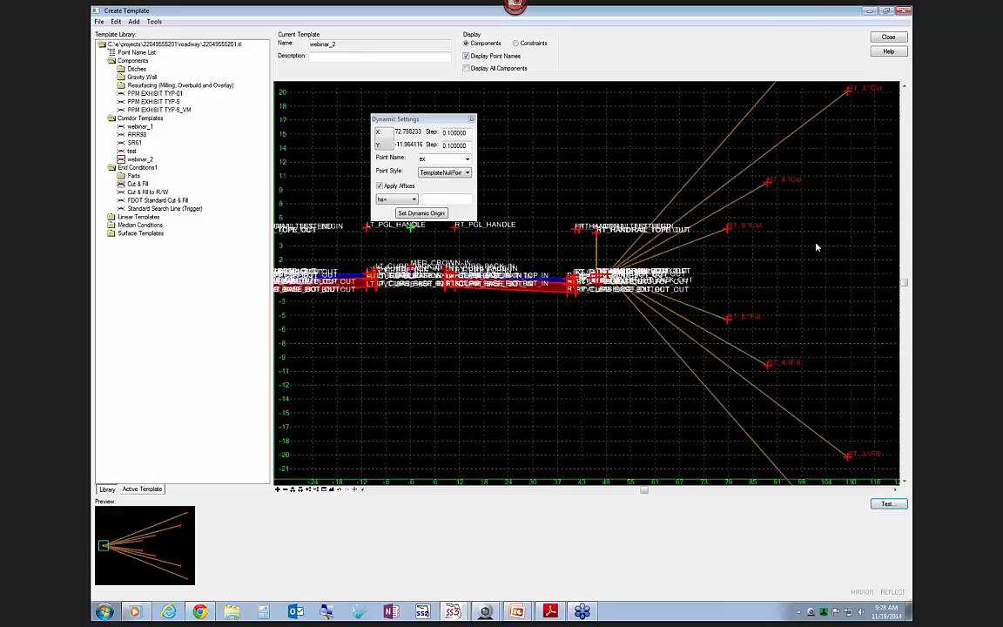
# - Run a priority check in the end condition test and open the end condition priorities at RT_BUFFER_OUT for editing
pyautogui.click(886, 506)
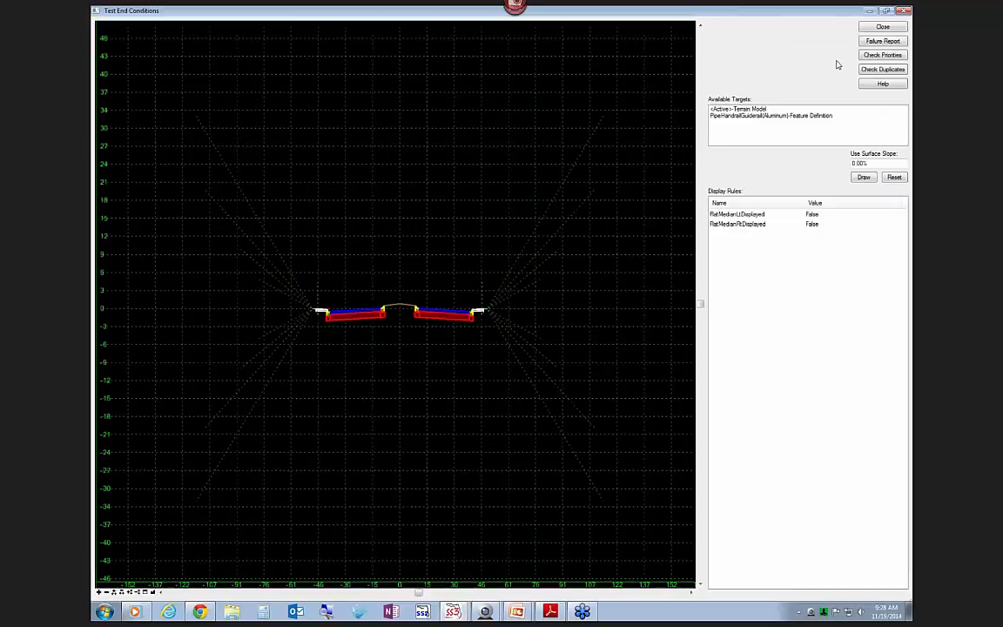
pyautogui.click(884, 55)
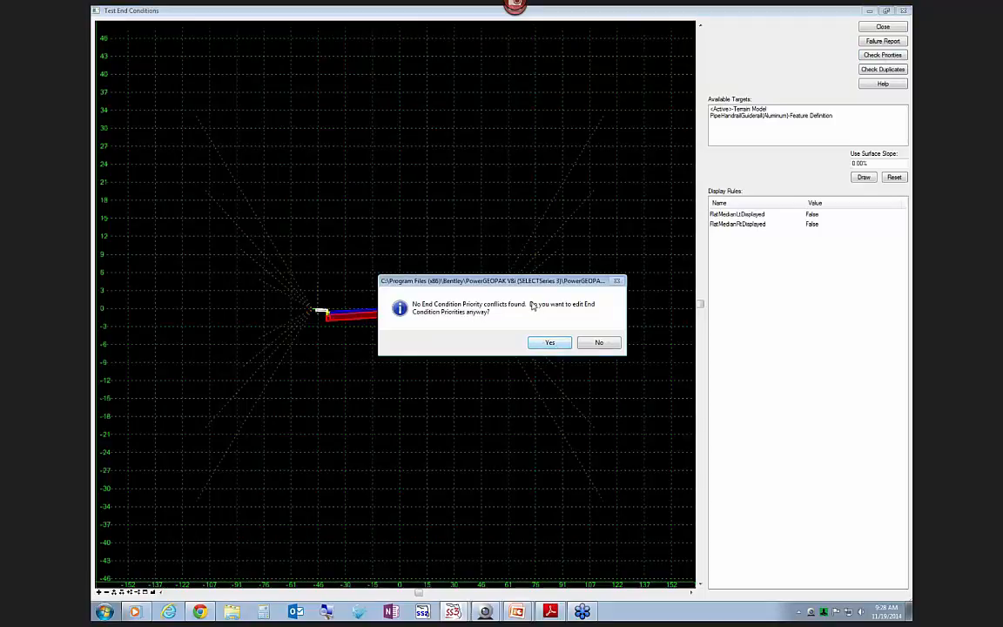
pyautogui.click(550, 342)
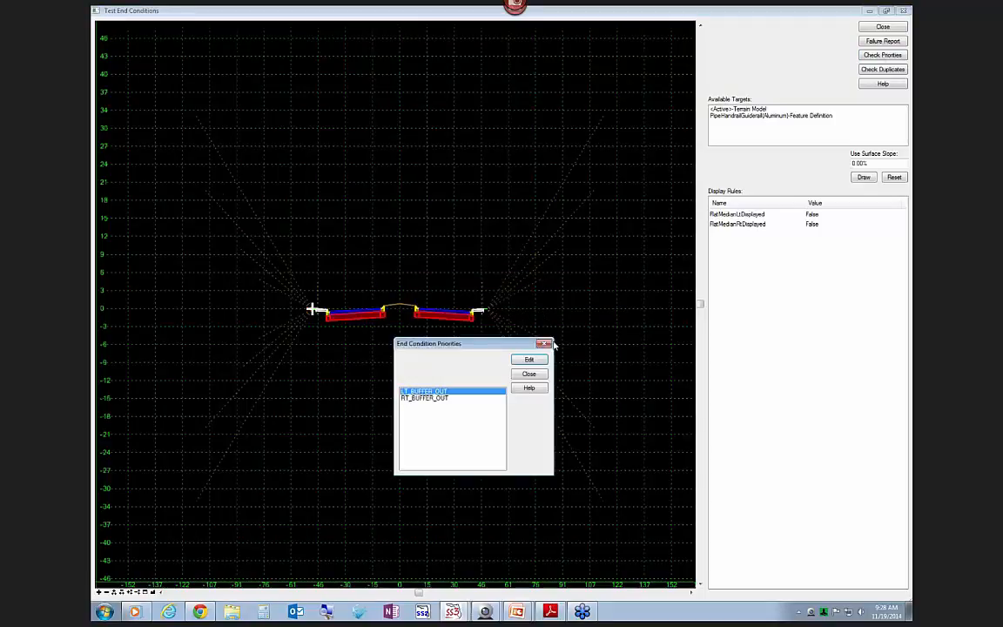
pyautogui.click(425, 398)
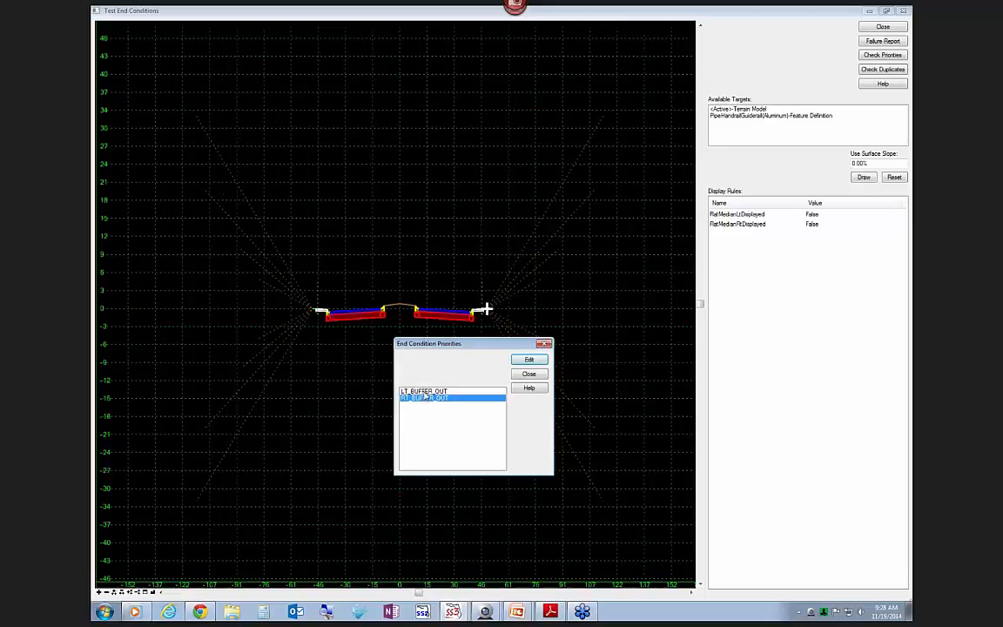
pyautogui.press('Up')
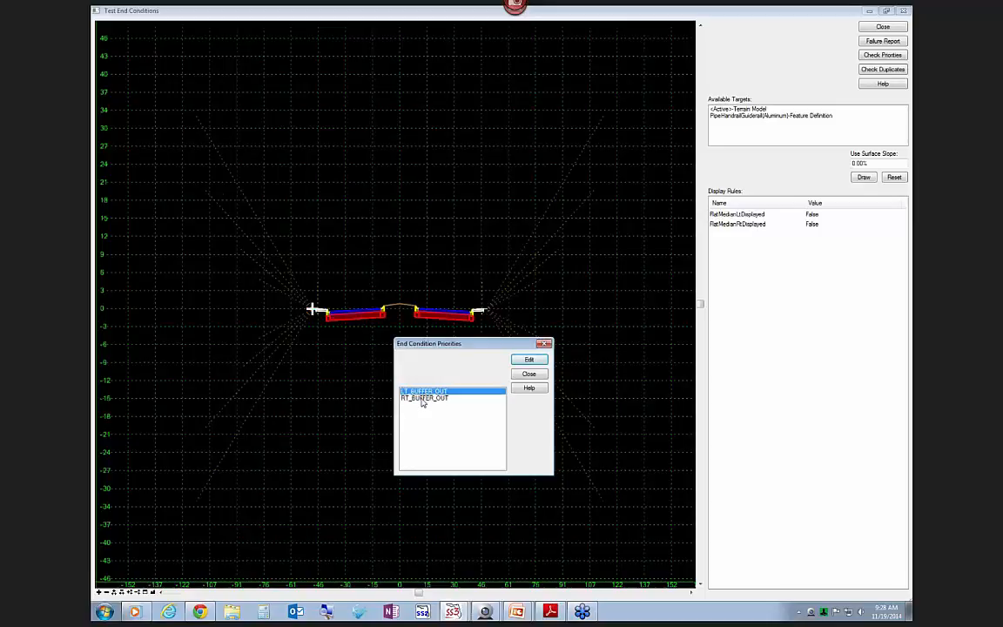
pyautogui.click(424, 398)
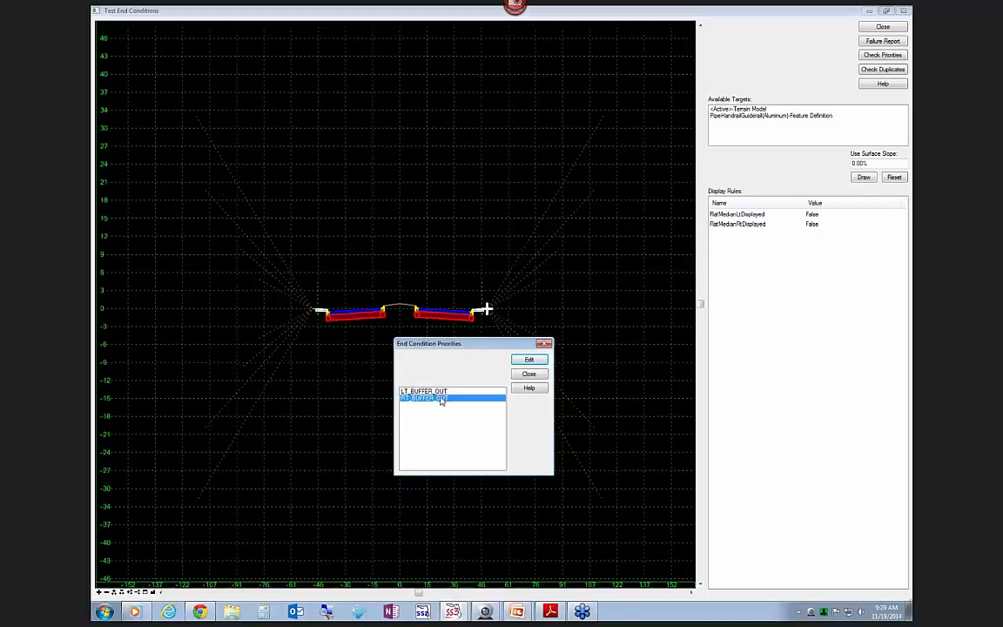
pyautogui.click(529, 359)
pyautogui.moveTo(663, 306); pyautogui.dragTo(757, 297)
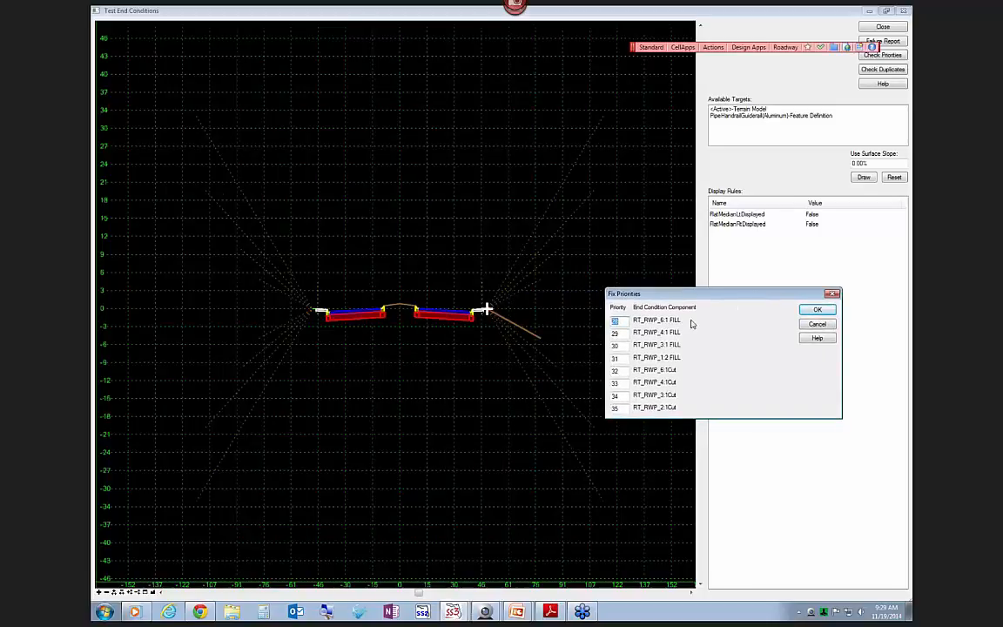
# - Examine the priority order of the RT_RWP fill and cut slopes one by one, accept the list and close the test
pyautogui.click(621, 335)
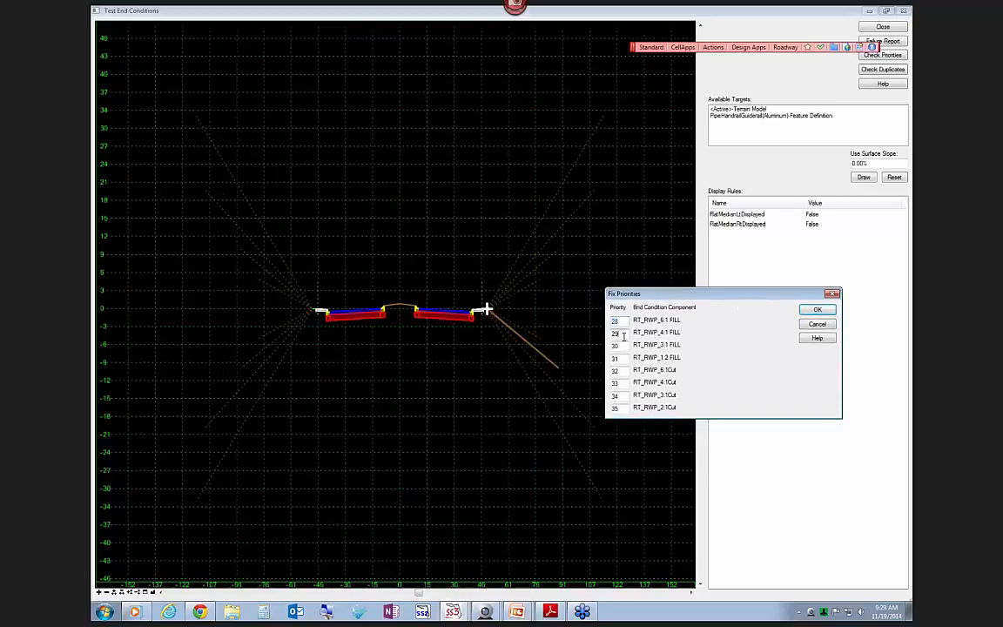
pyautogui.click(620, 347)
pyautogui.click(620, 358)
pyautogui.click(620, 372)
pyautogui.click(620, 384)
pyautogui.click(620, 396)
pyautogui.click(620, 407)
pyautogui.click(619, 322)
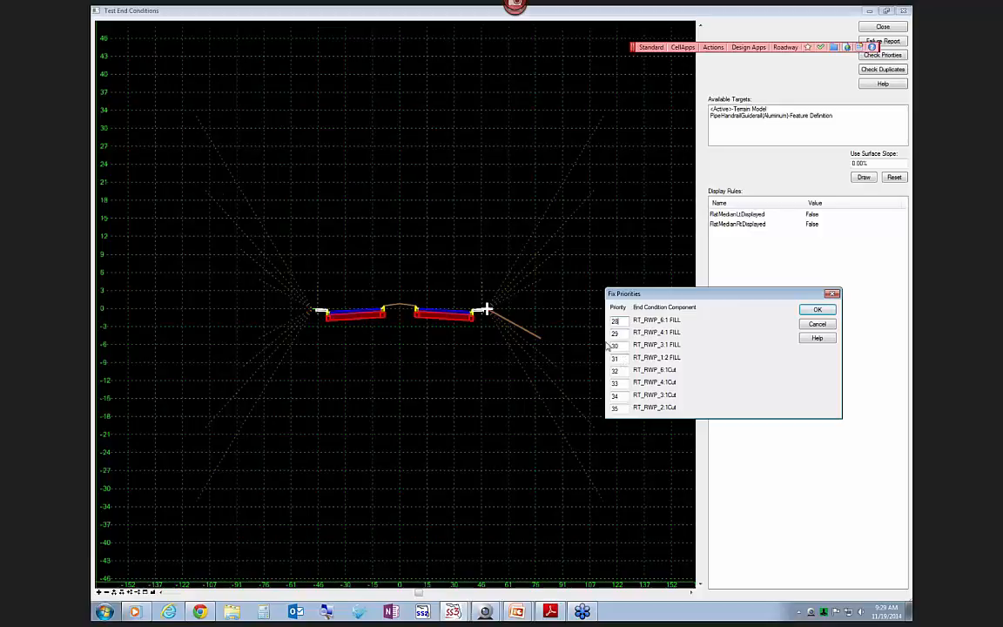
pyautogui.click(621, 372)
pyautogui.click(624, 383)
pyautogui.click(622, 396)
pyautogui.click(623, 407)
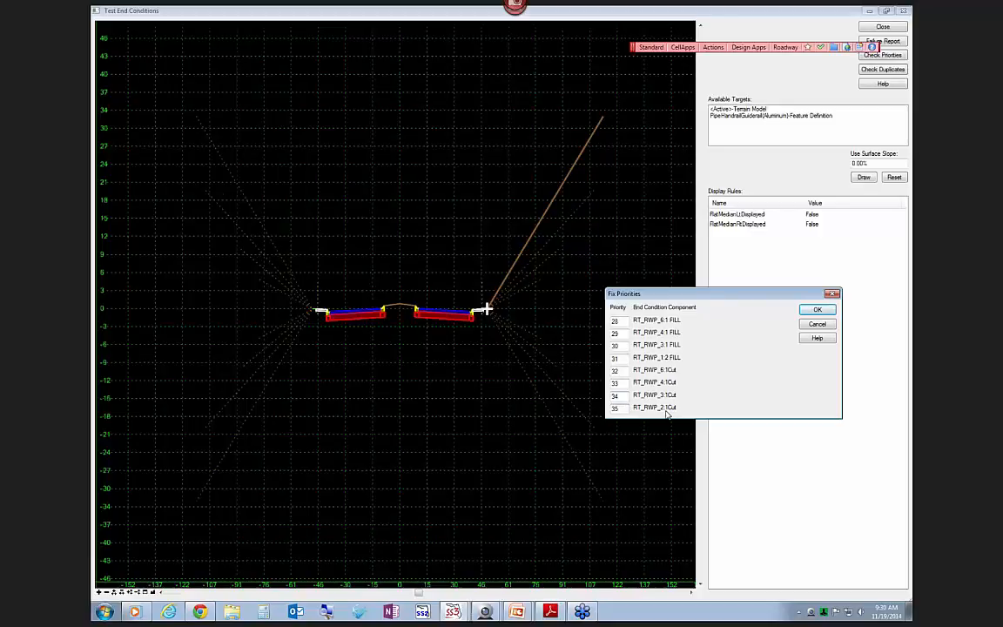
pyautogui.click(818, 310)
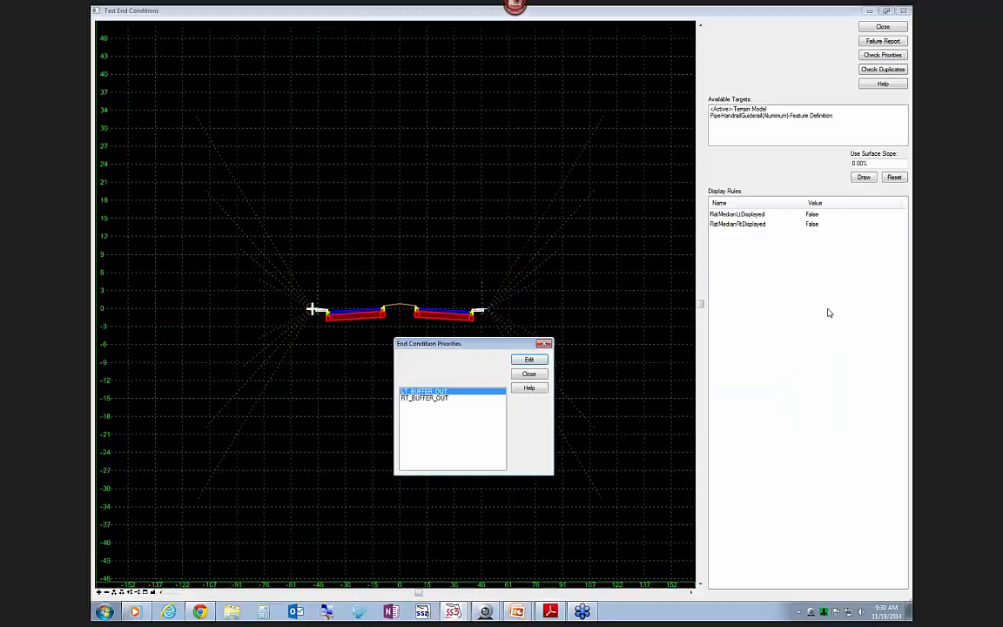
pyautogui.click(533, 376)
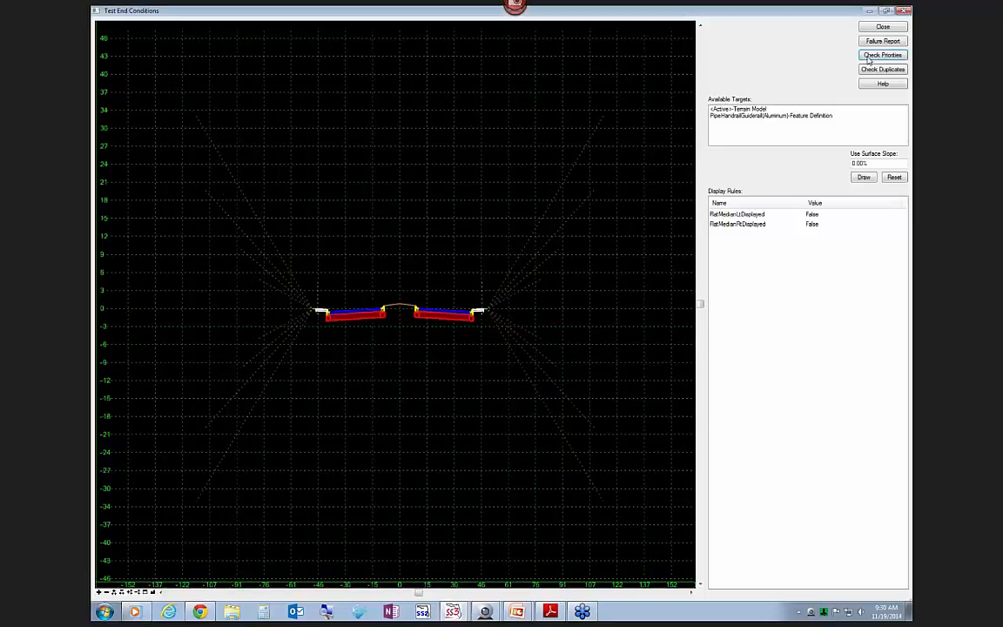
pyautogui.click(883, 26)
# - Turn off Do Not Construct for the RT_HANDRAIL_TEST_END point and apply the change
pyautogui.scroll(5, 601, 218)
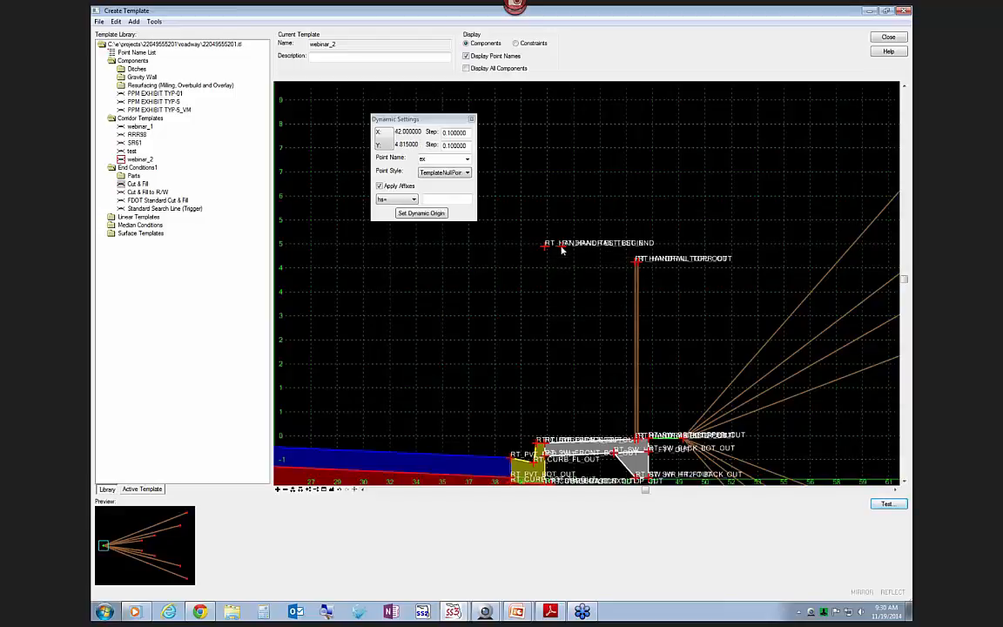
pyautogui.doubleClick(562, 249)
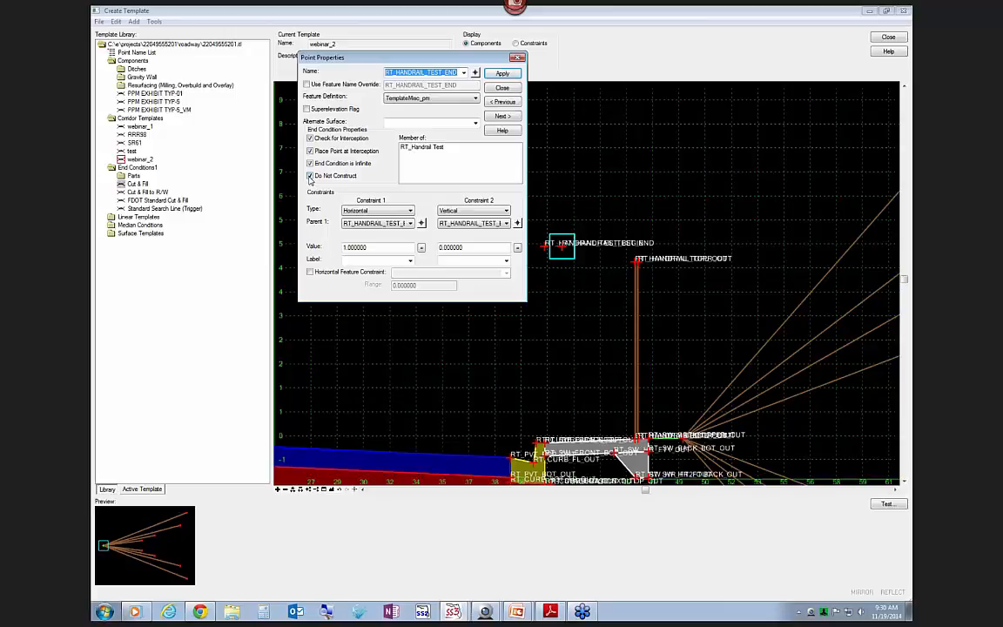
pyautogui.click(310, 177)
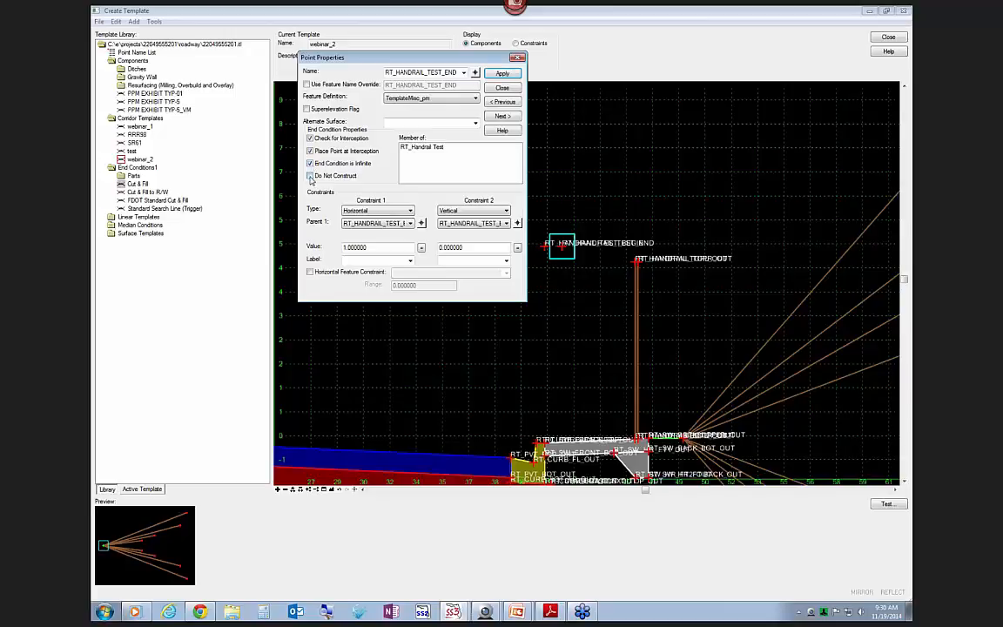
pyautogui.click(507, 76)
pyautogui.click(504, 87)
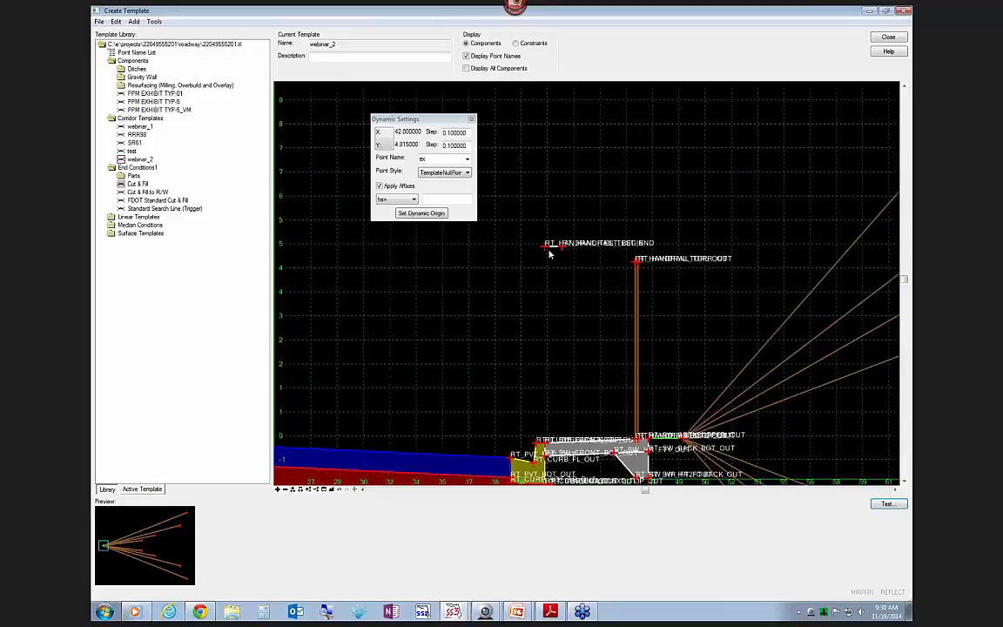
# - Inspect the target type and target feature definition of the RT_Handrail Test component
pyautogui.scroll(3, 549, 251)
pyautogui.scroll(2, 553, 250)
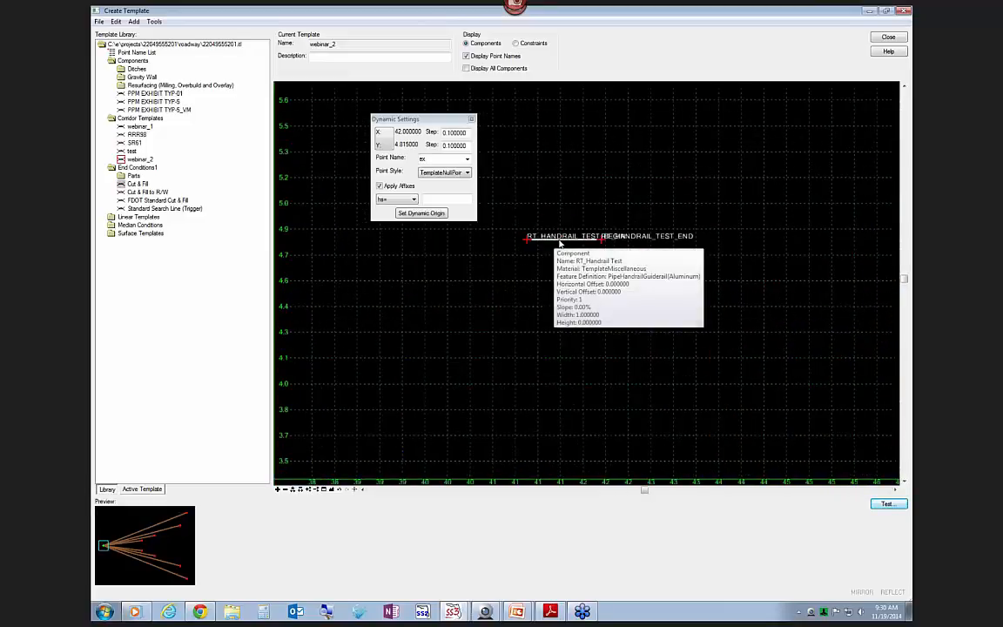
pyautogui.doubleClick(560, 243)
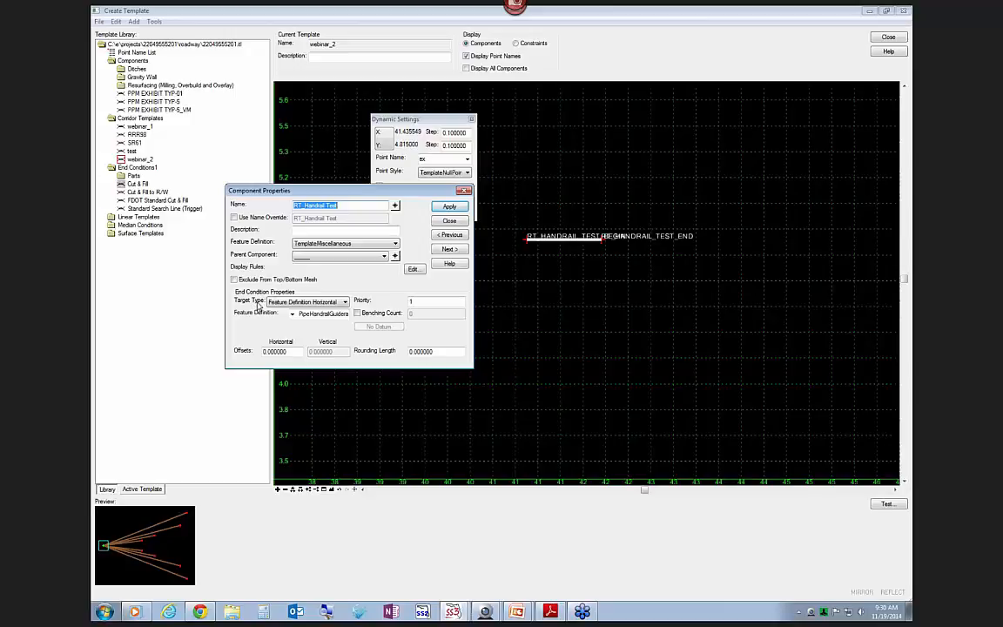
pyautogui.click(344, 302)
pyautogui.click(313, 313)
pyautogui.click(449, 221)
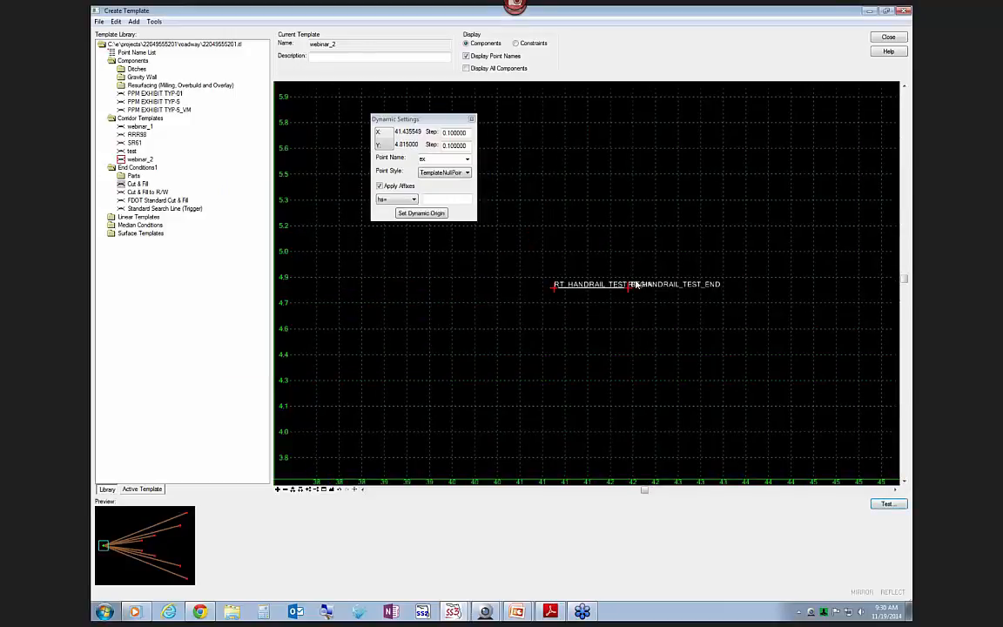
# - Inspect the horizontal constraint and the End Condition is Infinite setting of the RT_HANDRAIL_TEST_END point, without applying changes
pyautogui.scroll(-4, 690, 272)
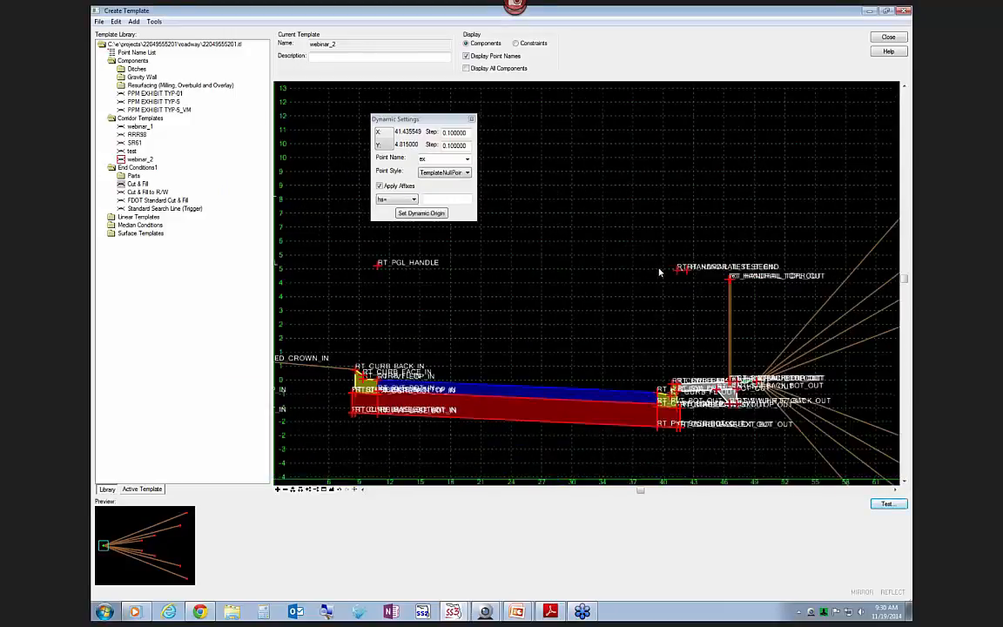
pyautogui.scroll(4, 680, 273)
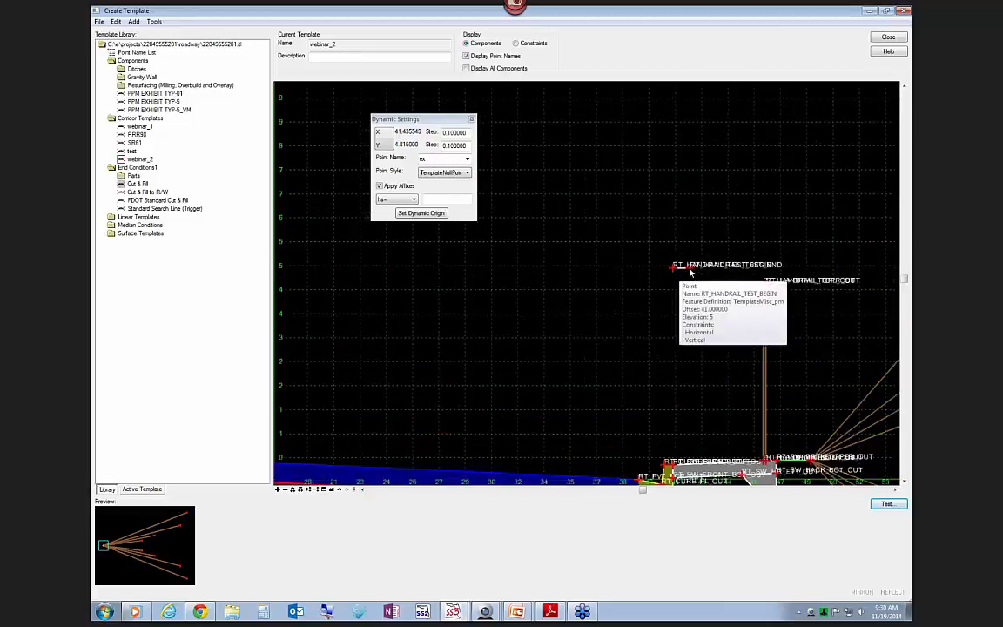
pyautogui.doubleClick(688, 271)
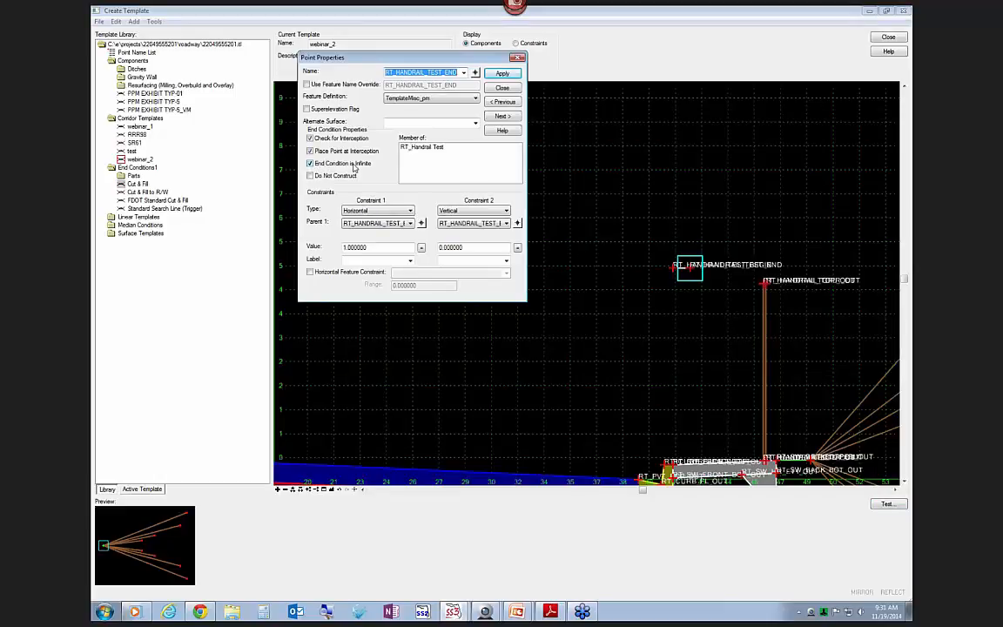
pyautogui.click(370, 248)
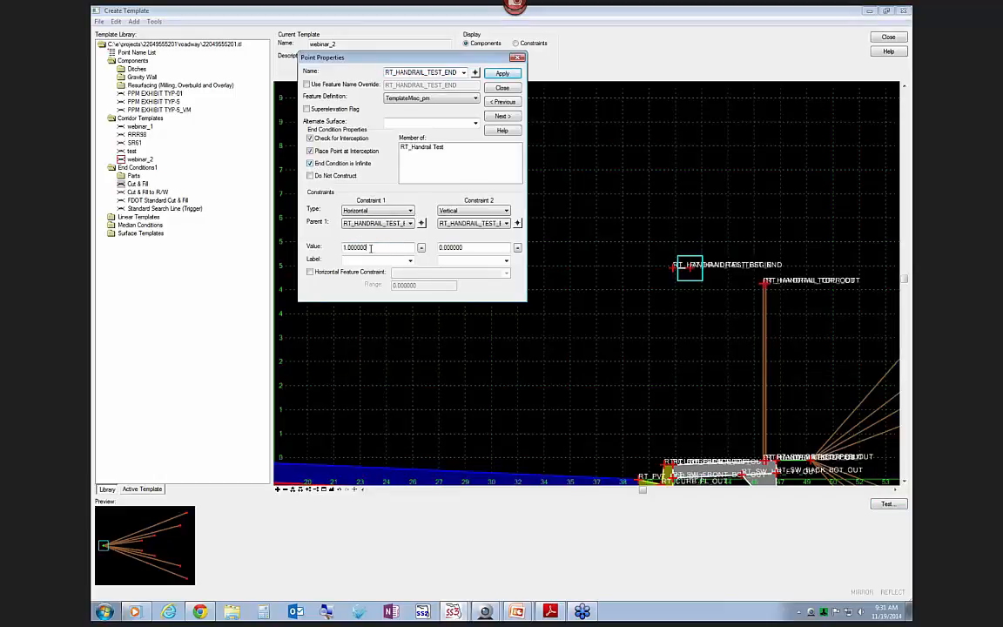
pyautogui.moveTo(371, 248); pyautogui.dragTo(335, 246)
pyautogui.click(310, 163)
pyautogui.scroll(-2, 675, 234)
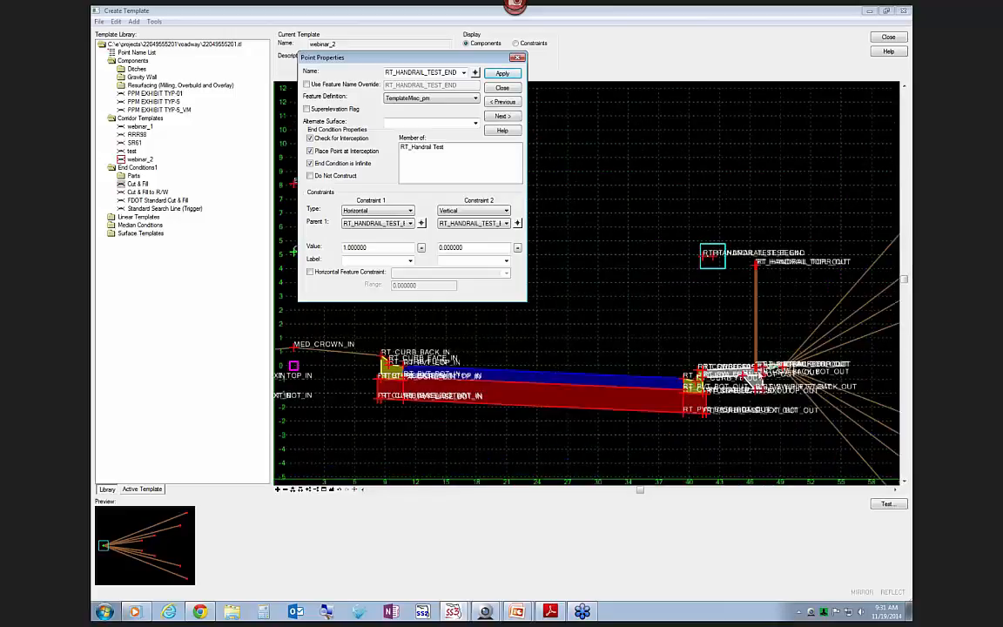
pyautogui.click(502, 88)
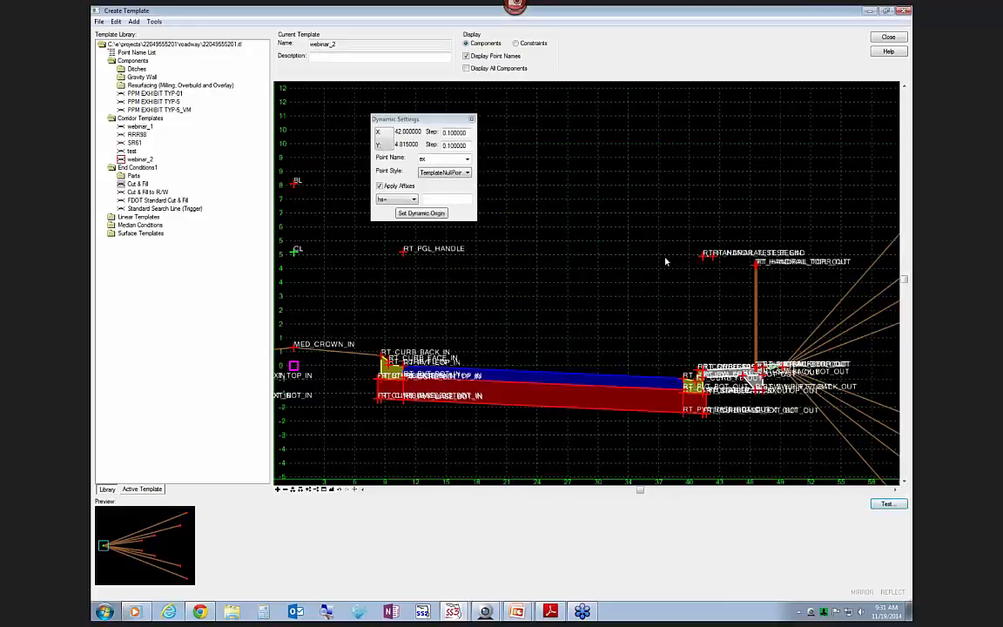
# - Test the handrail end condition by drawing the PipeHandrailGuiderail(Aluminum) feature definition target, and close the test
pyautogui.moveTo(705, 257)
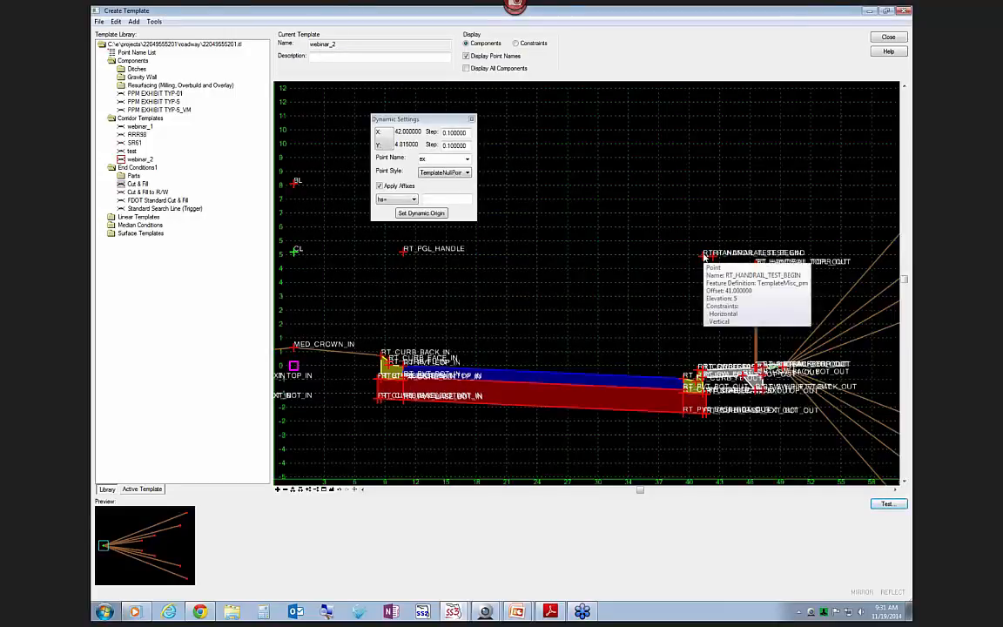
pyautogui.scroll(2, 671, 251)
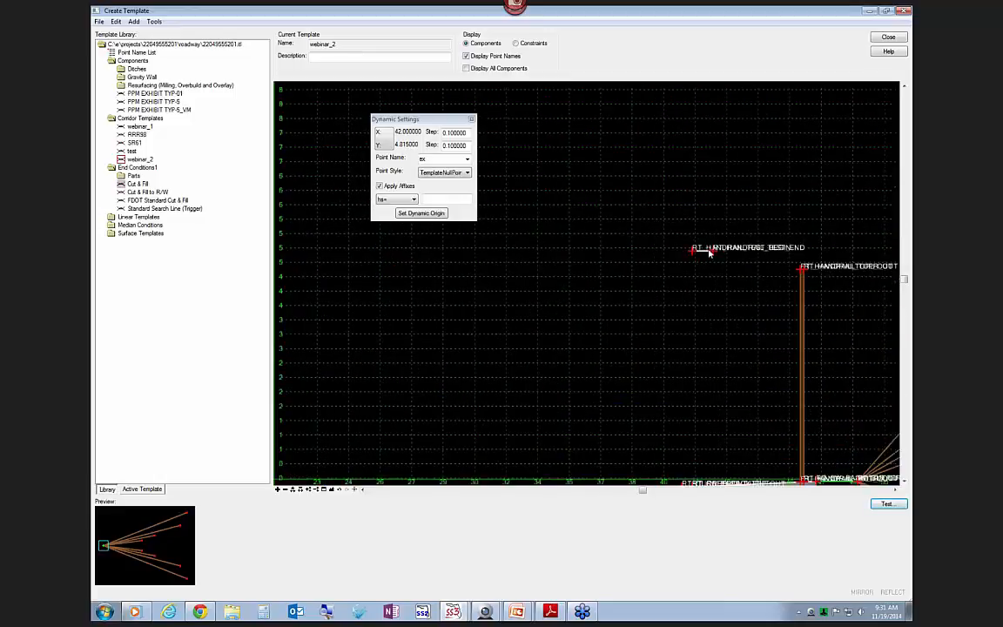
pyautogui.scroll(-1, 645, 231)
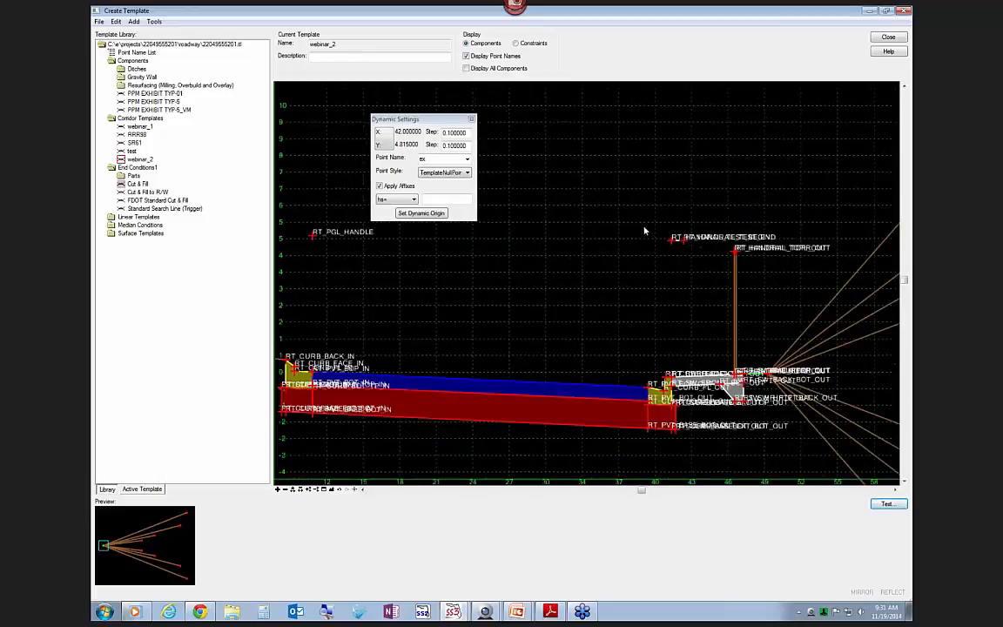
pyautogui.click(887, 505)
pyautogui.scroll(3, 488, 328)
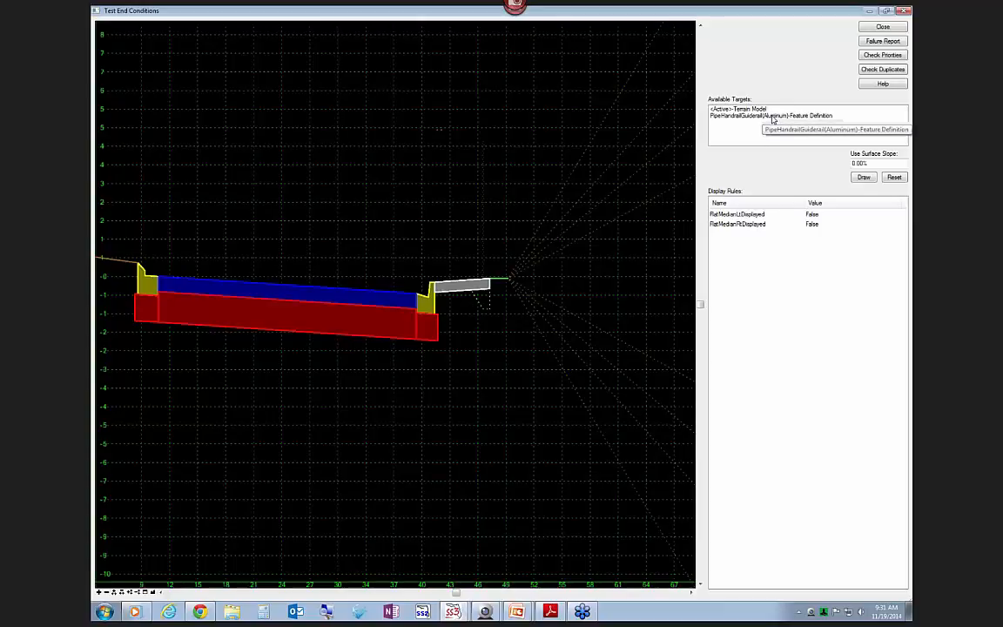
pyautogui.click(771, 116)
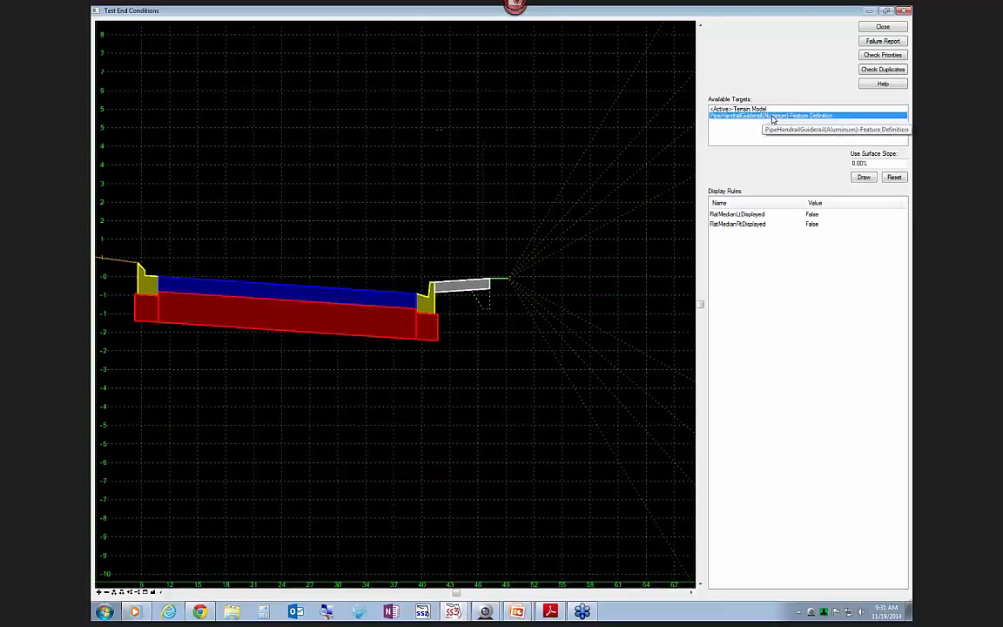
pyautogui.click(863, 178)
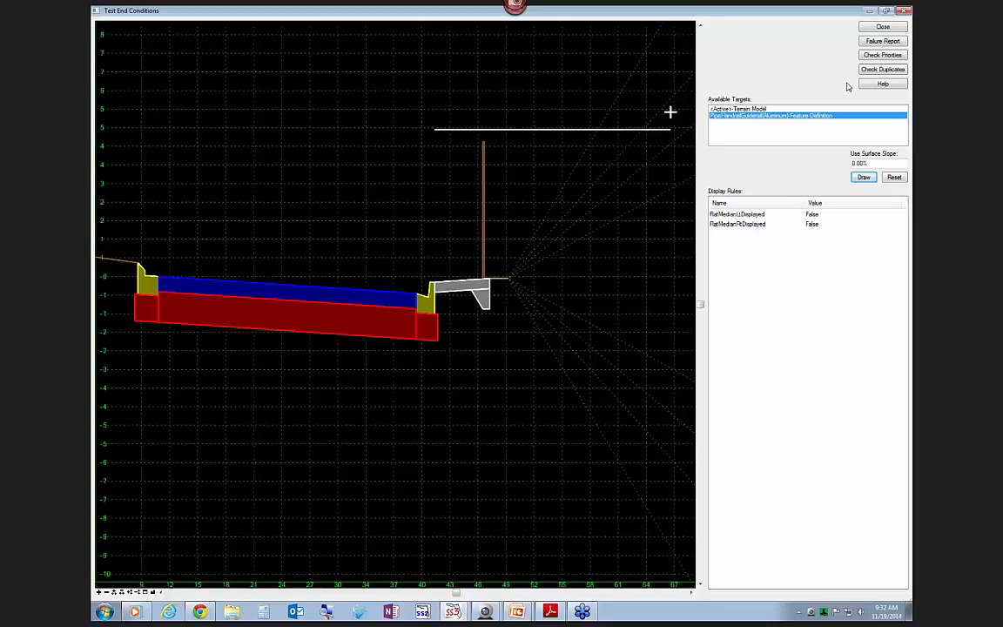
pyautogui.click(884, 27)
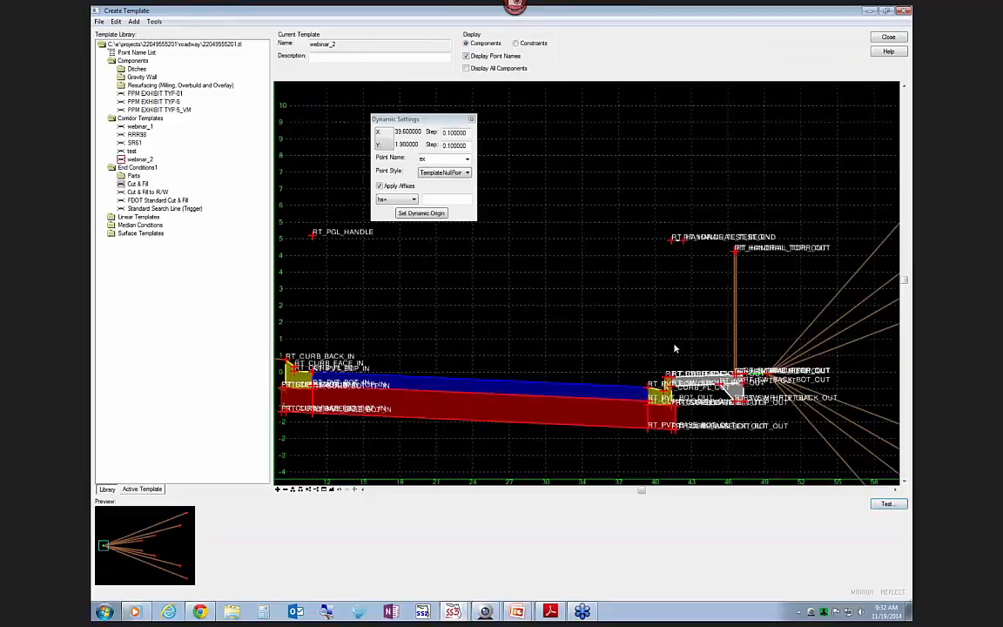
# - Review the RT_Handrail Test component's end condition properties again and examine the sidewalk and handrail base closely
pyautogui.doubleClick(679, 244)
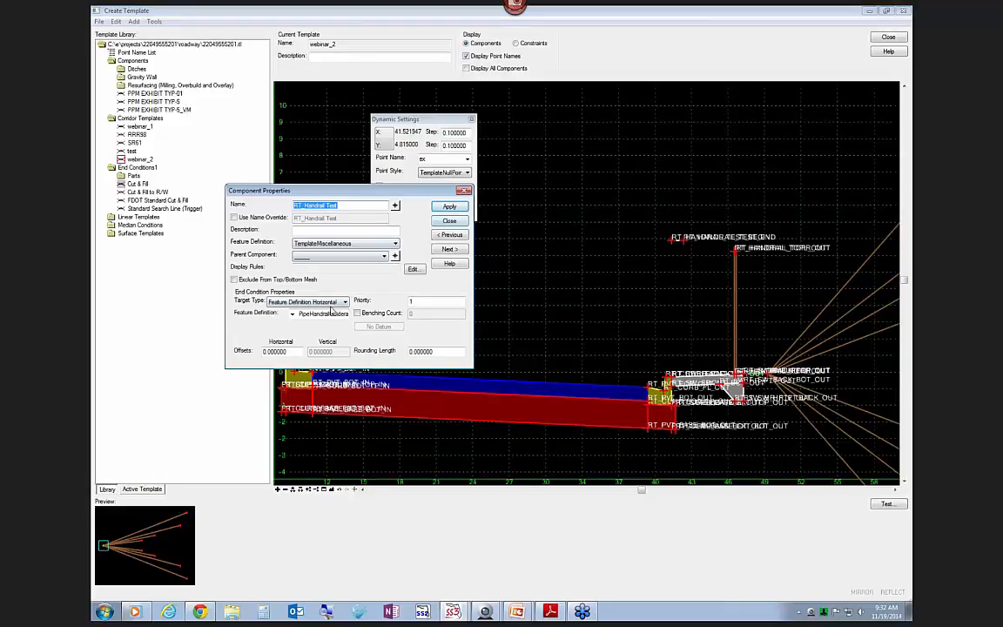
pyautogui.click(457, 223)
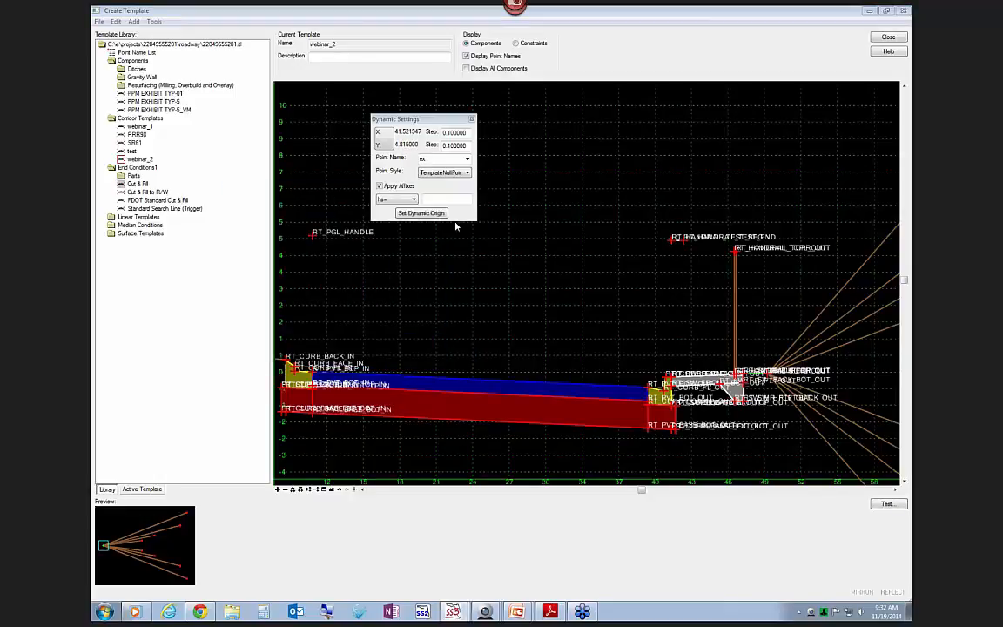
pyautogui.scroll(3, 651, 433)
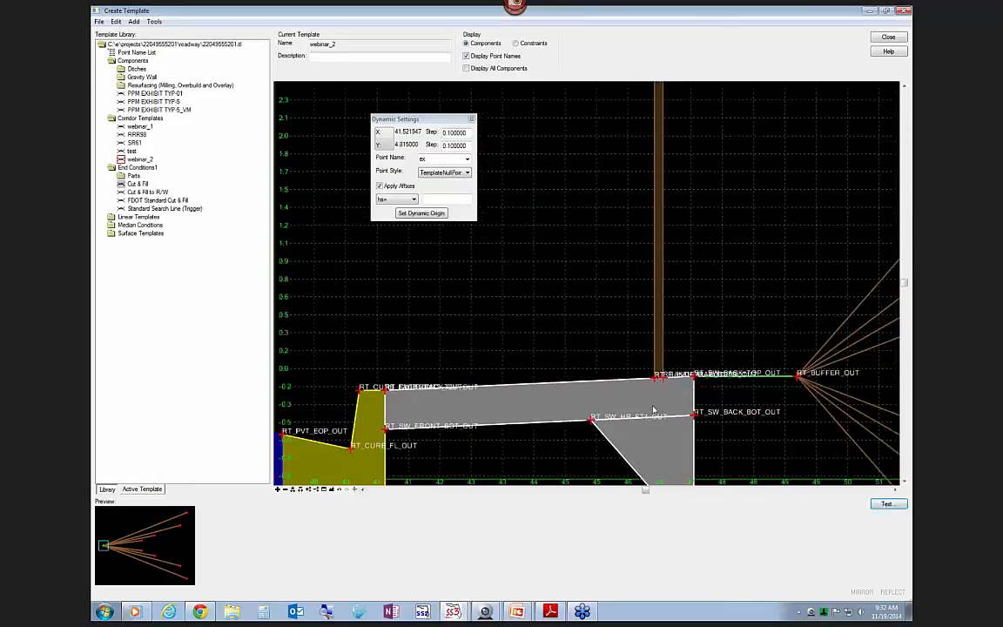
# - Inspect the Parent Component settings of the RT_Hand Rail and RT_Sidewalk (All) components without applying changes
pyautogui.doubleClick(656, 309)
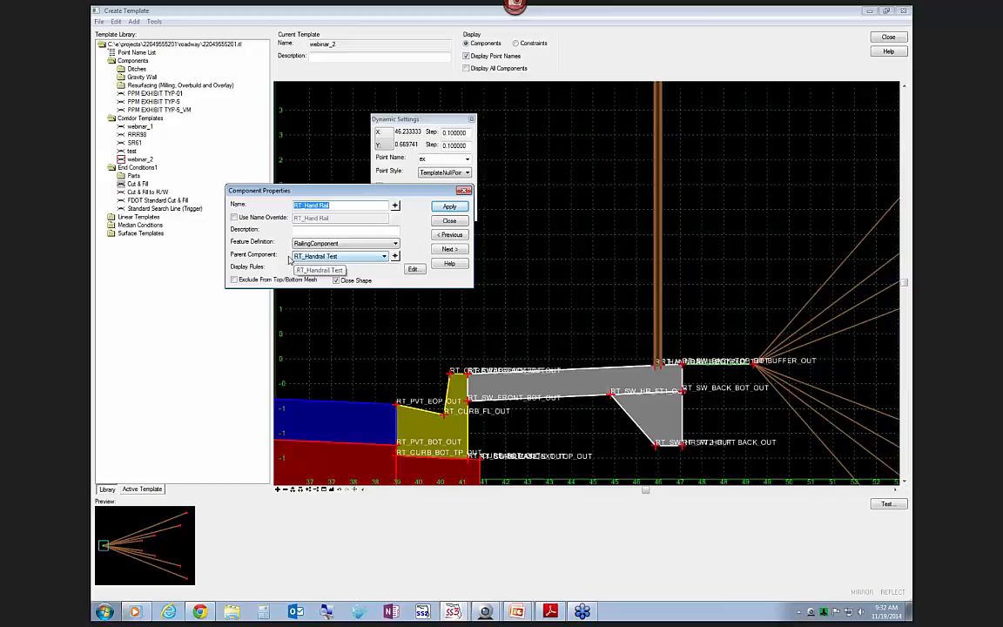
pyautogui.scroll(-2, 693, 331)
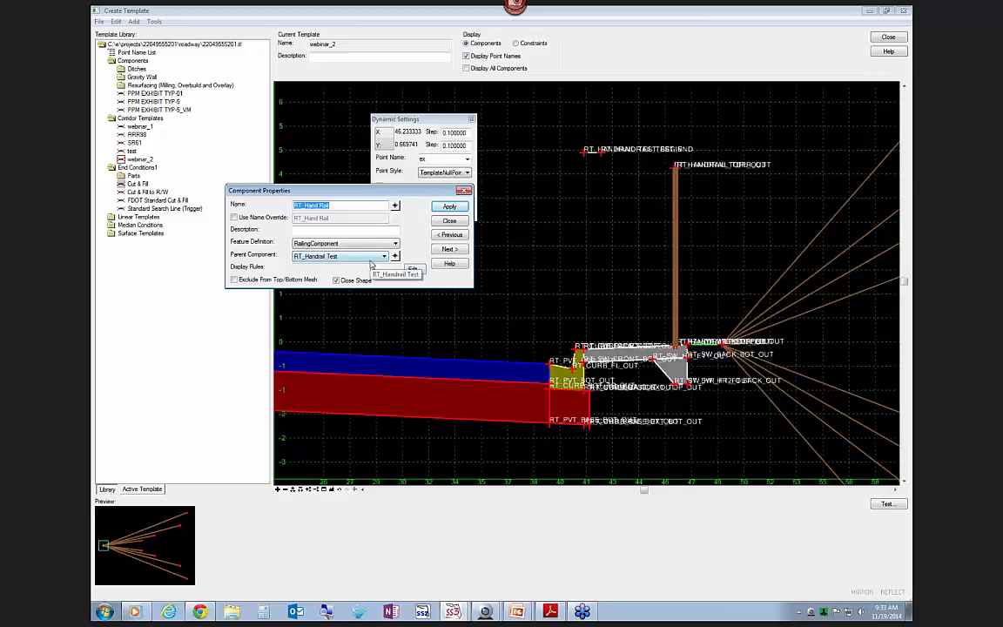
pyautogui.click(445, 224)
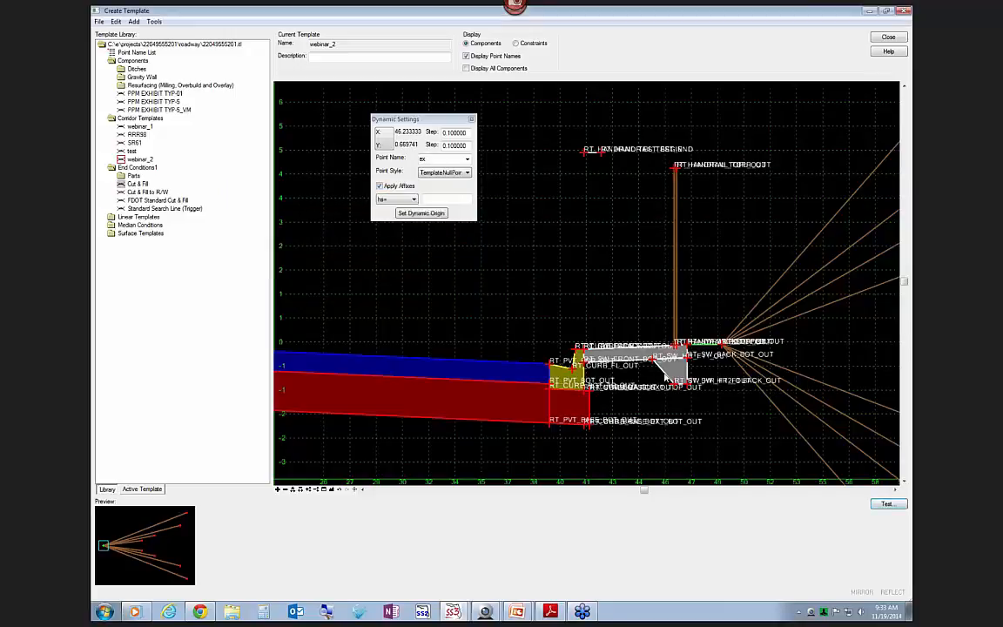
pyautogui.doubleClick(667, 376)
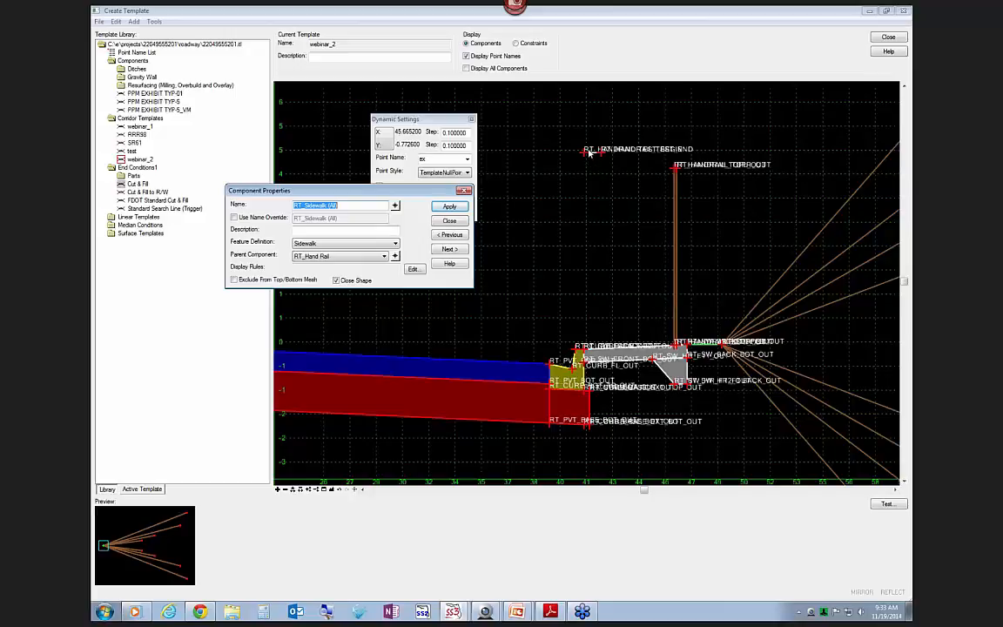
pyautogui.click(449, 222)
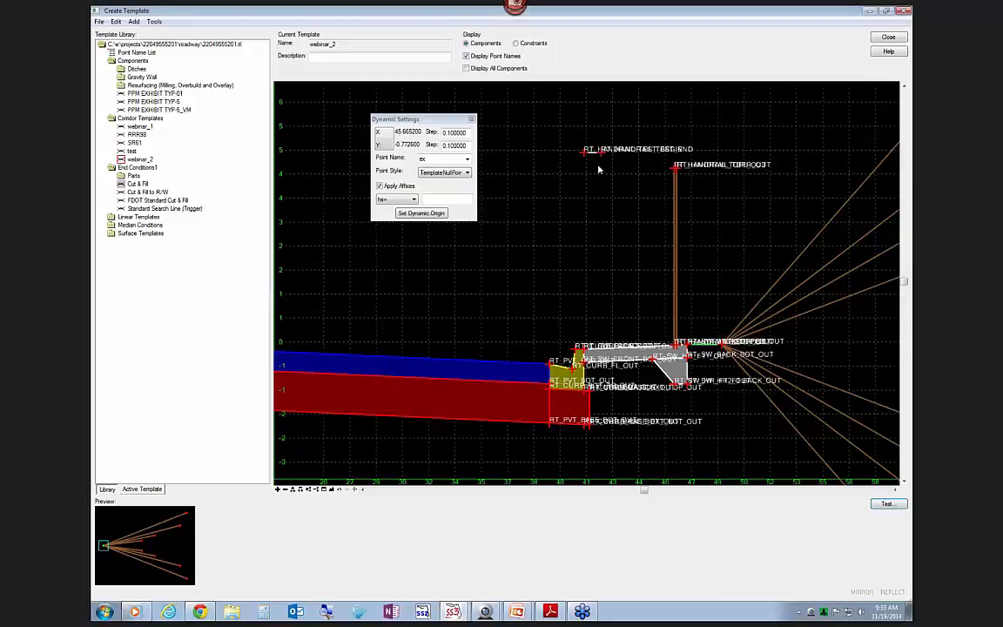
# - Open the point properties of RT_HANDRAIL_TEST_END to review its end condition options
pyautogui.moveTo(600, 157)
pyautogui.doubleClick(600, 156)
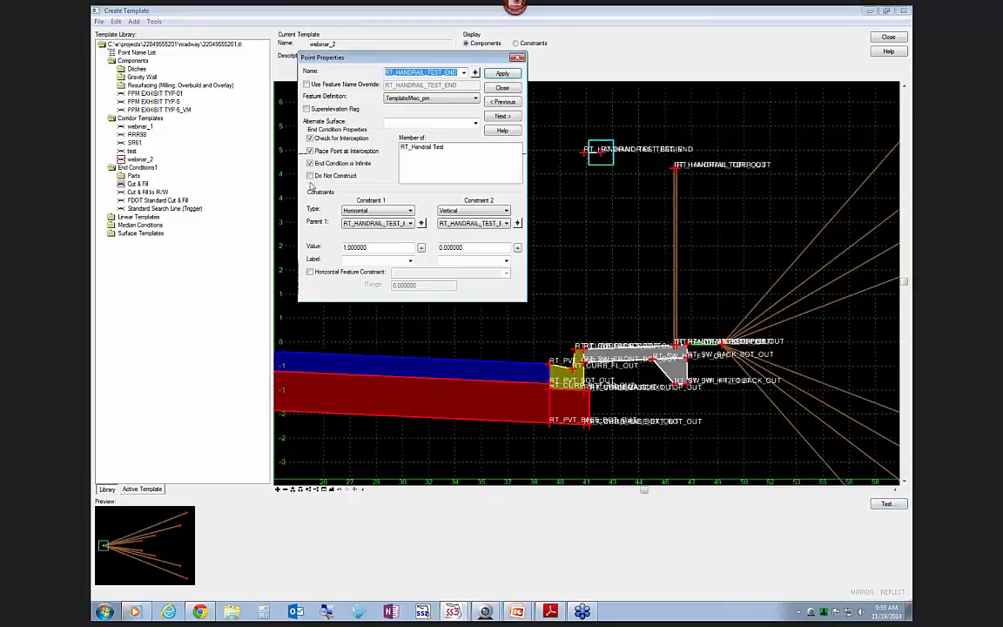
# - Turn on Do Not Construct for the RT_HANDRAIL_TEST_END point and close its properties
pyautogui.click(310, 176)
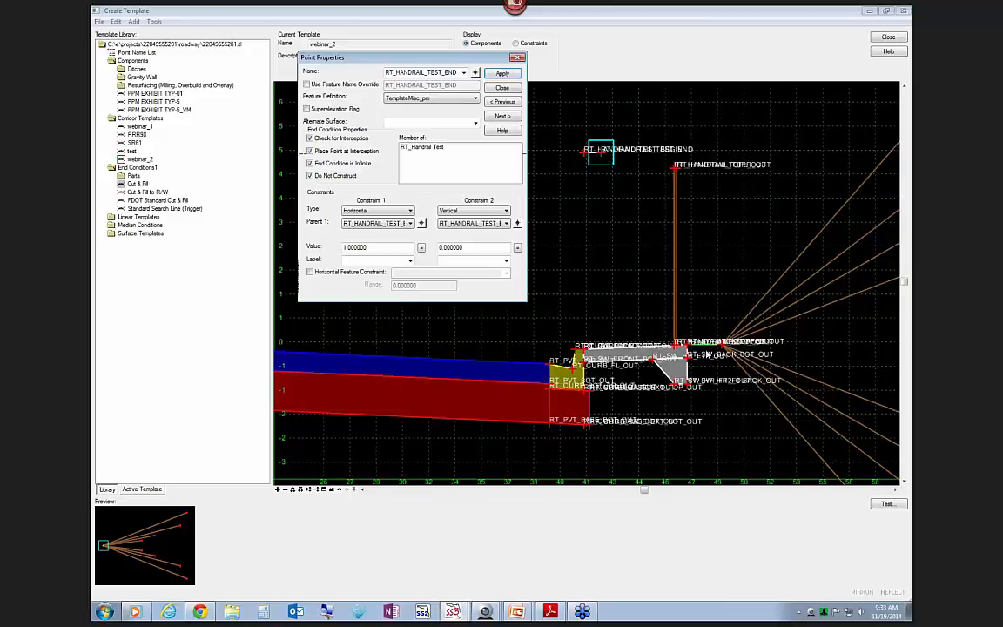
pyautogui.click(502, 88)
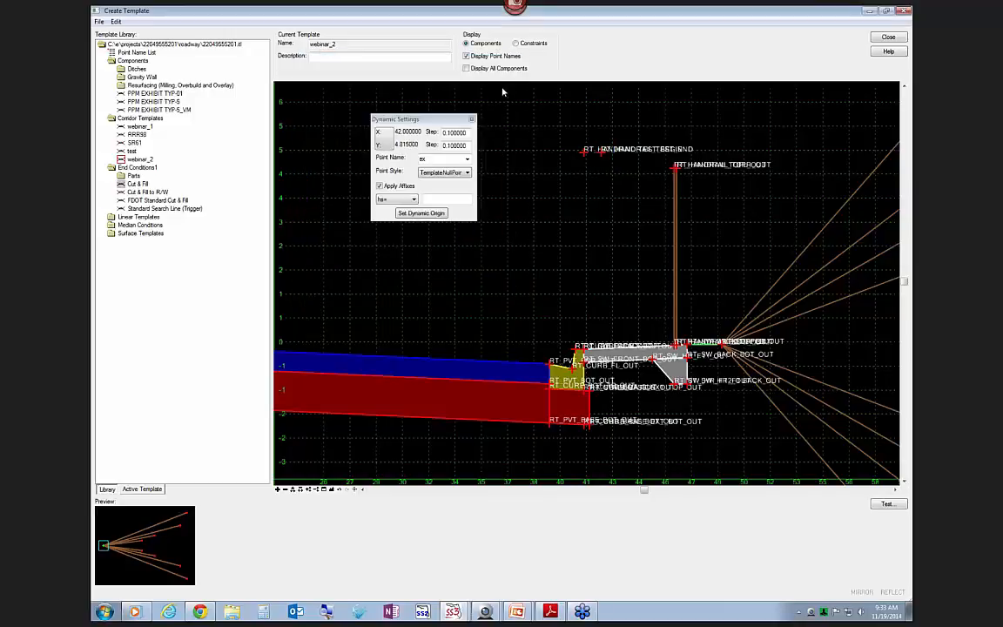
# - Test the template's end conditions against the PipeHandrailGuiderail(Aluminum) feature definition target, checking how the right handrail responds
pyautogui.click(889, 505)
pyautogui.click(784, 115)
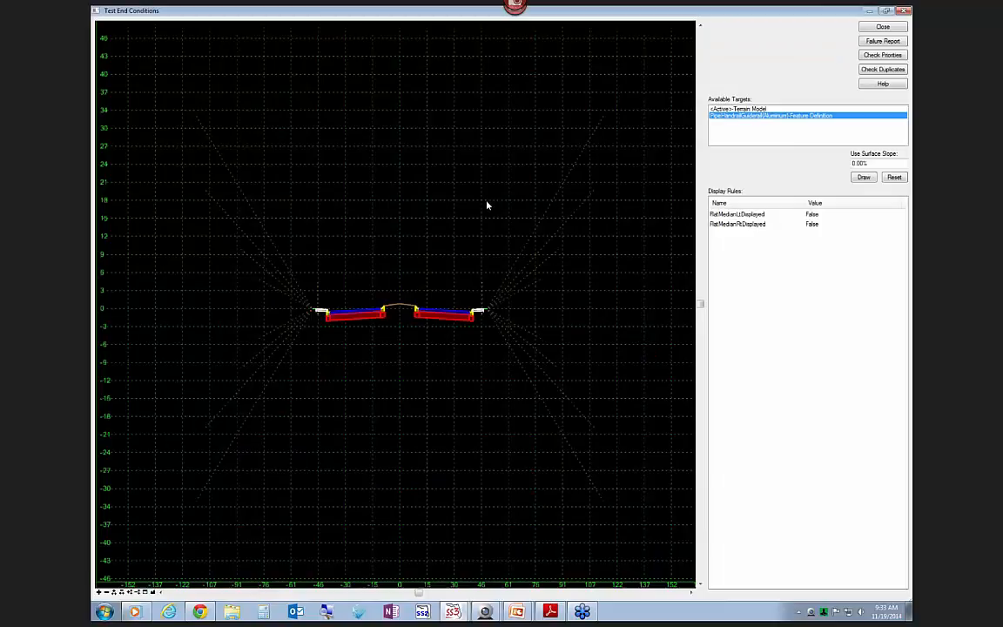
pyautogui.click(864, 177)
pyautogui.scroll(2, 487, 285)
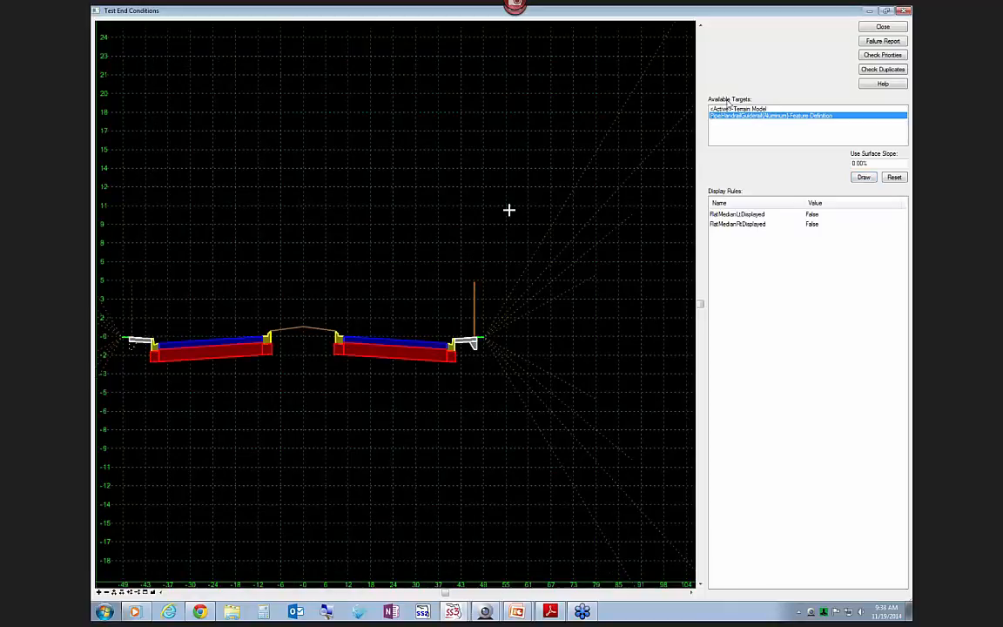
pyautogui.click(884, 27)
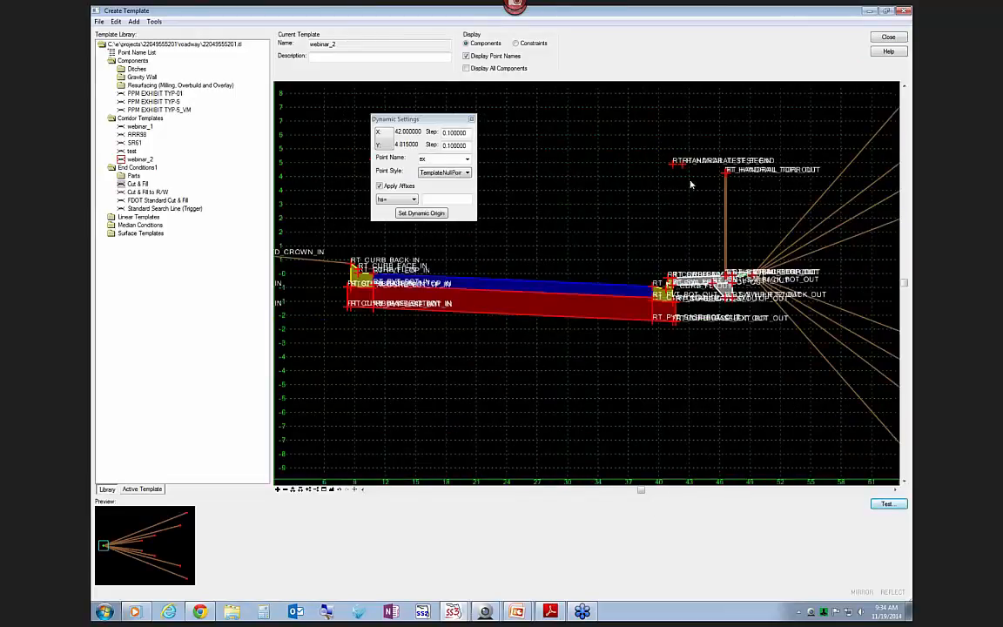
# - Start a new overlay/stripping component by placing its first vertex in the empty area above the right pavement
pyautogui.rightClick(598, 205)
pyautogui.moveTo(671, 207)
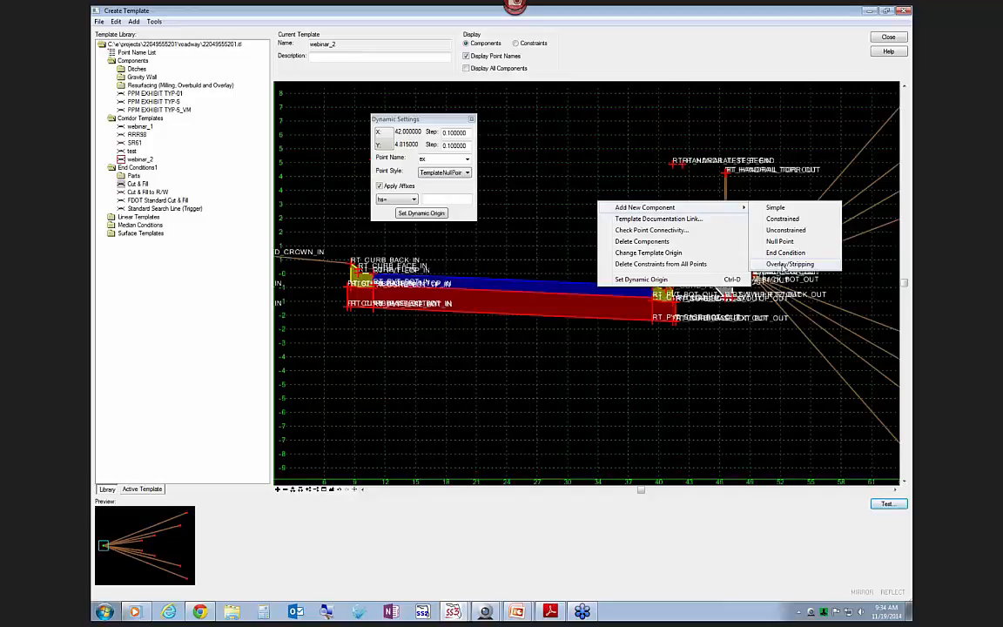
pyautogui.click(790, 264)
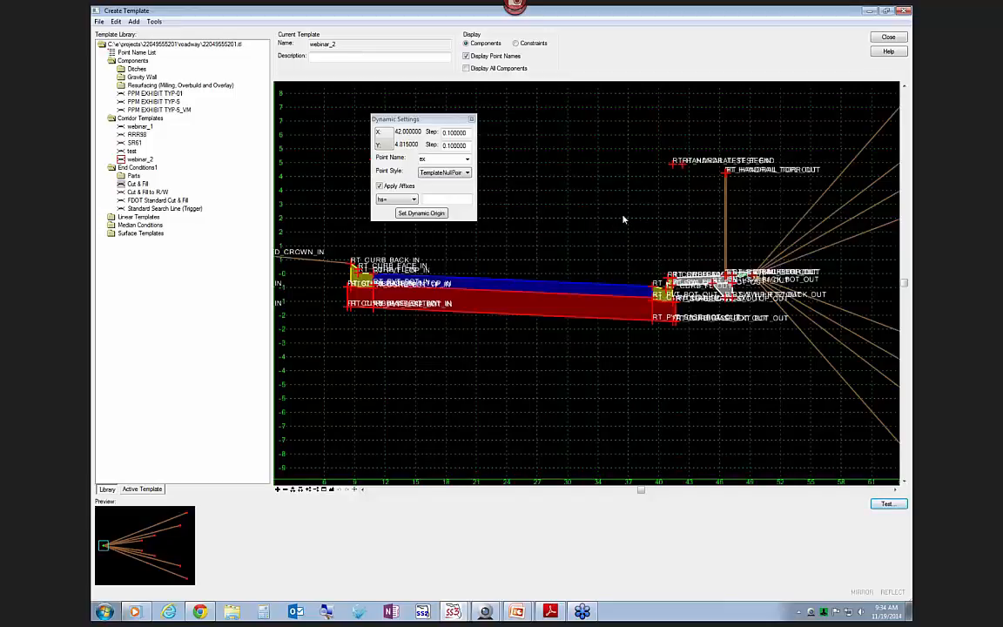
pyautogui.click(515, 189)
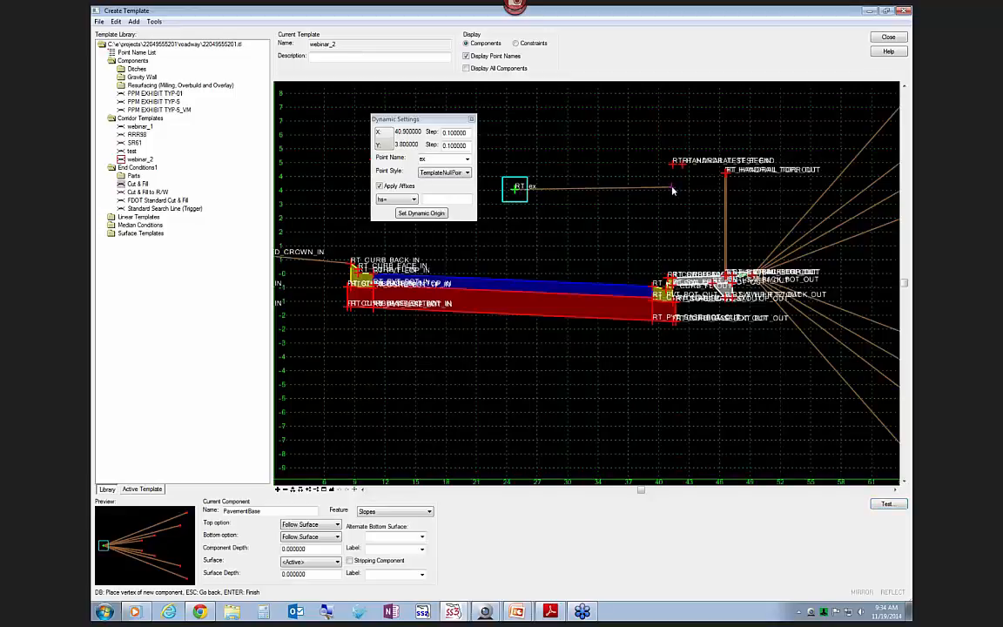
# - Set the point style for the new component's vertices to PavementMilling(ML)
pyautogui.click(467, 172)
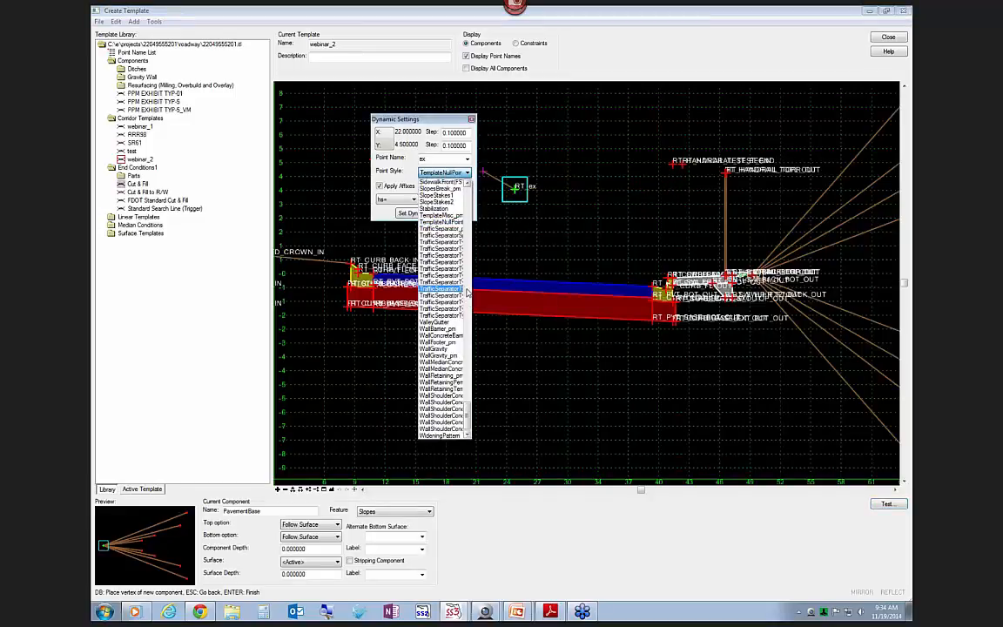
pyautogui.scroll(2, 467, 301)
pyautogui.click(468, 206)
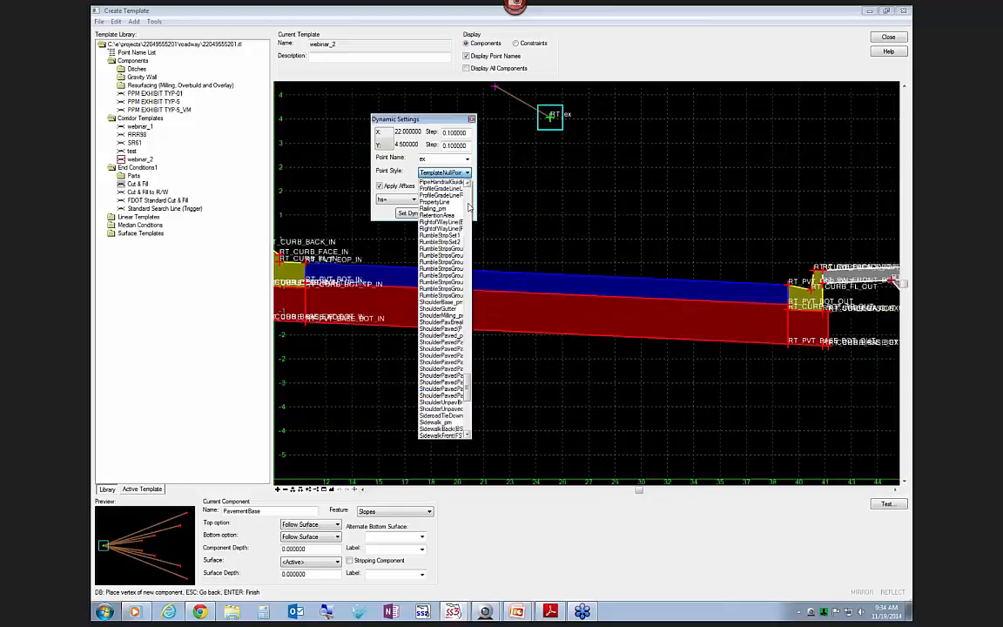
pyautogui.click(469, 207)
pyautogui.click(468, 208)
pyautogui.click(468, 207)
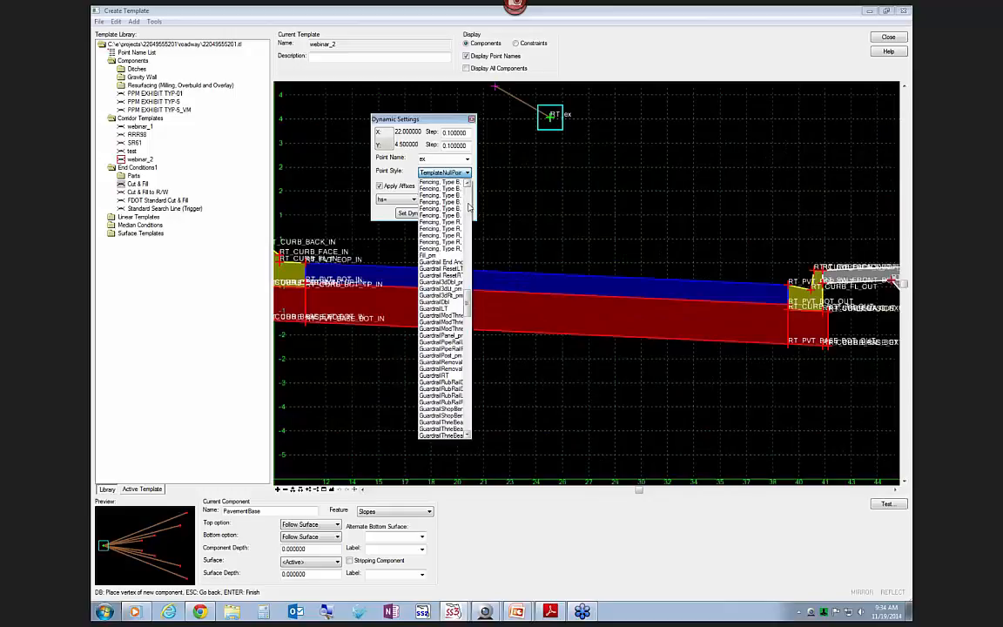
pyautogui.moveTo(466, 302); pyautogui.dragTo(467, 342)
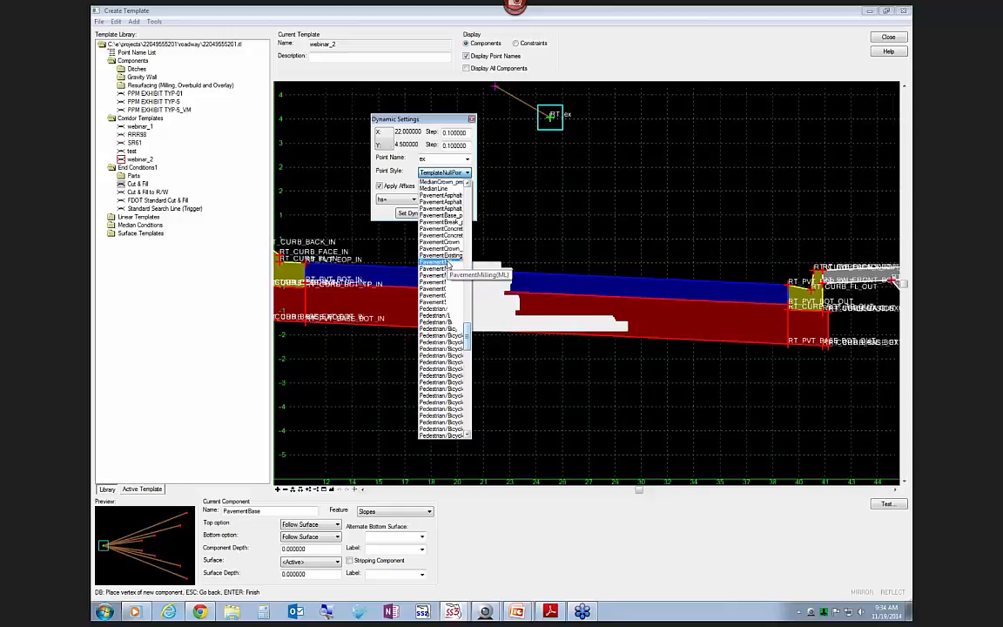
pyautogui.click(445, 262)
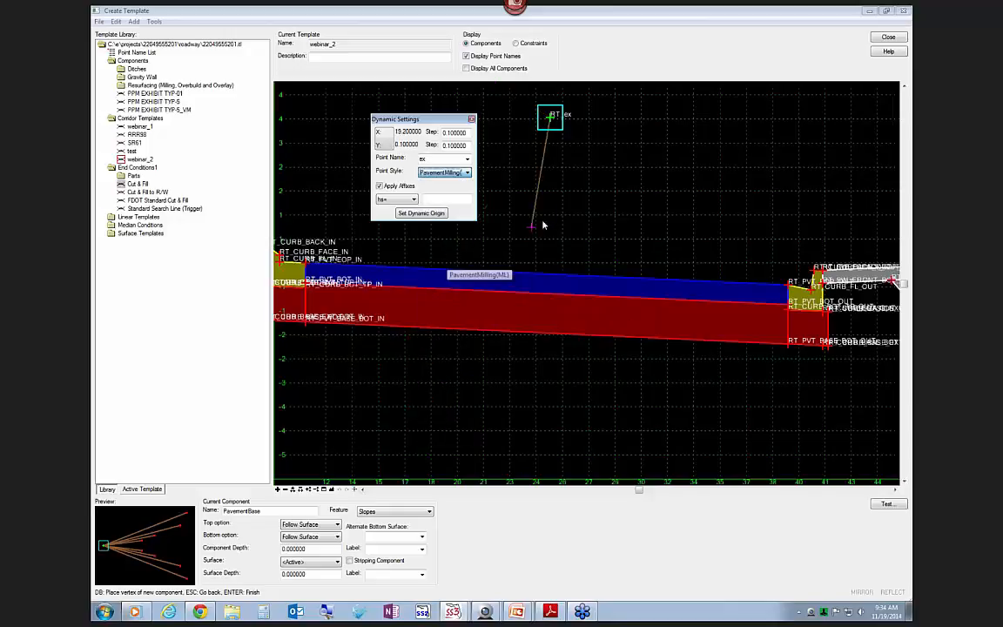
pyautogui.click(467, 173)
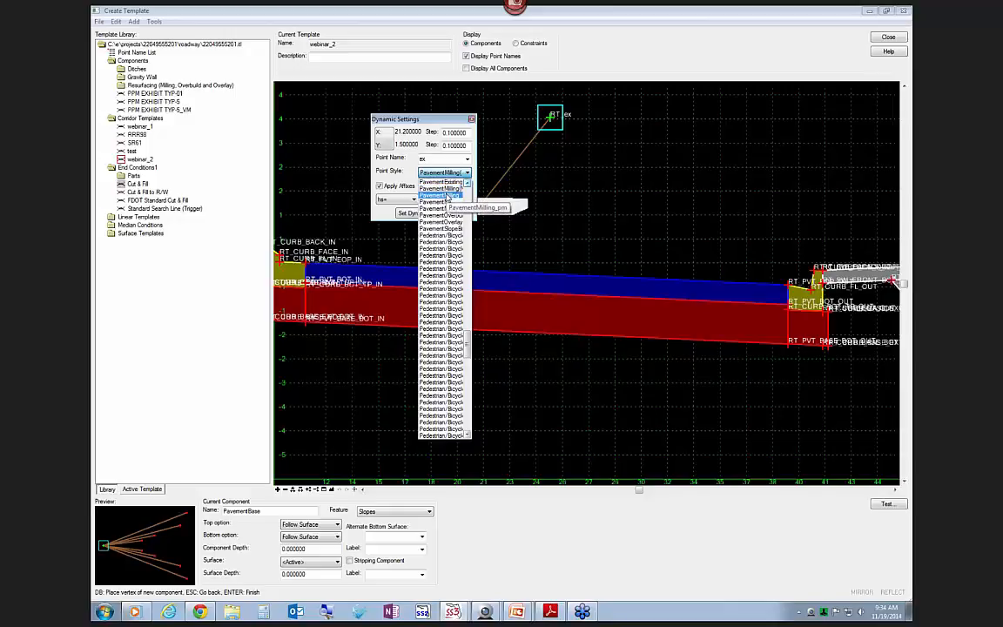
pyautogui.click(400, 169)
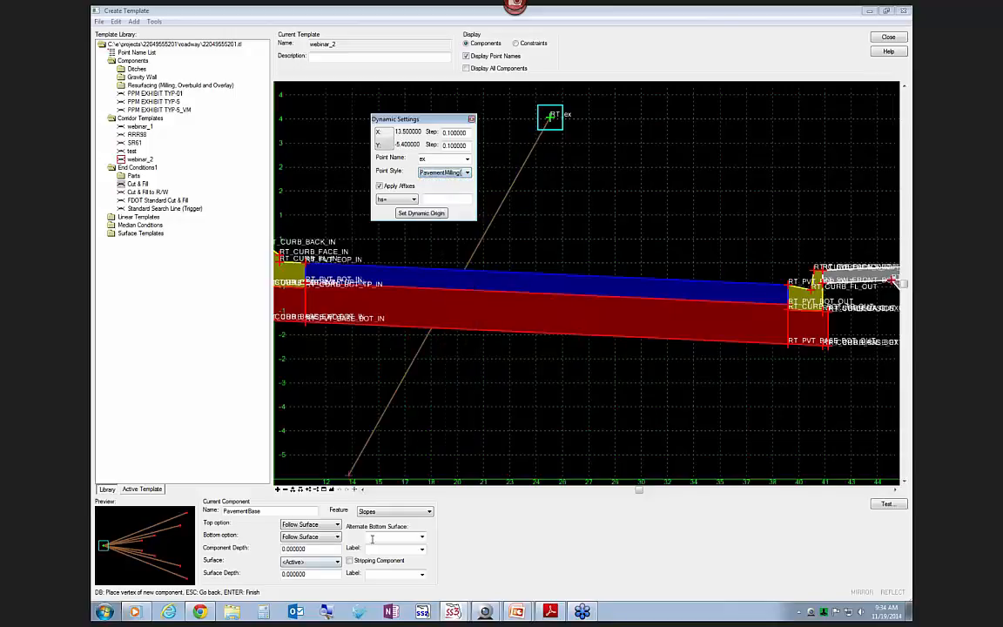
# - Set the component's feature to PavementMilling and finish it with a level second vertex, making it about 11.1 wide
pyautogui.click(393, 513)
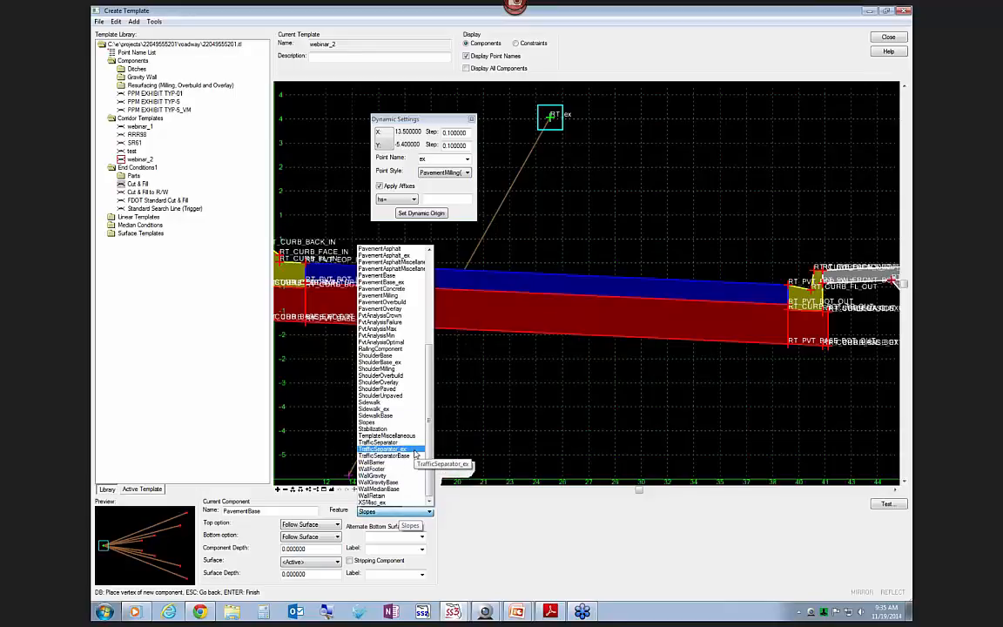
pyautogui.scroll(3, 409, 435)
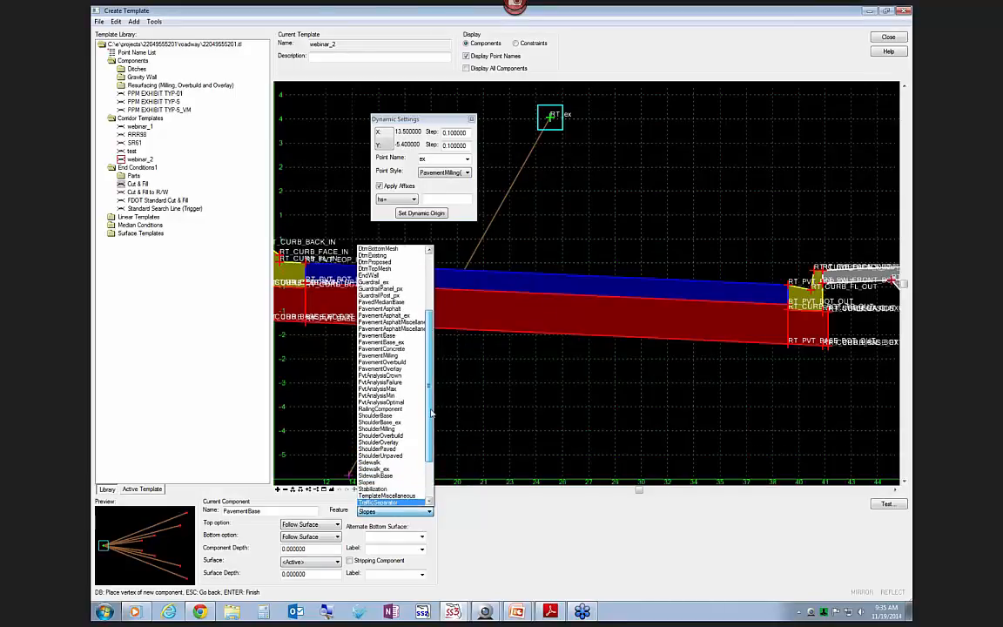
pyautogui.click(376, 356)
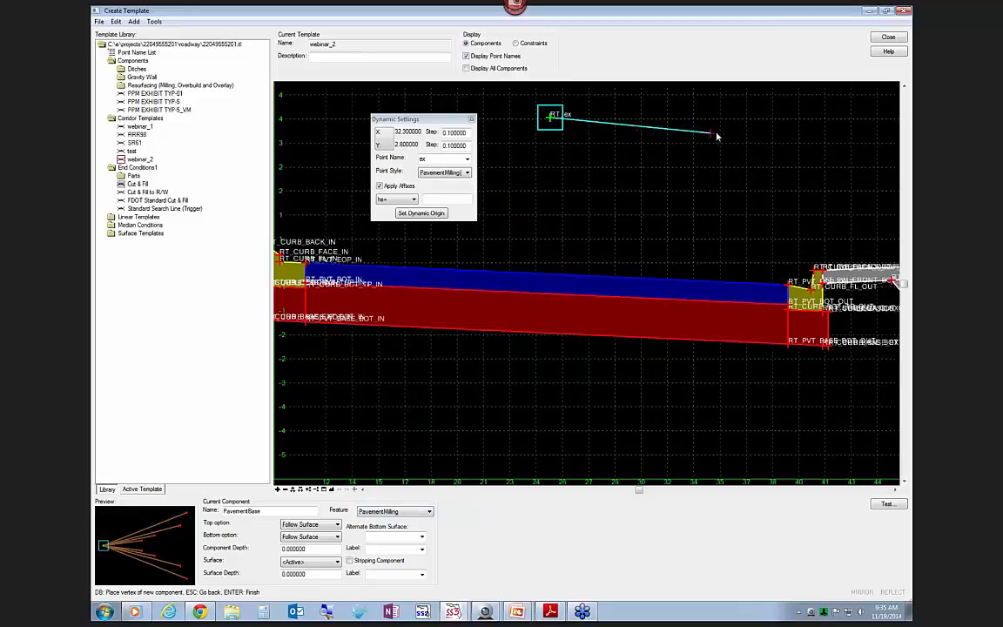
pyautogui.click(741, 116)
pyautogui.rightClick(762, 161)
pyautogui.click(789, 165)
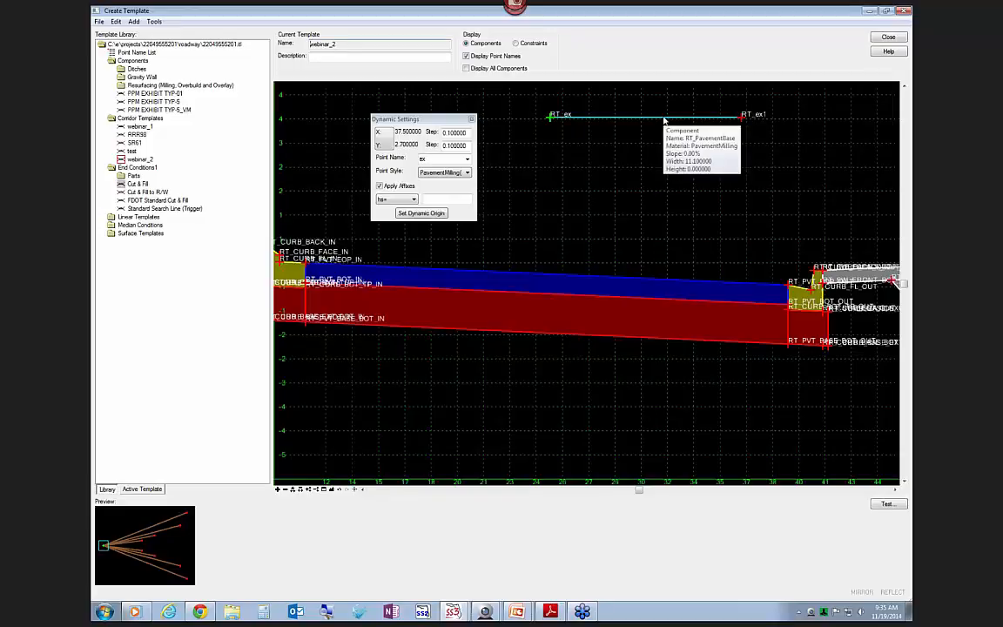
# - Set the milling component's bottom option to Follow Component and apply the change
pyautogui.click(663, 121)
pyautogui.doubleClick(663, 121)
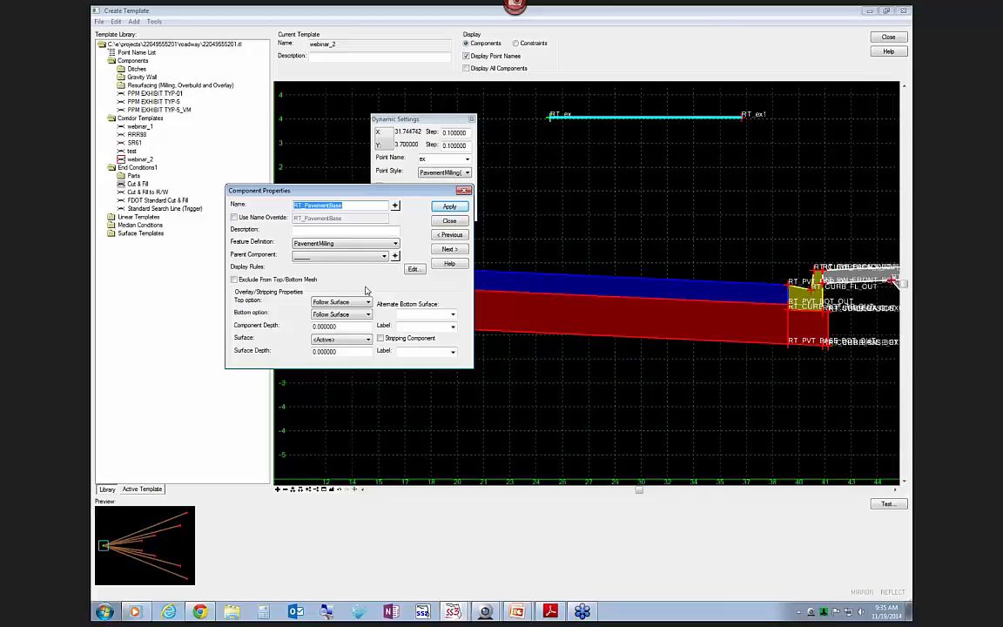
pyautogui.click(366, 314)
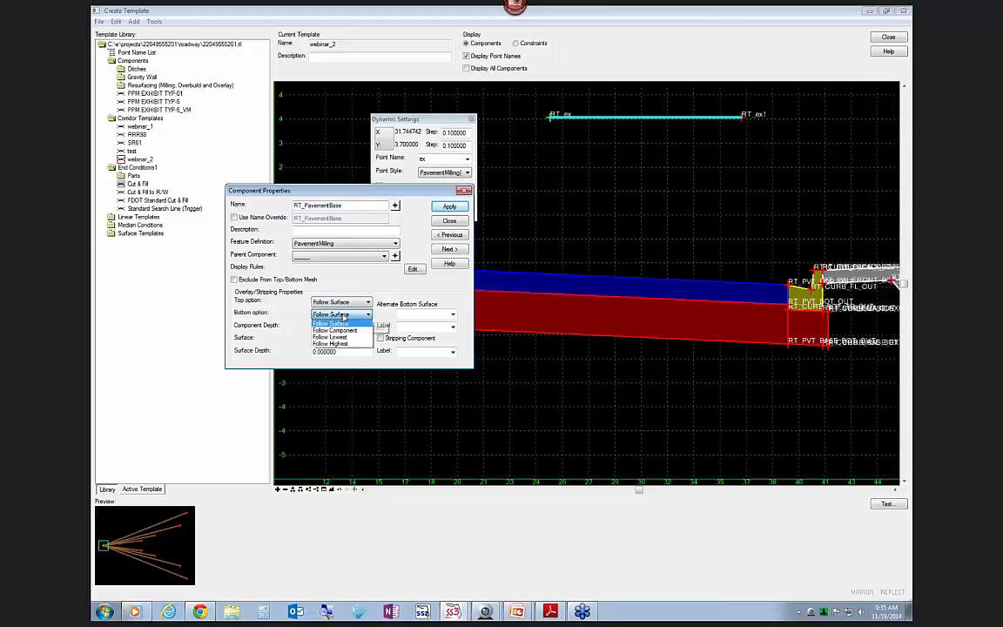
pyautogui.click(336, 330)
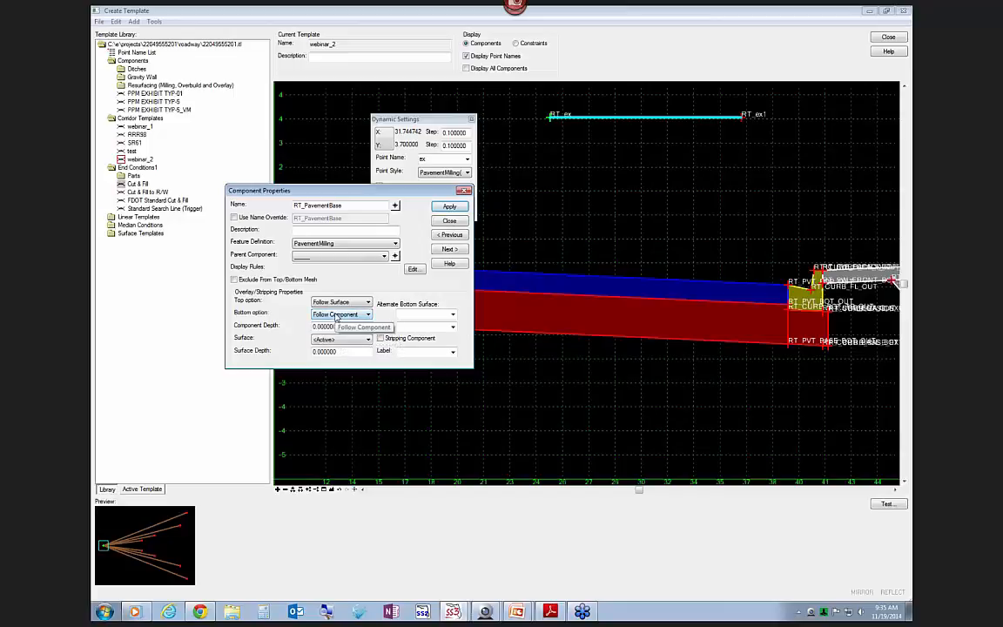
pyautogui.click(450, 207)
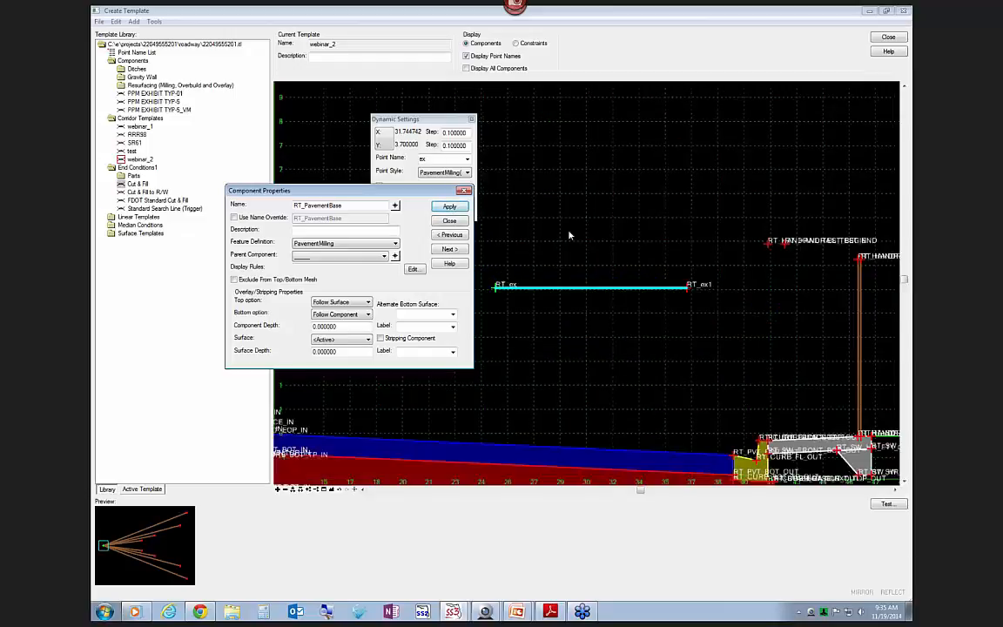
pyautogui.click(451, 222)
# - Test the milling component against the active terrain model, moving the test surface above and below the component line
pyautogui.moveTo(595, 291)
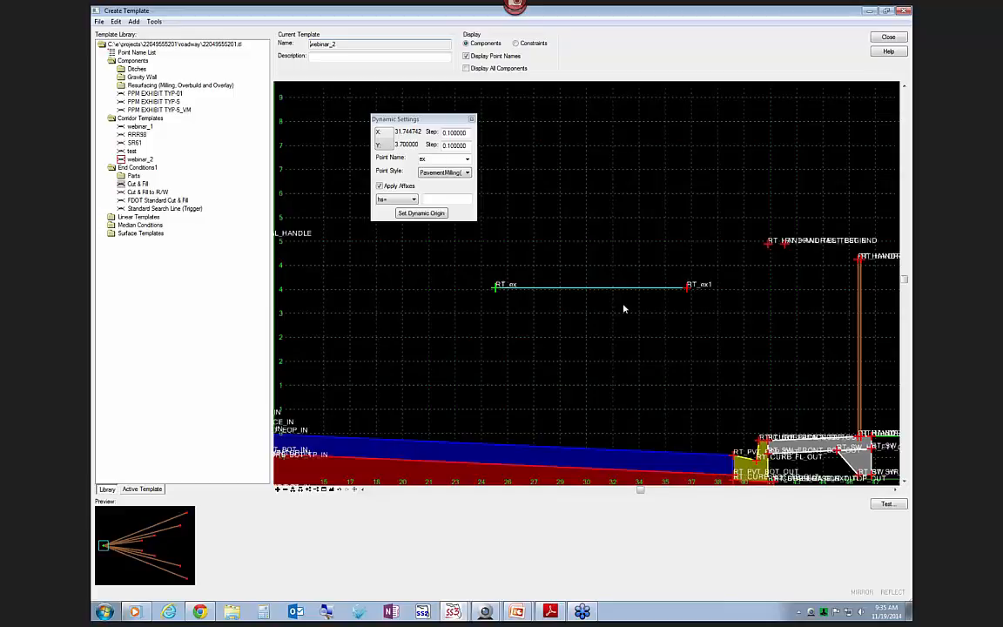
pyautogui.click(888, 504)
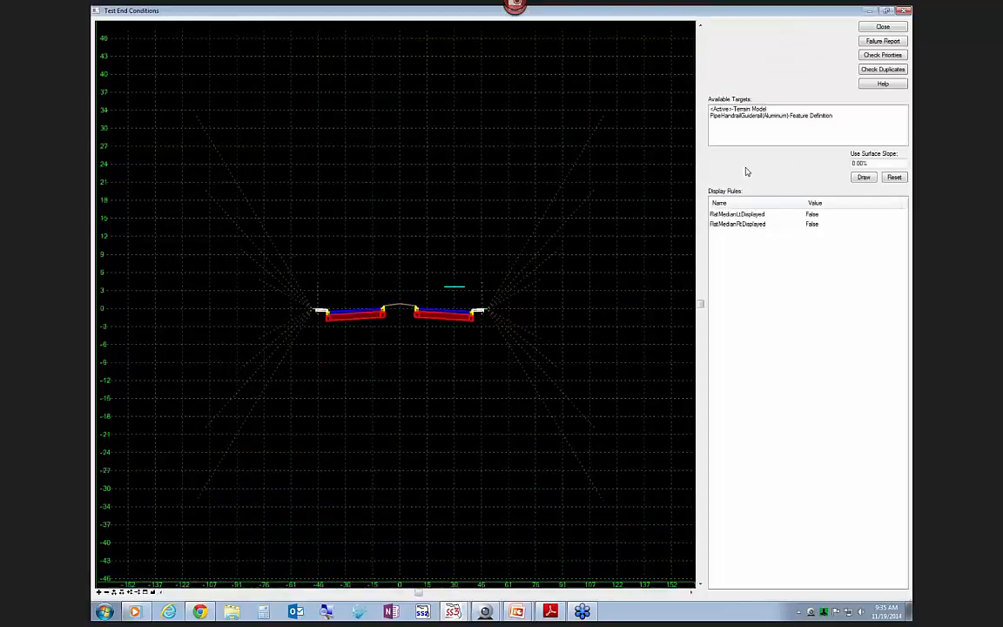
pyautogui.click(738, 110)
pyautogui.click(863, 177)
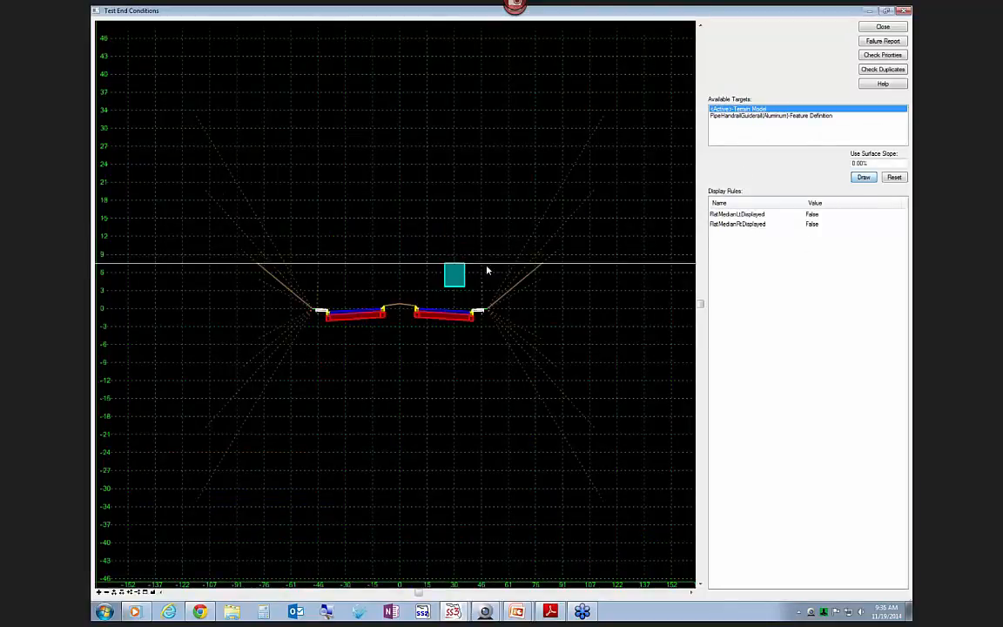
pyautogui.scroll(5, 486, 271)
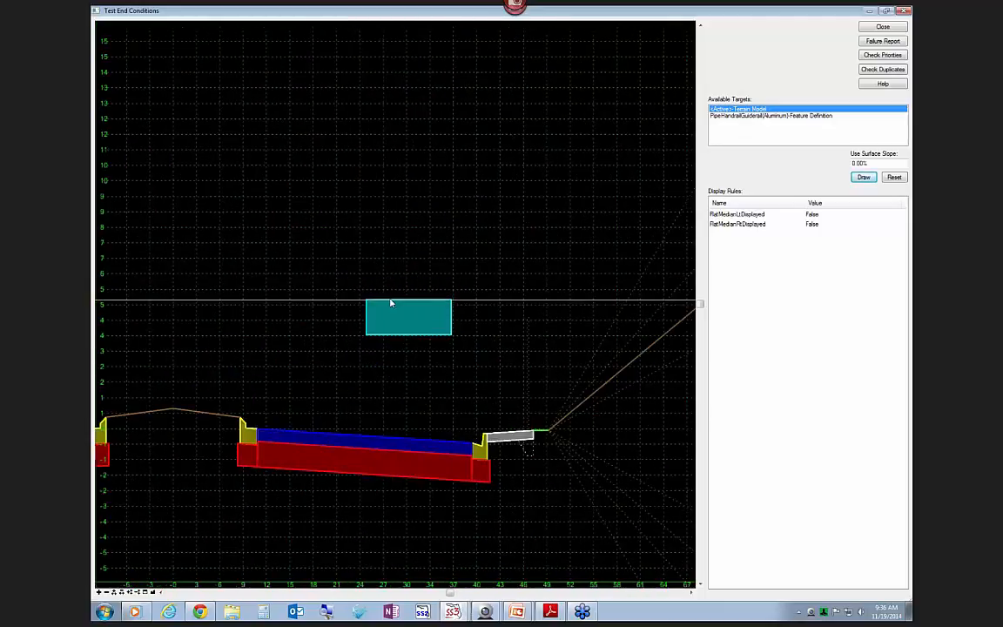
pyautogui.scroll(2, 391, 303)
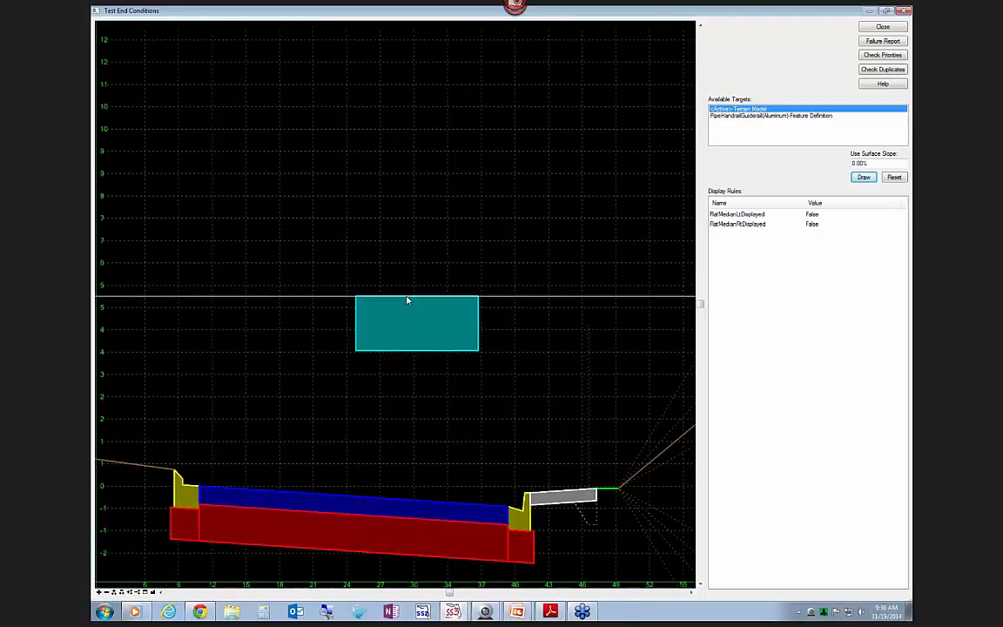
pyautogui.moveTo(407, 300); pyautogui.dragTo(418, 335)
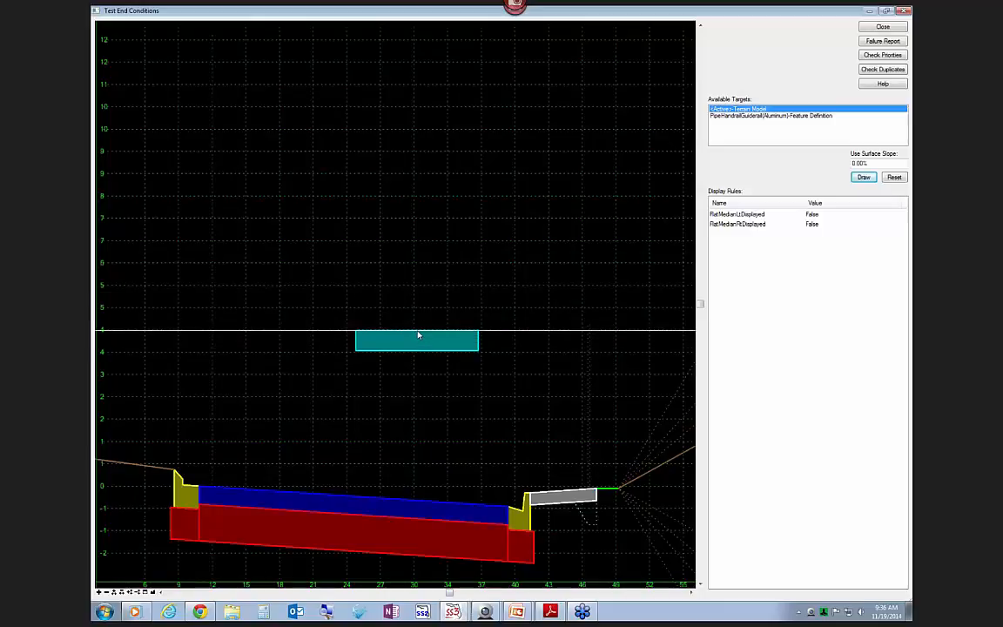
pyautogui.moveTo(418, 335); pyautogui.dragTo(415, 392)
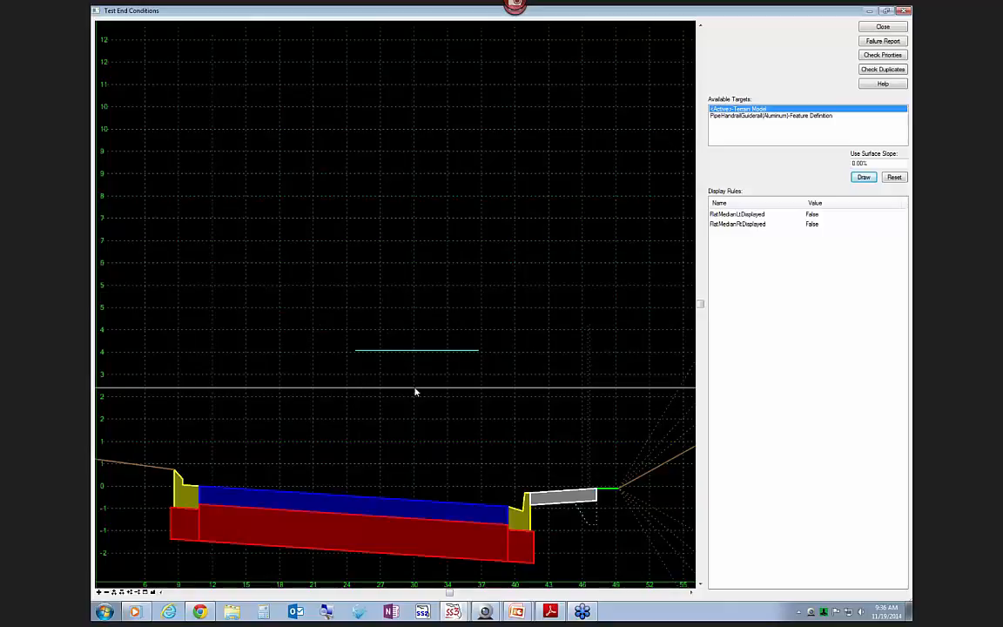
pyautogui.moveTo(416, 393); pyautogui.dragTo(447, 180)
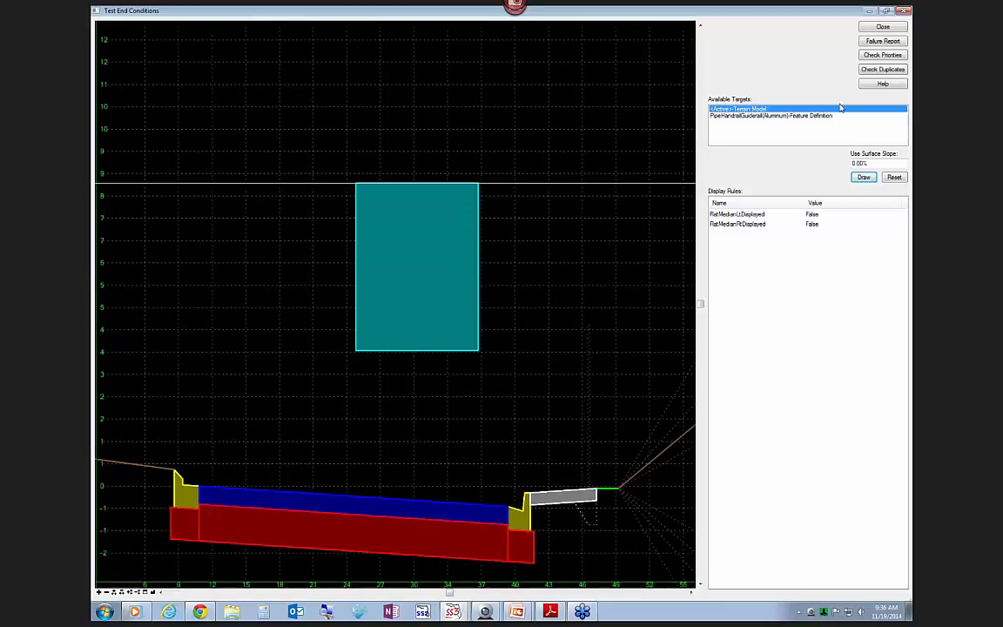
pyautogui.click(883, 26)
# - Set the milling component's feature definition to PavementOverlay, with top option Follow Component and bottom option Follow Surface
pyautogui.doubleClick(575, 292)
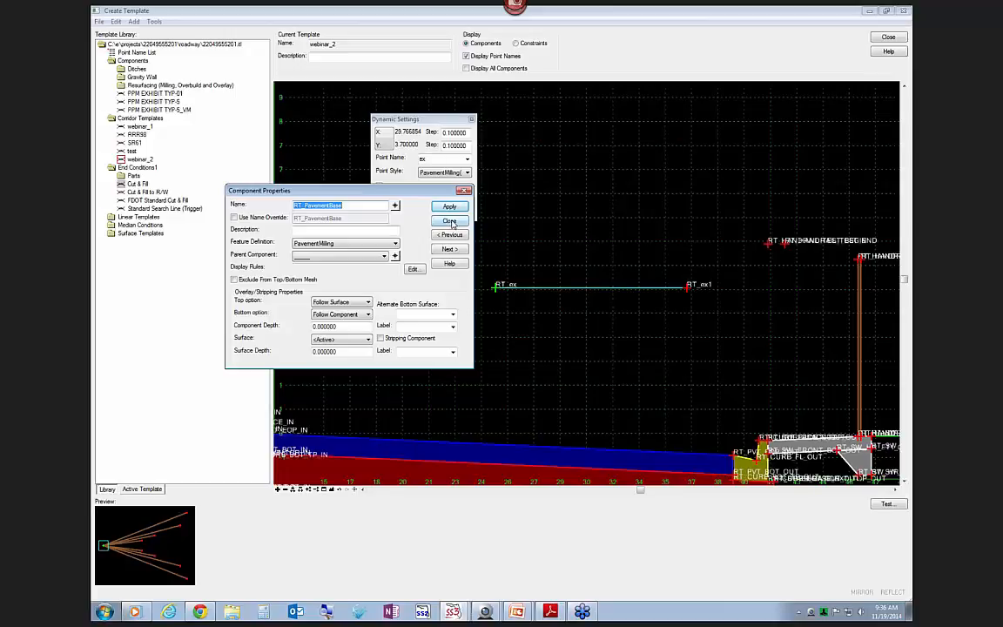
pyautogui.click(376, 244)
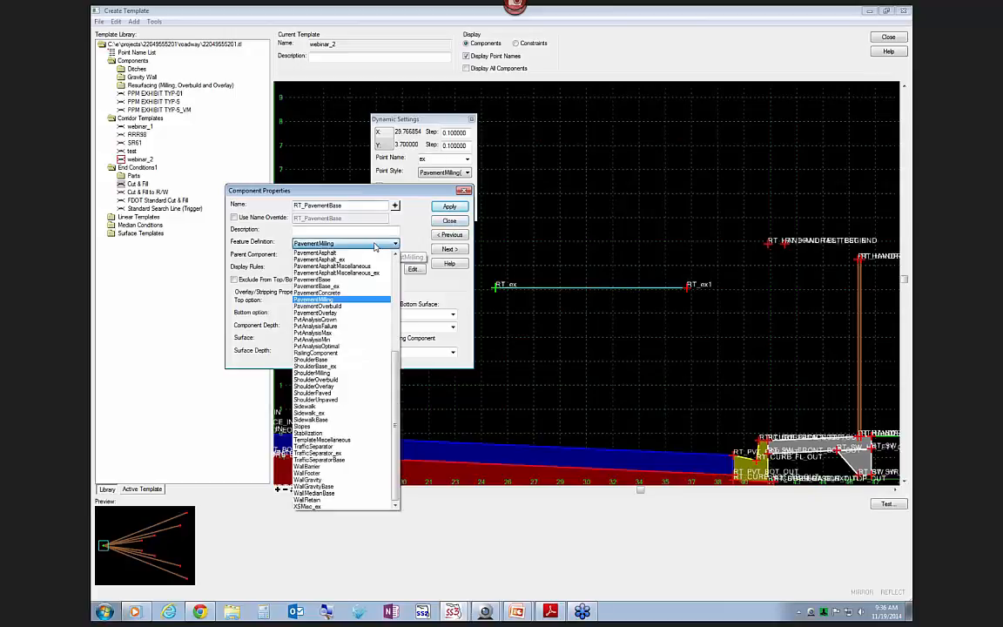
pyautogui.click(321, 314)
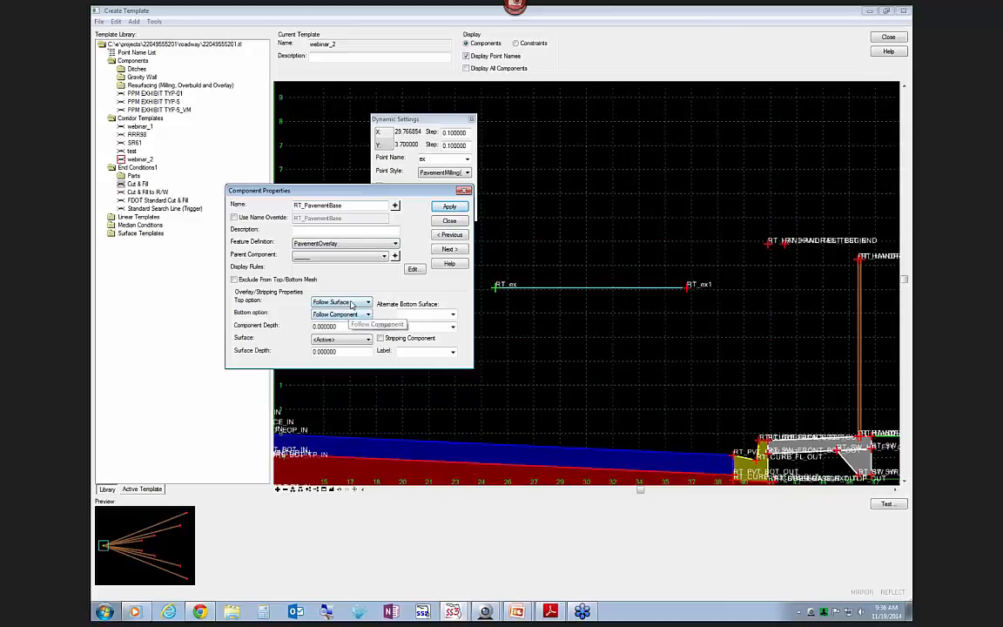
pyautogui.click(352, 303)
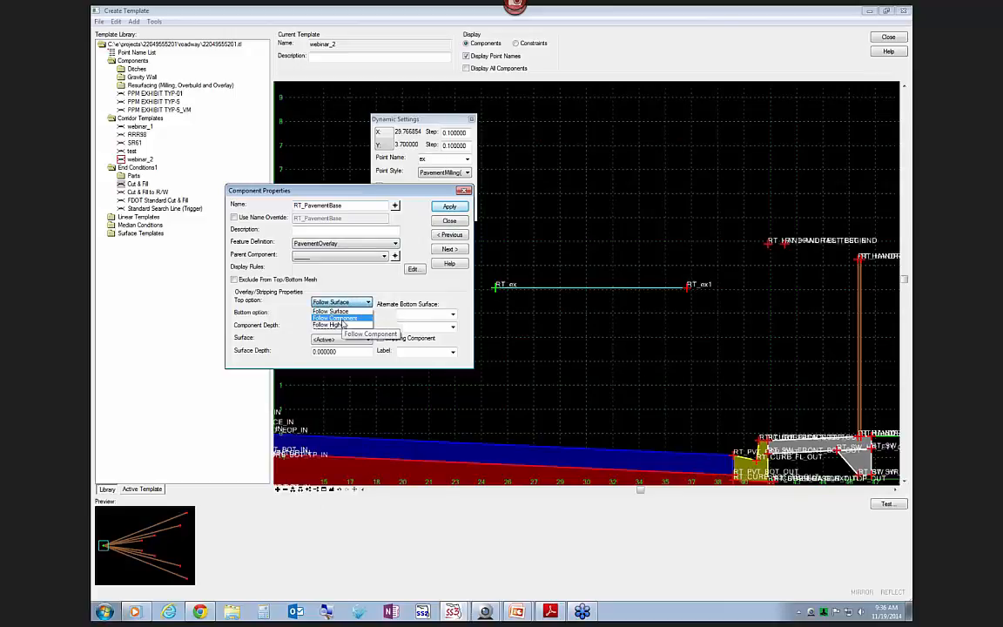
pyautogui.click(340, 312)
pyautogui.click(347, 304)
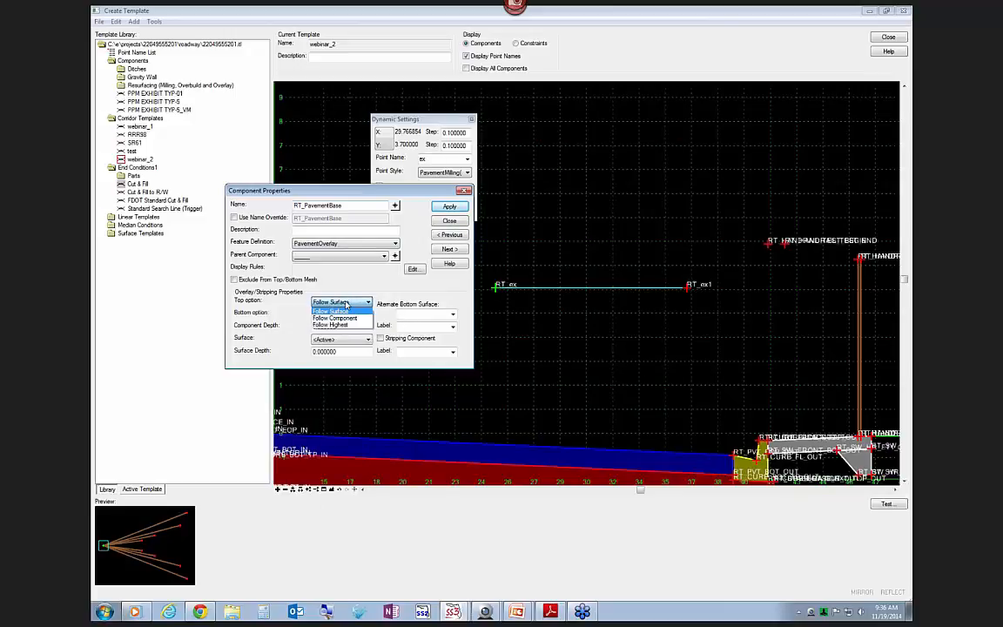
pyautogui.click(335, 318)
pyautogui.click(340, 314)
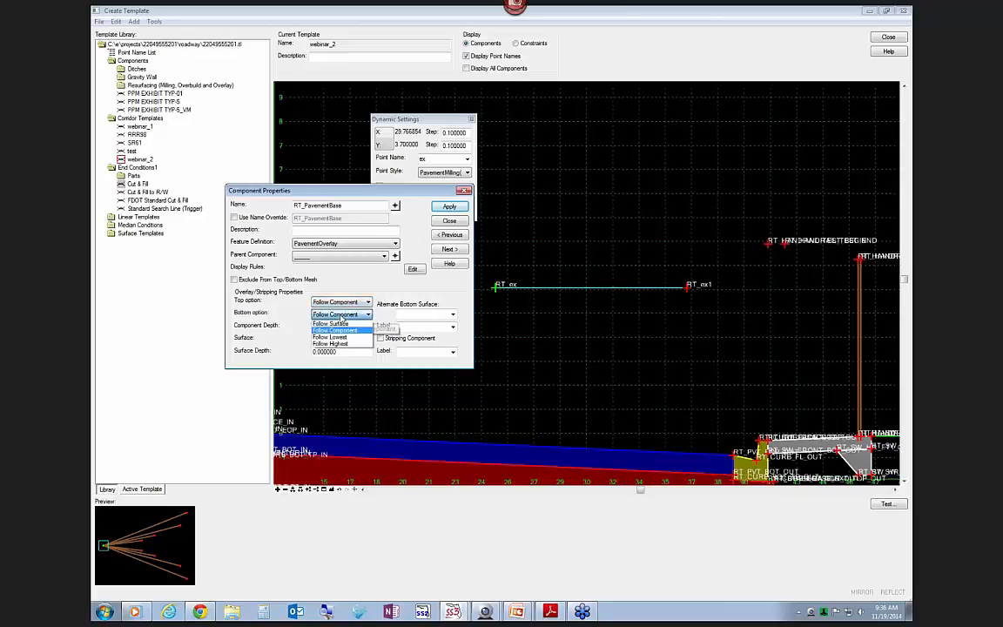
pyautogui.click(331, 323)
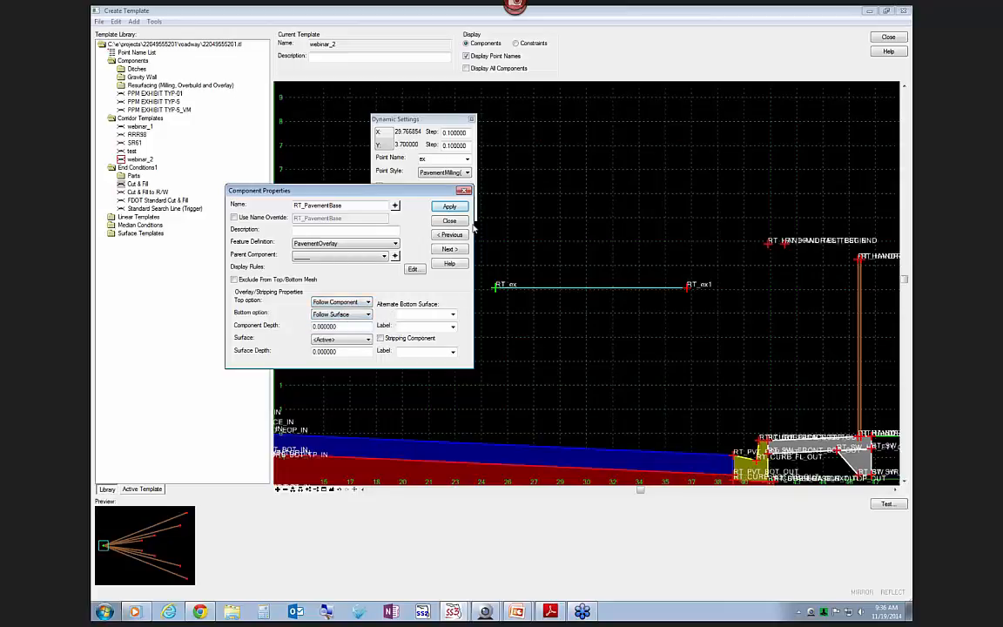
pyautogui.click(449, 206)
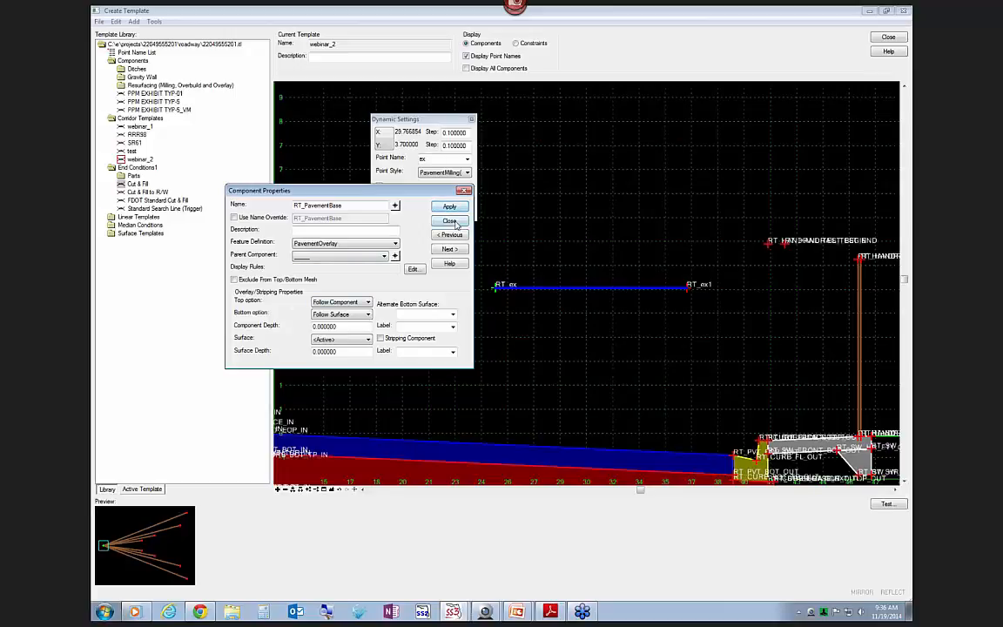
# - Change the overlay component's feature definition to PavementOverbuild, apply it and close the component's properties
pyautogui.click(358, 244)
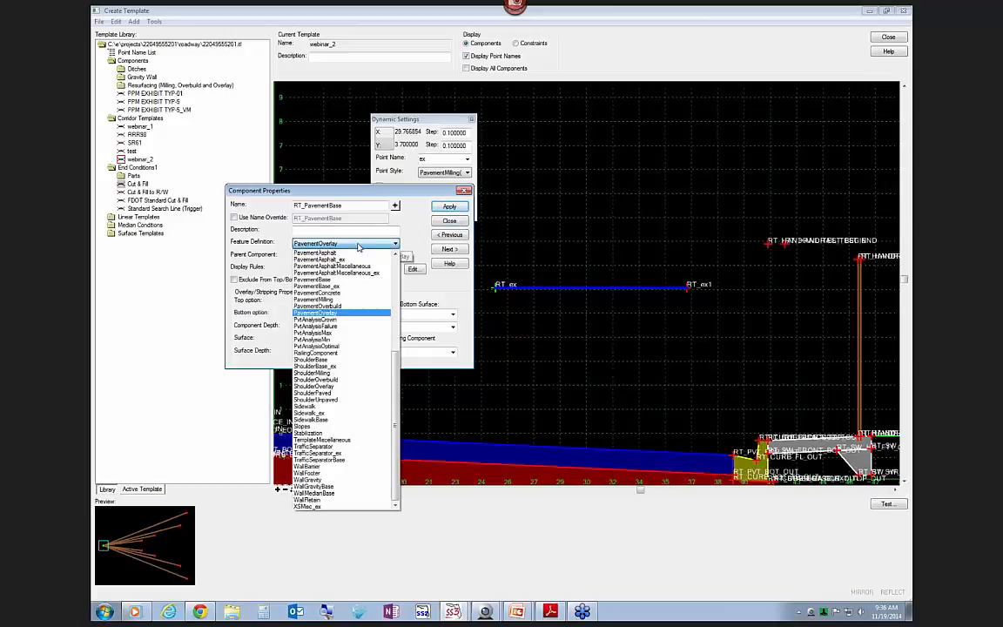
pyautogui.click(320, 305)
pyautogui.click(450, 207)
pyautogui.click(449, 220)
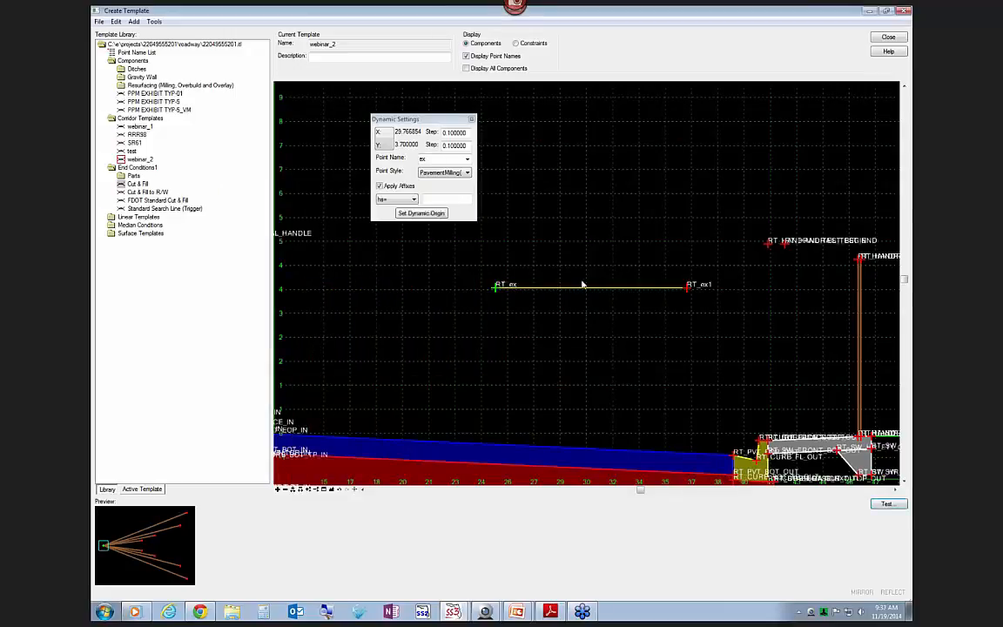
# - Test the overbuild component against the active terrain model, moving the test surface near the component line
pyautogui.click(887, 503)
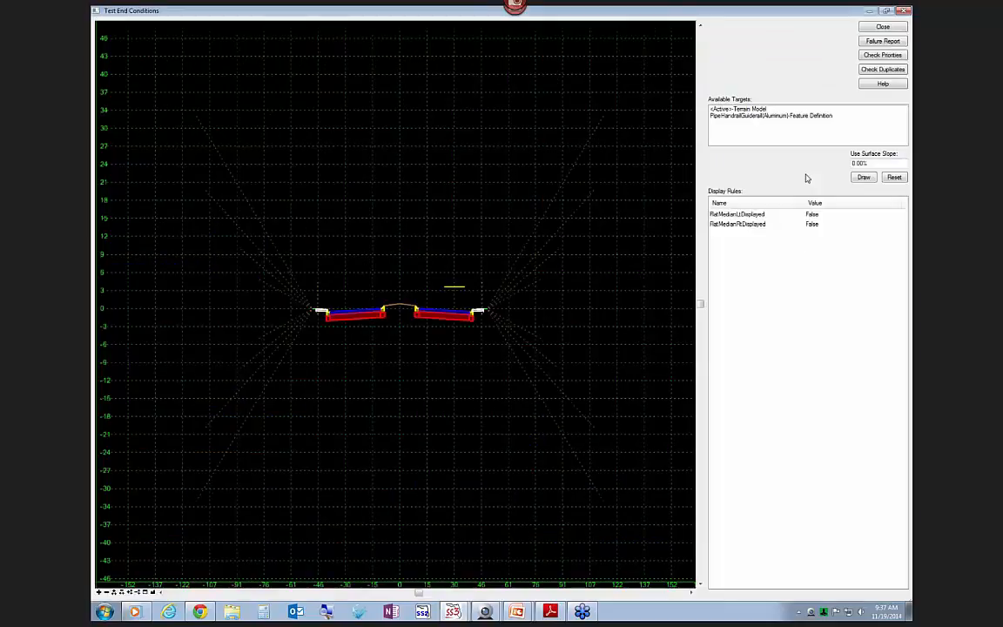
pyautogui.click(744, 109)
pyautogui.click(865, 177)
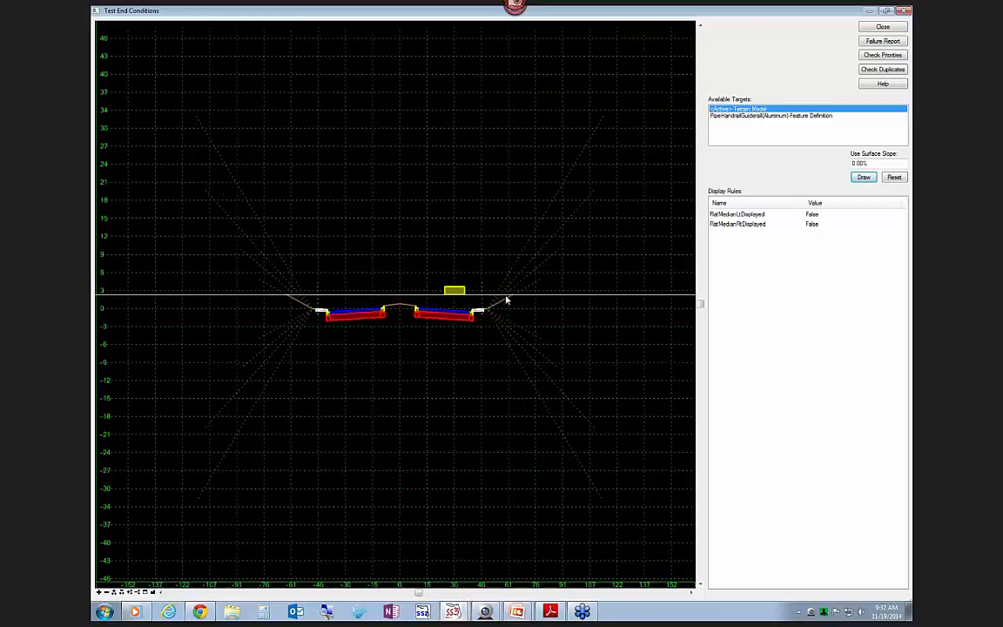
pyautogui.scroll(2, 496, 296)
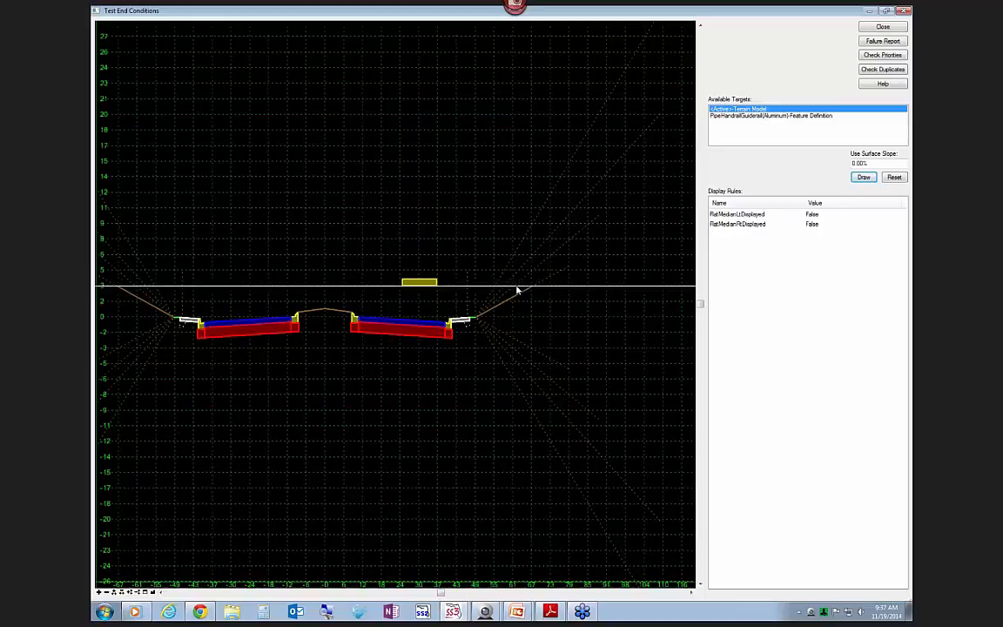
pyautogui.click(883, 28)
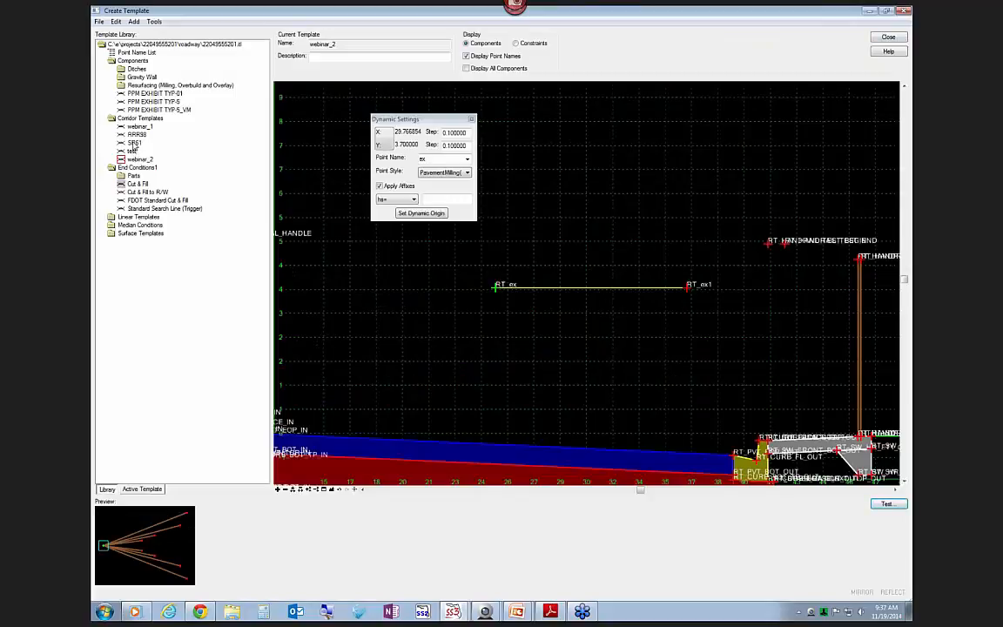
# - Open the RRR98 corridor template and test its milling and overbuild components against the active terrain model
pyautogui.doubleClick(137, 134)
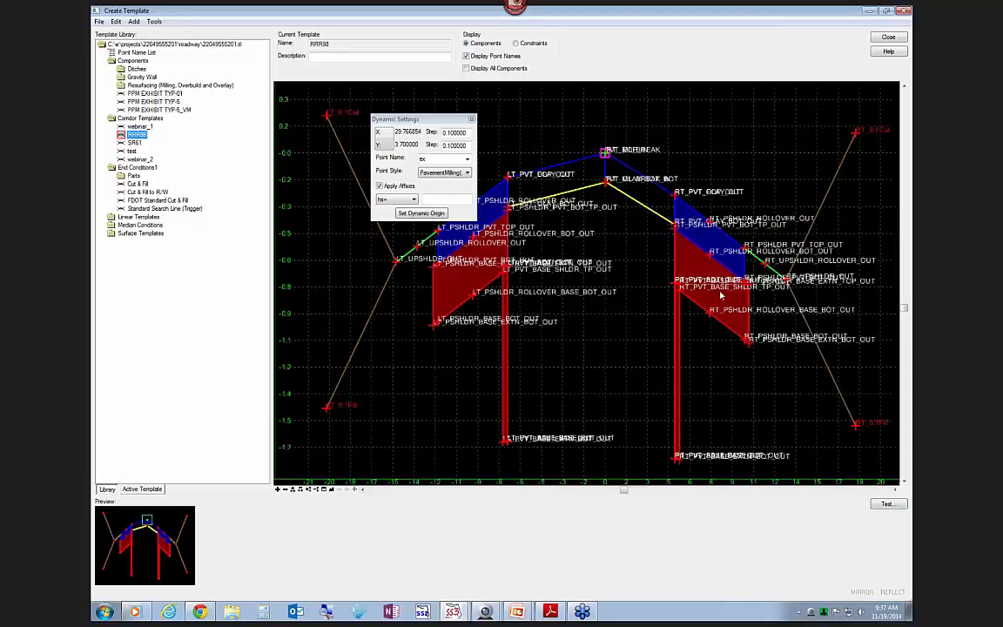
pyautogui.click(882, 508)
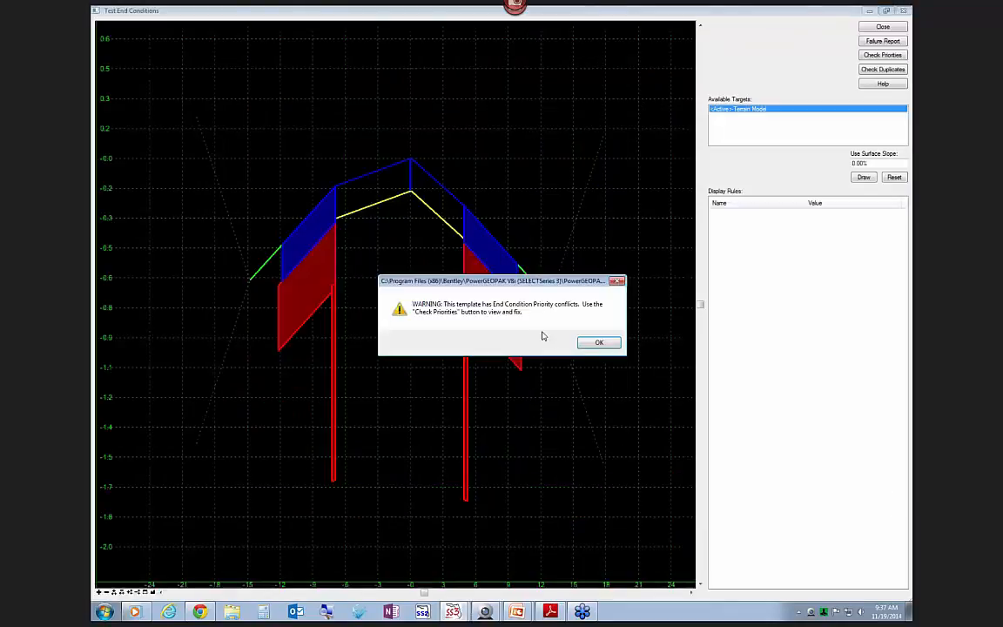
pyautogui.click(598, 344)
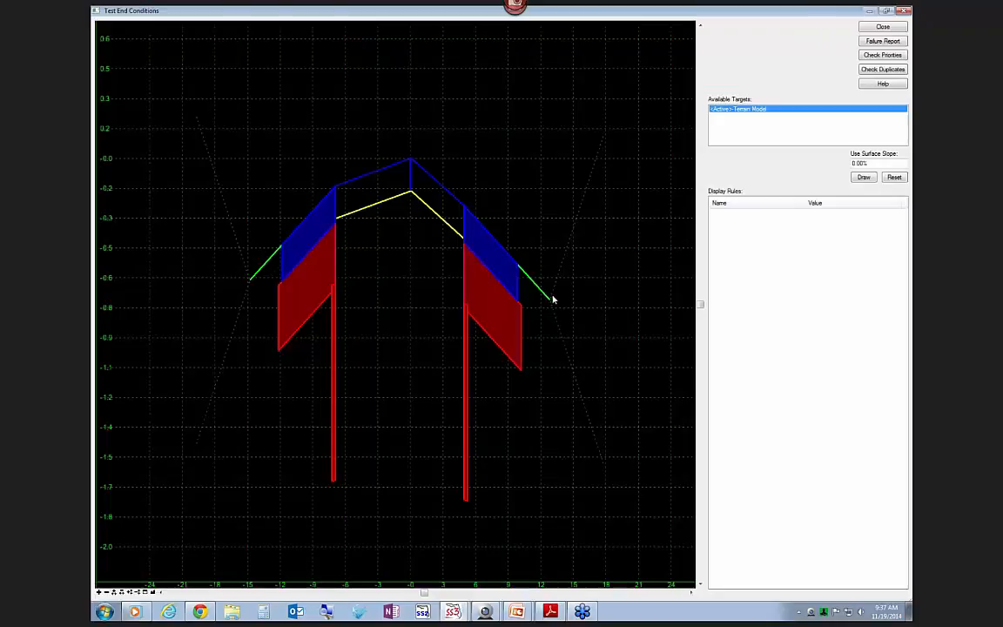
pyautogui.click(863, 177)
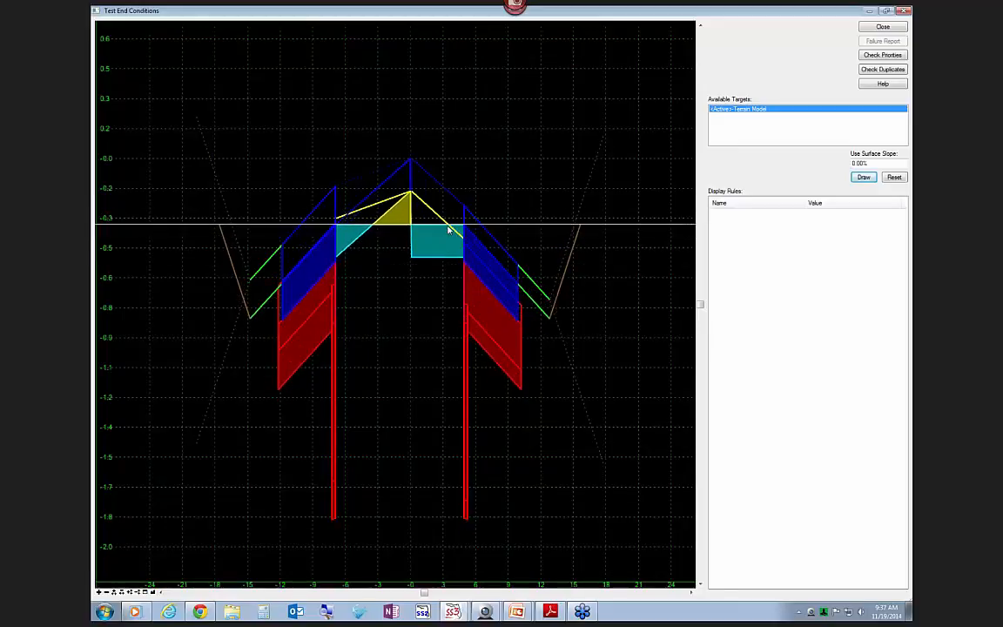
pyautogui.click(883, 27)
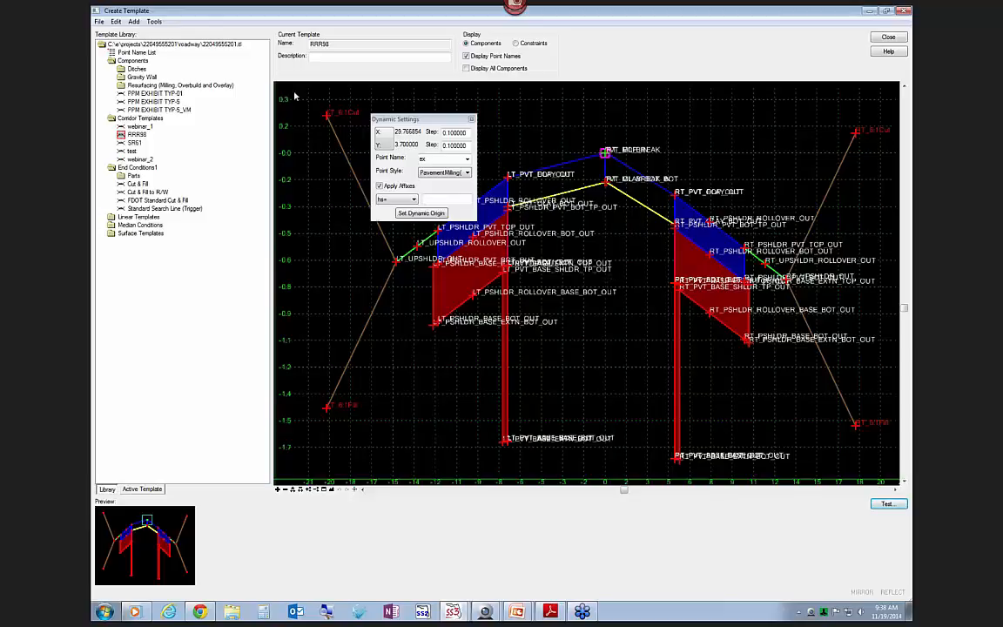
# - Reopen the webinar_2 template and delete the overbuild component between RT_ex and RT_ex1 above the roadway
pyautogui.doubleClick(139, 160)
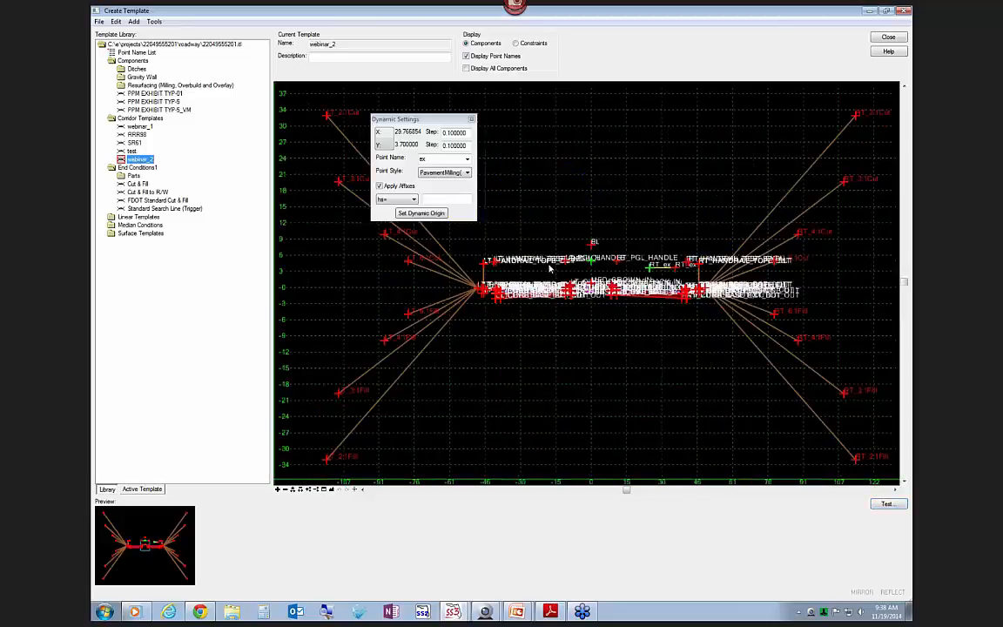
pyautogui.scroll(5, 662, 272)
pyautogui.rightClick(669, 253)
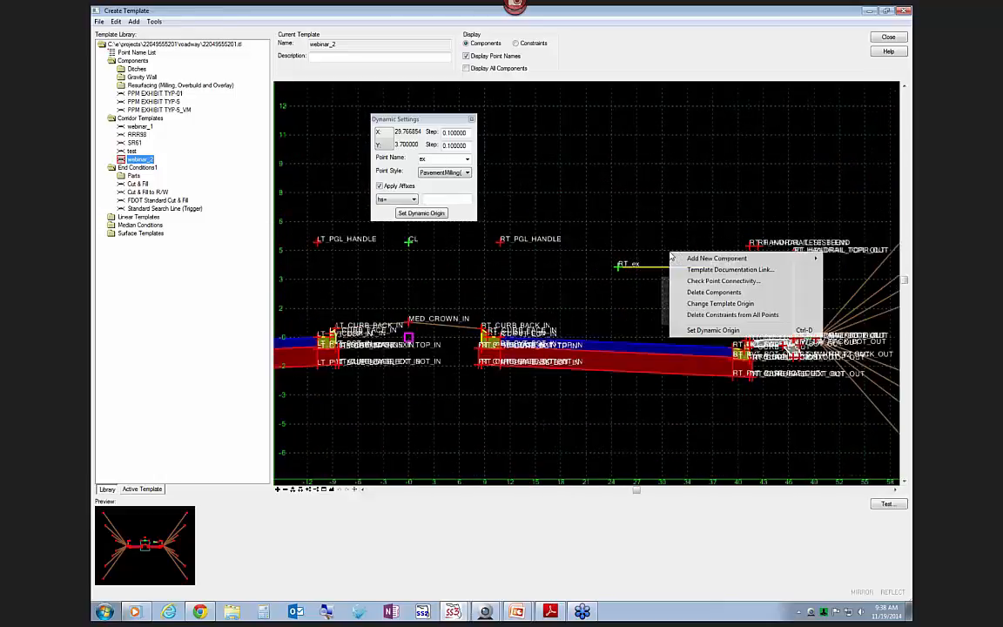
pyautogui.click(694, 293)
pyautogui.click(658, 265)
pyautogui.rightClick(619, 197)
pyautogui.moveTo(696, 199)
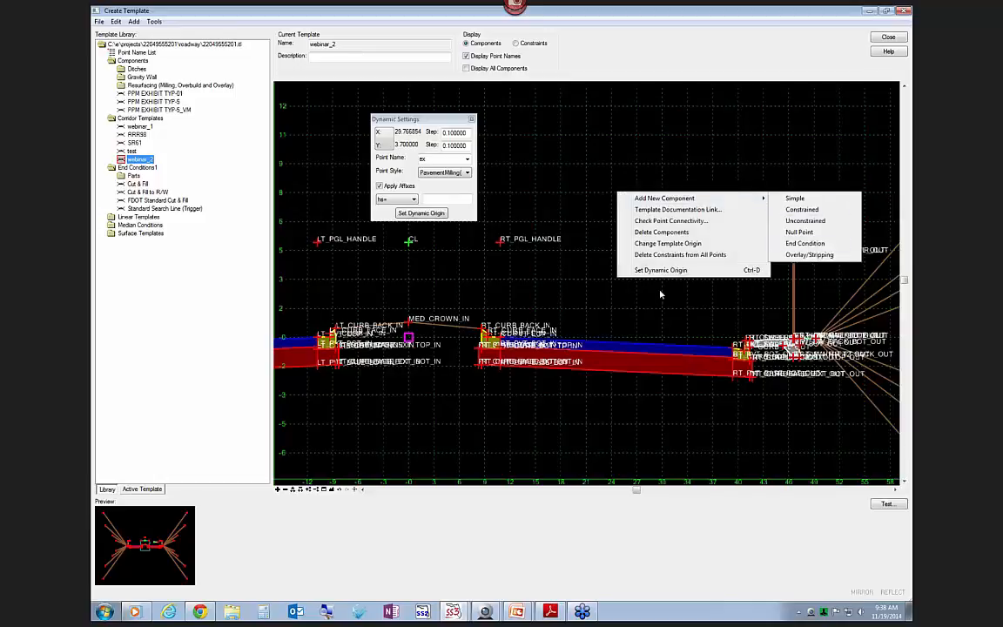
pyautogui.click(603, 312)
# - Review the component properties of the right-hand 2:1 cut and 3:1 fill end conditions without changing them
pyautogui.scroll(-2, 599, 301)
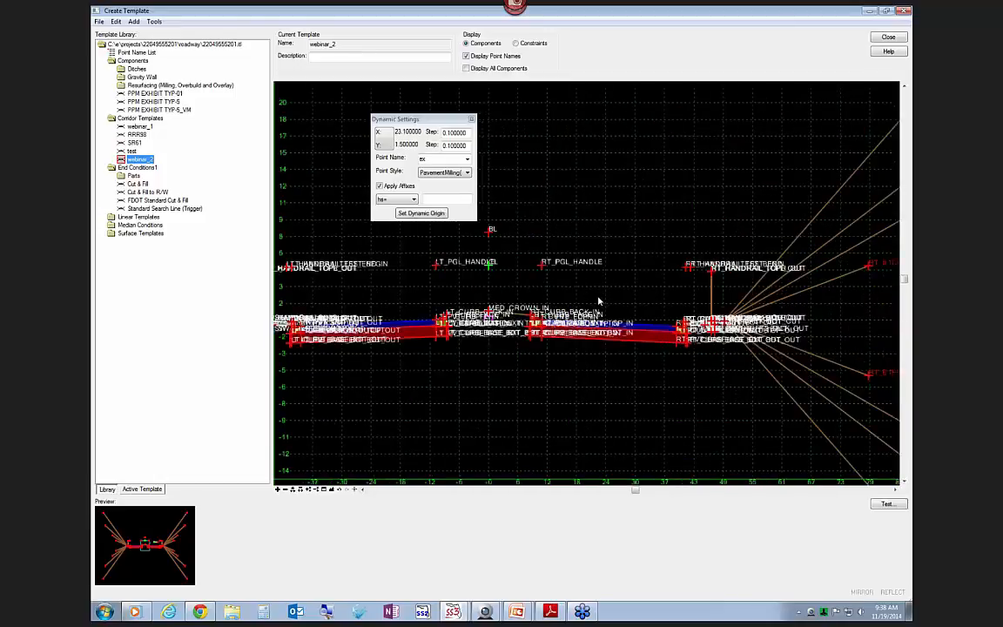
pyautogui.scroll(-2, 600, 302)
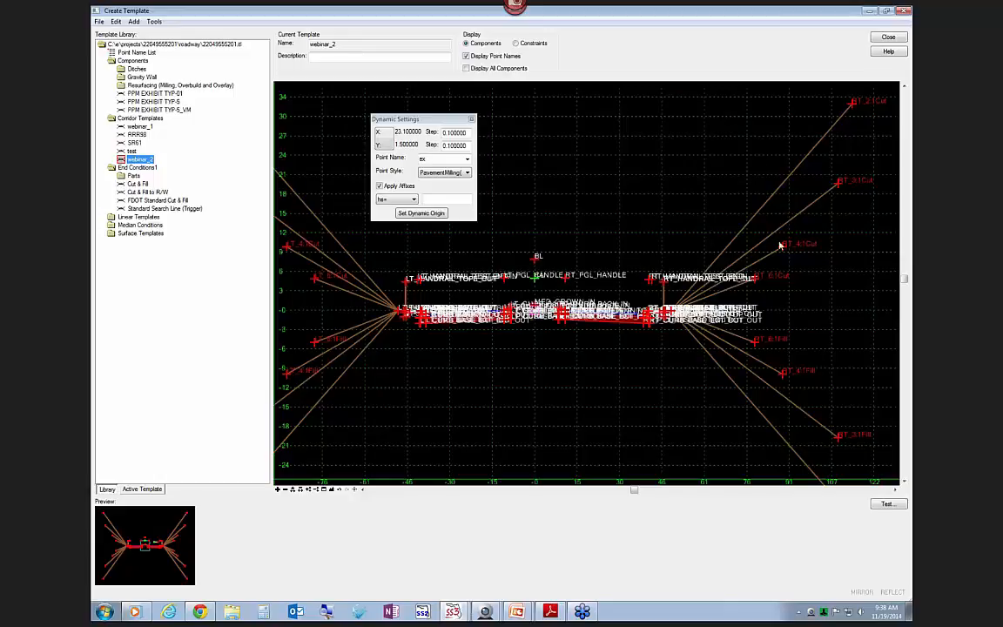
pyautogui.moveTo(777, 197)
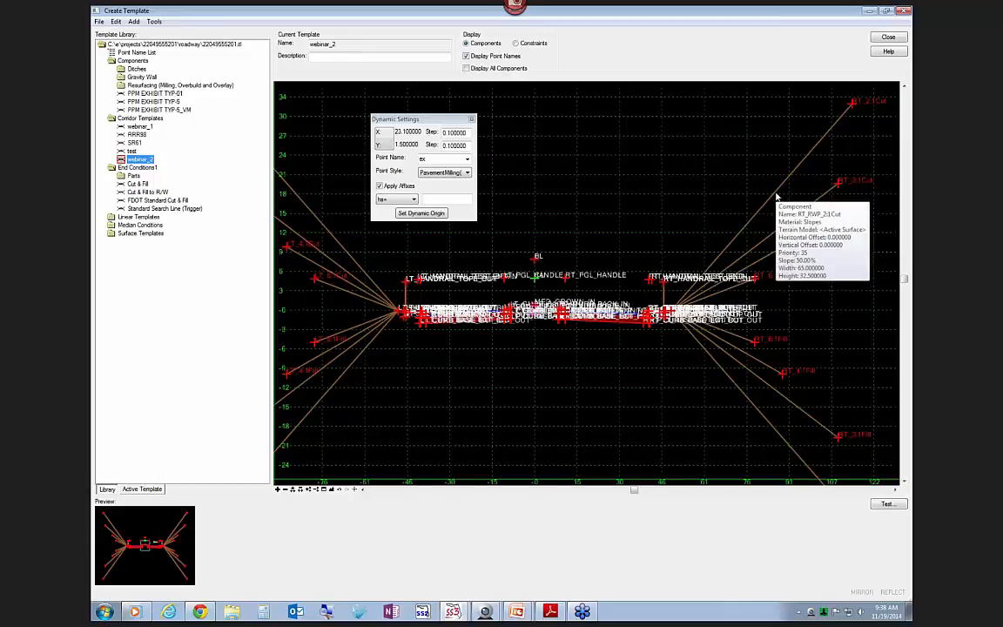
pyautogui.doubleClick(777, 197)
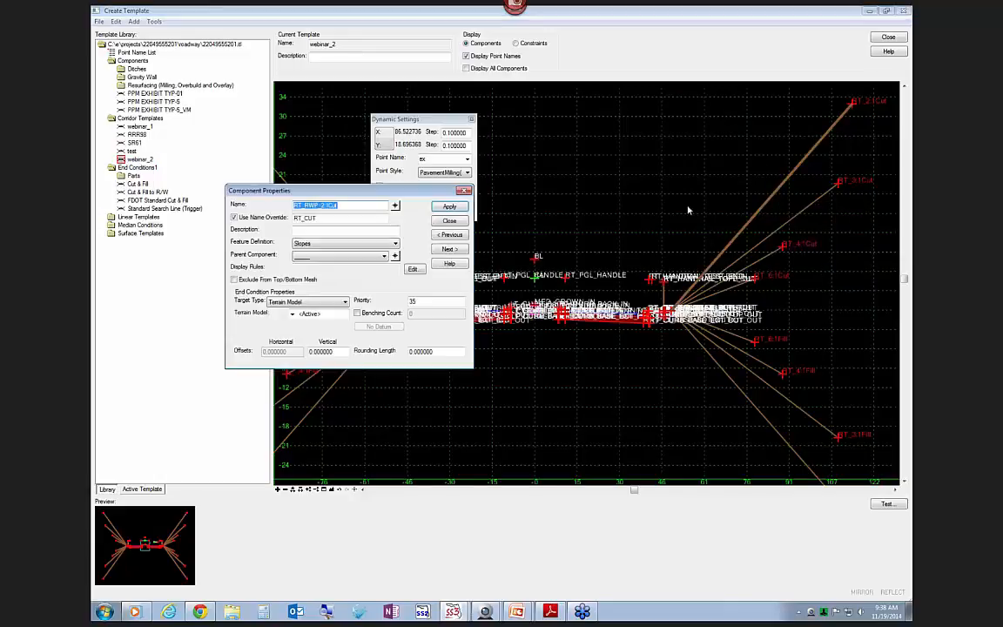
pyautogui.click(450, 220)
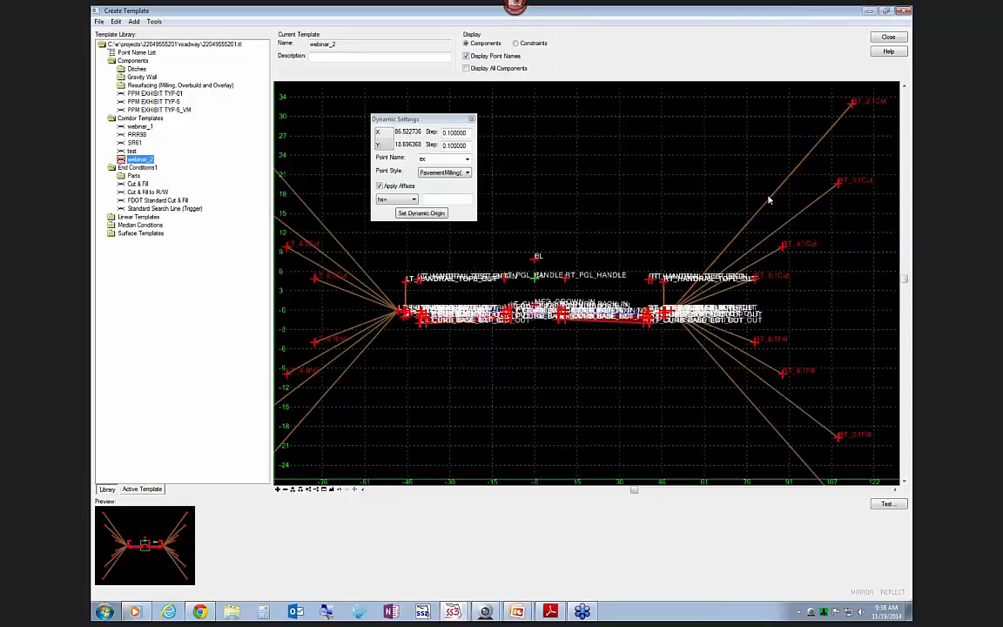
pyautogui.doubleClick(747, 374)
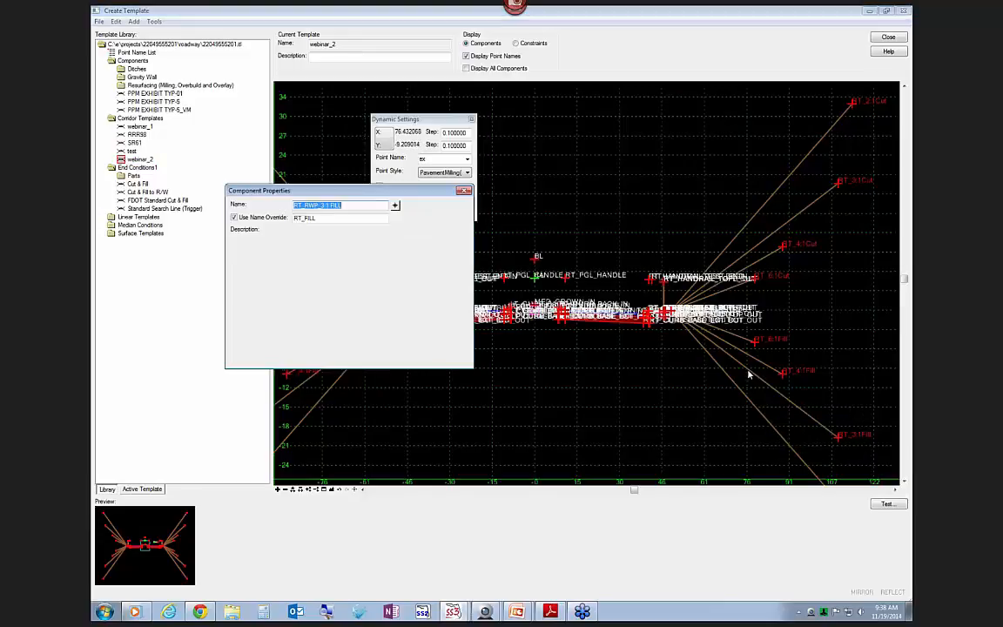
pyautogui.click(449, 221)
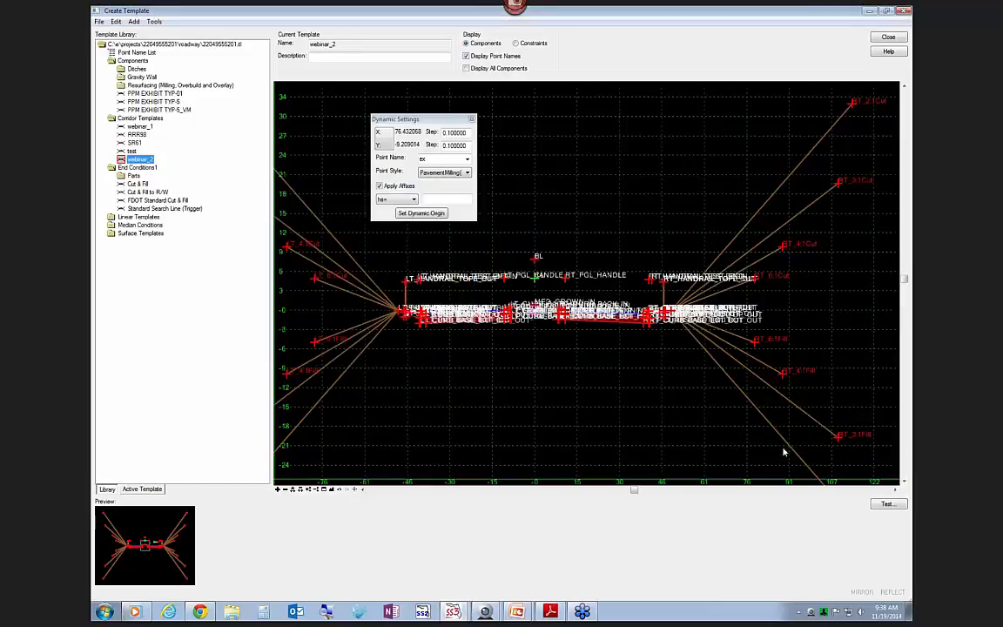
pyautogui.scroll(-1, 692, 192)
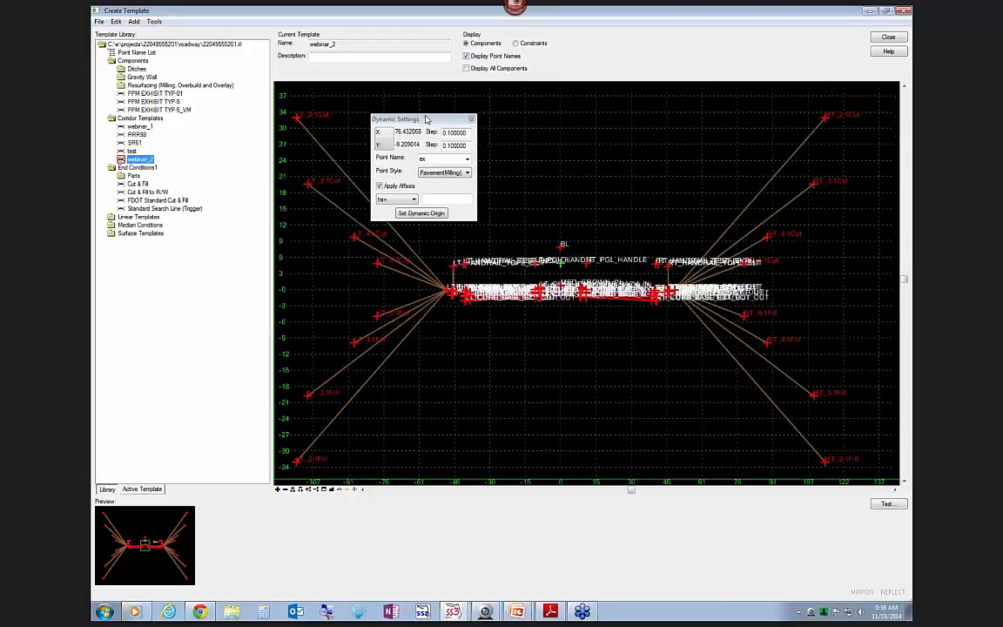
pyautogui.moveTo(397, 118); pyautogui.dragTo(350, 94)
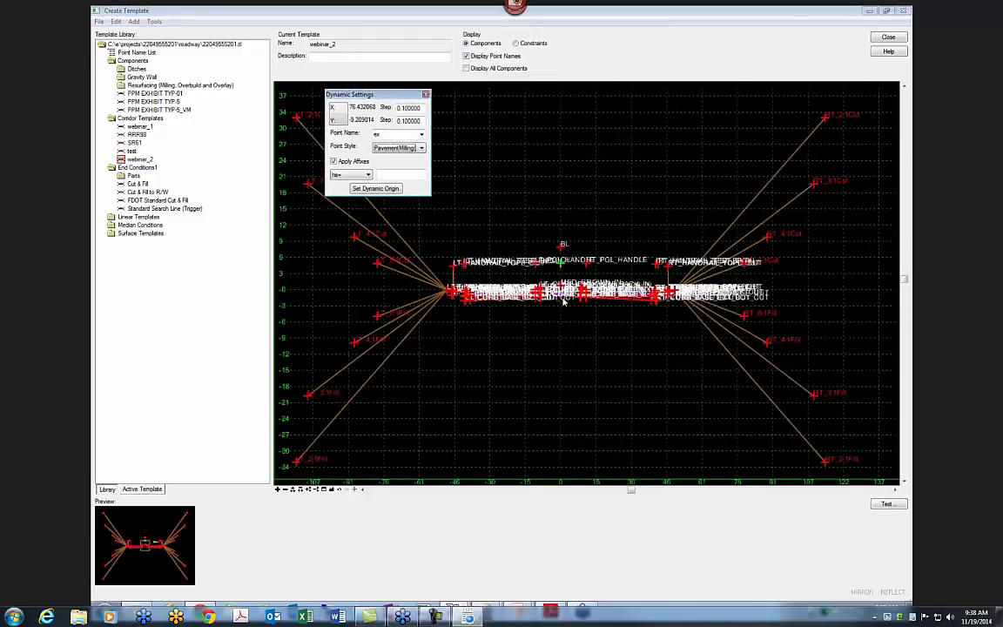
pyautogui.scroll(1, 564, 296)
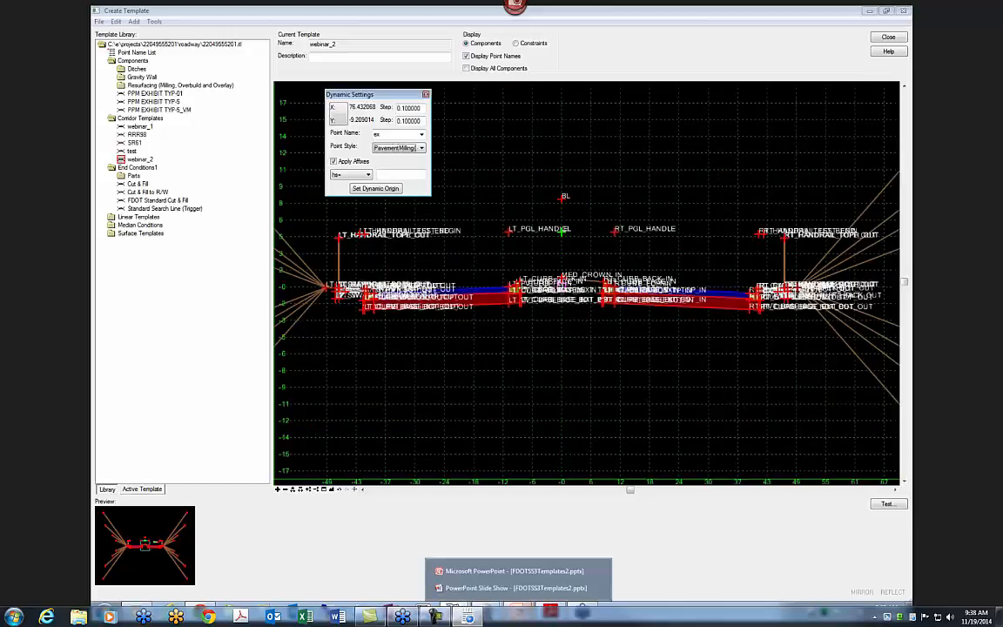
# - Switch to the FDOTSS3Templates2.pptx slide show in PowerPoint and bring up the Start menu over the Development Steps slide
pyautogui.moveTo(550, 615)
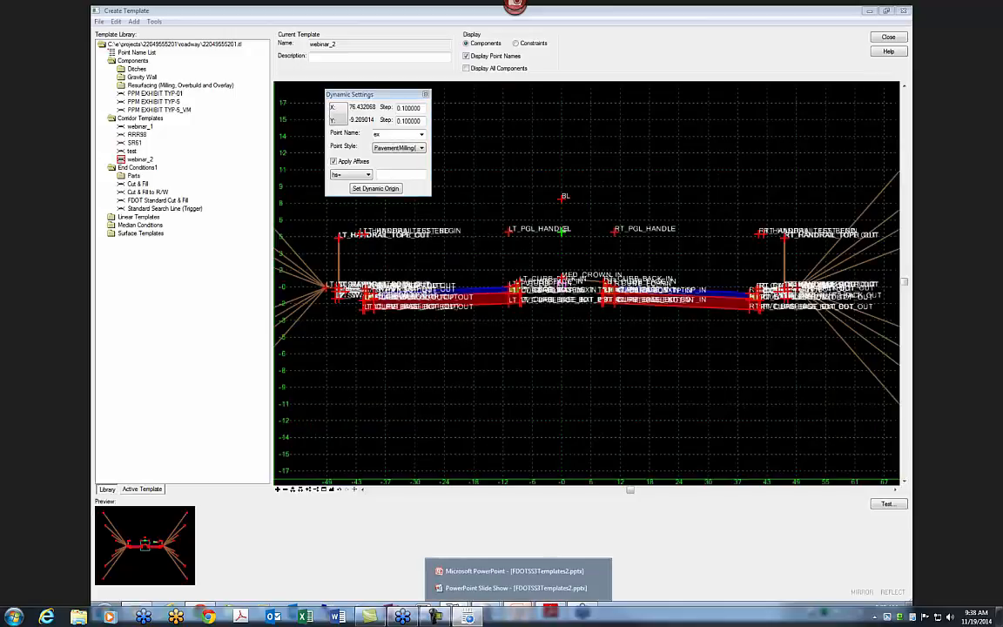
pyautogui.click(519, 588)
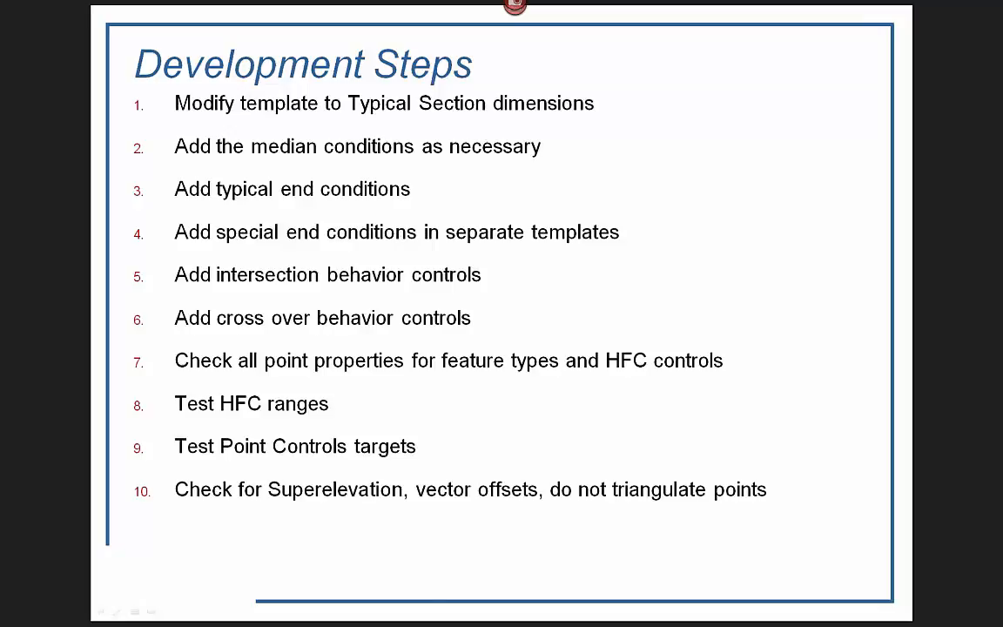
pyautogui.press('super')
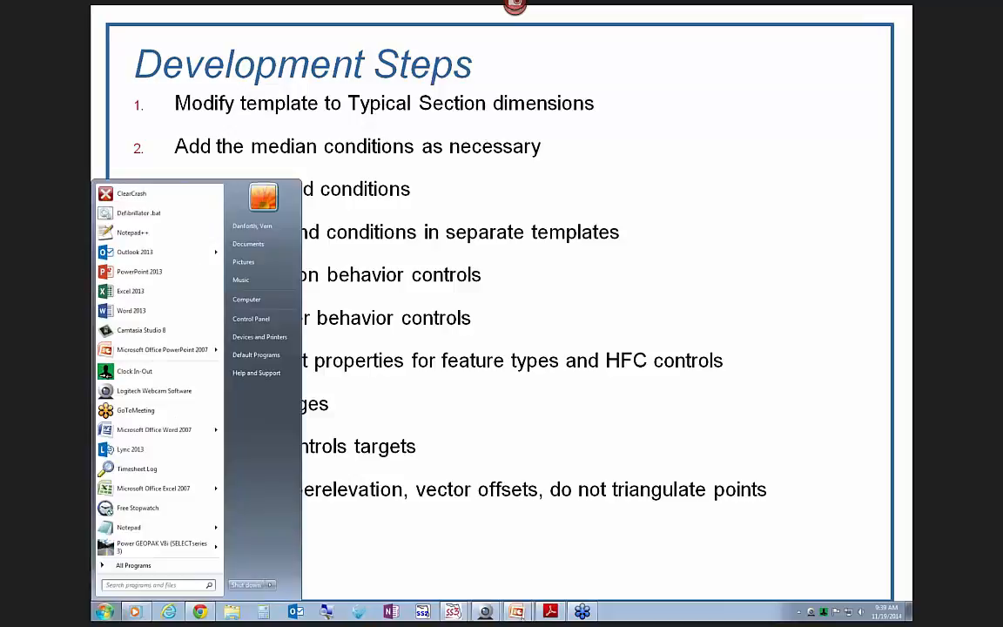
# - Switch to the Create Template window in MicroStation and hide the point names to inspect the median area of webinar_2
pyautogui.click(453, 614)
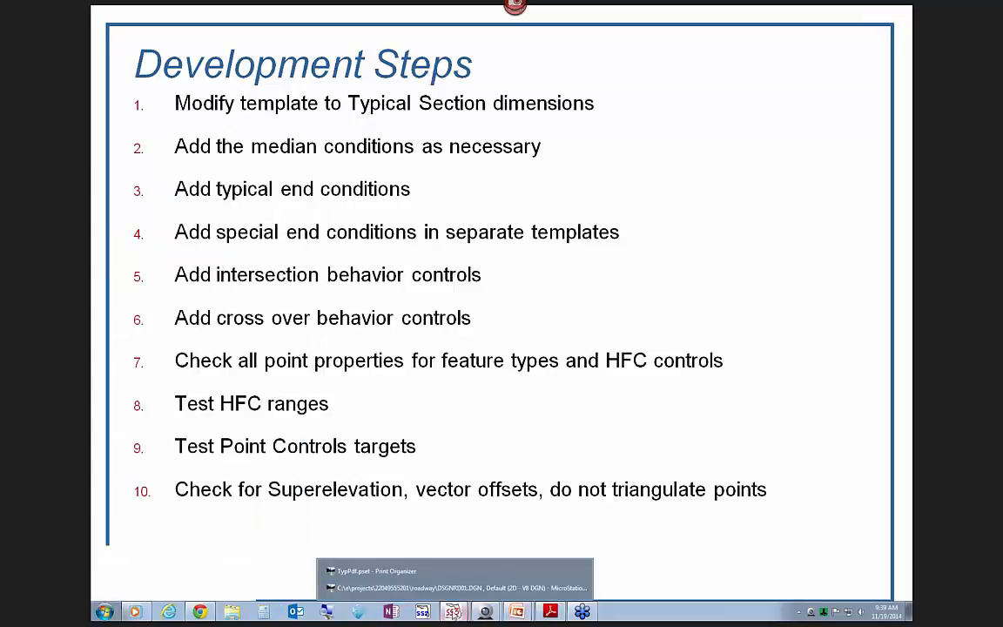
pyautogui.click(448, 582)
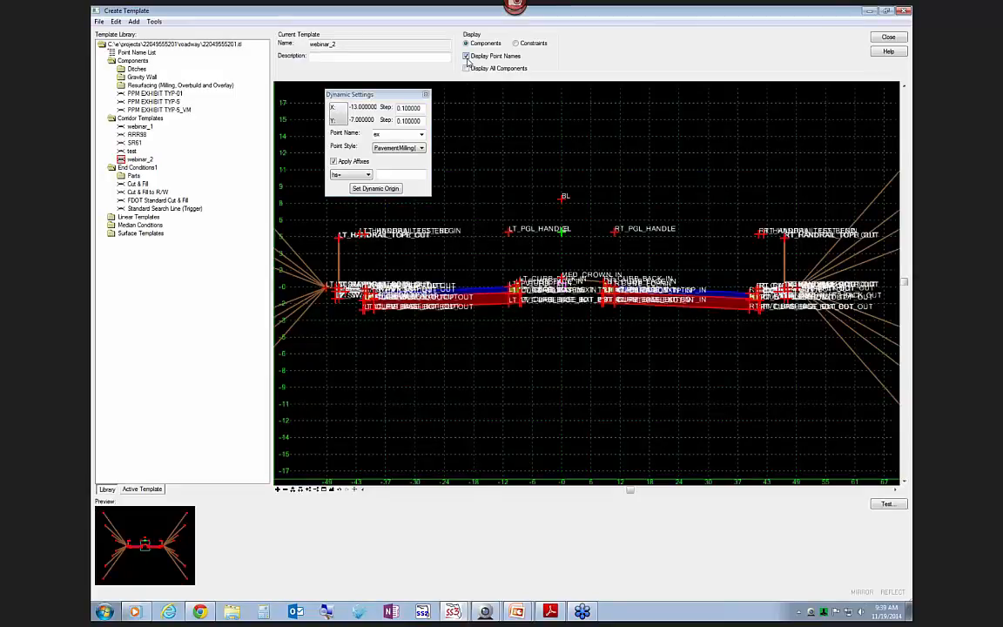
pyautogui.click(466, 55)
pyautogui.scroll(1, 566, 243)
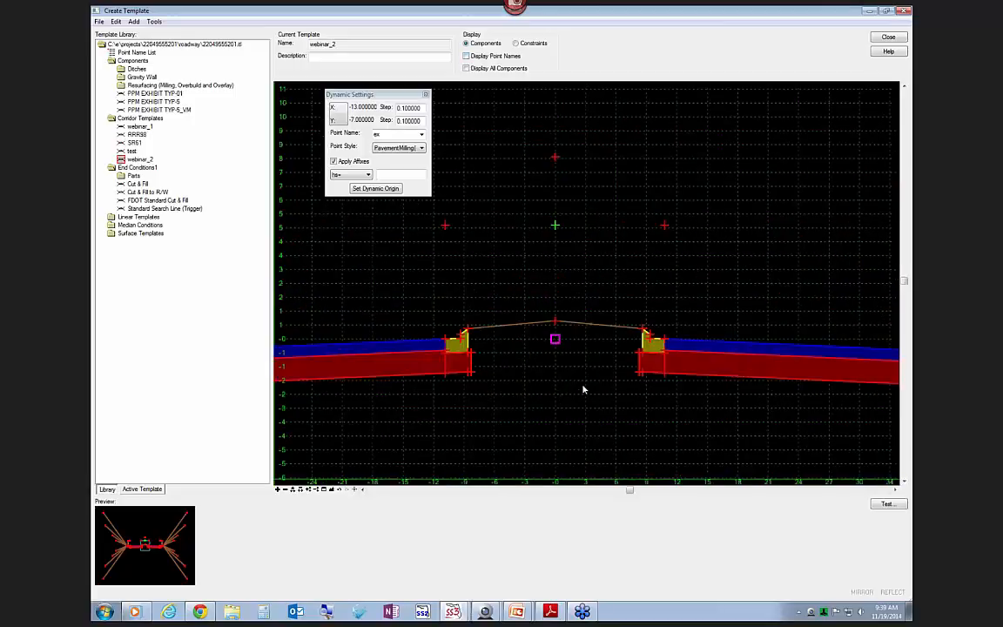
pyautogui.moveTo(583, 394); pyautogui.dragTo(587, 415, button='middle')
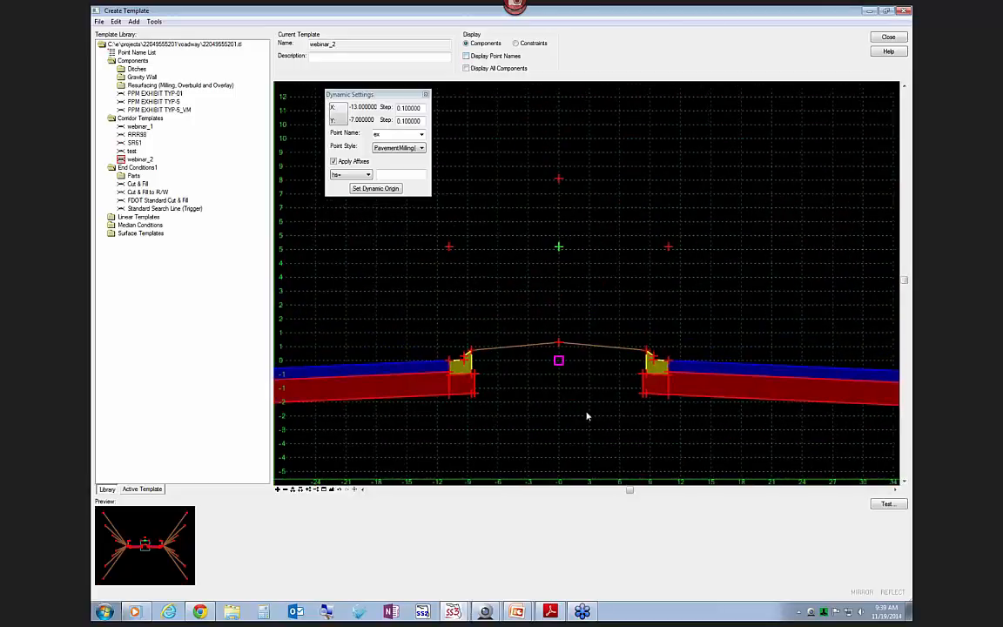
pyautogui.scroll(-2, 587, 416)
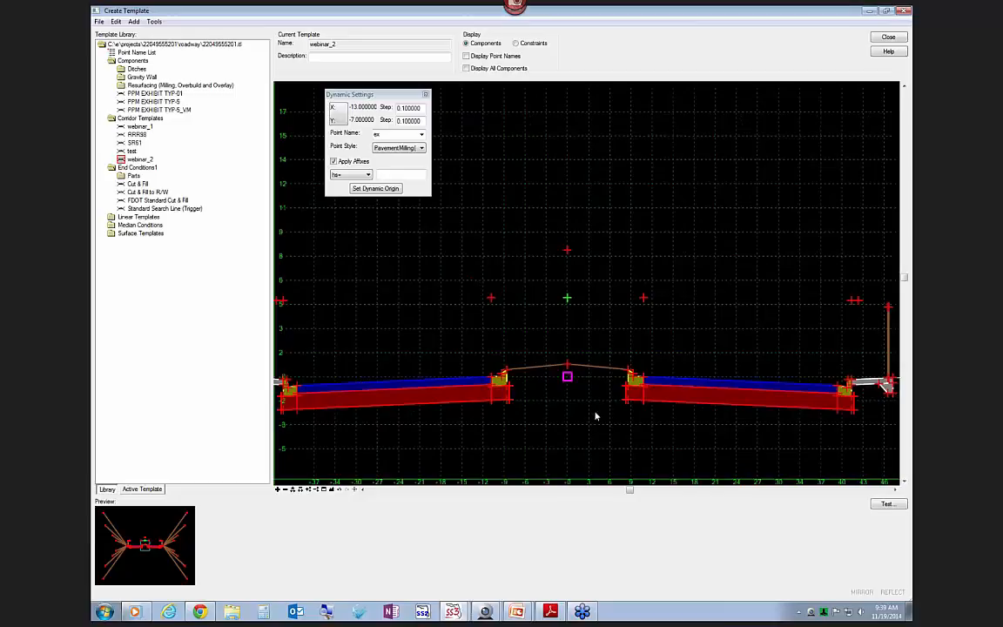
pyautogui.scroll(1, 607, 416)
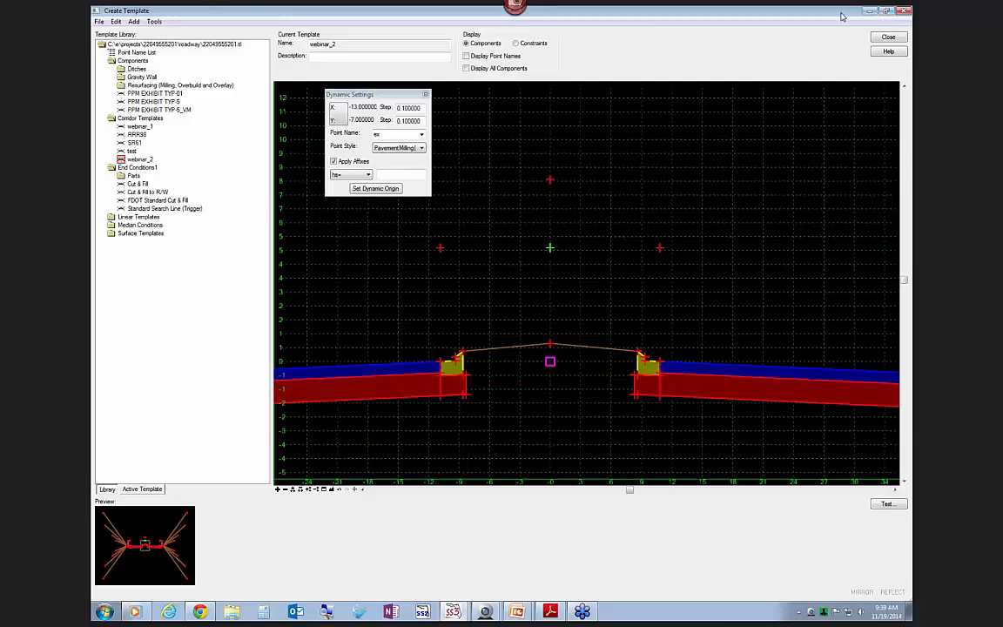
# - Un-maximize the Create Template window and shift it aside to view the plan drawing, bringing it back to inspect the full webinar_2 section
pyautogui.doubleClick(761, 12)
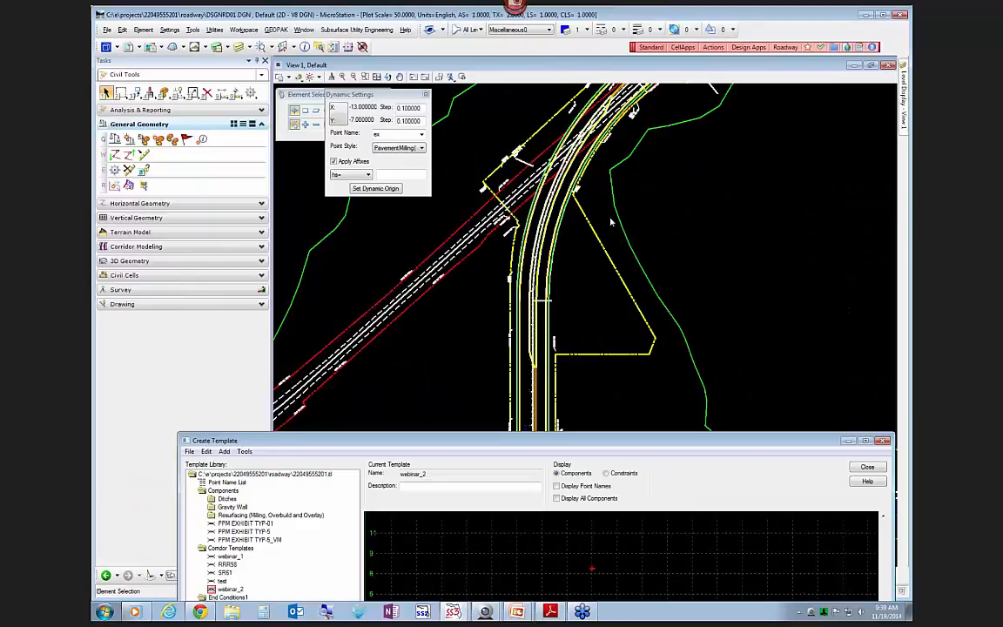
pyautogui.moveTo(711, 445); pyautogui.dragTo(706, 538)
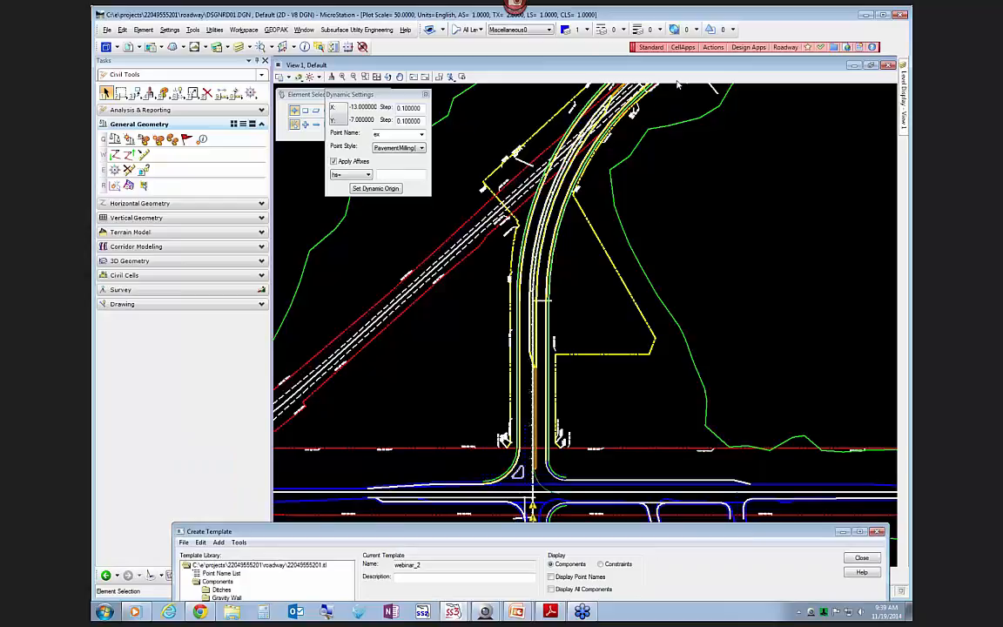
pyautogui.moveTo(645, 532); pyautogui.dragTo(645, 132)
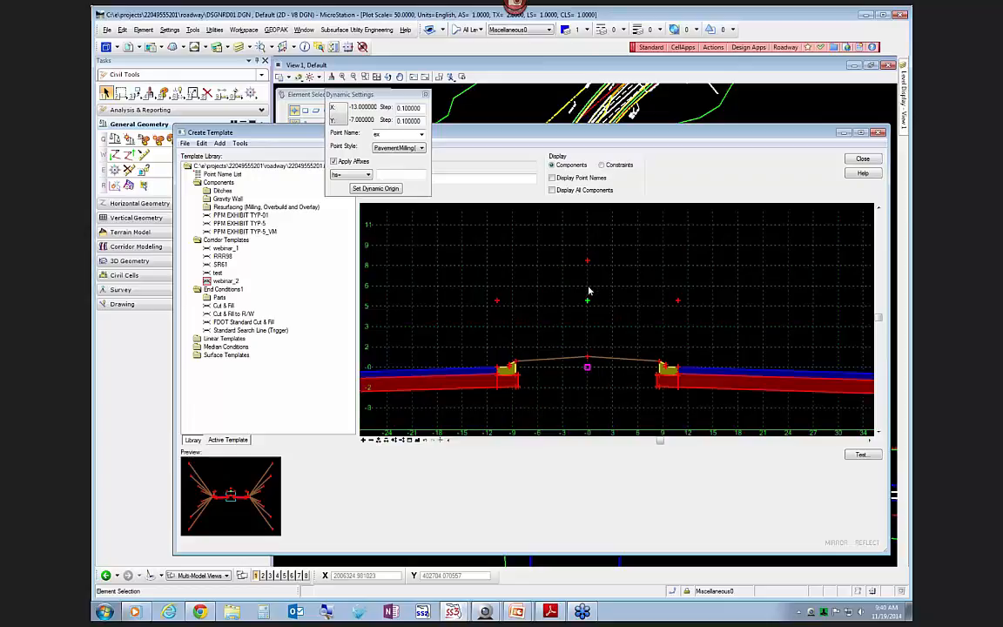
pyautogui.scroll(-1, 587, 301)
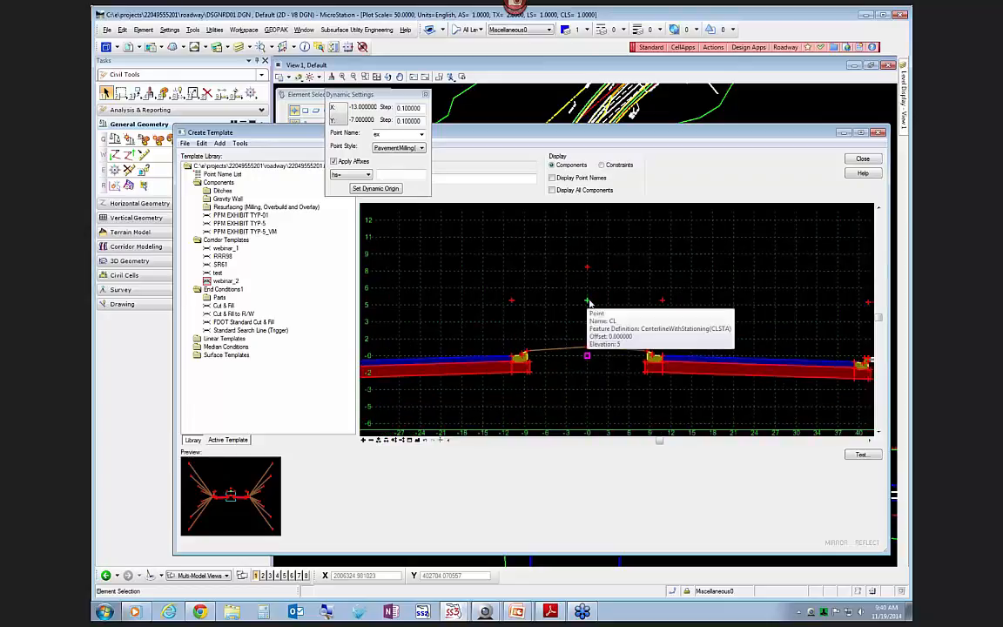
pyautogui.keyDown('ctrl'); pyautogui.scroll(-2, 590, 304); pyautogui.keyUp('ctrl')
pyautogui.keyDown('ctrl'); pyautogui.scroll(5, 590, 303); pyautogui.keyUp('ctrl')
pyautogui.scroll(-2, 592, 303)
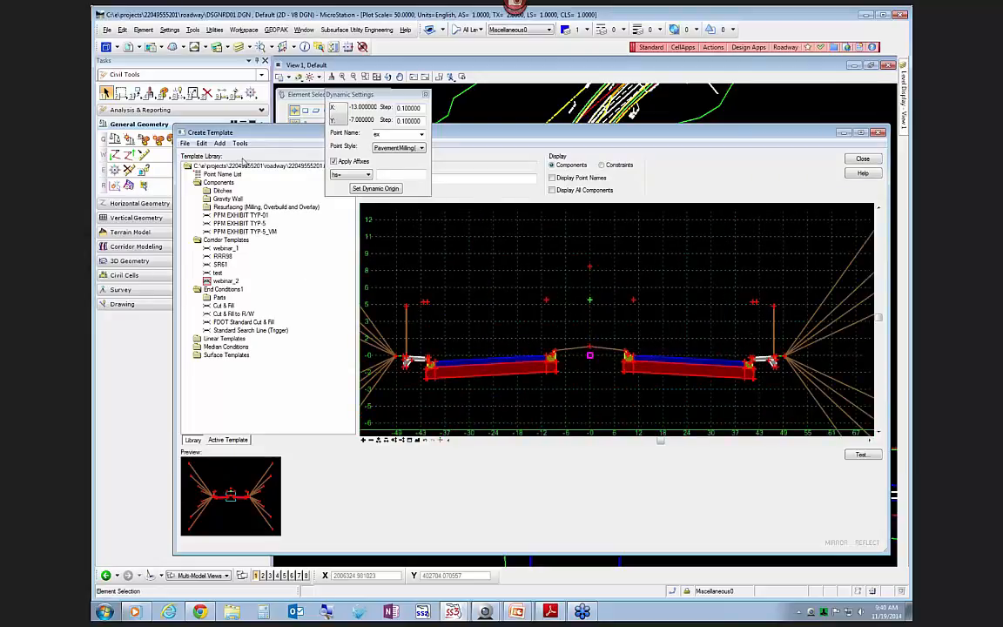
# - Load the FDOTSS3.itl library from the corridor folder into the Template Library Organizer and expand its contents
pyautogui.click(240, 143)
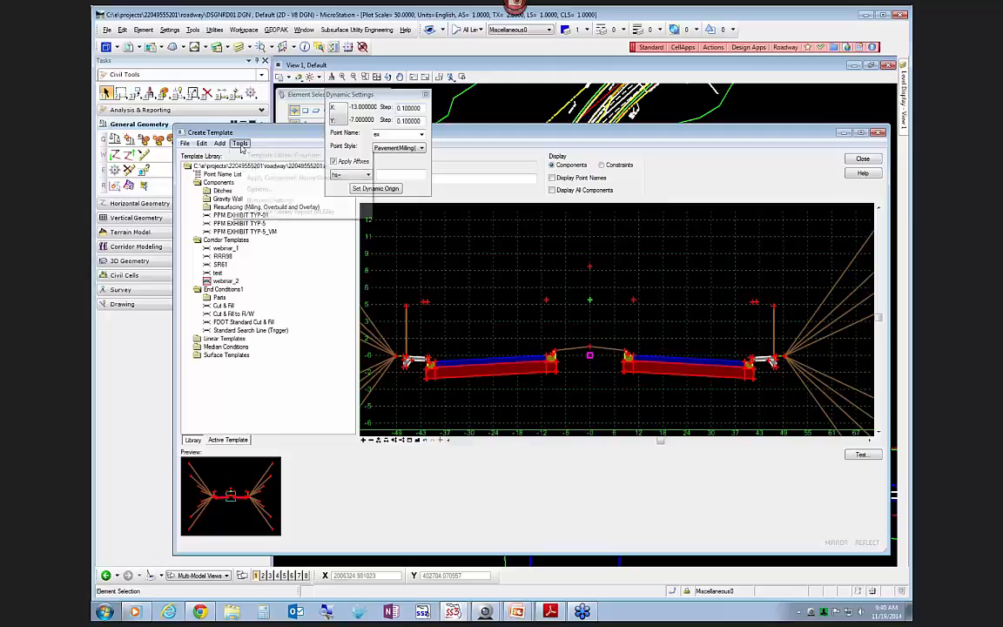
pyautogui.click(271, 158)
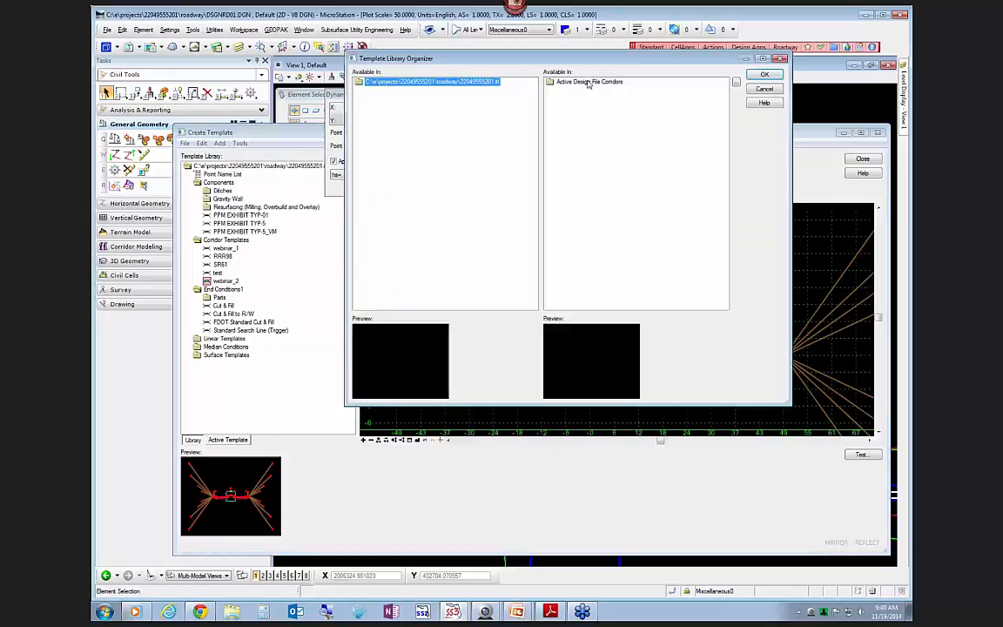
pyautogui.doubleClick(582, 82)
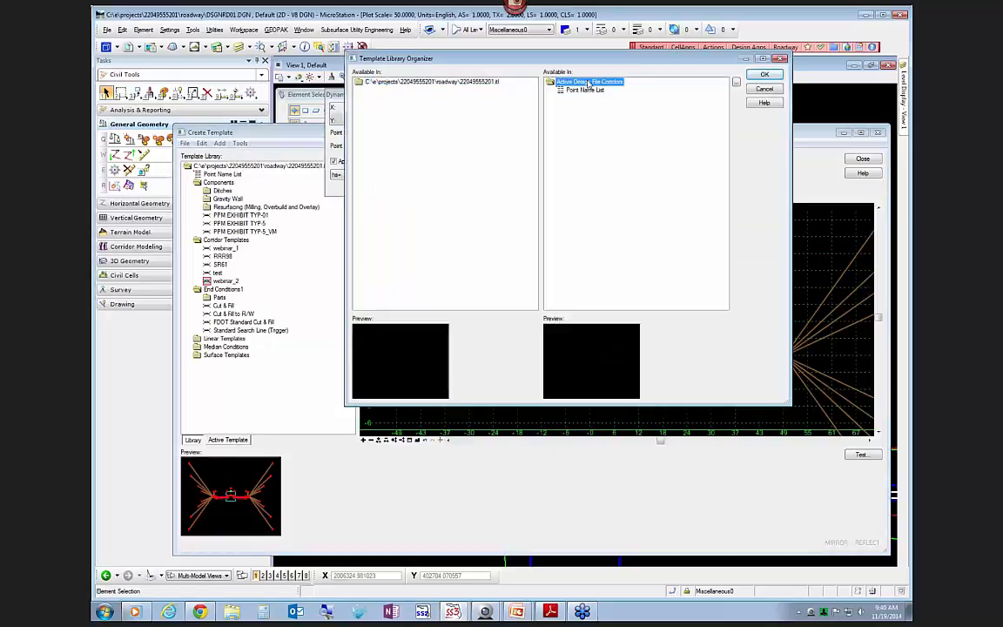
pyautogui.click(737, 82)
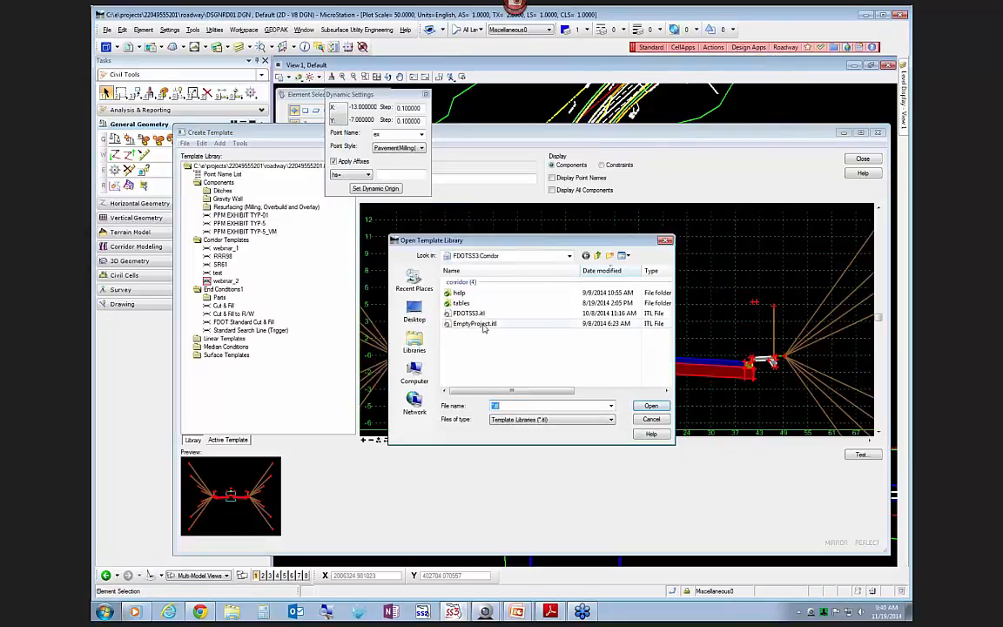
pyautogui.doubleClick(475, 314)
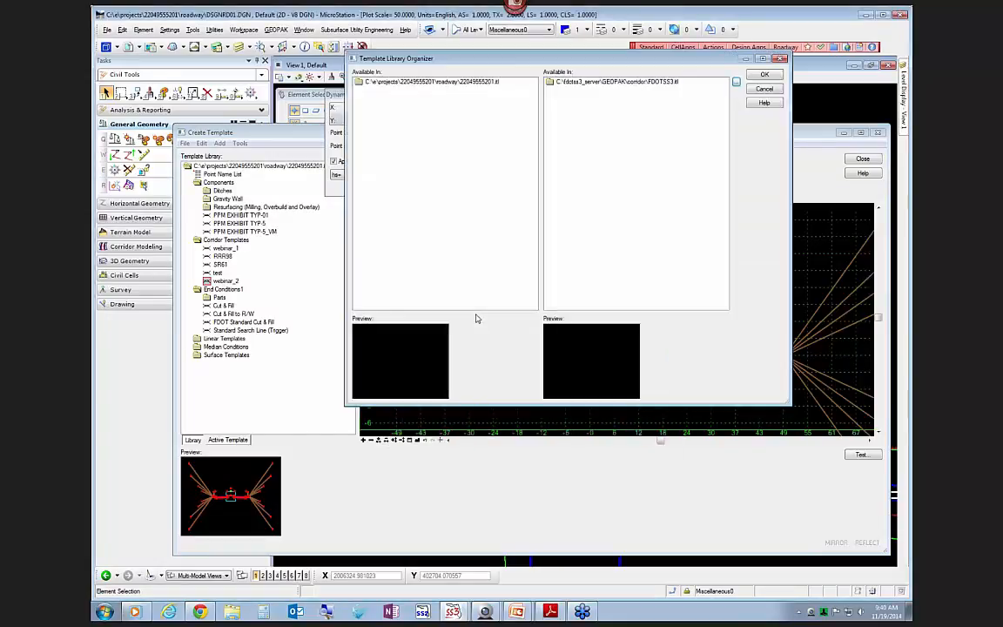
pyautogui.doubleClick(612, 82)
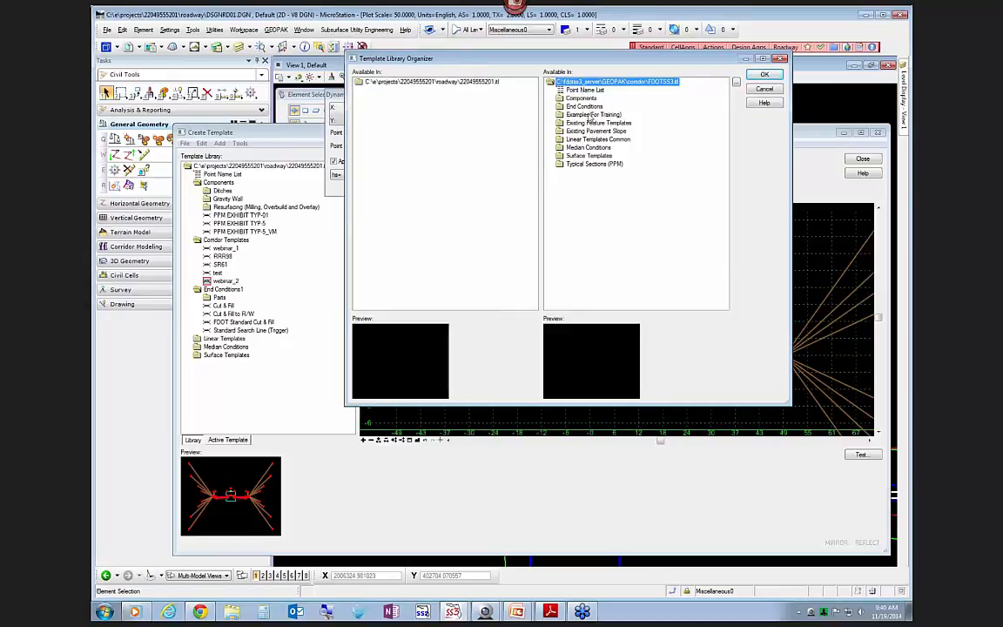
# - Preview PPM EXHIBIT TYP-5 and PPM EXHIBIT TYP-20 in the training examples' Typical Sections (VariableMedian) folder
pyautogui.doubleClick(591, 115)
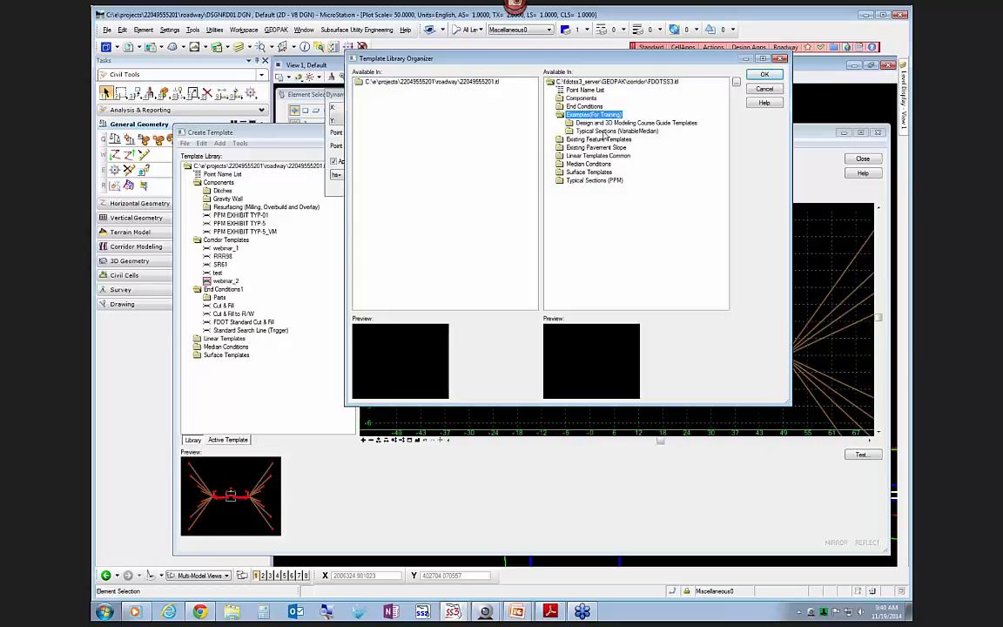
pyautogui.doubleClick(603, 132)
pyautogui.doubleClick(615, 139)
pyautogui.click(621, 147)
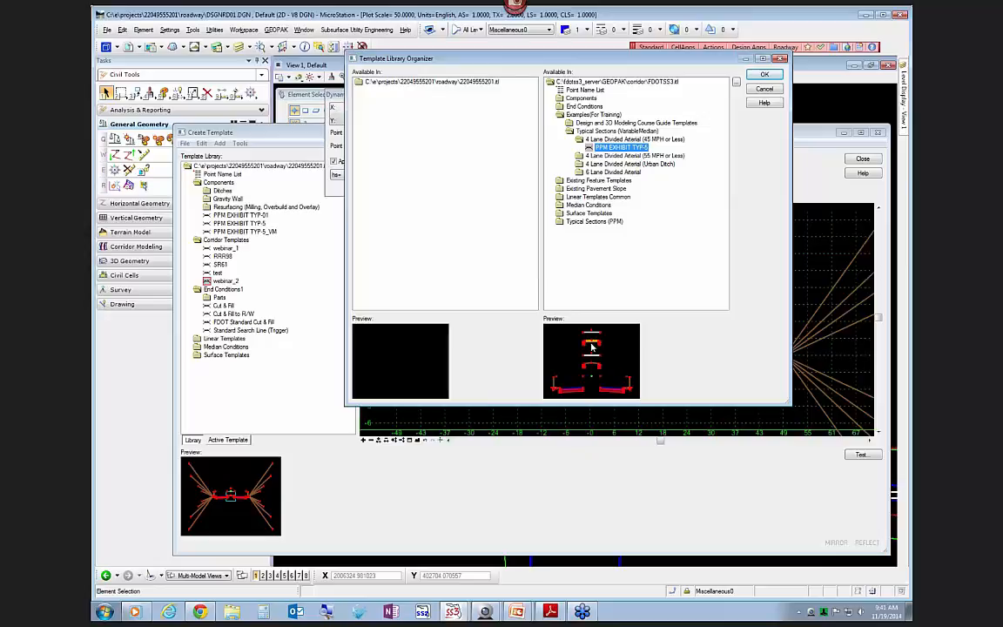
pyautogui.click(579, 171)
pyautogui.click(620, 180)
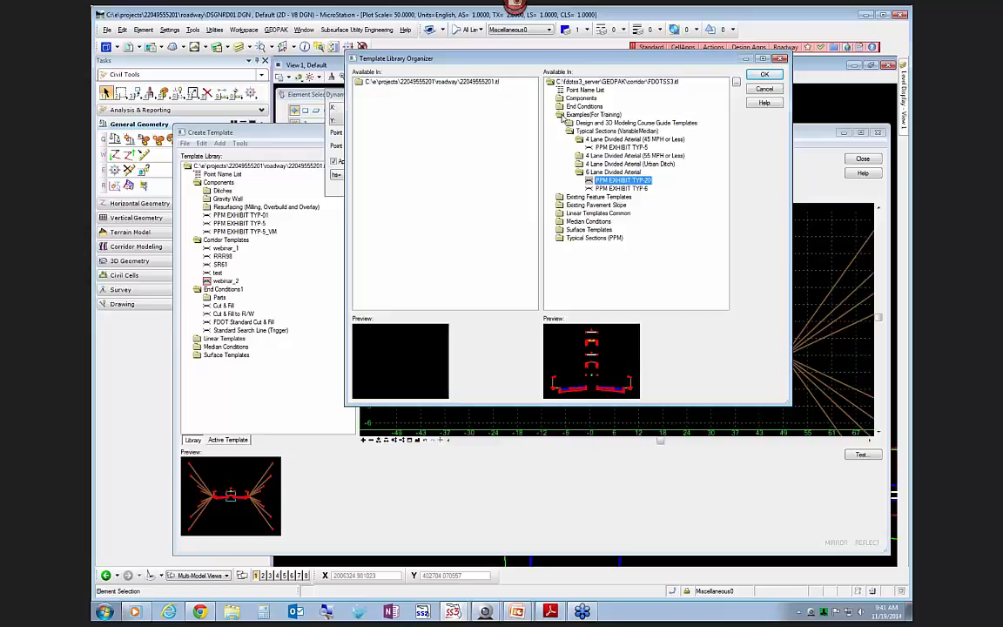
# - Collapse the training examples, expand the Typical Sections (PPM) folder to view its categories, and close the Template Library Organizer
pyautogui.click(560, 115)
pyautogui.click(561, 164)
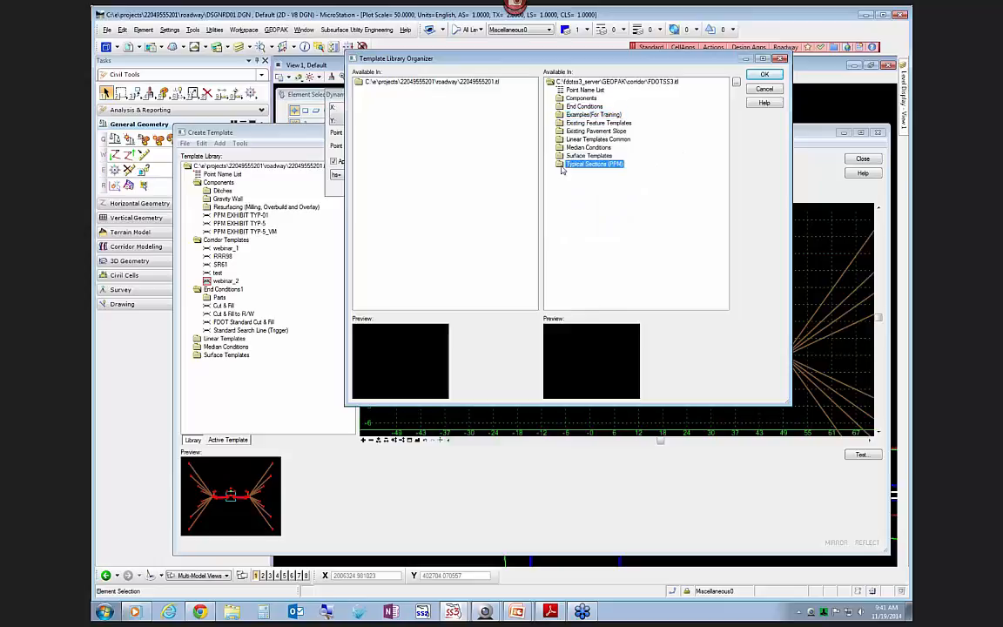
pyautogui.click(560, 166)
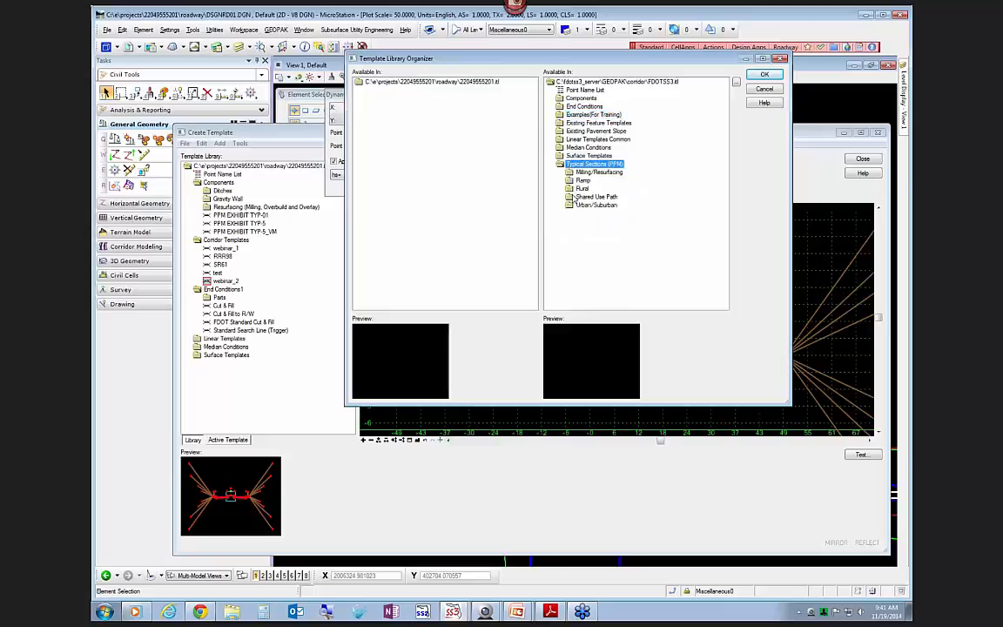
pyautogui.click(764, 74)
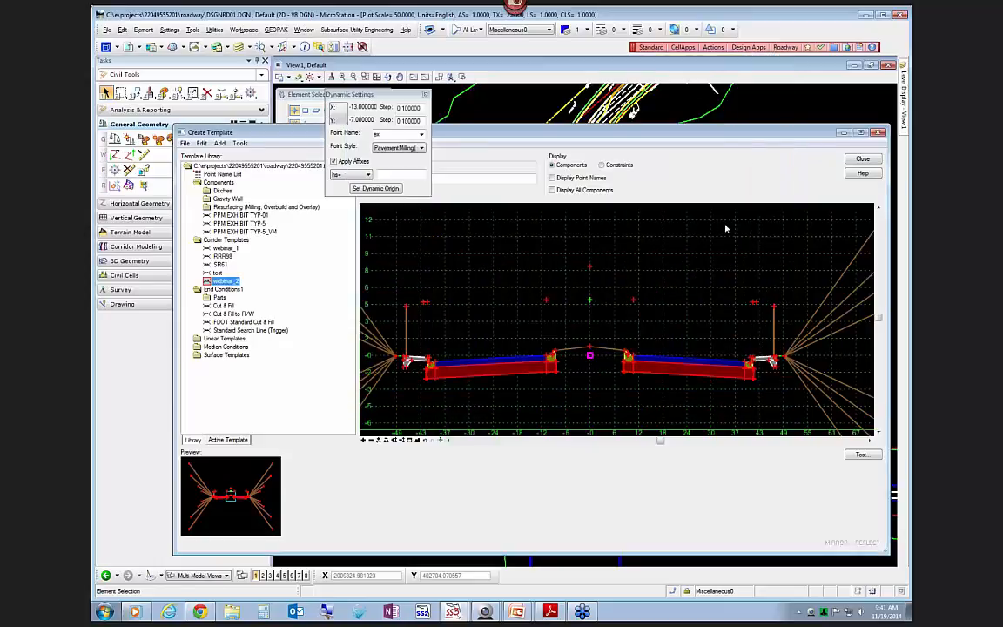
# - Maximize the Create Template window and move the Dynamic Settings dialog clear of the section, keeping its point style
pyautogui.scroll(-1, 634, 288)
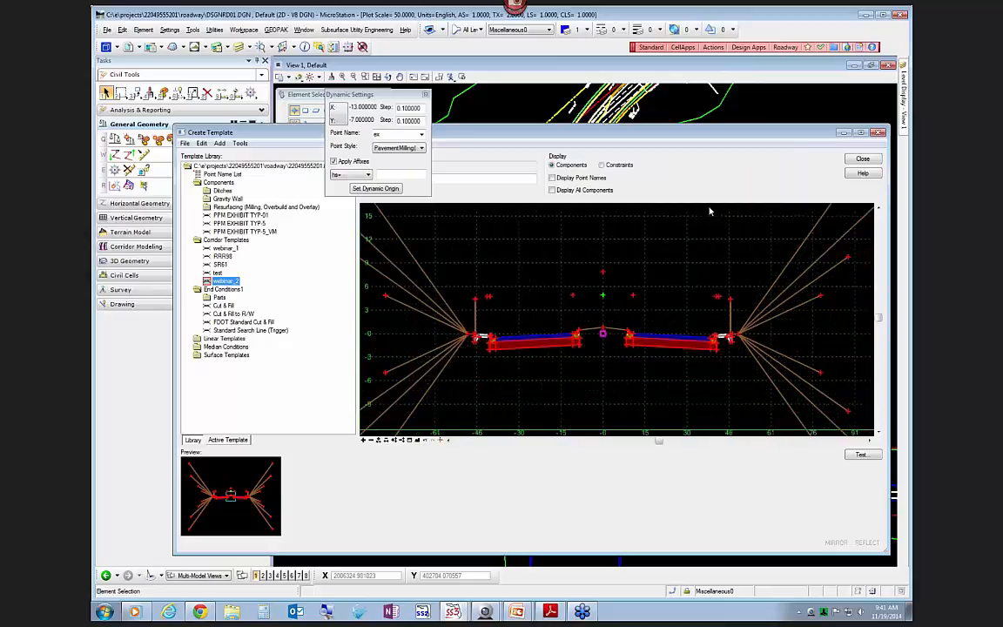
pyautogui.click(860, 133)
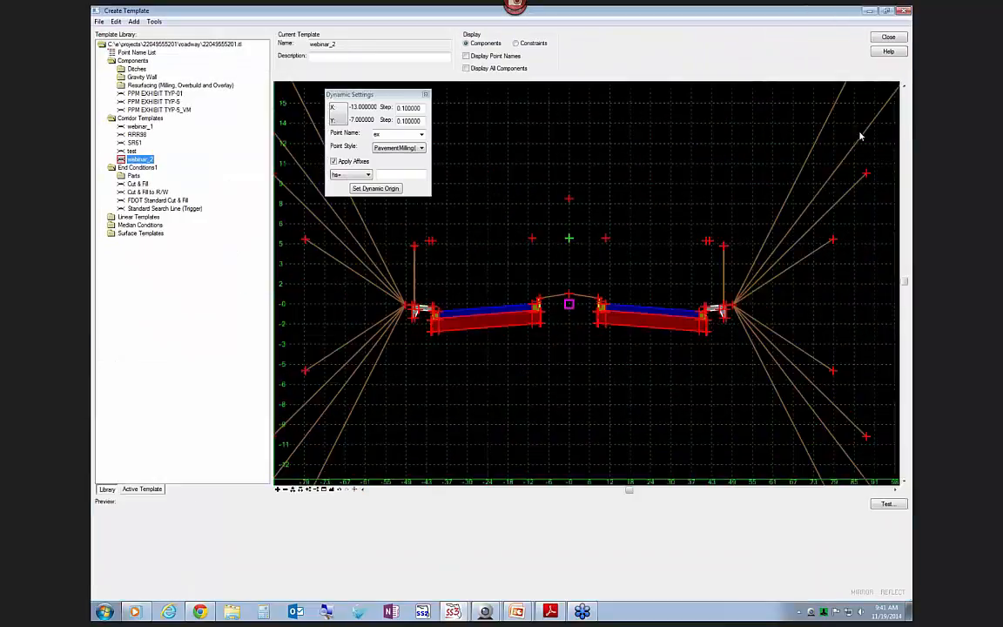
pyautogui.moveTo(393, 101); pyautogui.dragTo(354, 74)
pyautogui.click(354, 126)
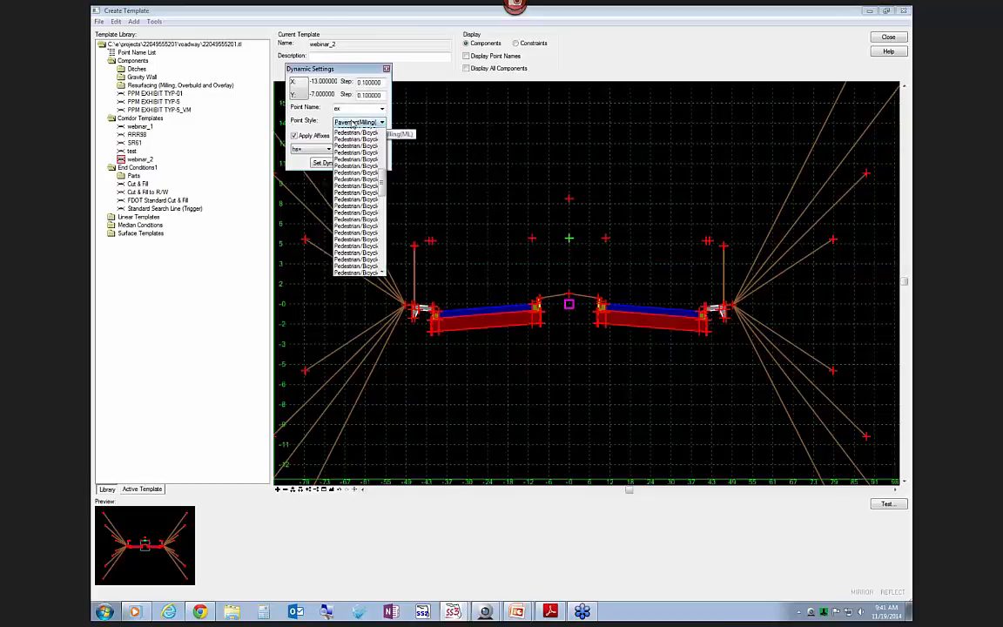
pyautogui.click(427, 126)
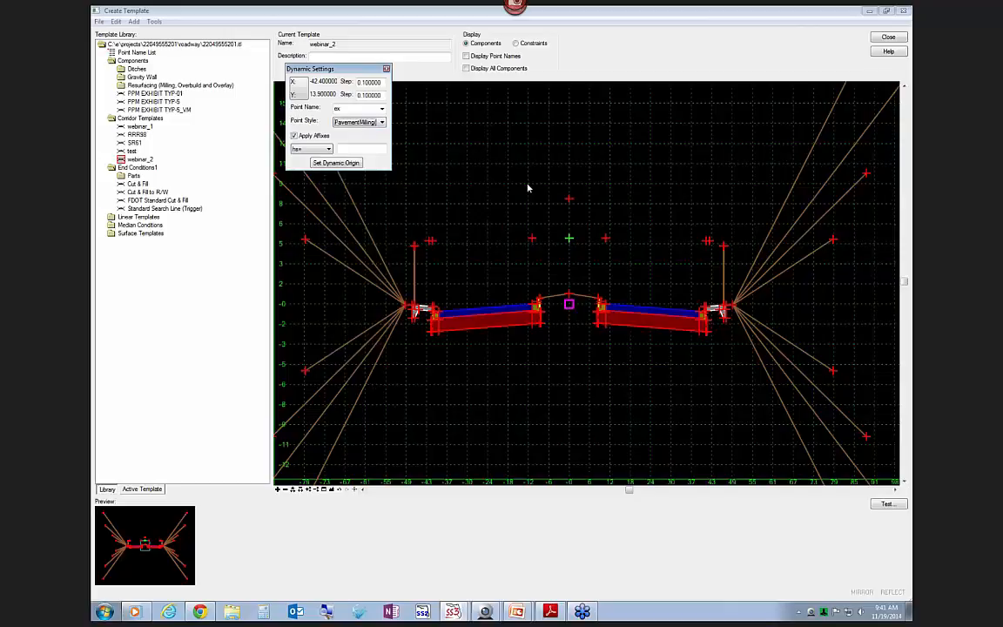
# - Duplicate the webinar_2 template within the Corridor Templates folder
pyautogui.click(133, 162)
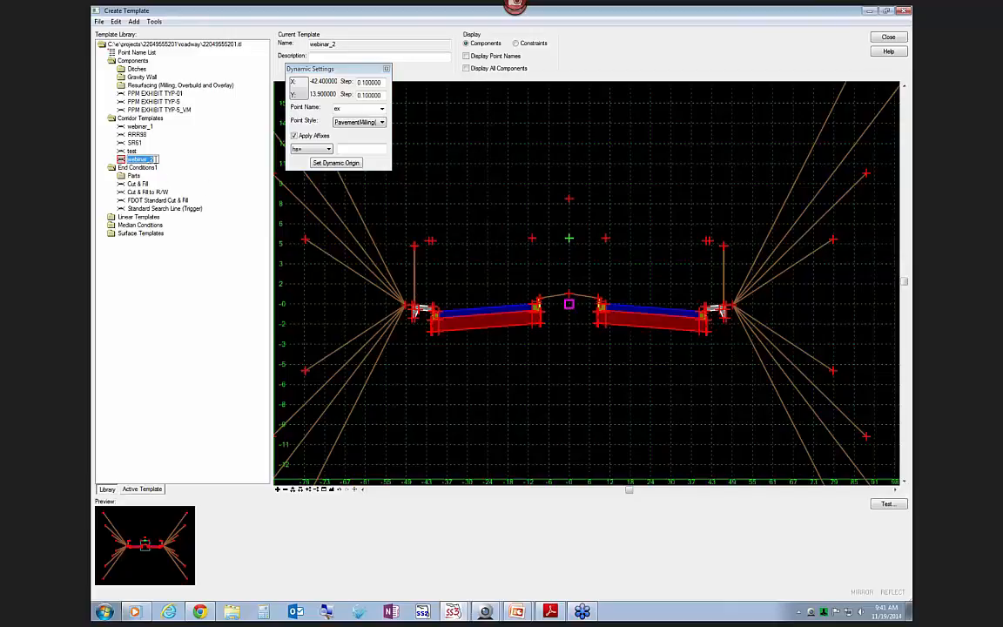
pyautogui.rightClick(141, 160)
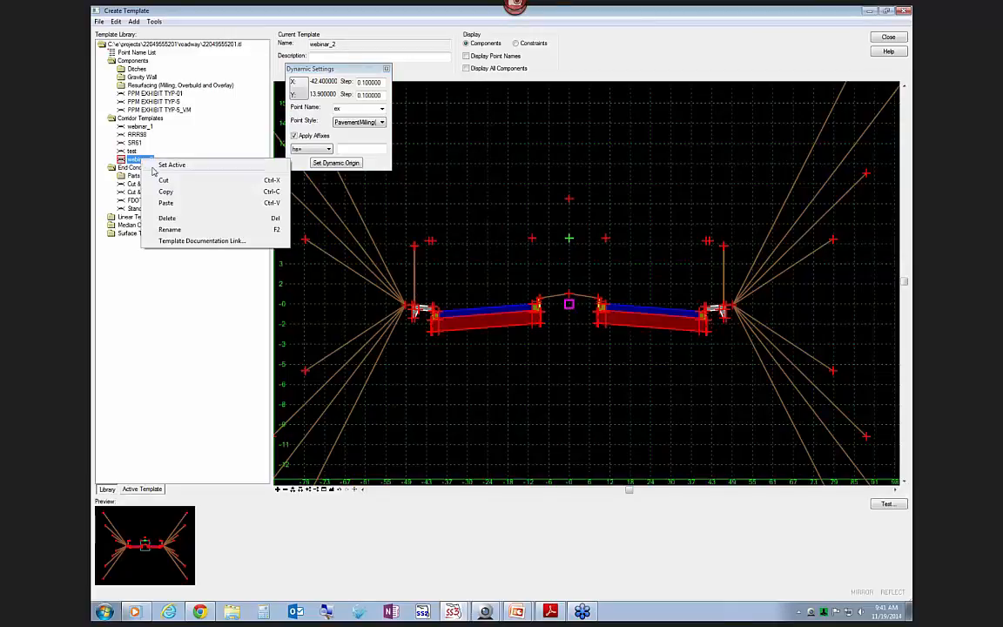
pyautogui.click(171, 192)
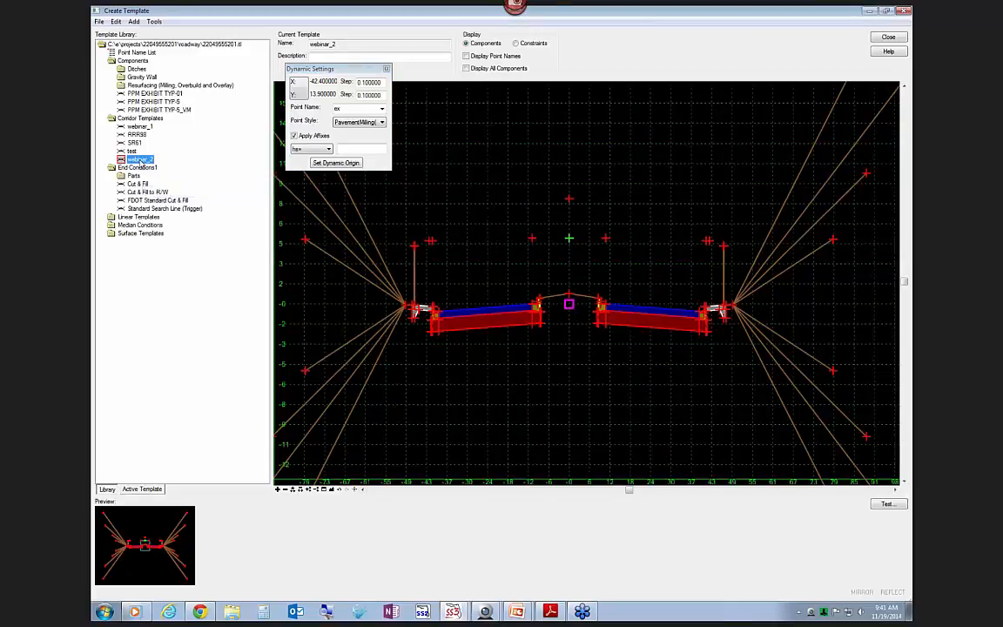
pyautogui.rightClick(140, 162)
pyautogui.click(163, 204)
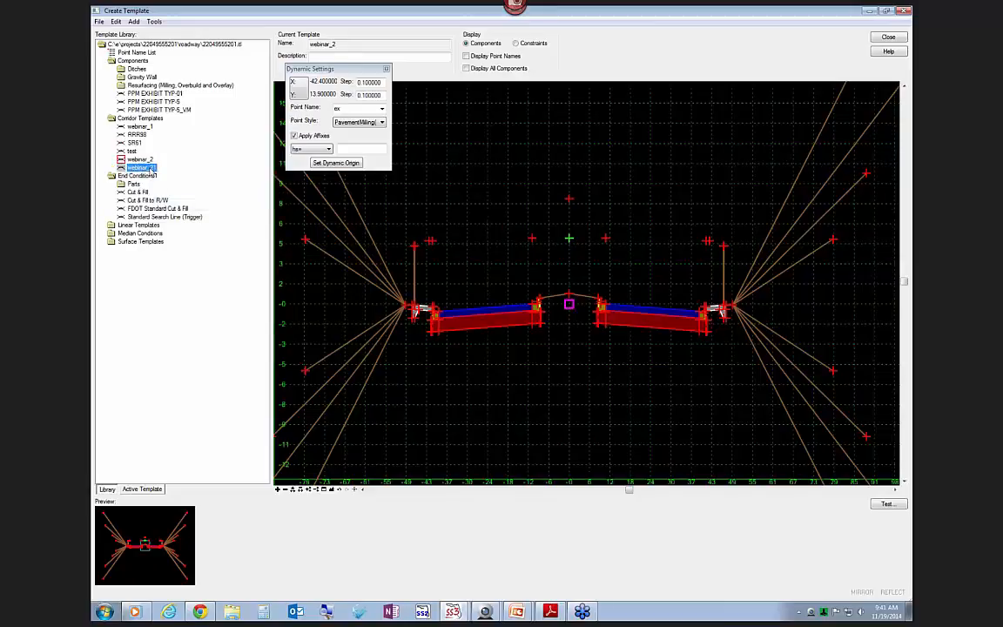
# - Rename the copied template to webinar_3 and make it the active template
pyautogui.rightClick(149, 168)
pyautogui.click(180, 239)
pyautogui.press('BackSpace')
pyautogui.press('BackSpace')
pyautogui.write('3')
pyautogui.press('Return')
pyautogui.click(139, 167)
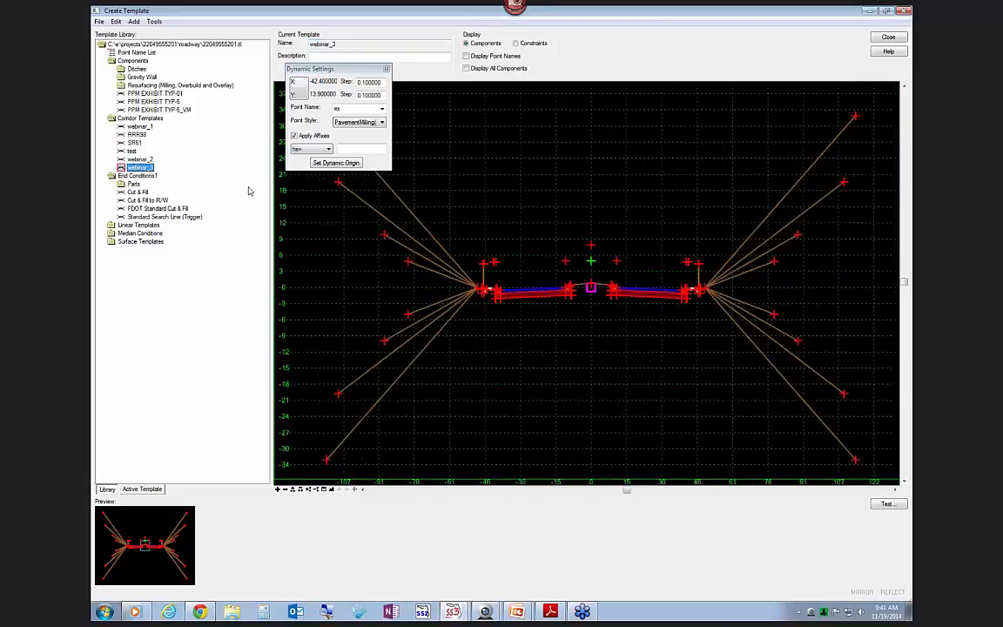
# - Examine the median curbs, the inside edge-of-pavement points and the outside curb points of the webinar_3 section
pyautogui.scroll(3, 605, 287)
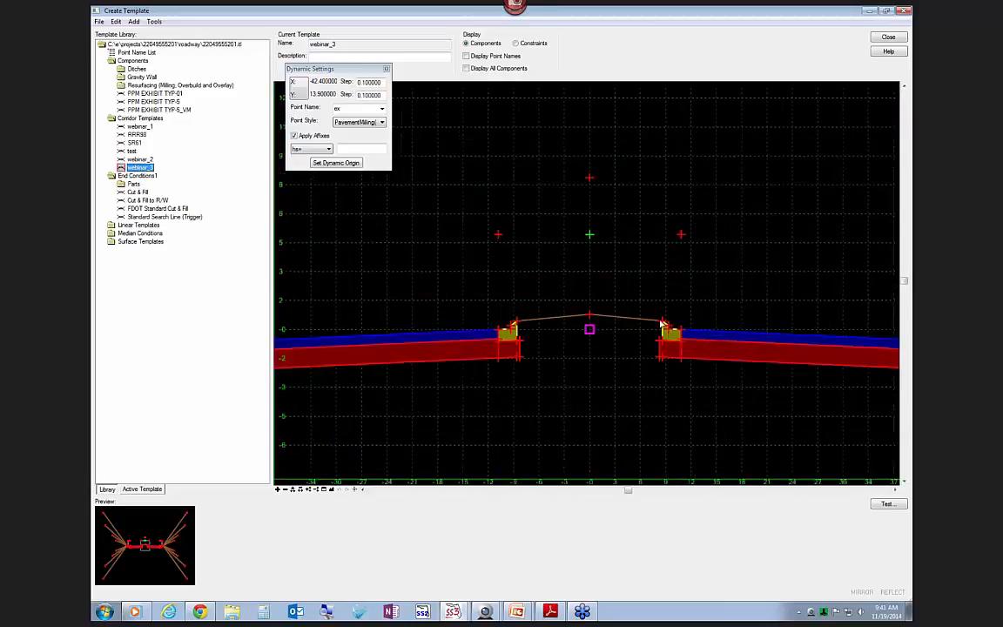
pyautogui.moveTo(673, 337)
pyautogui.scroll(4, 674, 337)
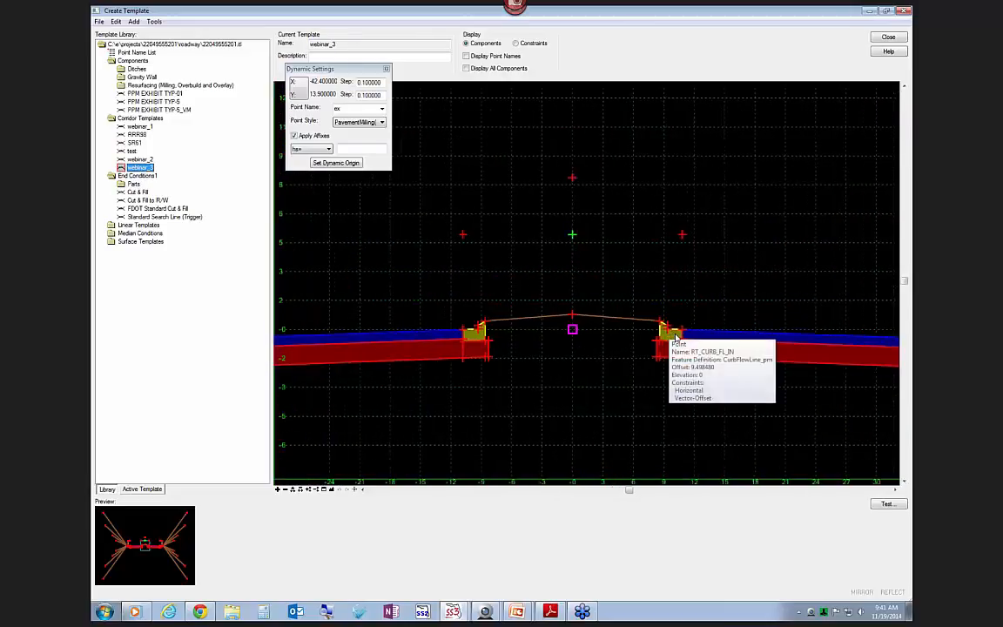
pyautogui.scroll(2, 763, 330)
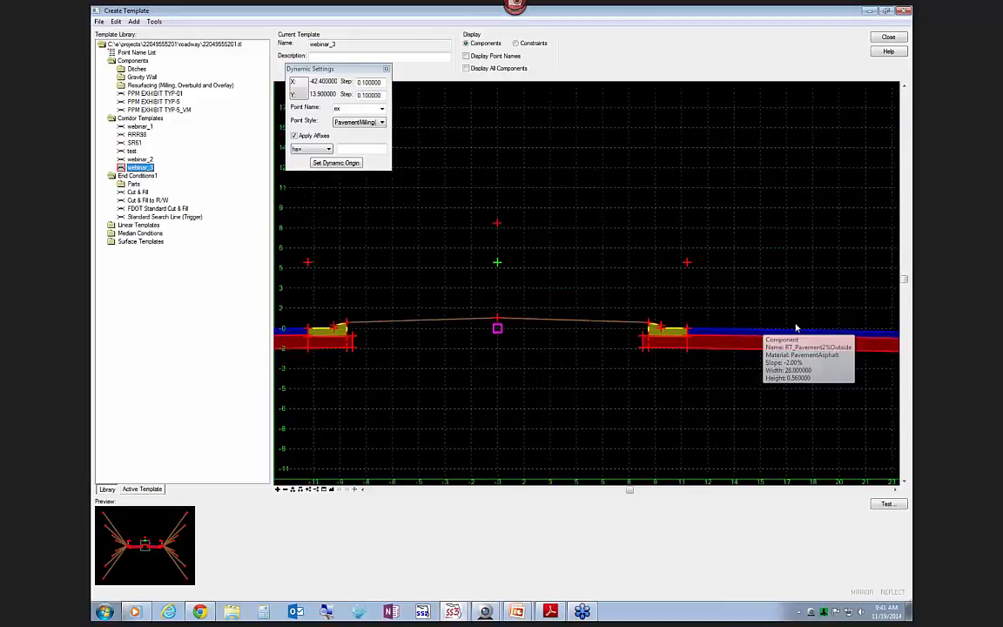
pyautogui.scroll(-1, 795, 327)
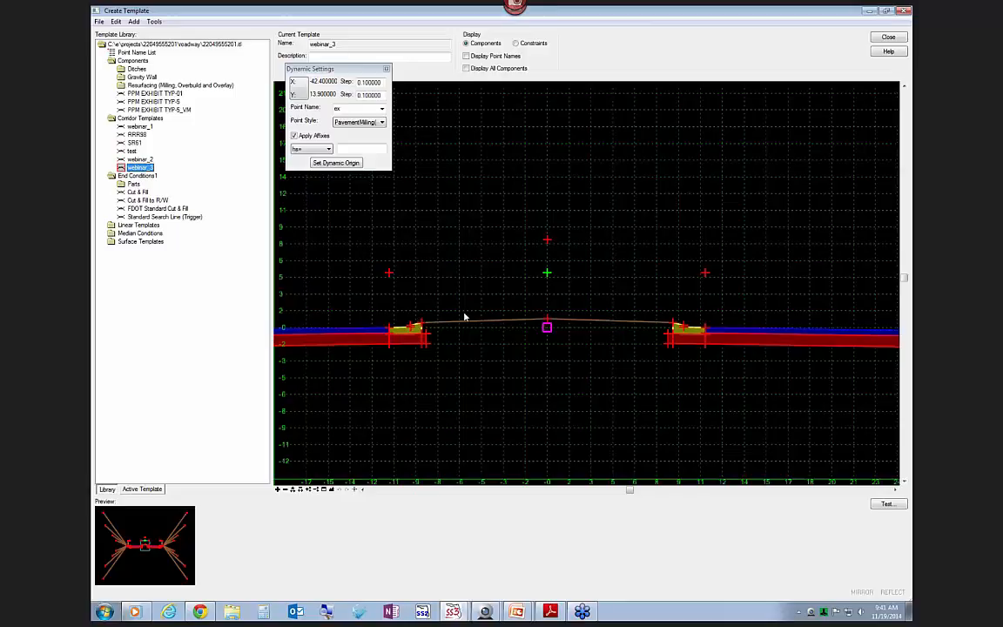
pyautogui.moveTo(708, 334)
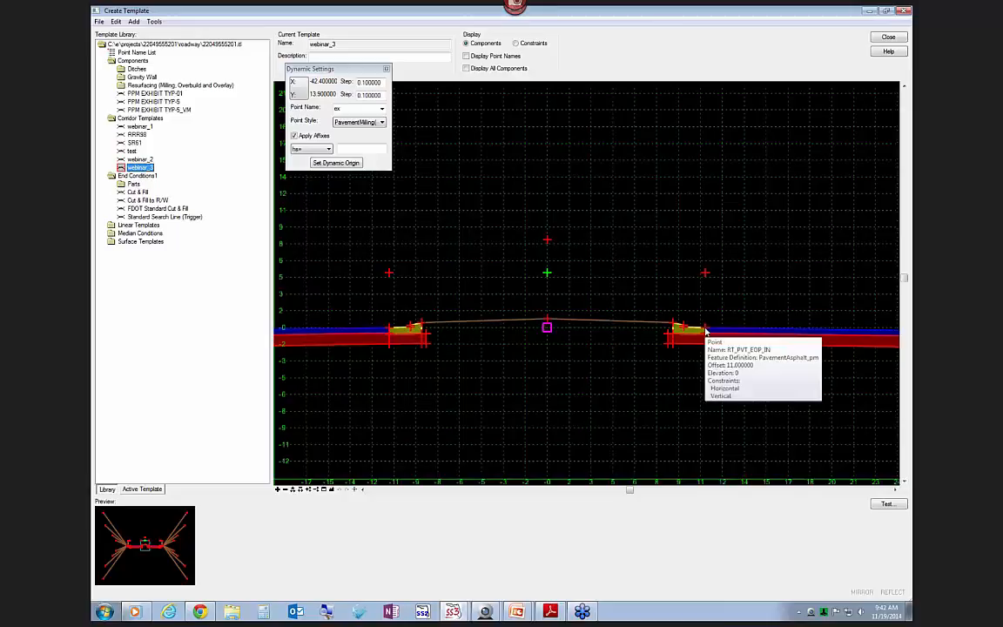
pyautogui.moveTo(409, 336)
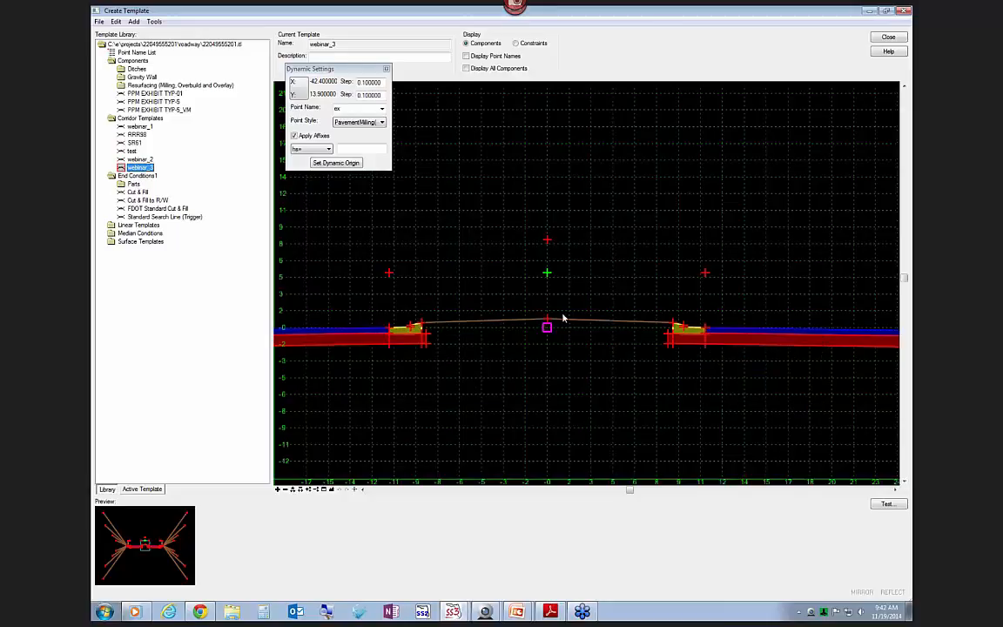
pyautogui.rightClick(602, 354)
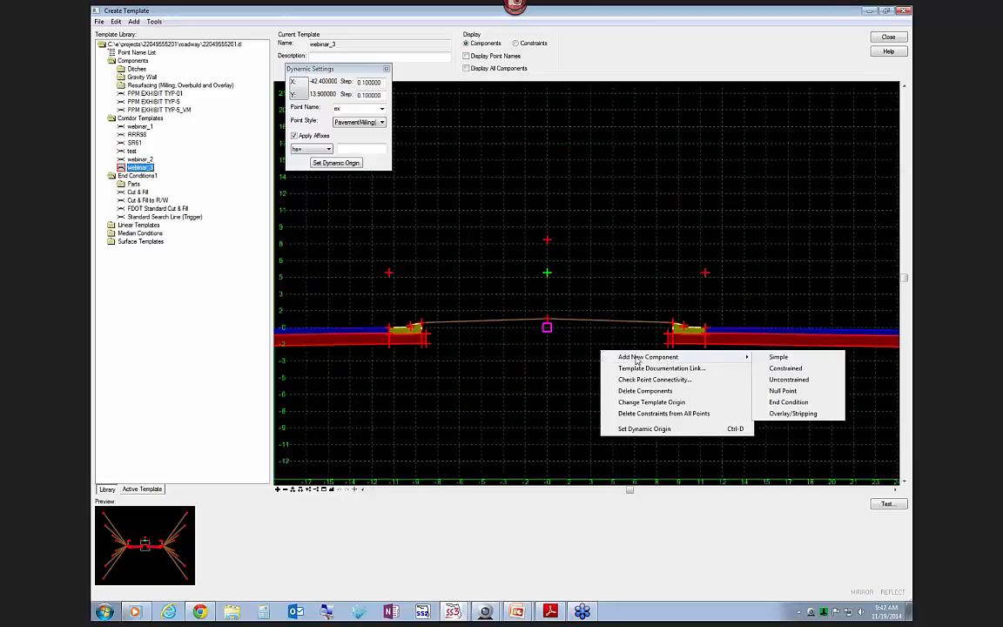
pyautogui.click(552, 380)
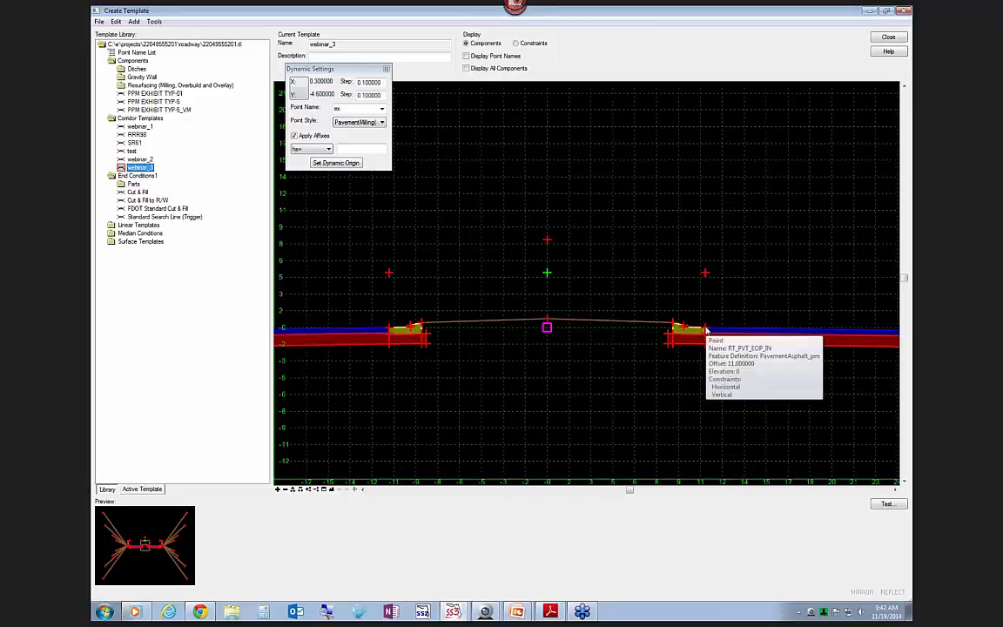
pyautogui.scroll(-2, 702, 331)
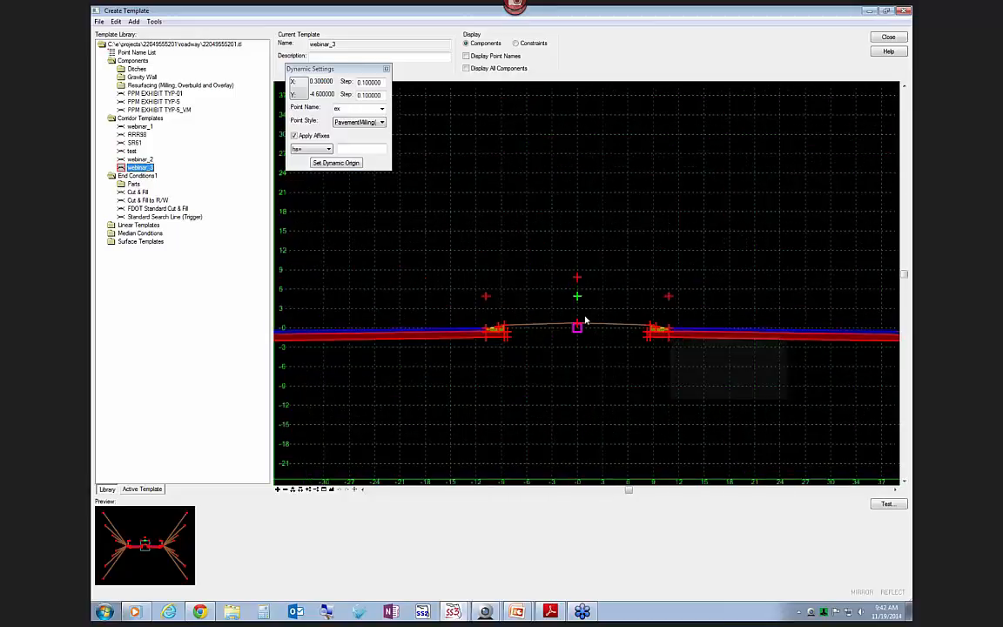
pyautogui.scroll(-1, 585, 322)
pyautogui.moveTo(854, 331)
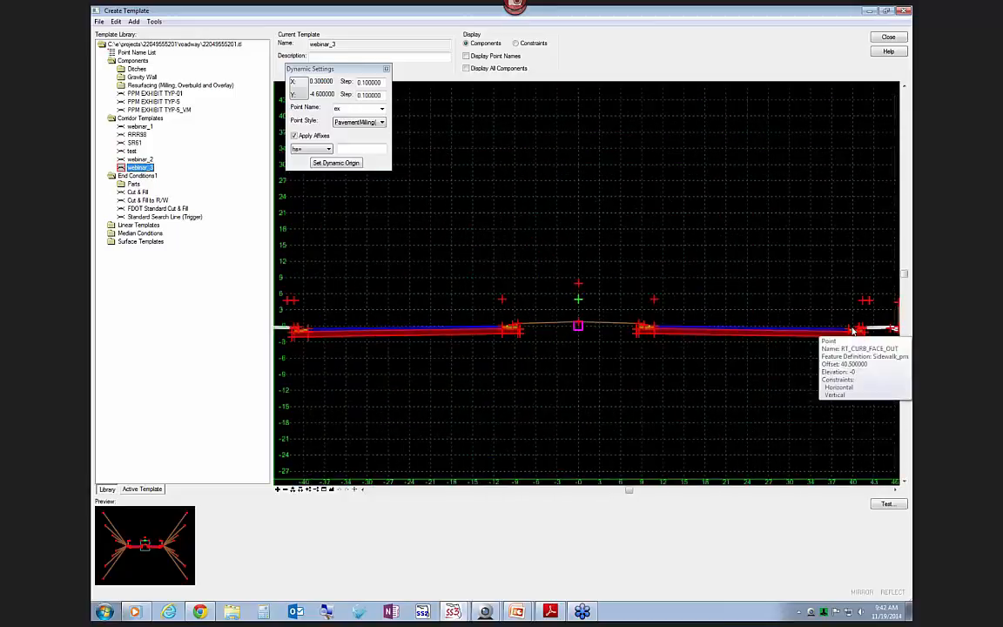
pyautogui.scroll(2, 651, 330)
# - Test all point controls on the right inside edge-of-pavement point, RT_PVT_EOP_IN
pyautogui.rightClick(657, 329)
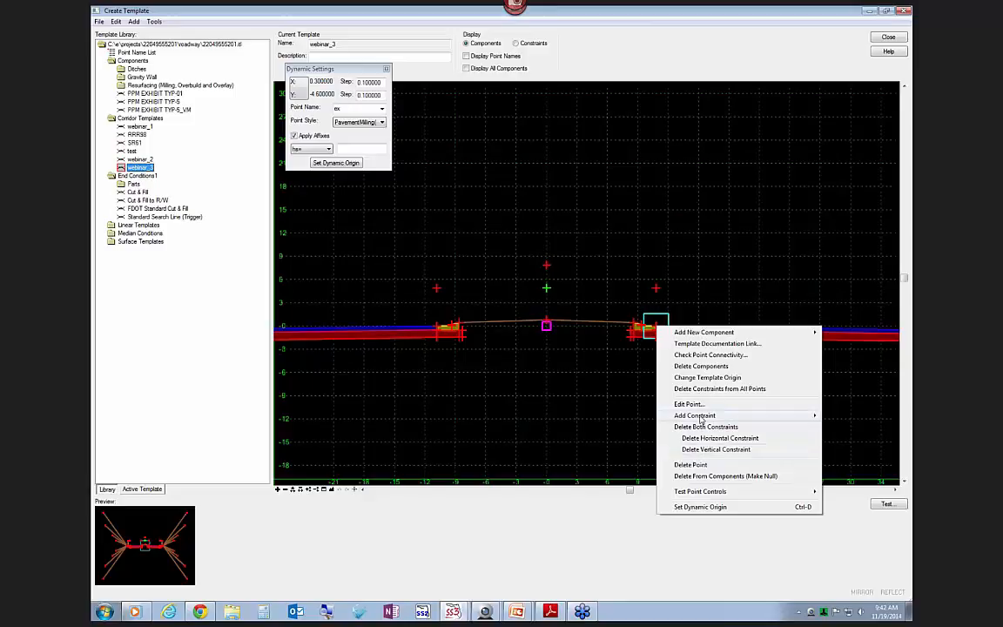
pyautogui.moveTo(703, 493)
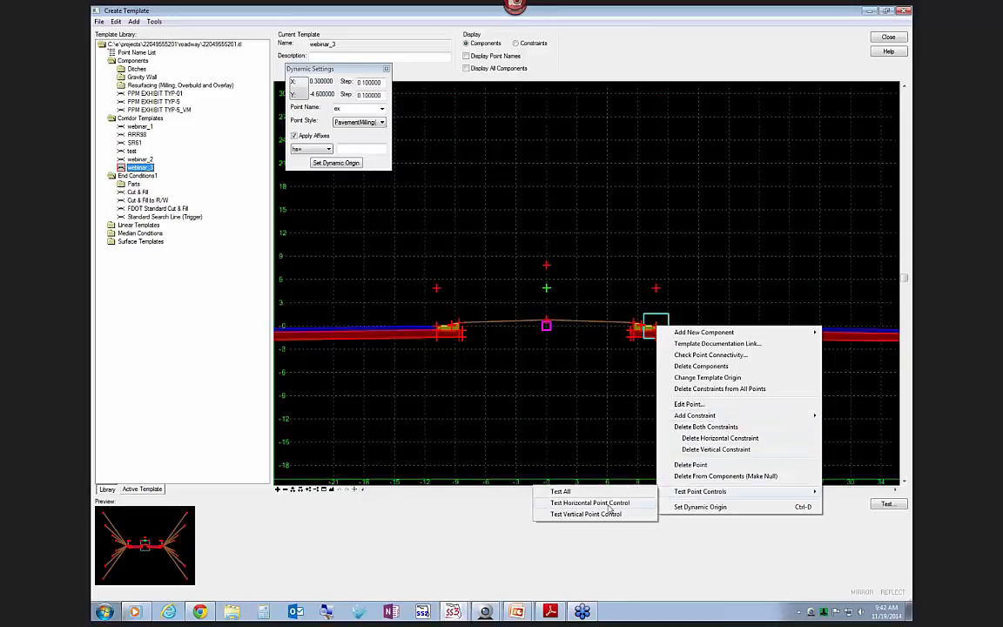
pyautogui.click(560, 491)
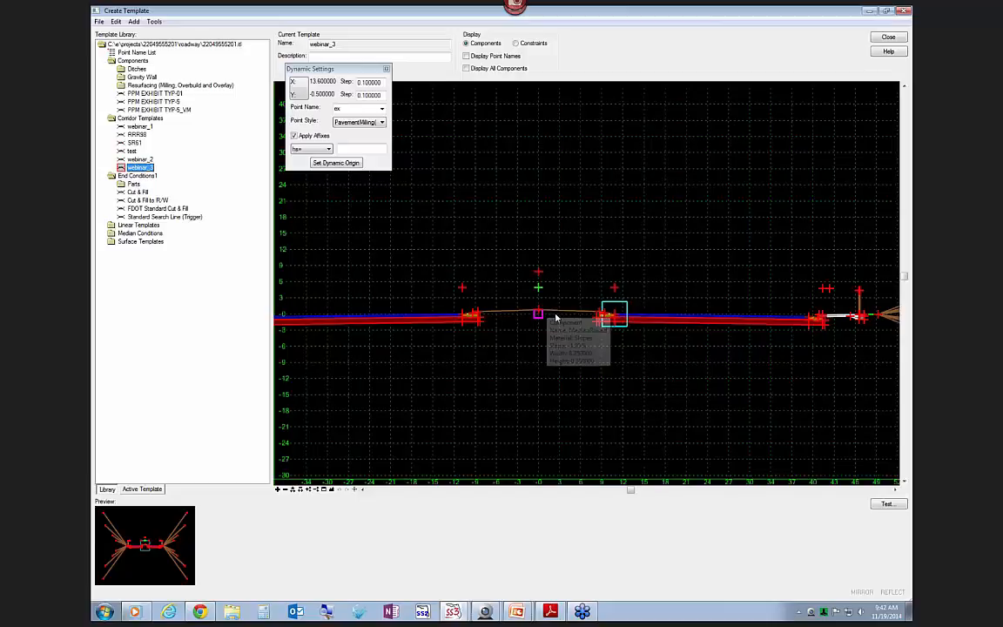
# - Delete the curb, curb base and raised median slope components between the two roadways with Delete Components
pyautogui.scroll(1, 550, 314)
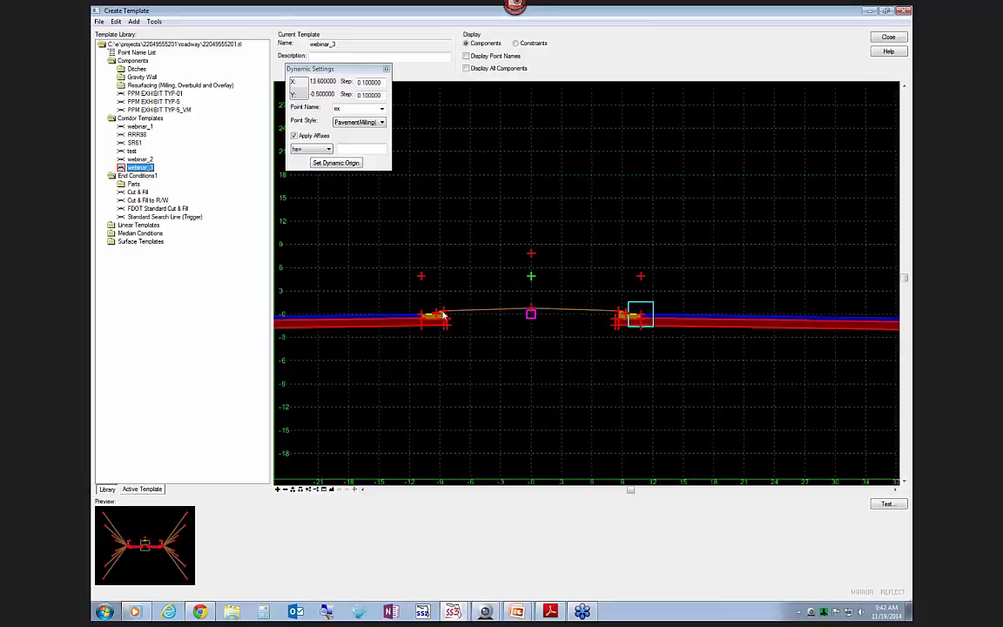
pyautogui.moveTo(507, 284); pyautogui.dragTo(574, 296, button='middle')
pyautogui.scroll(3, 596, 305)
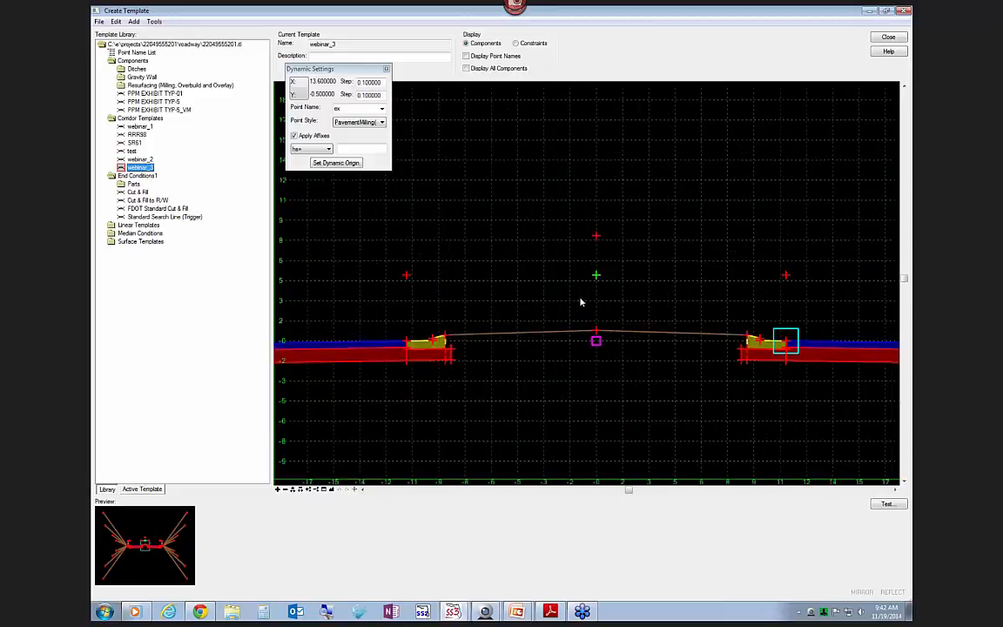
pyautogui.rightClick(558, 269)
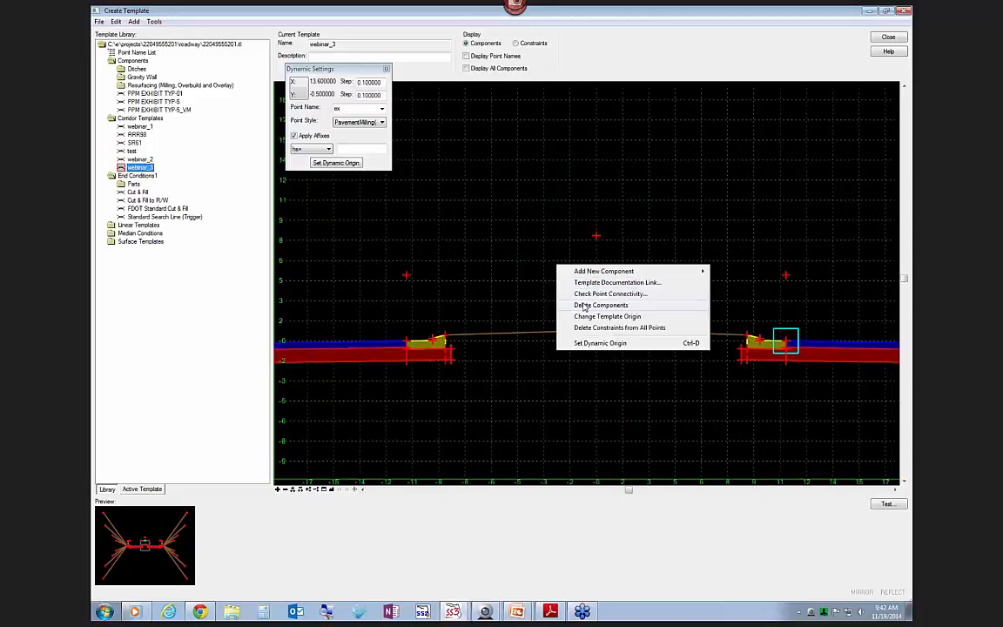
pyautogui.click(585, 307)
pyautogui.moveTo(436, 296)
pyautogui.mouseDown()
pyautogui.moveTo(428, 386)
pyautogui.moveTo(662, 416)
pyautogui.moveTo(766, 381)
pyautogui.moveTo(768, 293)
pyautogui.moveTo(565, 374)
pyautogui.moveTo(551, 263)
pyautogui.mouseUp()
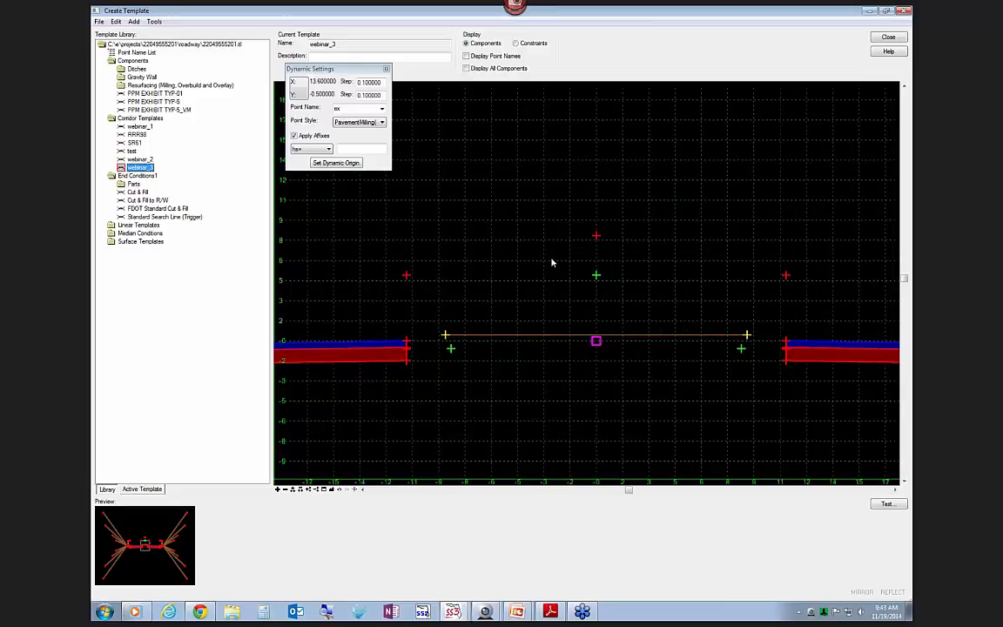
# - Turn on the display of all components and delete the remaining horizontal line component across the median
pyautogui.rightClick(563, 336)
pyautogui.click(469, 72)
pyautogui.click(467, 69)
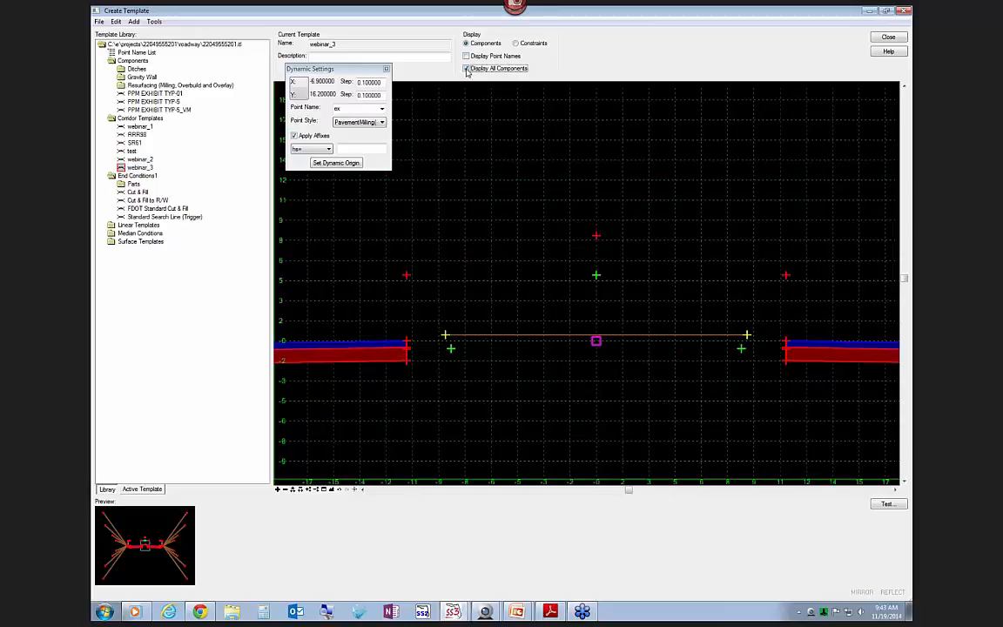
pyautogui.rightClick(533, 339)
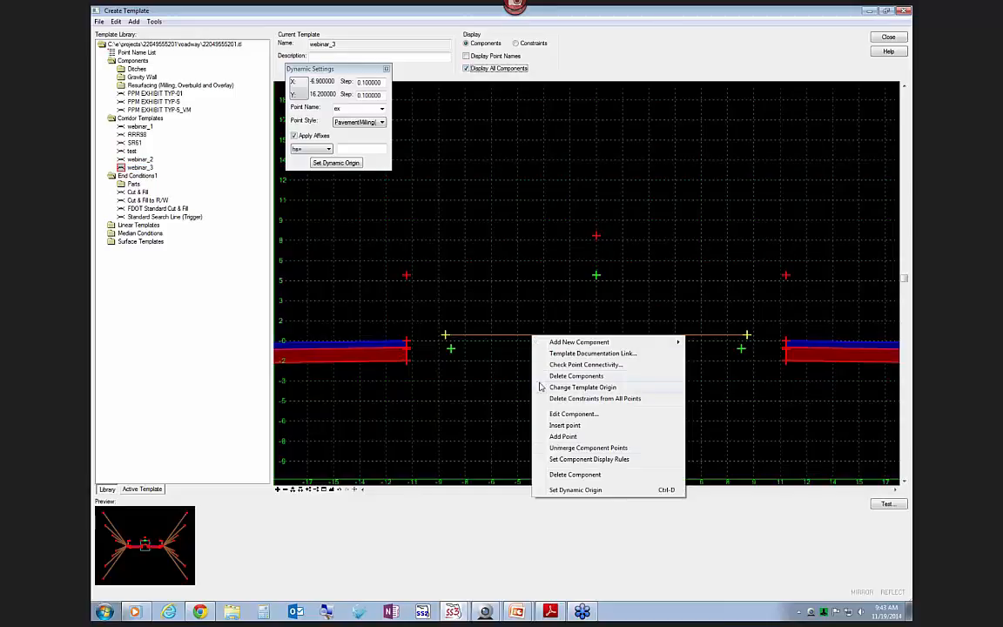
pyautogui.click(568, 472)
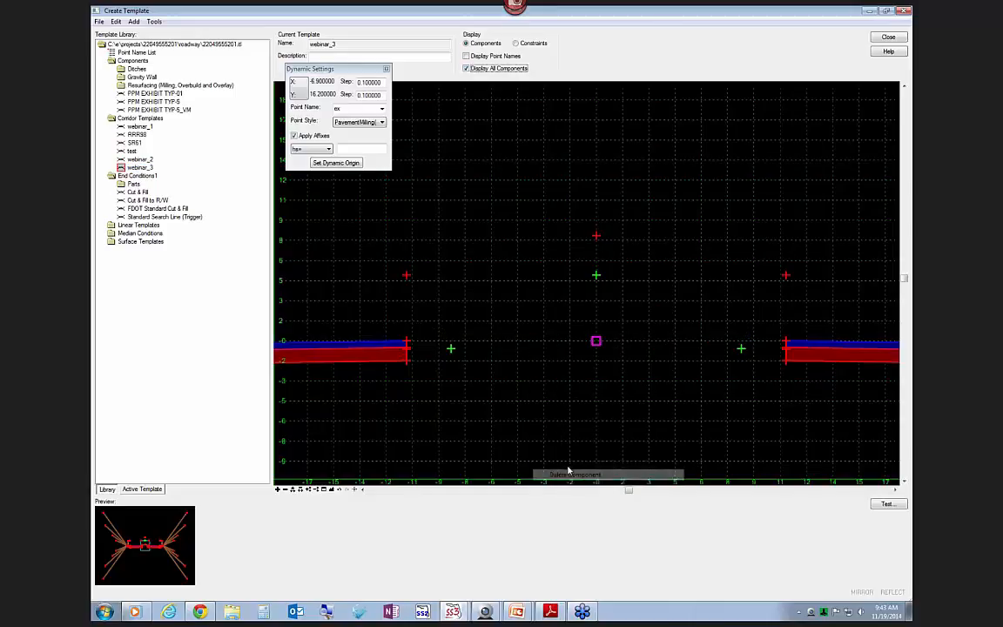
# - Delete the two leftover null points in the median, one near each roadway's inside edge
pyautogui.rightClick(451, 351)
pyautogui.click(486, 463)
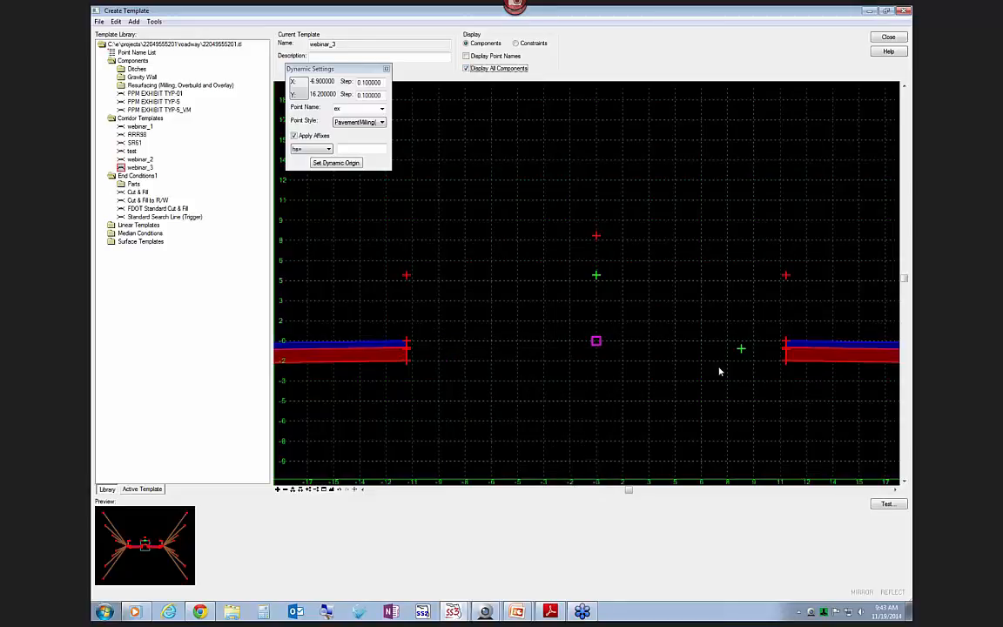
pyautogui.rightClick(740, 351)
pyautogui.click(771, 463)
# - Turn on the point name display and rename the left inside edge-of-pavement point LT_PVT_PGL
pyautogui.moveTo(496, 43)
pyautogui.click(467, 56)
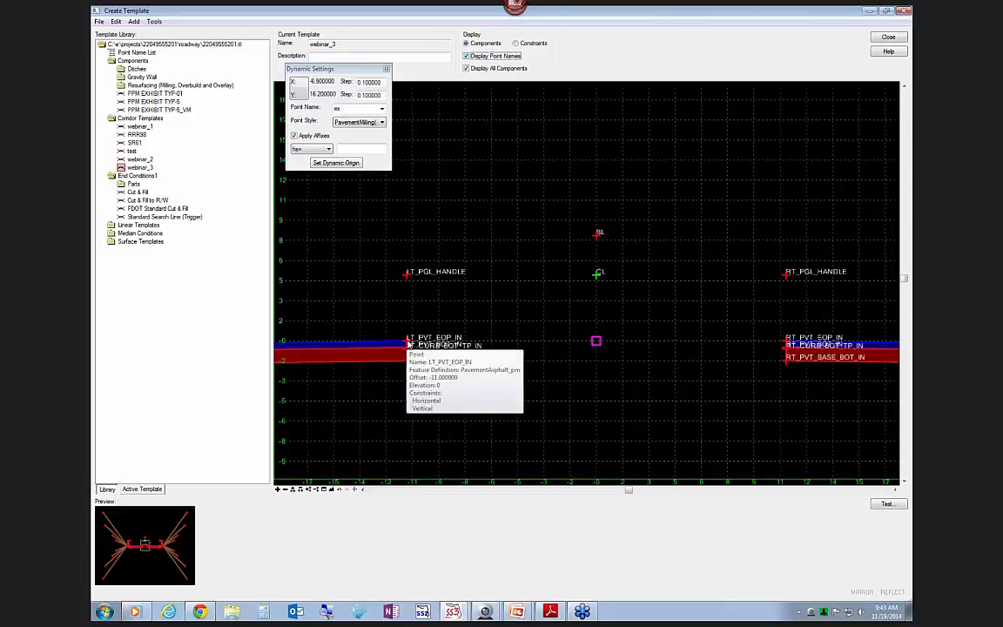
pyautogui.moveTo(786, 344)
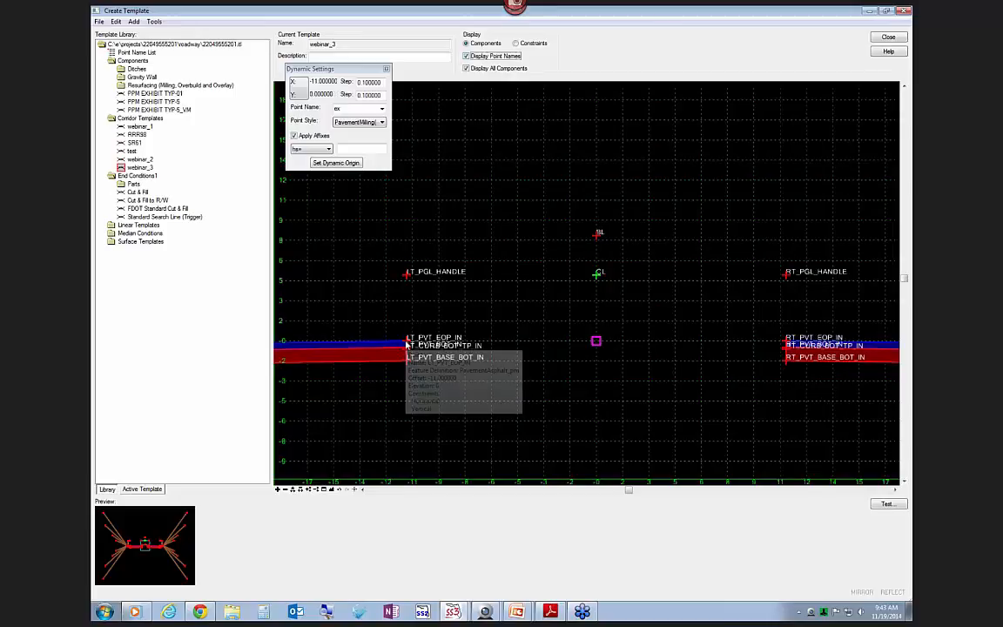
pyautogui.doubleClick(406, 346)
pyautogui.moveTo(428, 73); pyautogui.dragTo(408, 72)
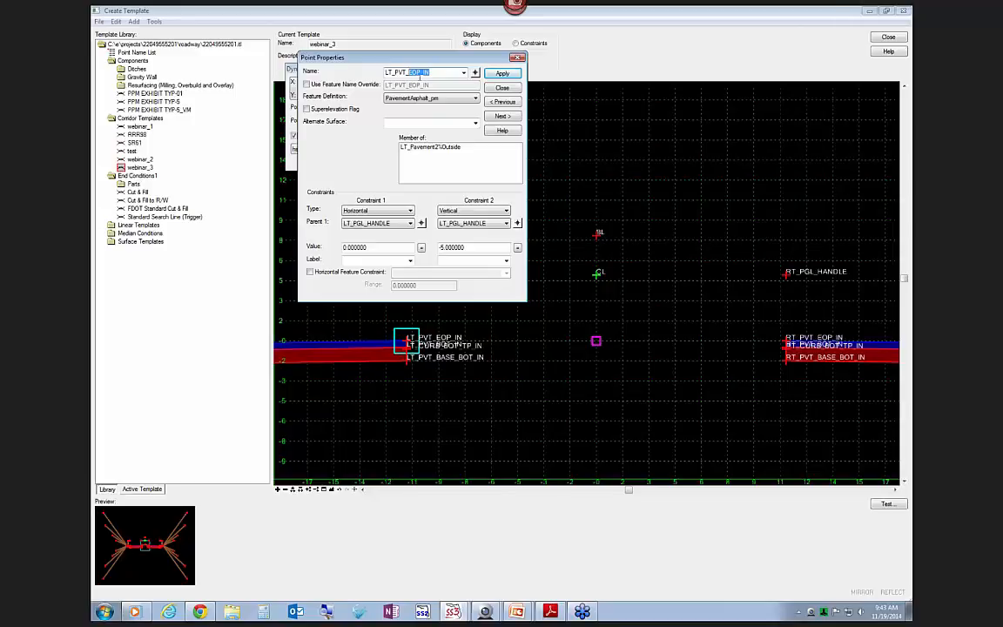
pyautogui.write('P')
pyautogui.click(491, 74)
# - Rename the right inside edge-of-pavement point RT_PVT_PGL and close its properties
pyautogui.click(475, 73)
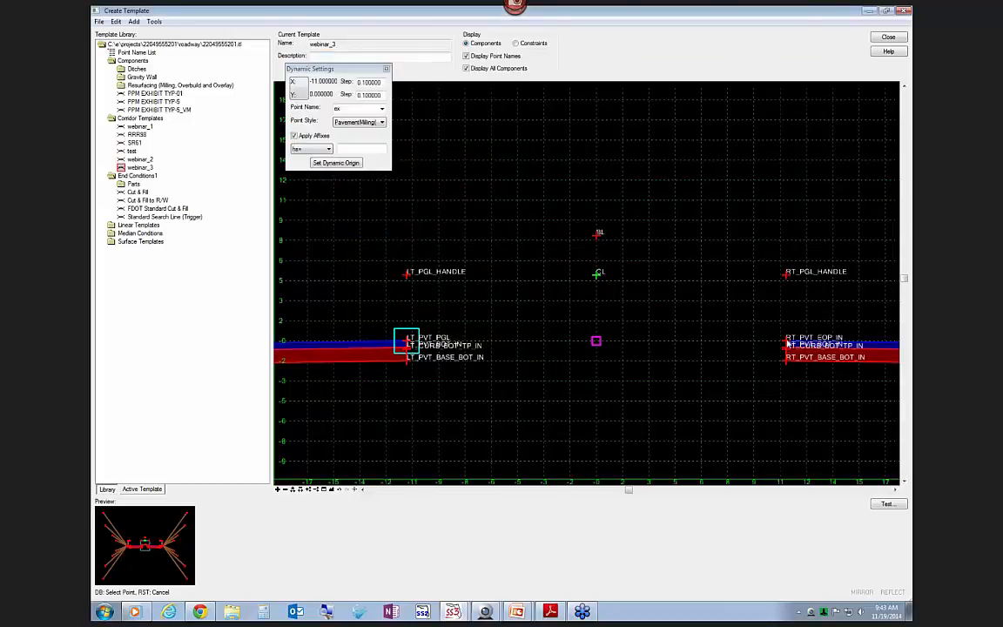
pyautogui.click(787, 343)
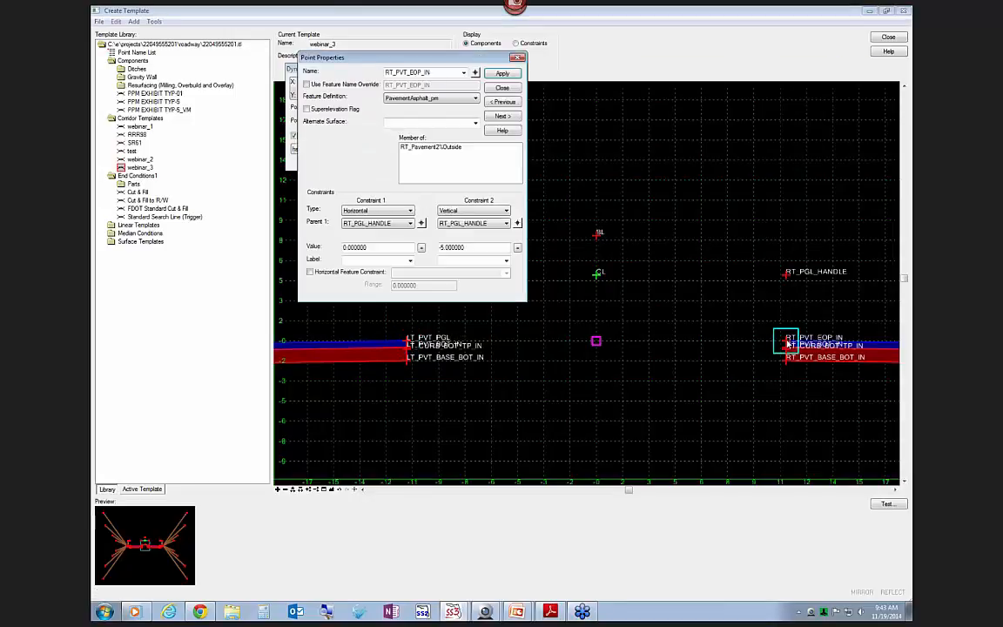
pyautogui.click(442, 74)
pyautogui.click(498, 75)
pyautogui.click(502, 88)
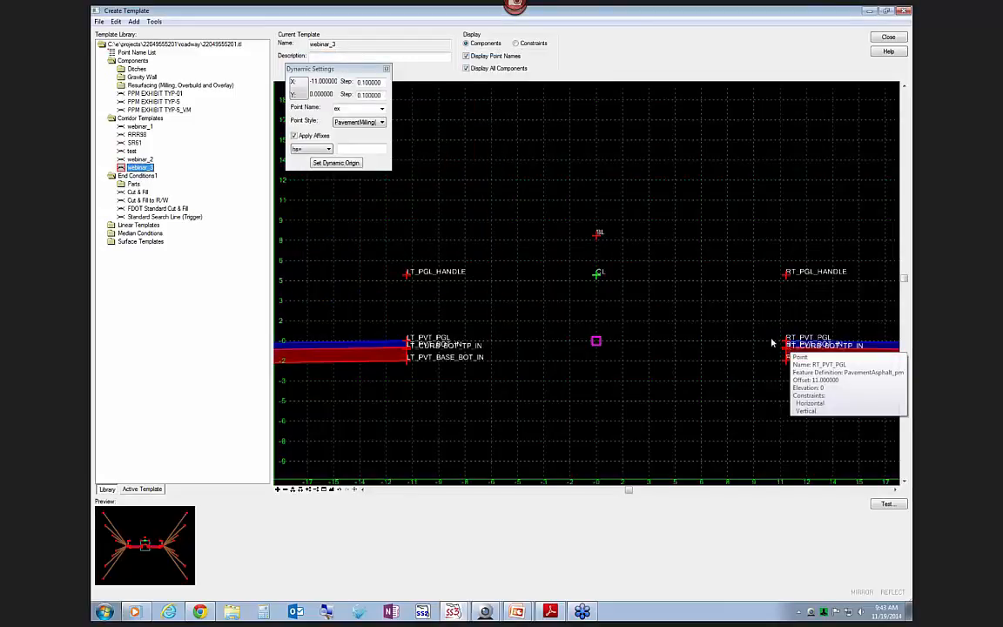
# - Delete the null point directly above CL on the template centerline
pyautogui.moveTo(597, 277)
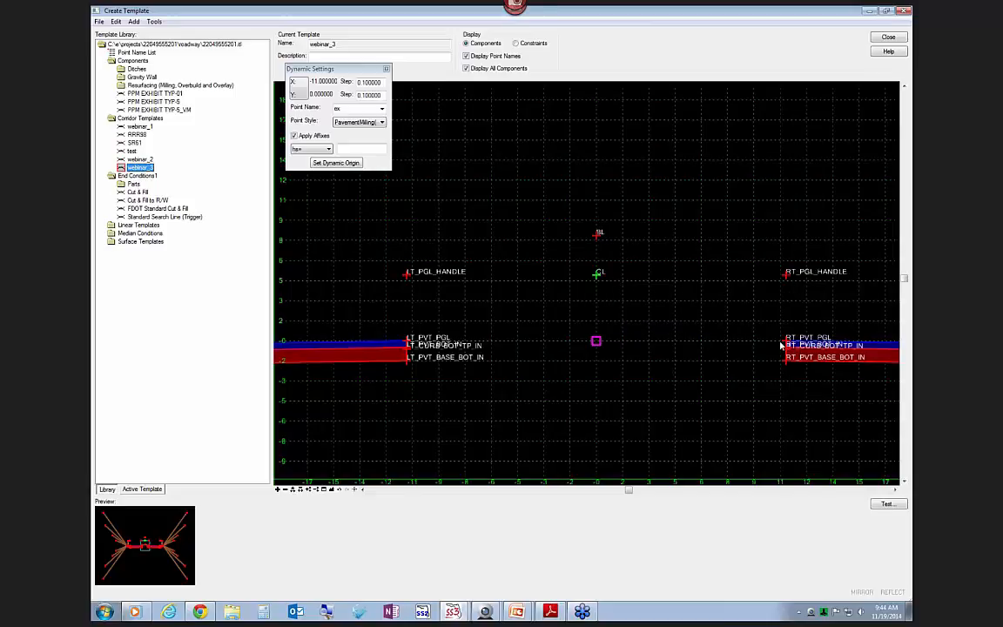
pyautogui.moveTo(787, 346)
pyautogui.rightClick(596, 241)
pyautogui.click(649, 376)
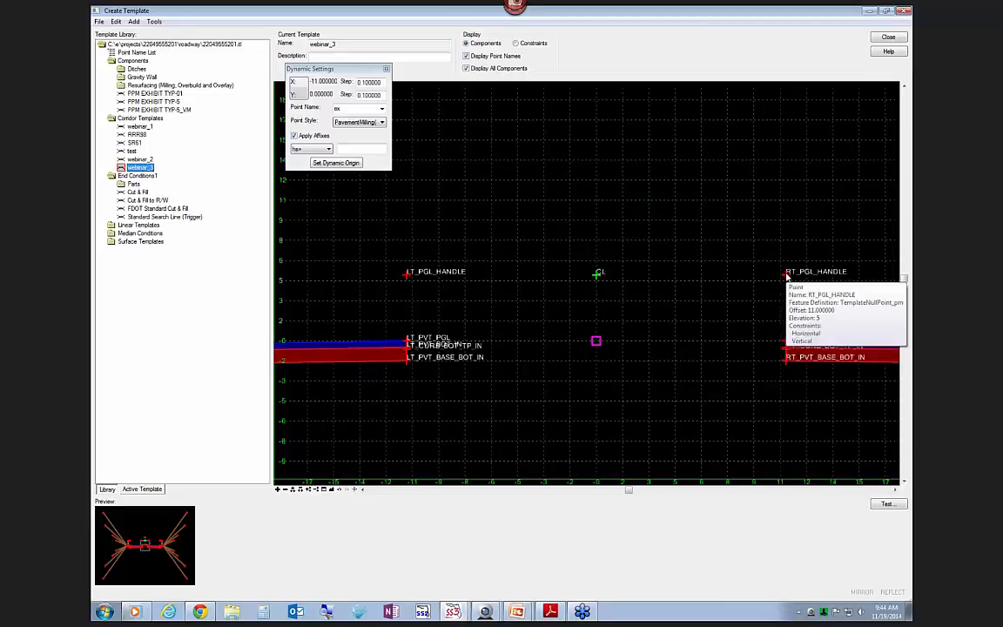
# - Test the horizontal point control of RT_PGL_HANDLE
pyautogui.rightClick(786, 277)
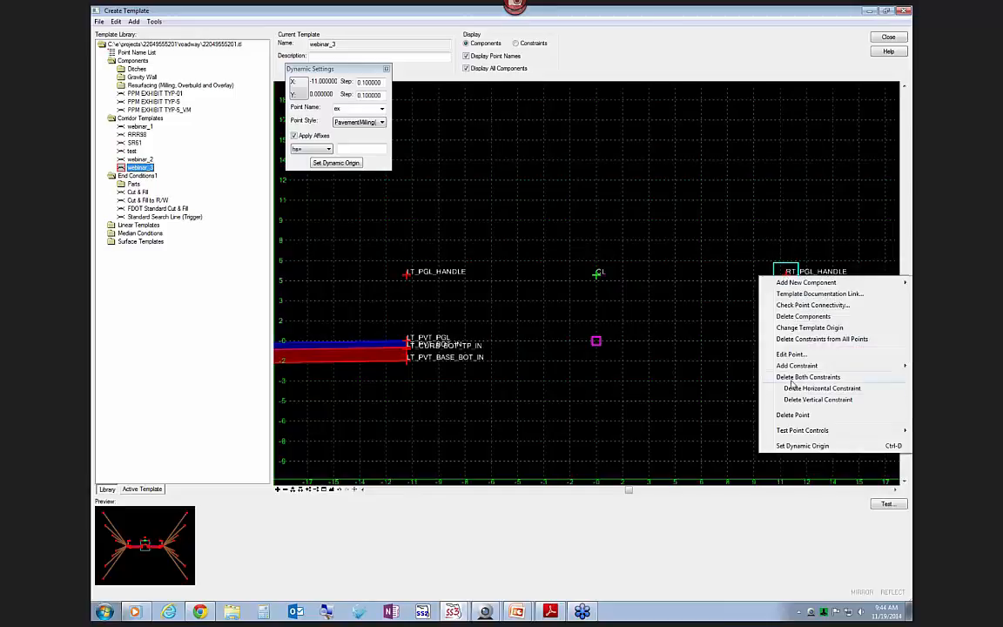
pyautogui.moveTo(803, 431)
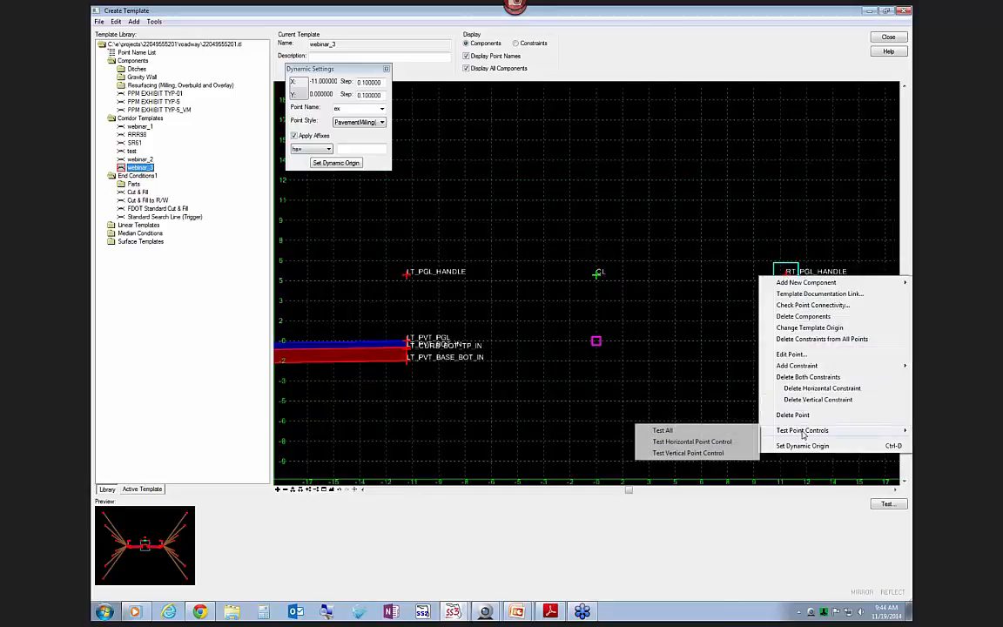
pyautogui.click(727, 442)
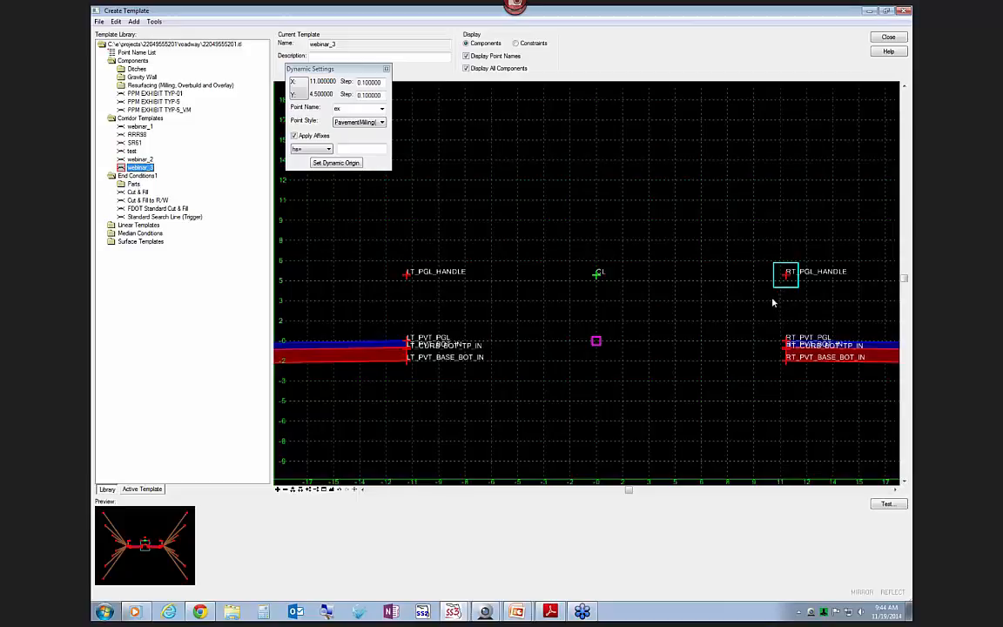
# - Try a horizontal constraint value of -15 from CL on LT_PGL_HANDLE, and undo the change
pyautogui.doubleClick(407, 277)
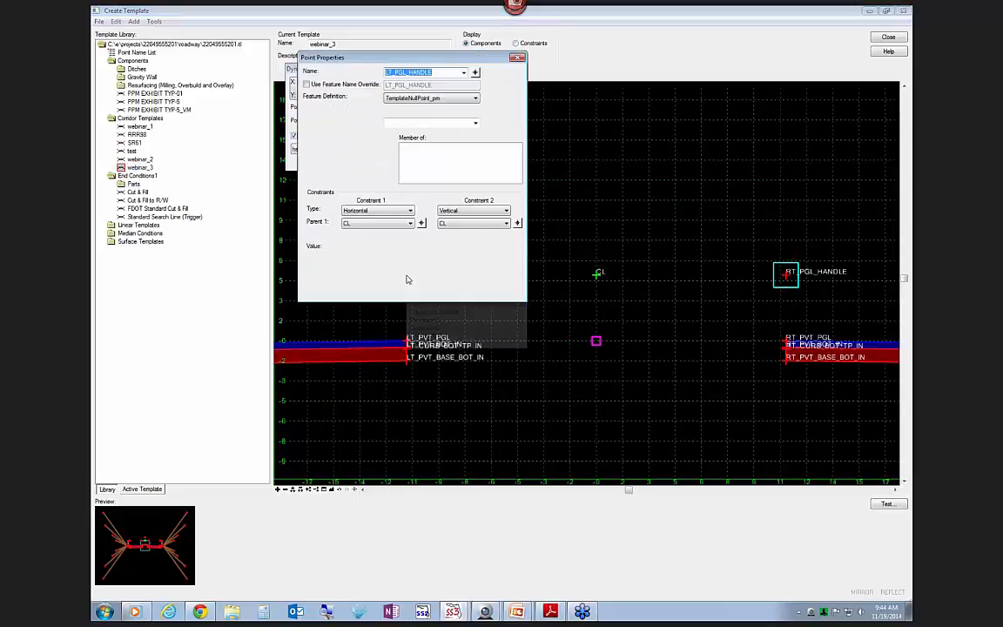
pyautogui.moveTo(378, 247); pyautogui.dragTo(281, 243)
pyautogui.write('-15')
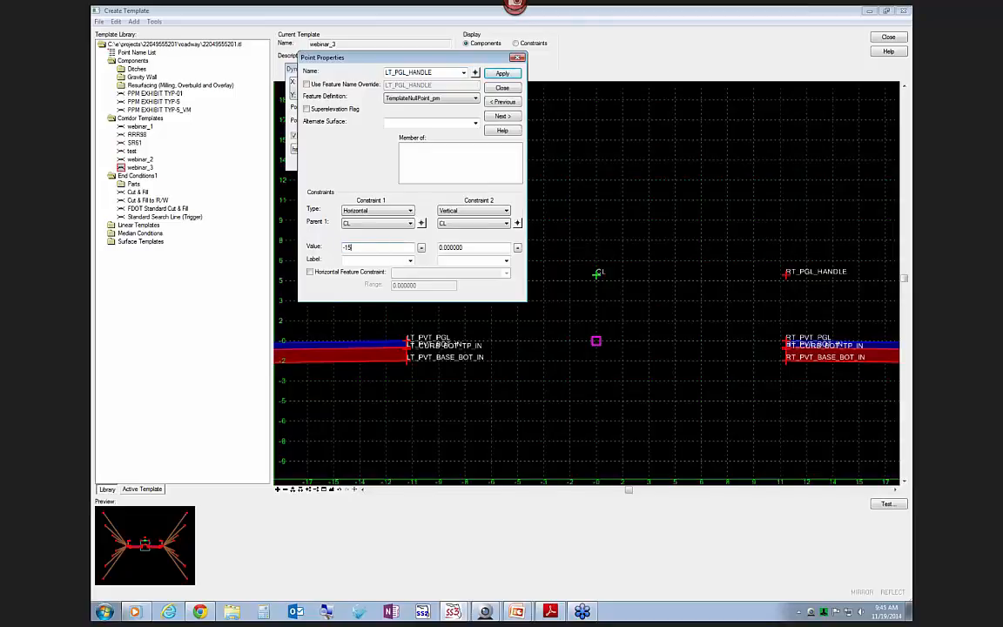
pyautogui.press('Tab')
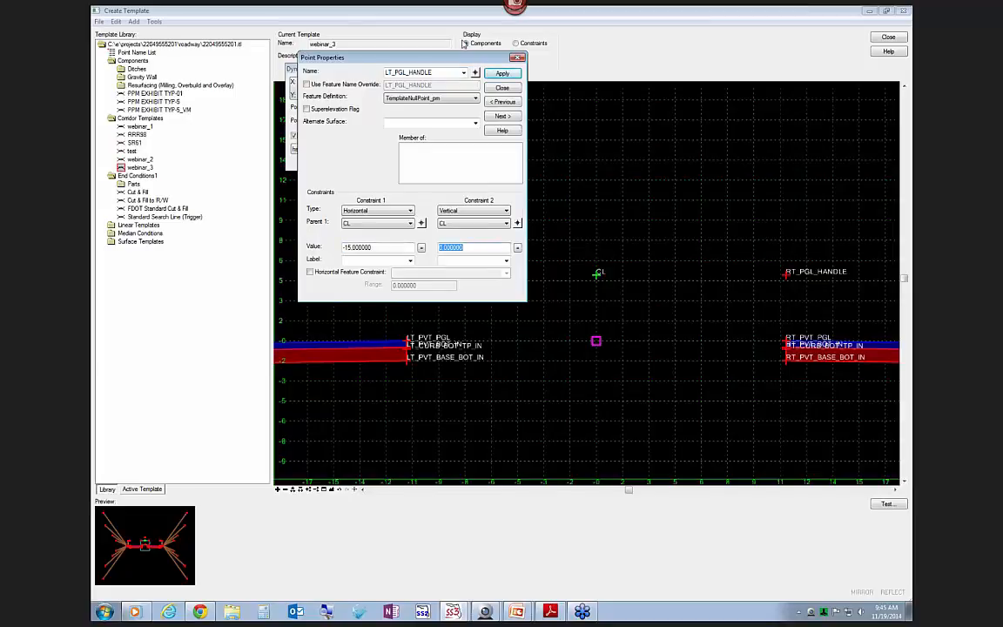
pyautogui.click(504, 76)
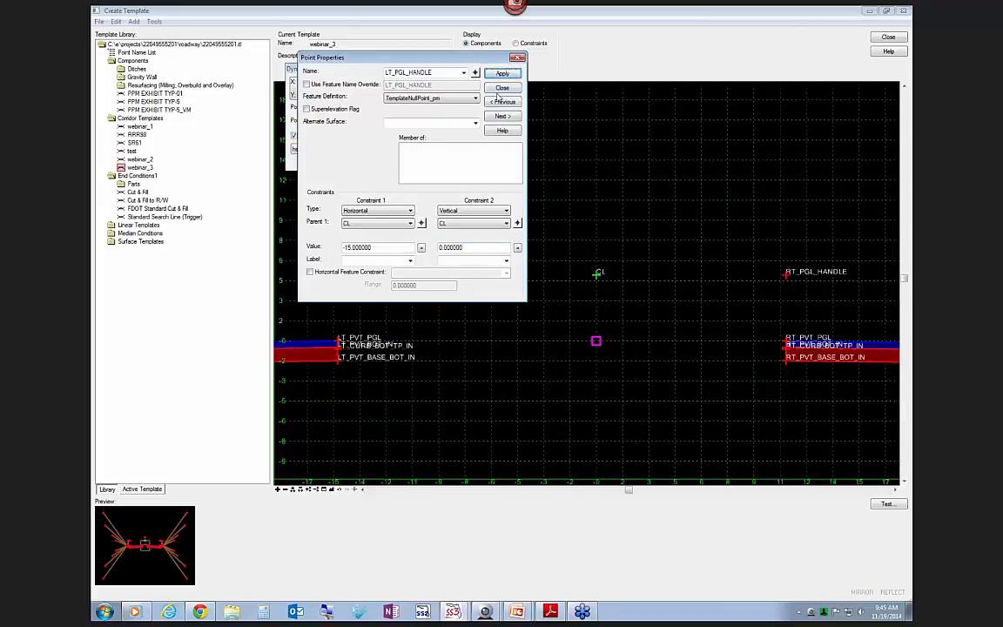
pyautogui.click(503, 87)
pyautogui.scroll(2, 498, 331)
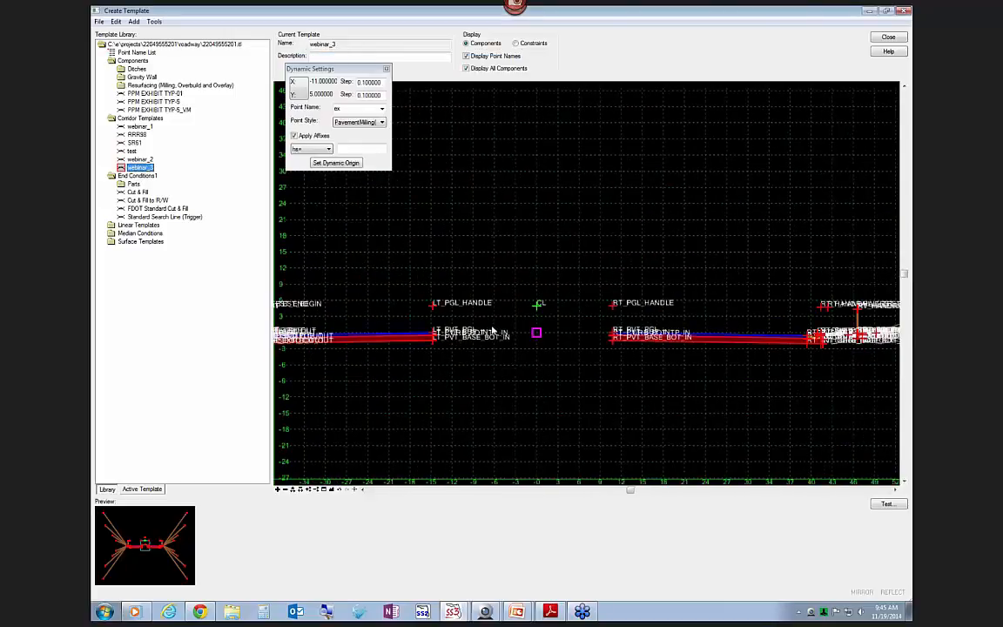
pyautogui.hotkey('ctrl', 'z')
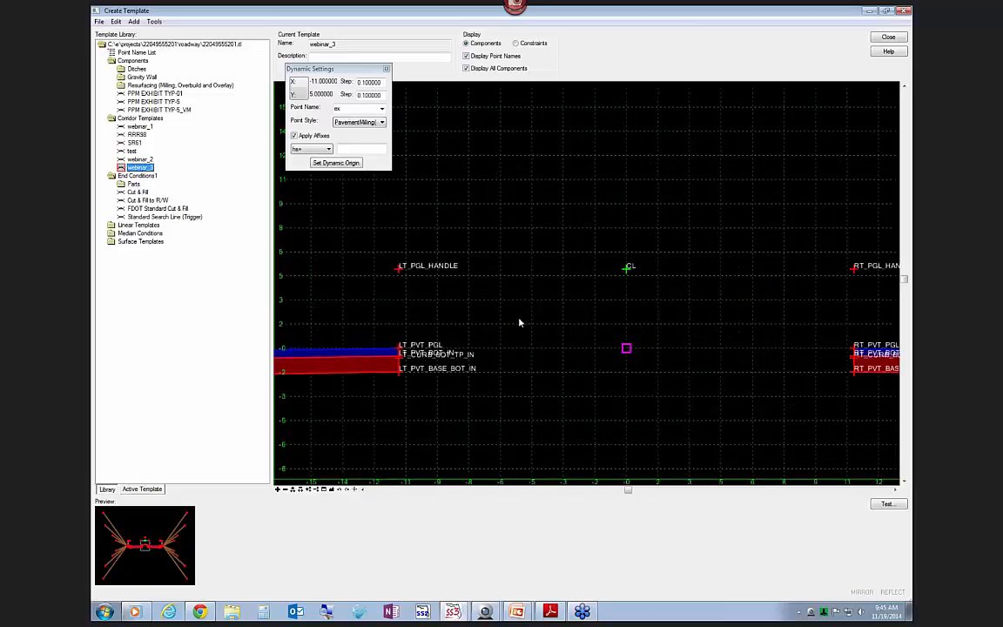
pyautogui.moveTo(401, 274)
pyautogui.scroll(-3, 539, 321)
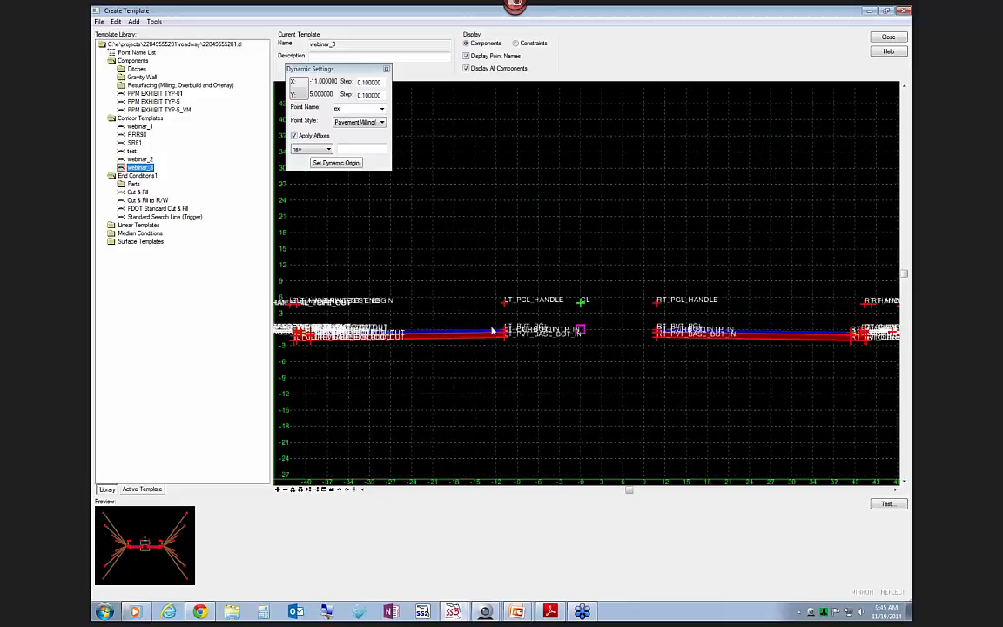
pyautogui.scroll(3, 509, 327)
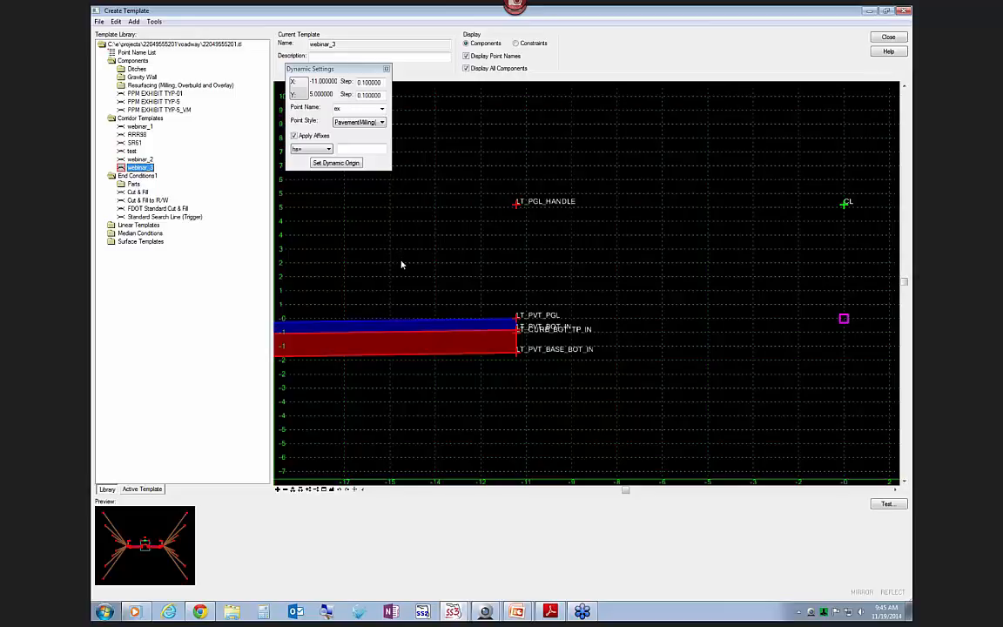
pyautogui.scroll(-3, 401, 264)
pyautogui.moveTo(605, 268); pyautogui.dragTo(540, 306, button='middle')
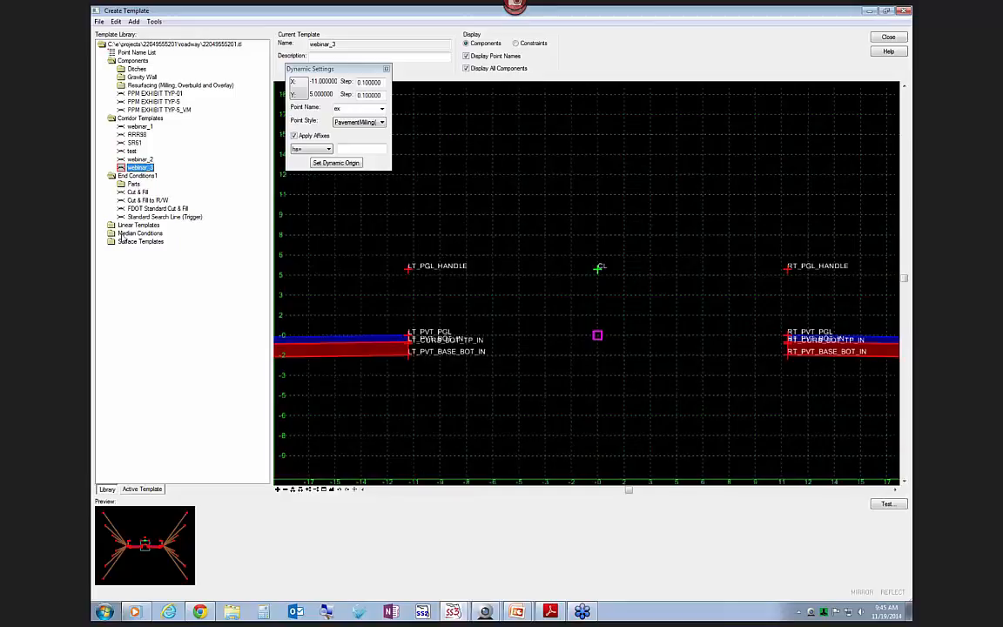
# - Examine the Curb Type E Median with Widening and Traffic Separator Type I Opt I templates in the Median Conditions folder
pyautogui.doubleClick(113, 236)
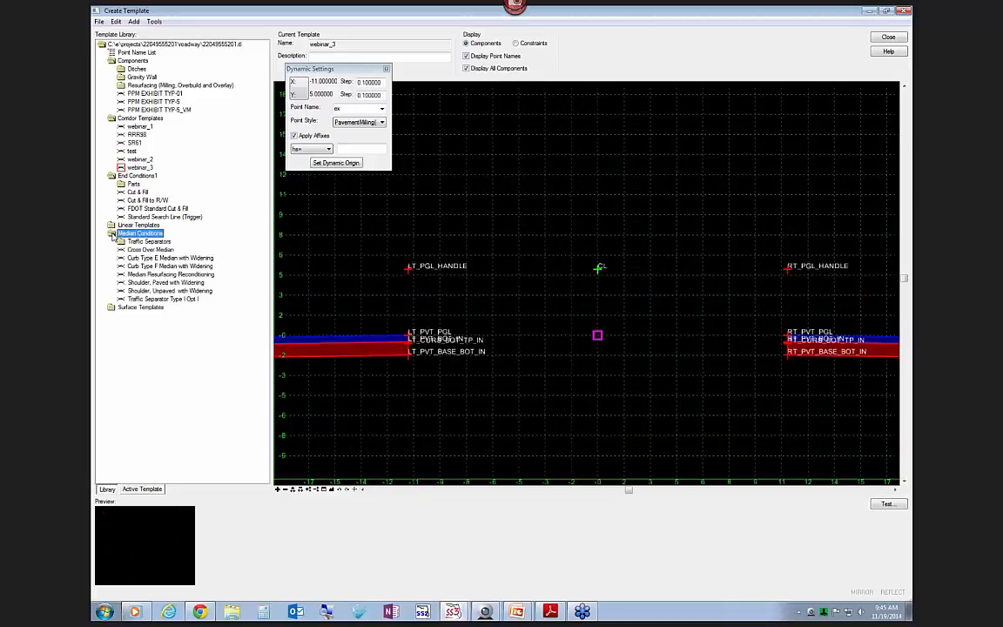
pyautogui.click(148, 260)
pyautogui.doubleClick(148, 259)
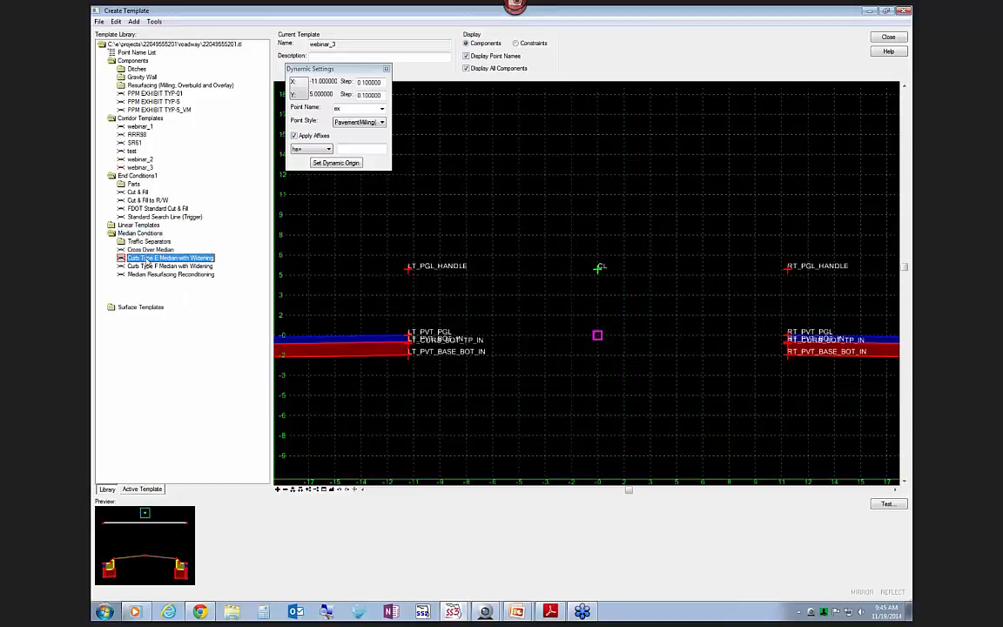
pyautogui.moveTo(354, 72); pyautogui.dragTo(298, 45)
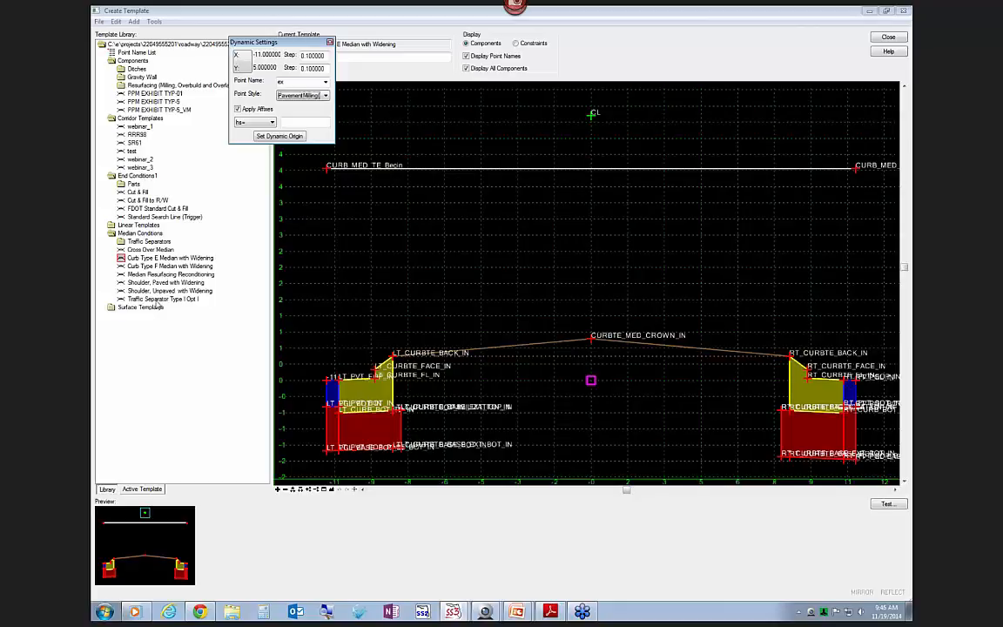
pyautogui.click(159, 300)
pyautogui.doubleClick(158, 301)
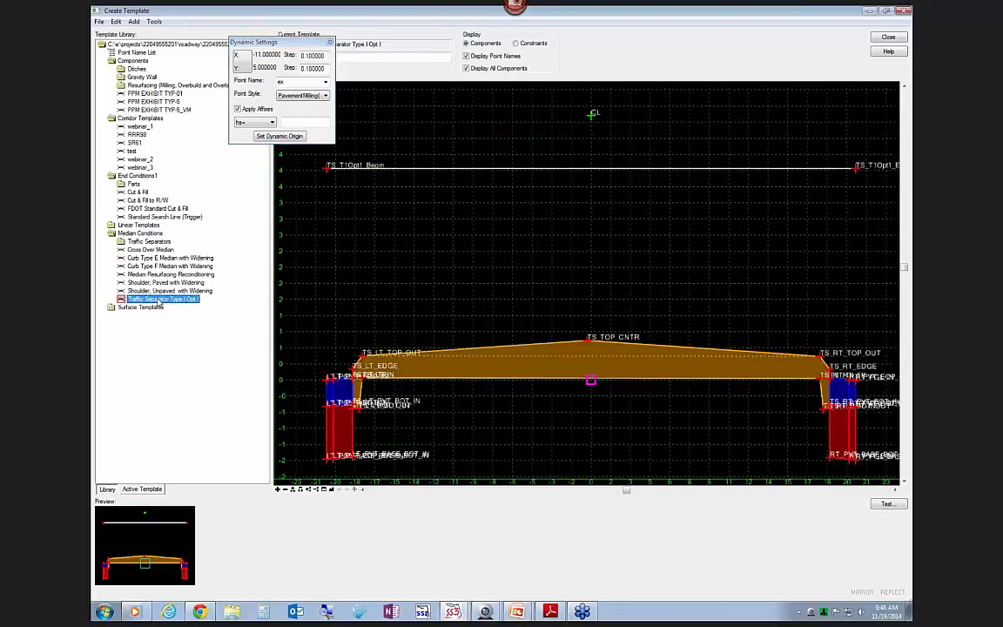
pyautogui.moveTo(556, 347)
# - Examine the Traffic Separator Special and Traffic Separator Type I Opt I templates in the Traffic Separators folder, and collapse the folder
pyautogui.doubleClick(131, 242)
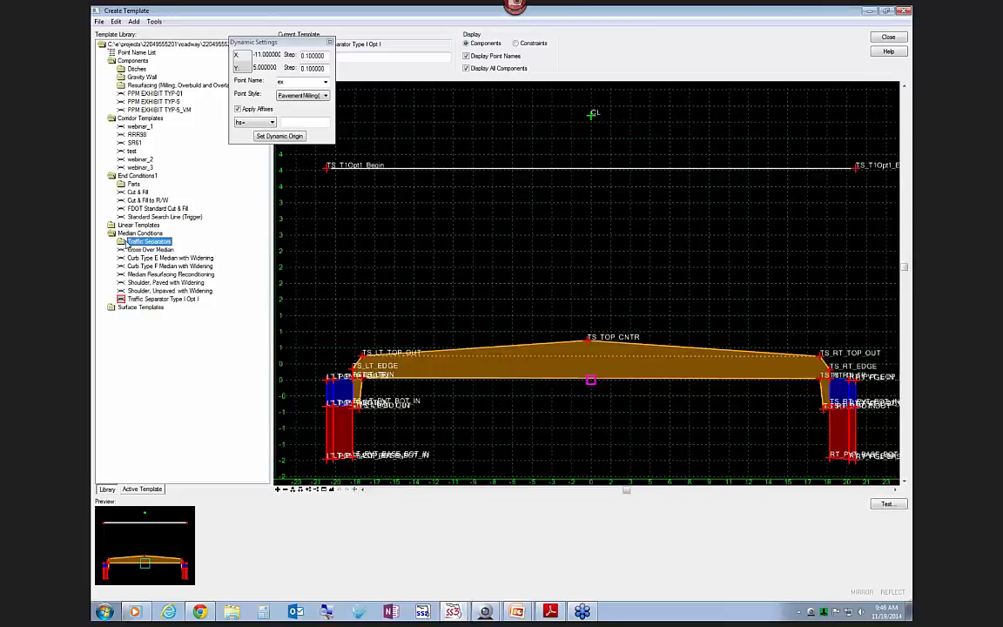
pyautogui.doubleClick(174, 250)
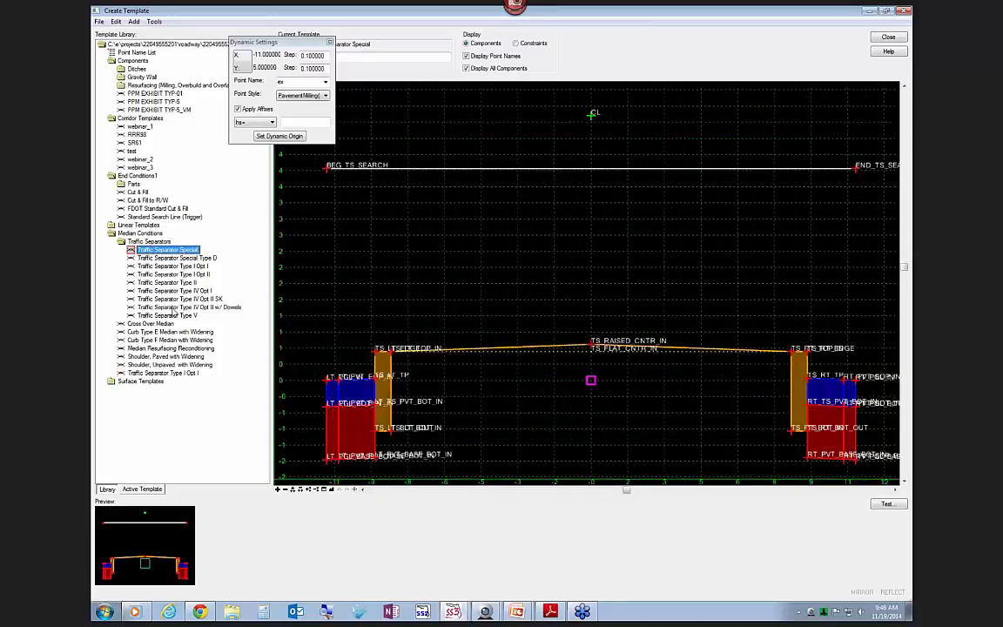
pyautogui.click(180, 266)
pyautogui.doubleClick(179, 266)
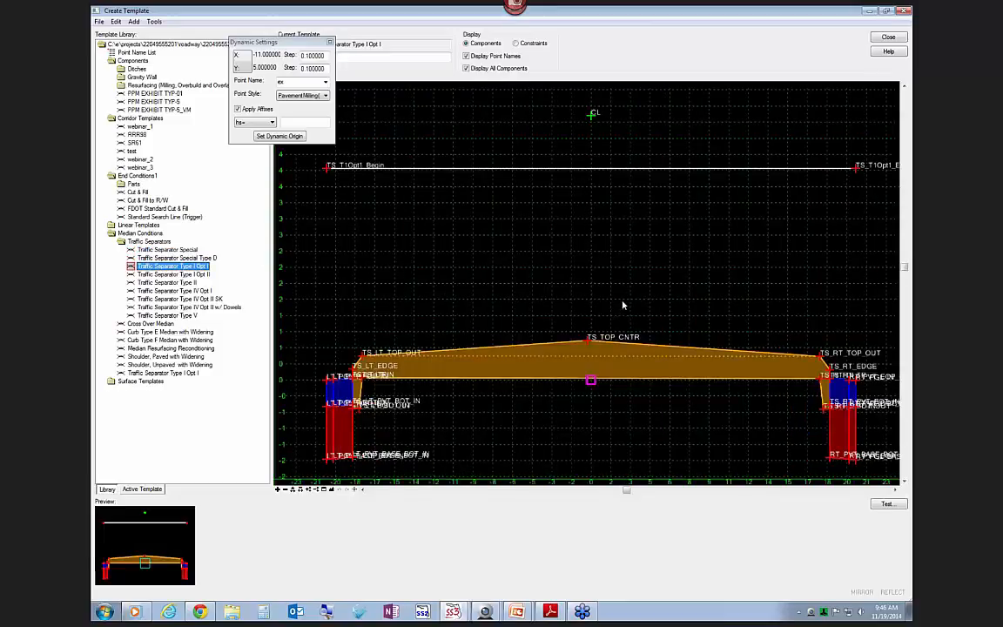
pyautogui.click(123, 244)
pyautogui.click(122, 244)
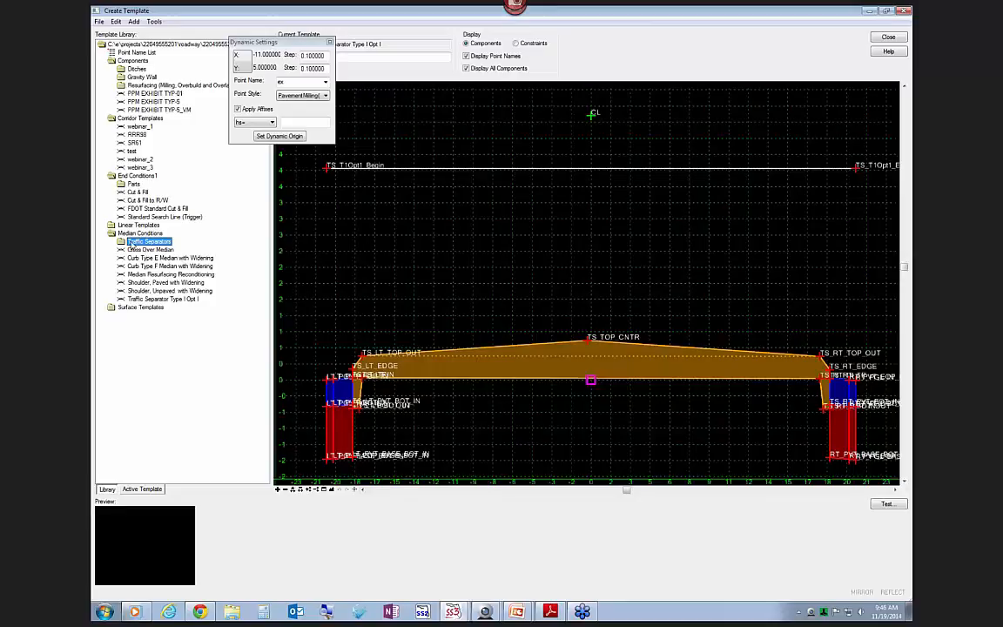
# - Compare the median gap in webinar_3 with the Cross Over Median and Curb Type E Median with Widening templates
pyautogui.click(139, 167)
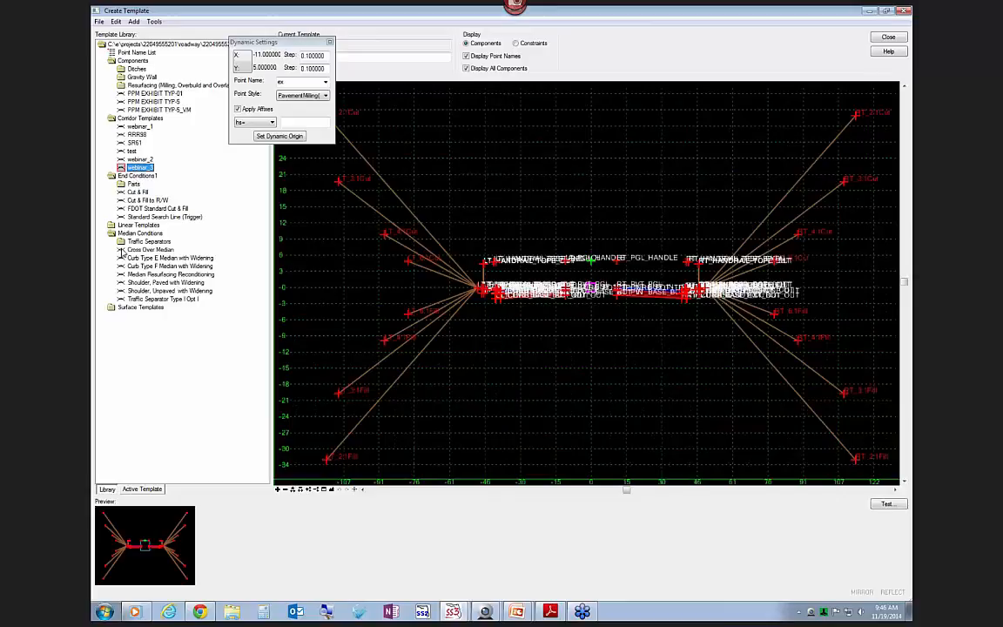
pyautogui.click(122, 250)
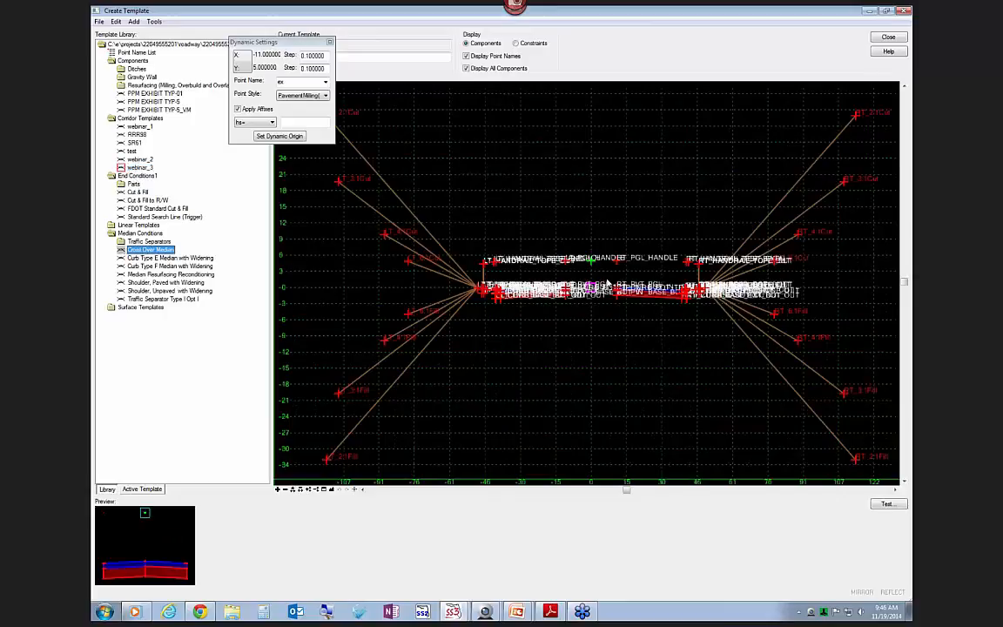
pyautogui.scroll(7, 608, 285)
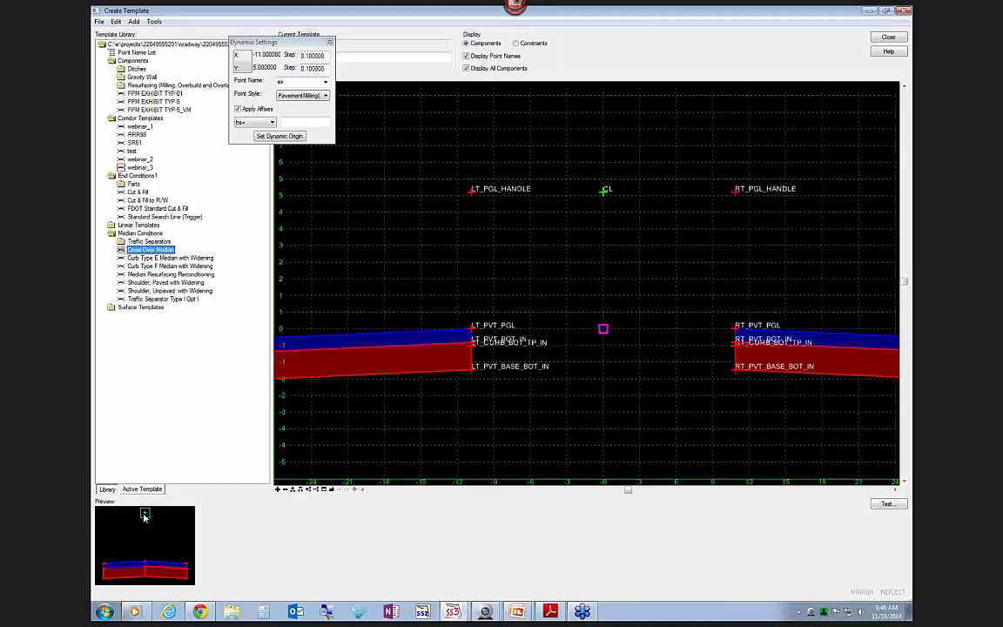
pyautogui.doubleClick(146, 258)
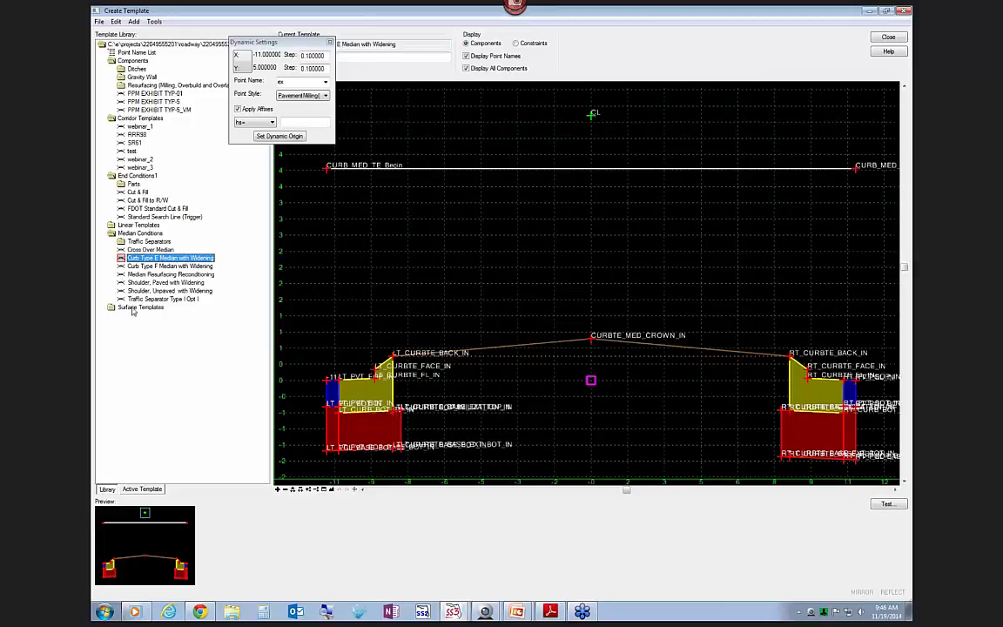
pyautogui.doubleClick(139, 249)
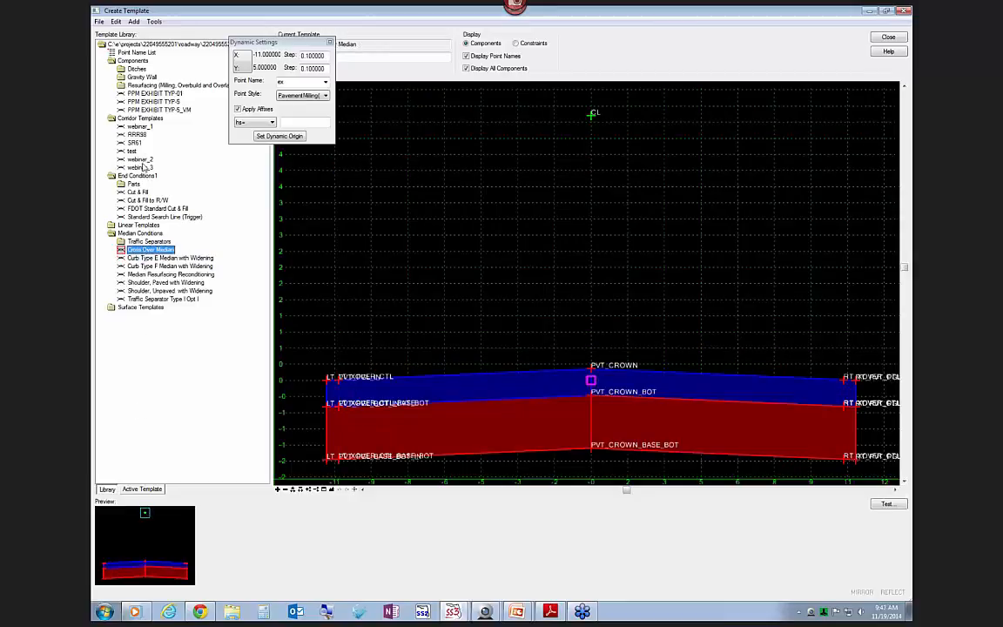
# - Make webinar_3 the active template and attach the Cross Over Median by its origin to the CL point
pyautogui.doubleClick(139, 167)
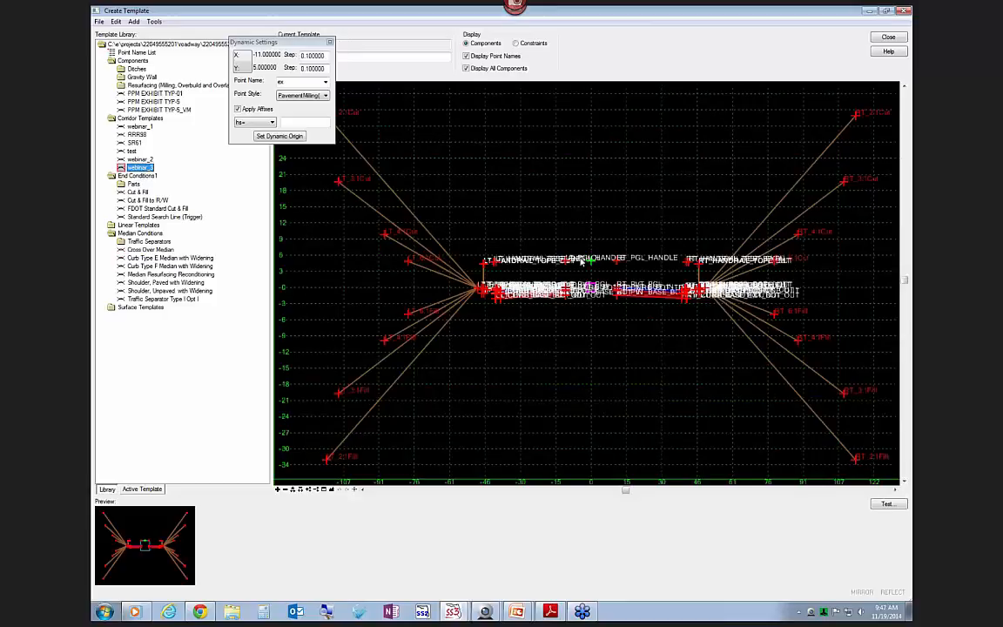
pyautogui.scroll(2, 582, 262)
pyautogui.scroll(5, 622, 307)
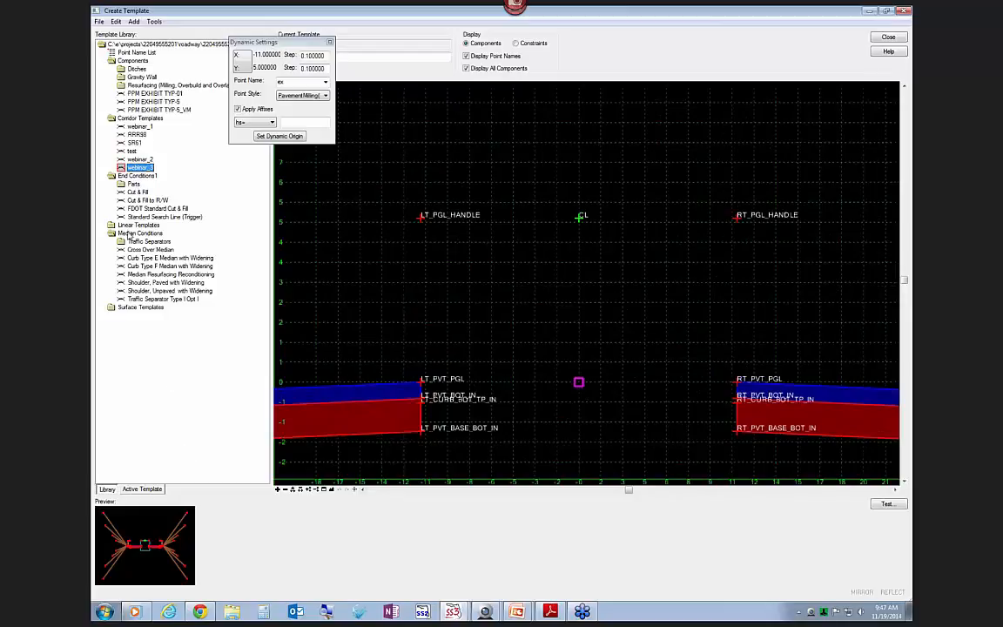
pyautogui.click(128, 250)
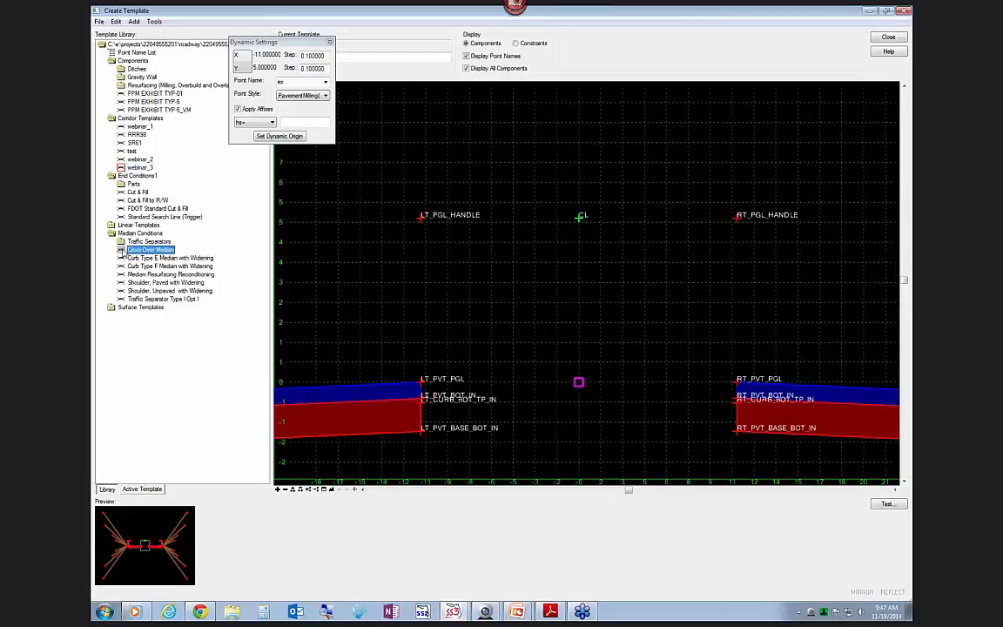
pyautogui.moveTo(146, 516); pyautogui.dragTo(579, 220)
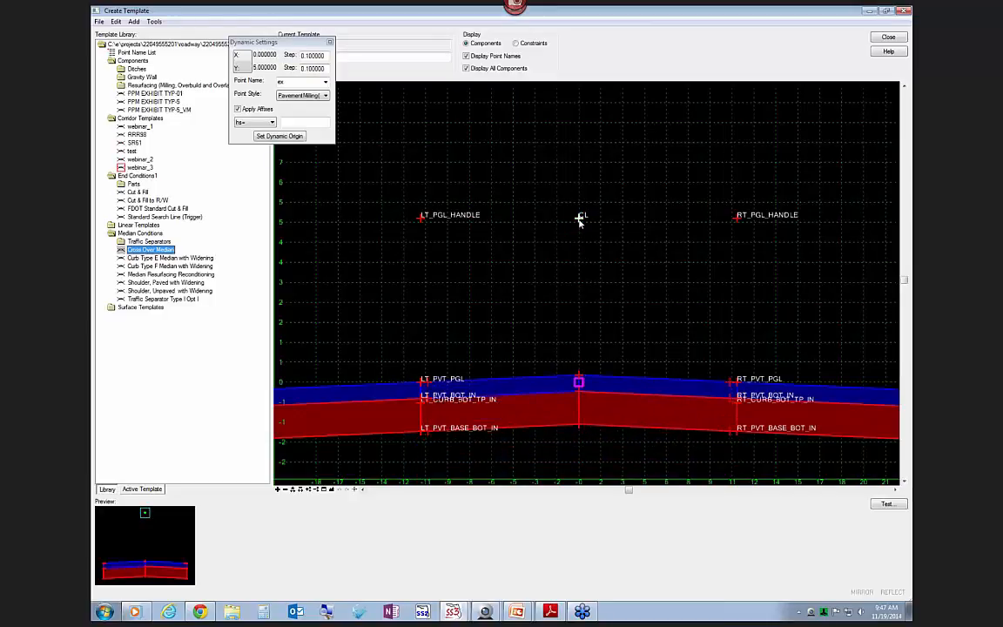
pyautogui.moveTo(579, 219); pyautogui.dragTo(580, 219)
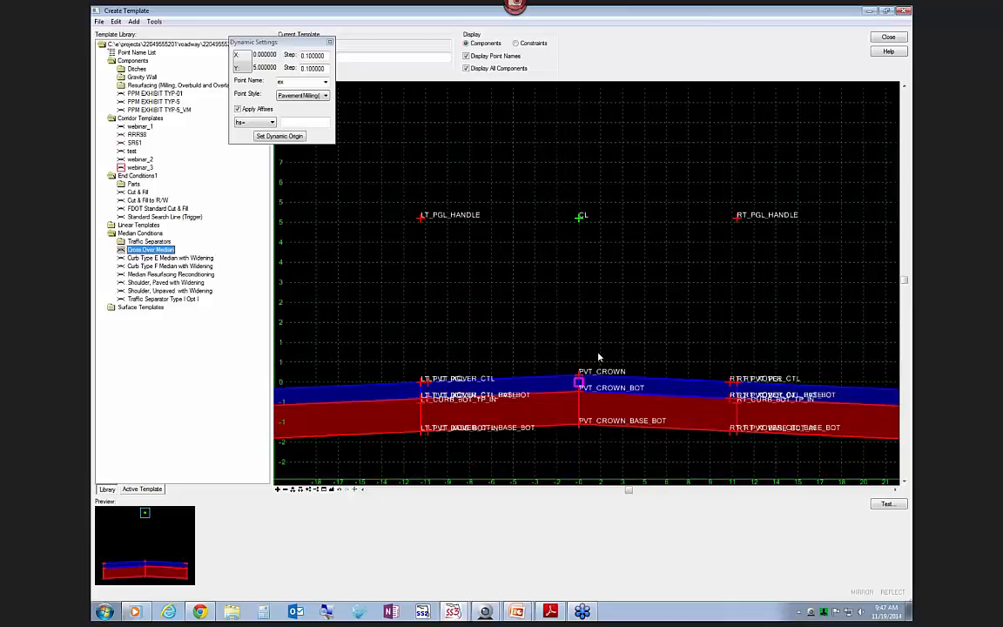
# - Place the Curb Type E Median with Widening above the CL point, with its origin at about X -0.2, Y 13.4
pyautogui.scroll(-2, 598, 339)
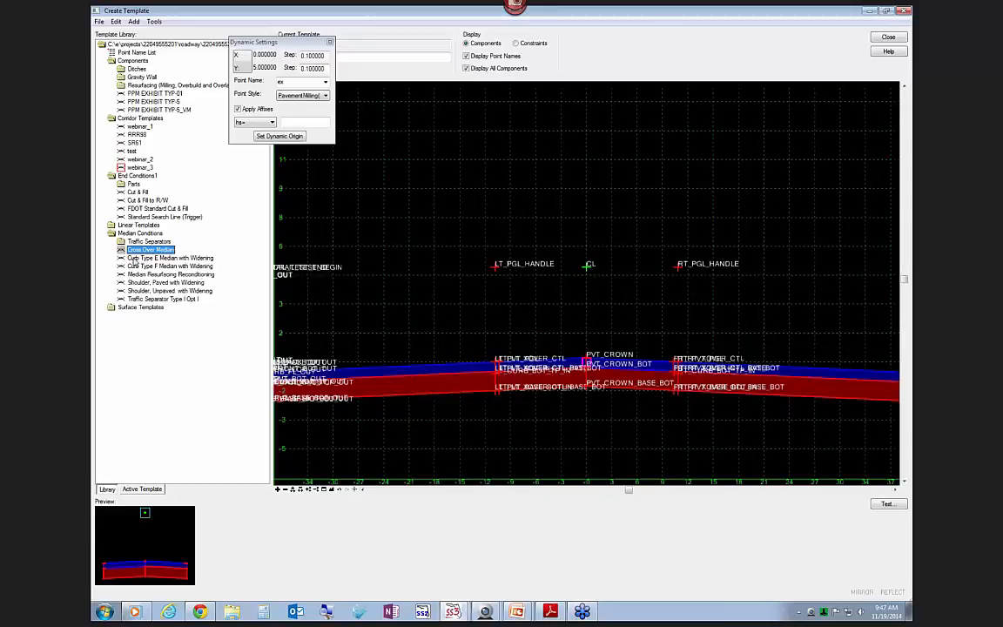
pyautogui.click(133, 259)
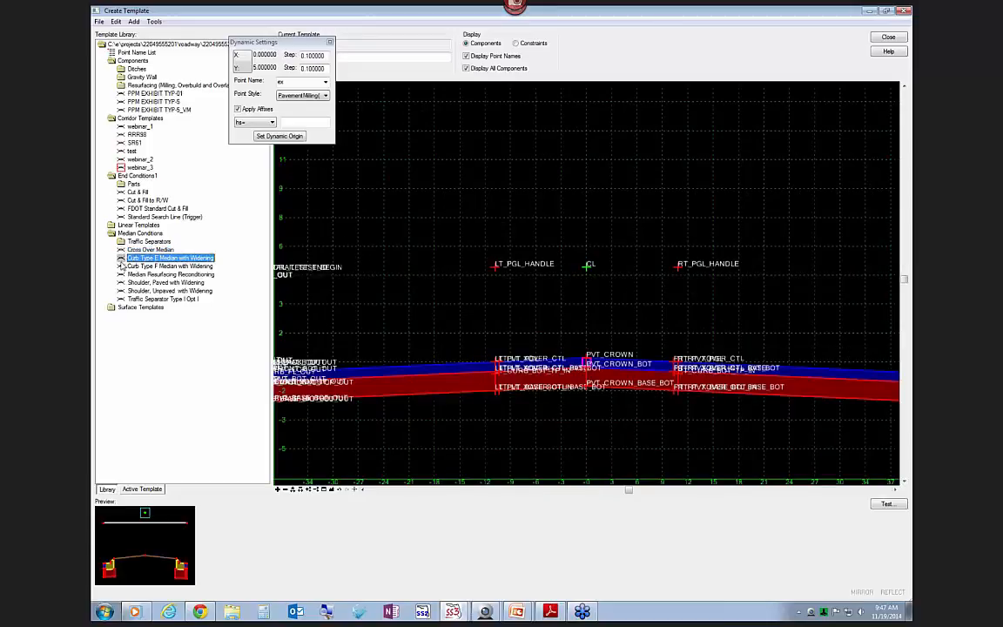
pyautogui.moveTo(145, 513); pyautogui.dragTo(591, 303)
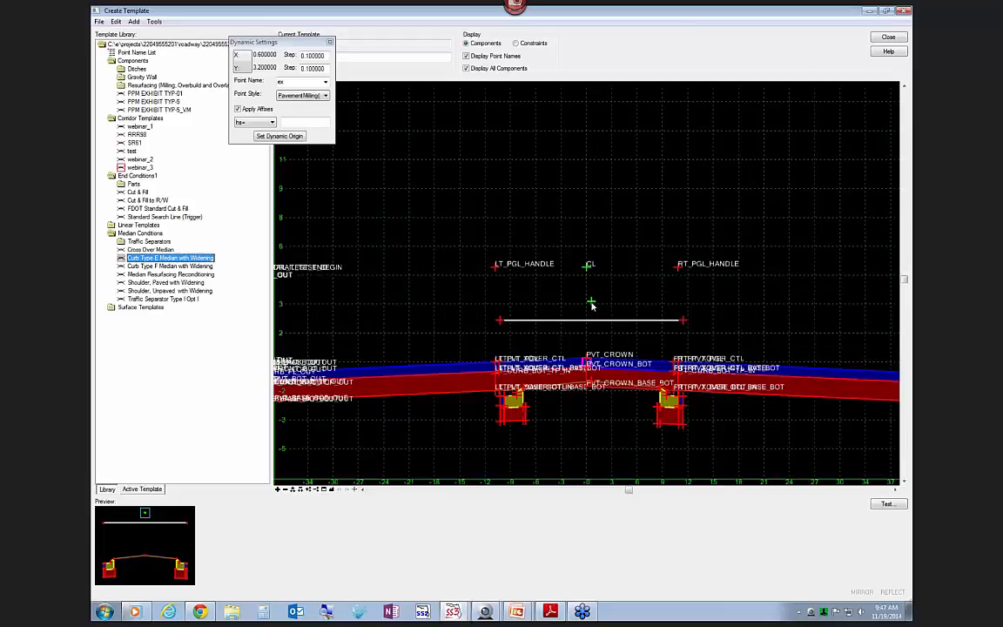
pyautogui.moveTo(592, 303); pyautogui.dragTo(587, 111)
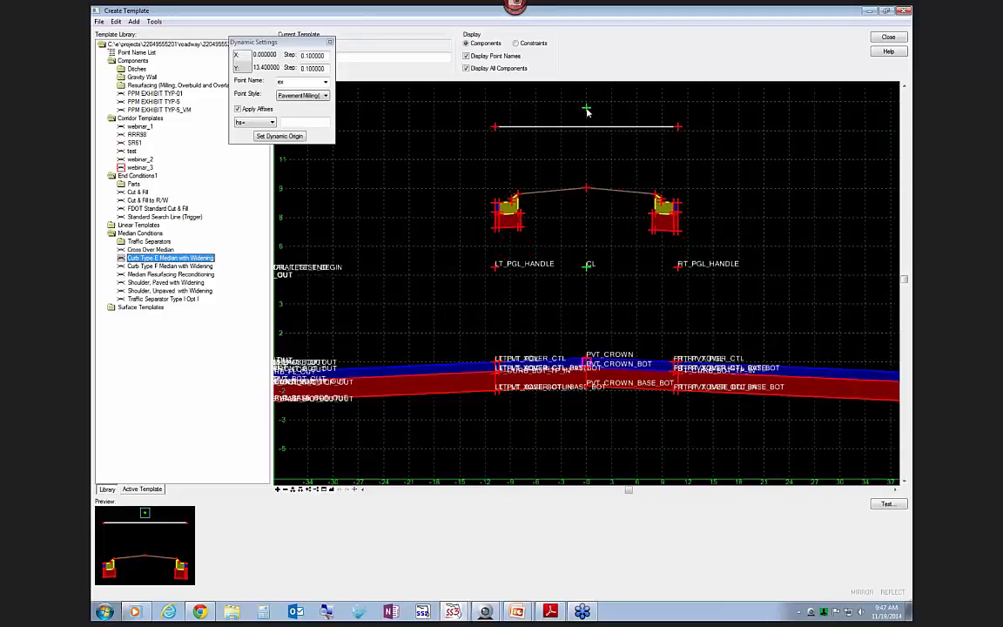
pyautogui.moveTo(587, 110); pyautogui.dragTo(585, 106)
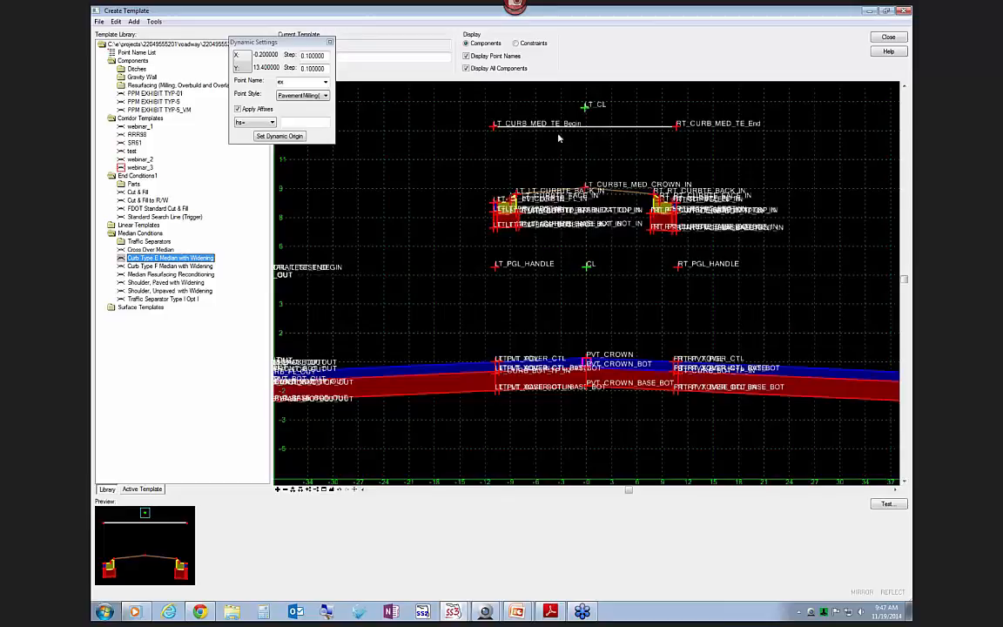
# - Fully constrain the LT_CL point to the CL point with a horizontal offset of 0 and a vertical offset of 10
pyautogui.rightClick(587, 109)
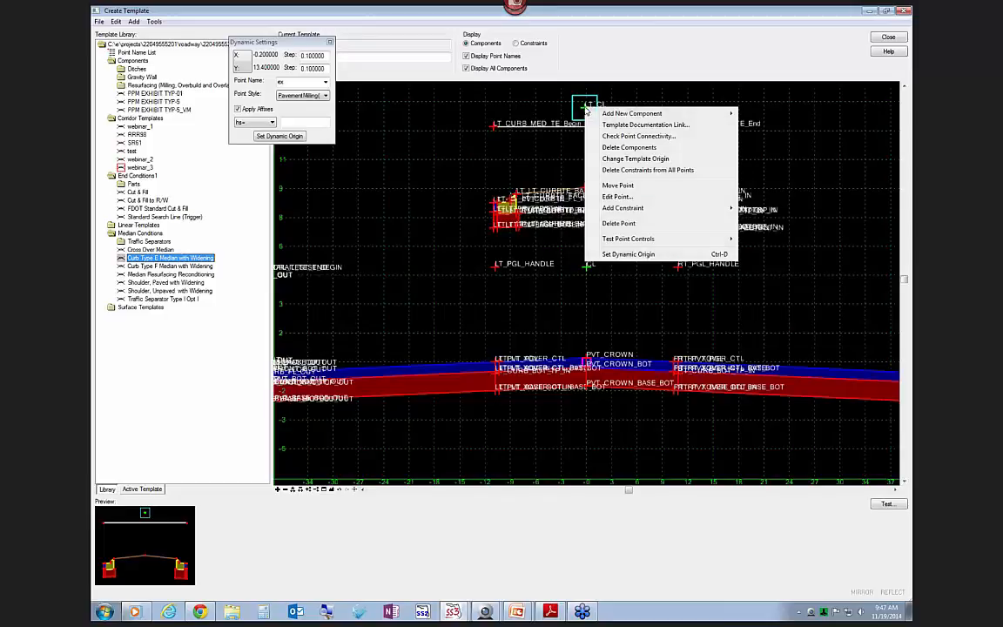
pyautogui.moveTo(678, 207)
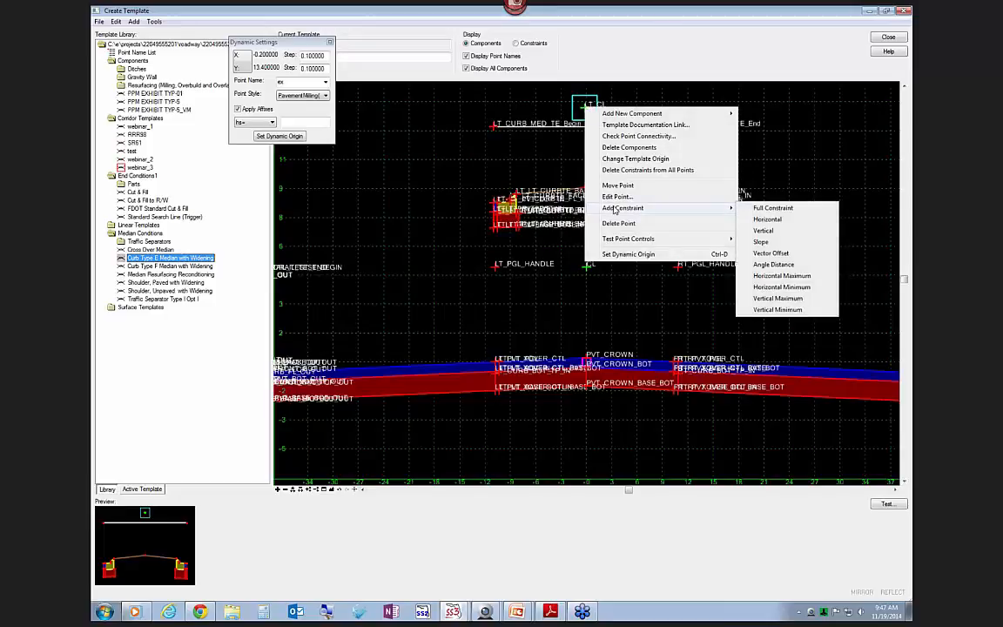
pyautogui.click(775, 210)
pyautogui.click(585, 269)
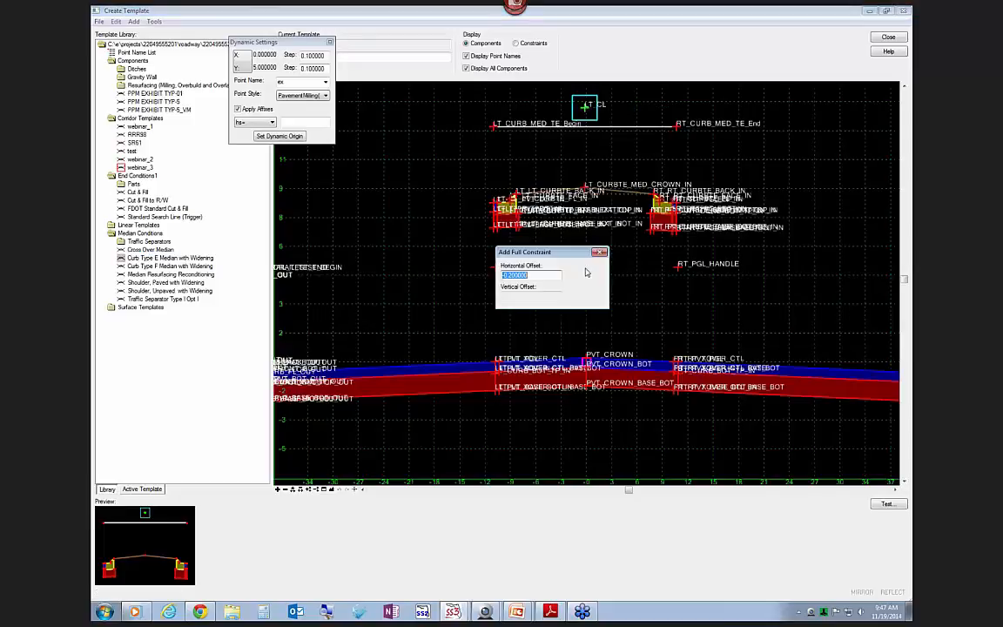
pyautogui.write('0')
pyautogui.press('Tab')
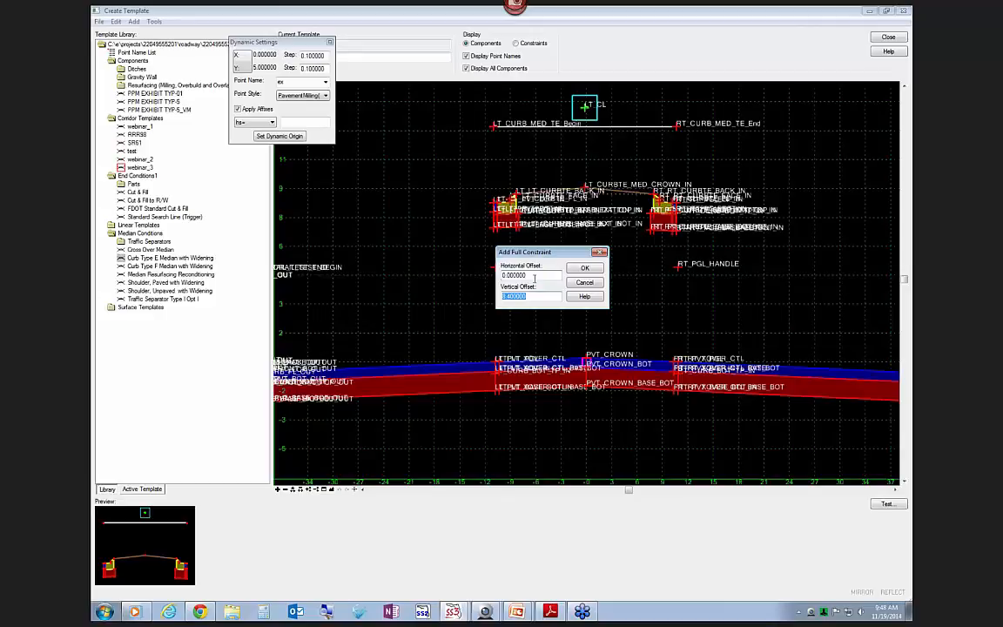
pyautogui.write('10')
pyautogui.press('Tab')
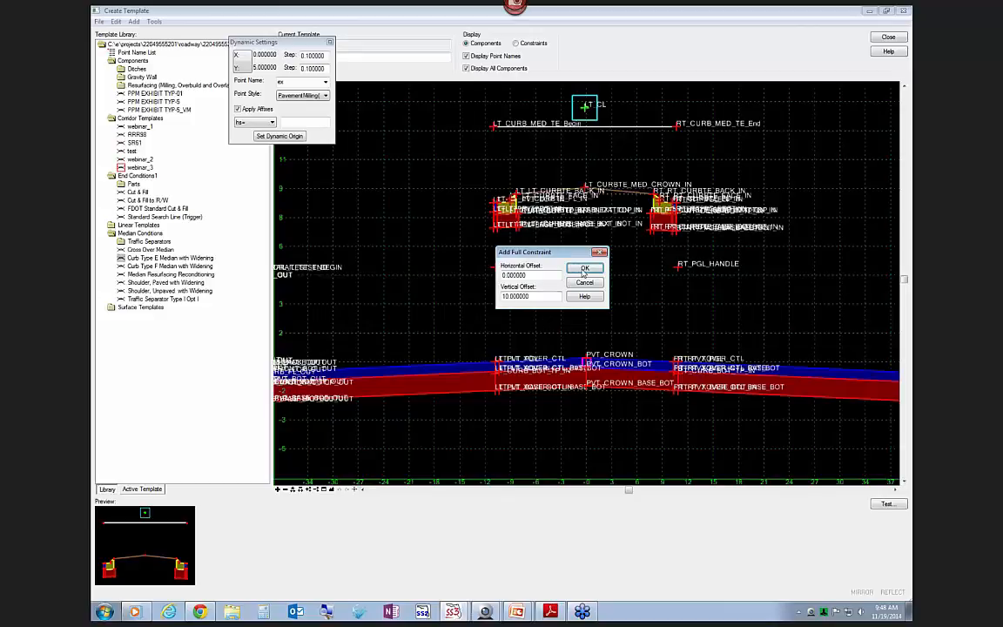
pyautogui.click(584, 271)
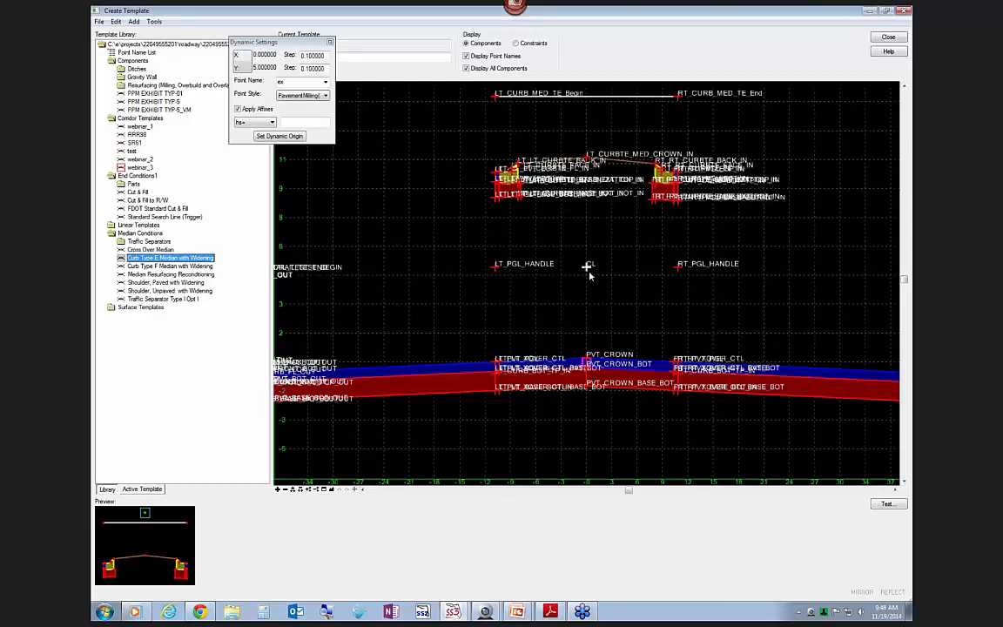
# - Turn off the display of point names and of all components in the template view
pyautogui.scroll(-2, 598, 315)
pyautogui.scroll(-1, 601, 313)
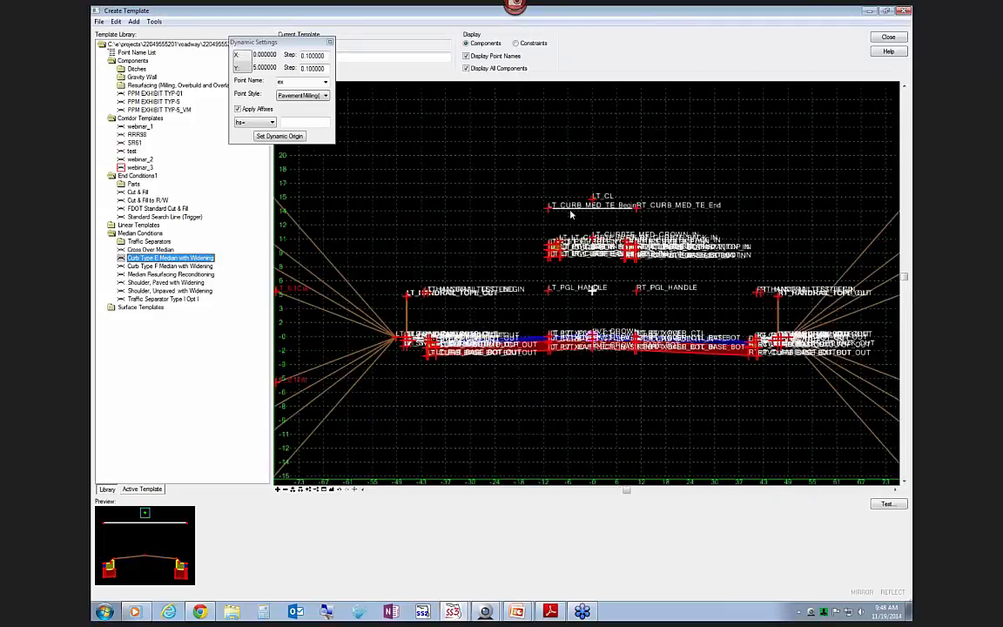
pyautogui.click(466, 56)
pyautogui.click(466, 68)
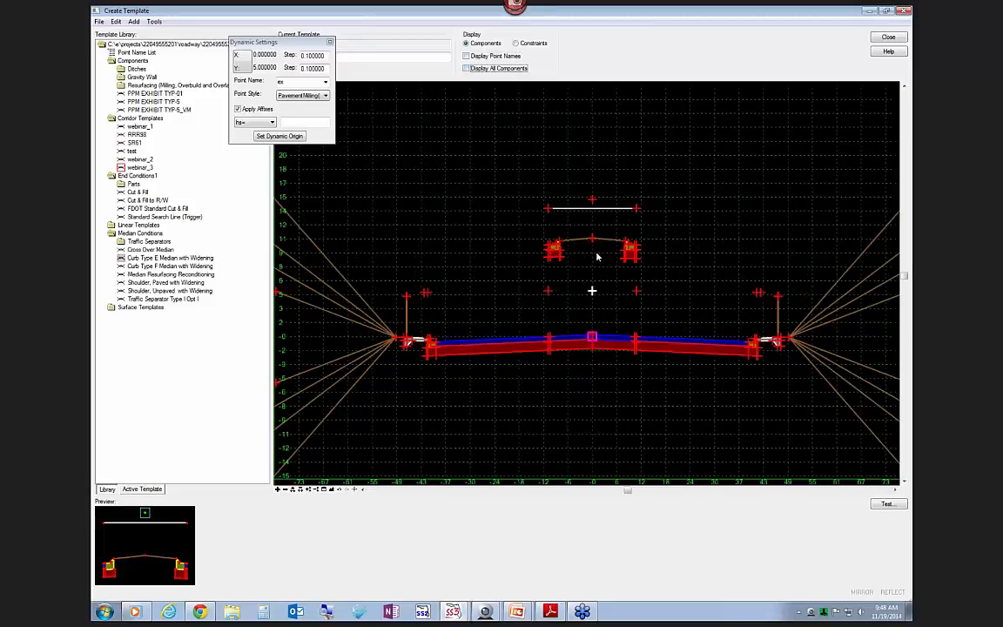
# - Delete both constraints from the upper outer points at the left and right ends of the Type E curb median
pyautogui.scroll(2, 583, 218)
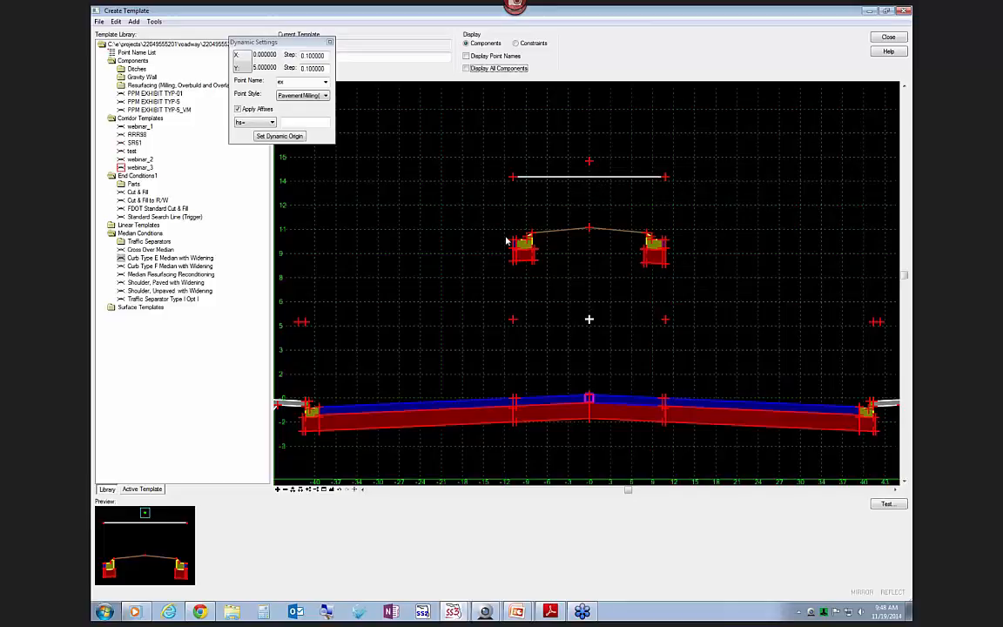
pyautogui.moveTo(512, 244)
pyautogui.moveTo(665, 401)
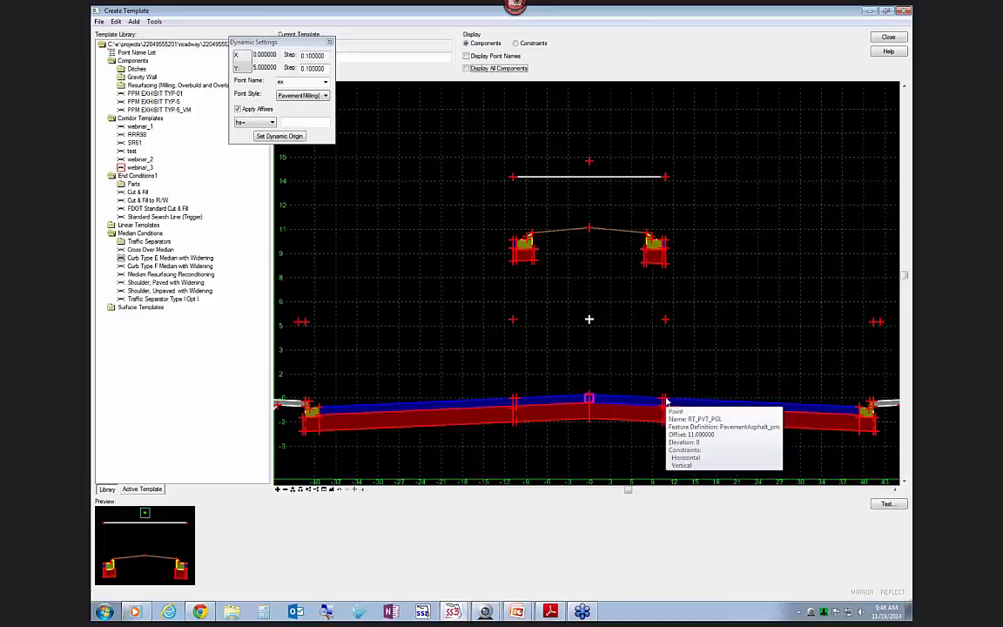
pyautogui.moveTo(668, 324)
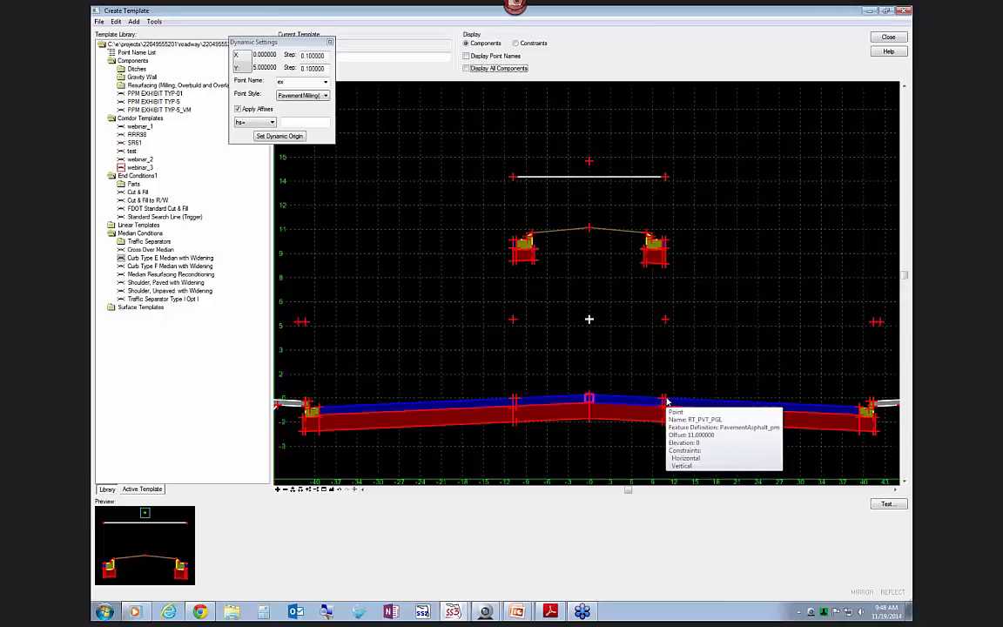
pyautogui.rightClick(512, 241)
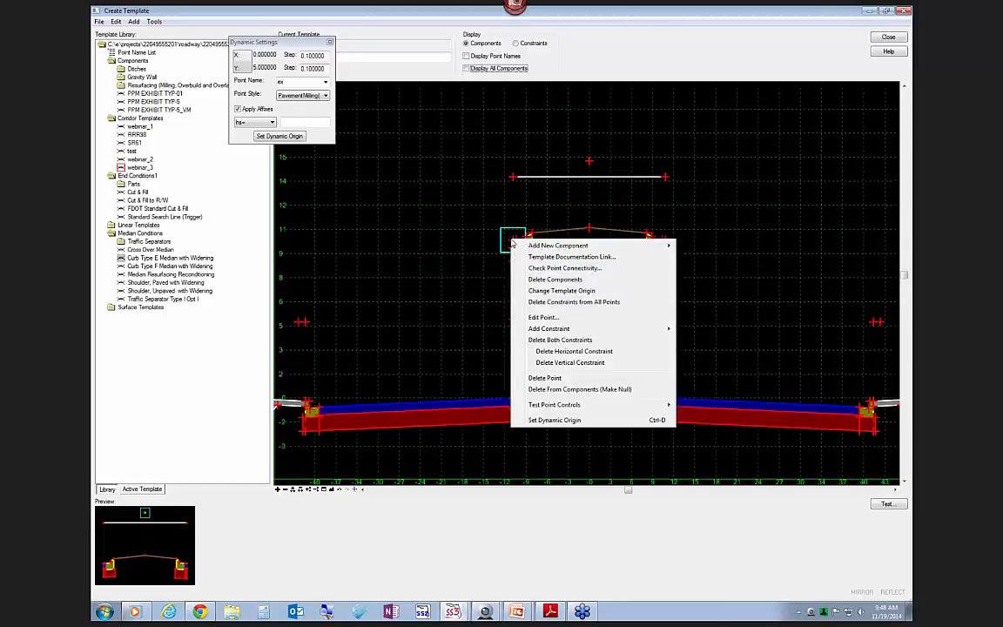
pyautogui.click(549, 341)
pyautogui.rightClick(666, 244)
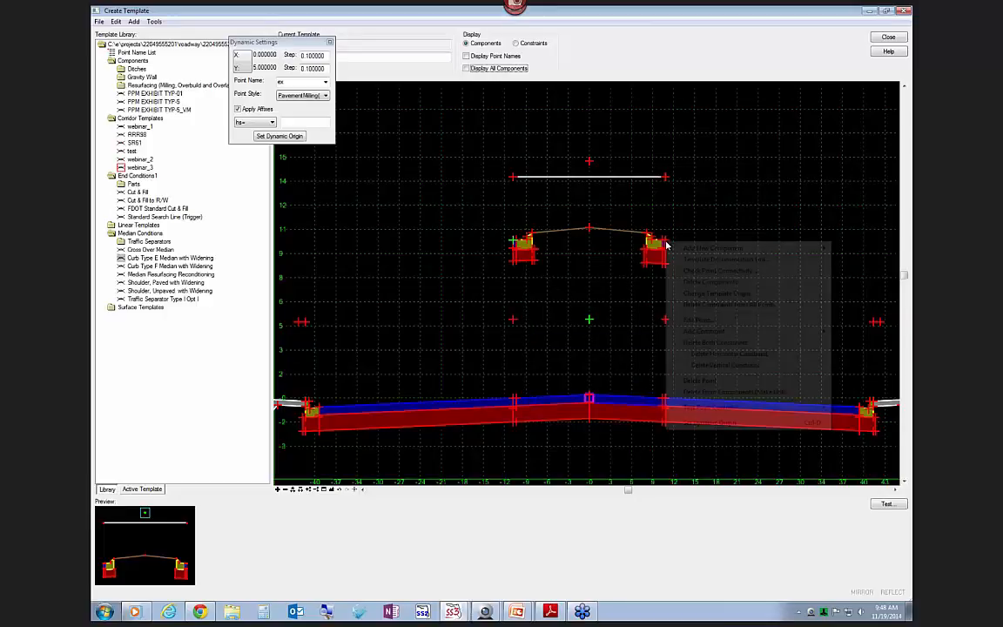
pyautogui.click(708, 343)
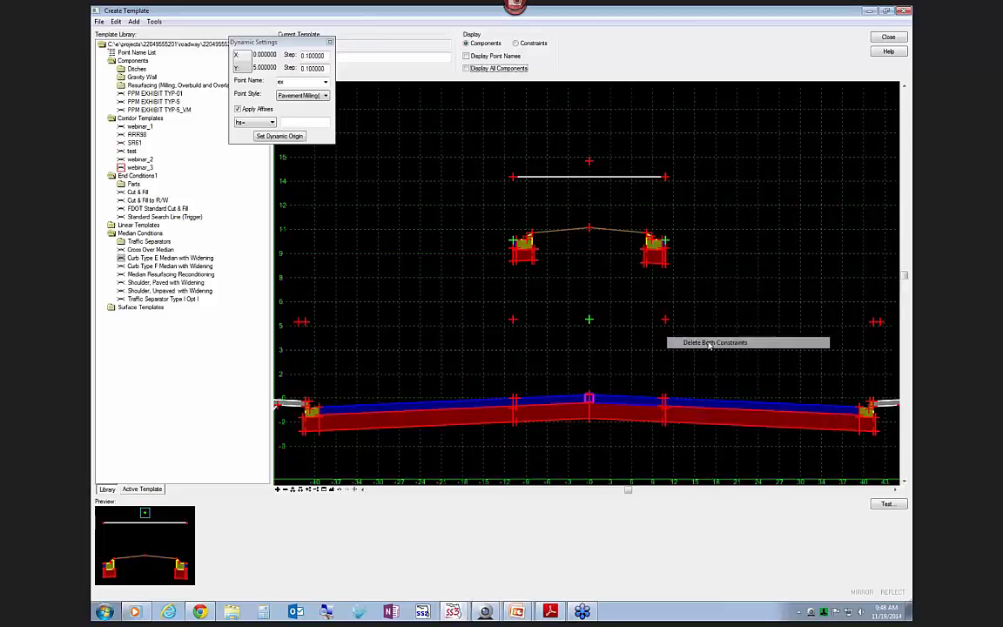
# - Give the median's upper left outer point LT_-11 a horizontal constraint of 0 to LT_PGL_HANDLE
pyautogui.doubleClick(514, 244)
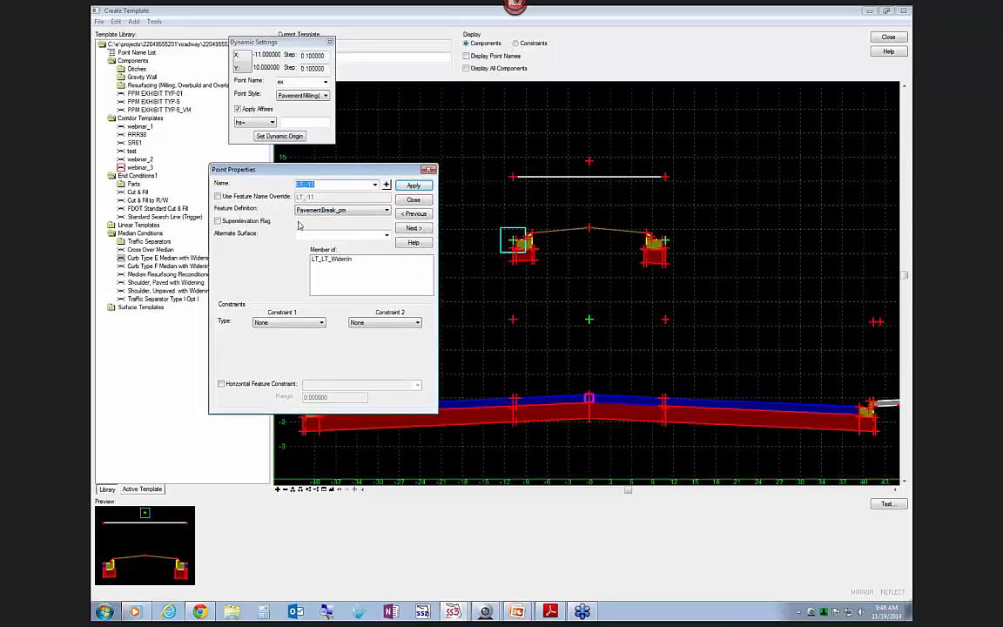
pyautogui.click(312, 325)
pyautogui.click(295, 339)
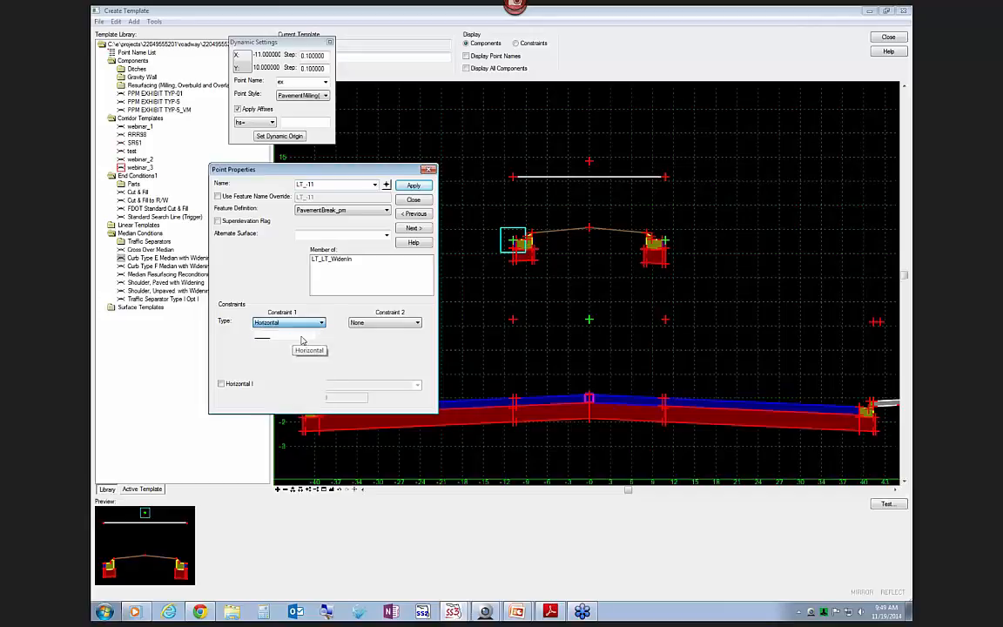
pyautogui.click(333, 337)
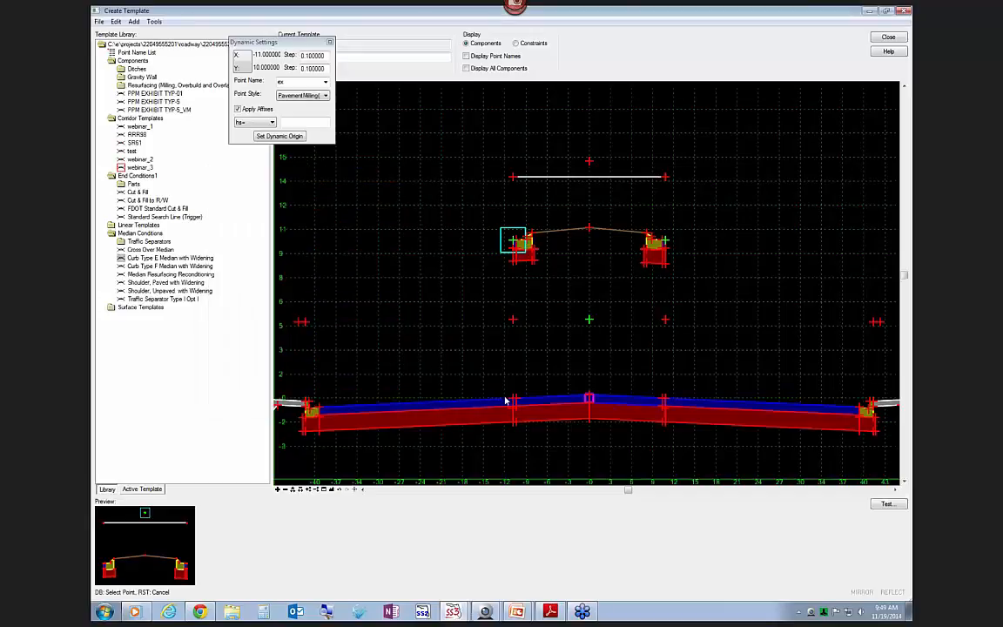
pyautogui.click(512, 321)
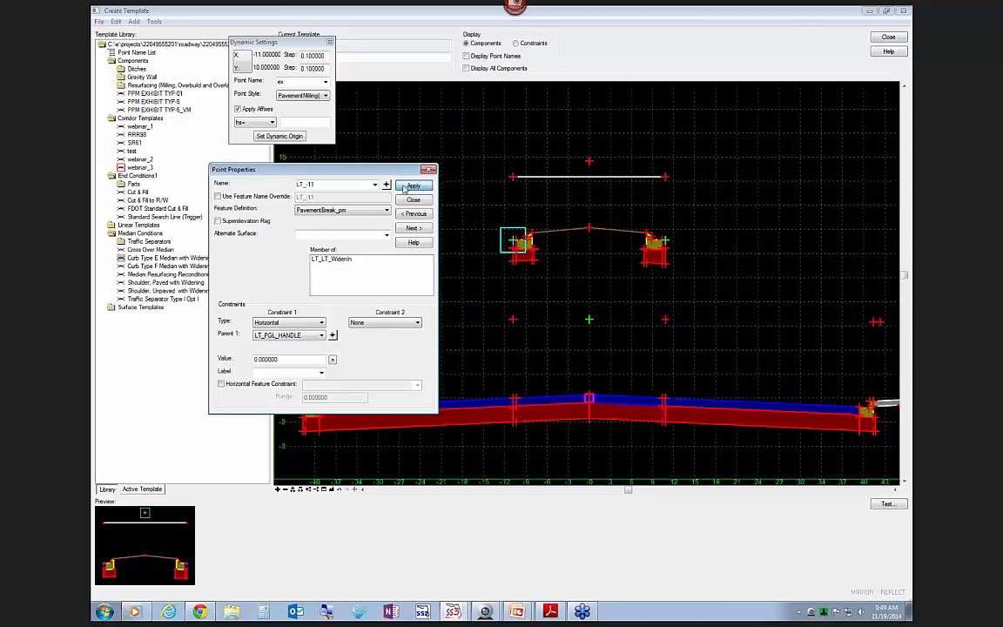
# - Add a vertical constraint of 10 from LT_-11 to LT_PVT_PGL, label it V_OFF, and apply it
pyautogui.click(376, 322)
pyautogui.click(364, 345)
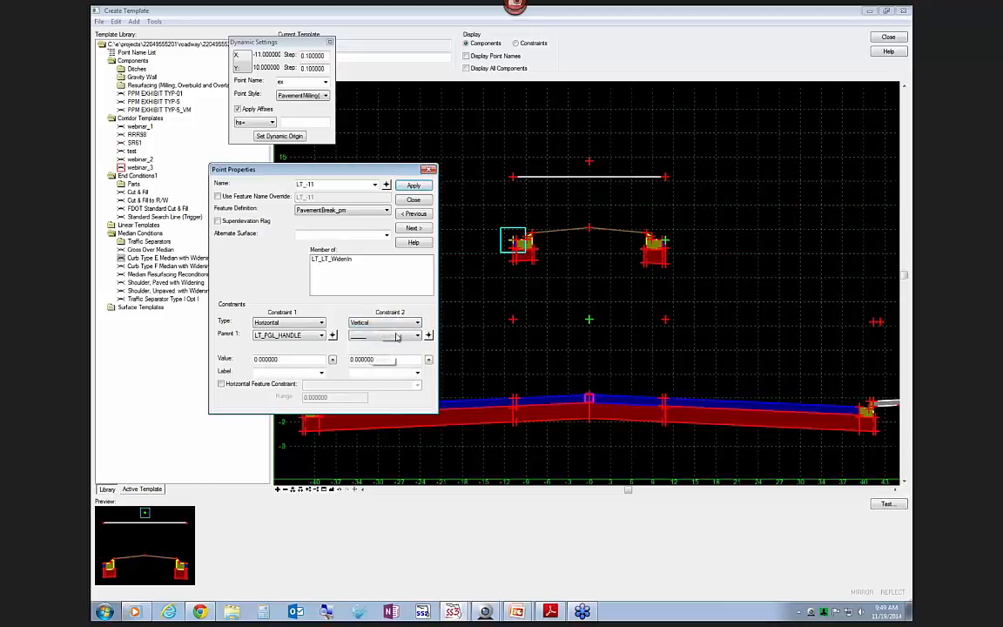
pyautogui.click(429, 337)
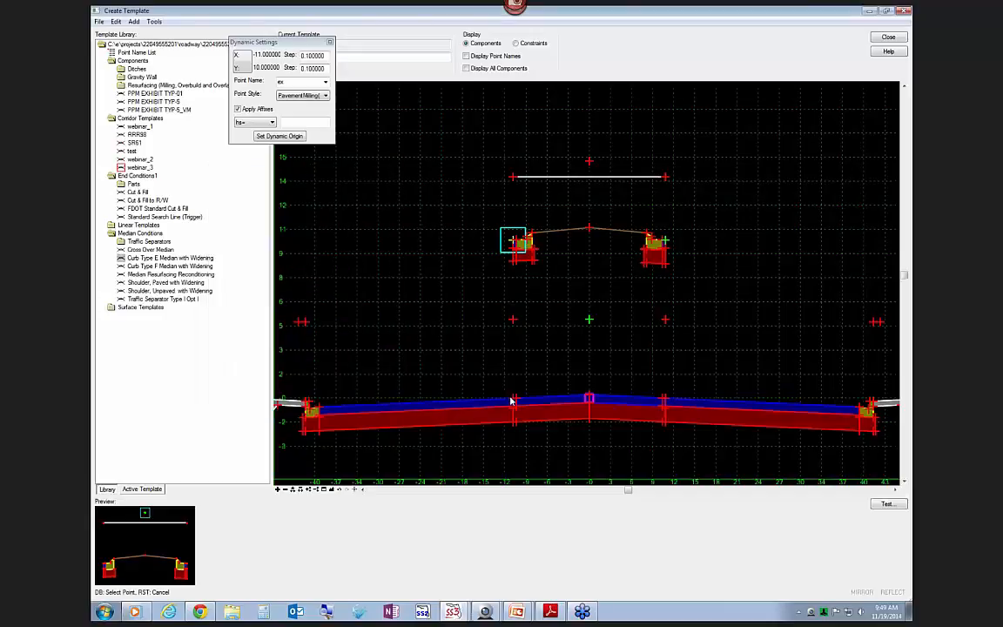
pyautogui.click(514, 400)
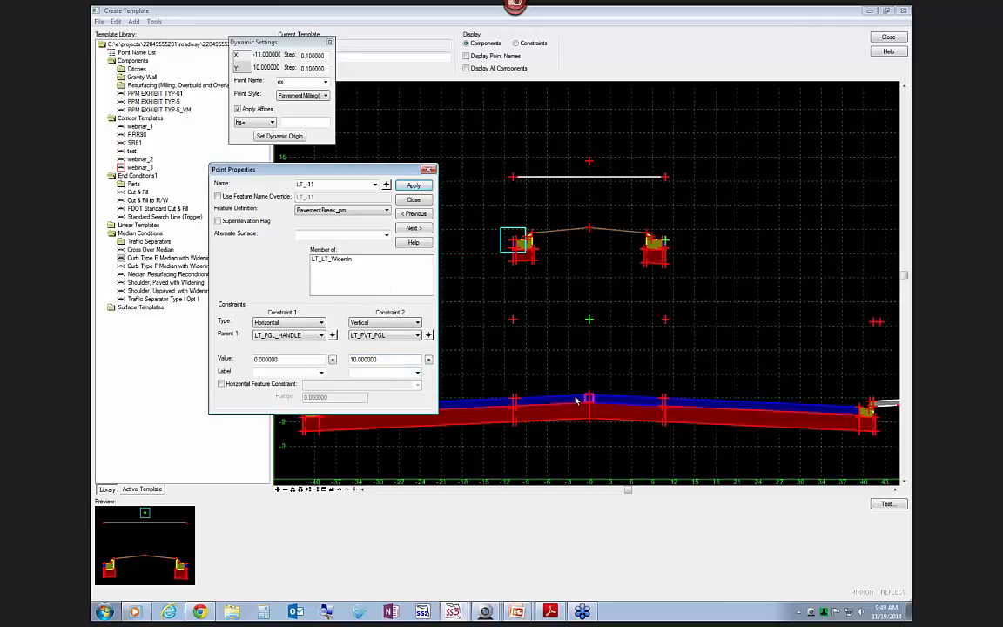
pyautogui.click(418, 374)
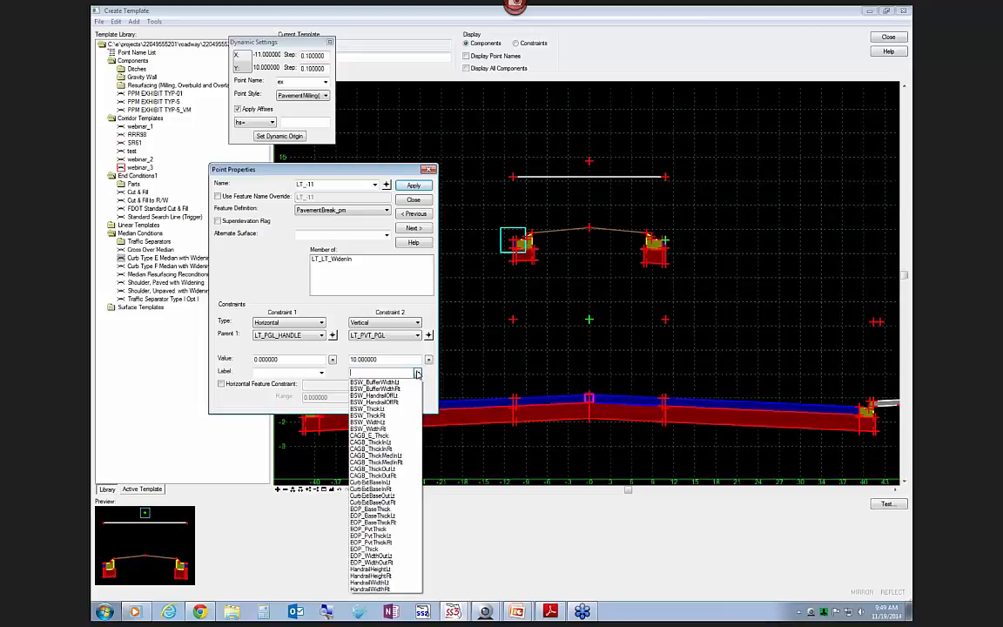
pyautogui.click(399, 372)
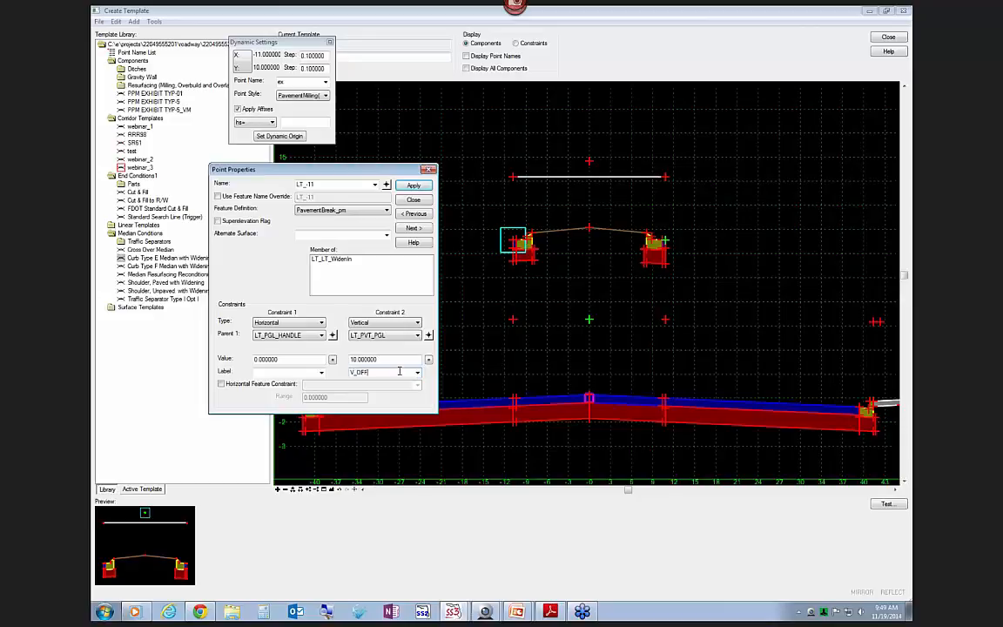
pyautogui.press('Tab')
pyautogui.click(410, 186)
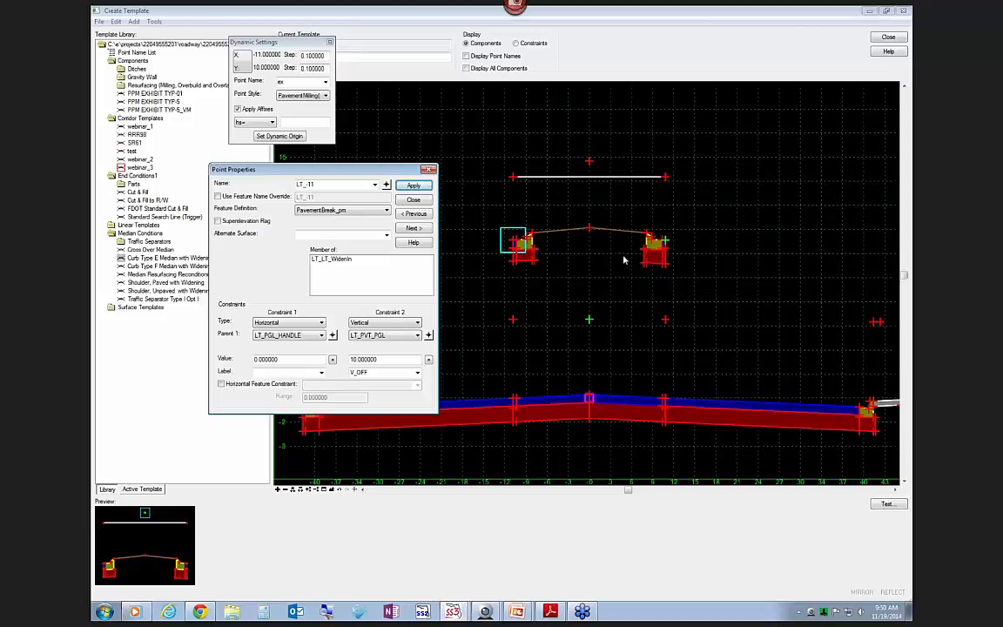
pyautogui.click(413, 187)
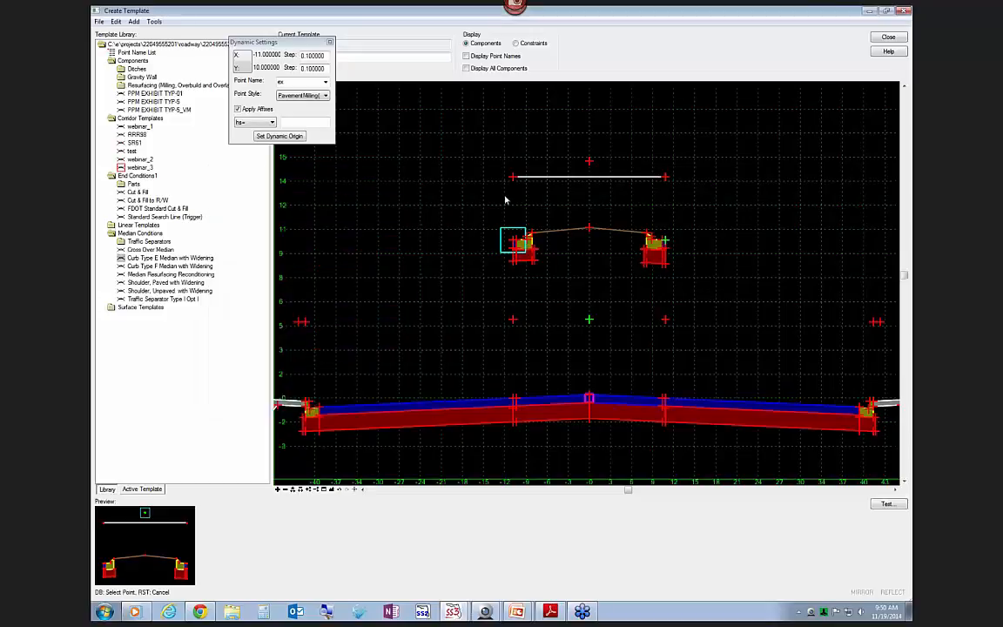
# - Give the median's upper right outer point RT_RT_PGL_IN a horizontal constraint of 0 to RT_PGL_HANDLE
pyautogui.doubleClick(663, 242)
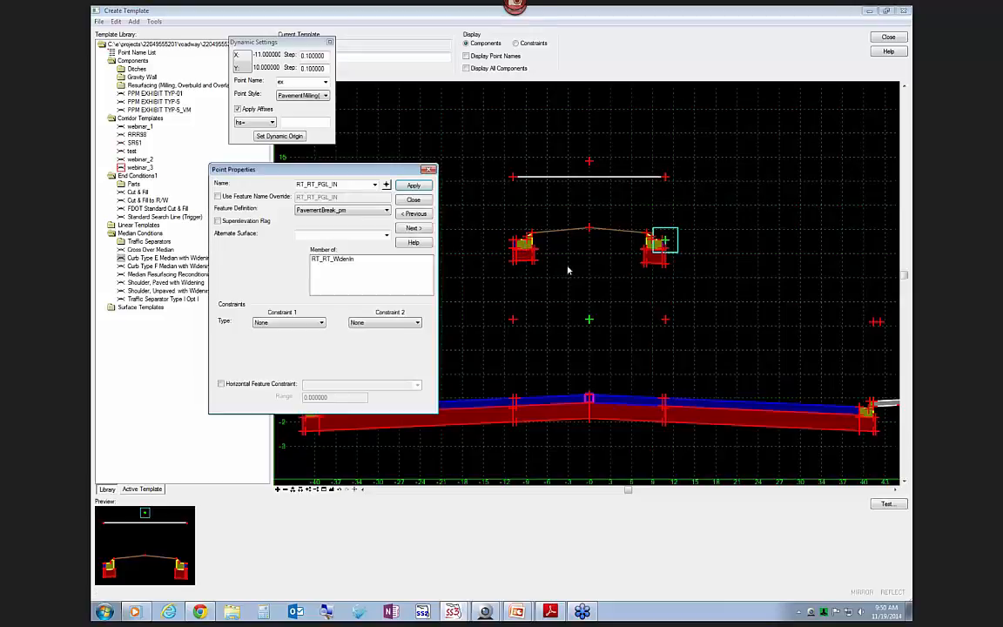
pyautogui.click(320, 322)
pyautogui.click(277, 340)
pyautogui.click(332, 334)
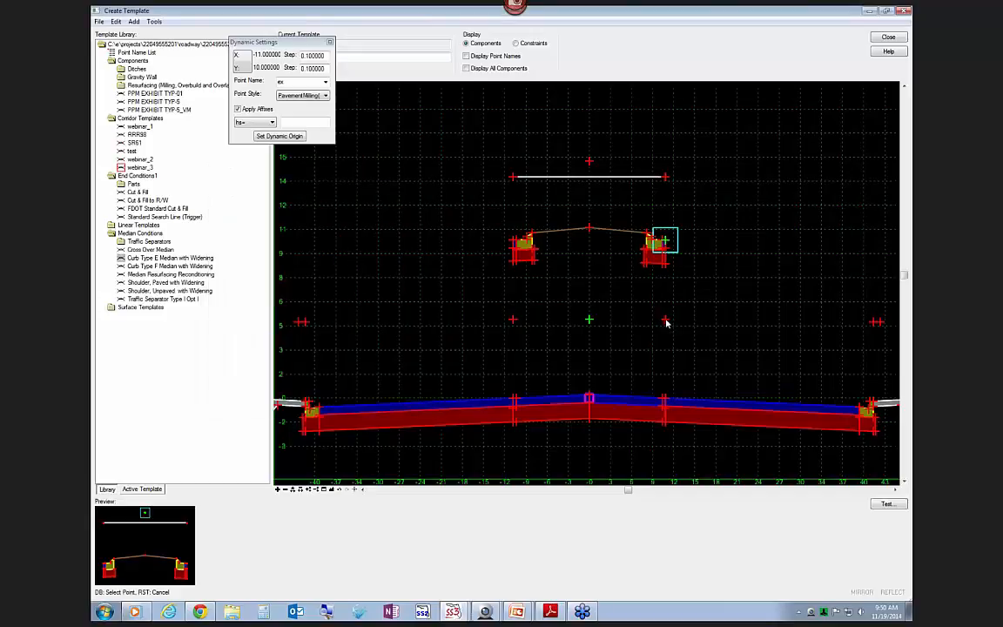
pyautogui.click(665, 322)
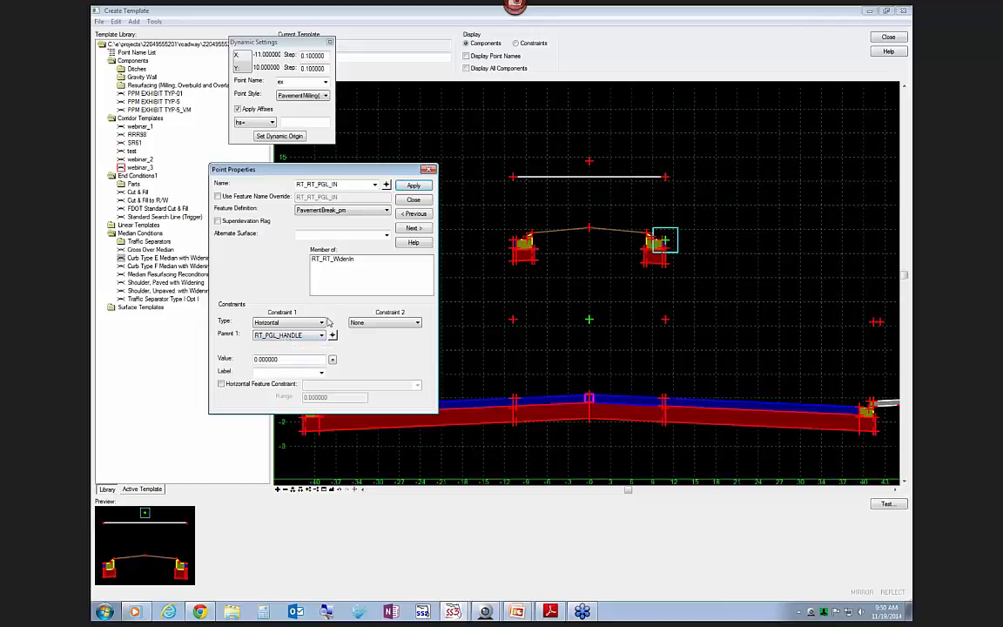
pyautogui.click(412, 185)
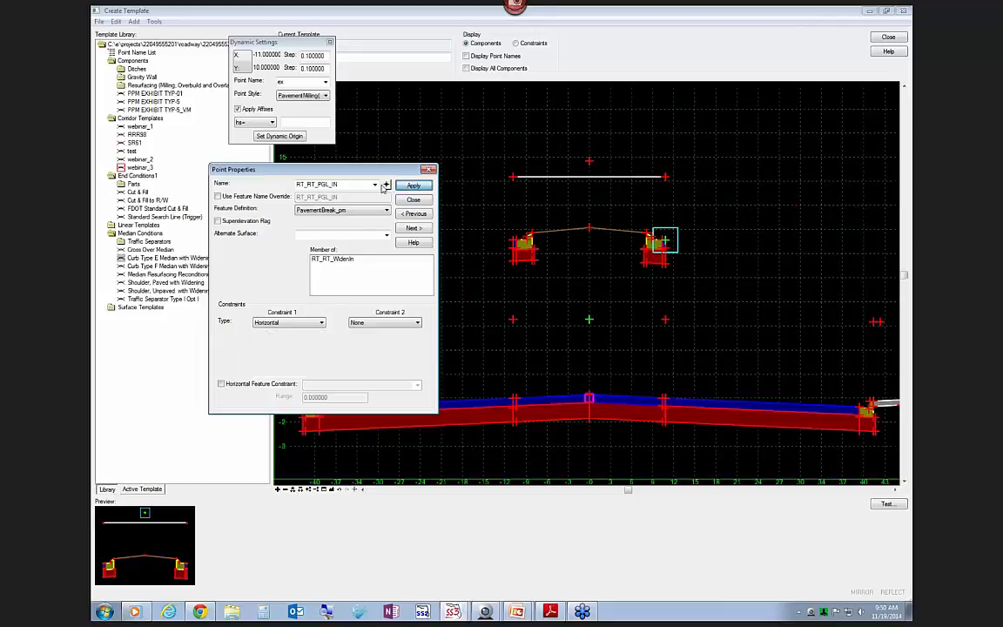
# - Add a vertical constraint of 10 from RT_RT_PGL_IN to RT_PVT_PGL with the label V_OFF, and close the point properties
pyautogui.click(403, 325)
pyautogui.click(383, 343)
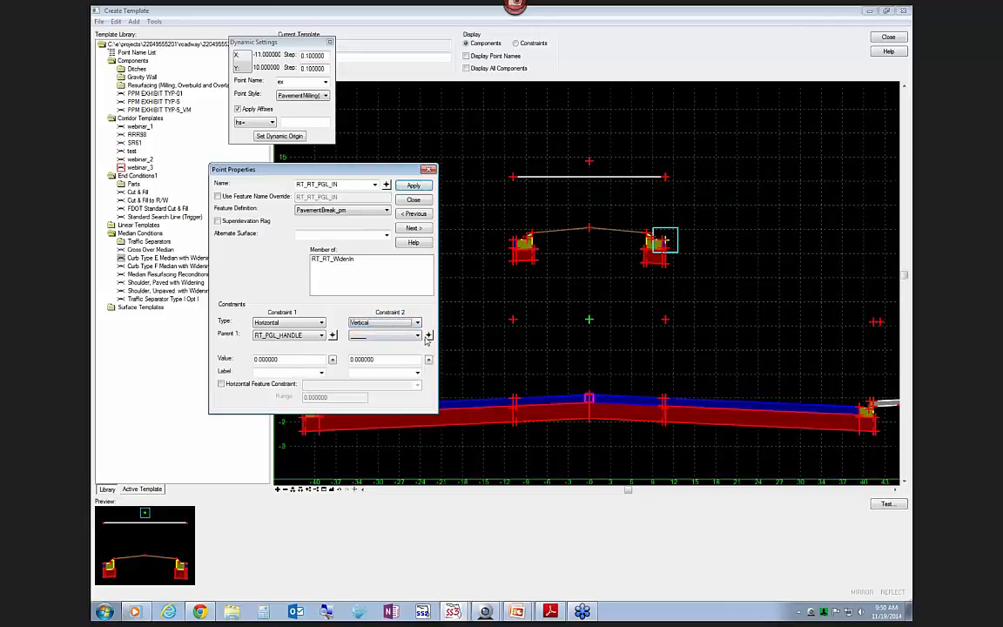
pyautogui.click(428, 336)
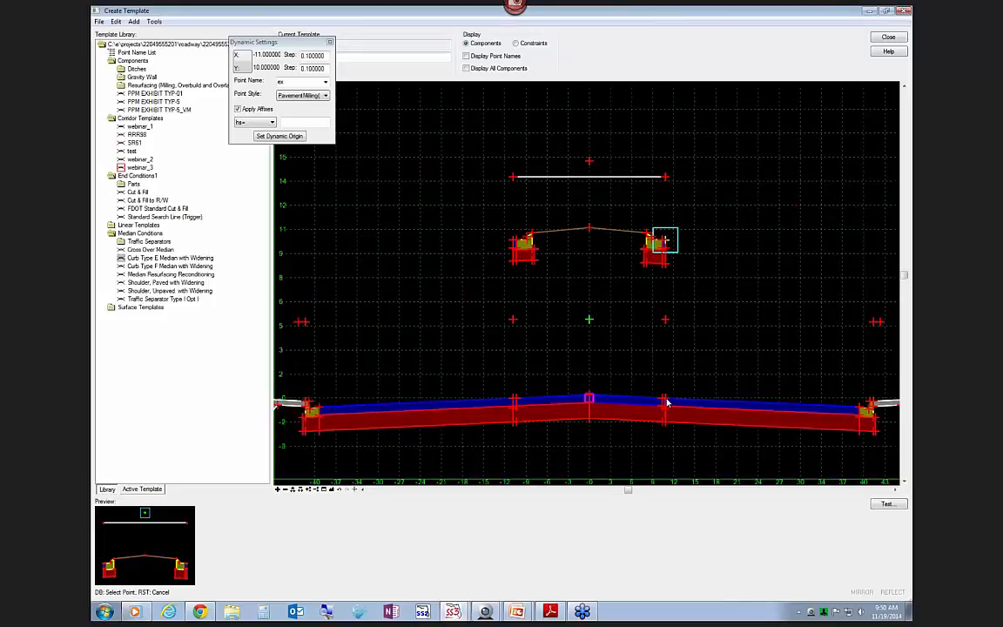
pyautogui.click(667, 401)
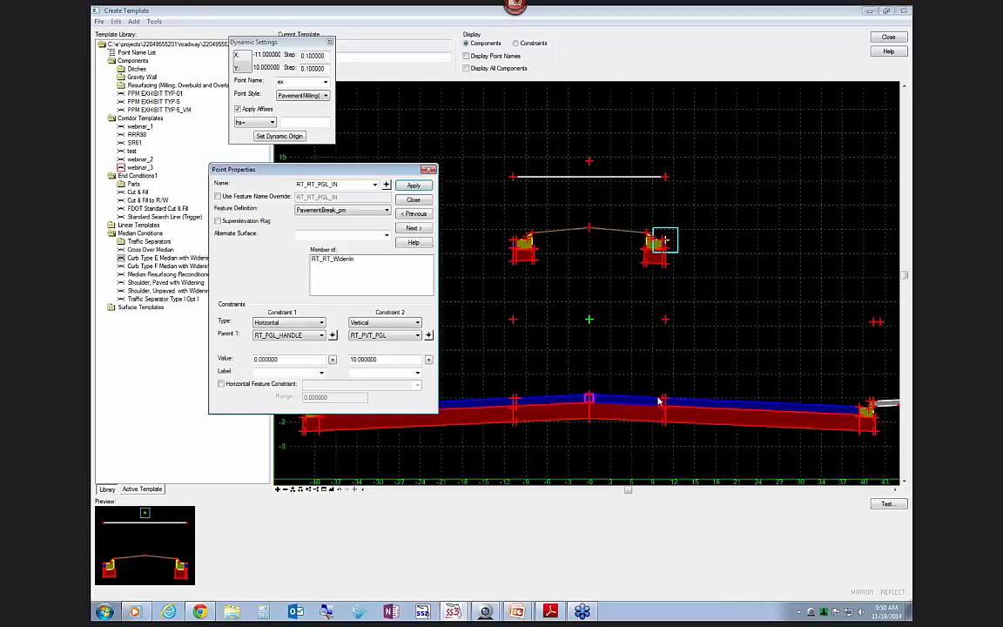
pyautogui.click(417, 373)
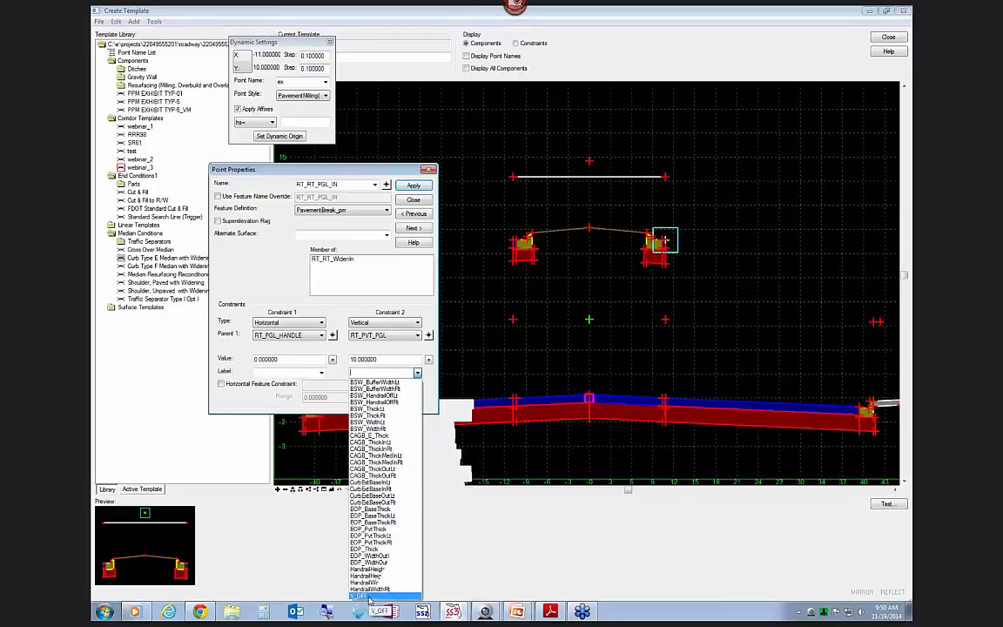
pyautogui.click(369, 597)
pyautogui.click(411, 187)
pyautogui.click(412, 200)
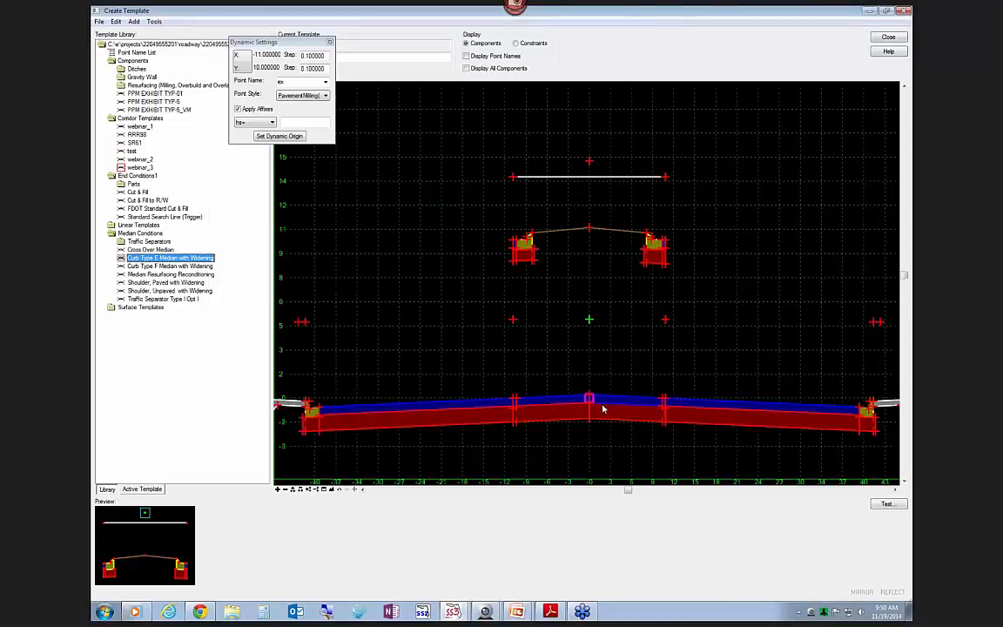
# - Review the component properties of the LT_SEARCH_CURB_E search line above the curb median, and close them without changes
pyautogui.moveTo(576, 384)
pyautogui.moveTo(616, 179)
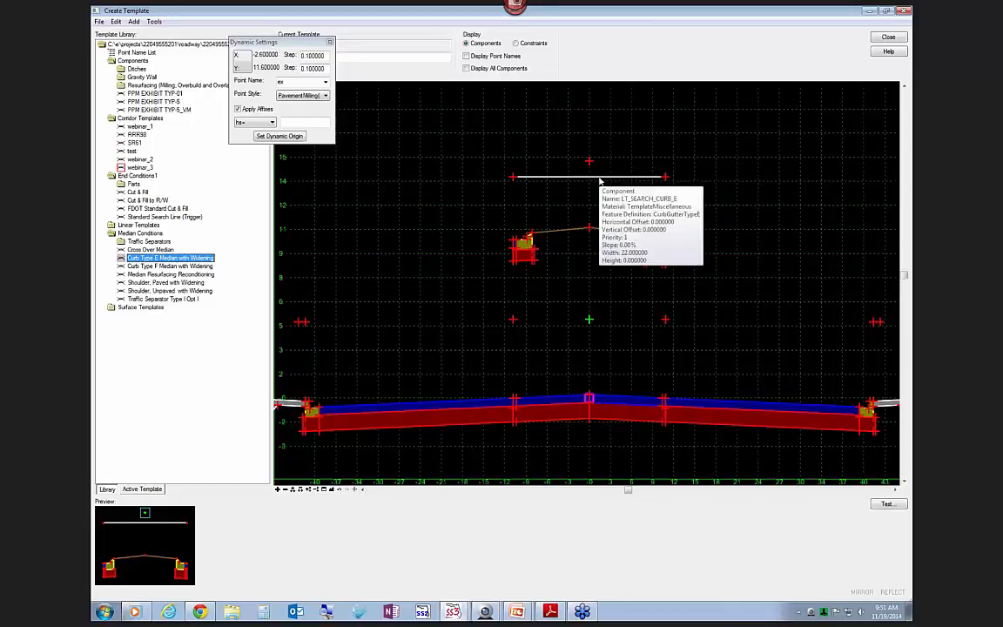
pyautogui.doubleClick(589, 179)
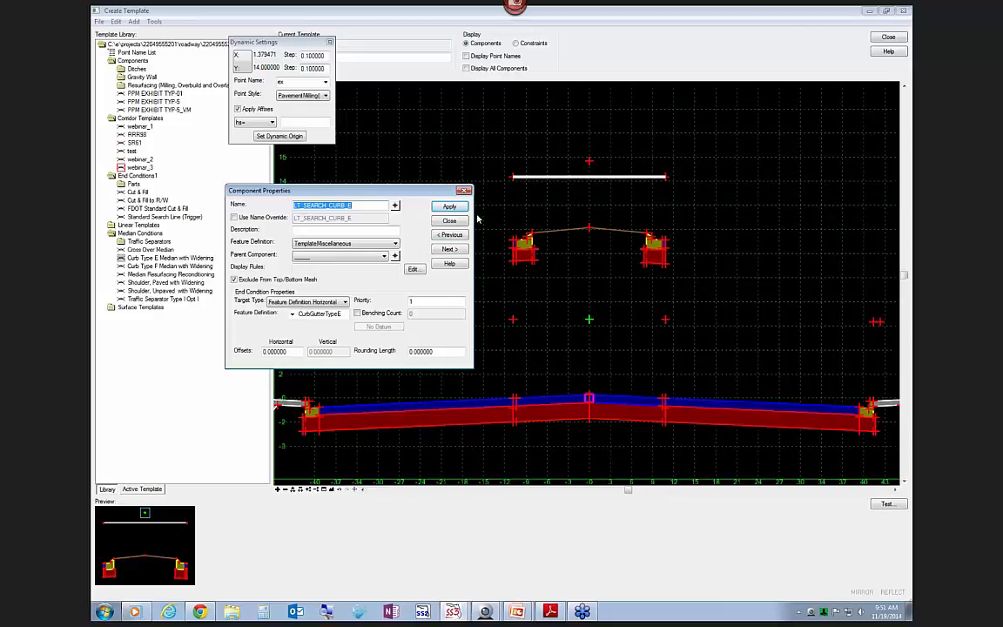
pyautogui.click(449, 220)
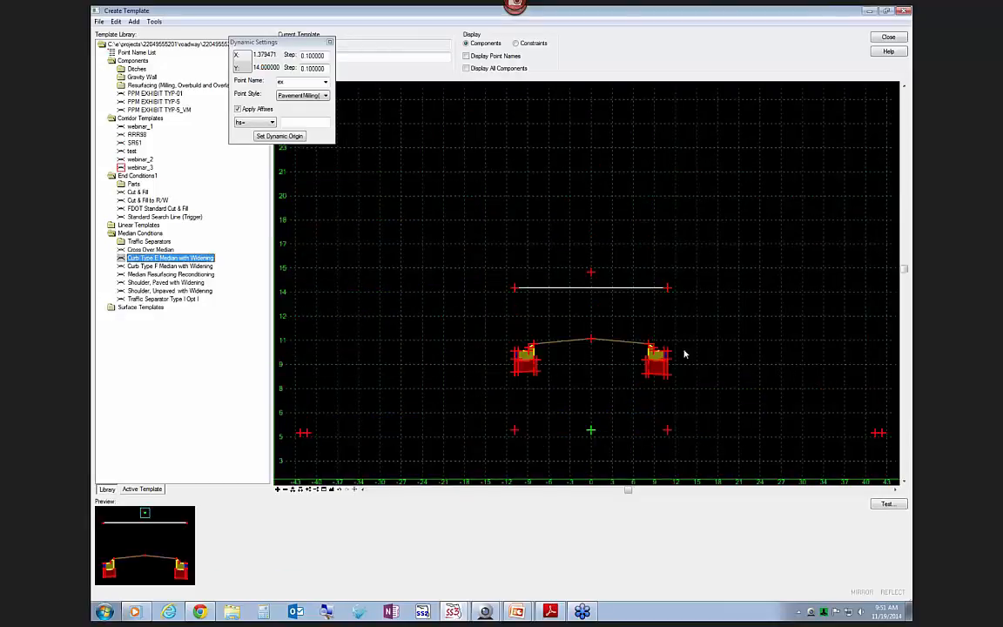
pyautogui.moveTo(619, 290)
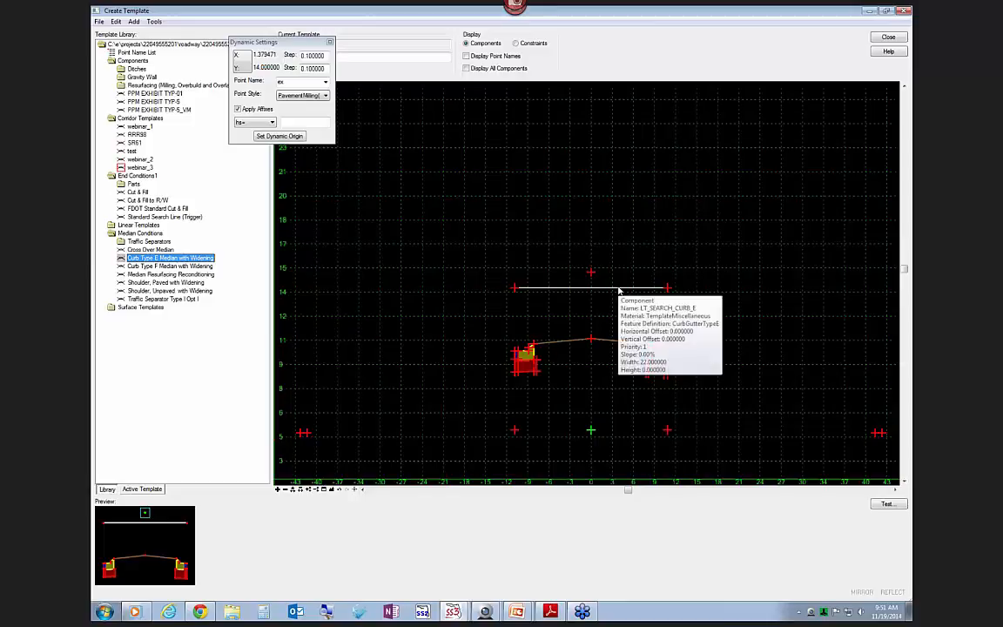
# - Inspect the child components under LT_SEARCH_CURB_E in the active template's component list, from LT_FlatCurbMedianTECurb through RT_RT_WidenIn
pyautogui.click(142, 489)
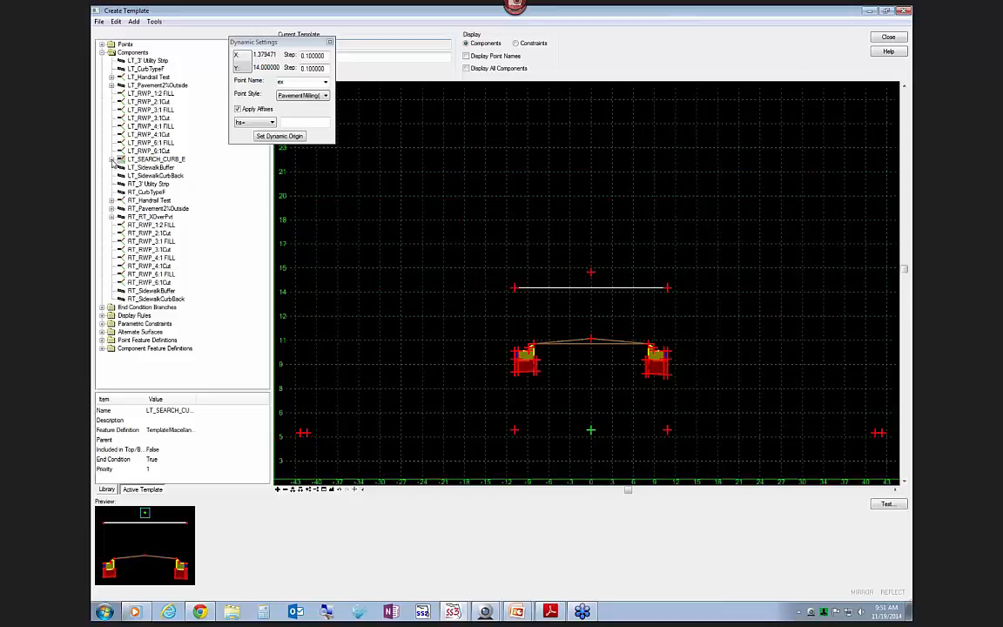
pyautogui.click(155, 161)
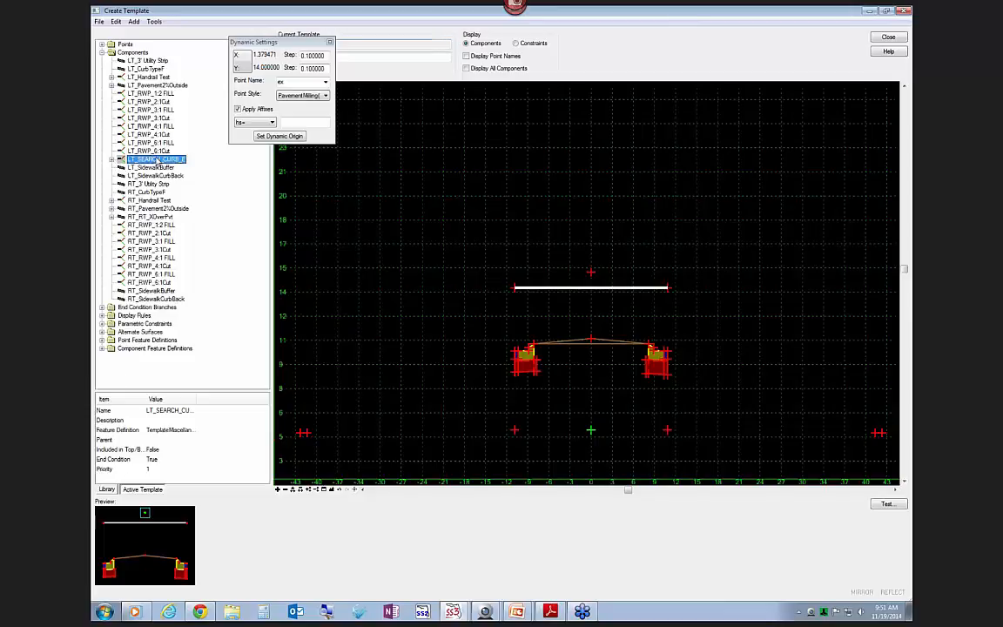
pyautogui.doubleClick(156, 161)
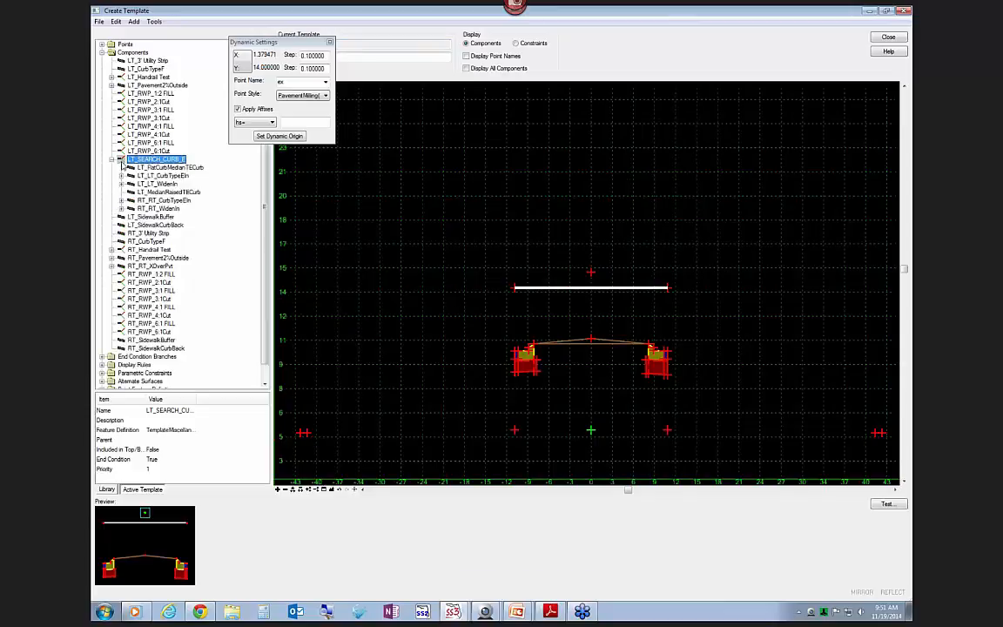
pyautogui.click(152, 168)
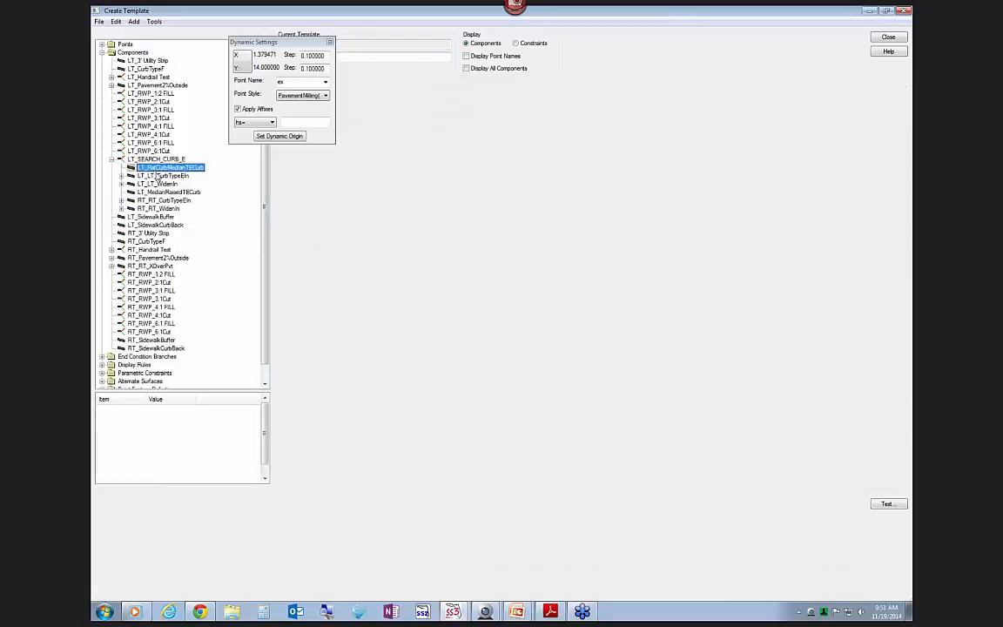
pyautogui.press('Down')
pyautogui.press('Down')
pyautogui.press('Down')
pyautogui.press('Down')
pyautogui.press('Down')
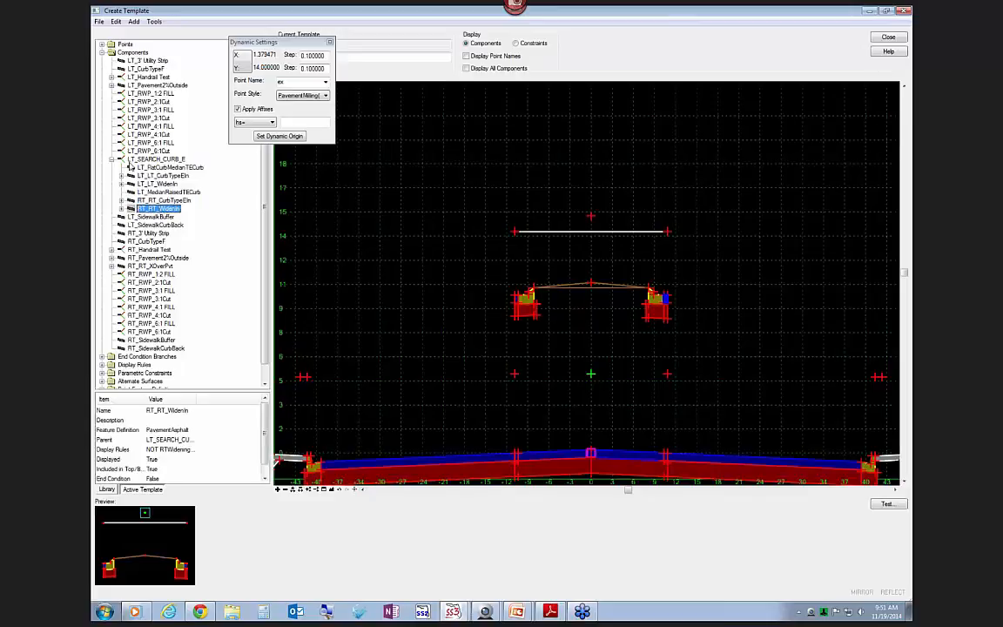
pyautogui.doubleClick(175, 161)
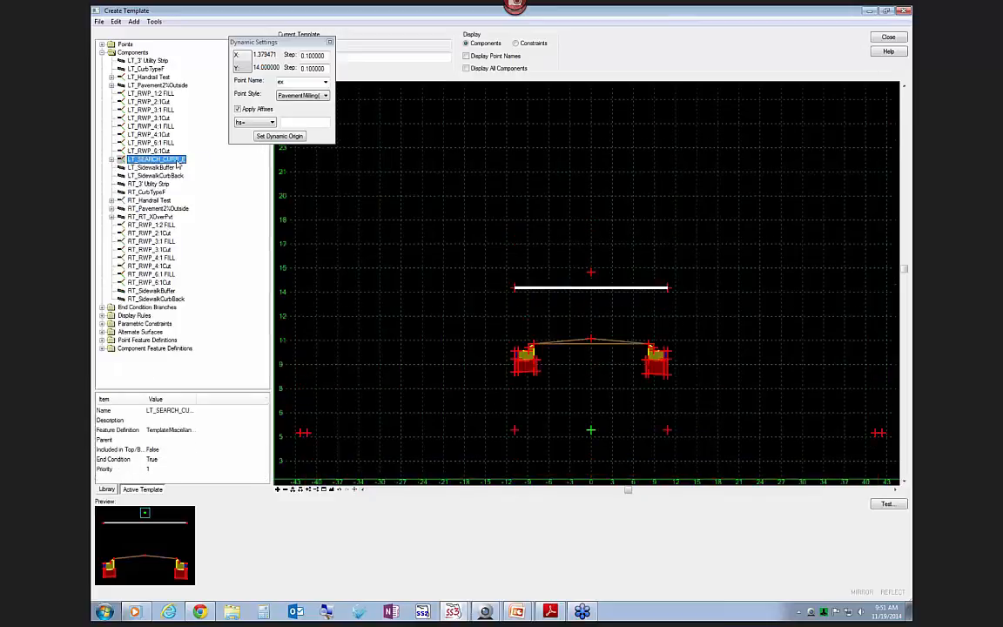
# - Test the template's end conditions by drawing the CurbGutterTypeE feature definition target across the median search line, and close the test
pyautogui.scroll(-2, 522, 191)
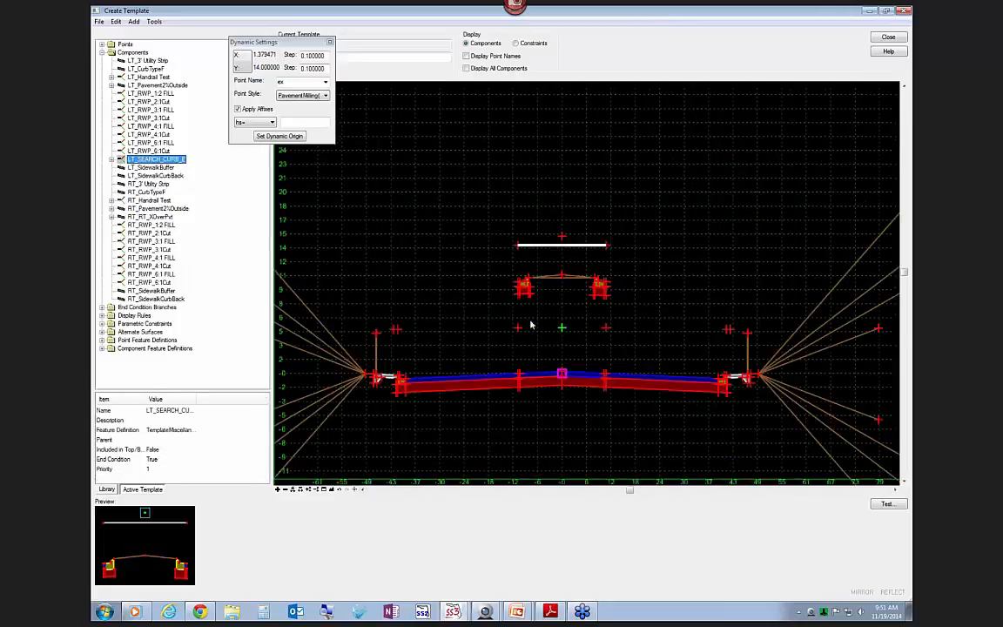
pyautogui.scroll(2, 564, 365)
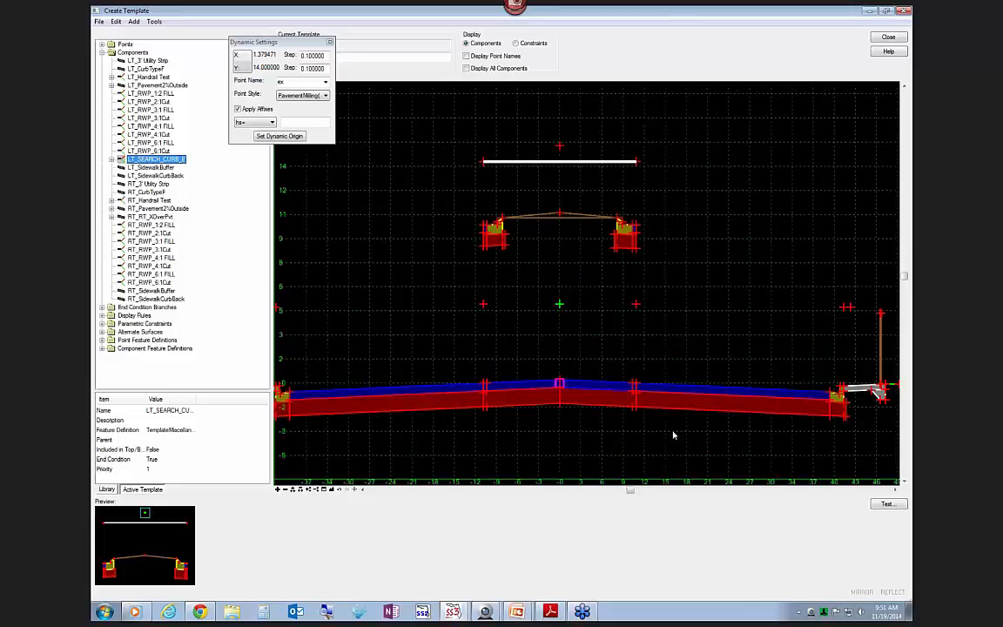
pyautogui.click(887, 505)
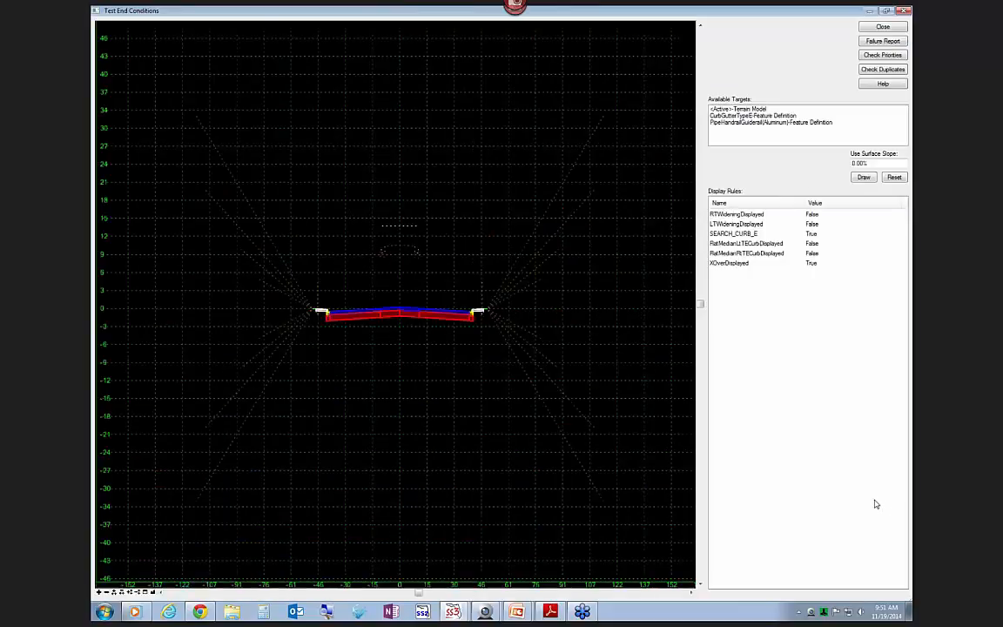
pyautogui.click(751, 116)
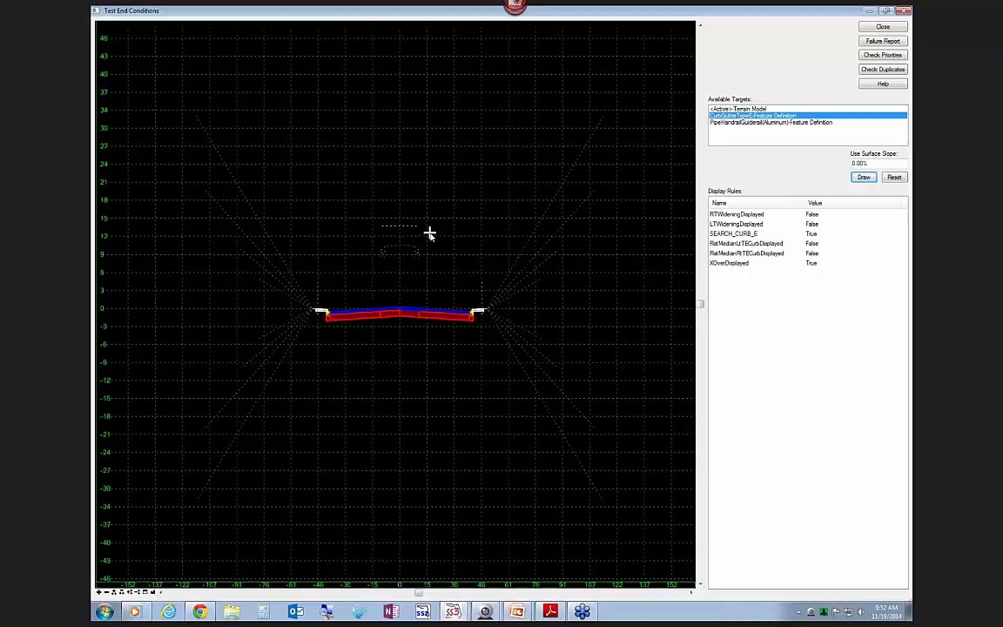
pyautogui.scroll(5, 419, 233)
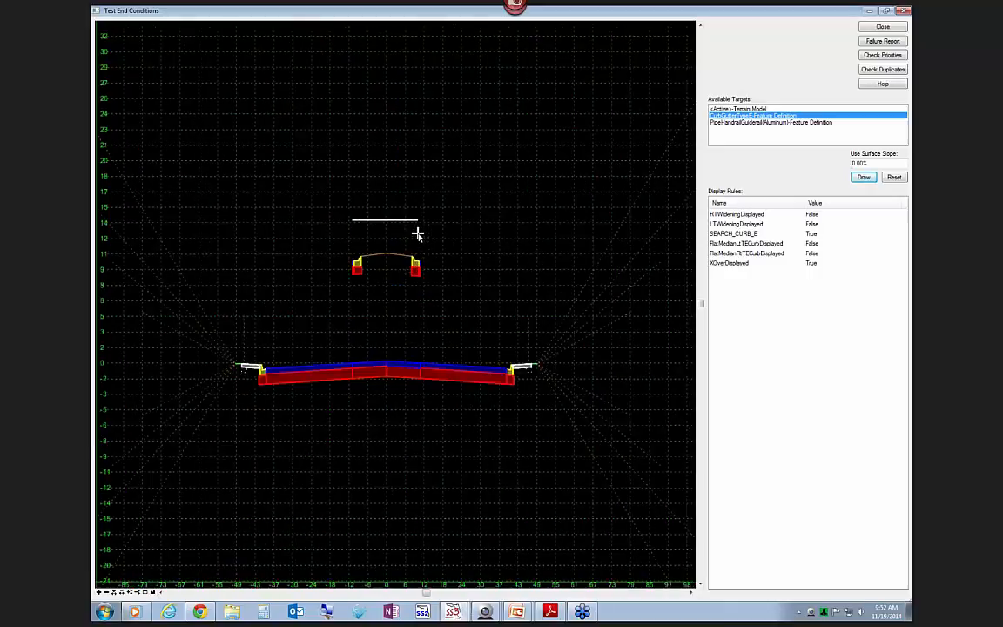
pyautogui.scroll(-1, 451, 215)
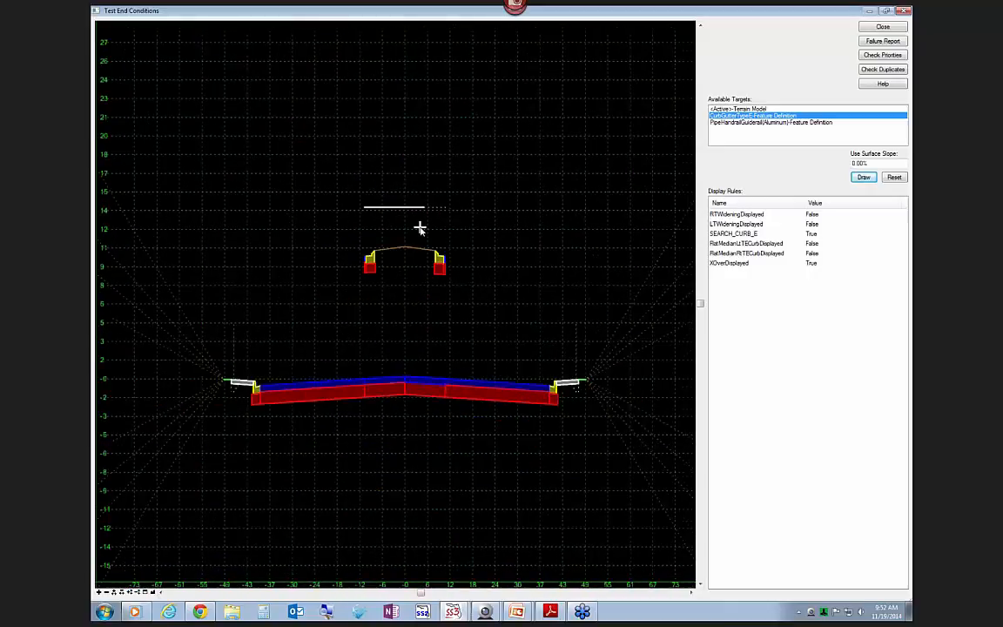
pyautogui.scroll(3, 420, 227)
pyautogui.scroll(-2, 420, 227)
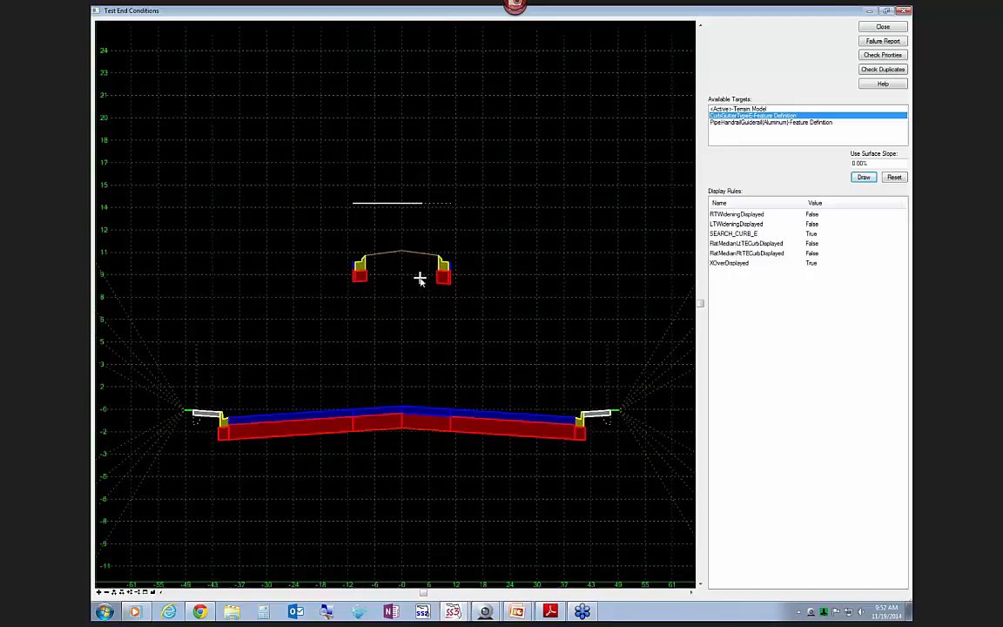
pyautogui.click(883, 27)
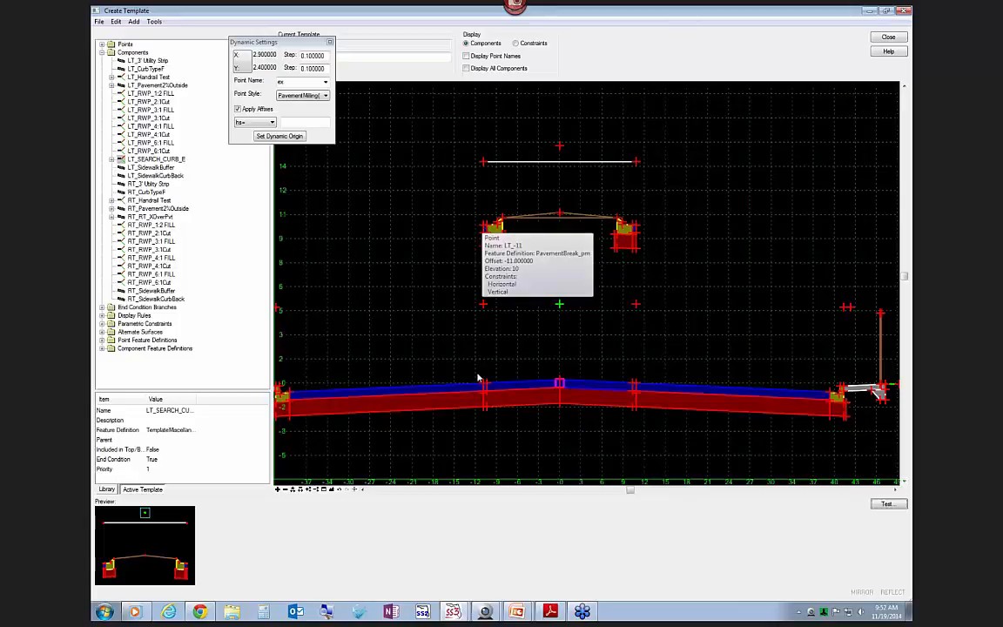
# - Display the point names and test the horizontal point control of RT_PGL_HANDLE
pyautogui.rightClick(636, 305)
pyautogui.click(594, 300)
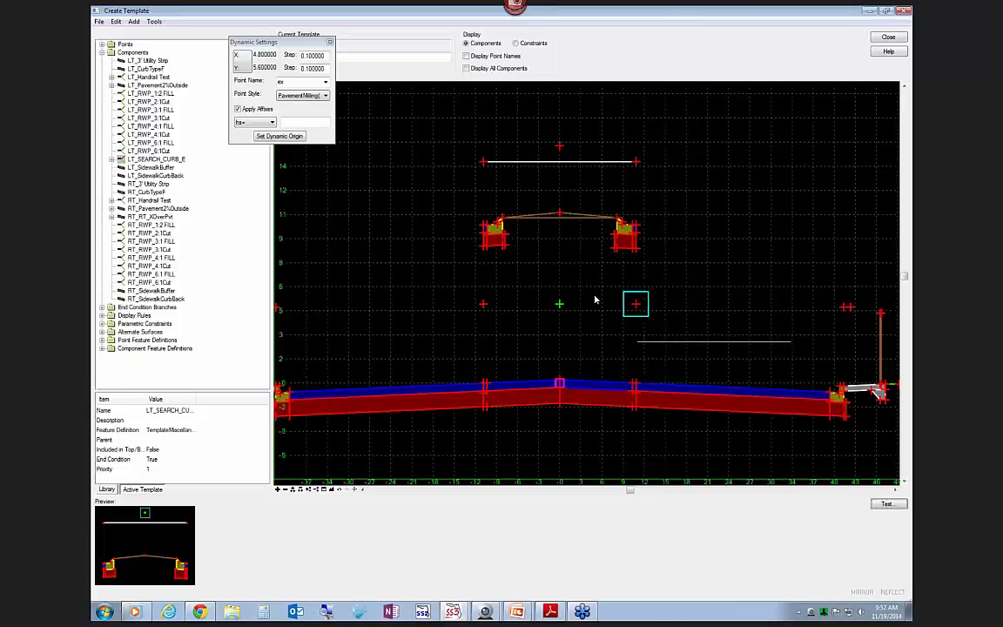
pyautogui.click(467, 55)
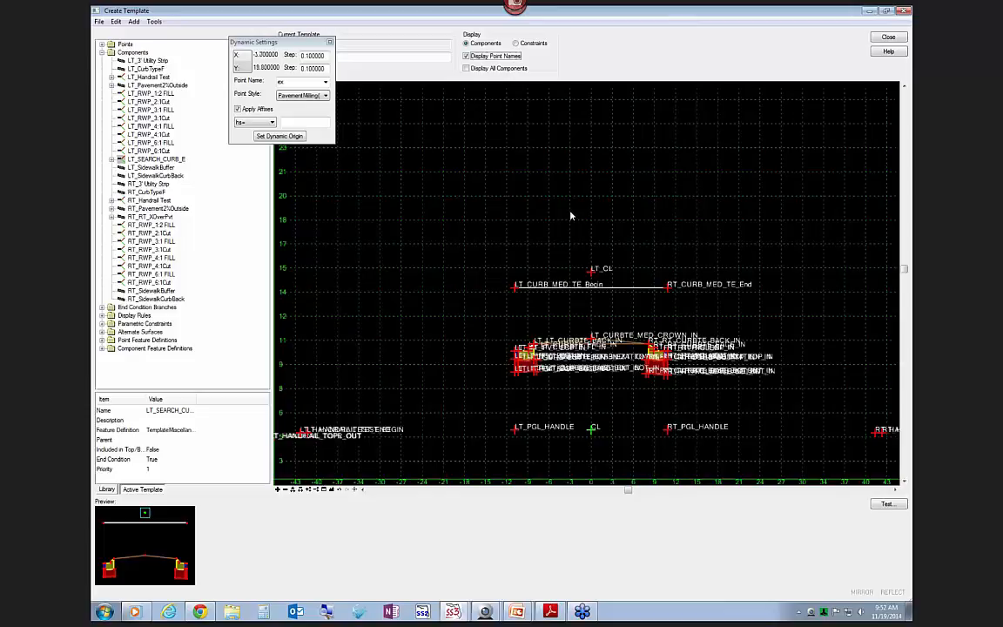
pyautogui.scroll(-4, 572, 216)
pyautogui.scroll(3, 591, 340)
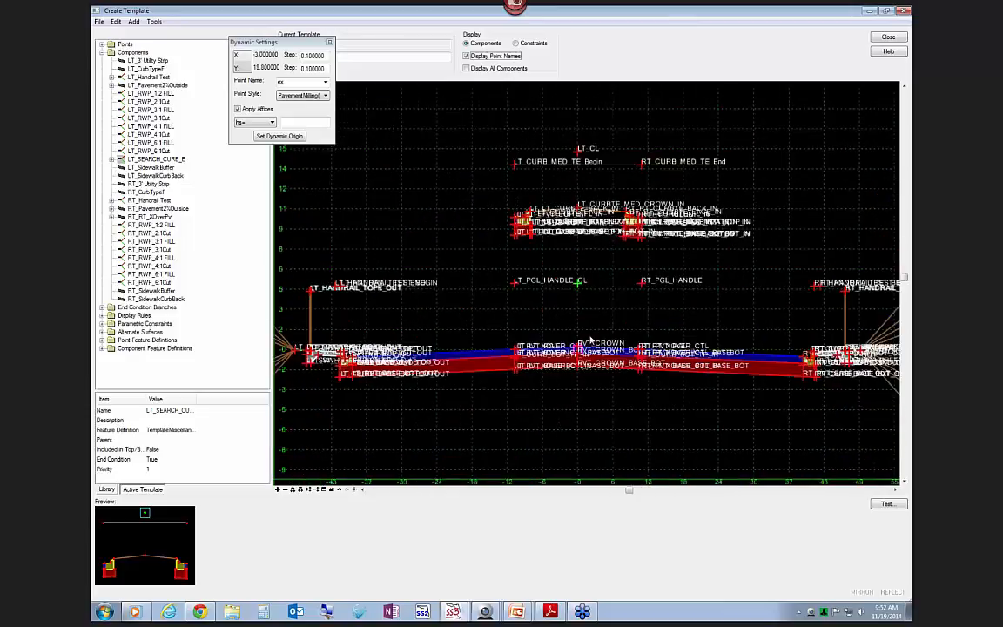
pyautogui.scroll(2, 590, 340)
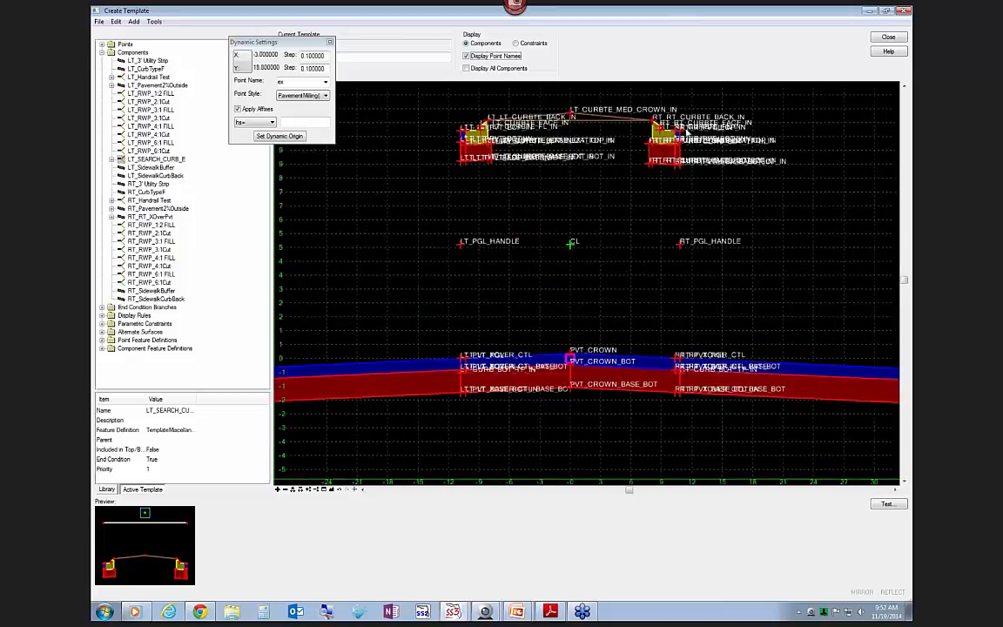
pyautogui.rightClick(681, 244)
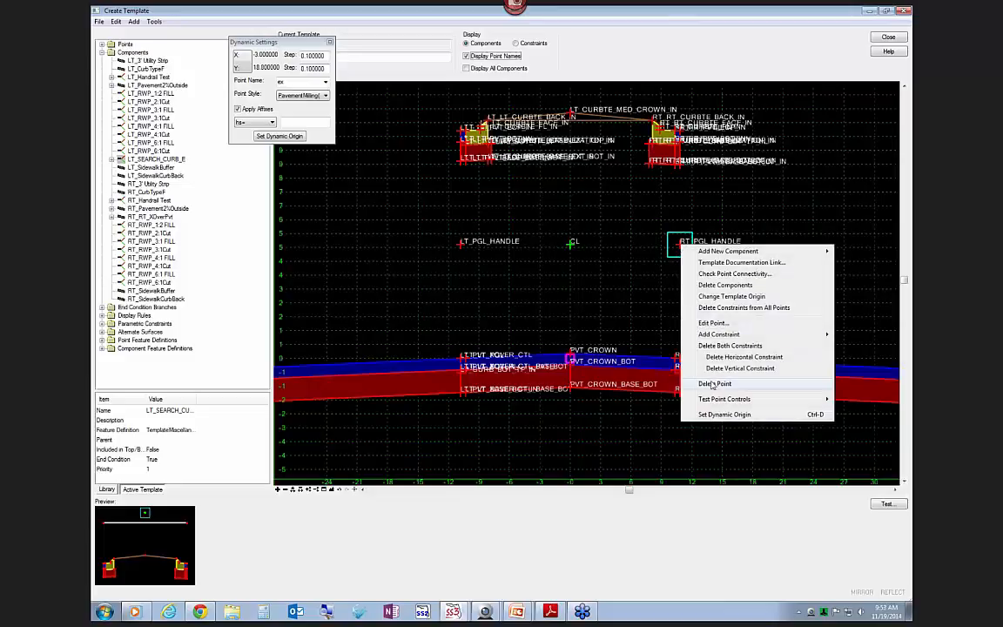
pyautogui.moveTo(704, 402)
pyautogui.click(661, 415)
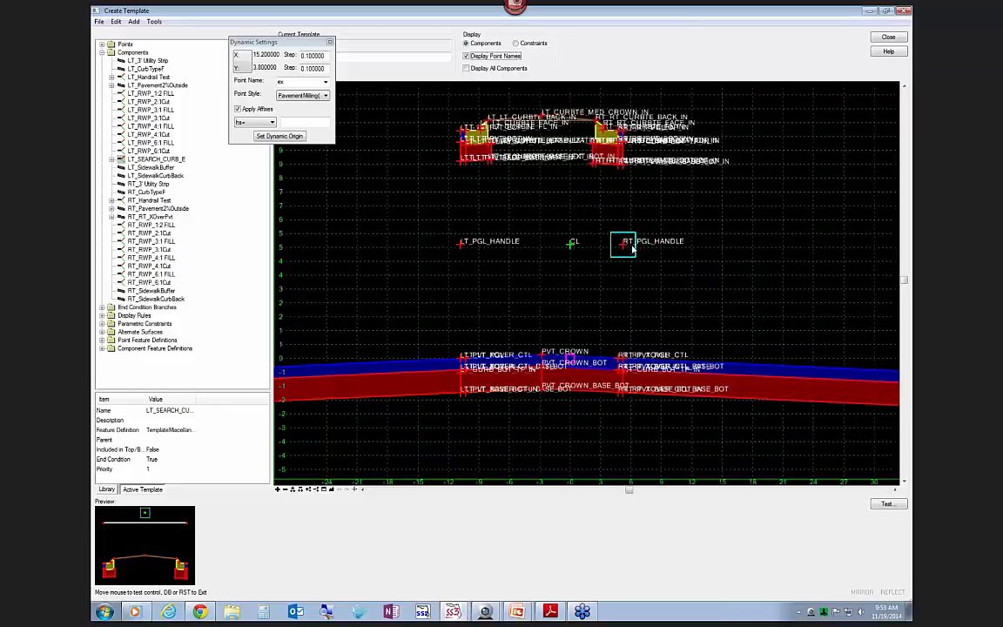
pyautogui.click(661, 250)
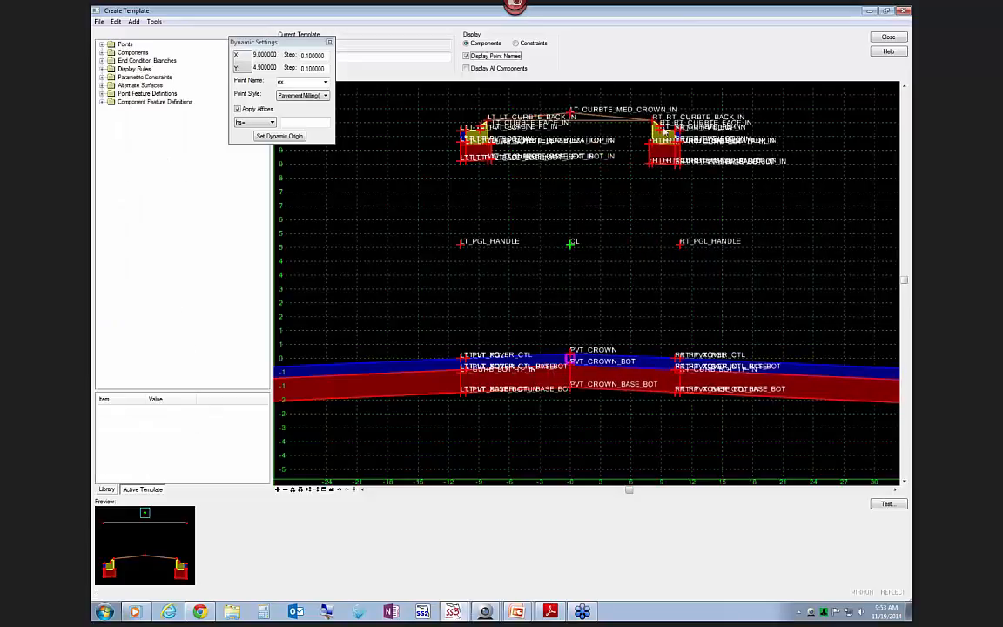
# - Test the horizontal point control of the right Type E curb's pavement-side edge point, hiding the point names during the test
pyautogui.rightClick(674, 129)
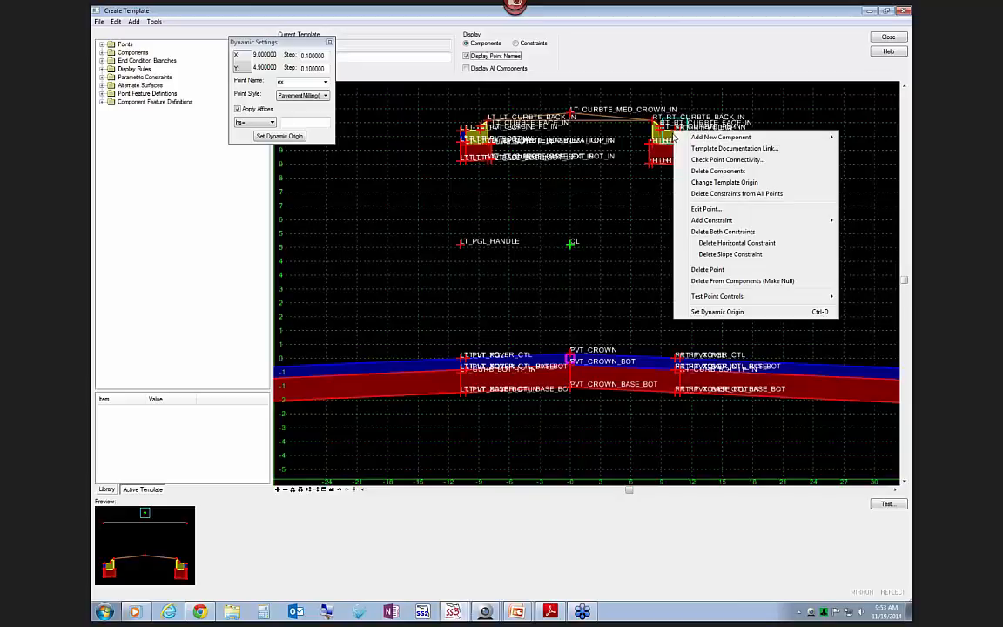
pyautogui.moveTo(697, 297)
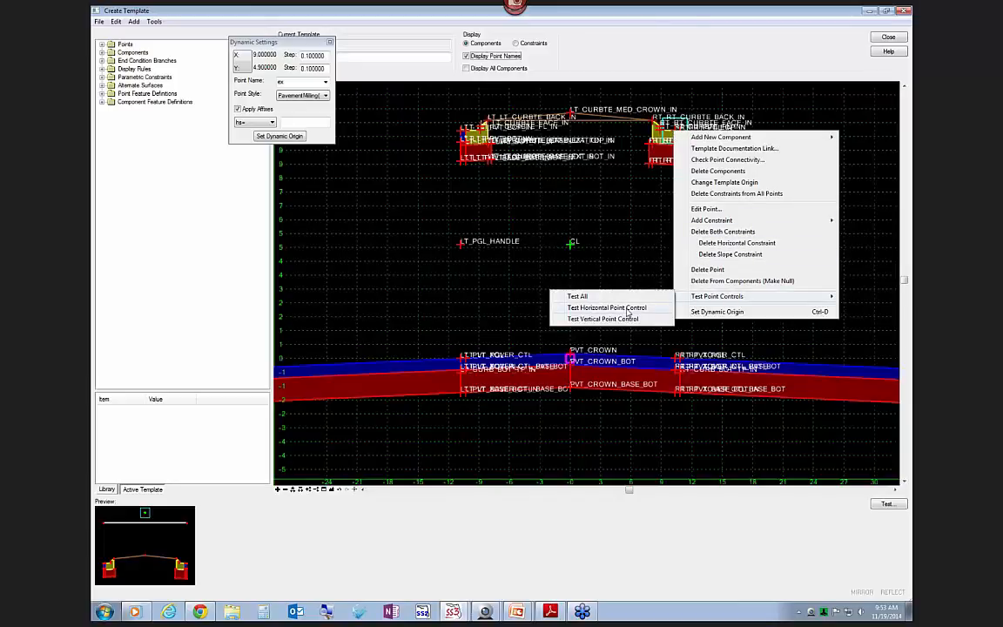
pyautogui.click(628, 310)
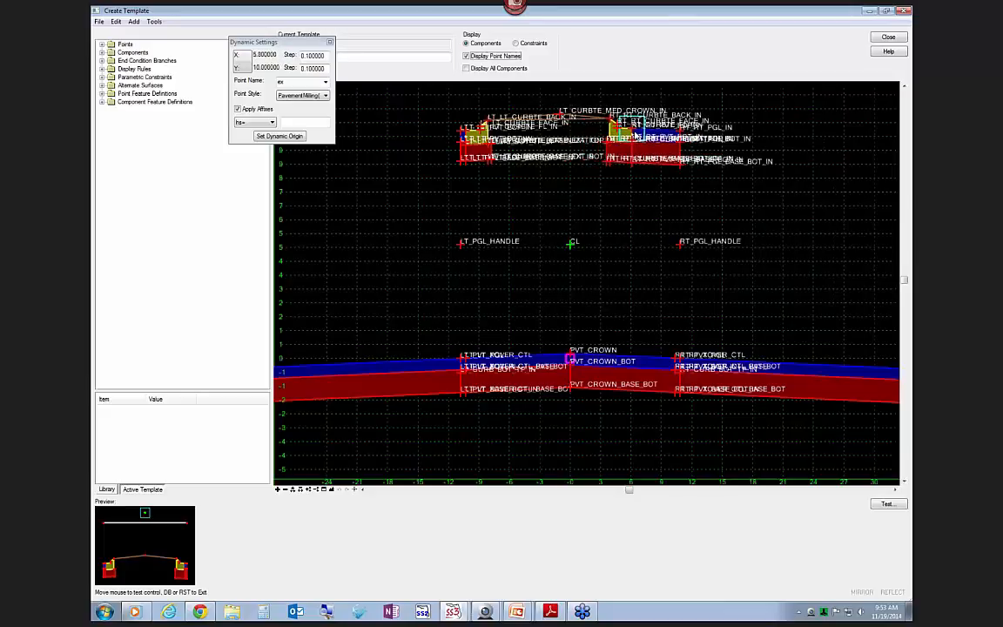
pyautogui.scroll(1, 535, 121)
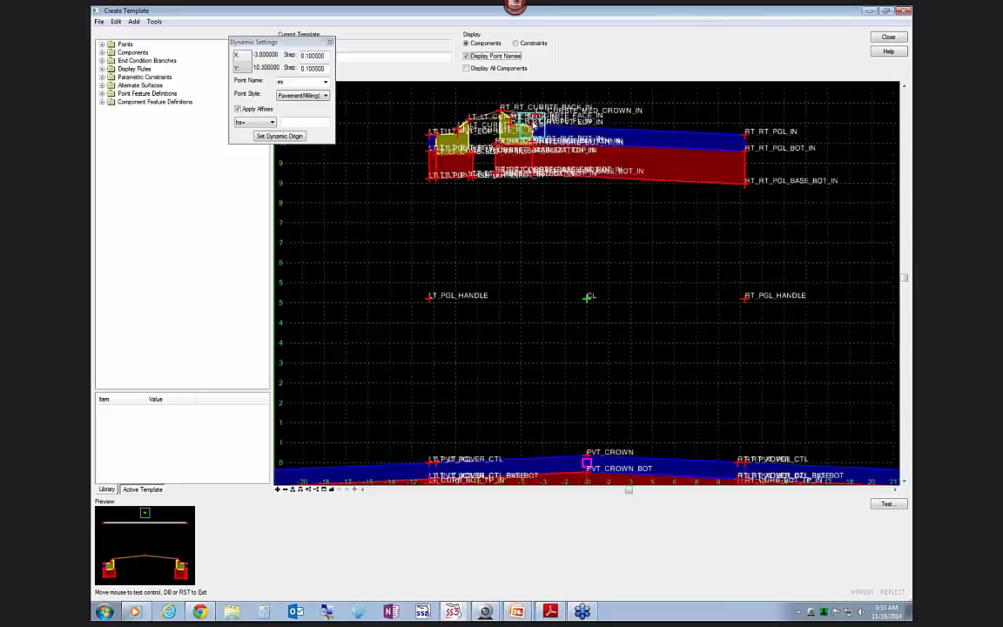
pyautogui.click(471, 57)
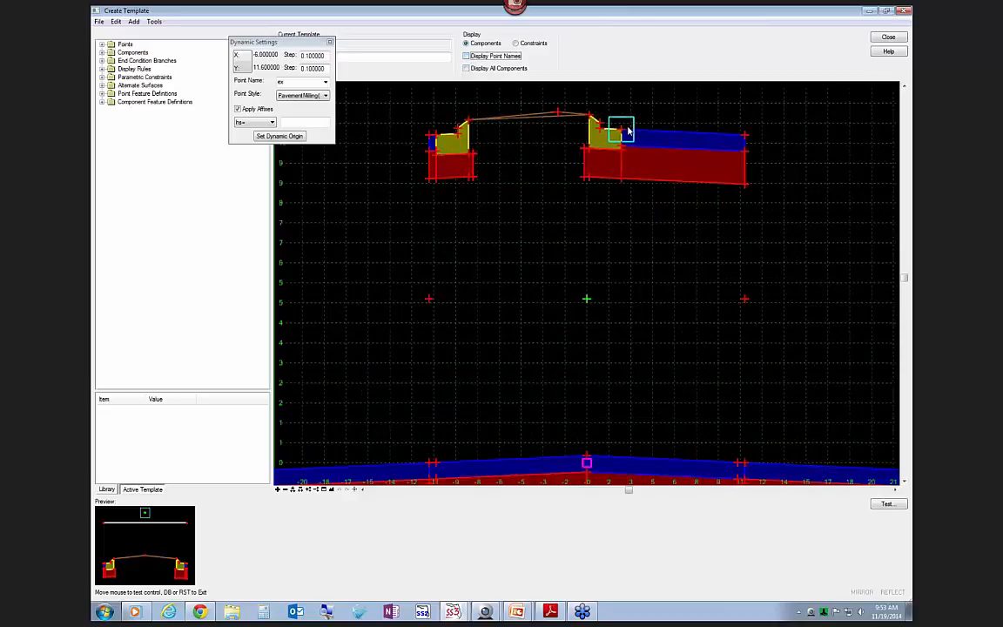
pyautogui.click(597, 120)
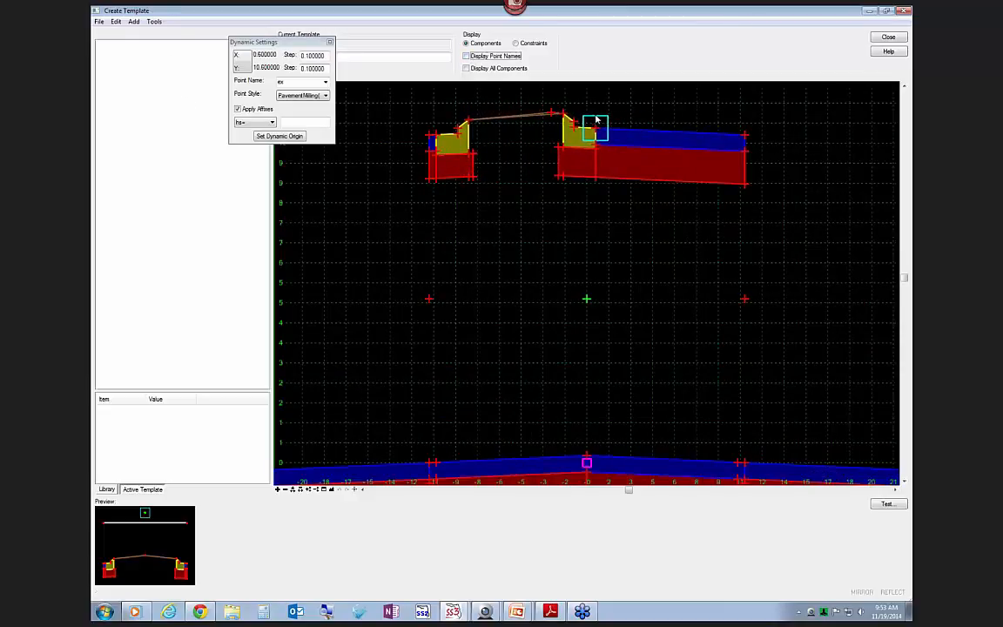
# - Return to the template library list and repeat the horizontal control test on the right curb's pavement-side edge point
pyautogui.click(105, 490)
pyautogui.rightClick(741, 136)
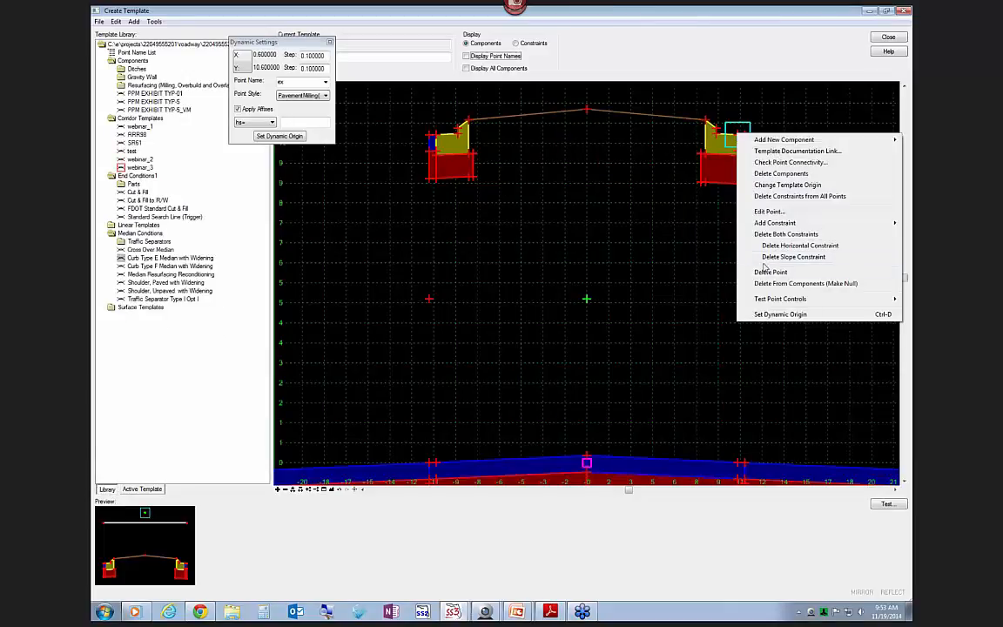
pyautogui.moveTo(775, 298)
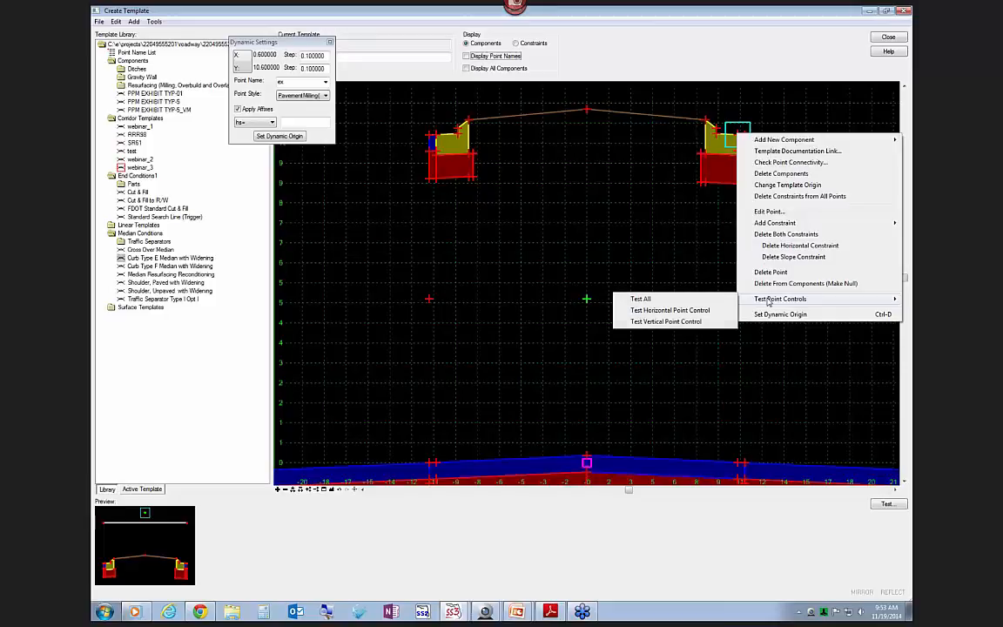
pyautogui.click(678, 313)
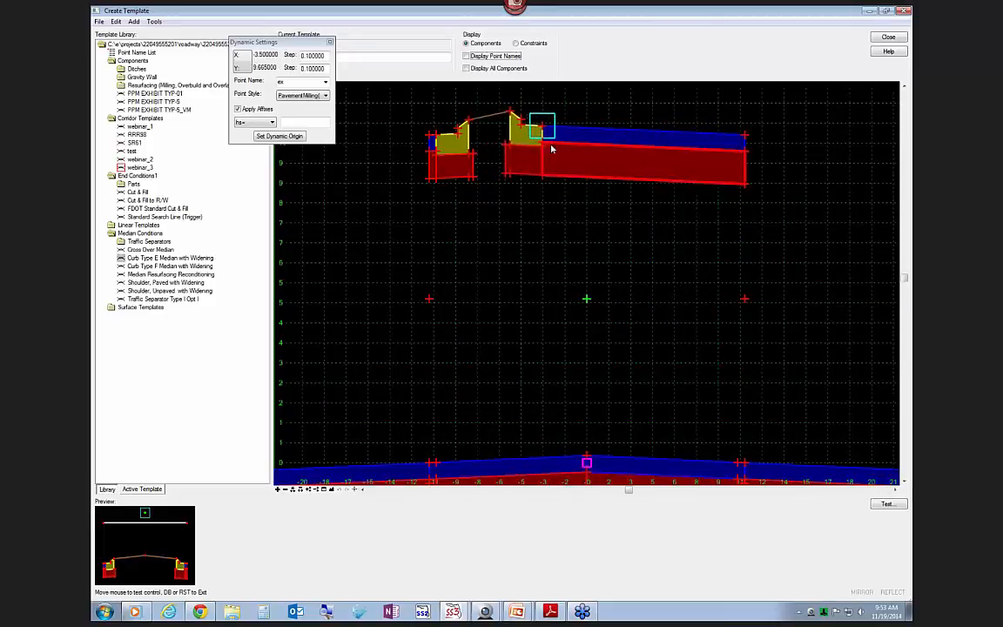
pyautogui.click(678, 146)
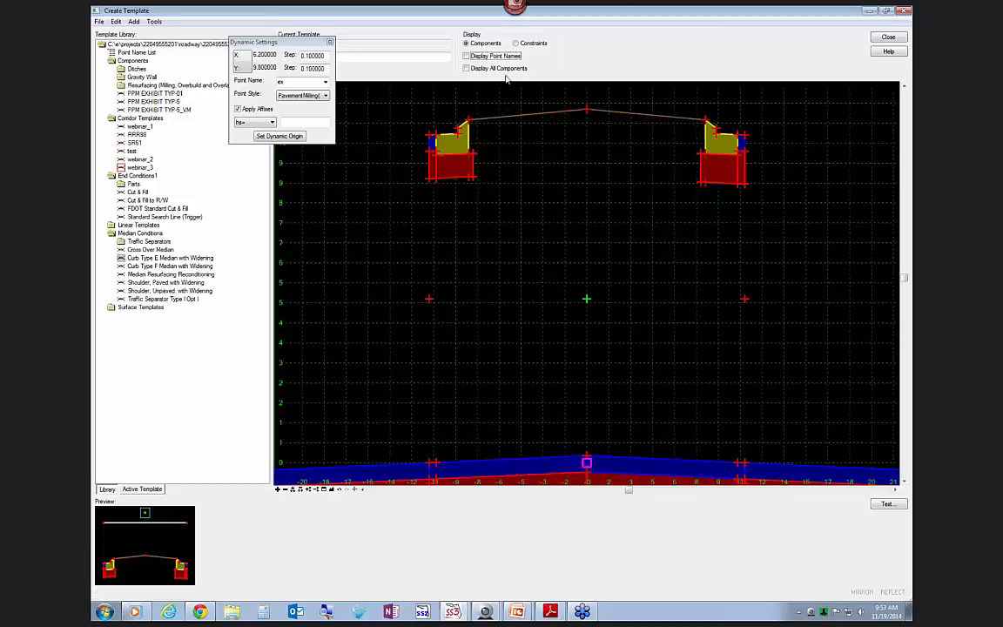
# - Display all components and test the horizontal point control of the left Type E curb's pavement-side edge point
pyautogui.click(466, 68)
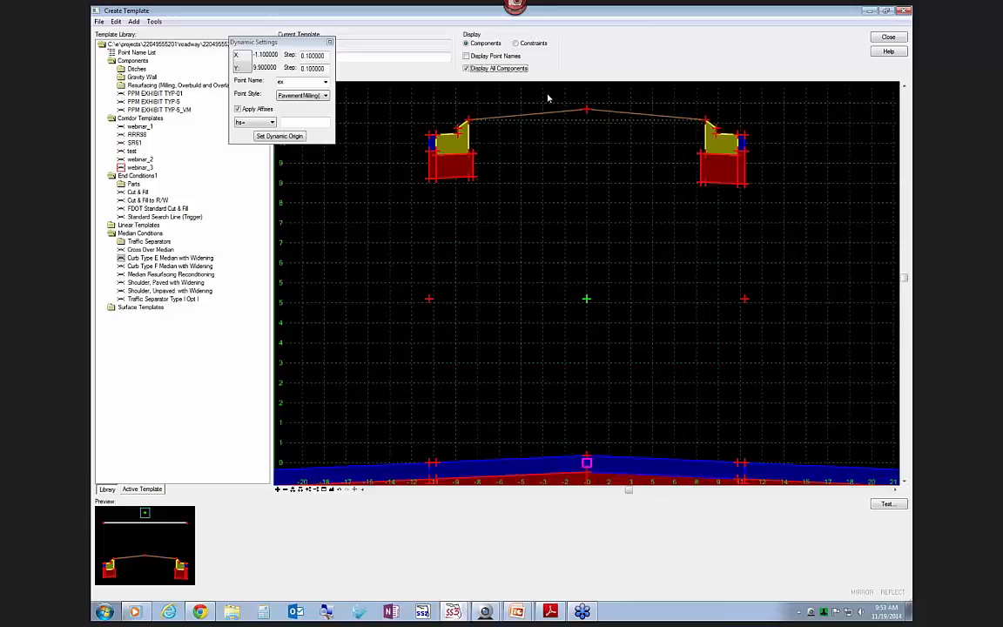
pyautogui.rightClick(438, 139)
pyautogui.moveTo(504, 302)
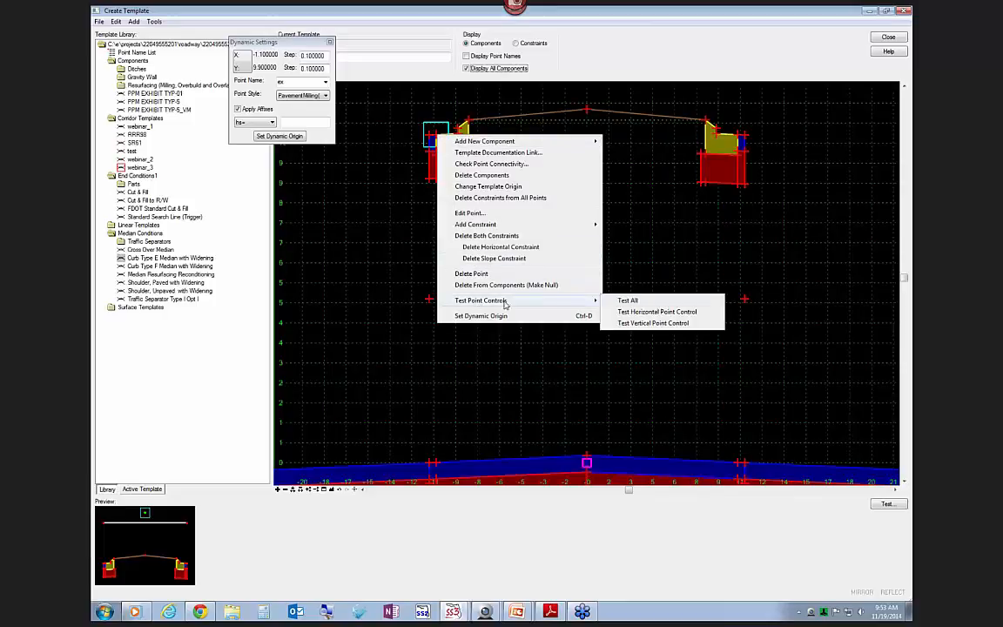
pyautogui.click(634, 313)
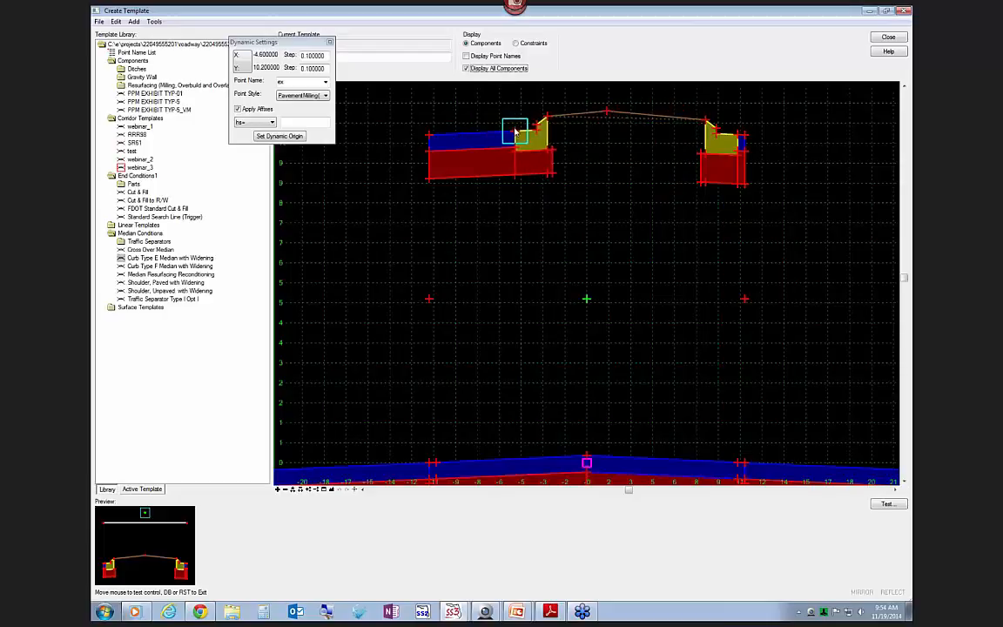
pyautogui.moveTo(618, 116)
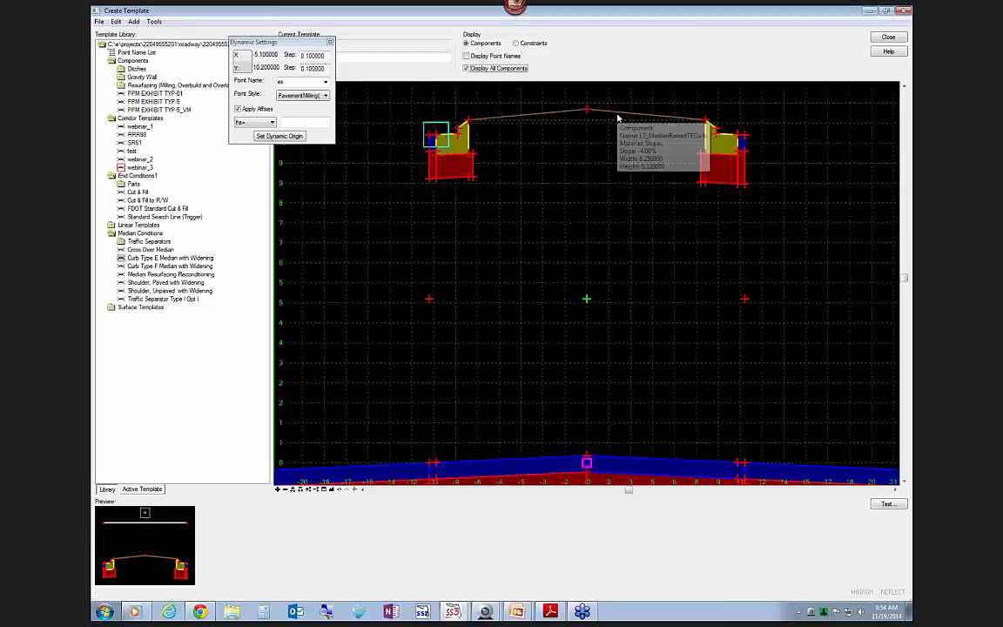
# - Open the display rule expression editor for the RT_RT_XOverPvt crossover pavement component and widen the rule name column
pyautogui.scroll(-2, 563, 171)
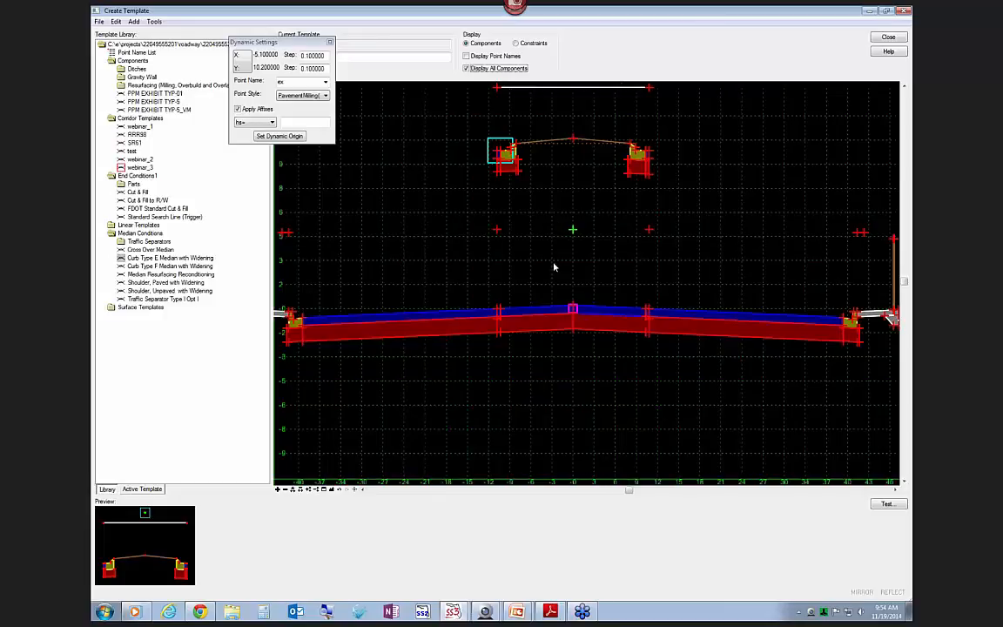
pyautogui.scroll(-1, 567, 222)
pyautogui.moveTo(581, 190); pyautogui.dragTo(582, 237, button='middle')
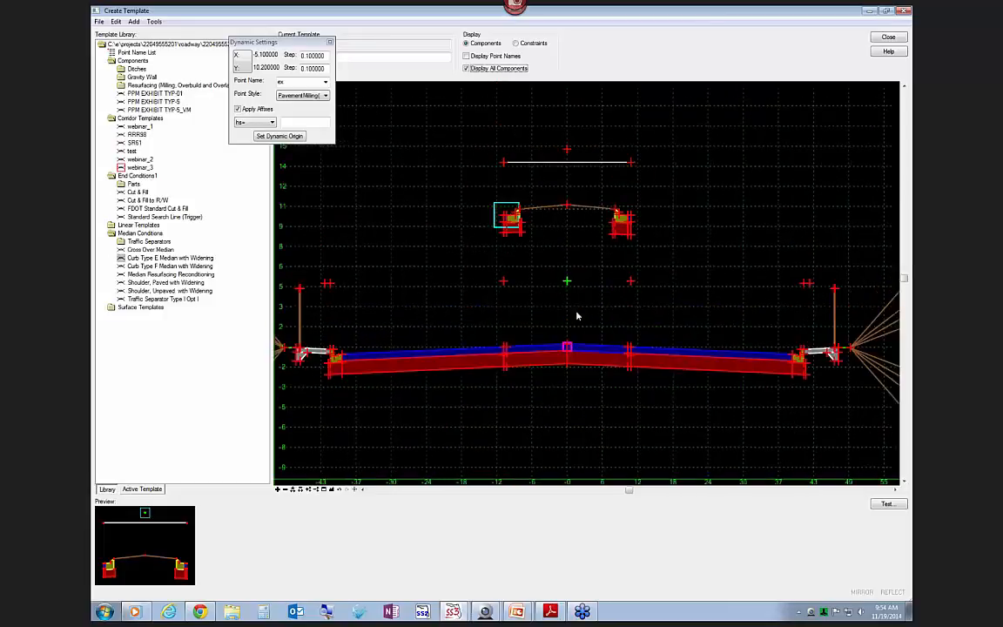
pyautogui.moveTo(583, 350)
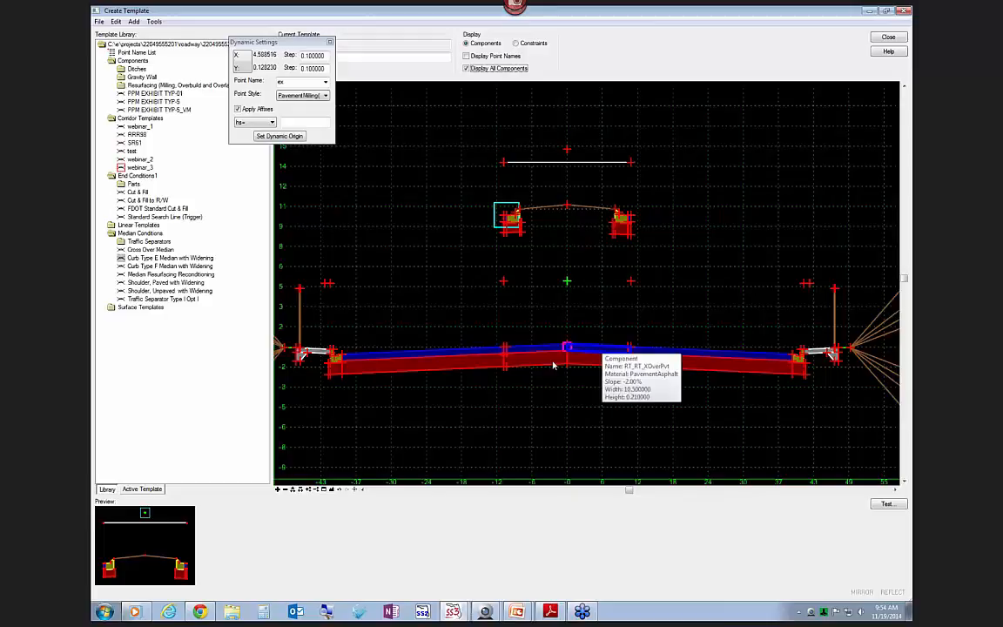
pyautogui.moveTo(557, 363)
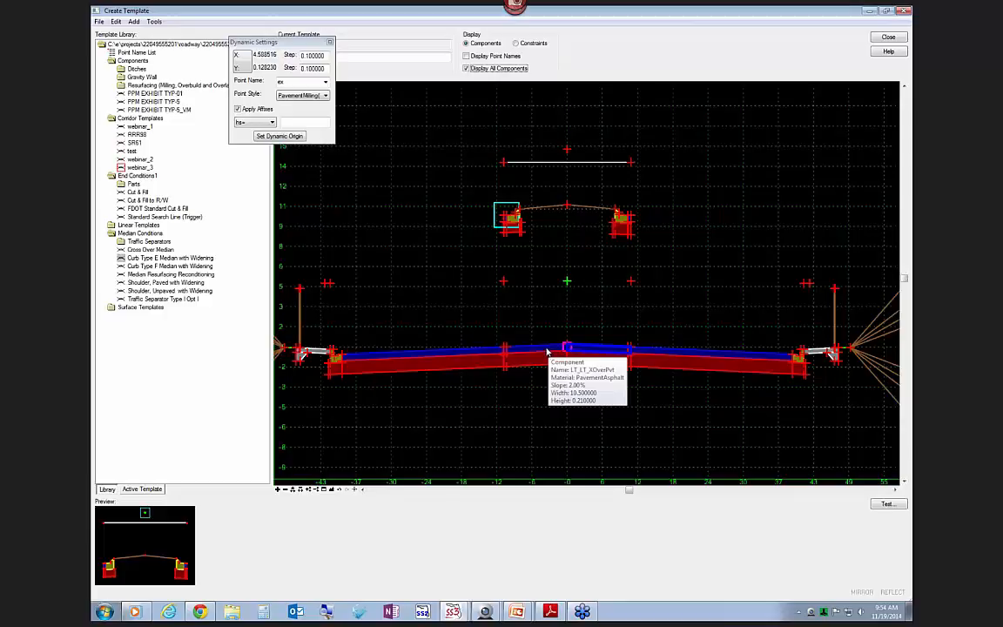
pyautogui.doubleClick(606, 349)
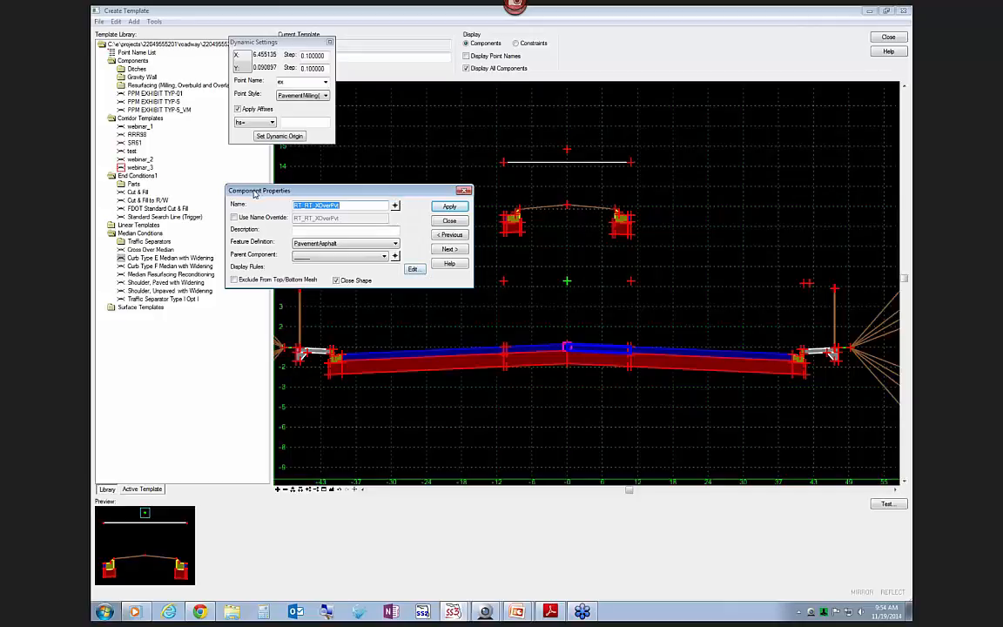
pyautogui.click(414, 270)
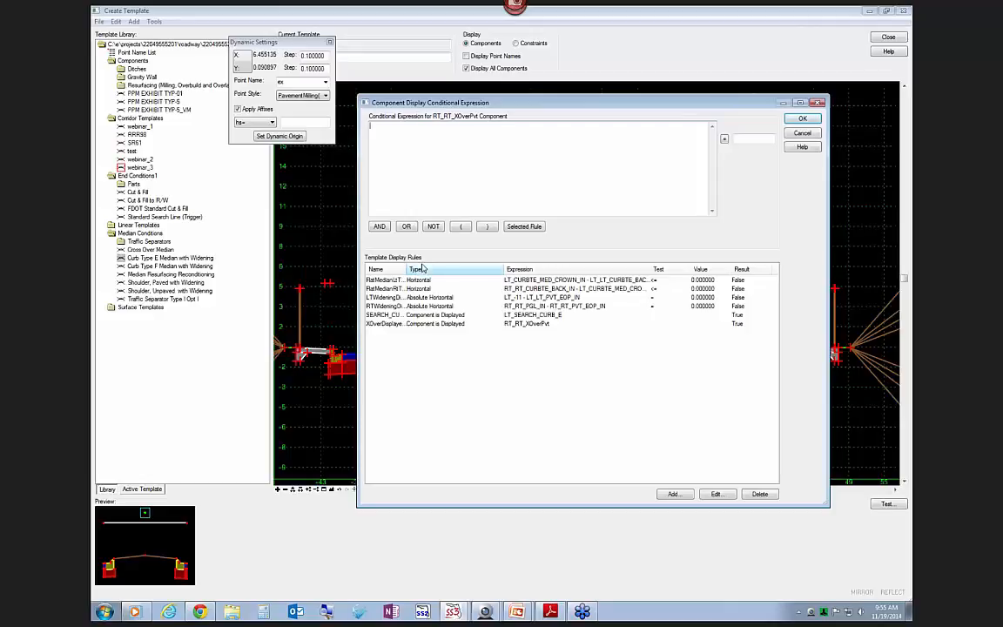
pyautogui.moveTo(403, 269); pyautogui.dragTo(496, 269)
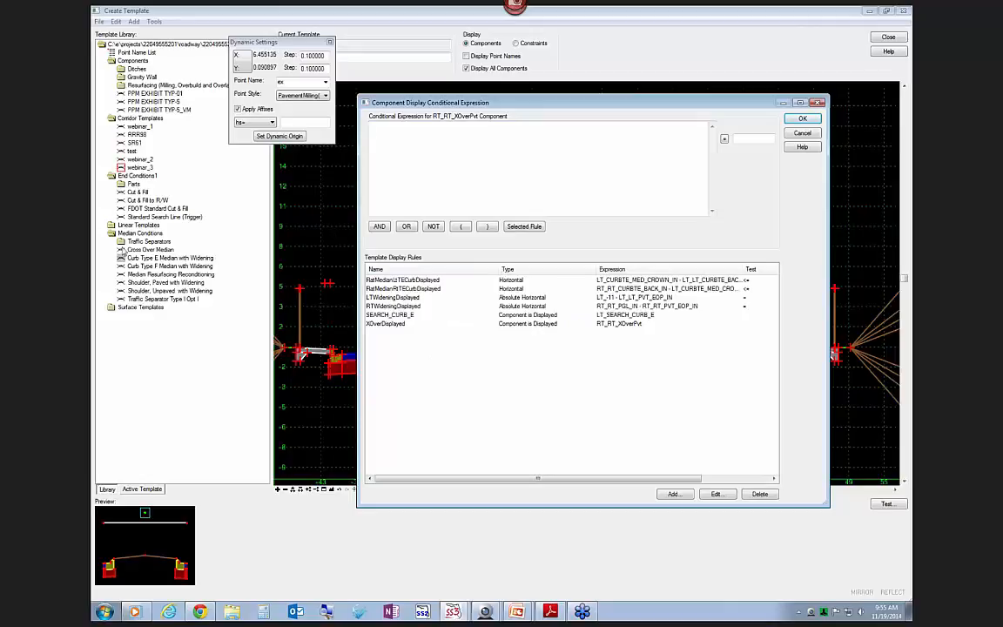
# - Set the display rule of RT_RT_XOverPvt to NOT SEARCH_CURB_E and close the component's properties
pyautogui.click(401, 316)
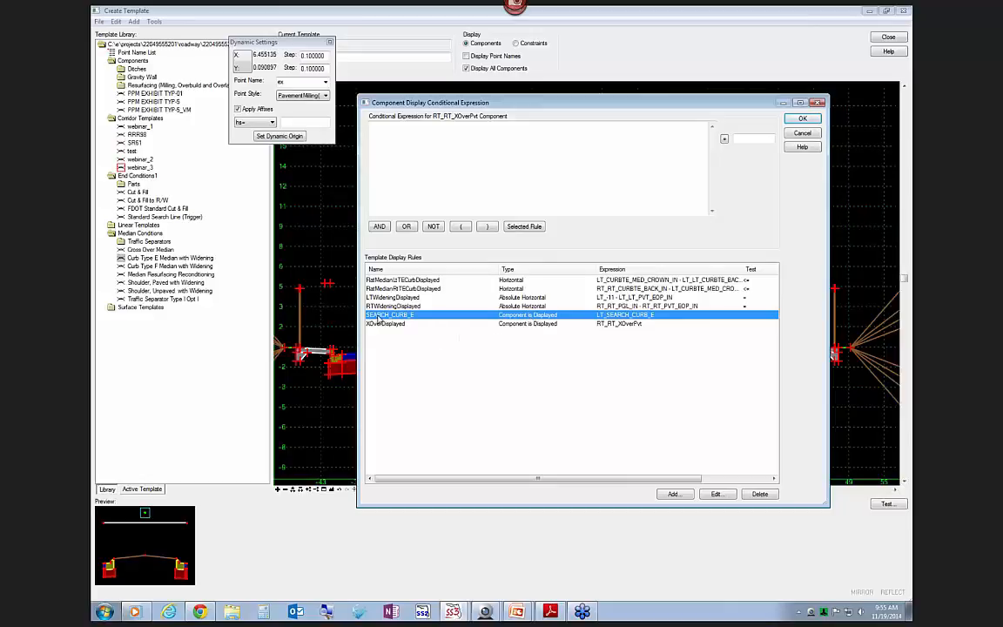
pyautogui.moveTo(499, 103); pyautogui.dragTo(550, 394)
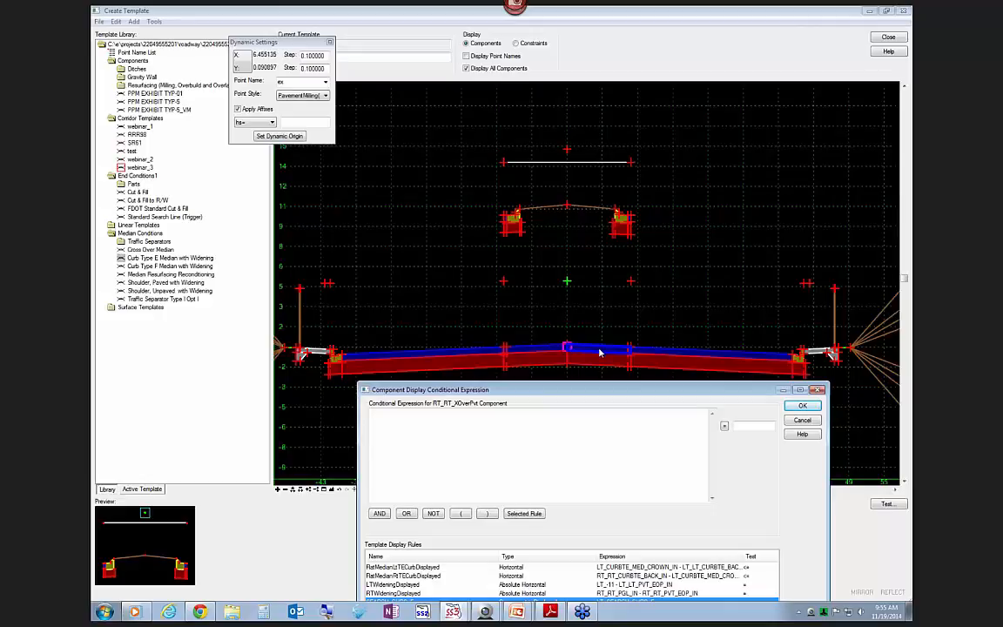
pyautogui.moveTo(597, 392); pyautogui.dragTo(599, 159)
pyautogui.click(435, 280)
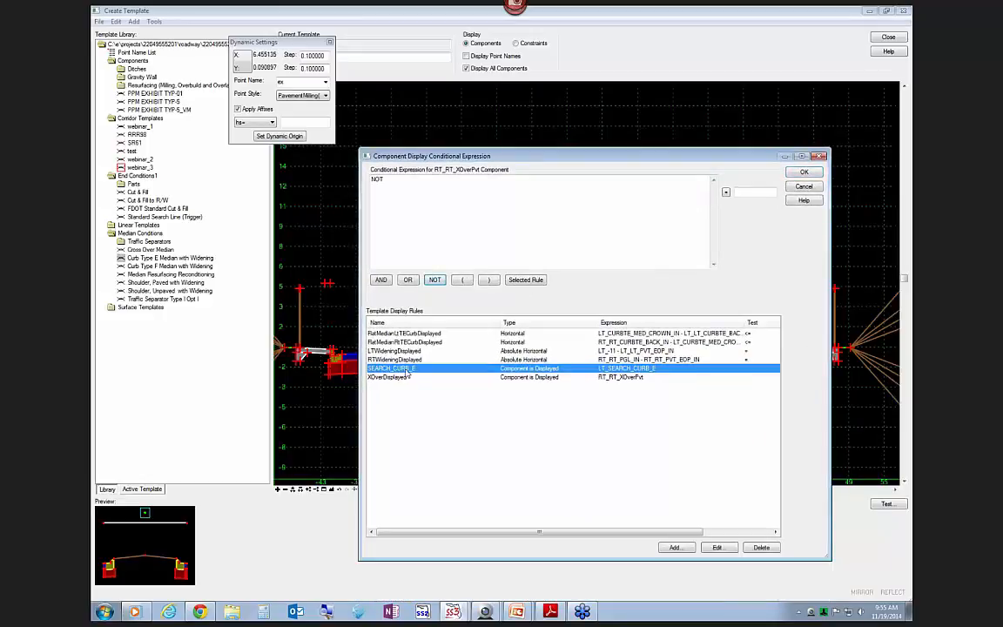
pyautogui.click(536, 280)
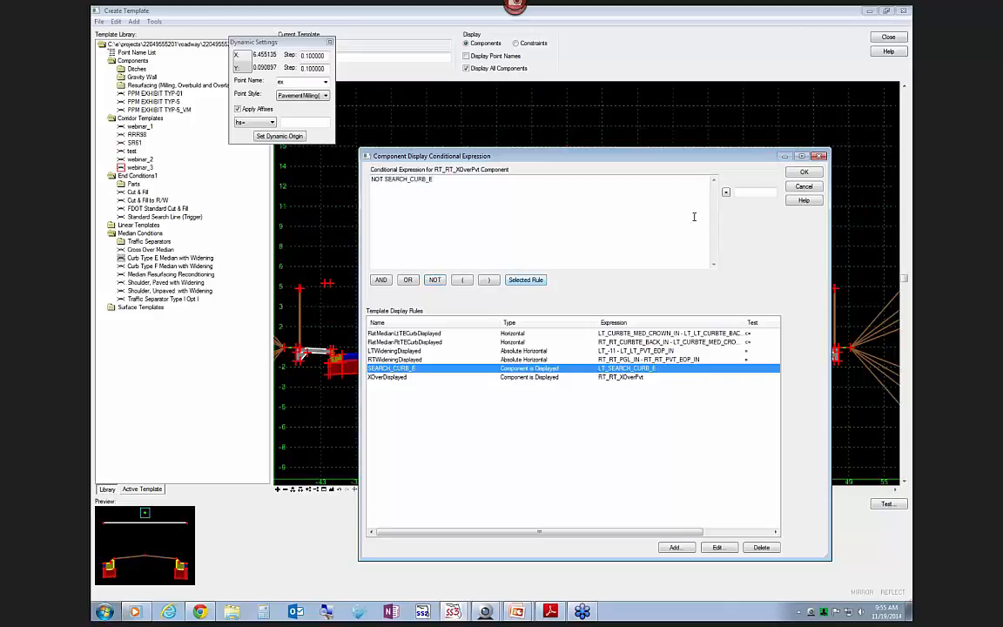
pyautogui.click(803, 173)
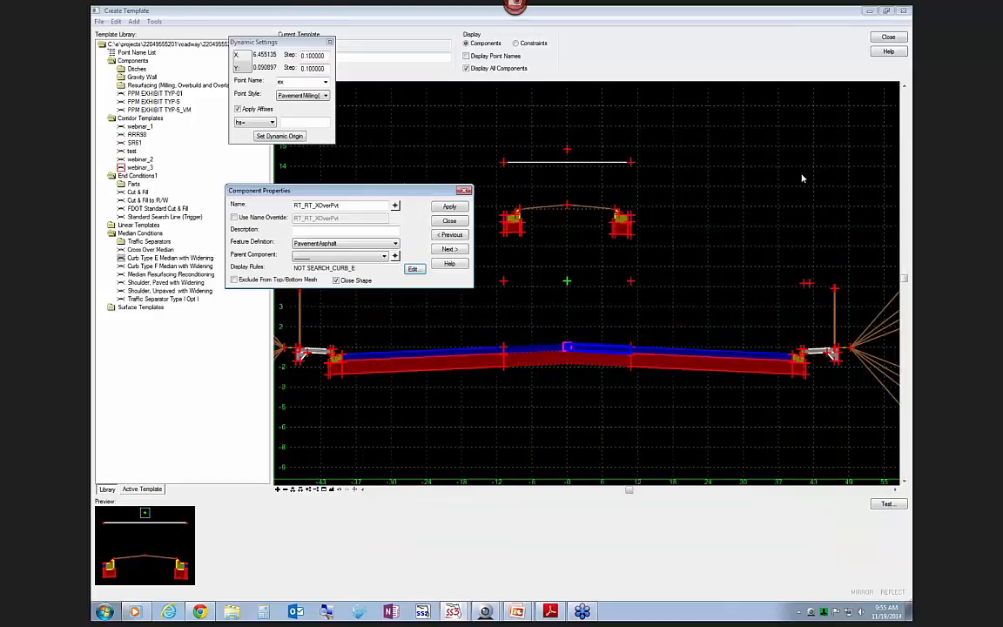
pyautogui.click(449, 221)
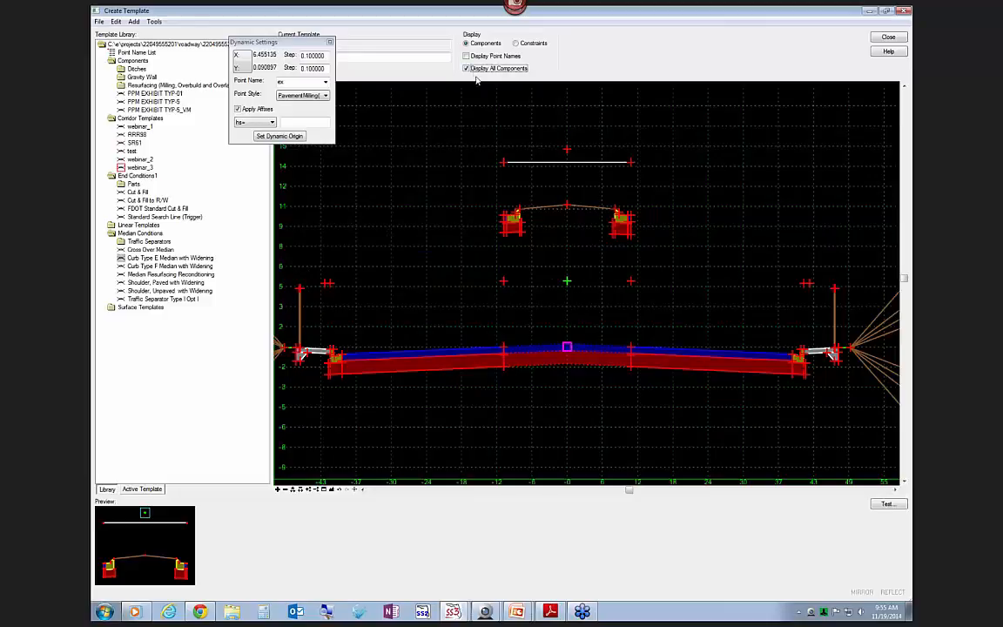
# - Test the crossover pavement's display rule by drawing the CurbGutterTypeE feature definition target at the median search line, and close the test
pyautogui.moveTo(586, 347)
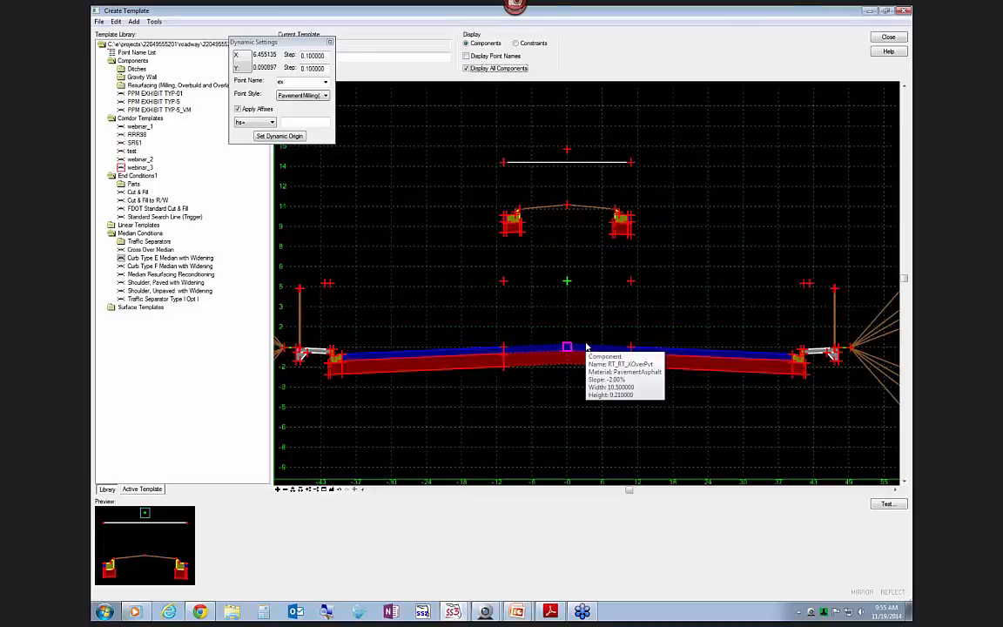
pyautogui.click(888, 504)
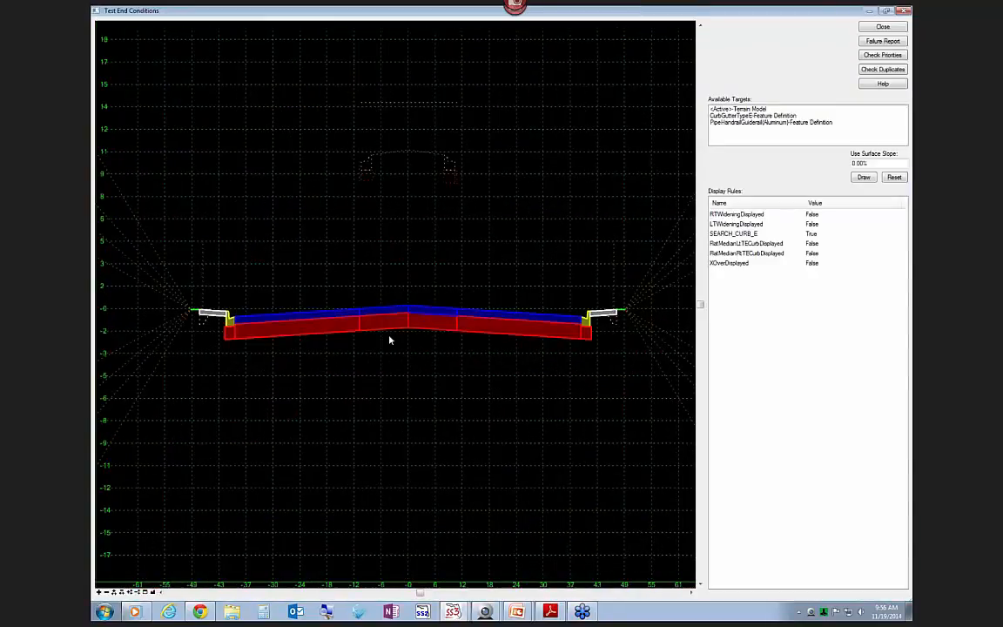
pyautogui.click(751, 116)
pyautogui.click(865, 178)
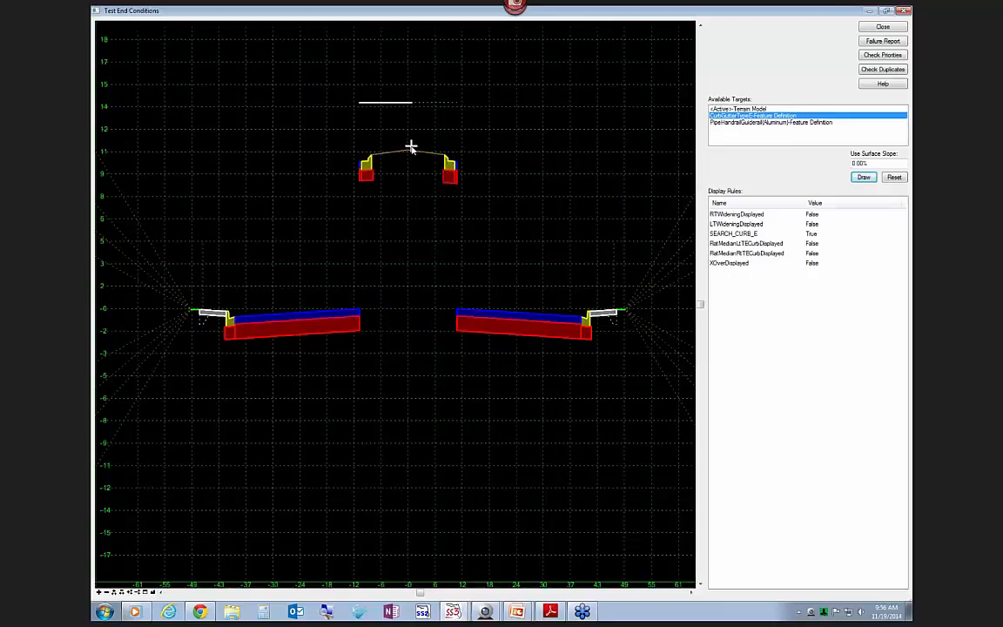
pyautogui.click(412, 148)
pyautogui.click(882, 28)
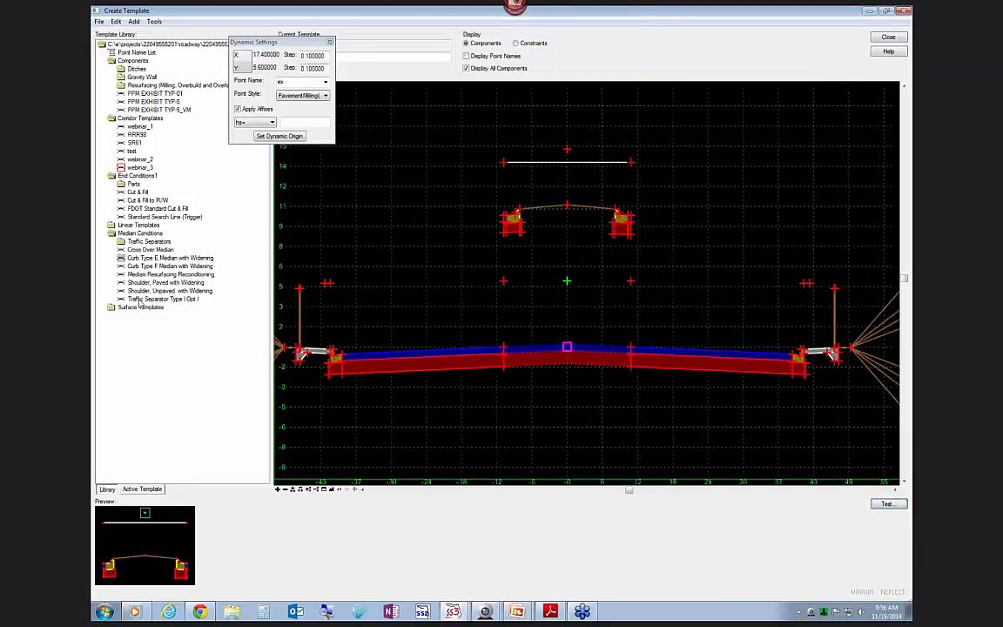
pyautogui.scroll(-3, 593, 384)
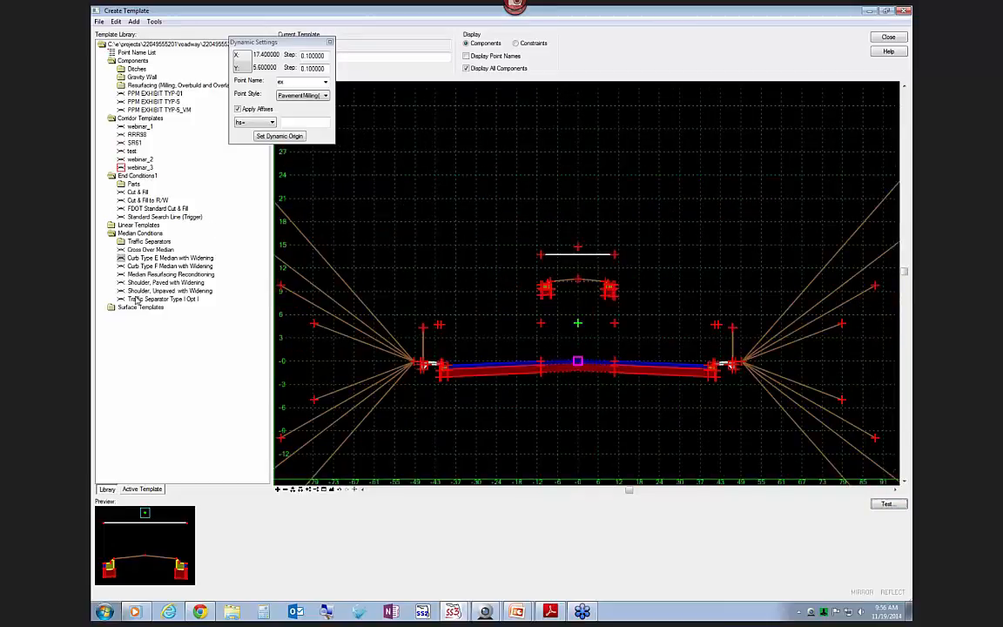
pyautogui.moveTo(135, 300); pyautogui.dragTo(405, 247)
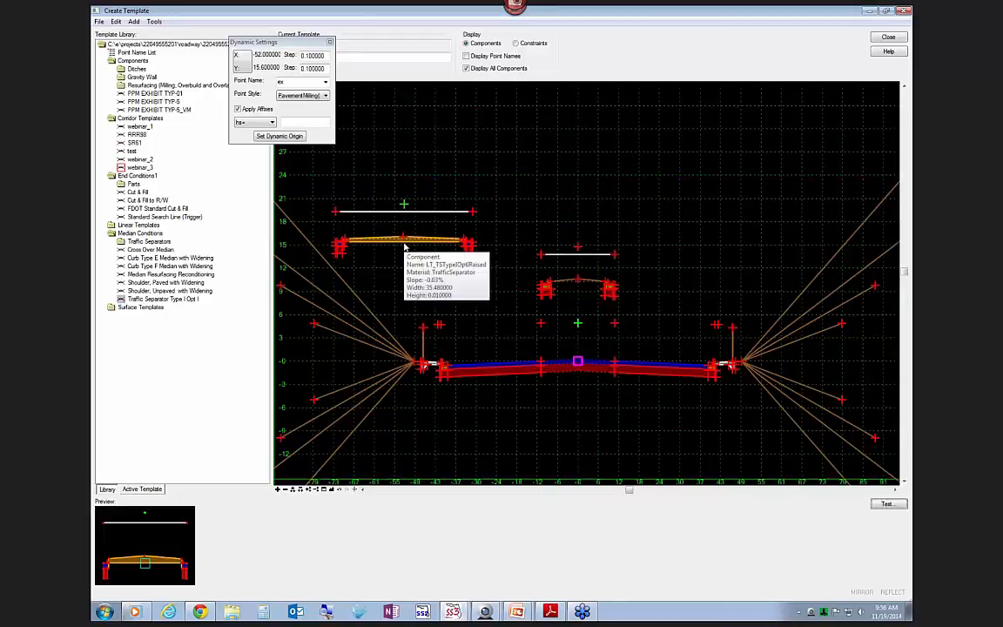
pyautogui.hotkey('ctrl', 'z')
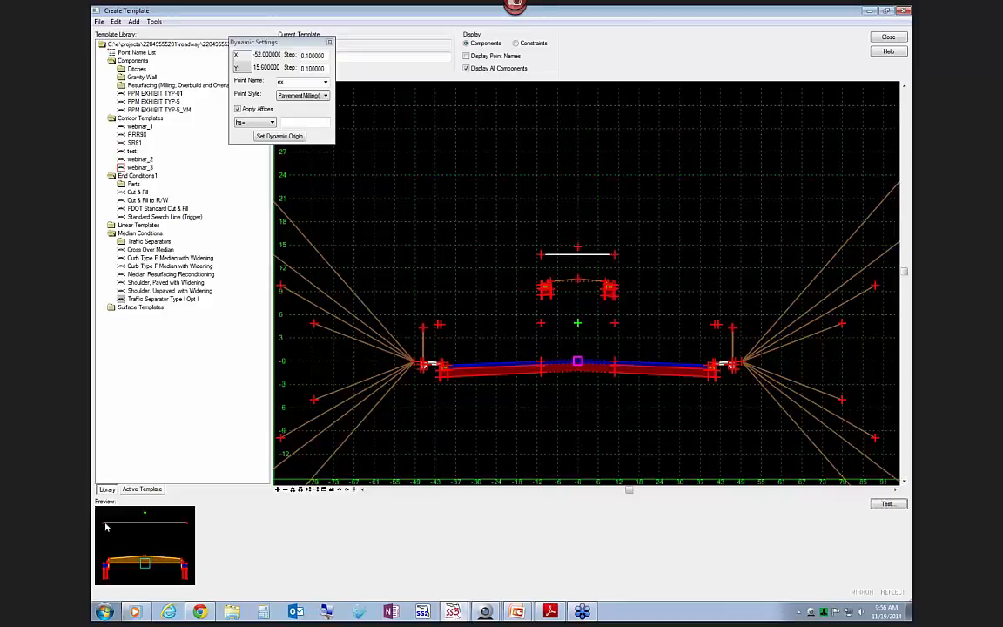
# - Turn off affixes and place Traffic Separator Type I Opt I by its upper centre point at about X -28, Y 29.4
pyautogui.moveTo(104, 526); pyautogui.dragTo(127, 544)
pyautogui.click(186, 523)
pyautogui.click(143, 516)
pyautogui.moveTo(145, 515); pyautogui.dragTo(241, 111)
pyautogui.click(238, 108)
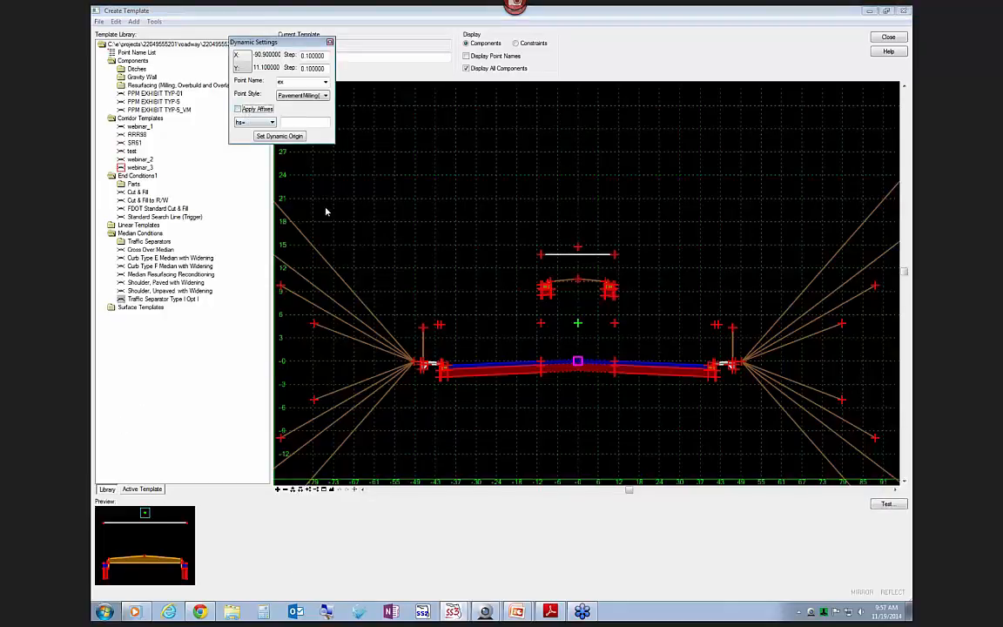
pyautogui.moveTo(144, 515); pyautogui.dragTo(485, 139)
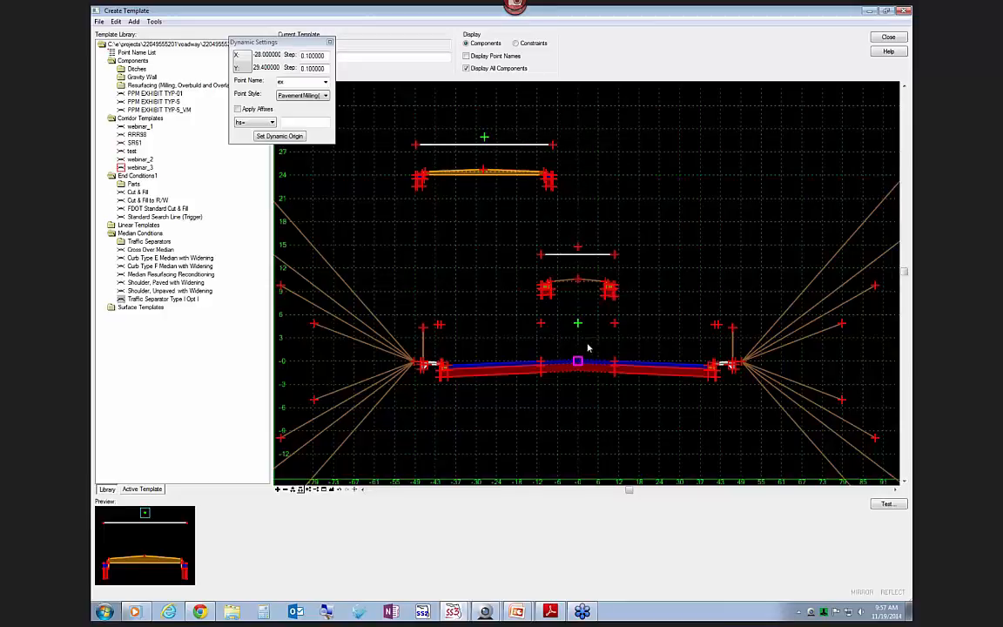
# - Add a full constraint from the traffic separator's upper centre point to CL with horizontal offset 0 and vertical offset 20
pyautogui.moveTo(607, 374)
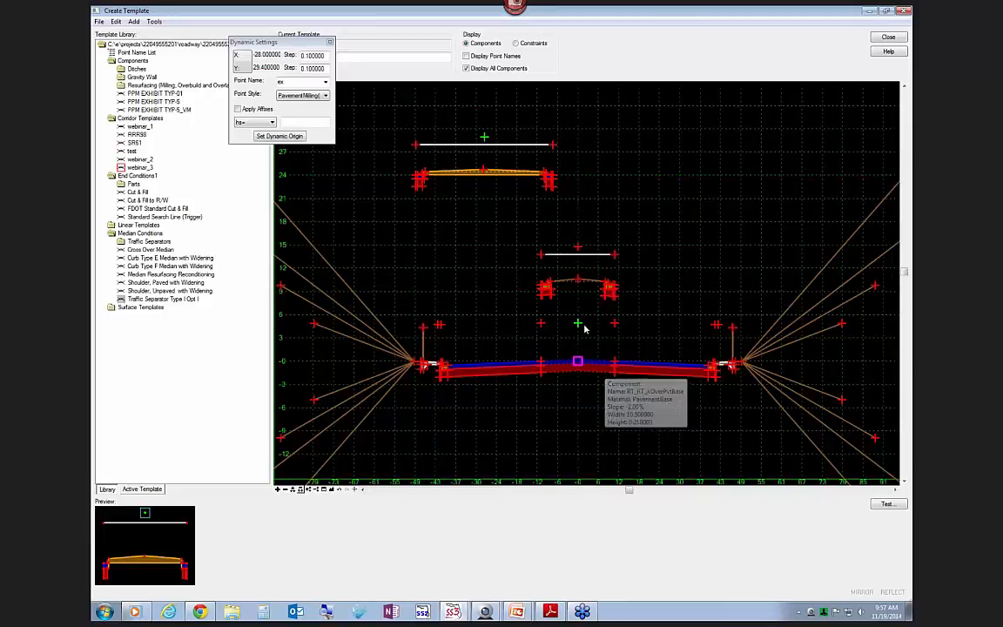
pyautogui.moveTo(579, 326)
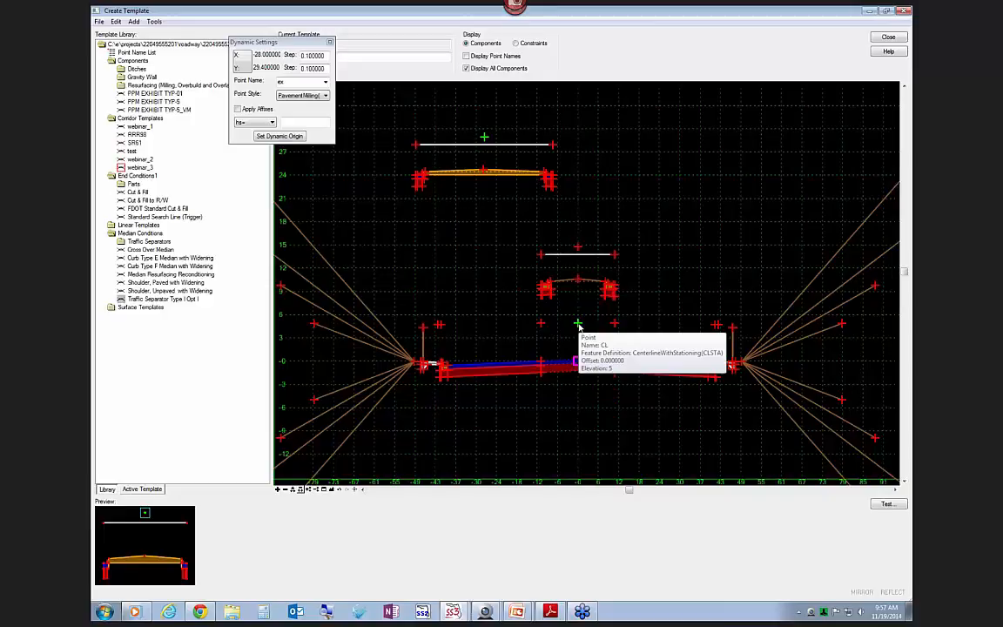
pyautogui.rightClick(485, 137)
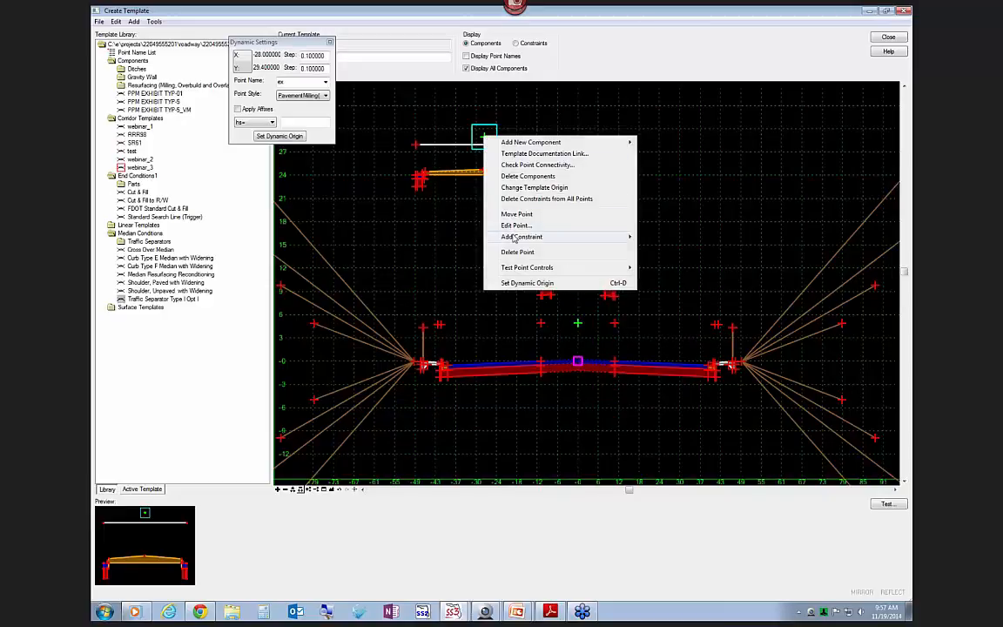
pyautogui.moveTo(574, 237)
pyautogui.click(678, 241)
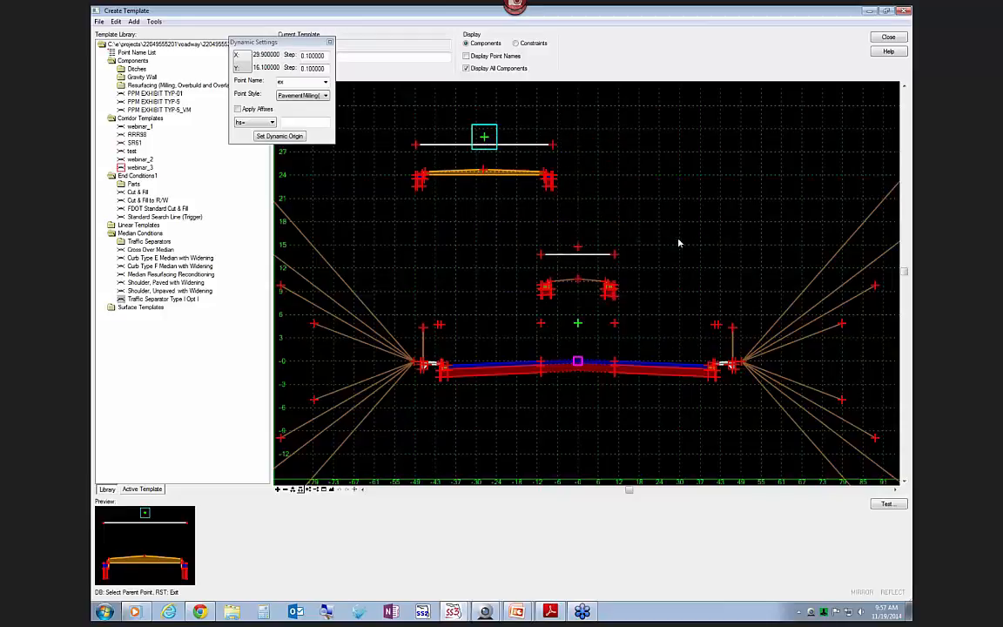
pyautogui.click(579, 325)
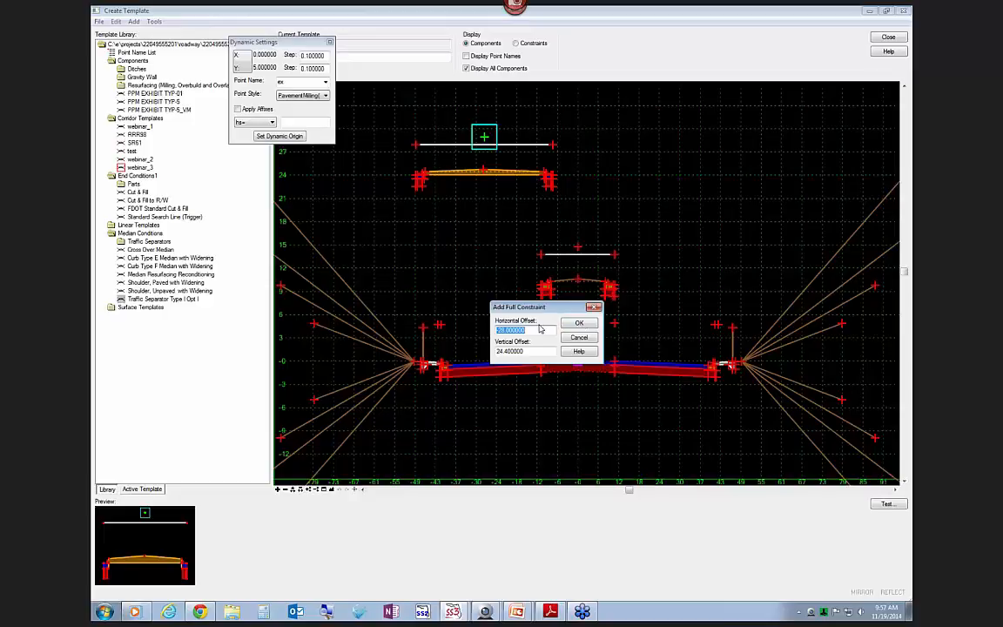
pyautogui.write('0')
pyautogui.press('Tab')
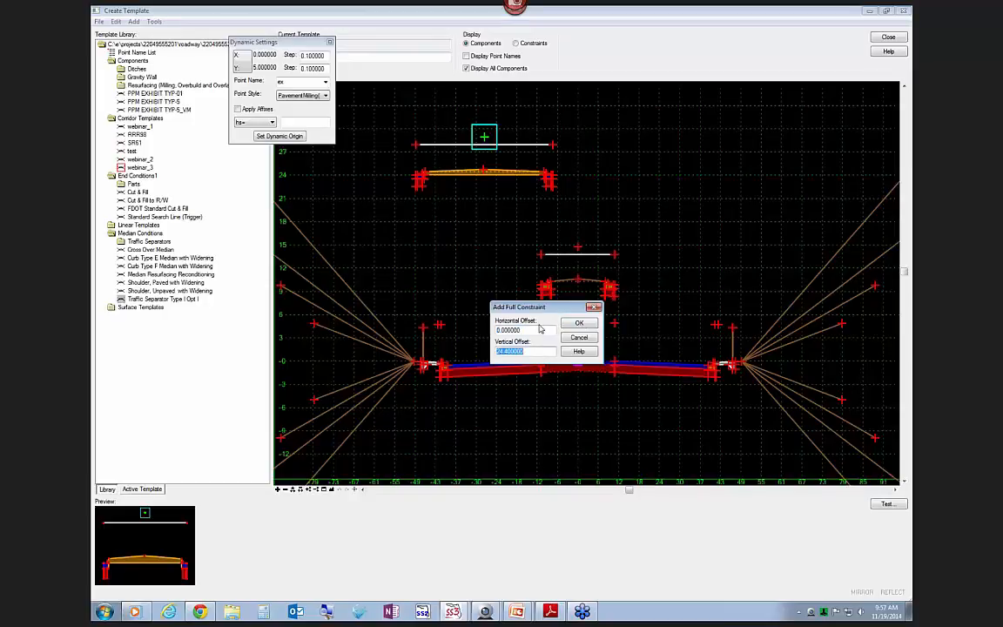
pyautogui.write('20')
pyautogui.press('Tab')
pyautogui.click(579, 324)
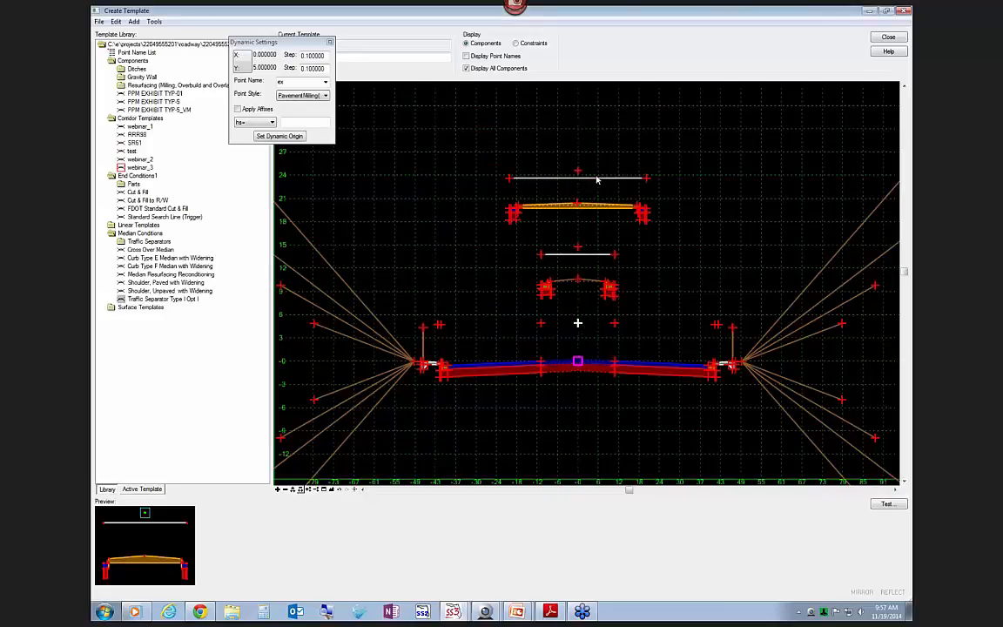
# - Delete both constraints from the traffic separator's left and right outer PGL points
pyautogui.scroll(2, 508, 211)
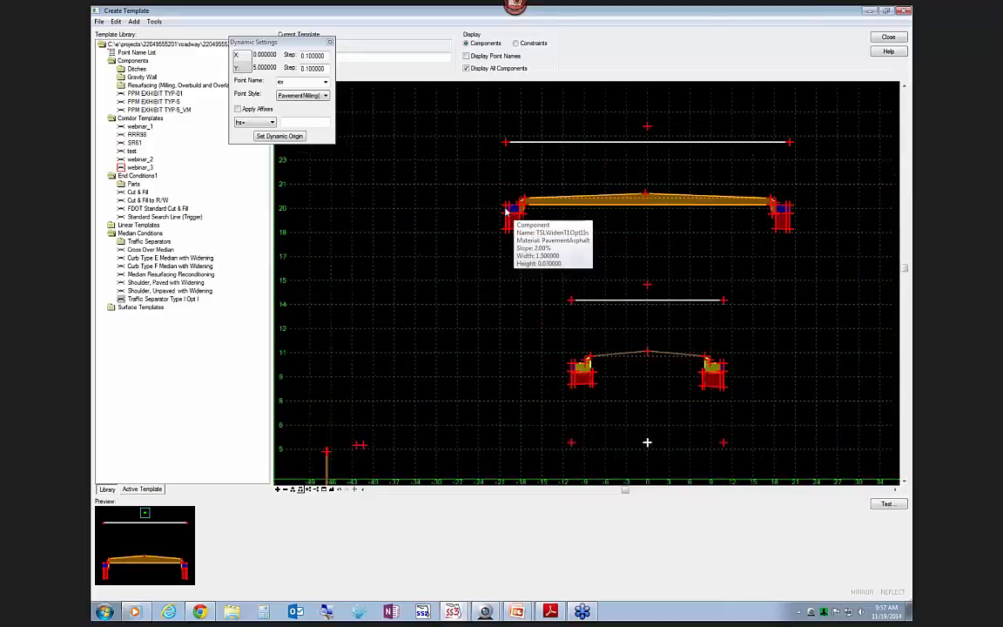
pyautogui.rightClick(508, 209)
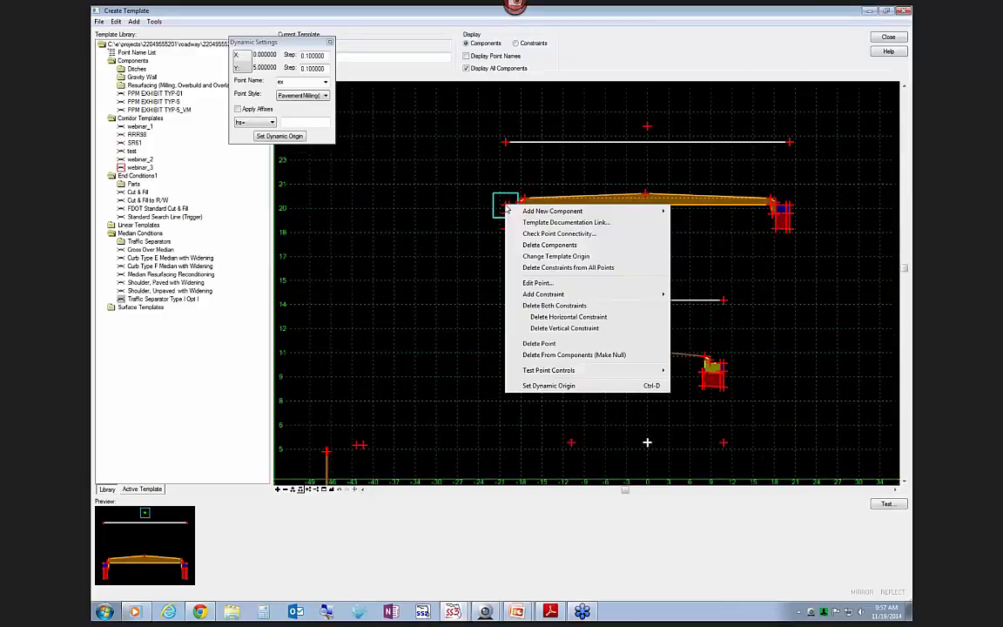
pyautogui.click(543, 308)
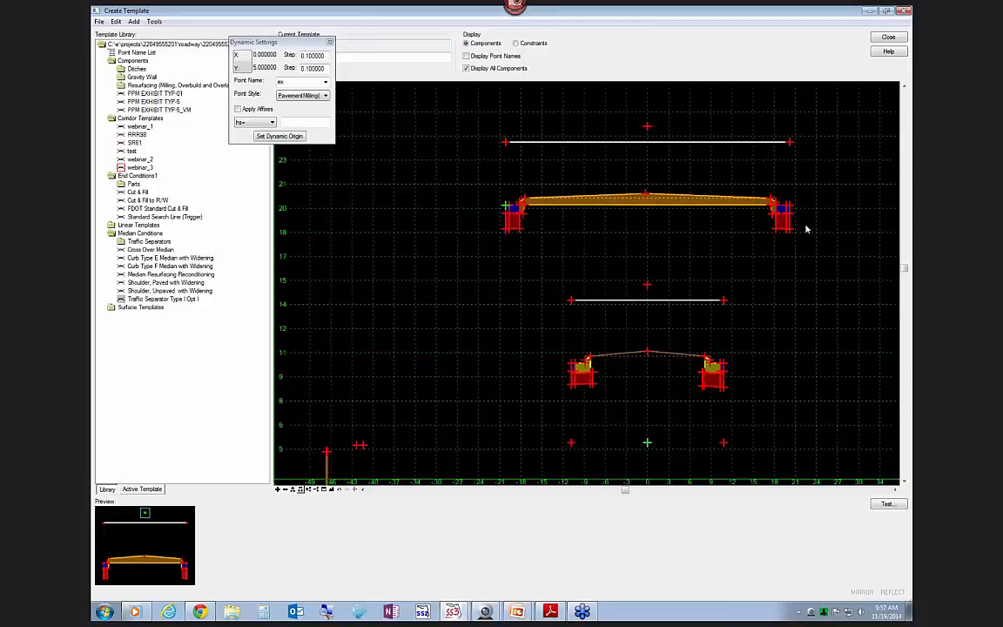
pyautogui.rightClick(788, 206)
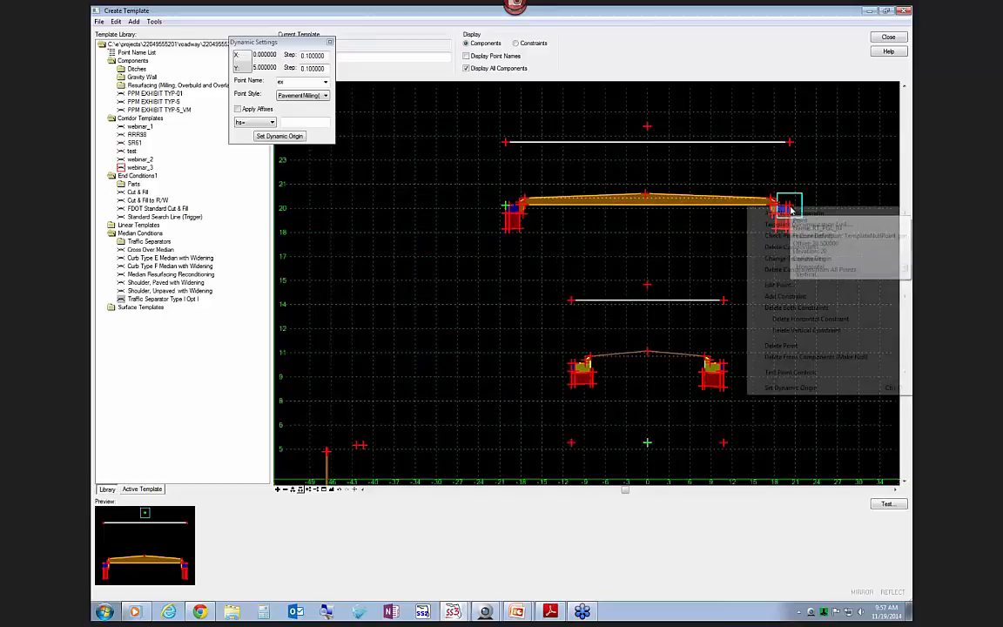
pyautogui.click(795, 308)
# - Constrain the traffic separator's left outer PGL point horizontally to LT_PGL_HANDLE with an offset of 0
pyautogui.rightClick(506, 208)
pyautogui.moveTo(526, 308)
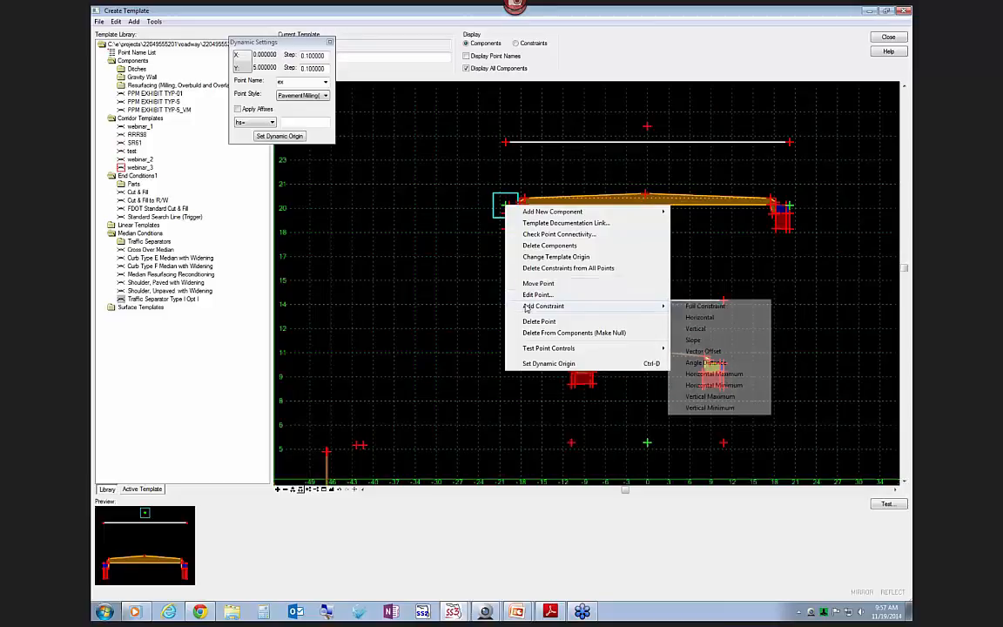
pyautogui.click(707, 320)
pyautogui.scroll(-2, 659, 227)
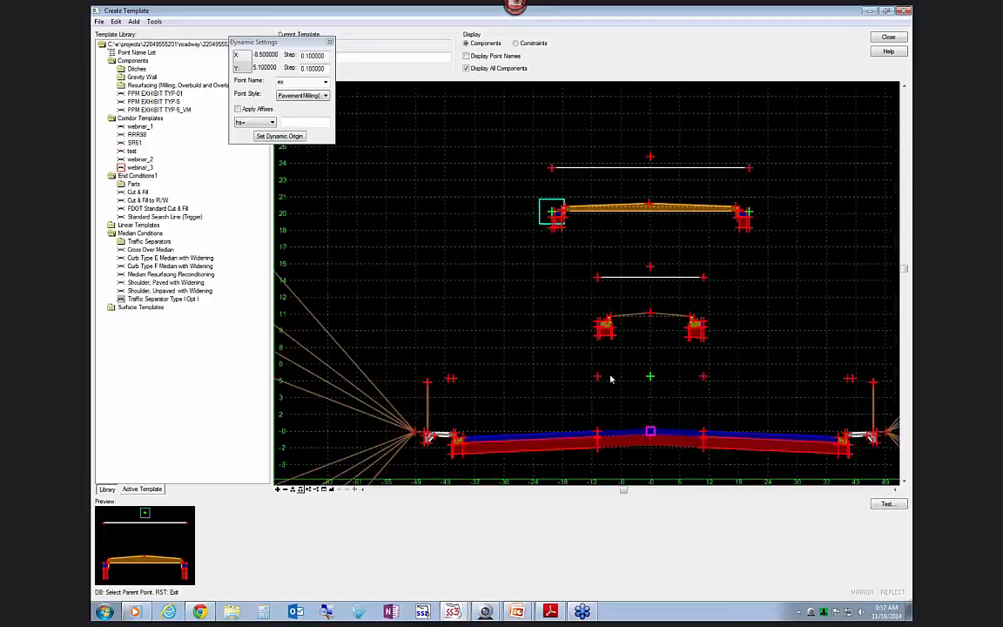
pyautogui.click(599, 378)
pyautogui.write('0')
pyautogui.click(597, 377)
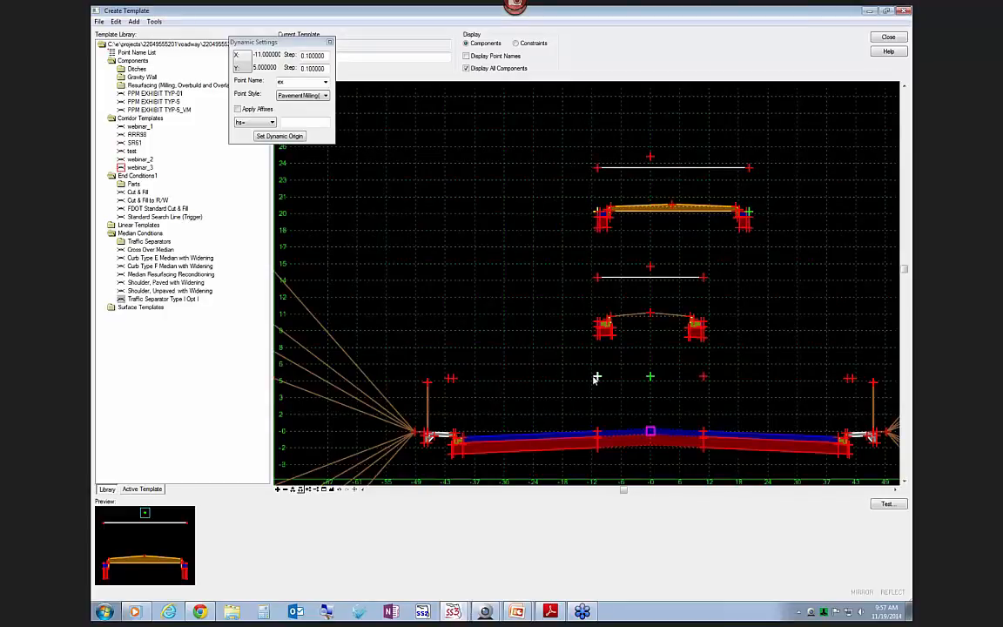
# - Constrain the traffic separator's right outer PGL point horizontally to RT_PGL_HANDLE with an offset of 0
pyautogui.rightClick(749, 215)
pyautogui.moveTo(783, 313)
pyautogui.click(690, 329)
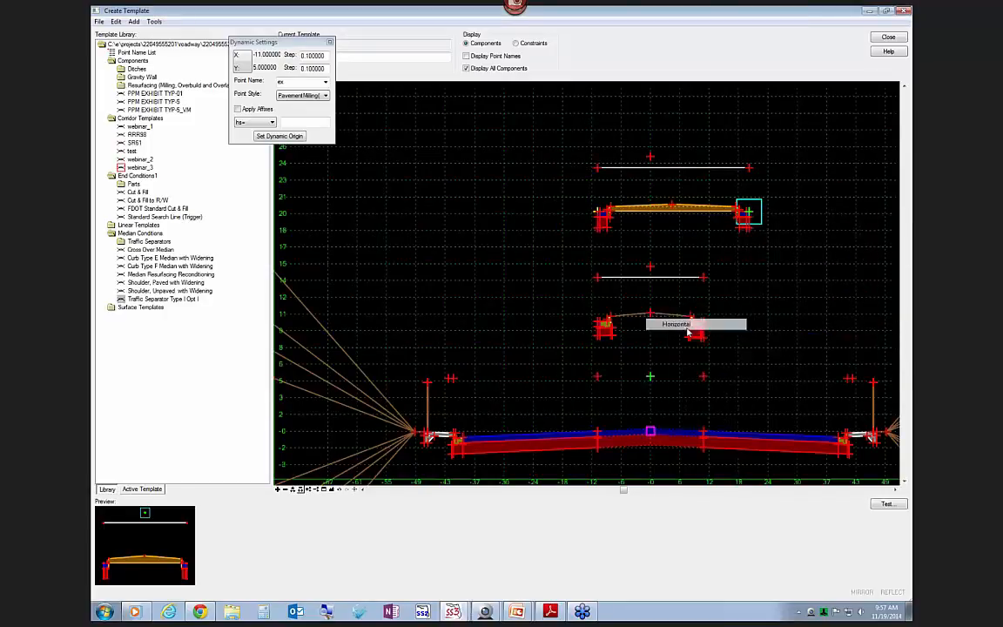
pyautogui.click(703, 377)
pyautogui.write('0')
pyautogui.press('Return')
pyautogui.click(718, 377)
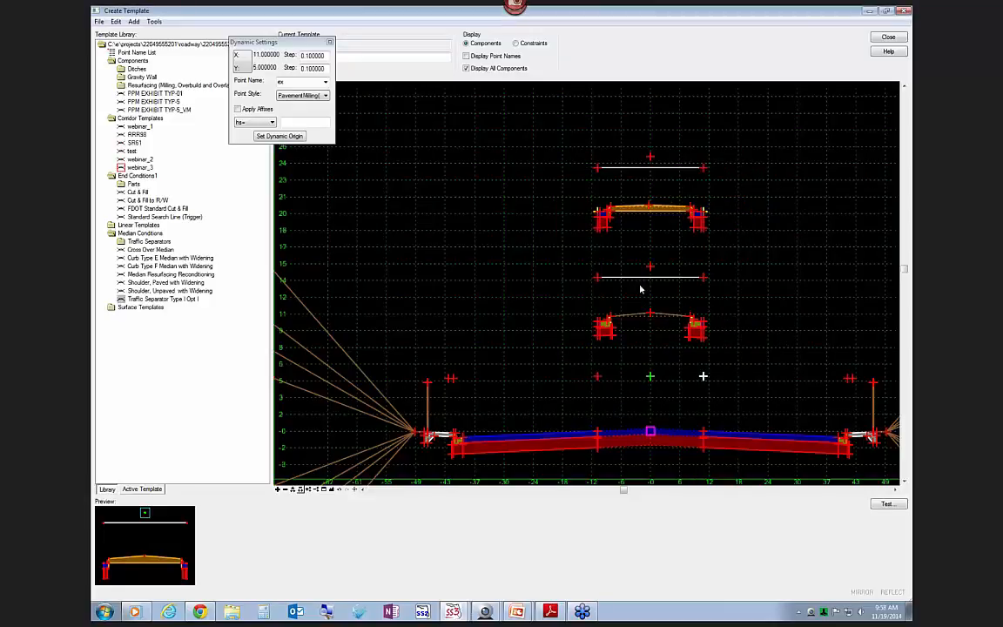
# - Add a vertical constraint from the traffic separator's left PGL point to LT_PVT_PGL with an offset of 20
pyautogui.scroll(2, 613, 246)
pyautogui.rightClick(585, 190)
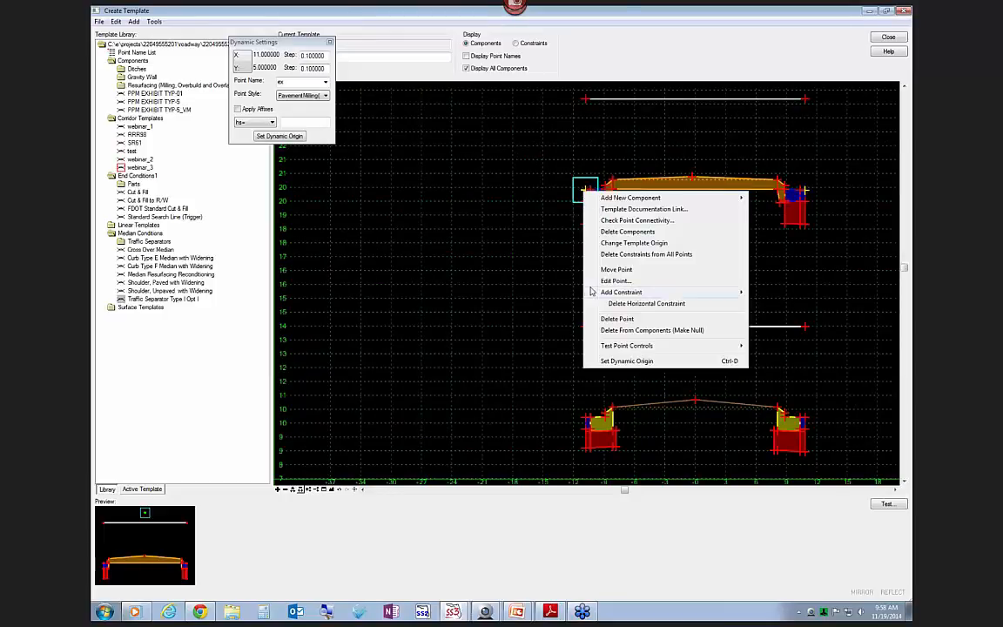
pyautogui.click(766, 314)
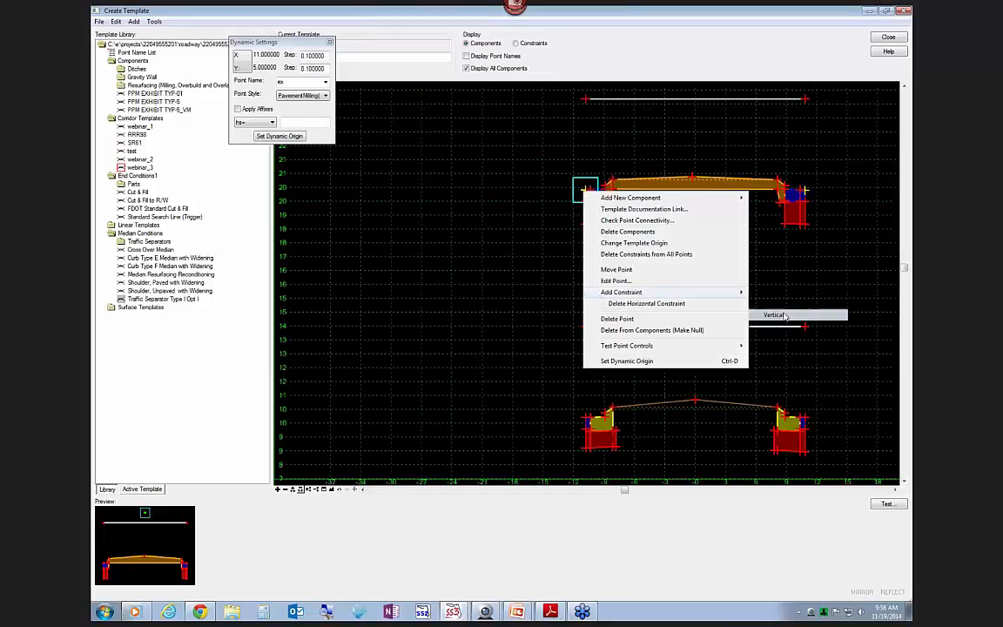
pyautogui.scroll(-2, 739, 206)
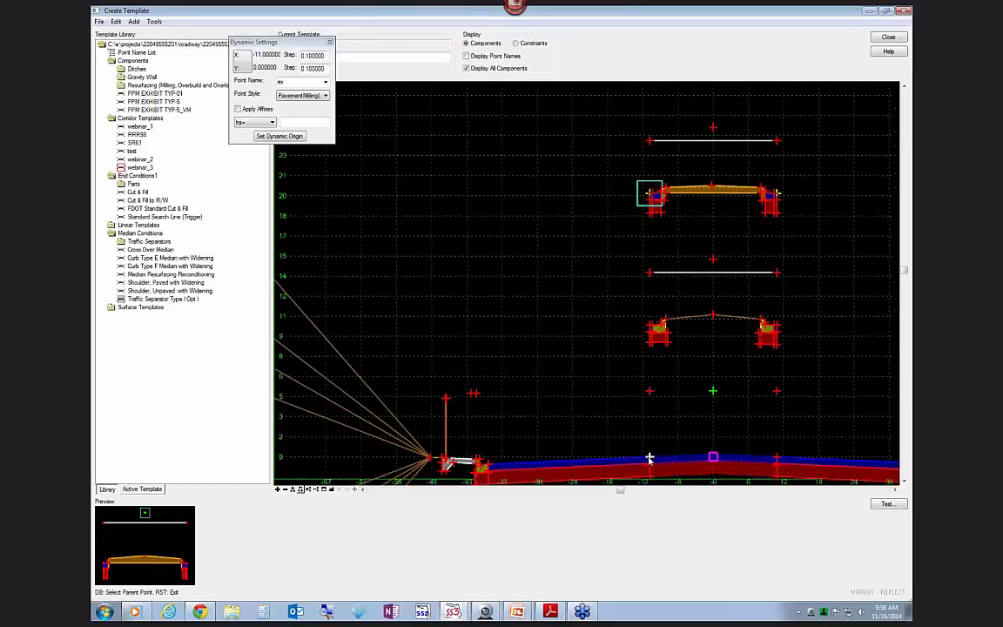
pyautogui.click(648, 459)
pyautogui.click(648, 459)
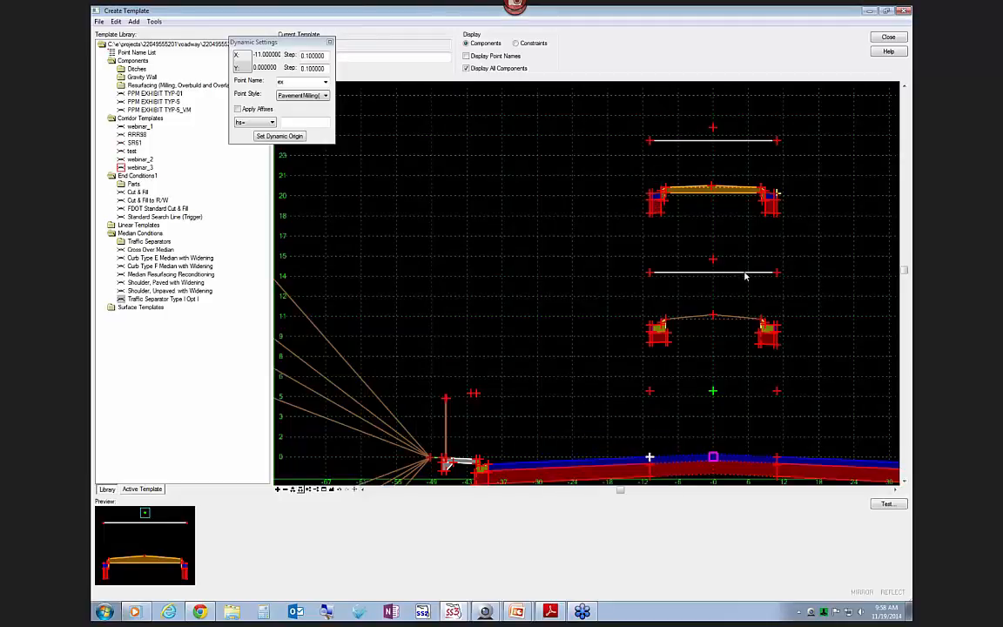
# - Add a vertical constraint from the traffic separator's right PGL point to RT_PVT_PGL with an offset of 20
pyautogui.rightClick(778, 195)
pyautogui.moveTo(786, 299)
pyautogui.click(703, 319)
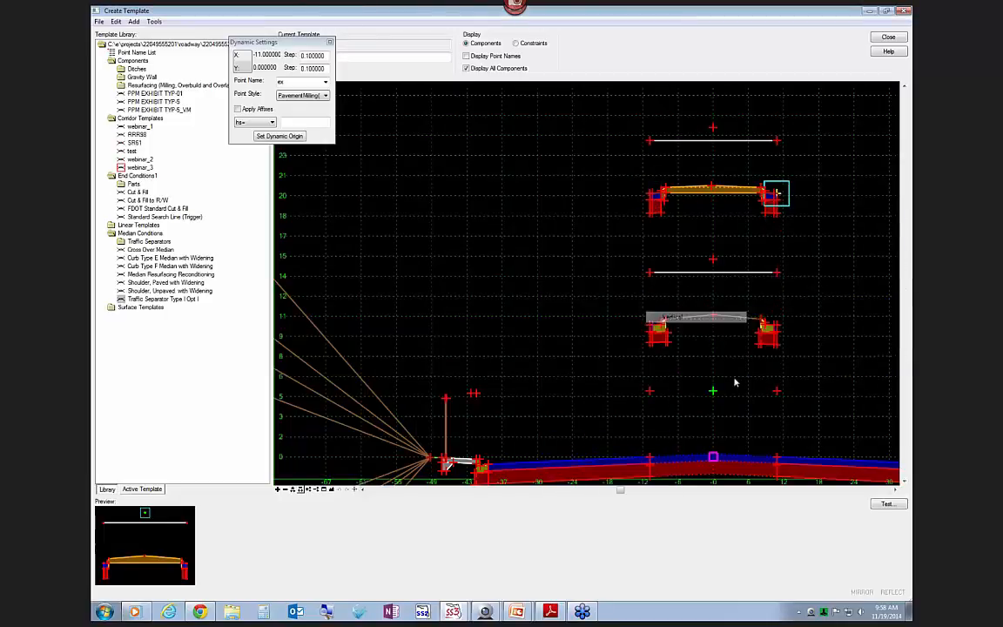
pyautogui.click(774, 459)
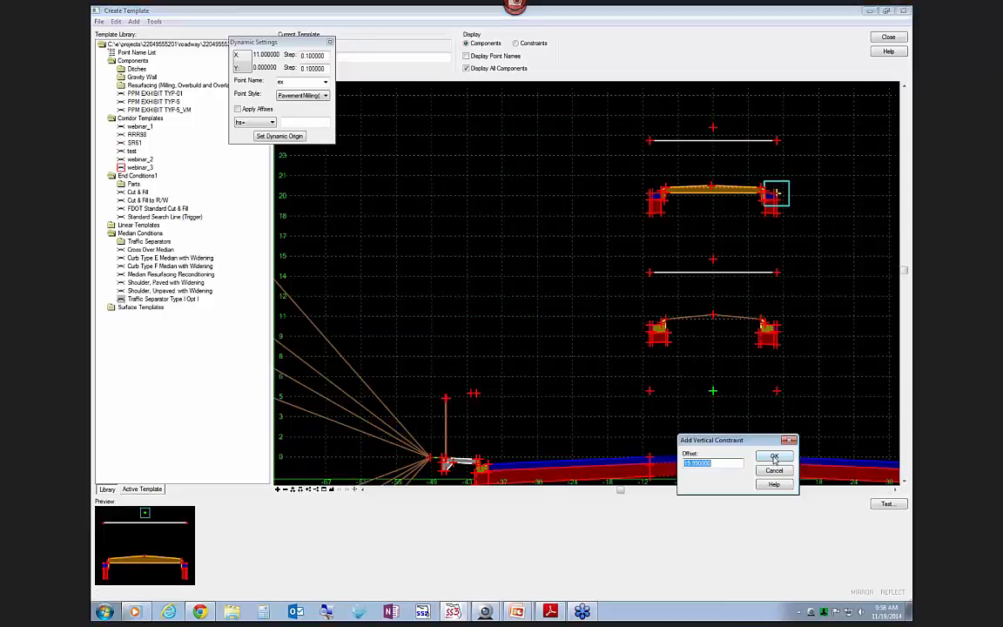
pyautogui.write('20')
pyautogui.click(774, 456)
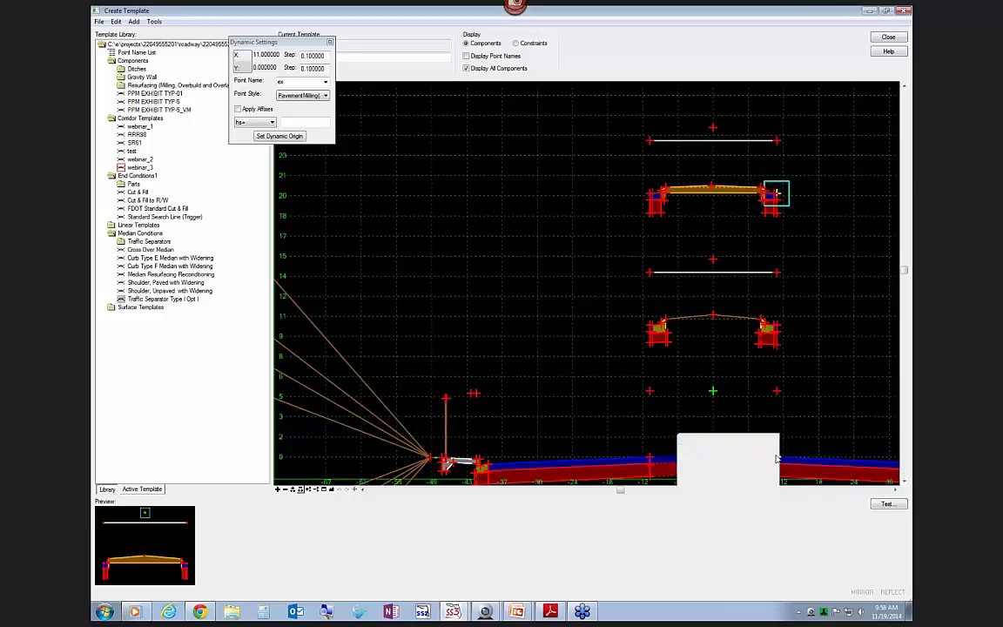
# - Label the vertical constraint of LT_PGL_IN as V_OFF, apply it and close the point's properties
pyautogui.scroll(3, 650, 191)
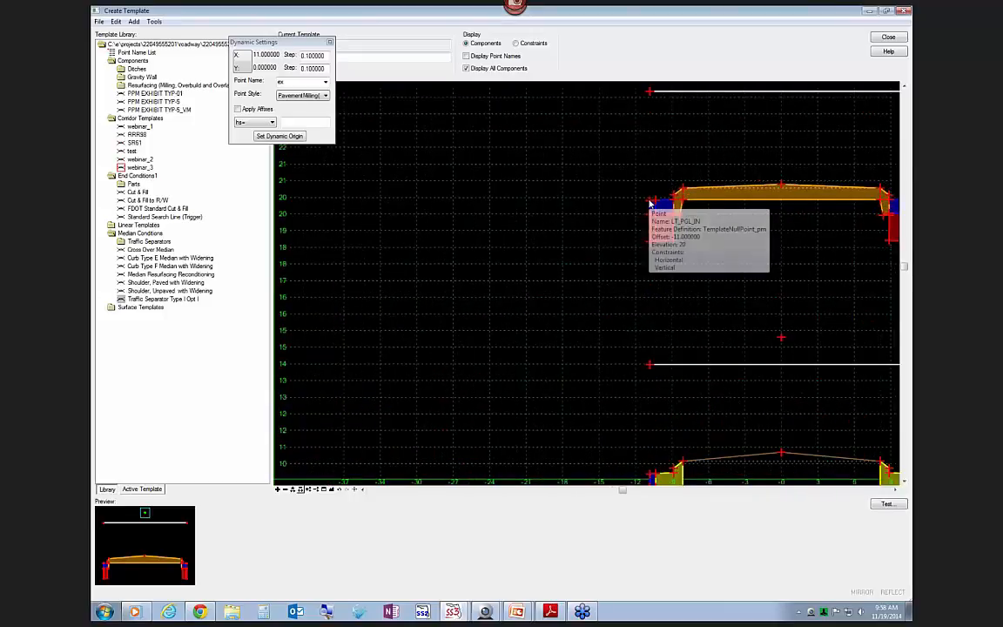
pyautogui.doubleClick(651, 203)
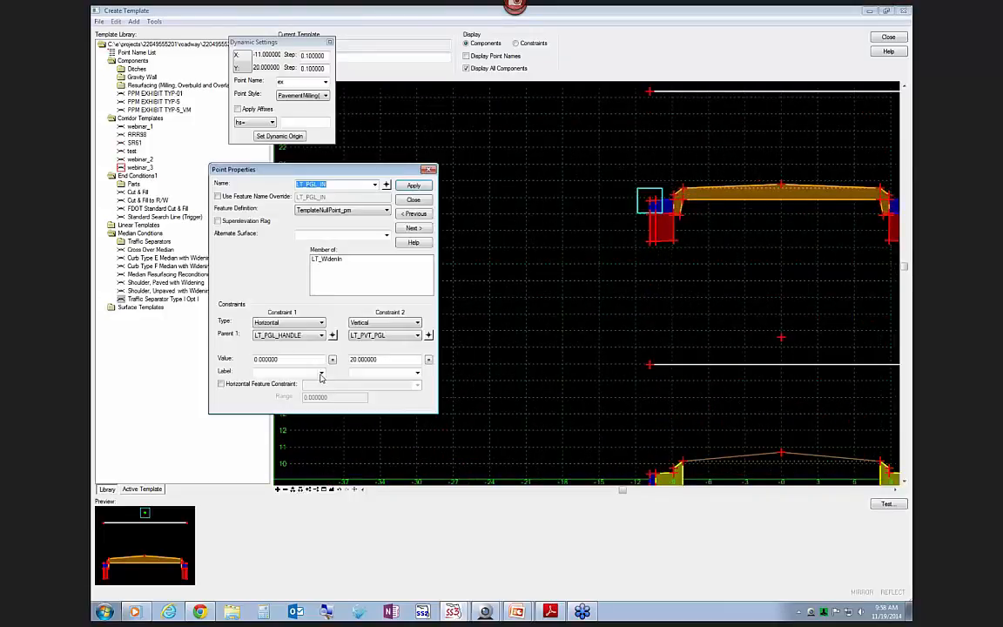
pyautogui.click(417, 373)
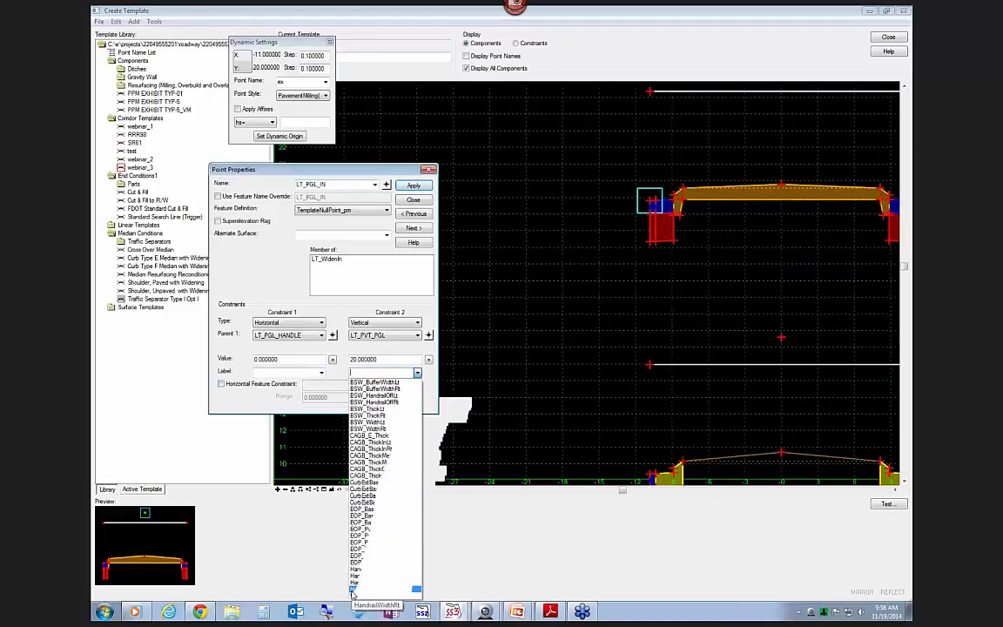
pyautogui.click(355, 585)
pyautogui.click(413, 200)
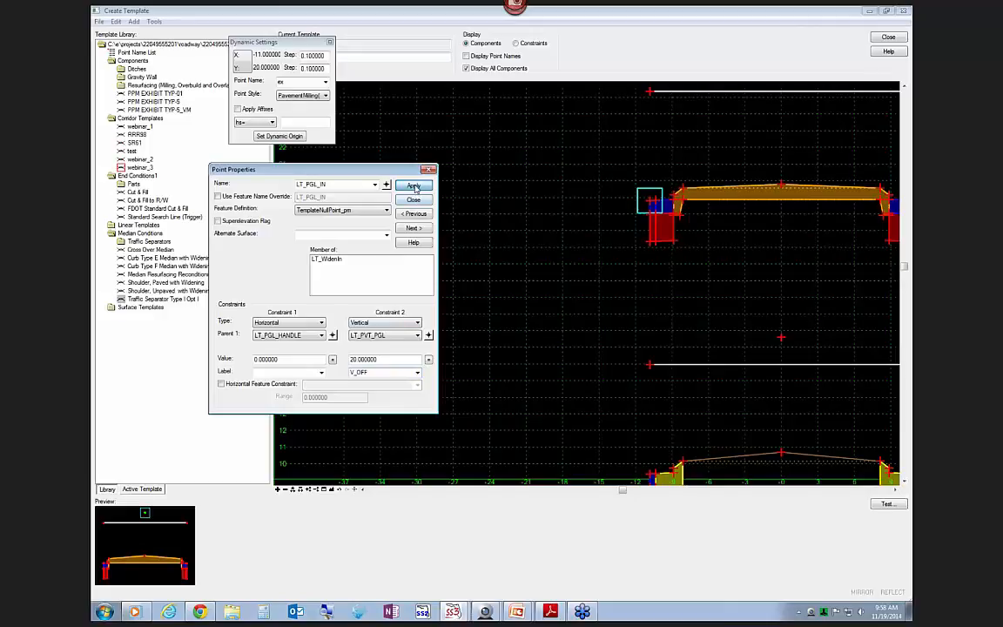
# - Label the vertical constraint of RT_PGL_IN as V_OFF, apply it and close the point's properties
pyautogui.scroll(-1, 365, 209)
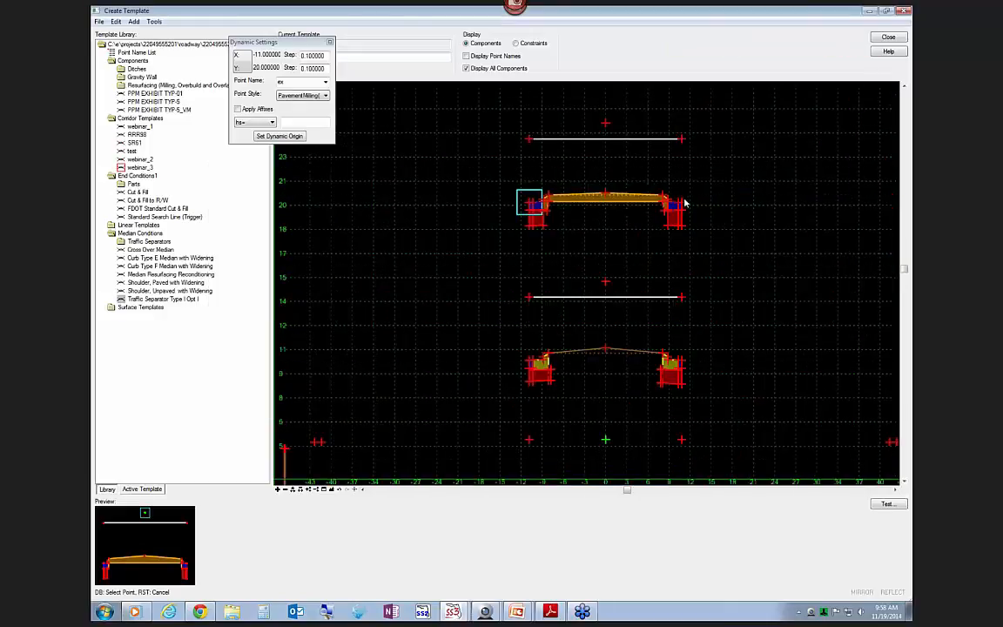
pyautogui.doubleClick(685, 205)
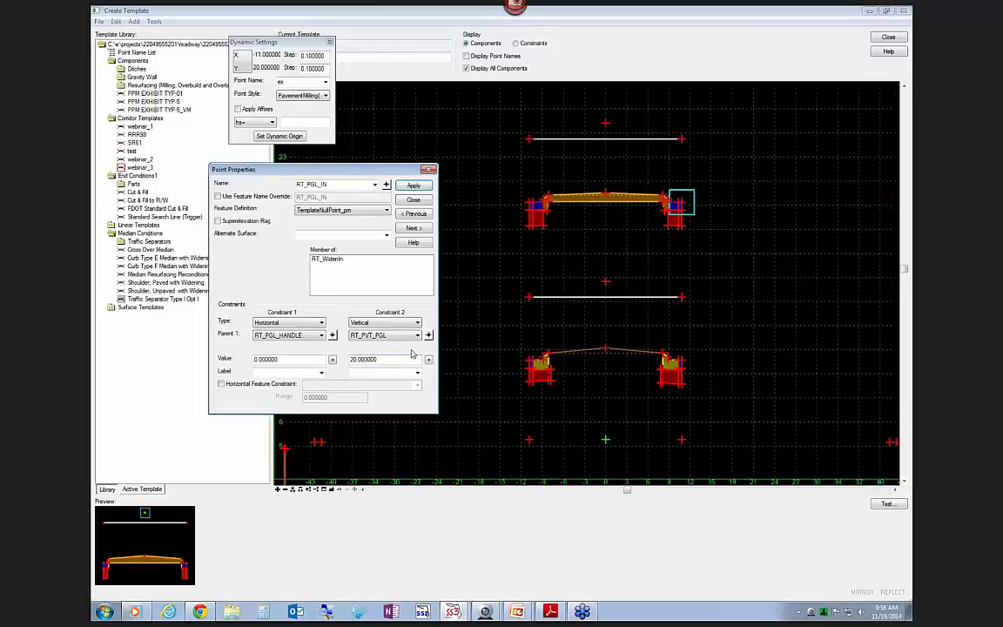
pyautogui.click(417, 373)
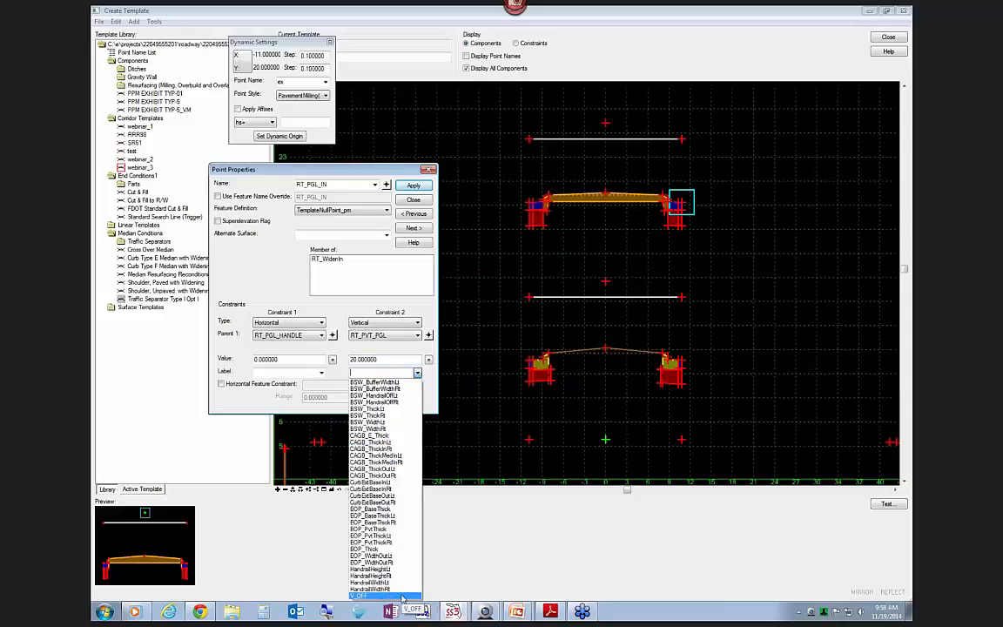
pyautogui.click(361, 596)
pyautogui.click(414, 200)
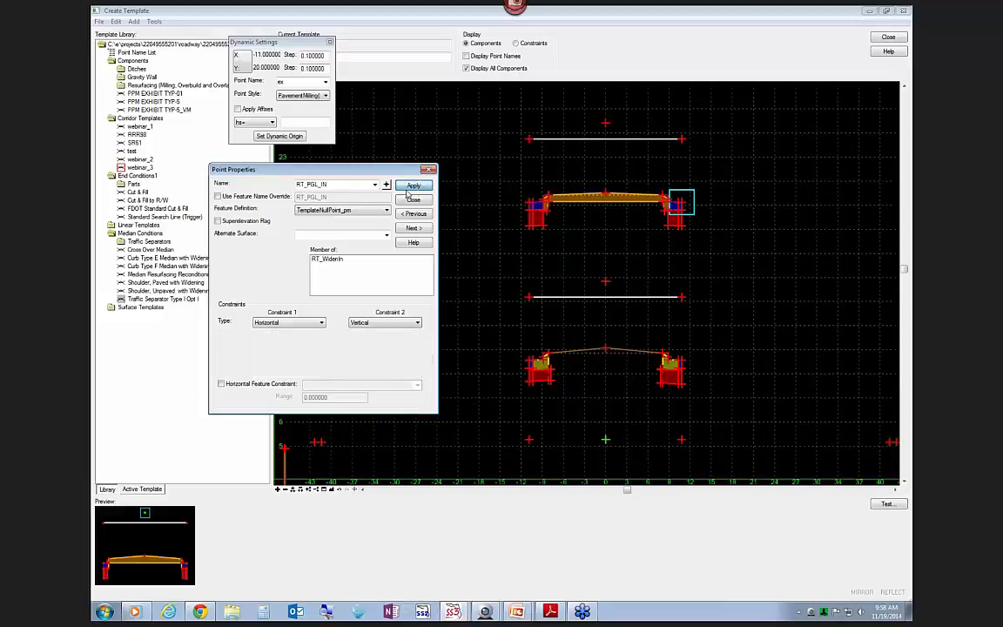
# - Extend the display rule of RT_RT_XOverPvt to NOT SEARCH_CURB_E AND NOT SEARCH_TS and close the component's properties
pyautogui.scroll(-3, 553, 130)
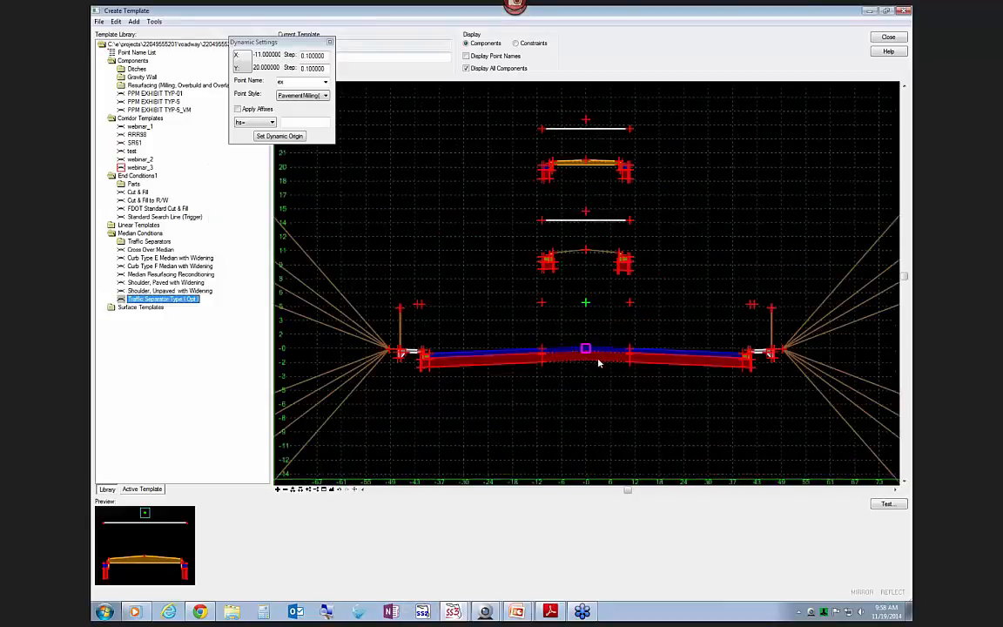
pyautogui.scroll(3, 601, 353)
pyautogui.doubleClick(609, 350)
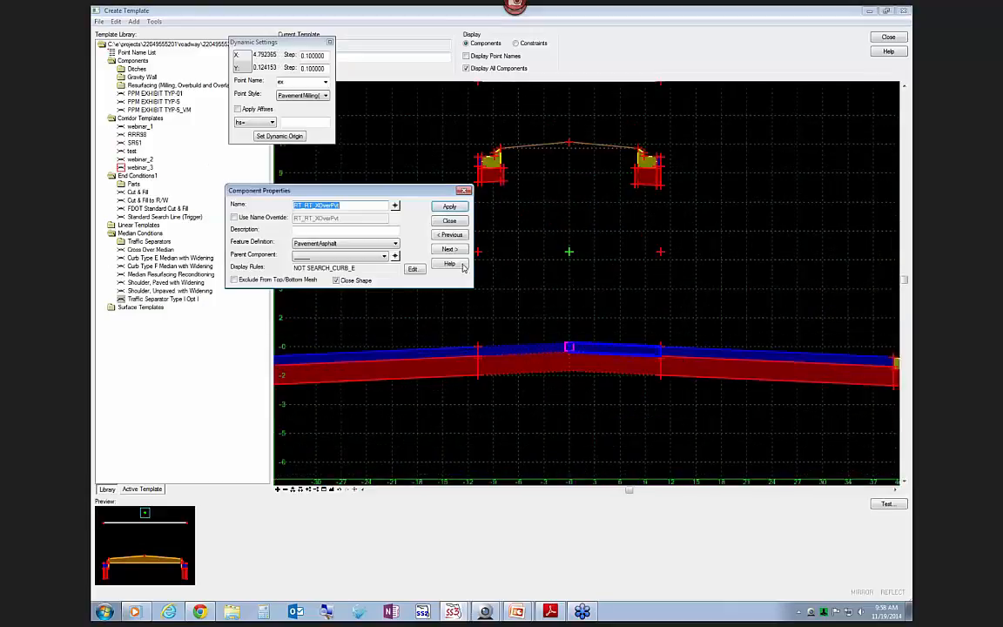
pyautogui.click(413, 270)
pyautogui.click(449, 176)
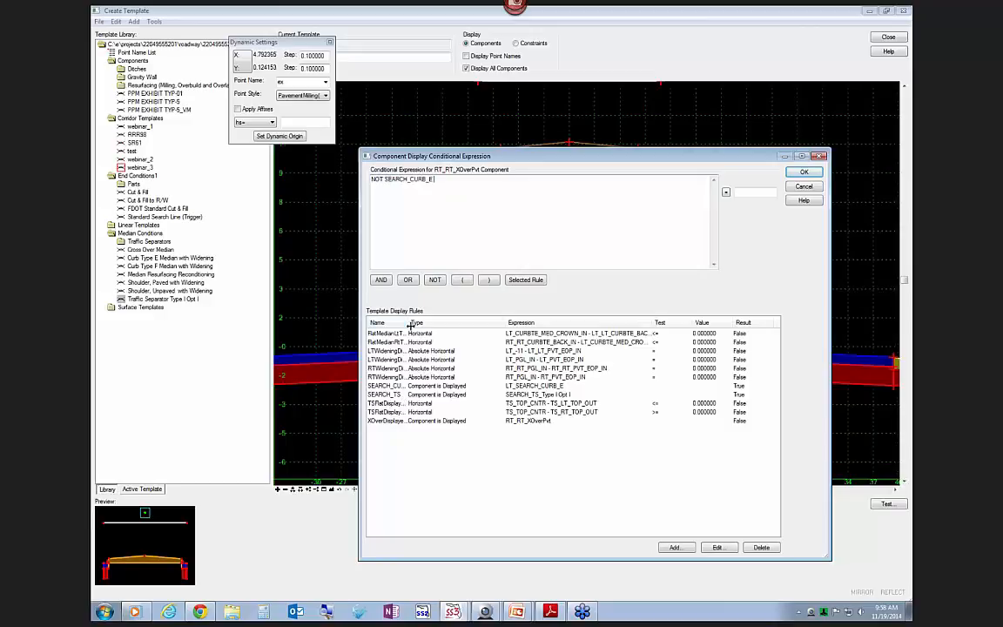
pyautogui.moveTo(408, 322); pyautogui.dragTo(459, 322)
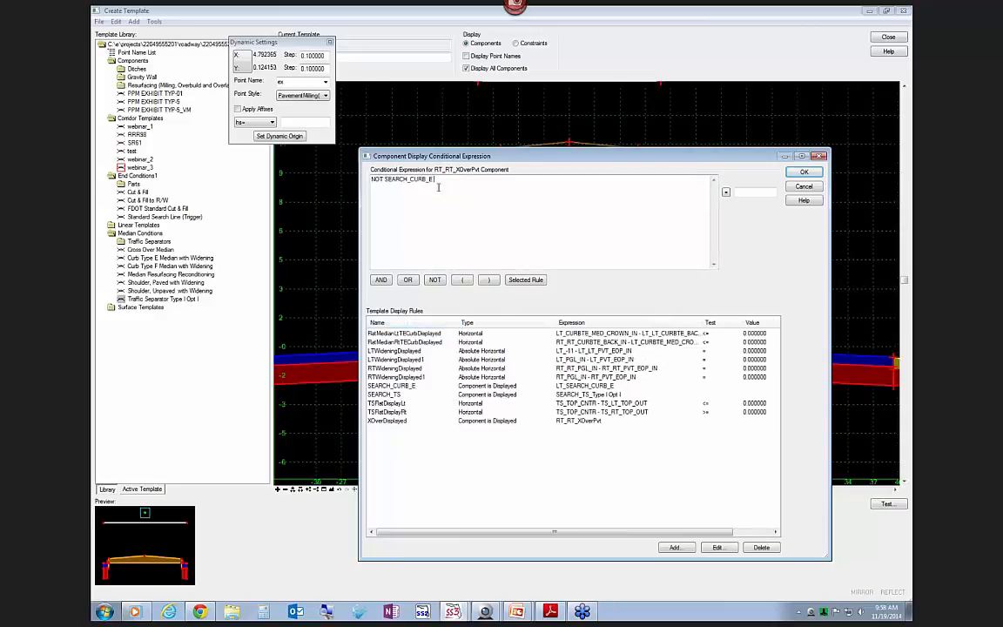
pyautogui.click(381, 279)
pyautogui.click(435, 279)
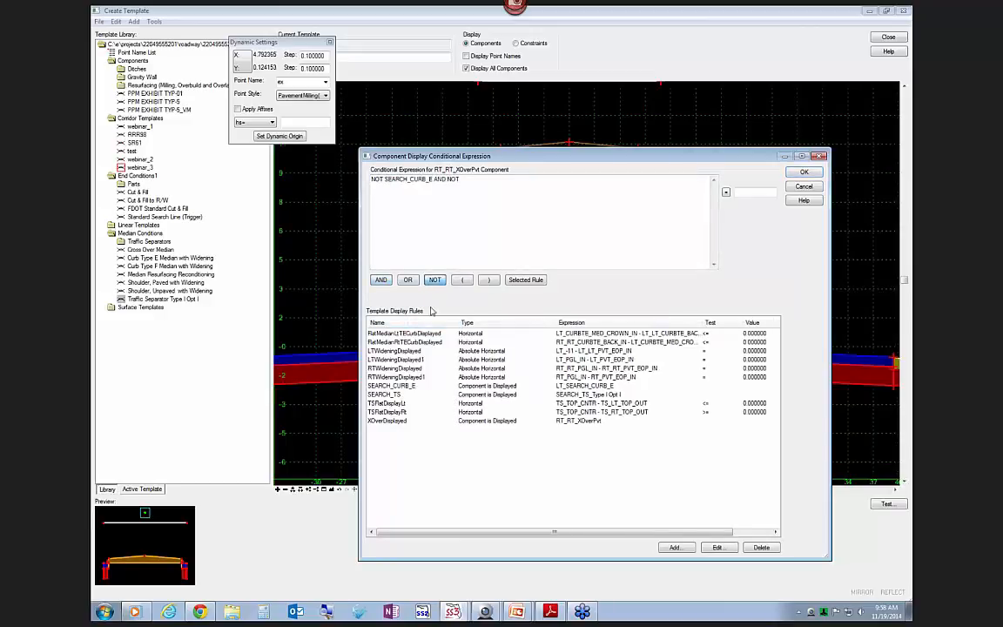
pyautogui.click(392, 395)
pyautogui.click(526, 280)
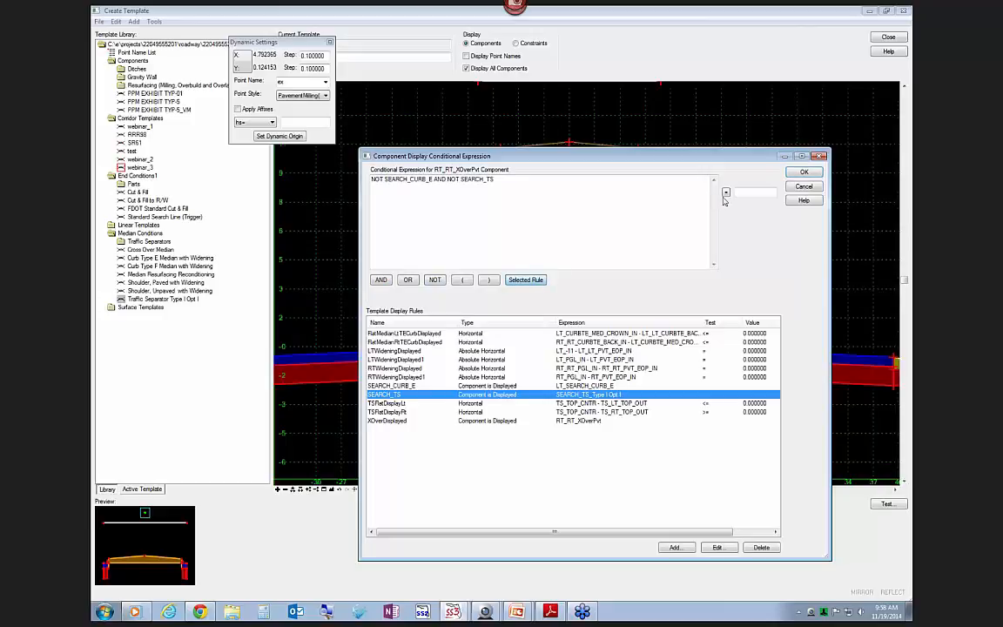
pyautogui.click(804, 172)
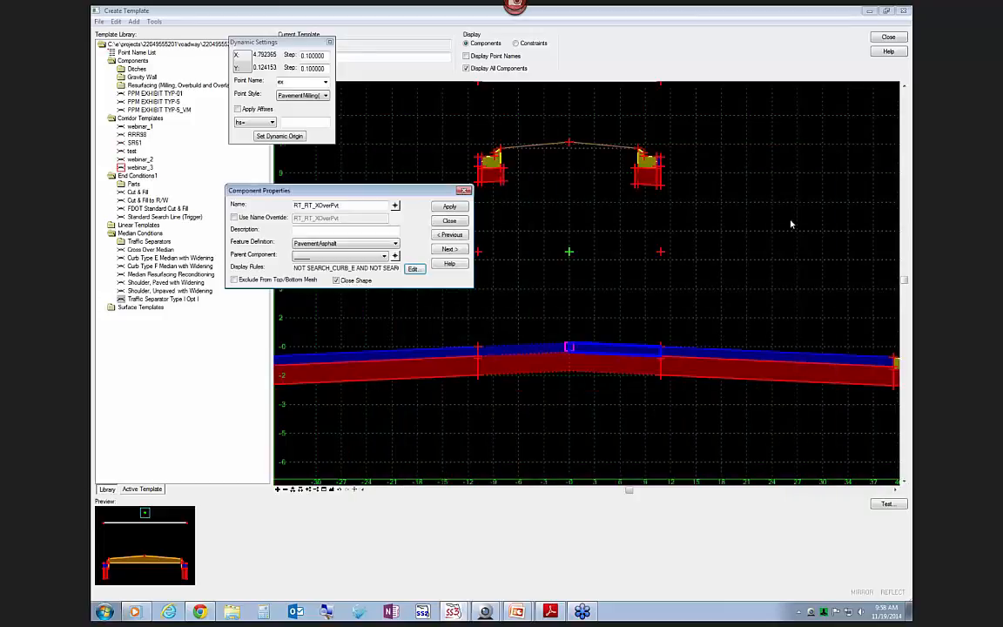
pyautogui.click(449, 220)
# - Test the template by drawing the CurbGutterTypeE feature definition target over the median area
pyautogui.click(888, 504)
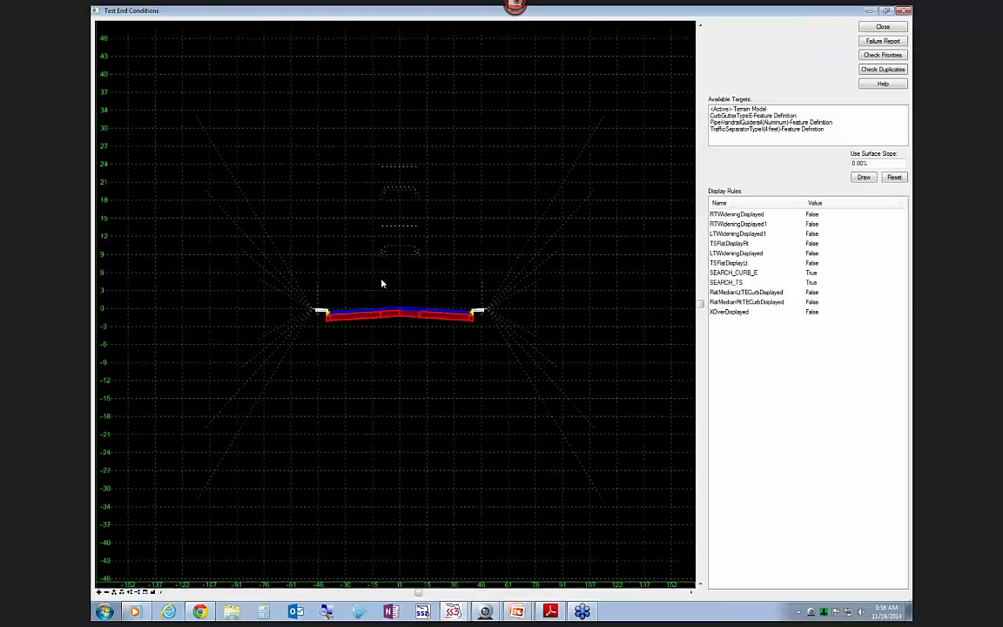
pyautogui.scroll(3, 380, 284)
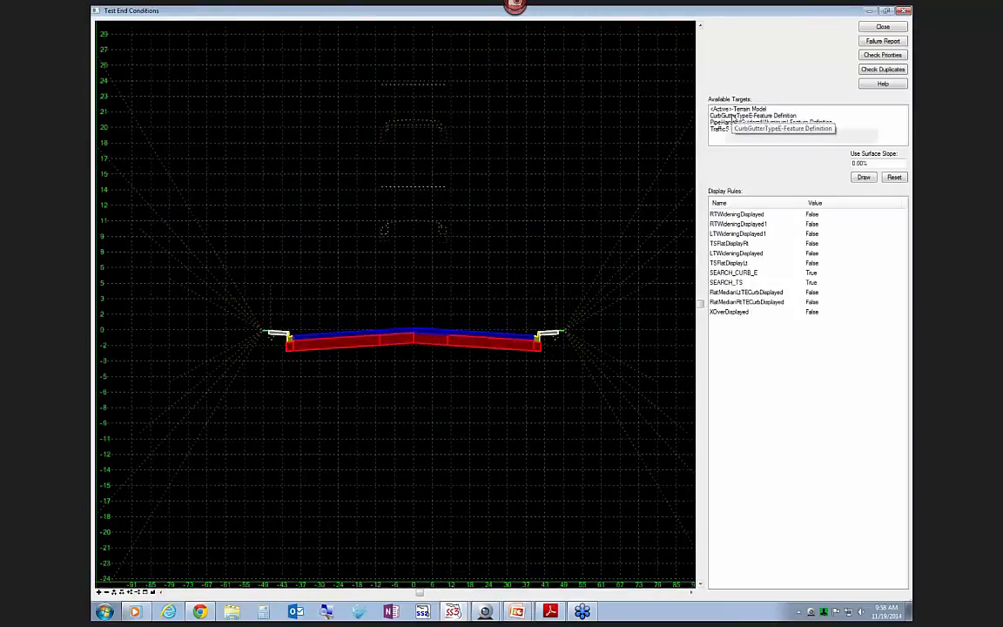
pyautogui.click(736, 115)
pyautogui.click(437, 194)
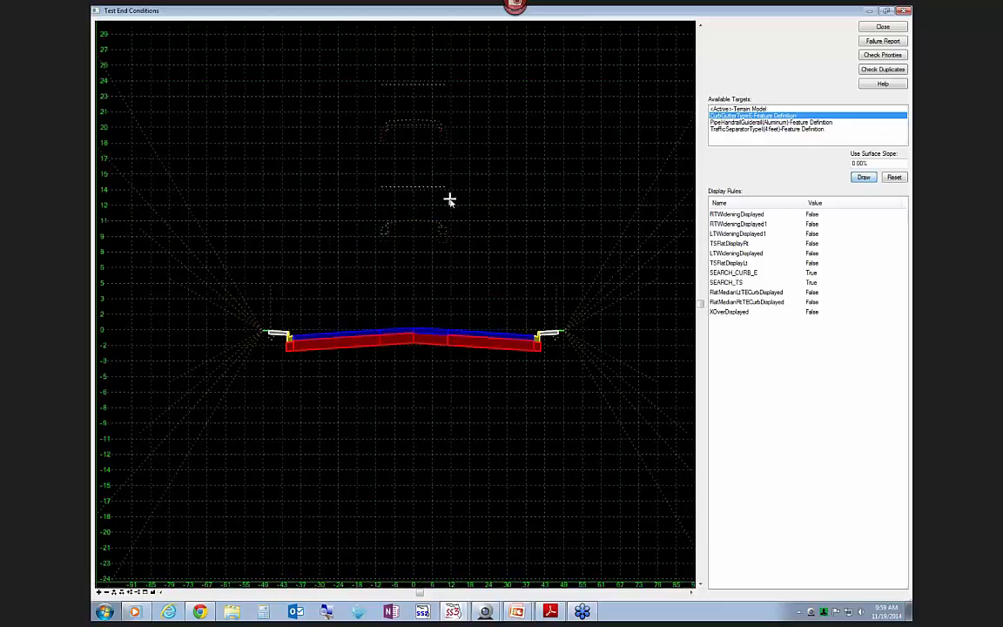
# - Test the median display with the TrafficSeparatorTypeI (4 feet) target drawn over the crossover, and close the end condition test
pyautogui.click(766, 129)
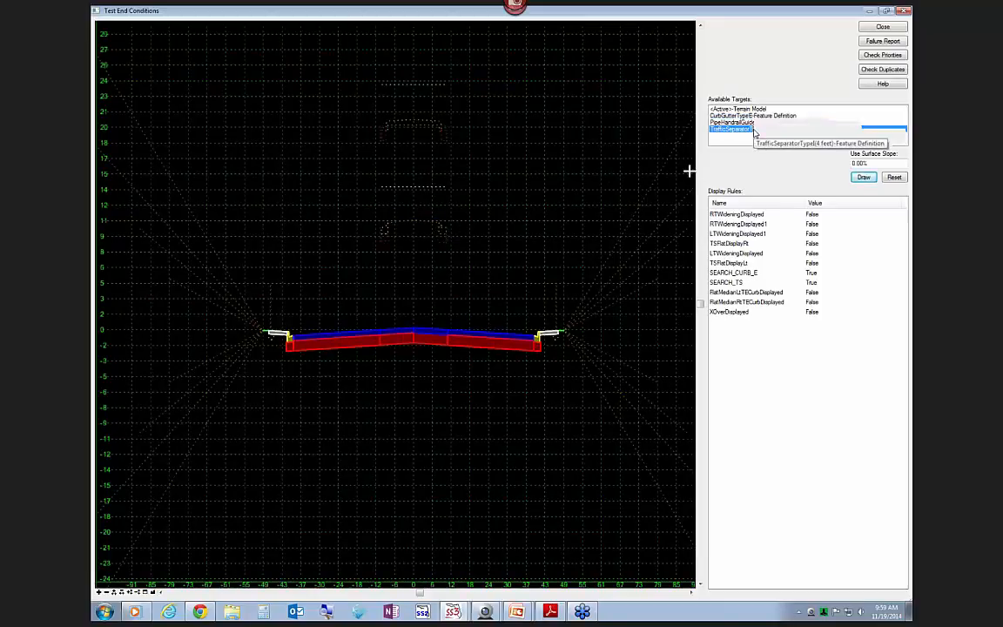
pyautogui.click(855, 178)
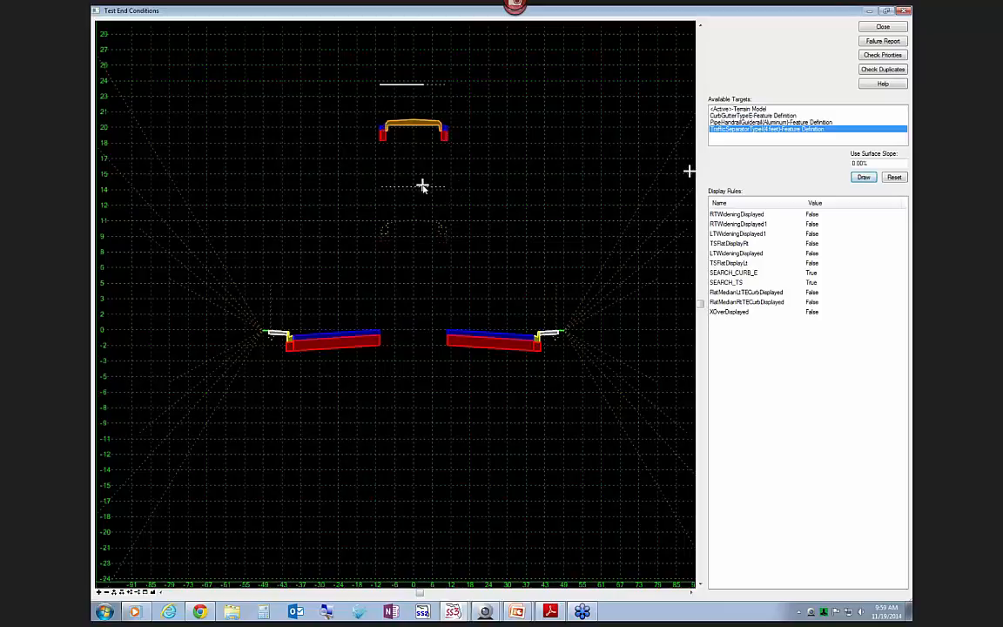
pyautogui.click(418, 185)
pyautogui.click(883, 27)
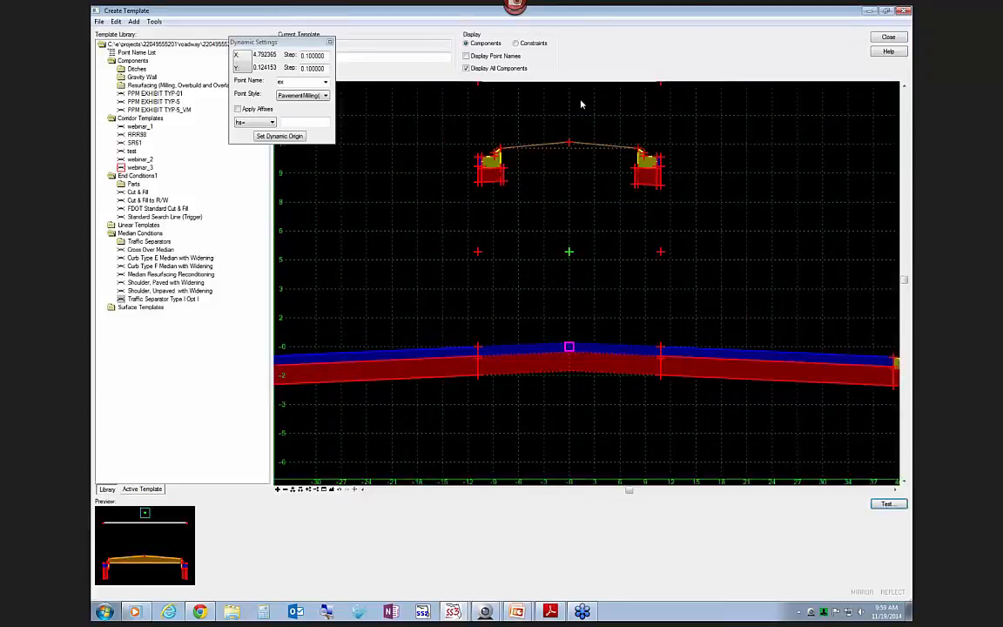
# - Preview the Shoulder, Paved with Widening median template from the library
pyautogui.scroll(-3, 568, 380)
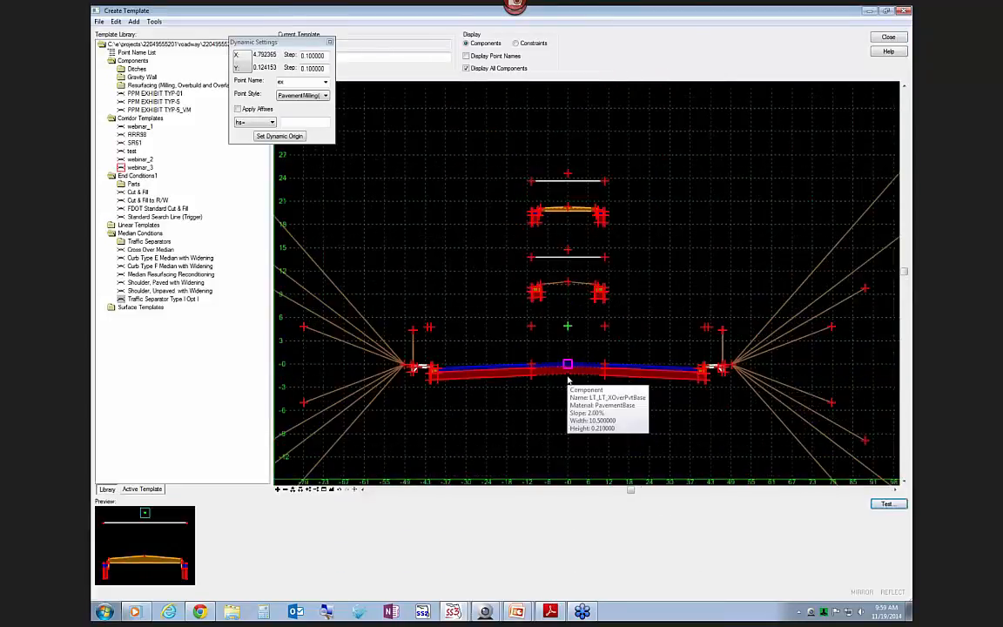
pyautogui.click(153, 284)
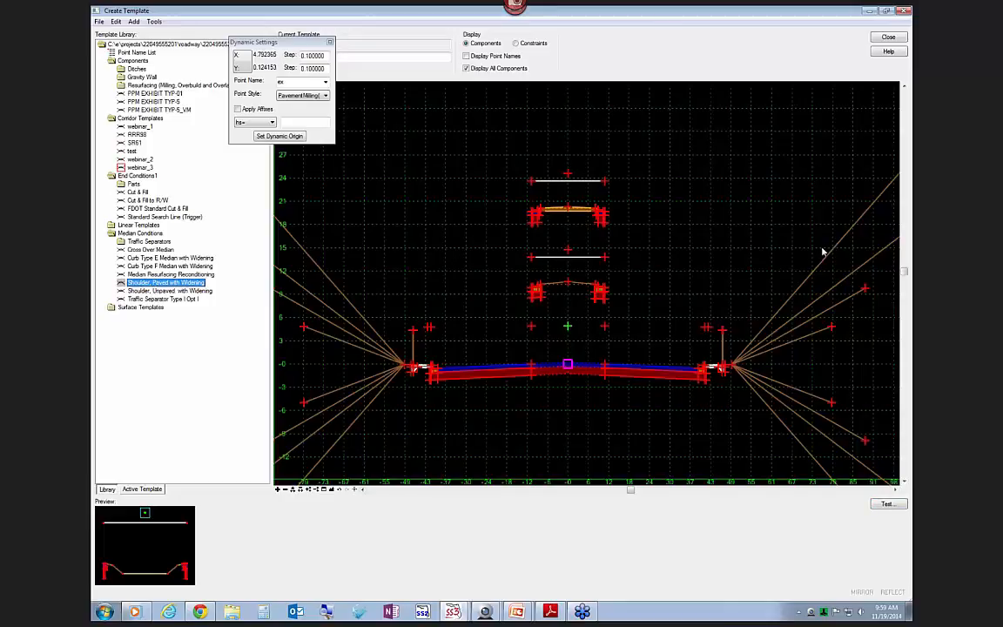
# - Try to switch to the FDOTSS3Templates2.pptx presentation in PowerPoint
pyautogui.moveTo(516, 612)
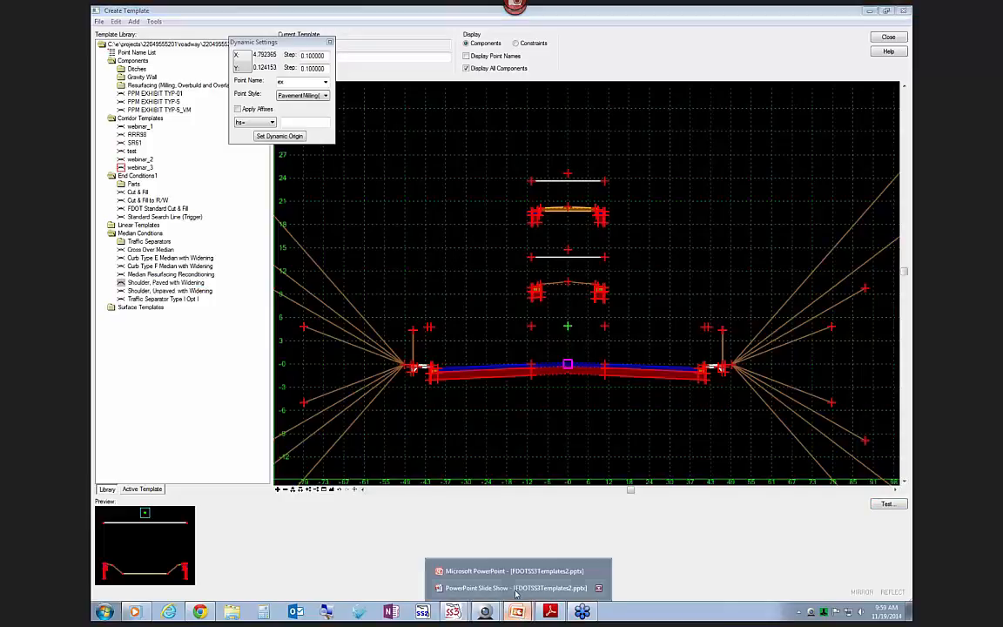
pyautogui.click(512, 577)
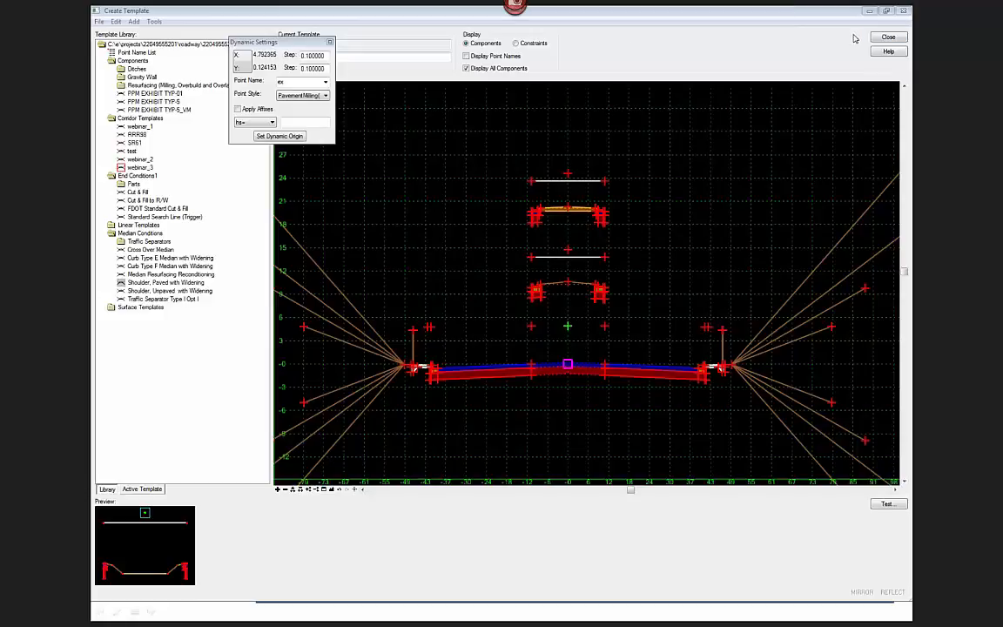
pyautogui.hotkey('alt', 'Tab')
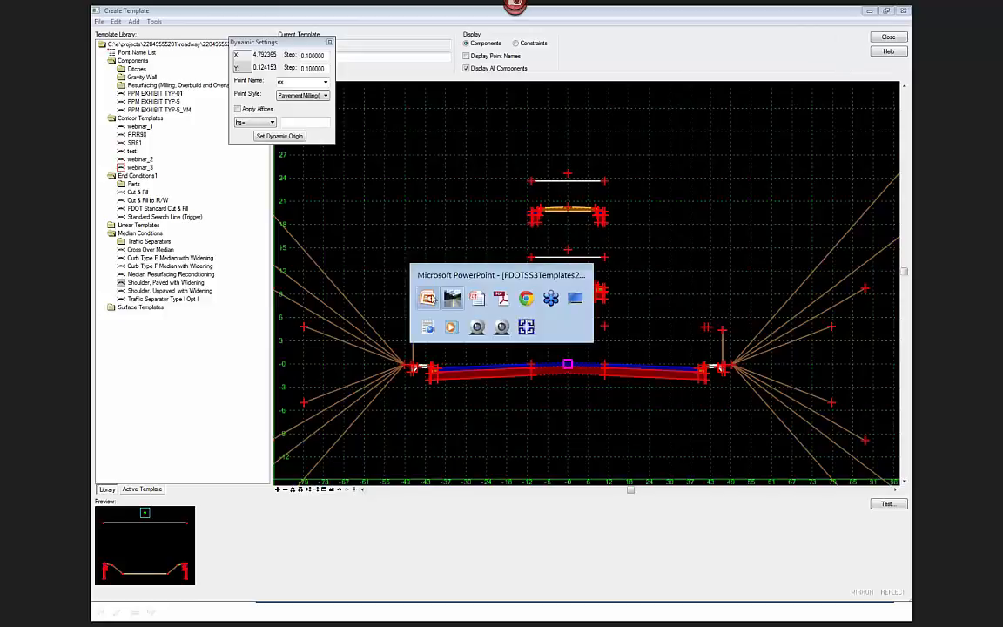
pyautogui.click(428, 298)
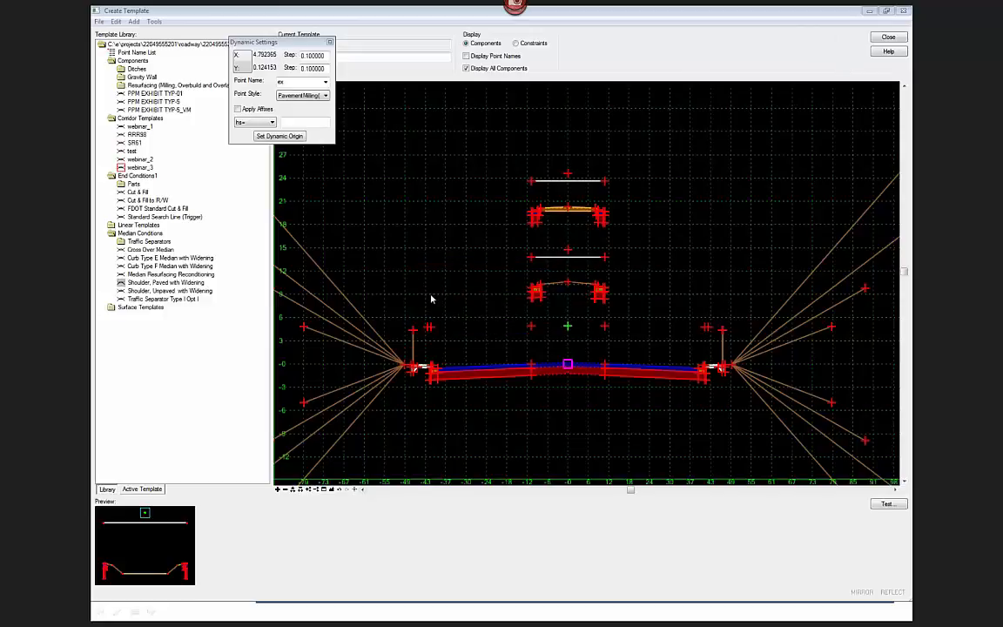
# - Close the template editor and switch to the PowerPoint slide show of FDOTSS3Templates2.pptx
pyautogui.click(889, 38)
pyautogui.click(477, 343)
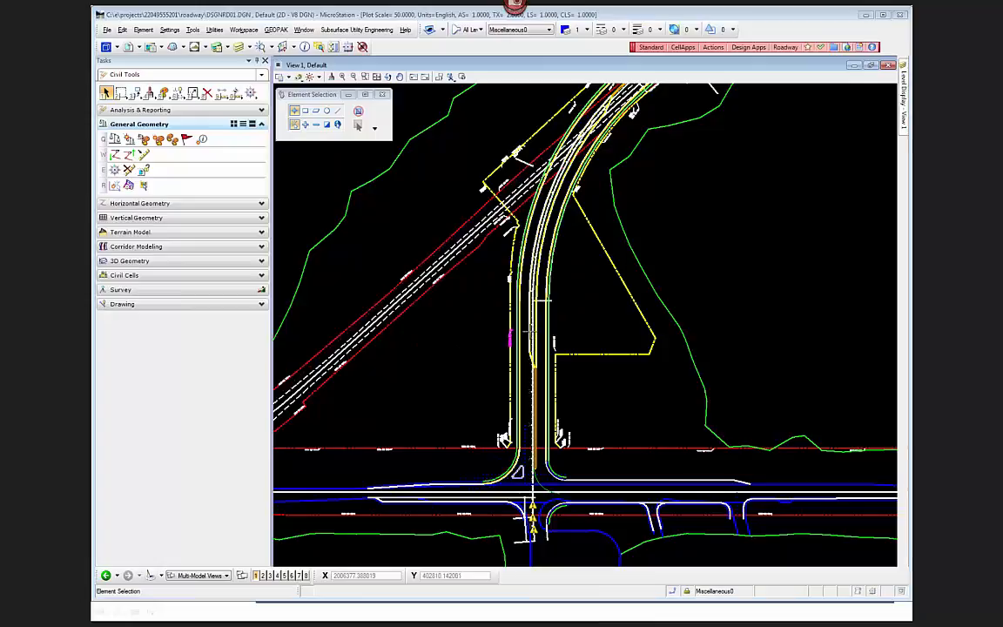
pyautogui.hotkey('alt', 'Tab')
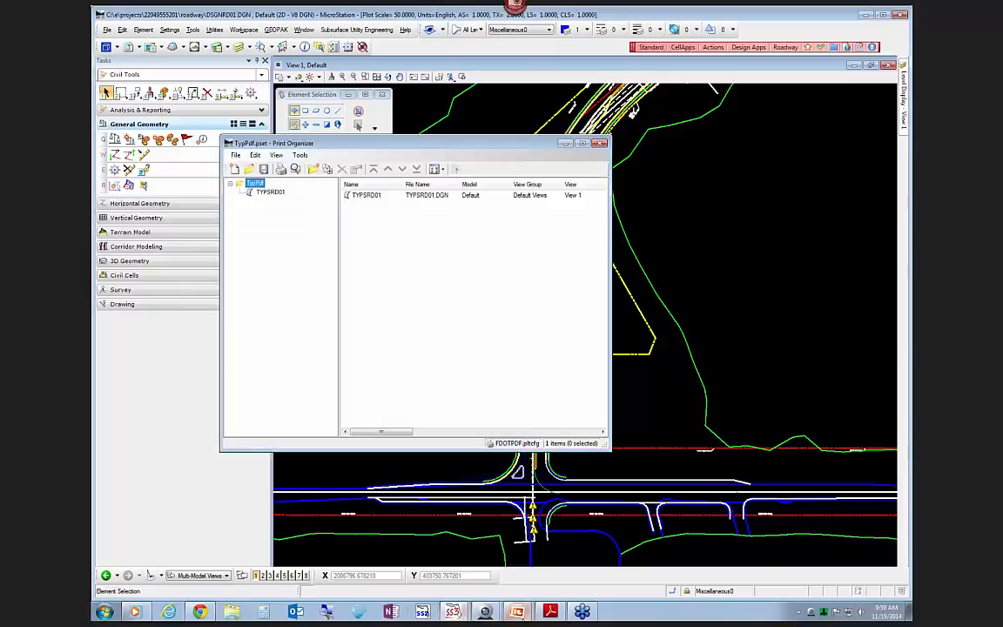
pyautogui.moveTo(519, 612)
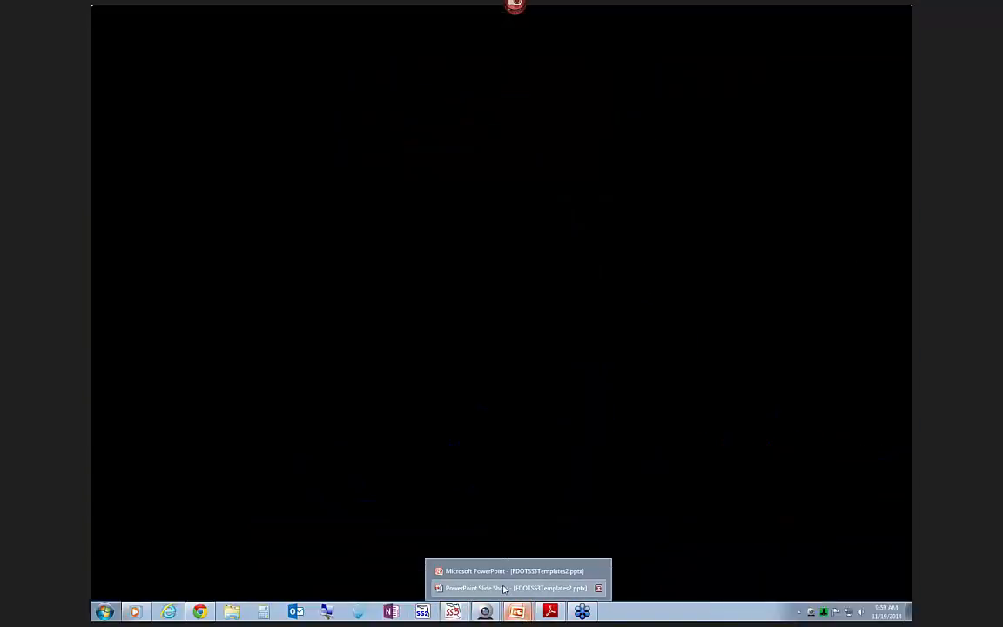
pyautogui.click(503, 590)
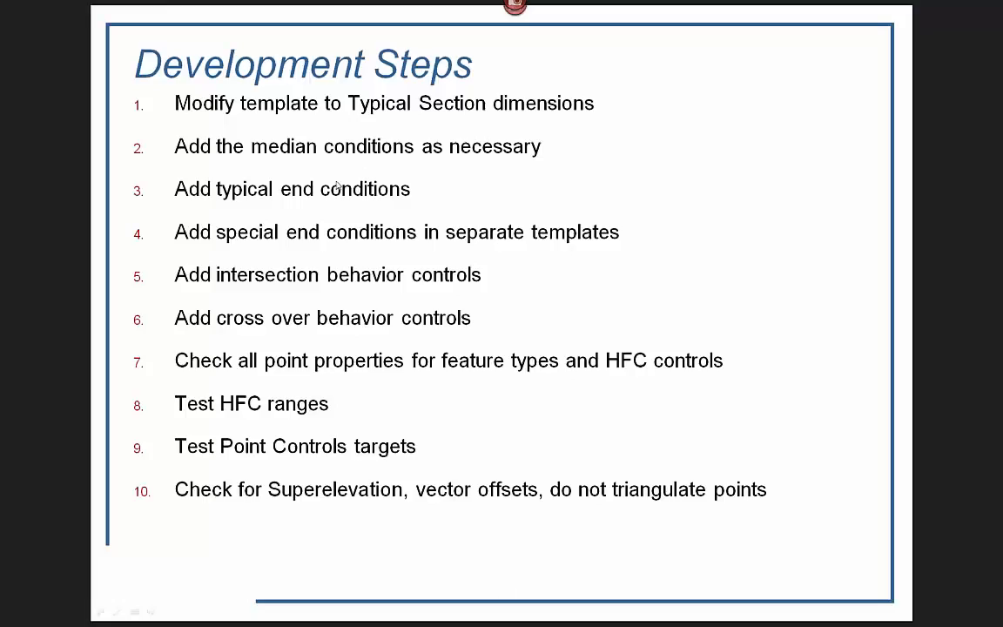